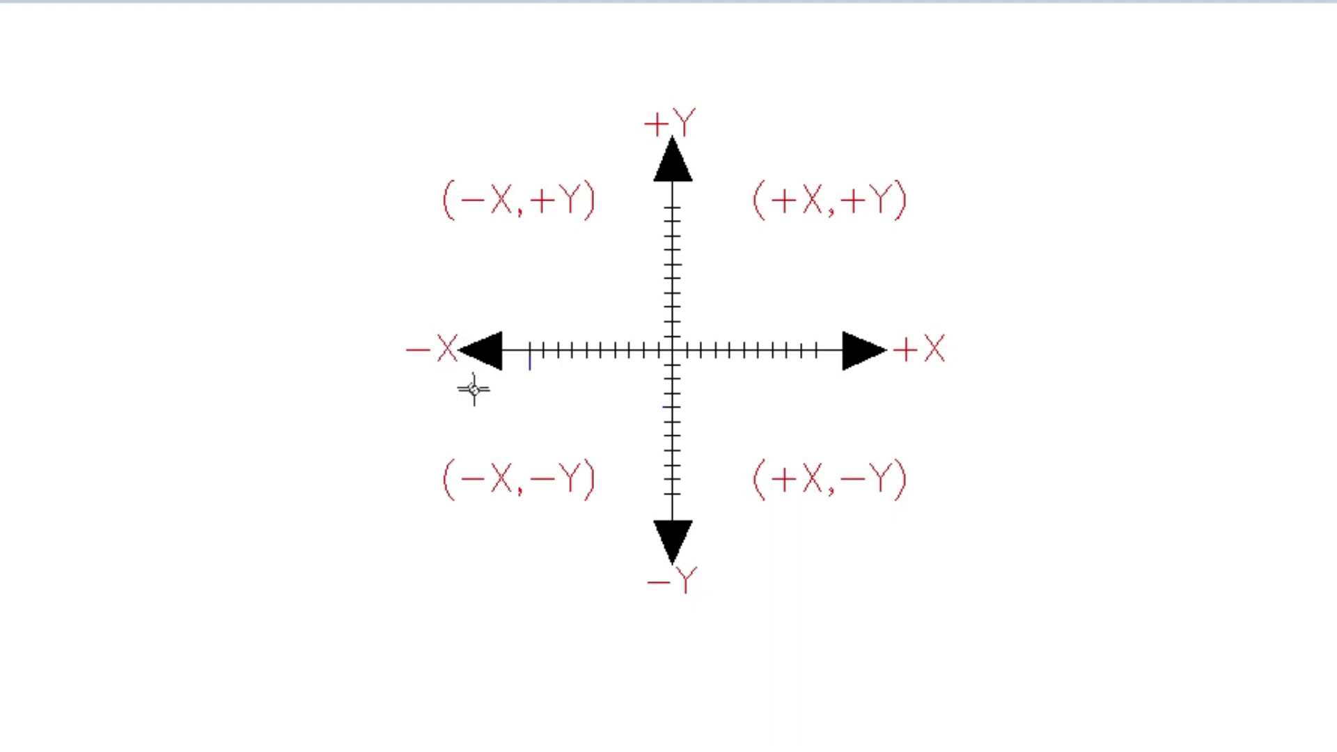
# Outline the X axis, Y axis and origin with red boxes, then delete them.
pyautogui.moveTo(380, 303); pyautogui.dragTo(978, 387)
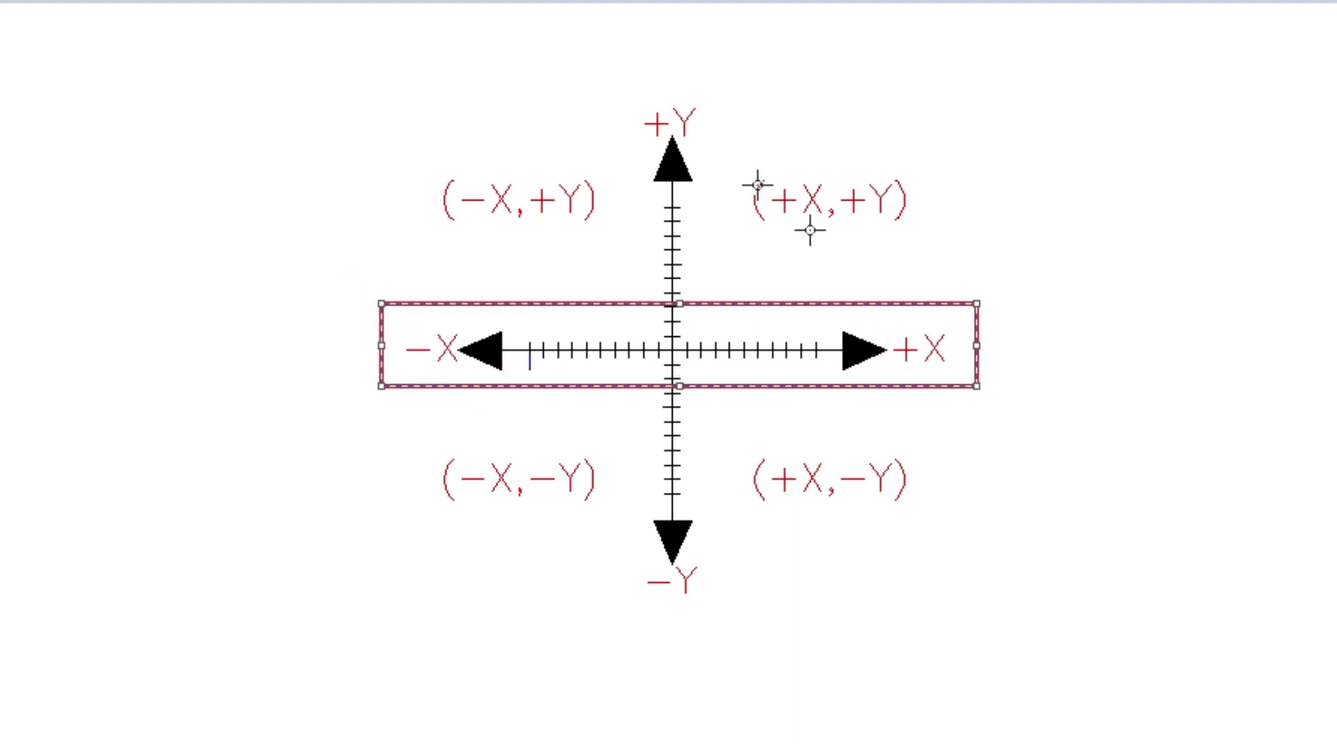
pyautogui.moveTo(630, 69); pyautogui.dragTo(726, 605)
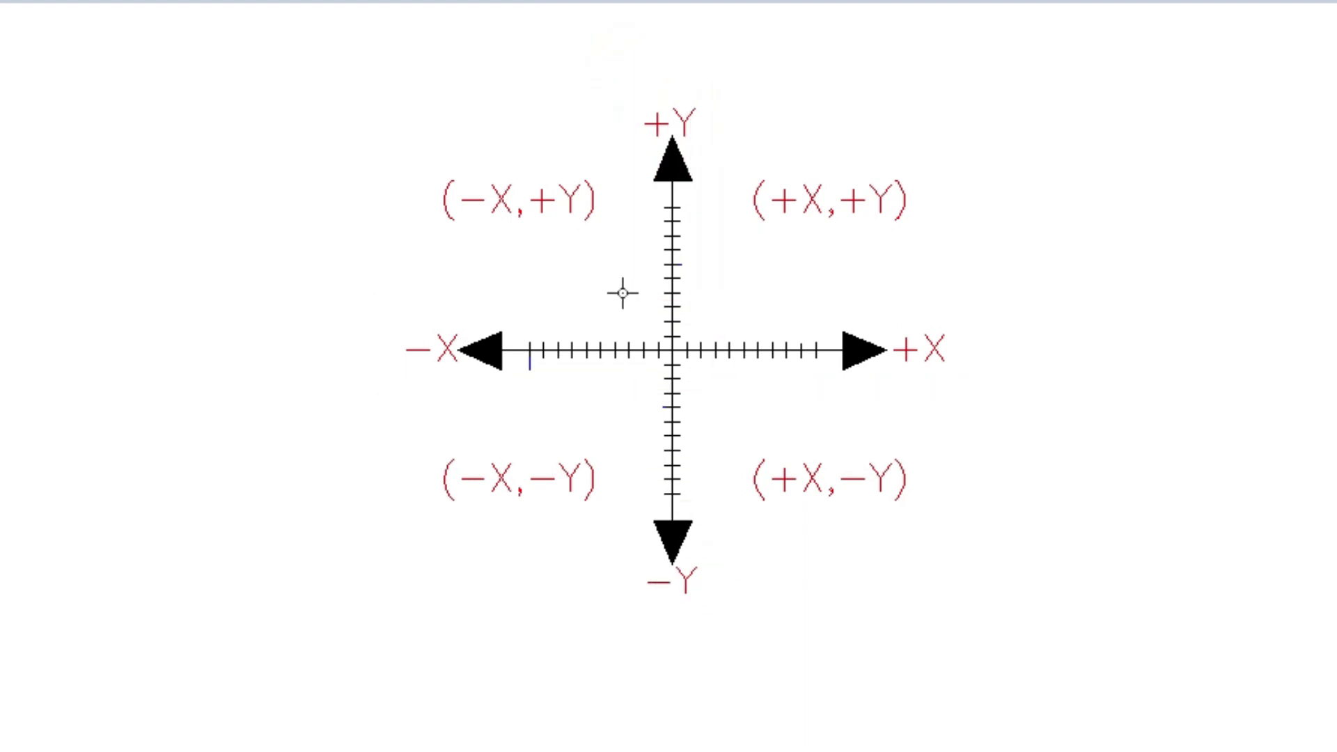
pyautogui.moveTo(622, 293); pyautogui.dragTo(731, 403)
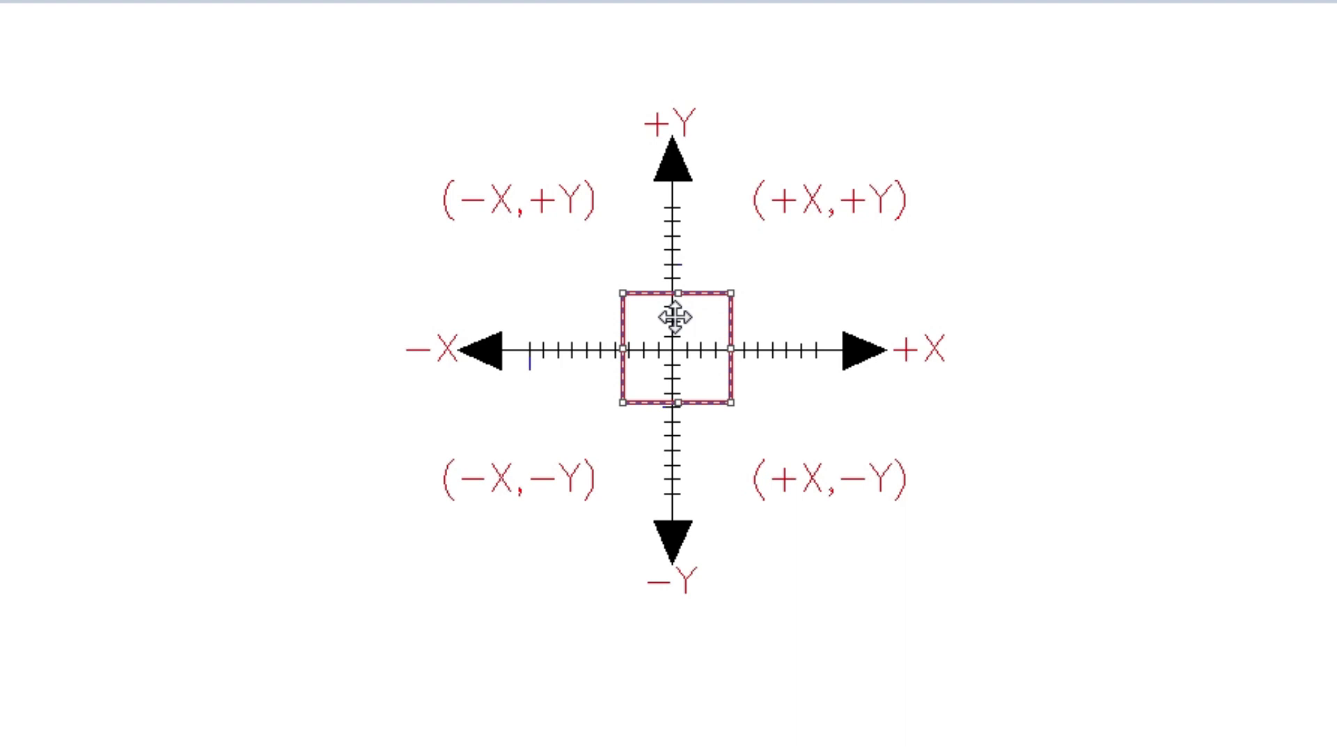
pyautogui.press('Delete')
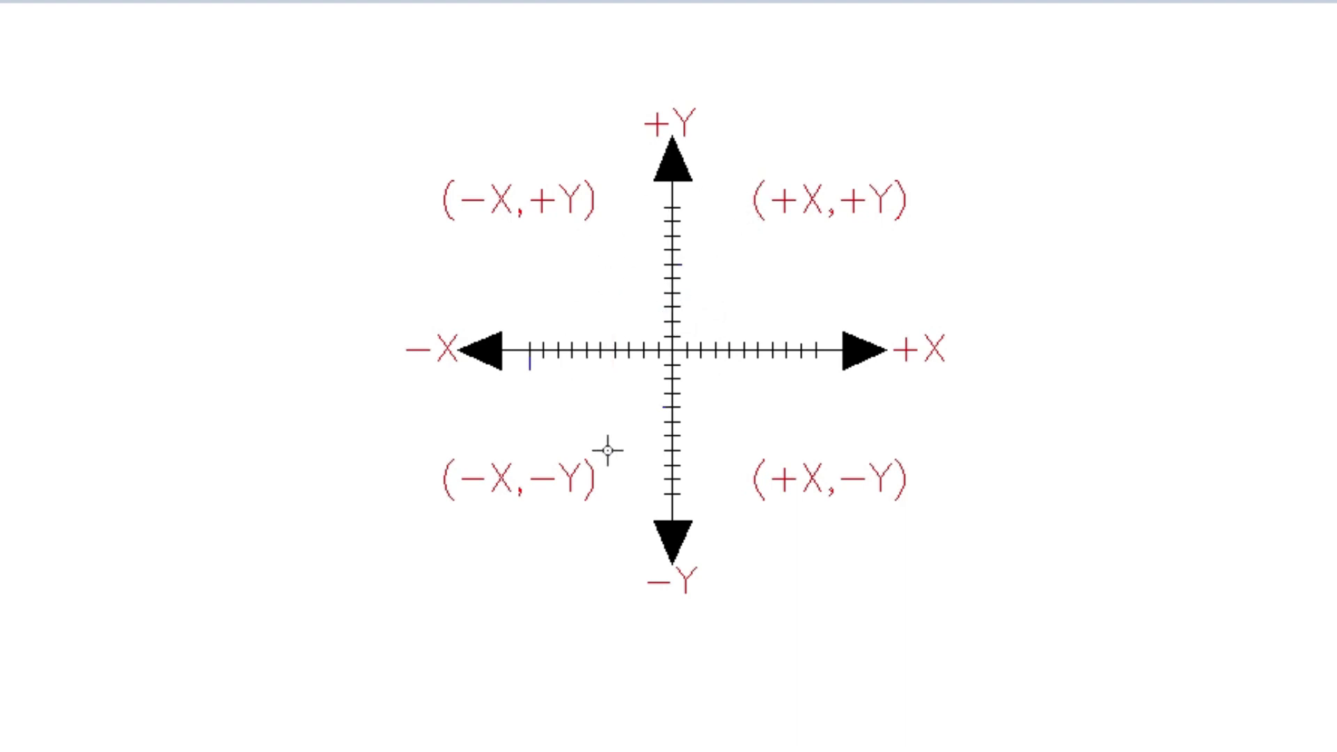
# Box the four quadrant labels (+X,+Y), (-X,+Y), (-X,-Y) and (+X,-Y).
pyautogui.click(735, 139)
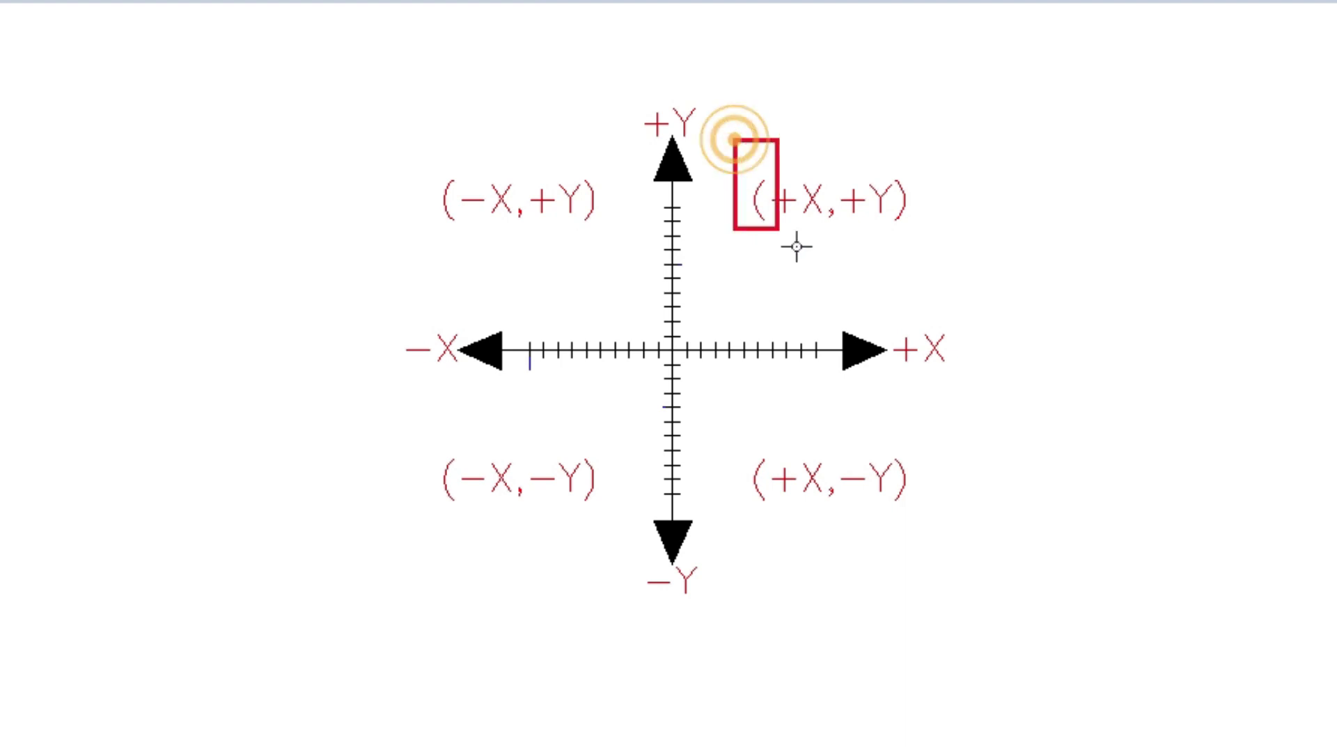
pyautogui.click(982, 279)
pyautogui.click(404, 138)
pyautogui.click(625, 258)
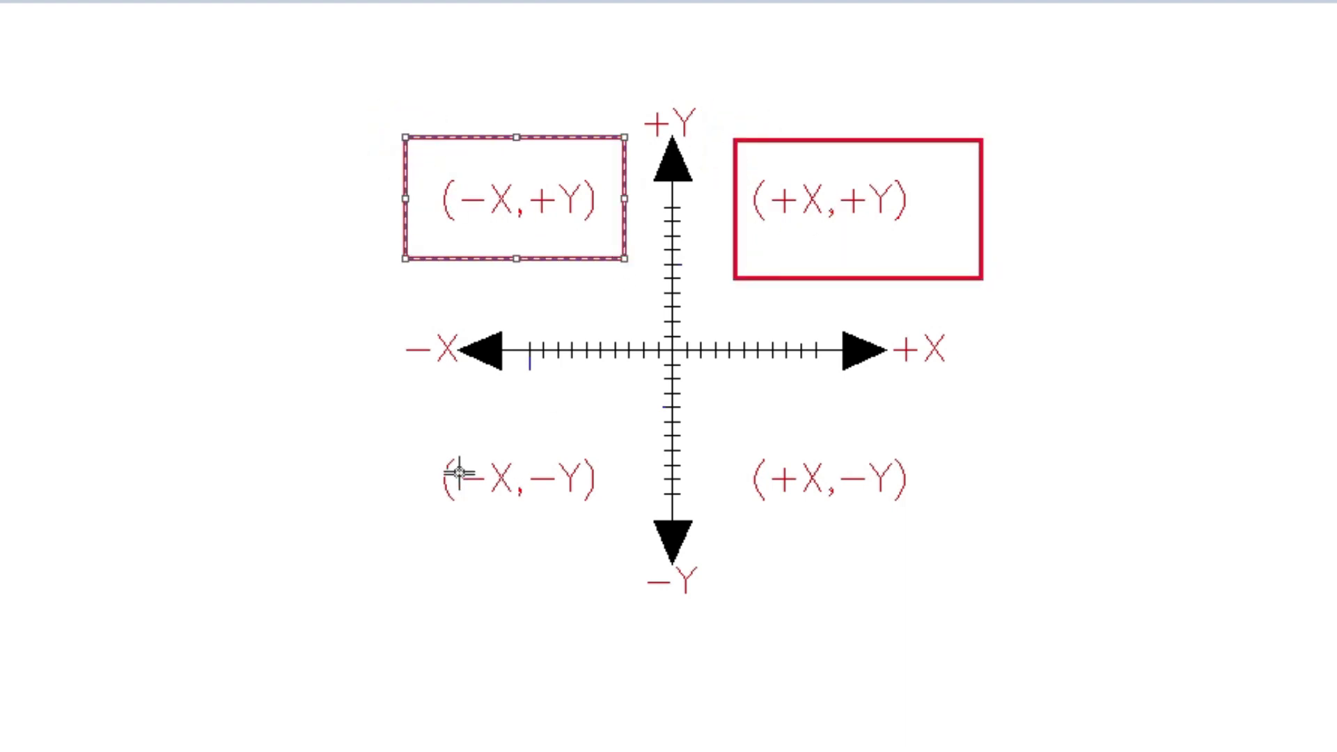
pyautogui.click(368, 418)
pyautogui.click(645, 554)
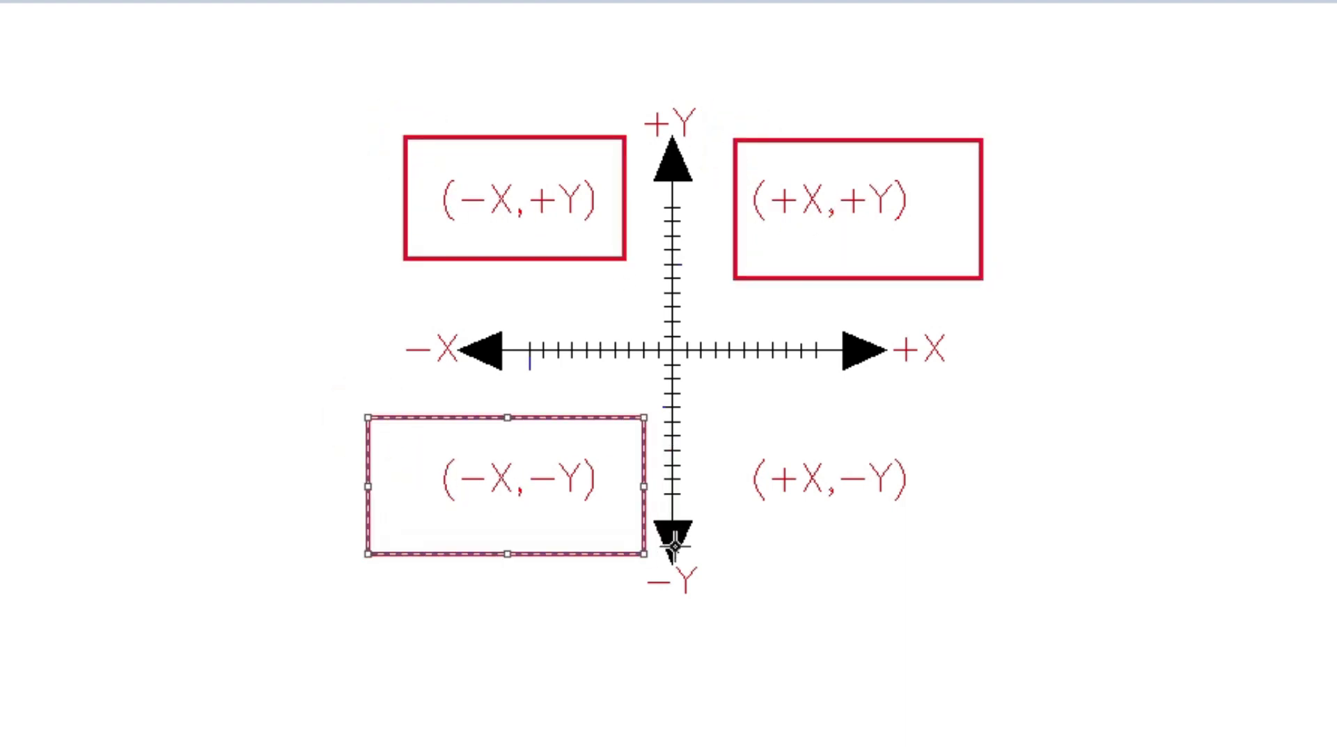
pyautogui.click(729, 407)
pyautogui.click(966, 544)
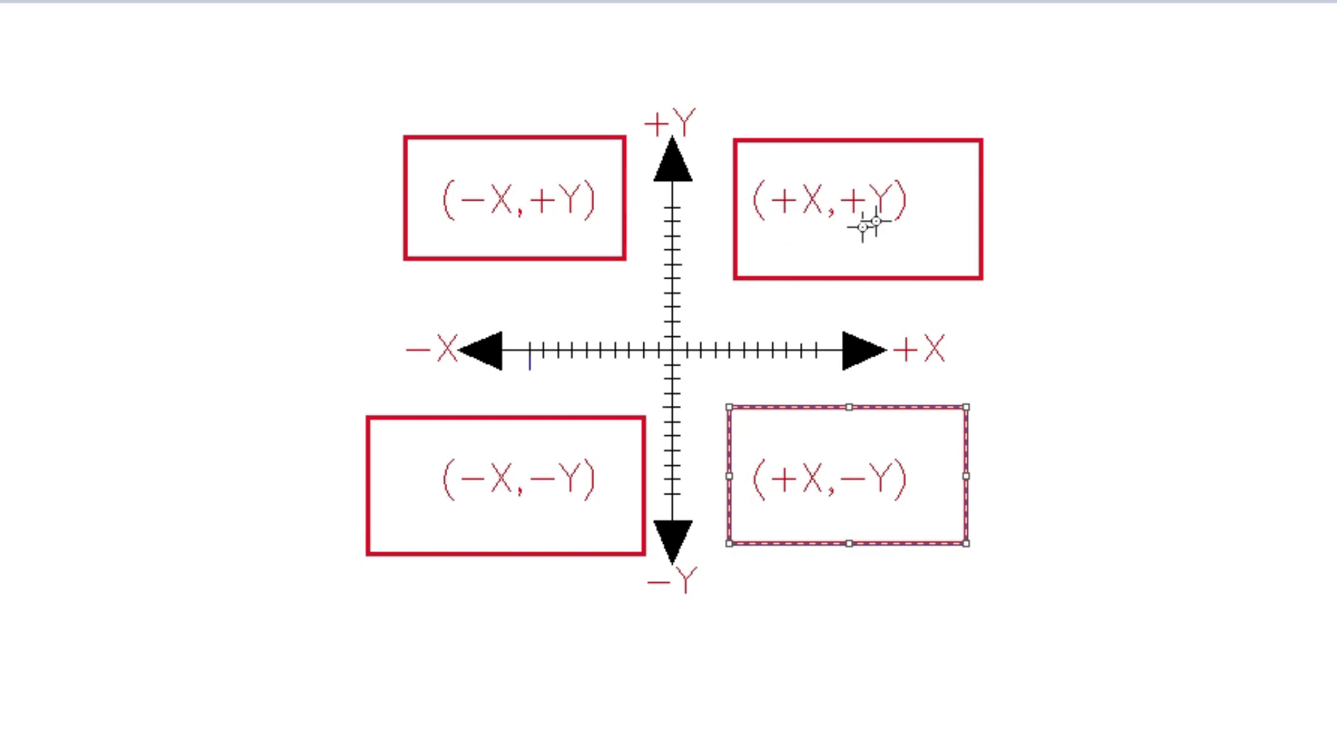
# Draw tighter inner boxes around the four quadrant labels, then undo the latest ones.
pyautogui.click(764, 170)
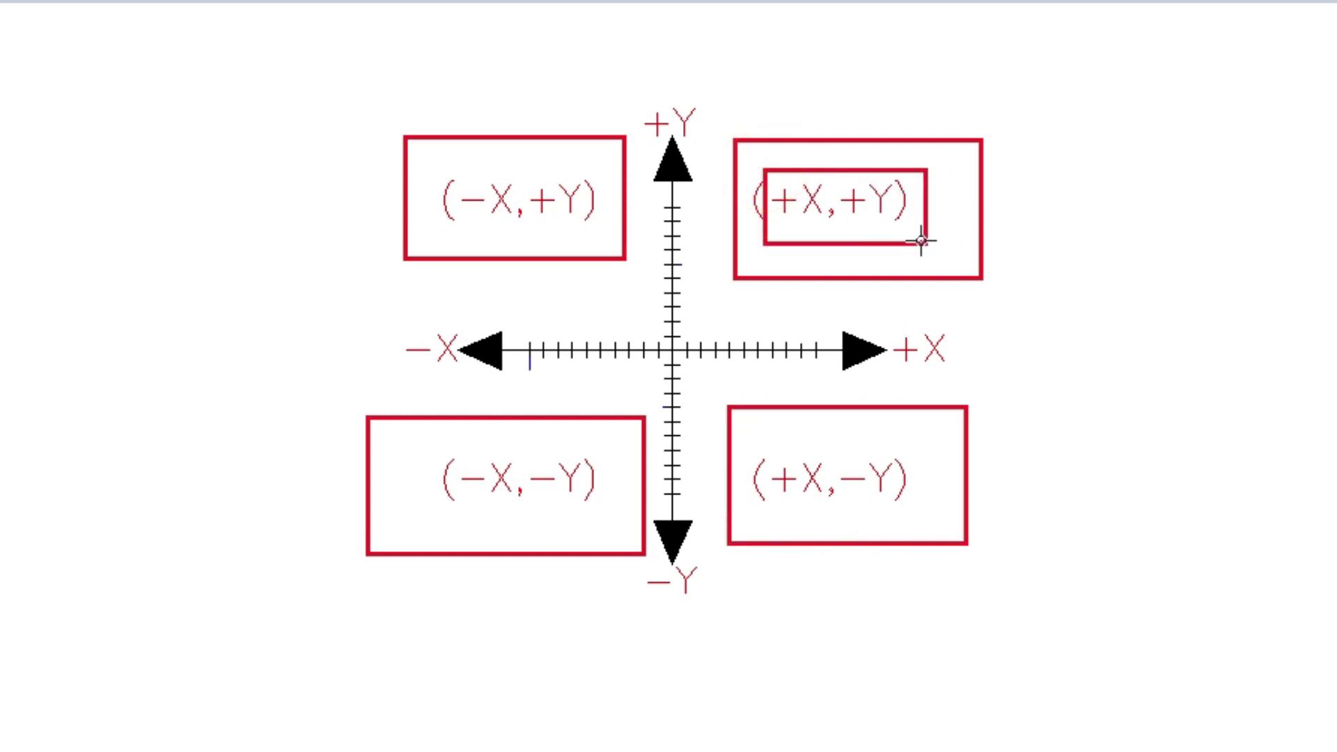
pyautogui.click(917, 239)
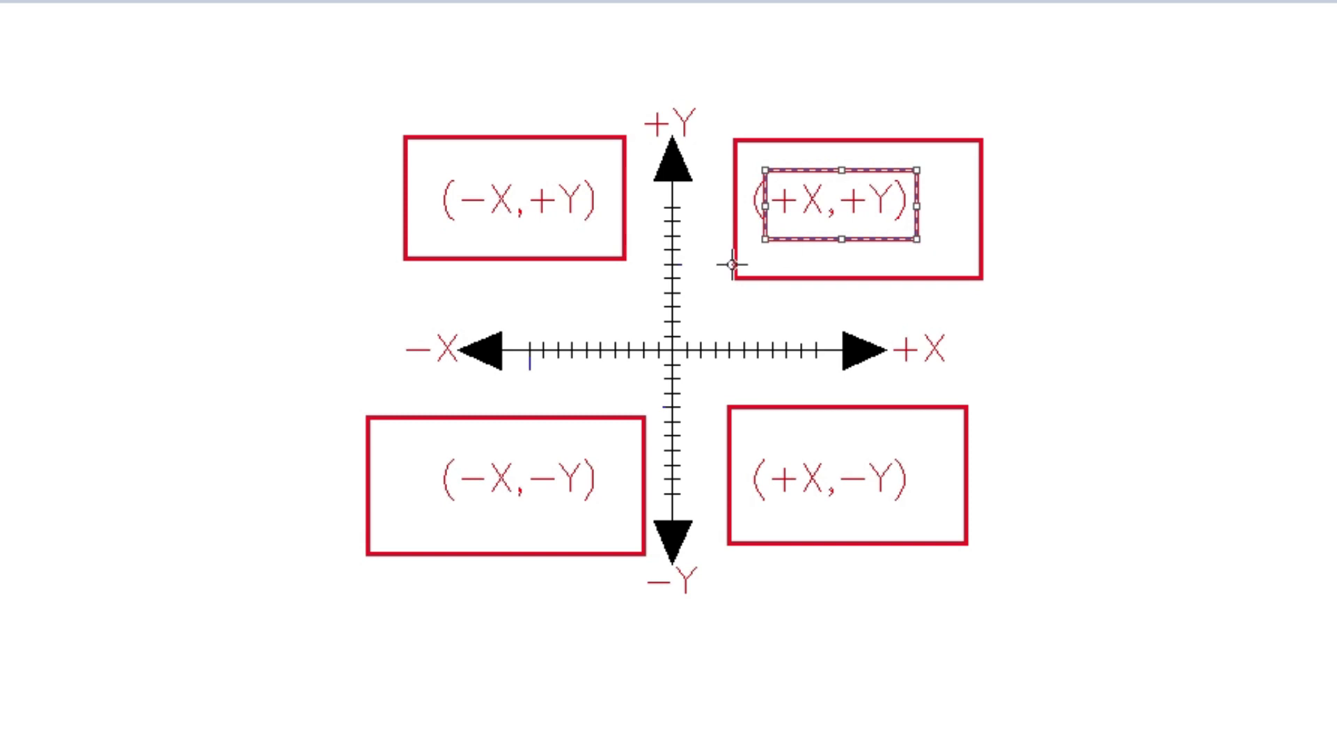
pyautogui.click(447, 167)
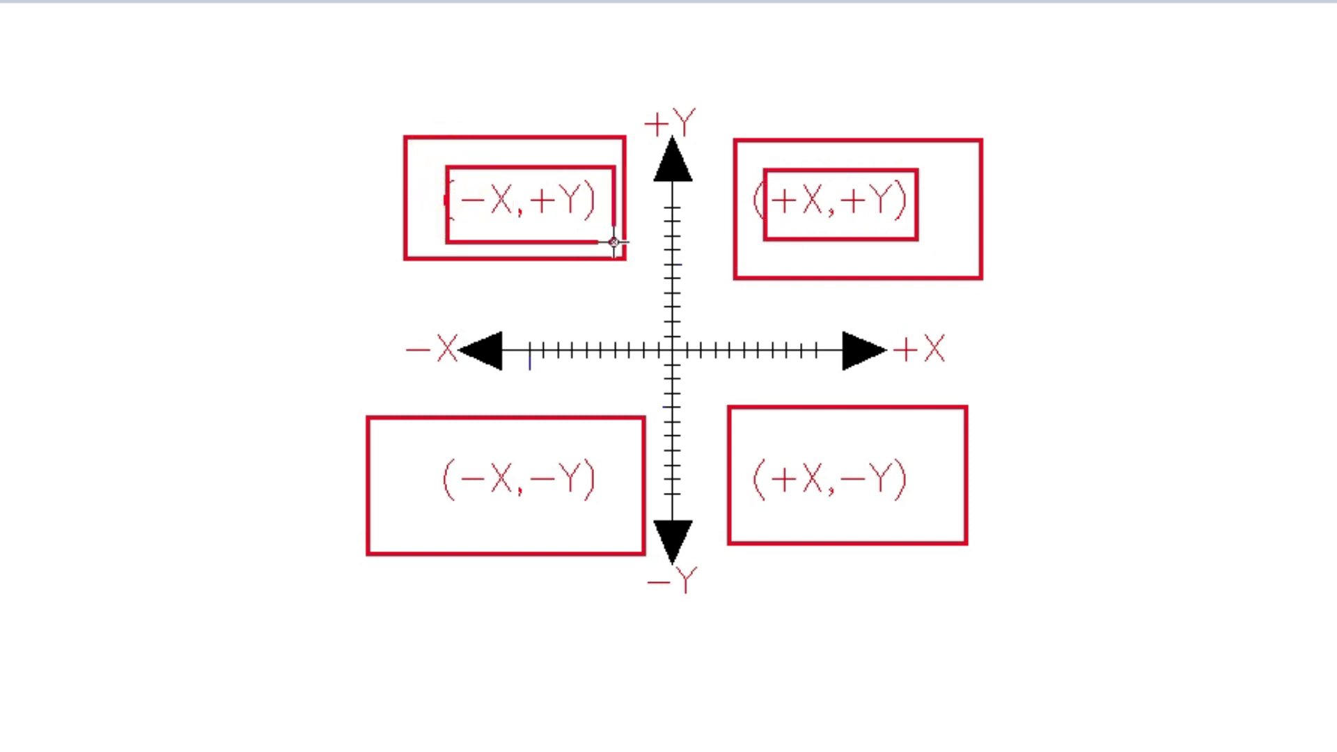
pyautogui.click(613, 243)
pyautogui.click(435, 435)
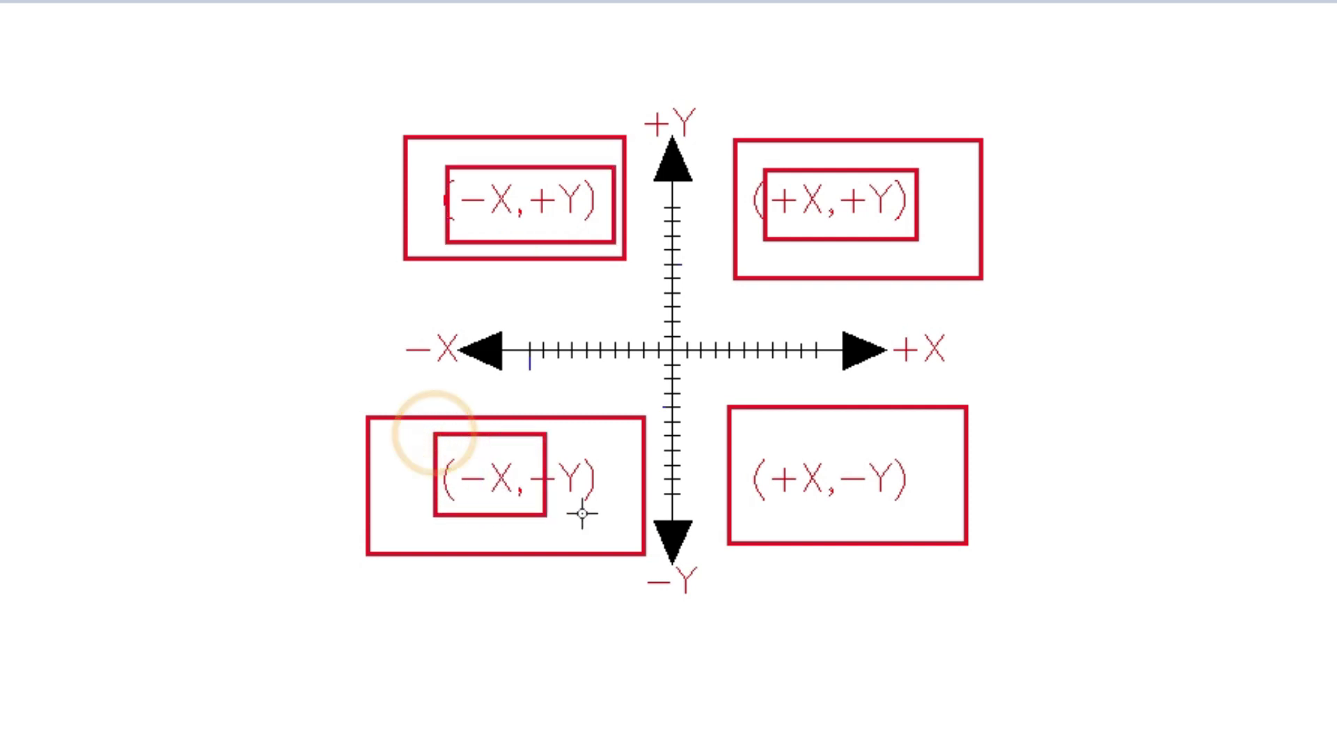
pyautogui.click(625, 519)
pyautogui.click(751, 425)
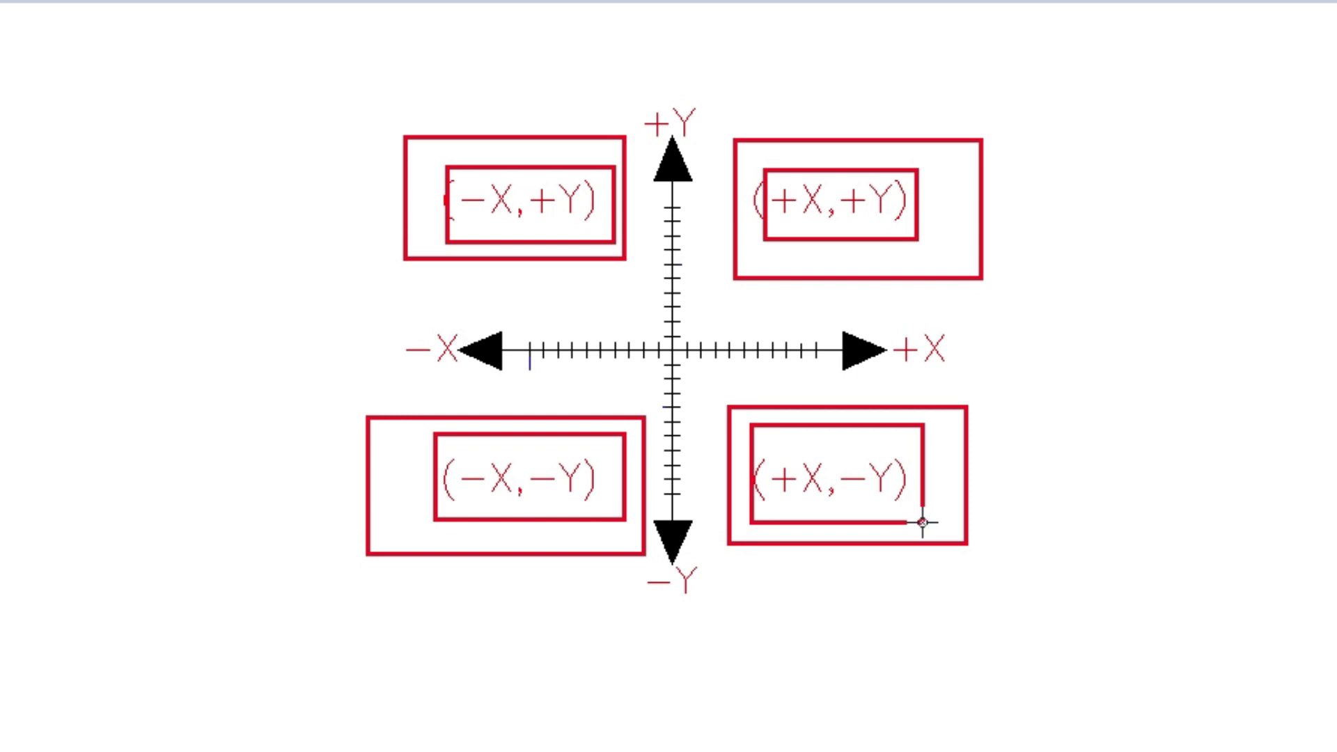
pyautogui.click(923, 522)
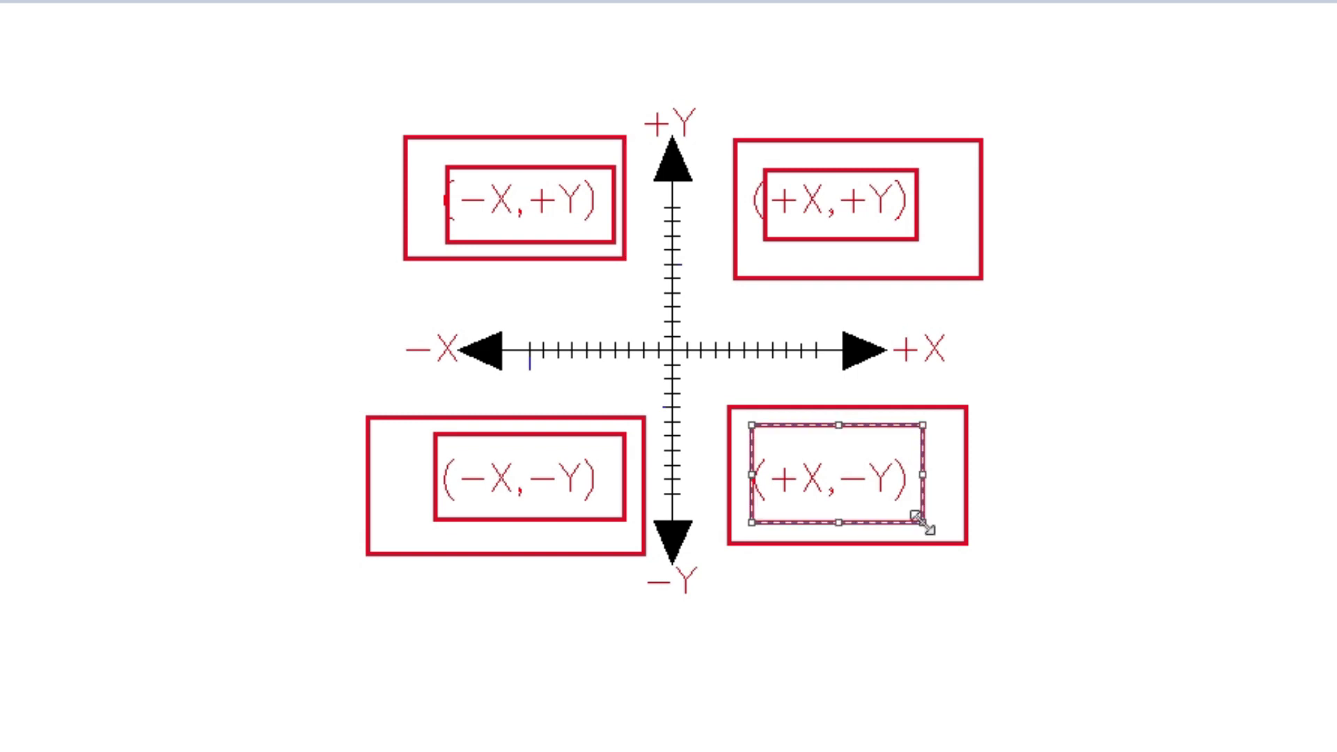
pyautogui.hotkey('ctrl', 'z')
pyautogui.hotkey('ctrl', 'z')
pyautogui.hotkey('ctrl', 'z')
pyautogui.hotkey('ctrl', 'z')
pyautogui.hotkey('ctrl', 'z')
pyautogui.hotkey('ctrl', 'z')
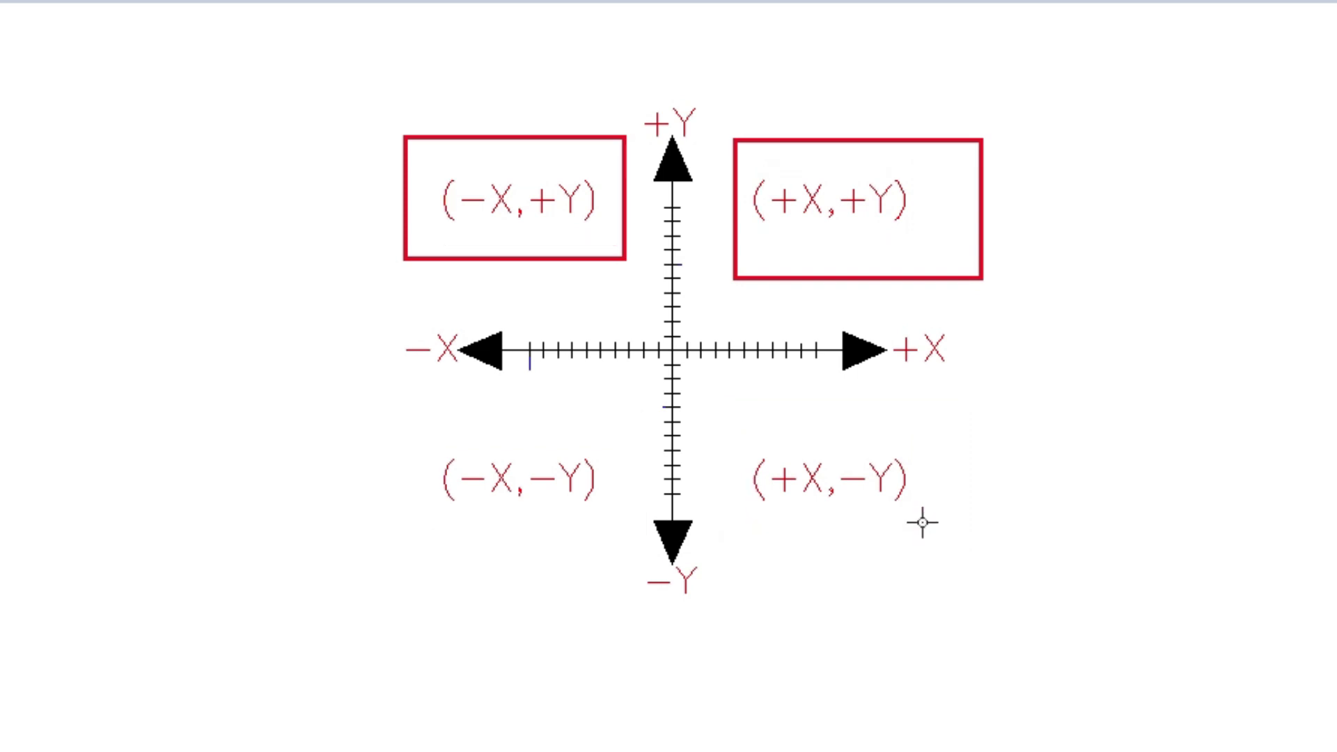
pyautogui.hotkey('ctrl', 'z')
pyautogui.hotkey('ctrl', 'z')
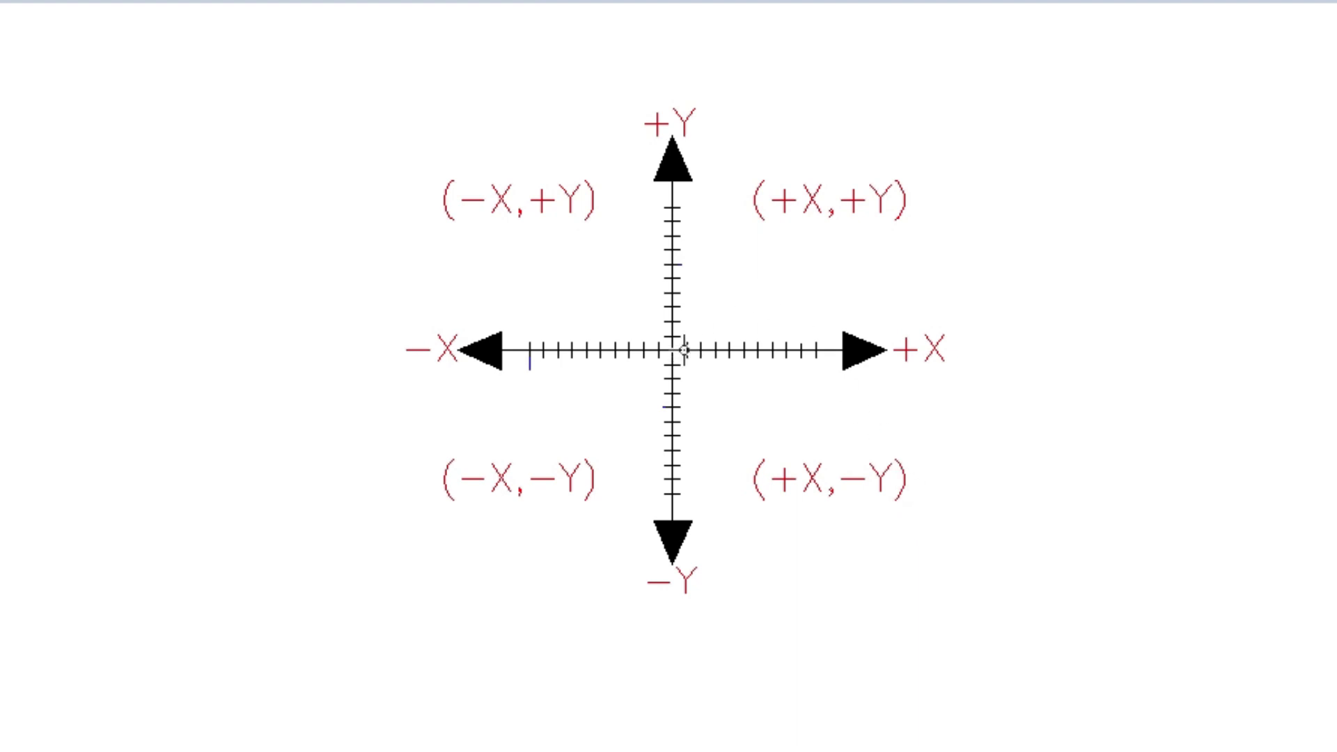
# Box the origin and the +X and −X axis arrows separately.
pyautogui.click(651, 320)
pyautogui.click(710, 388)
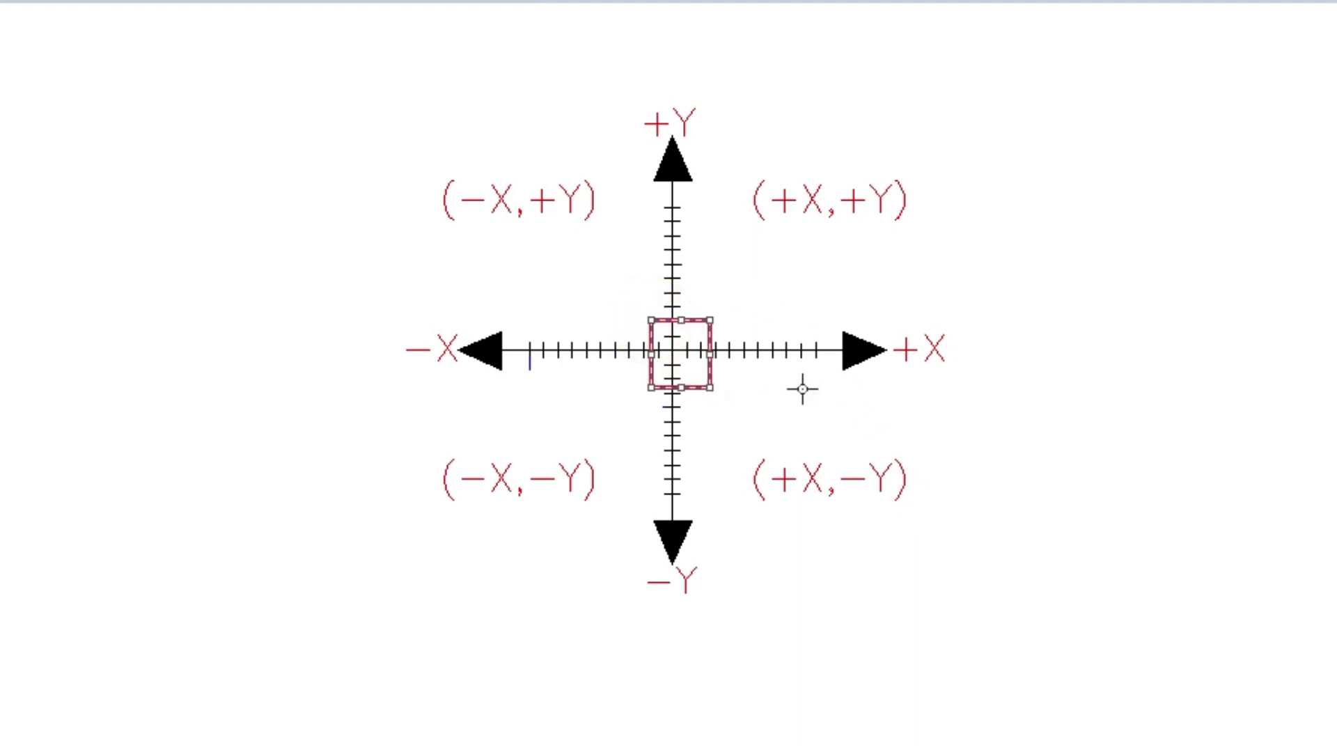
pyautogui.press('Return')
pyautogui.click(809, 288)
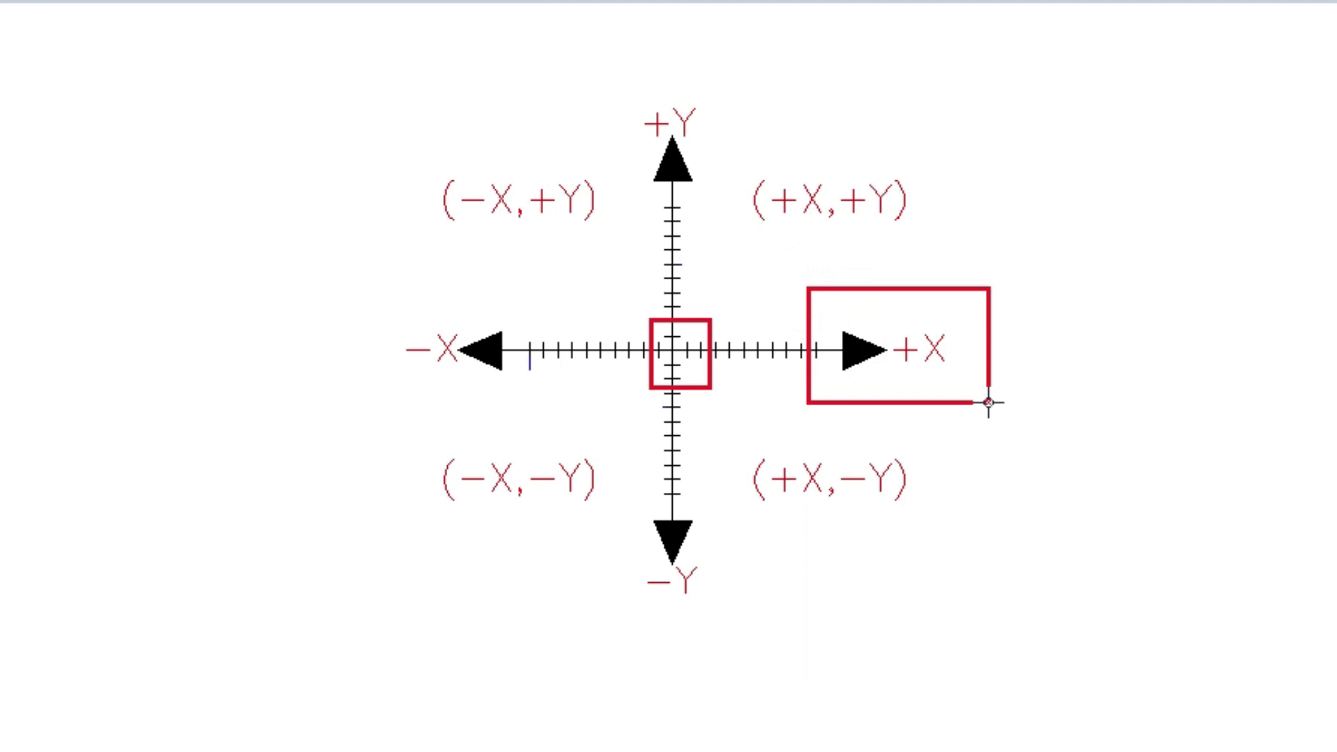
pyautogui.click(990, 402)
pyautogui.press('Return')
pyautogui.click(379, 286)
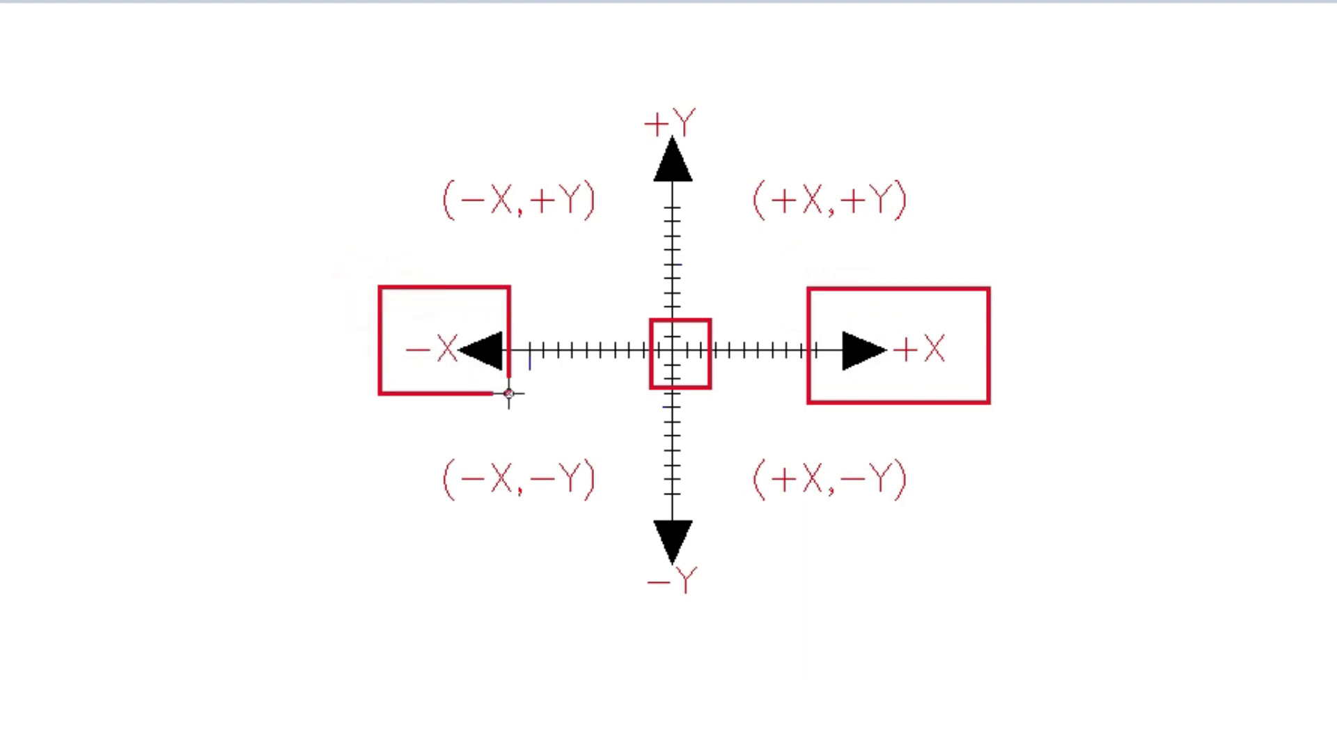
pyautogui.click(519, 393)
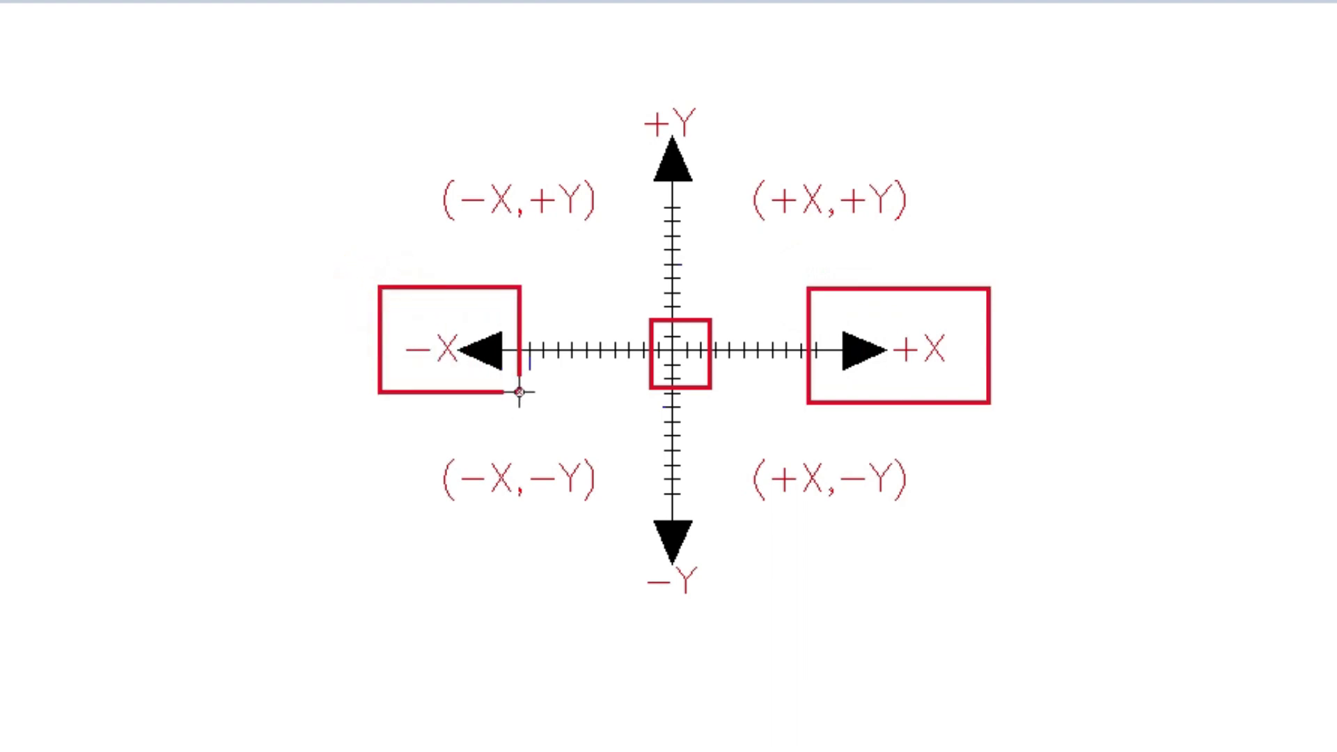
pyautogui.press('Return')
# Box the +Y and −Y axis arrows, then undo the axis boxes.
pyautogui.click(613, 74)
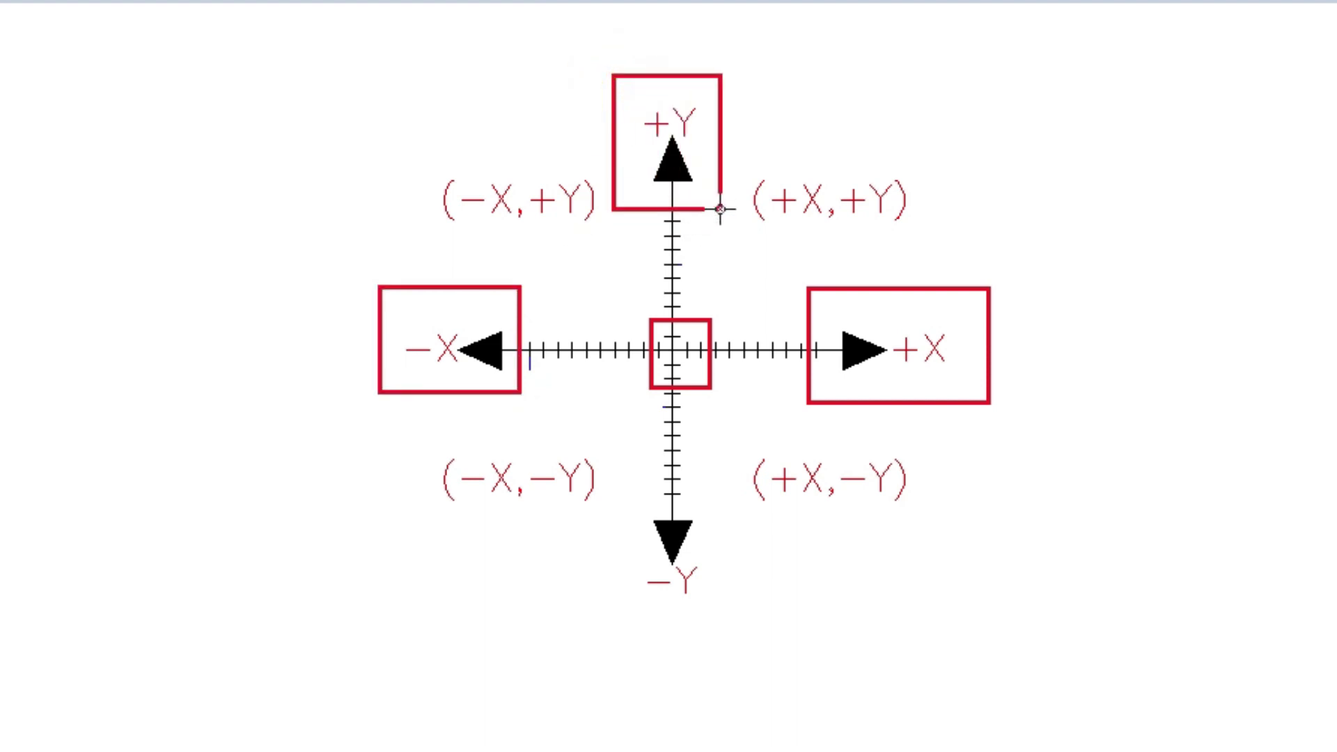
pyautogui.click(733, 209)
pyautogui.click(732, 208)
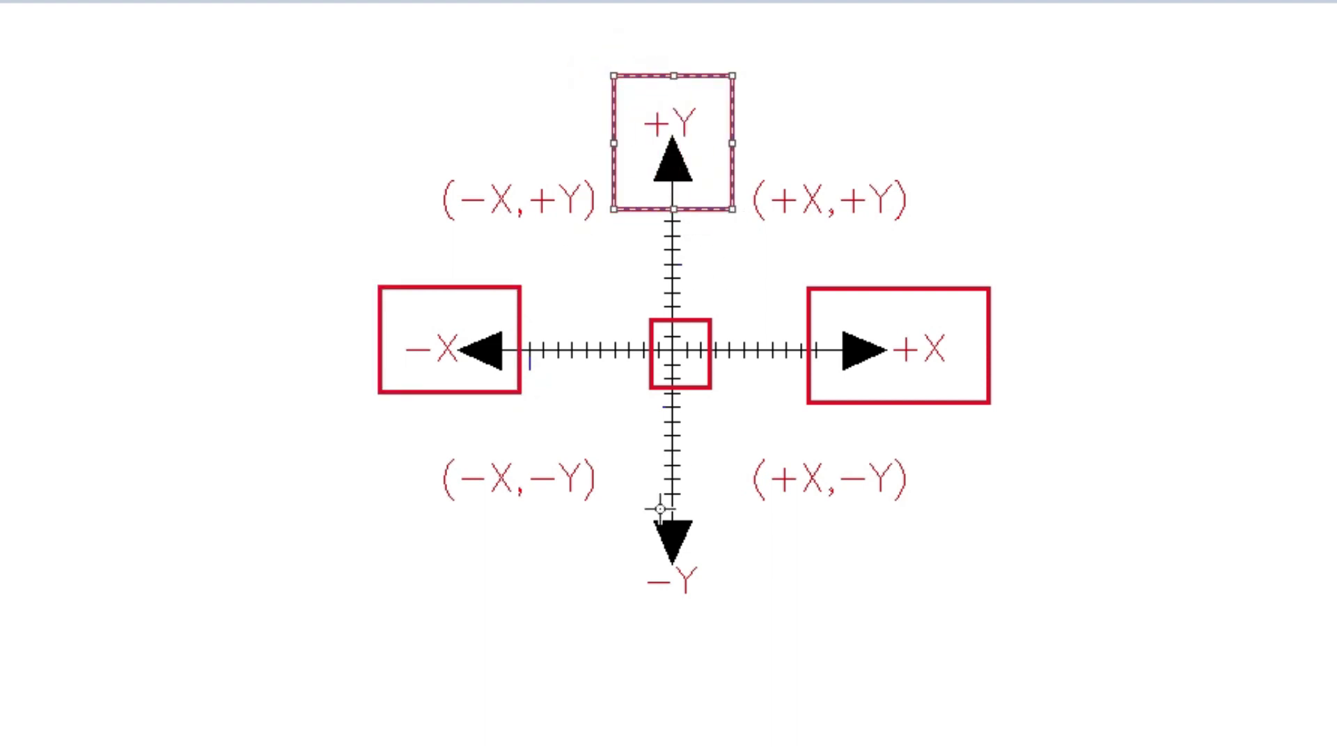
pyautogui.press('Return')
pyautogui.click(617, 500)
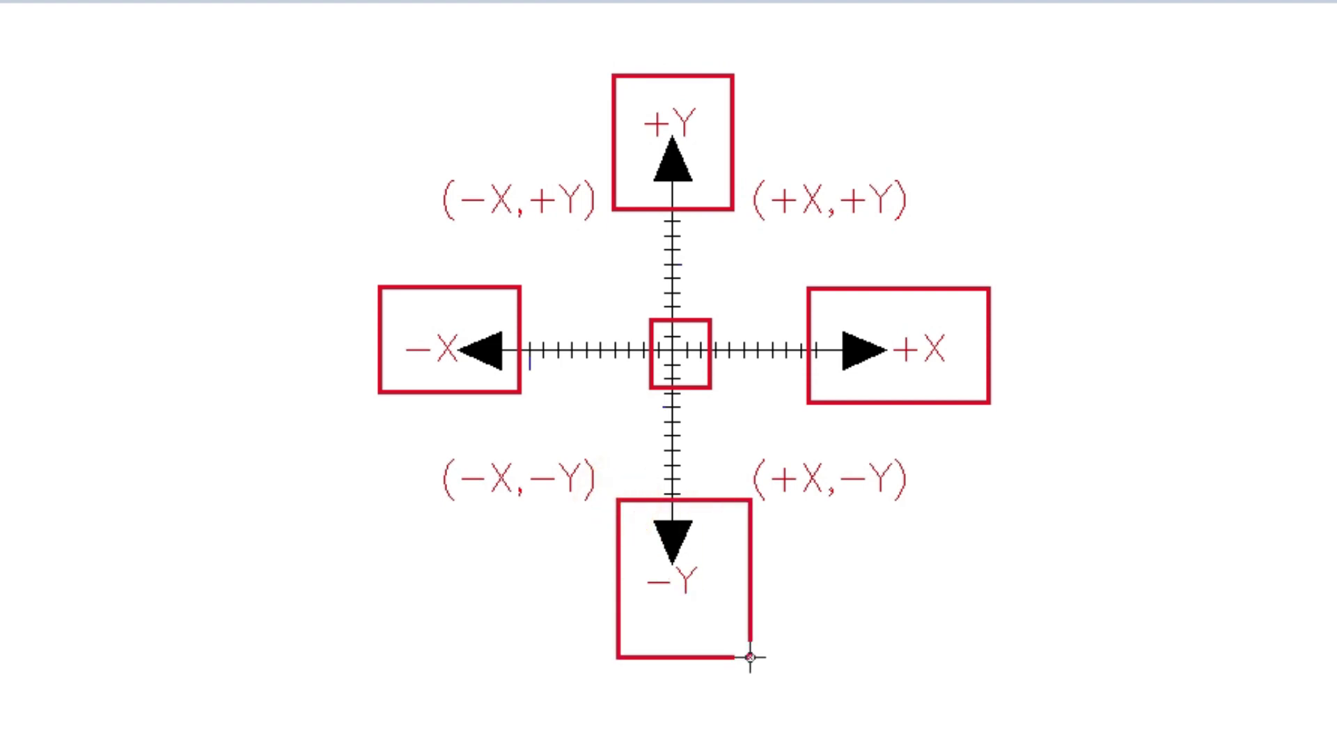
pyautogui.click(751, 657)
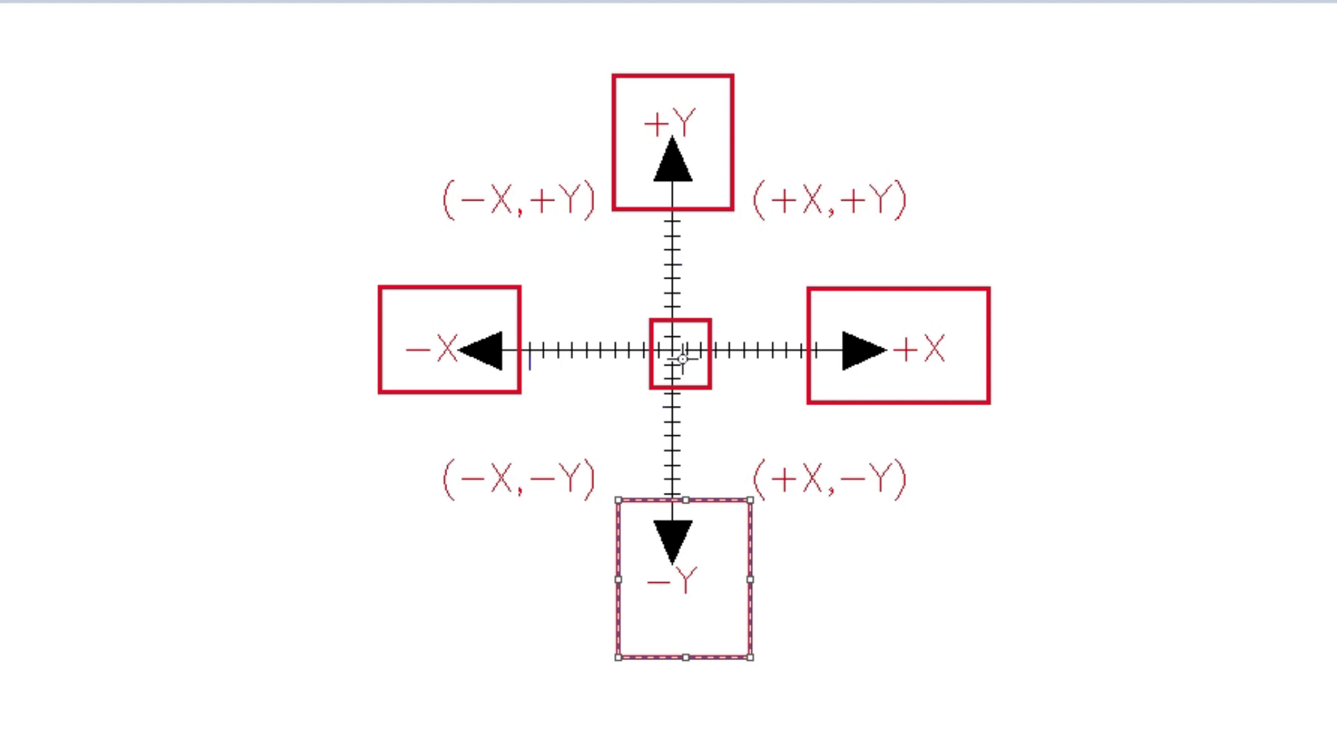
pyautogui.hotkey('ctrl', 'z')
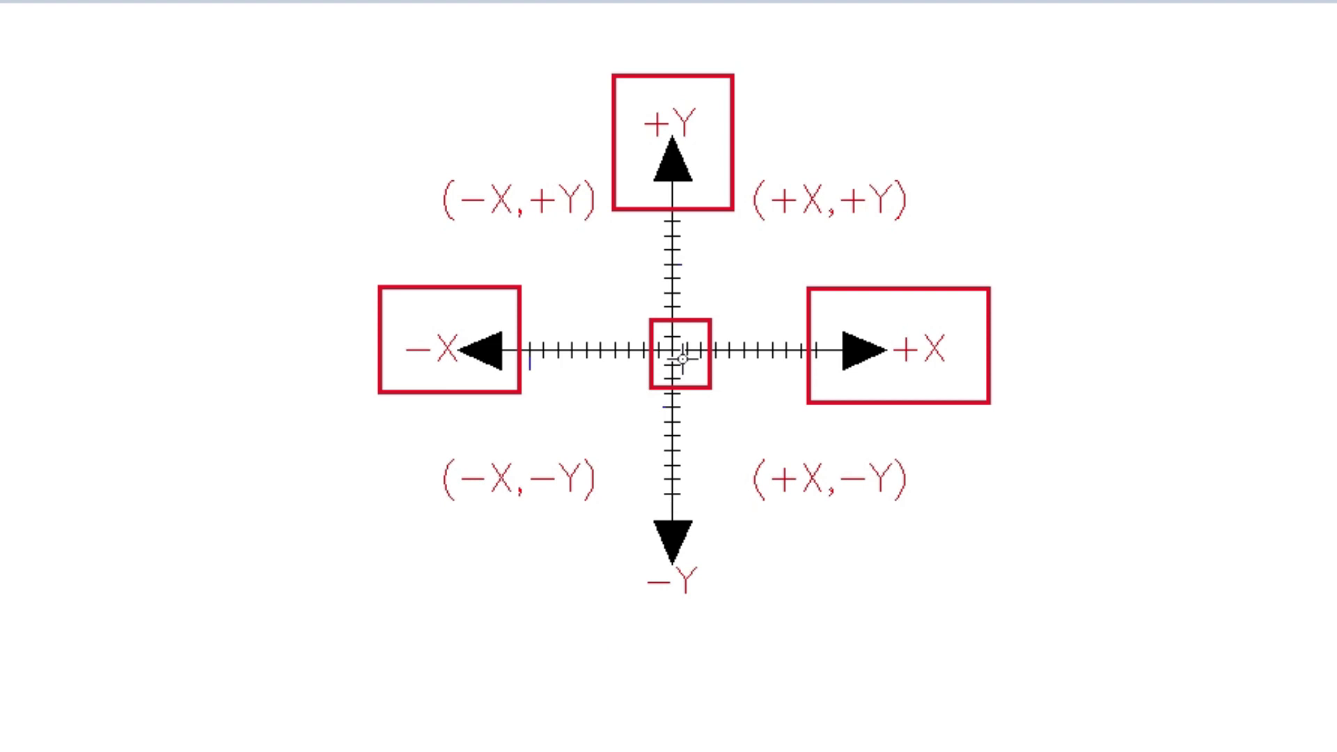
pyautogui.hotkey('ctrl', 'z')
pyautogui.hotkey('ctrl', 'z')
pyautogui.hotkey('ctrl', 'z')
pyautogui.hotkey('ctrl', 'z')
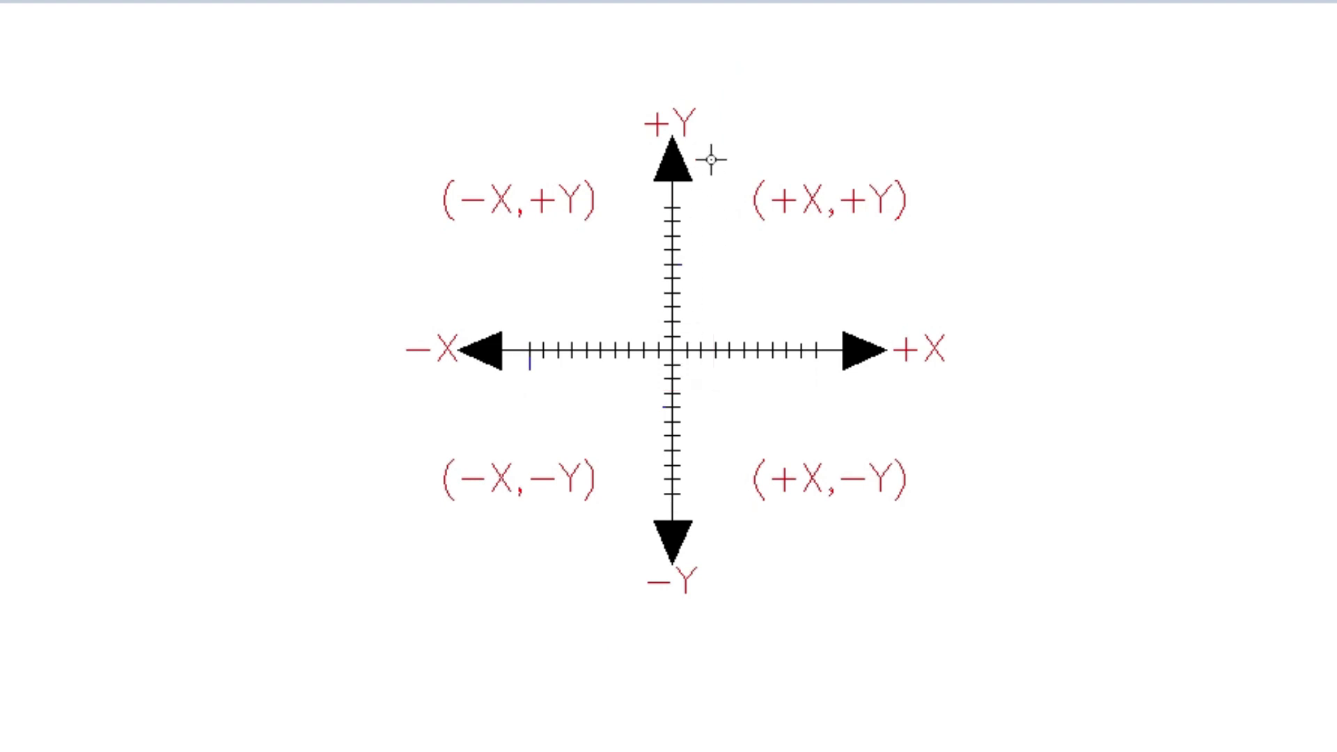
# Box the (+X,+Y) and (−X,+Y) quadrant labels, then undo them.
pyautogui.click(718, 145)
pyautogui.click(986, 270)
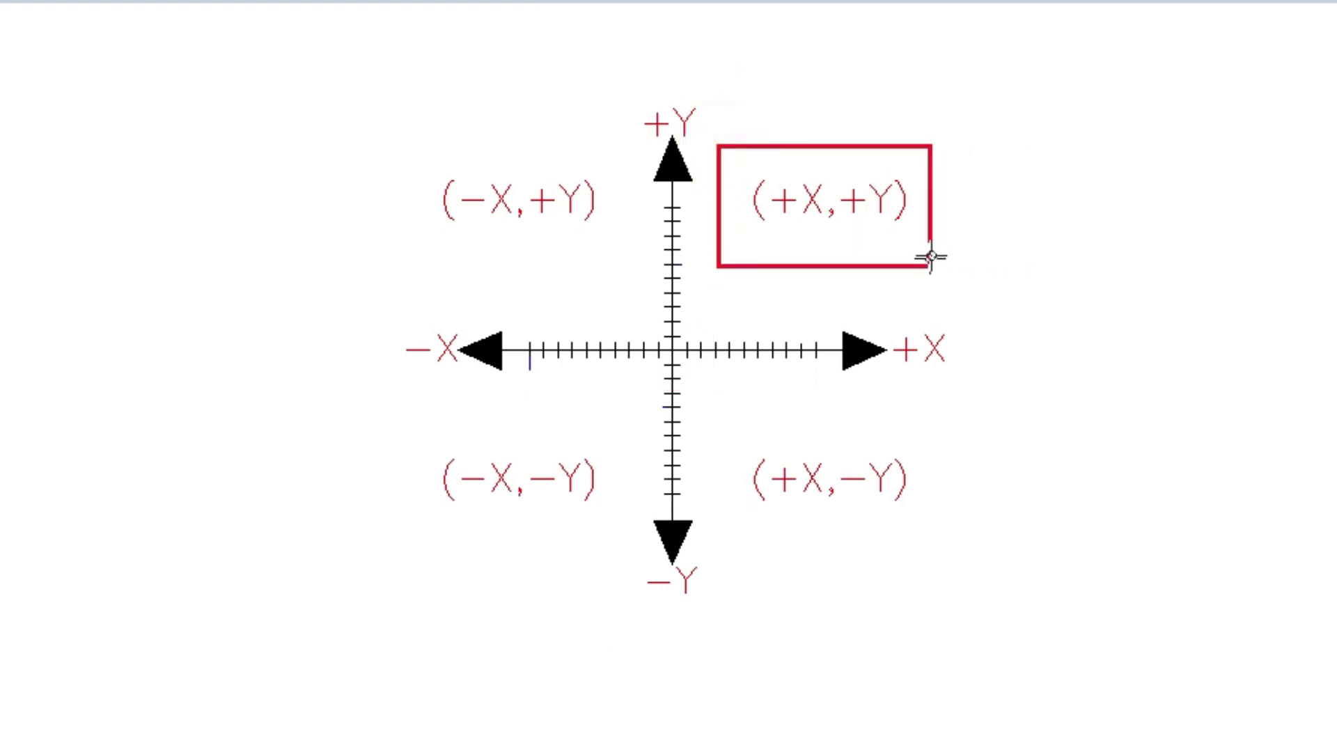
pyautogui.click(949, 265)
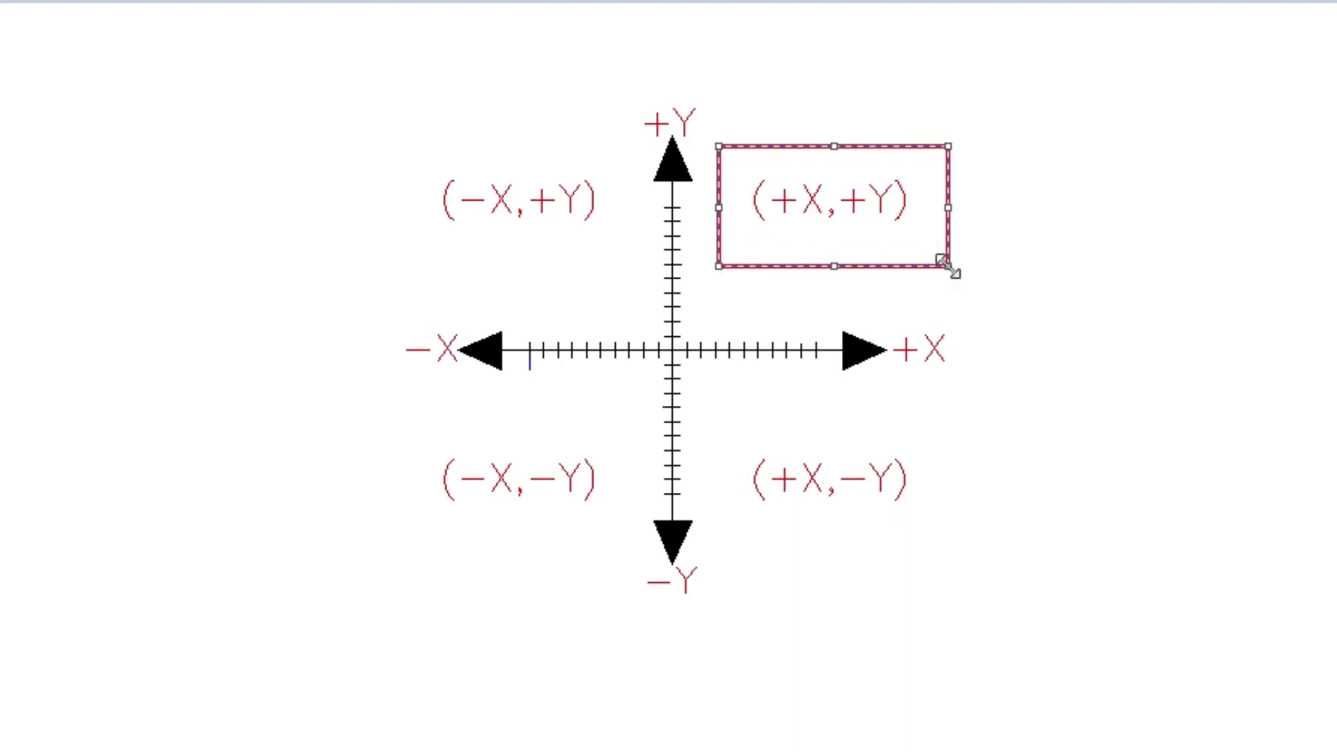
pyautogui.click(379, 100)
pyautogui.click(612, 267)
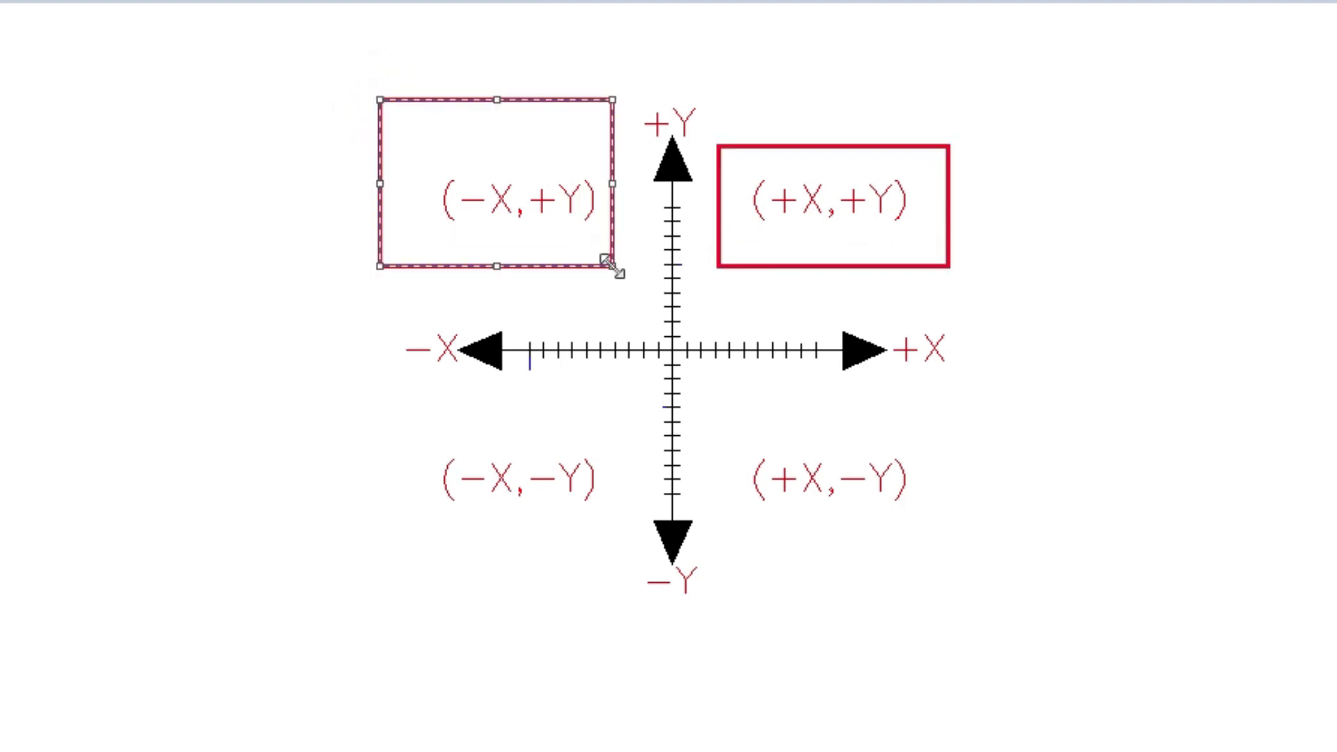
pyautogui.hotkey('ctrl', 'z')
pyautogui.hotkey('ctrl', 'z')
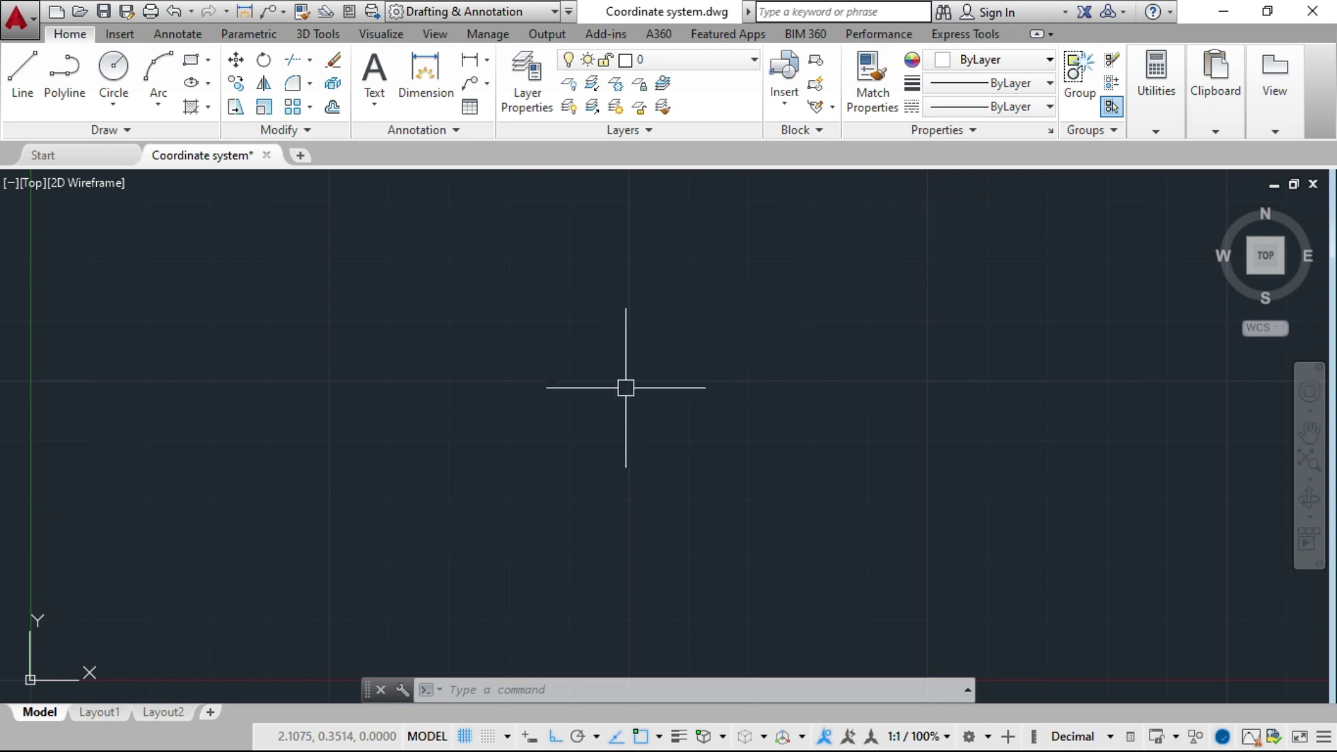
# Cancel the stray selection windows started near the origin with Esc.
pyautogui.click(150, 593)
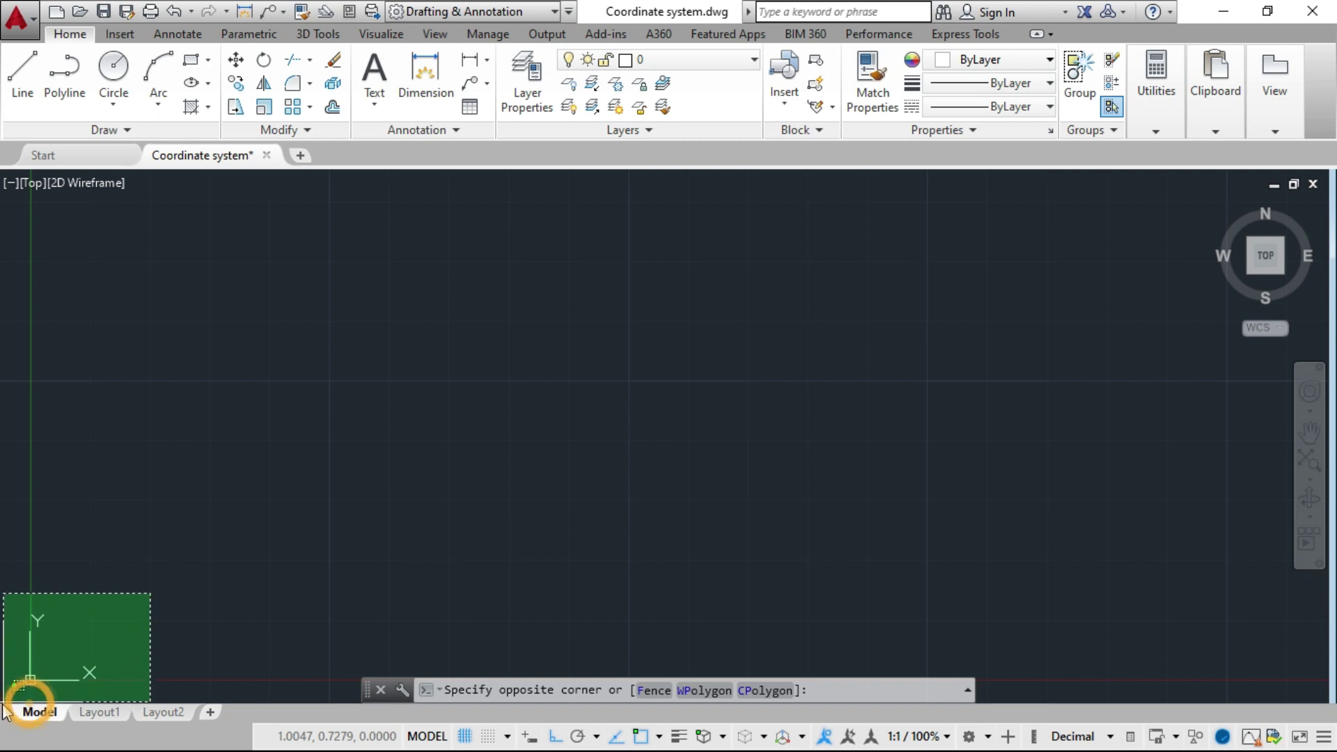
pyautogui.press('Escape')
pyautogui.click(141, 569)
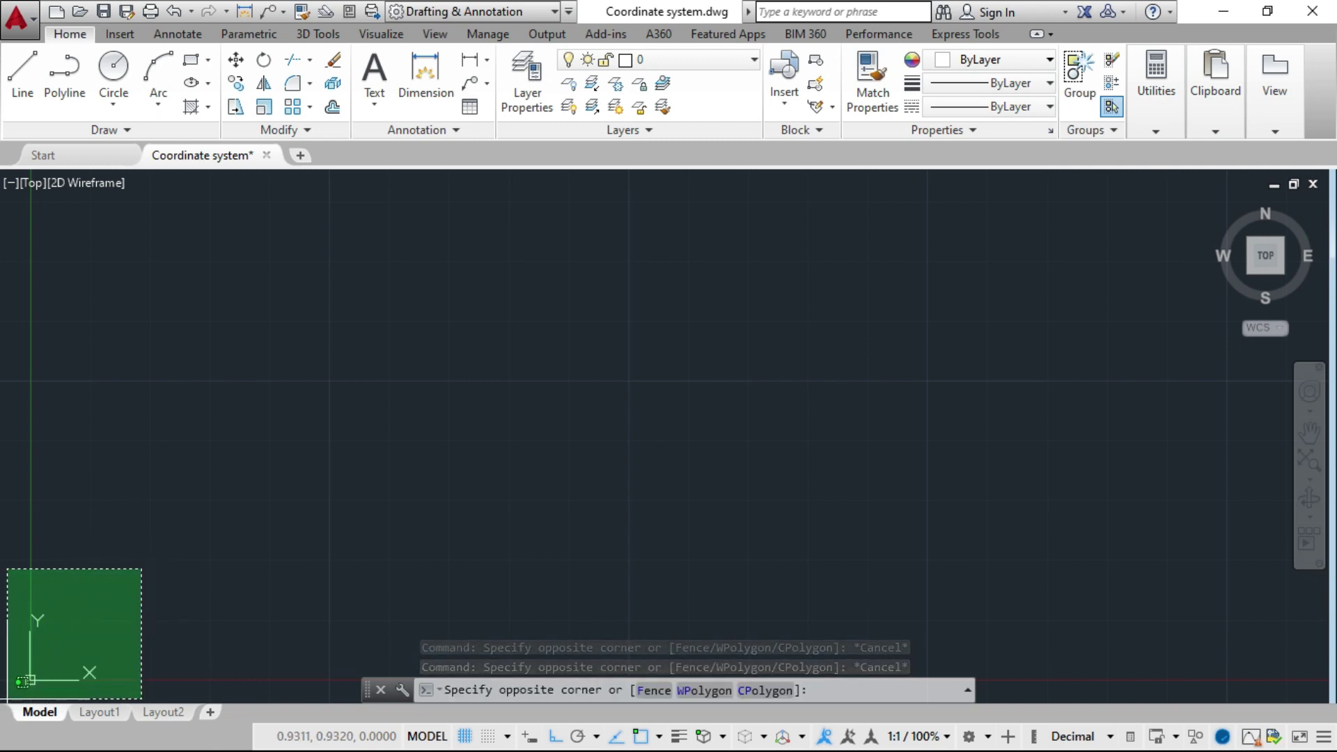
pyautogui.press('Escape')
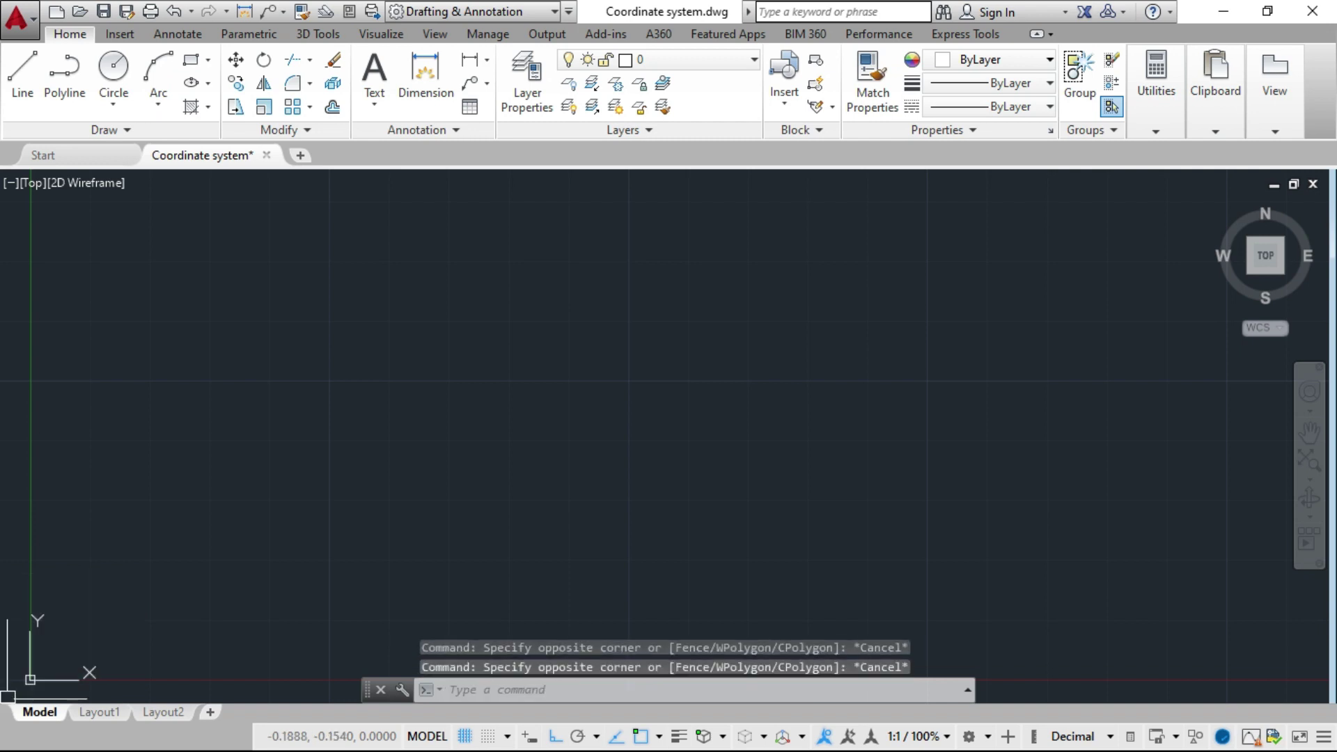
pyautogui.press('Escape')
pyautogui.press('Escape')
pyautogui.press('Escape')
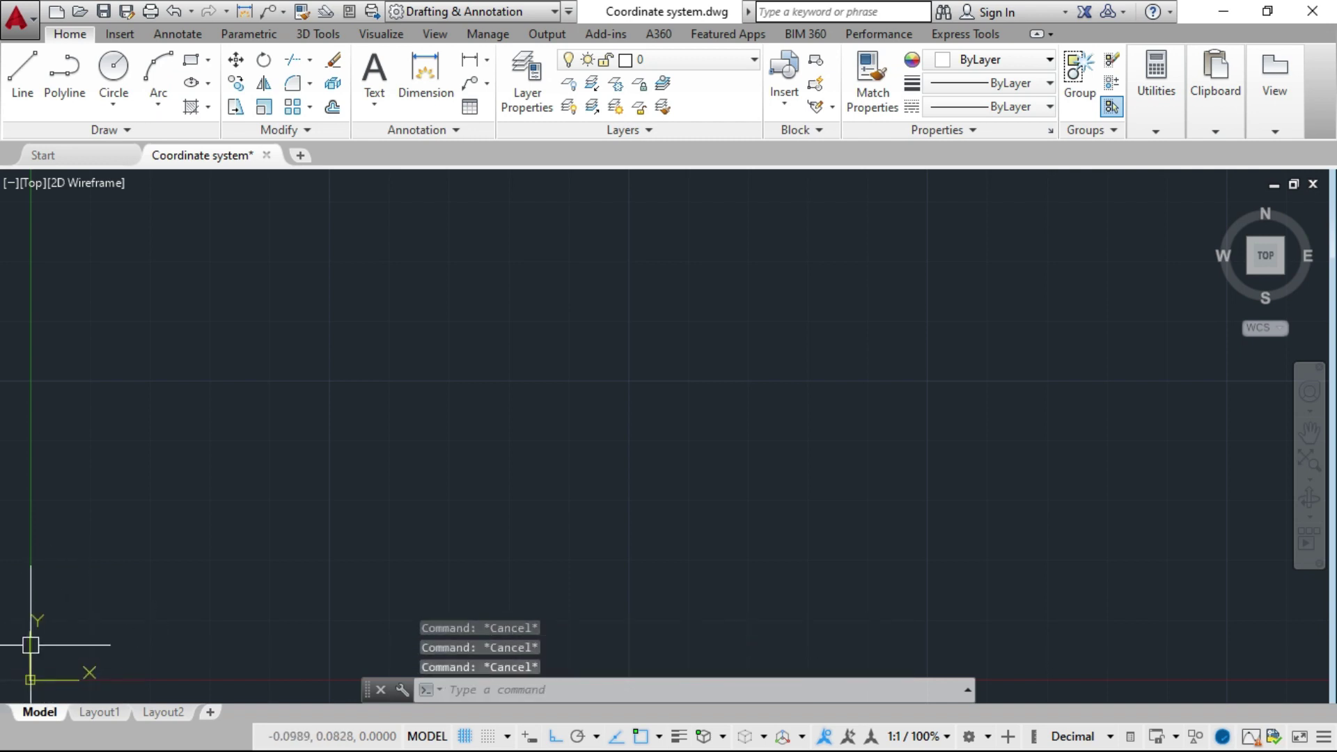
# Zoom out and pan until the UCS origin sits in the middle of the canvas.
pyautogui.scroll(-3, 94, 641)
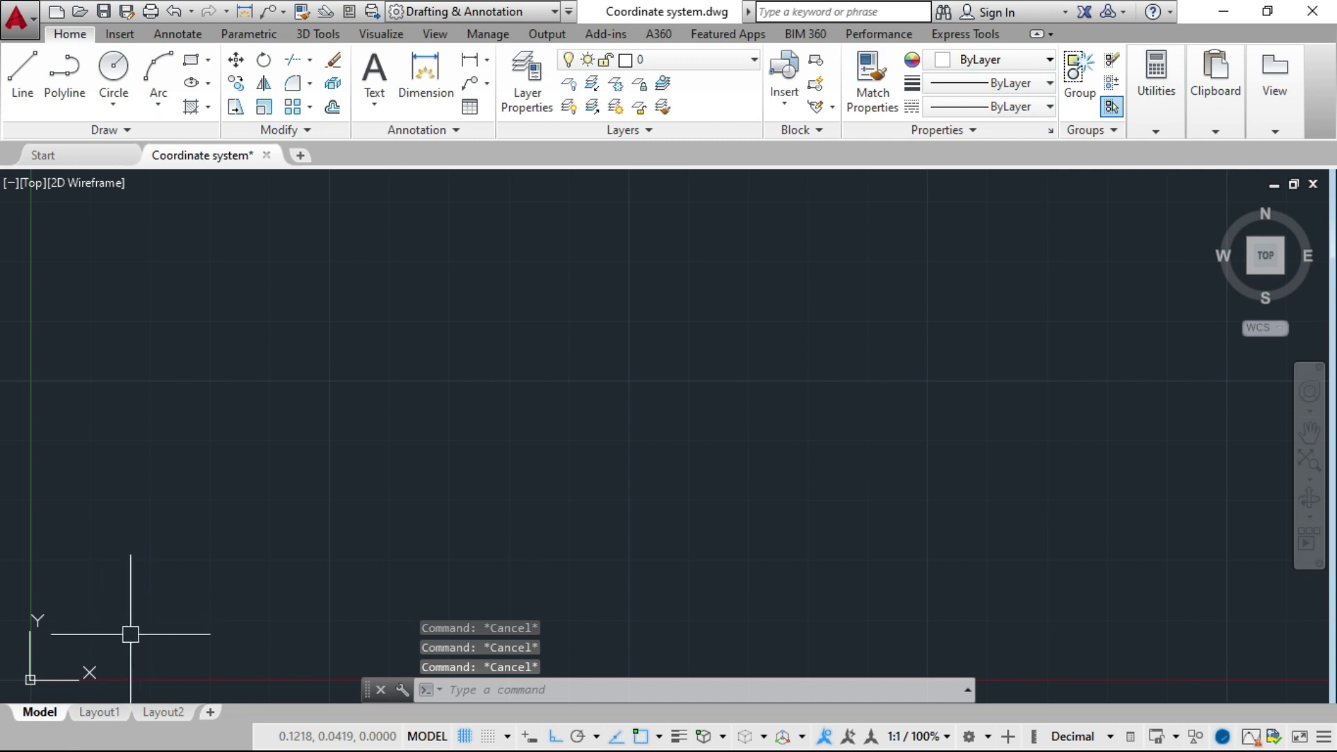
pyautogui.moveTo(170, 612)
pyautogui.mouseDown(button='middle')
pyautogui.moveTo(589, 422)
pyautogui.moveTo(672, 346)
pyautogui.moveTo(614, 389)
pyautogui.mouseUp(button='middle')
pyautogui.scroll(-3, 589, 423)
pyautogui.scroll(-2, 672, 346)
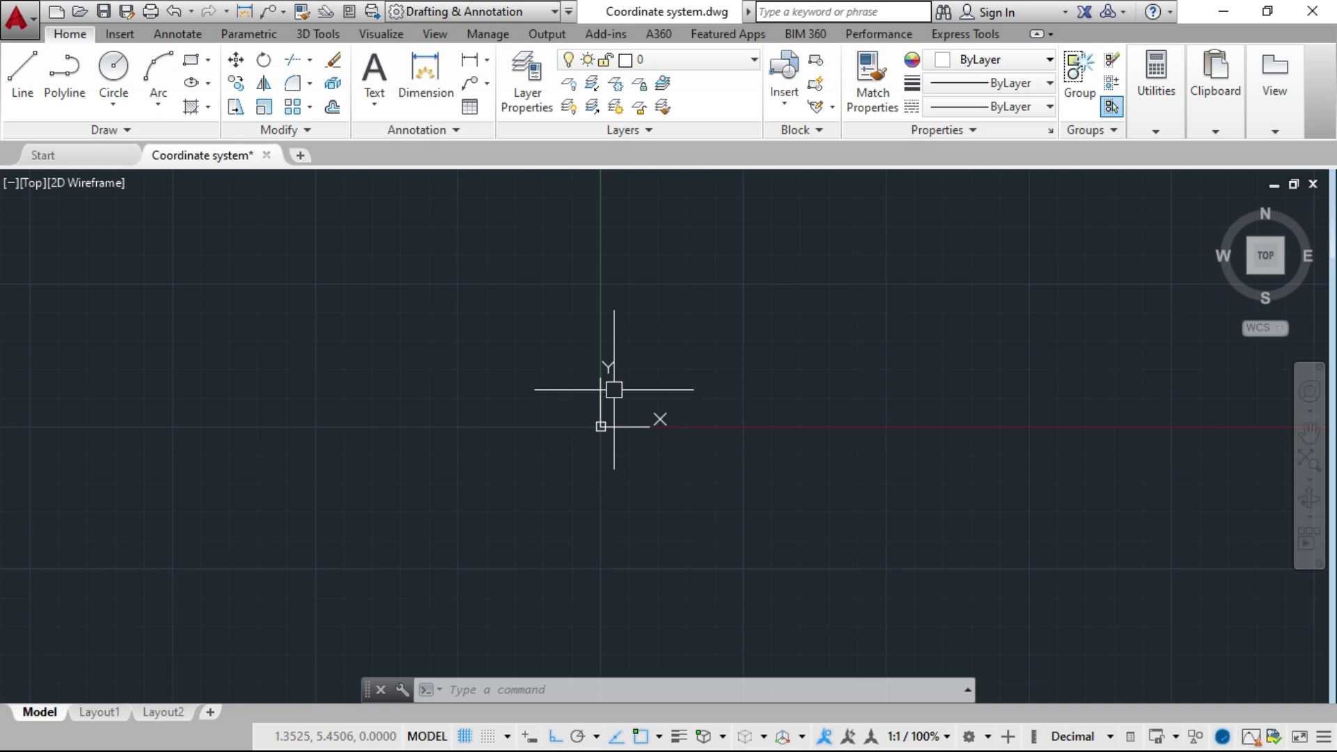
pyautogui.press('Escape')
pyautogui.press('Escape')
pyautogui.moveTo(614, 390); pyautogui.dragTo(511, 487, button='middle')
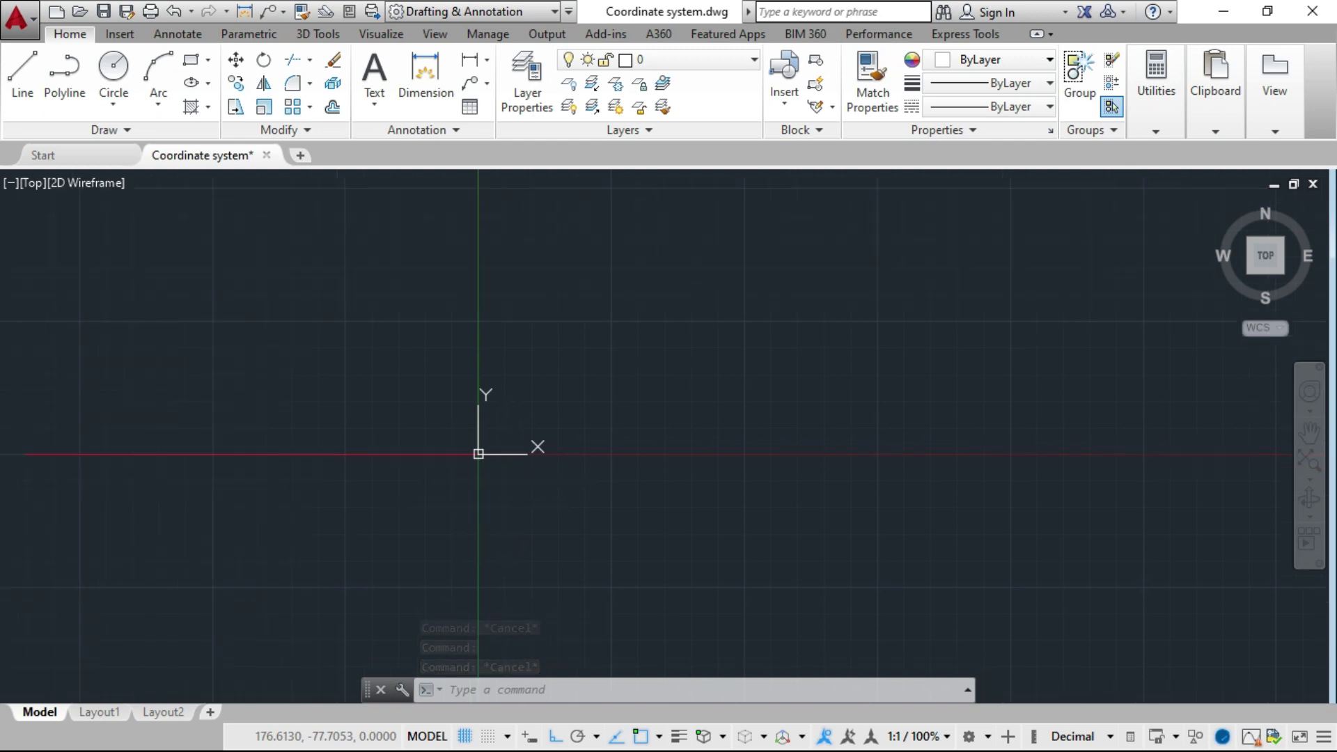
pyautogui.moveTo(469, 468); pyautogui.dragTo(472, 472, button='middle')
pyautogui.scroll(-1, 470, 477)
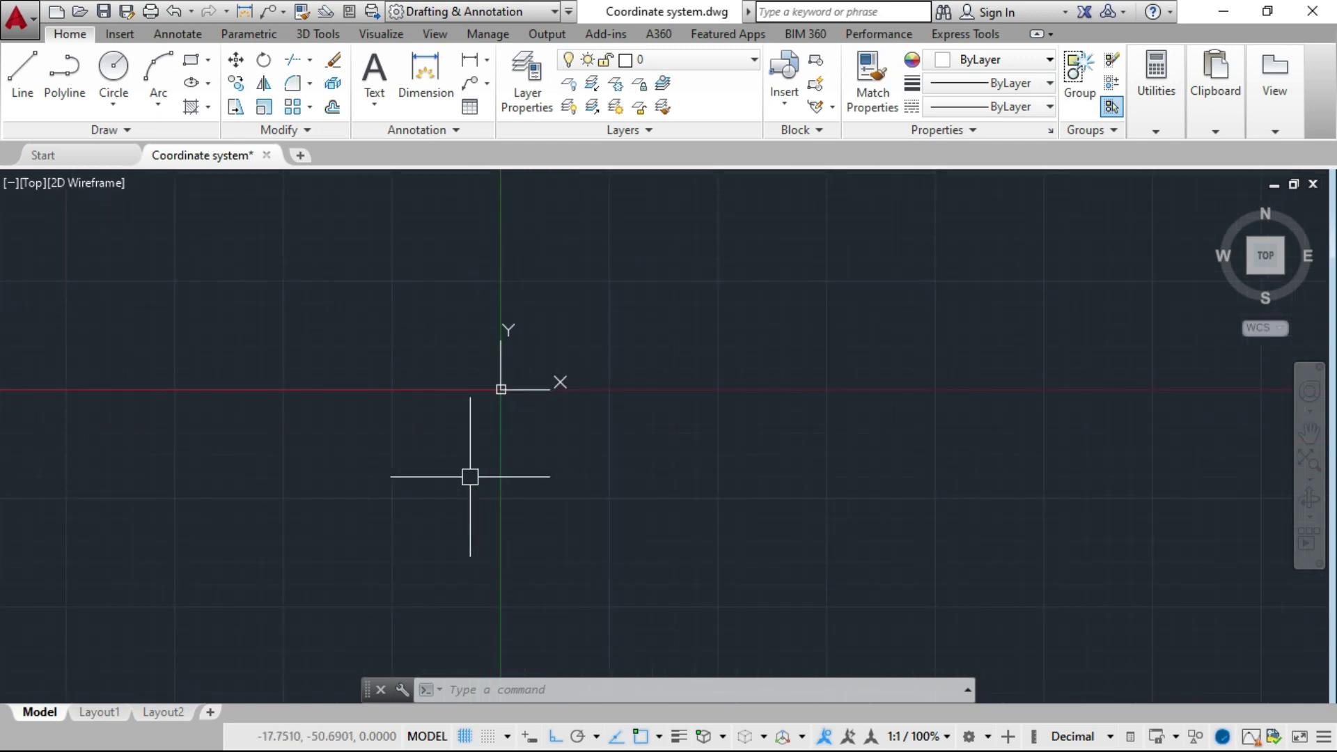
pyautogui.moveTo(497, 356)
pyautogui.mouseDown(button='middle')
pyautogui.moveTo(489, 448)
pyautogui.moveTo(534, 432)
pyautogui.mouseUp(button='middle')
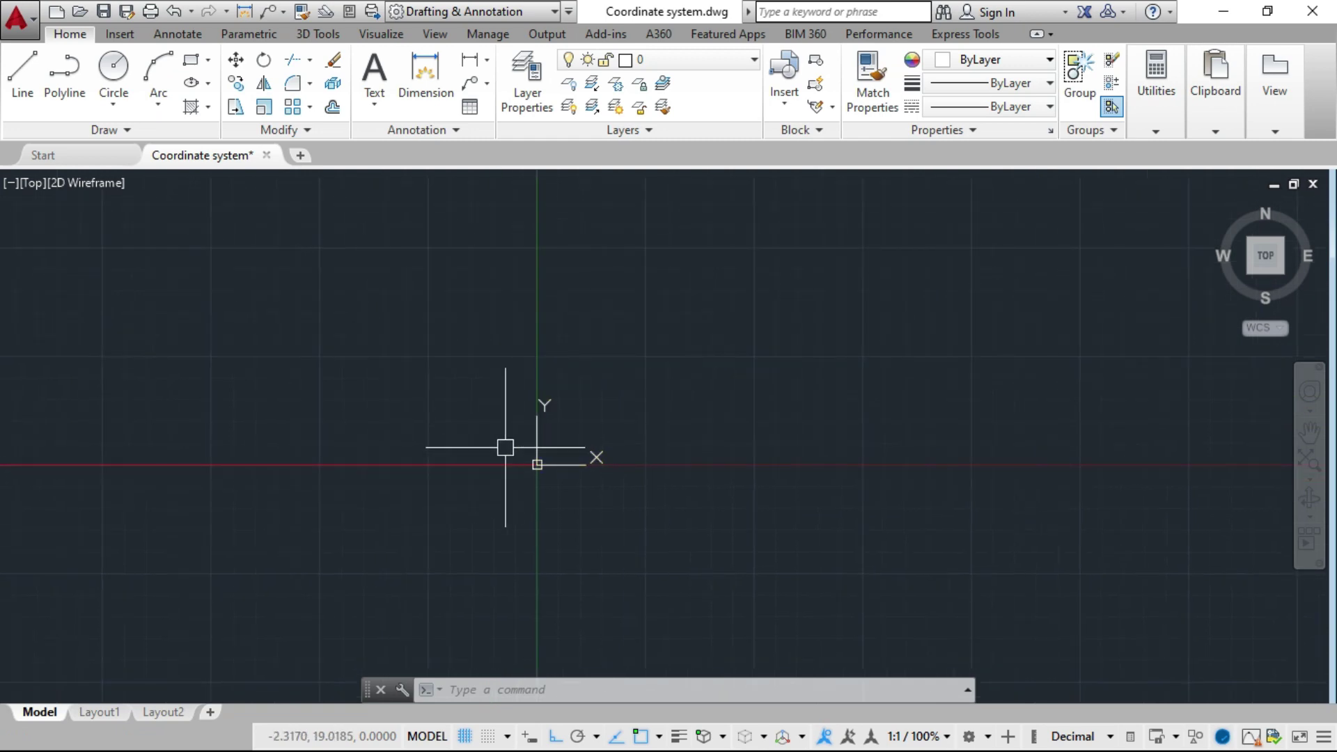
pyautogui.click(656, 183)
pyautogui.click(1069, 379)
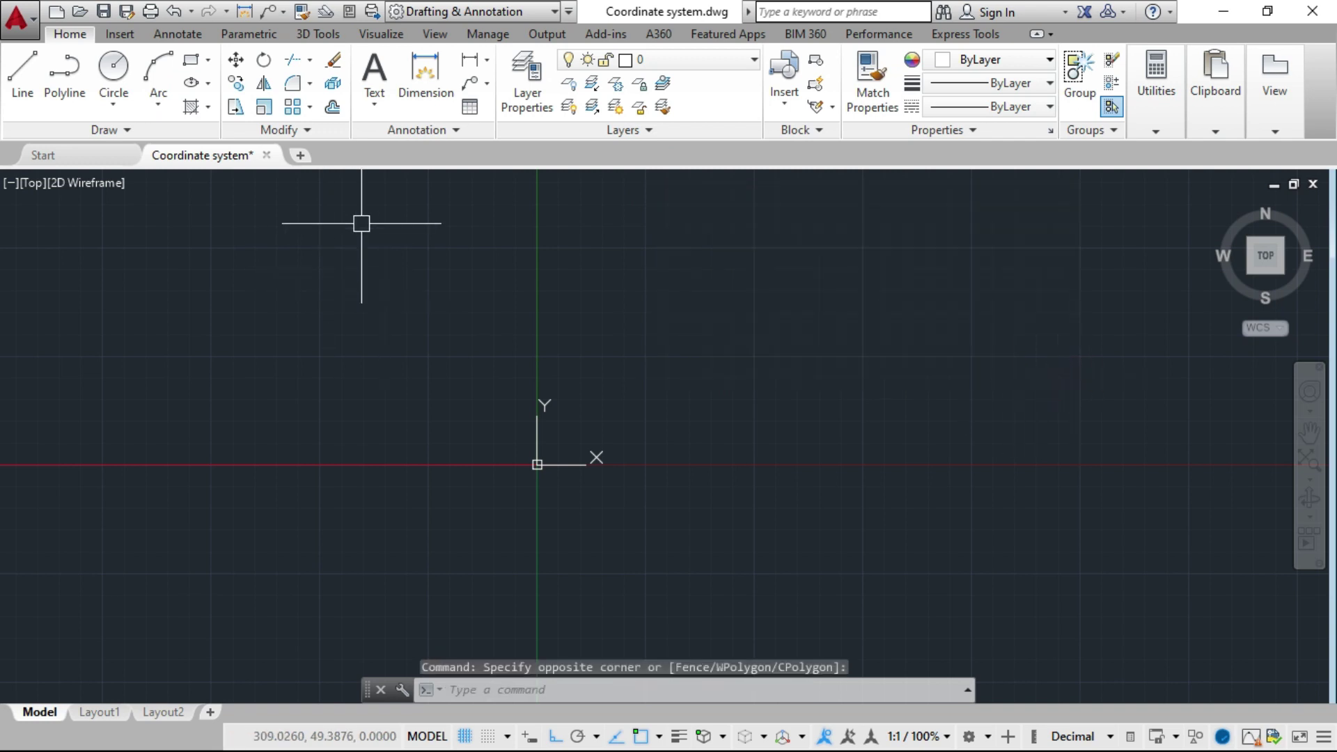
pyautogui.click(396, 209)
pyautogui.click(125, 365)
pyautogui.click(96, 540)
pyautogui.click(263, 658)
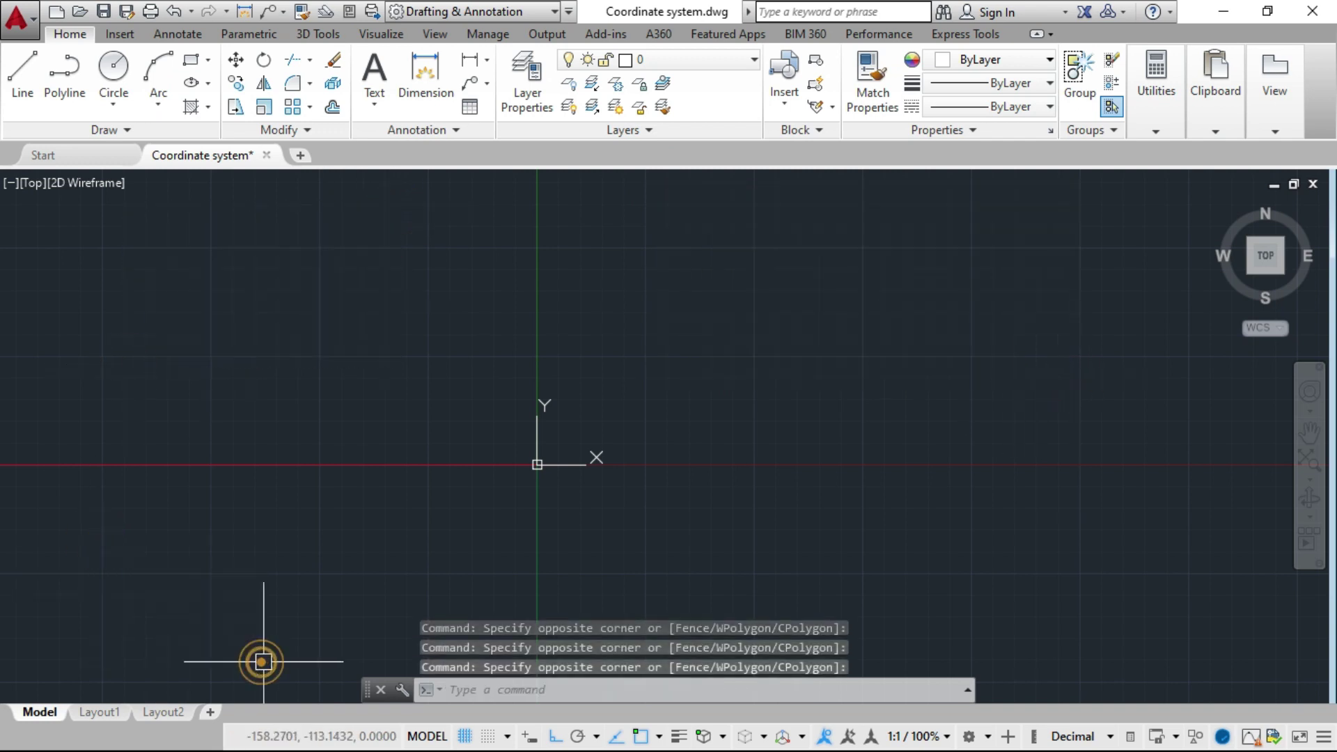
pyautogui.click(662, 529)
pyautogui.click(955, 621)
pyautogui.press('Escape')
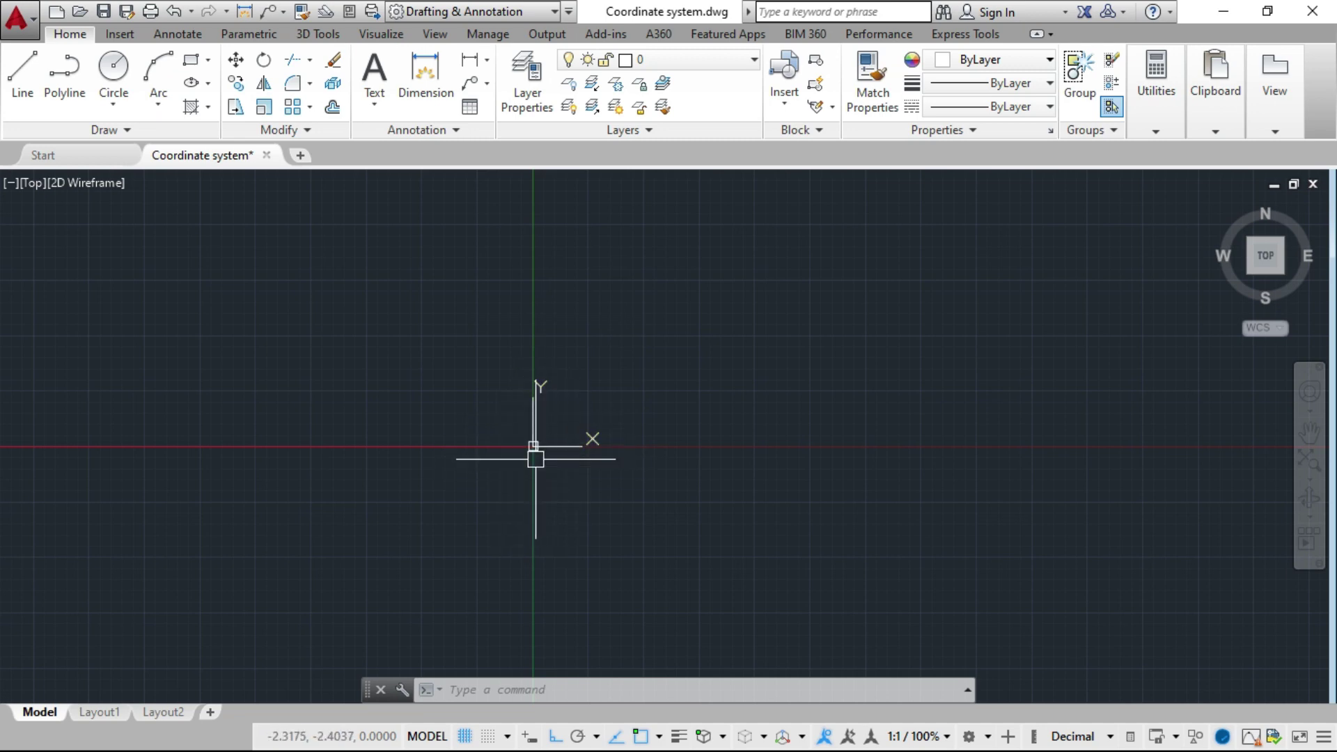
pyautogui.click(538, 453)
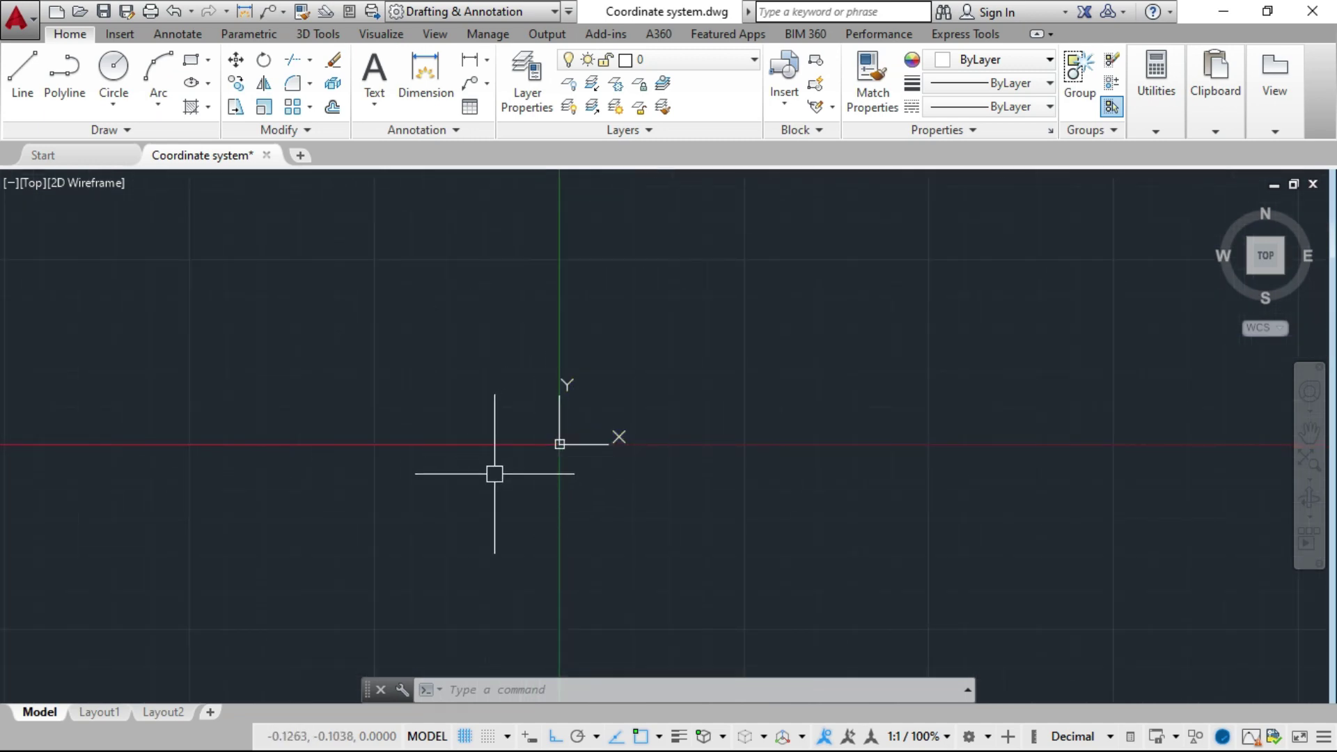
pyautogui.scroll(-2, 528, 464)
pyautogui.scroll(-2, 548, 472)
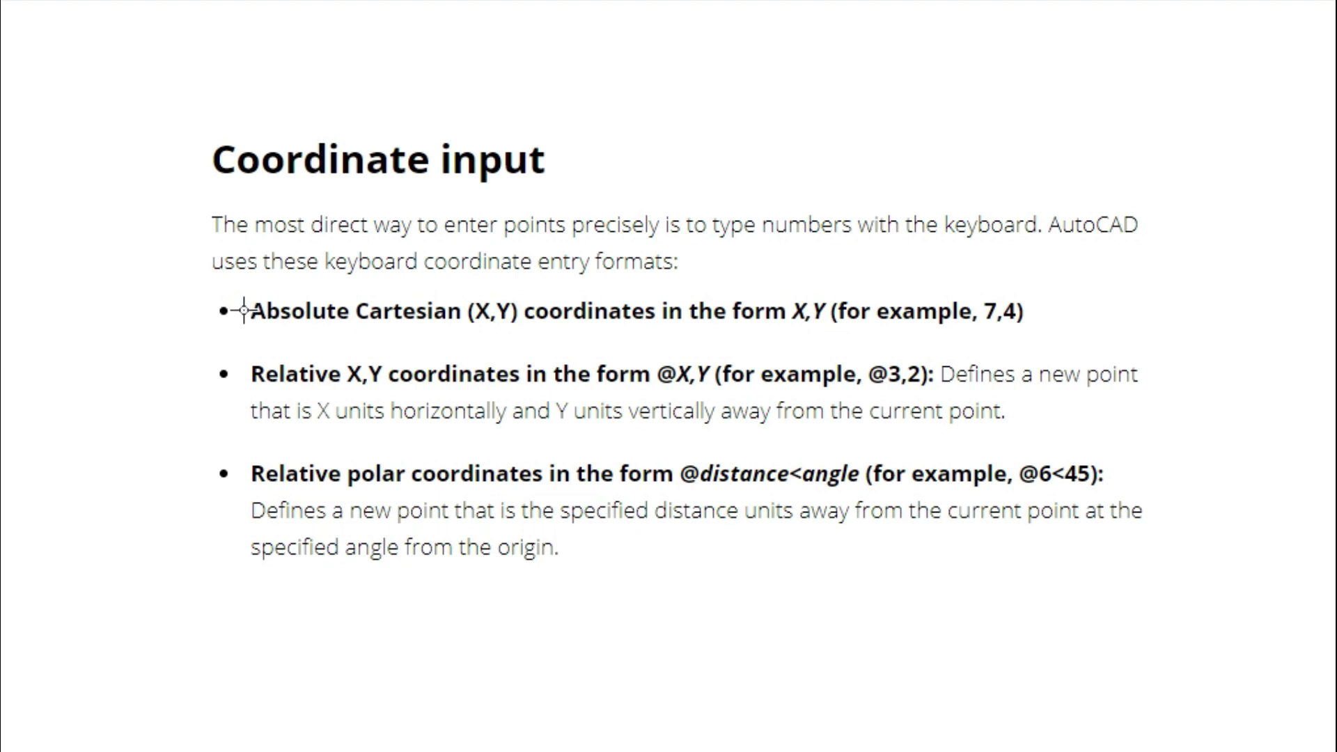
# Outline the absolute, relative X,Y and relative polar formats each in red.
pyautogui.moveTo(209, 295); pyautogui.dragTo(234, 498)
pyautogui.press('Delete')
pyautogui.moveTo(241, 291)
pyautogui.mouseDown()
pyautogui.moveTo(688, 338)
pyautogui.moveTo(1049, 344)
pyautogui.mouseUp()
pyautogui.moveTo(248, 354); pyautogui.dragTo(954, 394)
pyautogui.moveTo(235, 444)
pyautogui.mouseDown()
pyautogui.moveTo(804, 500)
pyautogui.moveTo(1134, 487)
pyautogui.mouseUp()
# Box the (X,Y) notation in red, then erase the box.
pyautogui.click(464, 311)
pyautogui.moveTo(458, 287); pyautogui.dragTo(527, 339)
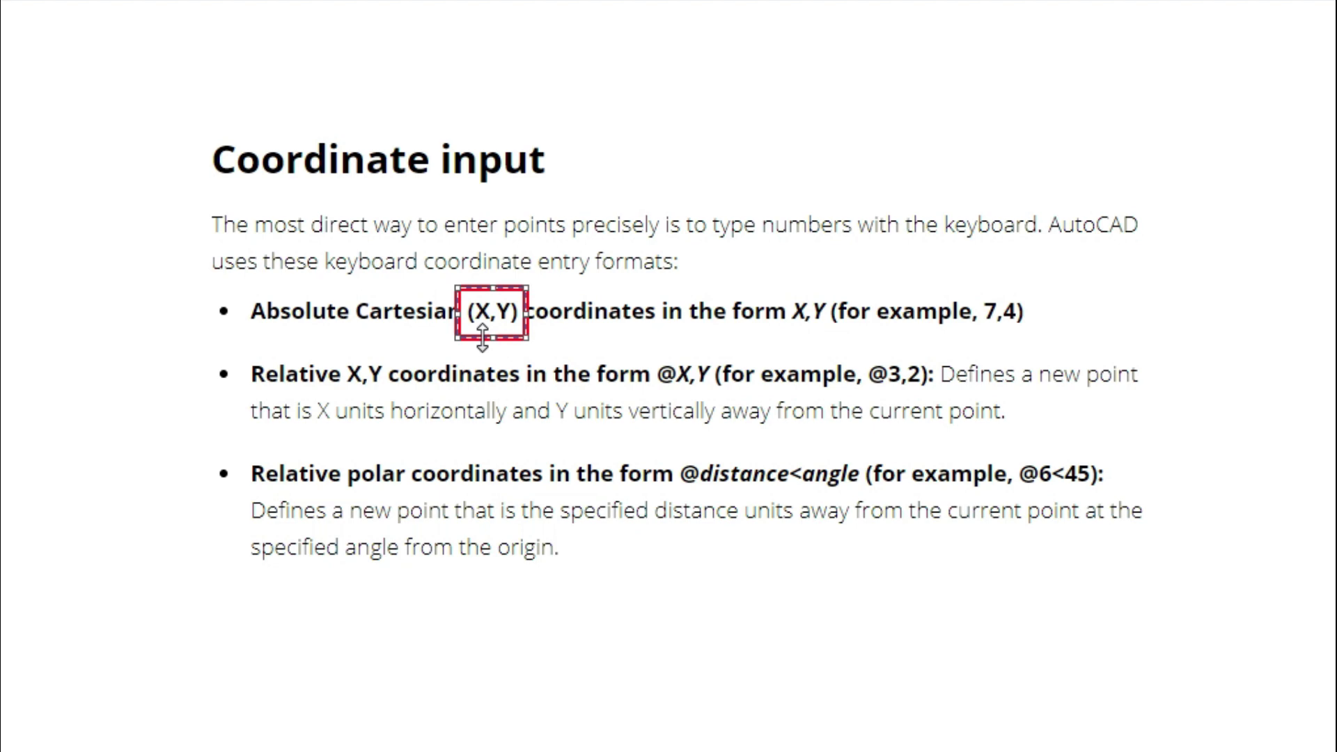
pyautogui.press('Delete')
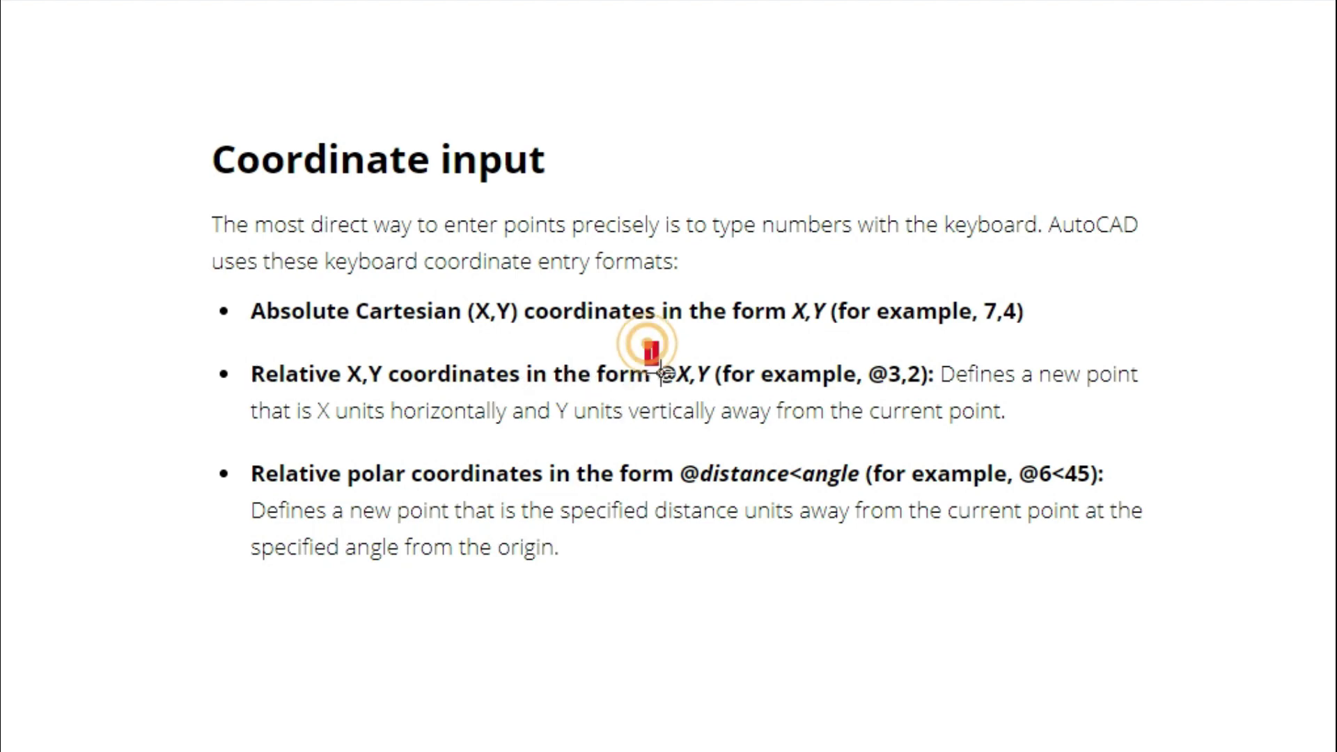
pyautogui.moveTo(646, 344); pyautogui.dragTo(730, 391)
pyautogui.moveTo(637, 336); pyautogui.dragTo(732, 393)
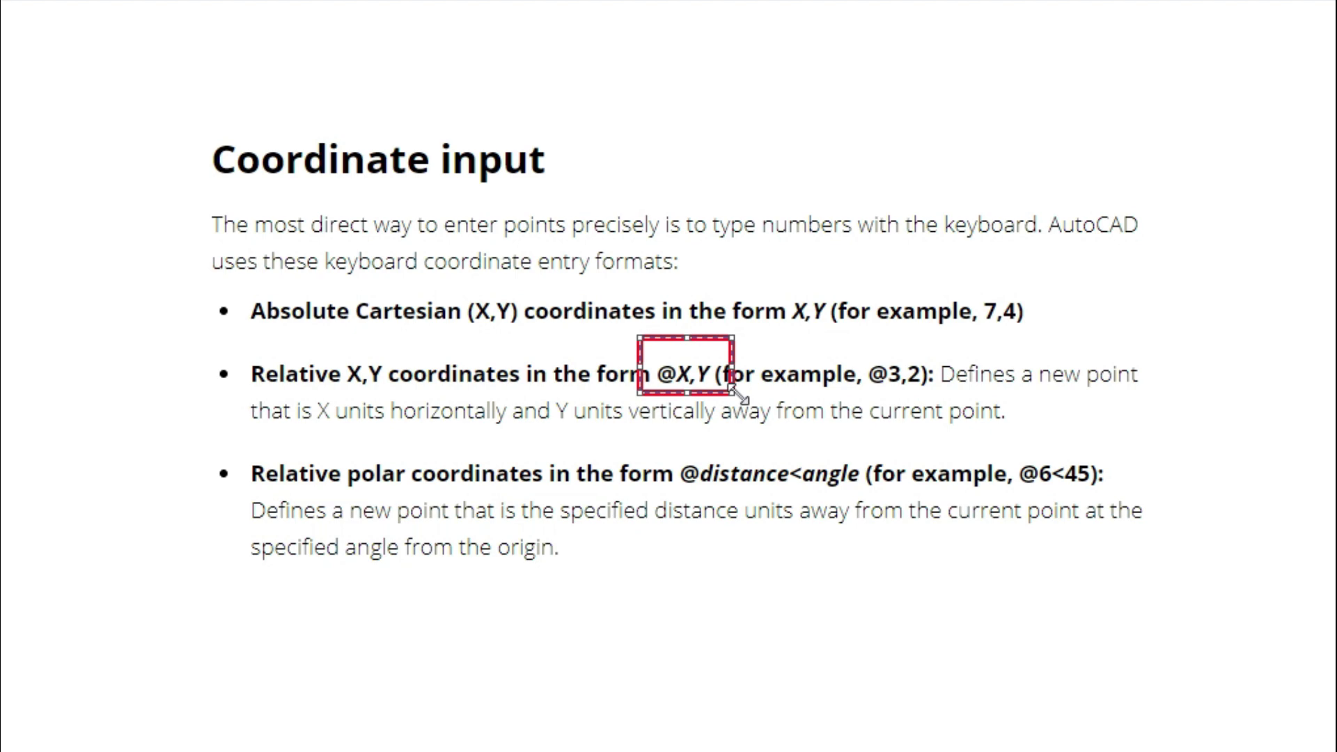
pyautogui.press('Delete')
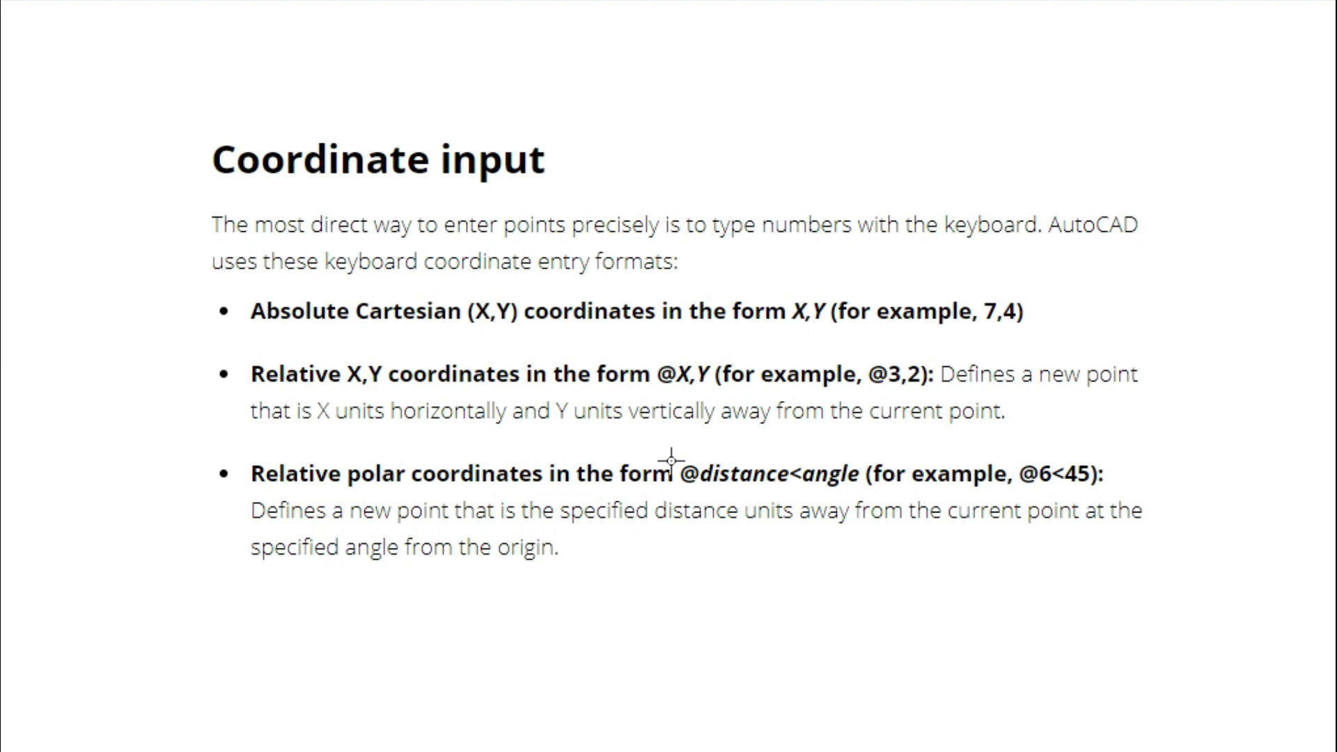
pyautogui.moveTo(662, 441); pyautogui.dragTo(886, 496)
pyautogui.click(247, 282)
pyautogui.moveTo(293, 348); pyautogui.dragTo(515, 417)
pyautogui.moveTo(664, 446); pyautogui.dragTo(870, 500)
pyautogui.moveTo(701, 267); pyautogui.dragTo(848, 426)
pyautogui.moveTo(673, 446); pyautogui.dragTo(897, 521)
pyautogui.click(1121, 470)
pyautogui.write('@')
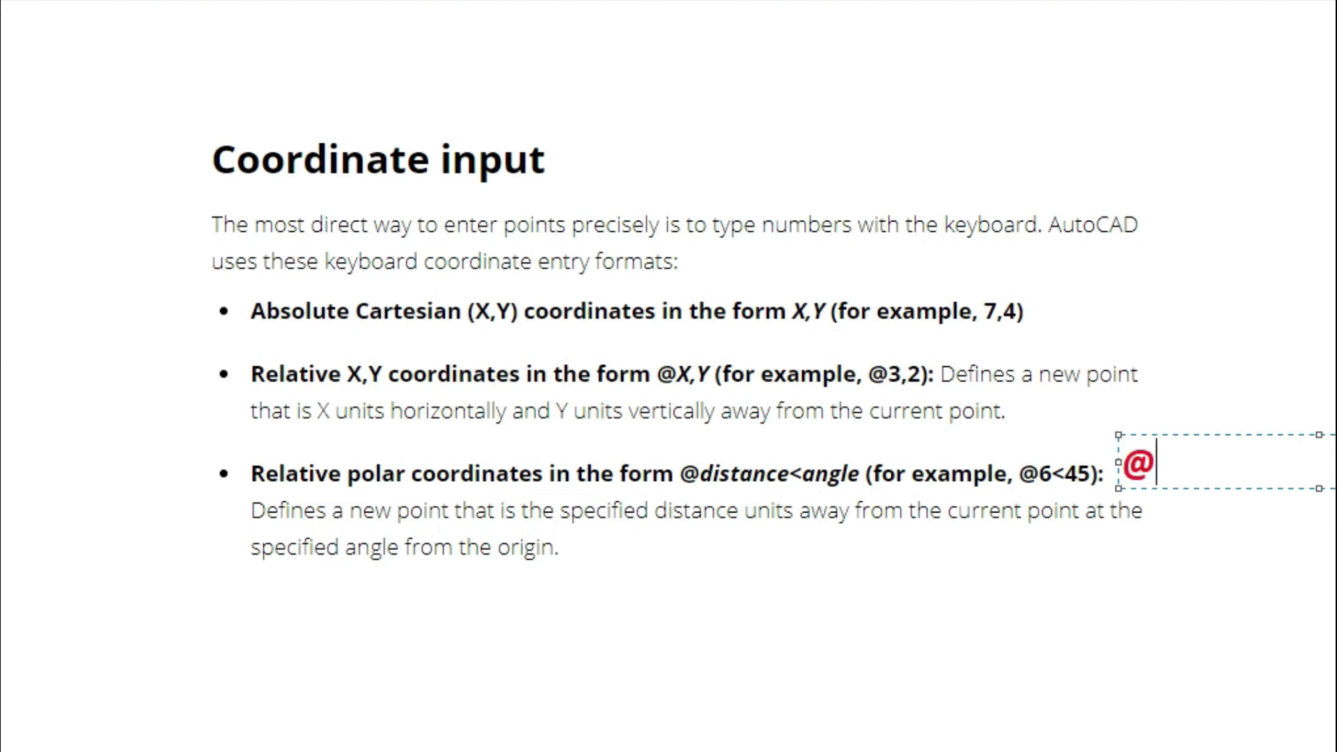
pyautogui.write('10<')
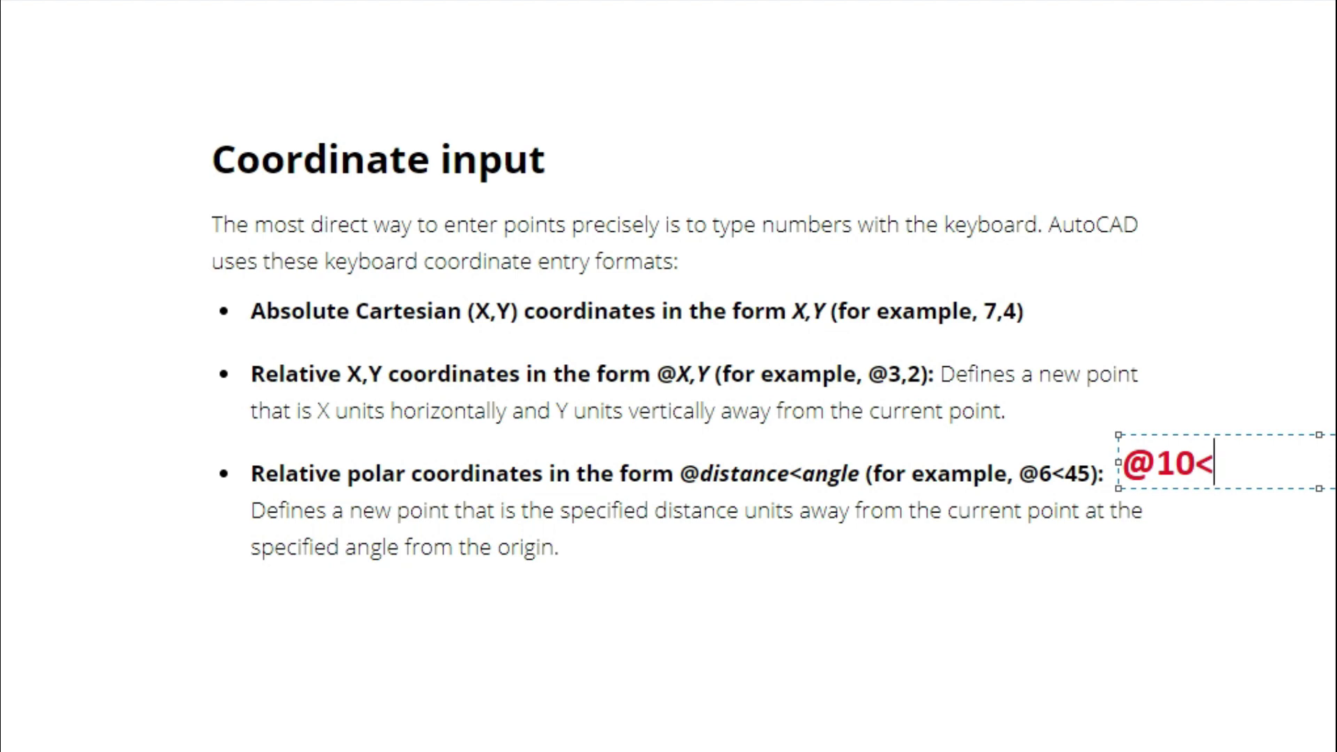
pyautogui.write('50')
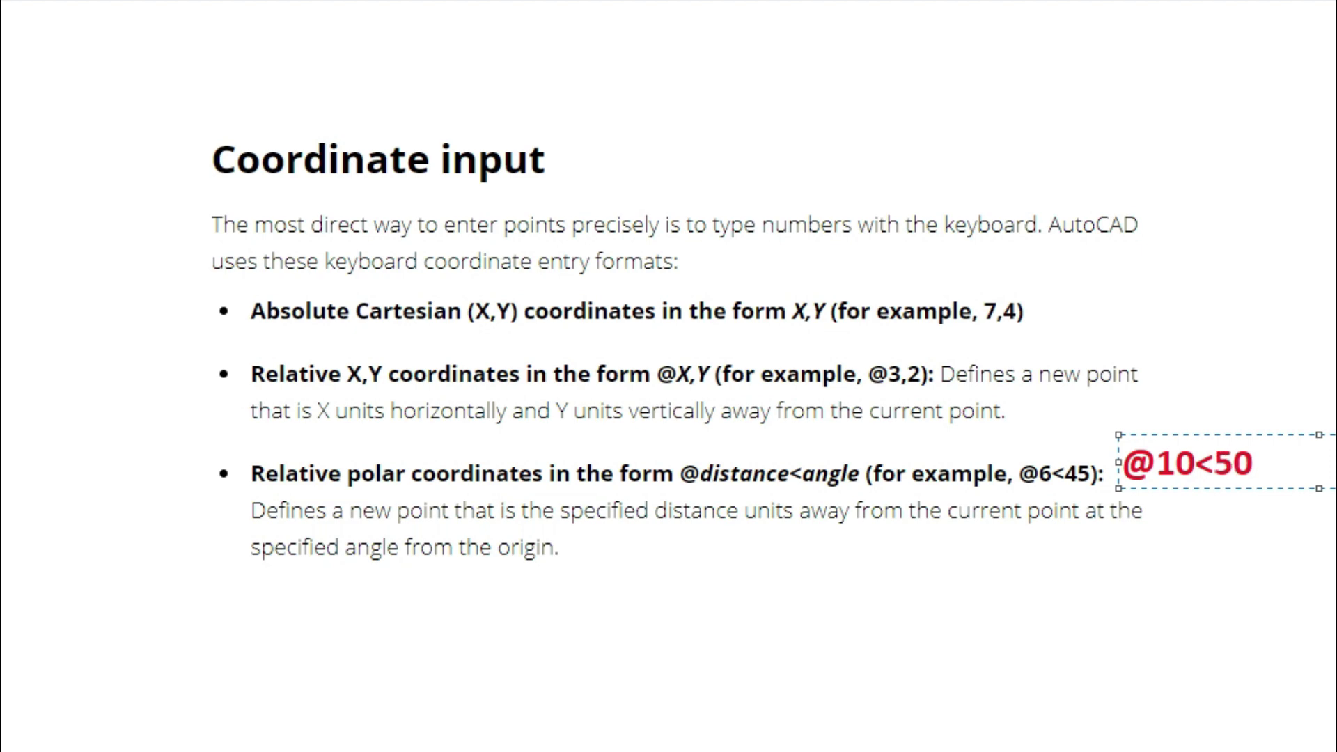
pyautogui.click(1218, 581)
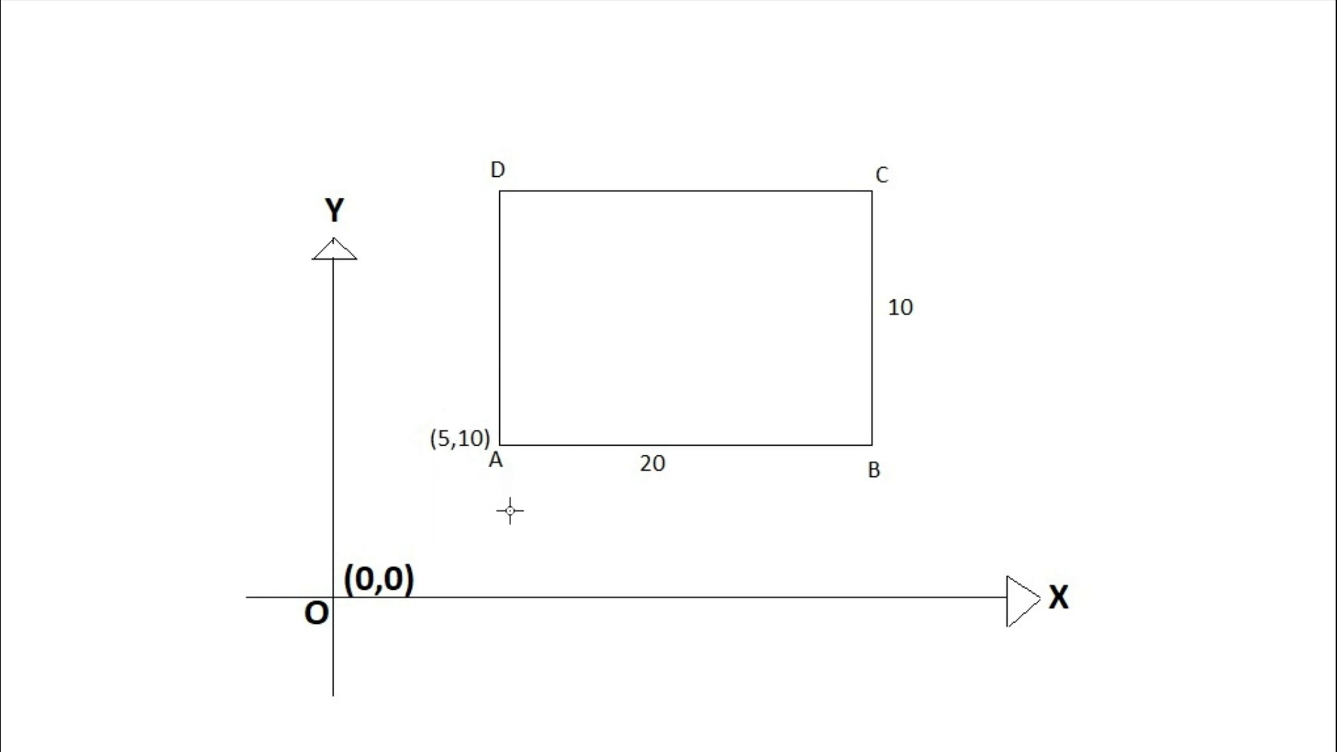
pyautogui.moveTo(320, 597); pyautogui.dragTo(426, 660)
pyautogui.moveTo(273, 564); pyautogui.dragTo(433, 662)
pyautogui.moveTo(415, 399)
pyautogui.mouseDown()
pyautogui.moveTo(523, 498)
pyautogui.moveTo(548, 494)
pyautogui.mouseUp()
pyautogui.hotkey('ctrl', 'z')
pyautogui.moveTo(409, 405); pyautogui.dragTo(534, 477)
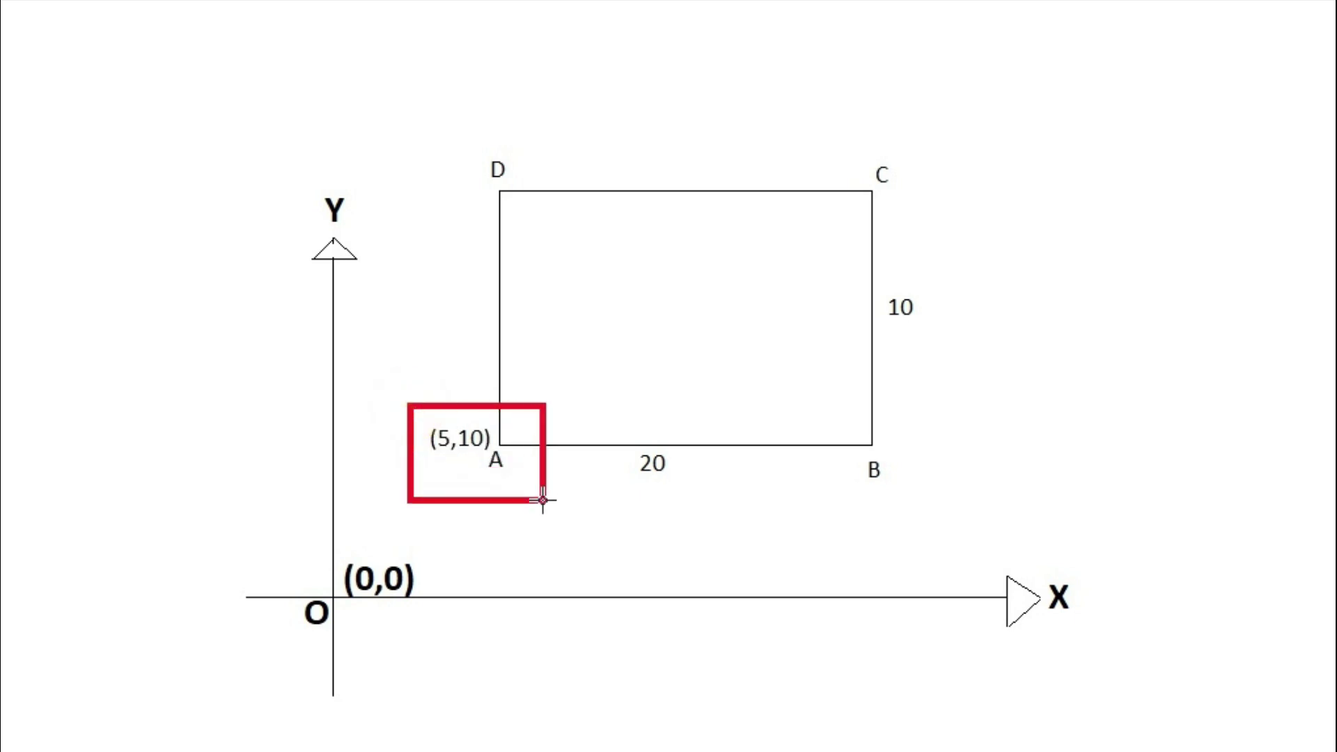
pyautogui.hotkey('ctrl', 'z')
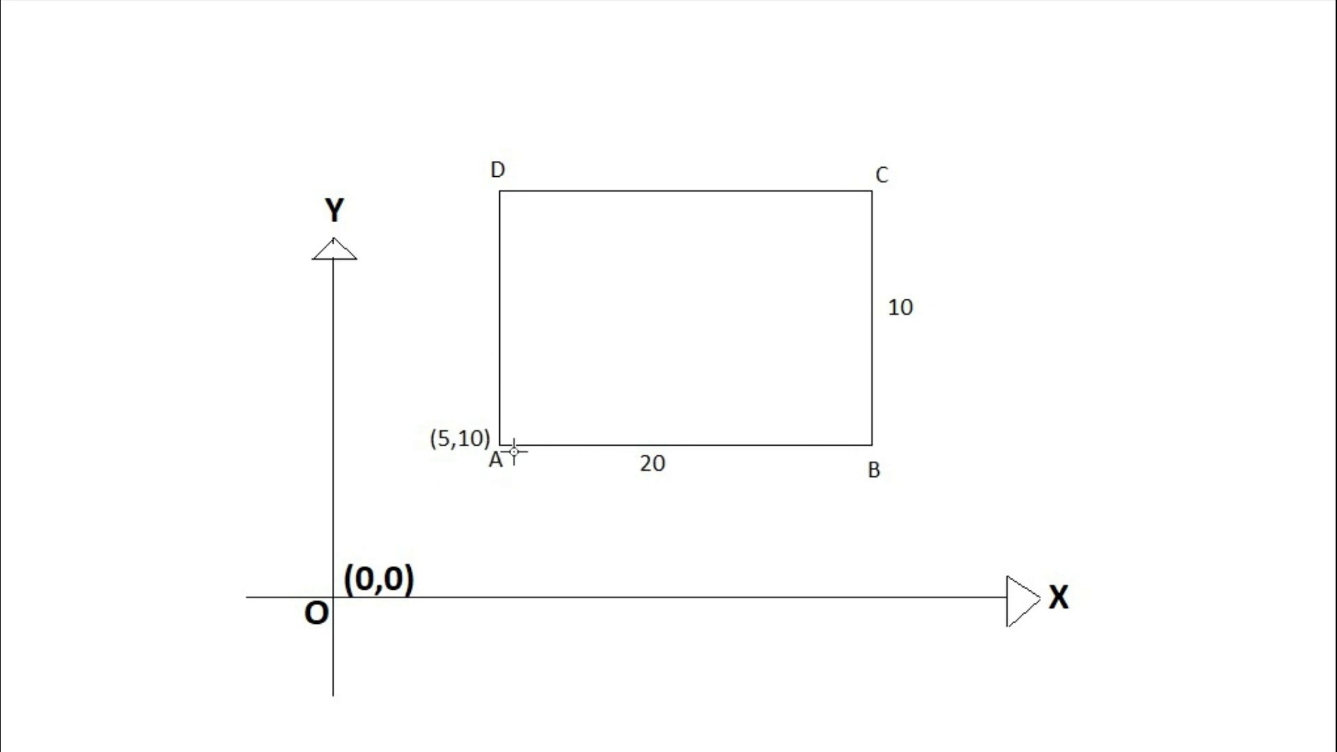
pyautogui.moveTo(498, 444); pyautogui.dragTo(874, 446)
pyautogui.moveTo(875, 447)
pyautogui.mouseDown()
pyautogui.moveTo(871, 193)
pyautogui.moveTo(501, 193)
pyautogui.moveTo(525, 376)
pyautogui.moveTo(509, 440)
pyautogui.mouseUp()
pyautogui.moveTo(381, 397); pyautogui.dragTo(535, 489)
pyautogui.moveTo(828, 417); pyautogui.dragTo(917, 538)
pyautogui.moveTo(822, 151); pyautogui.dragTo(928, 218)
pyautogui.moveTo(444, 130); pyautogui.dragTo(579, 248)
pyautogui.moveTo(418, 409); pyautogui.dragTo(564, 480)
pyautogui.moveTo(384, 402); pyautogui.dragTo(540, 509)
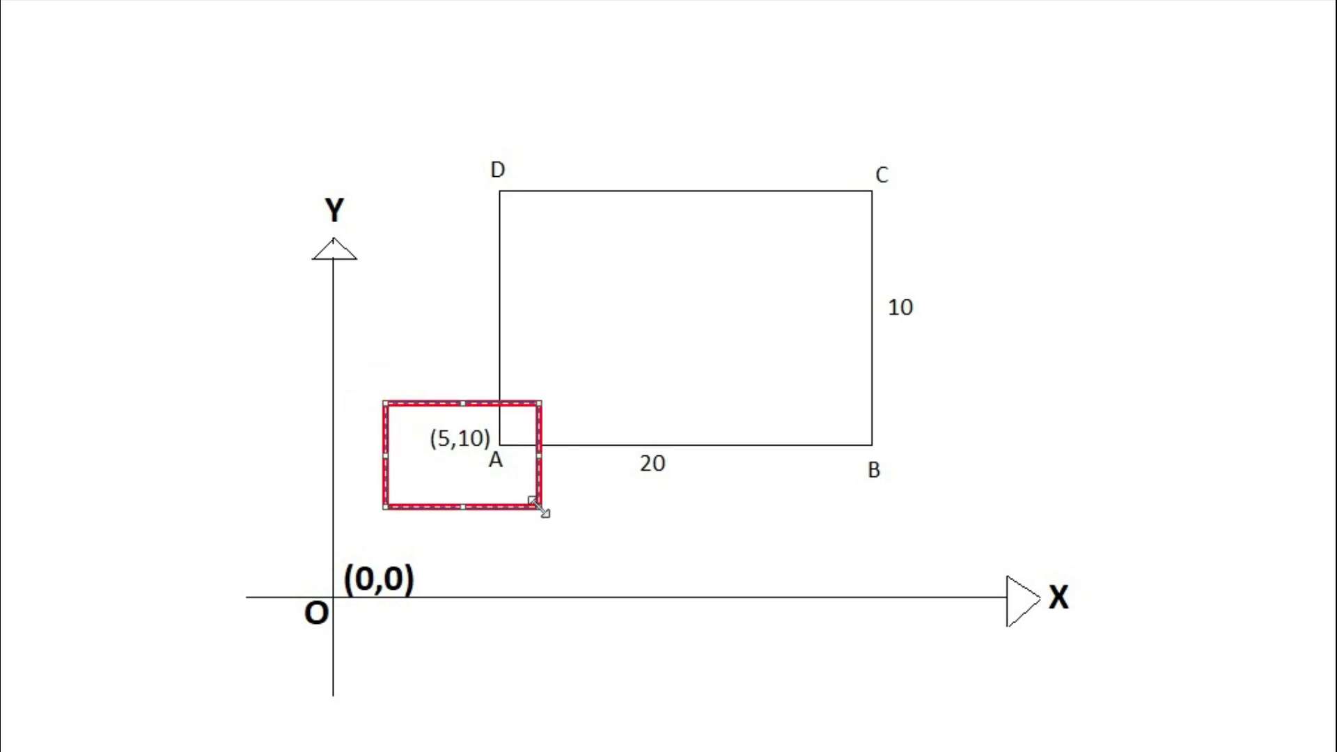
pyautogui.moveTo(823, 424); pyautogui.dragTo(946, 525)
pyautogui.press('Delete')
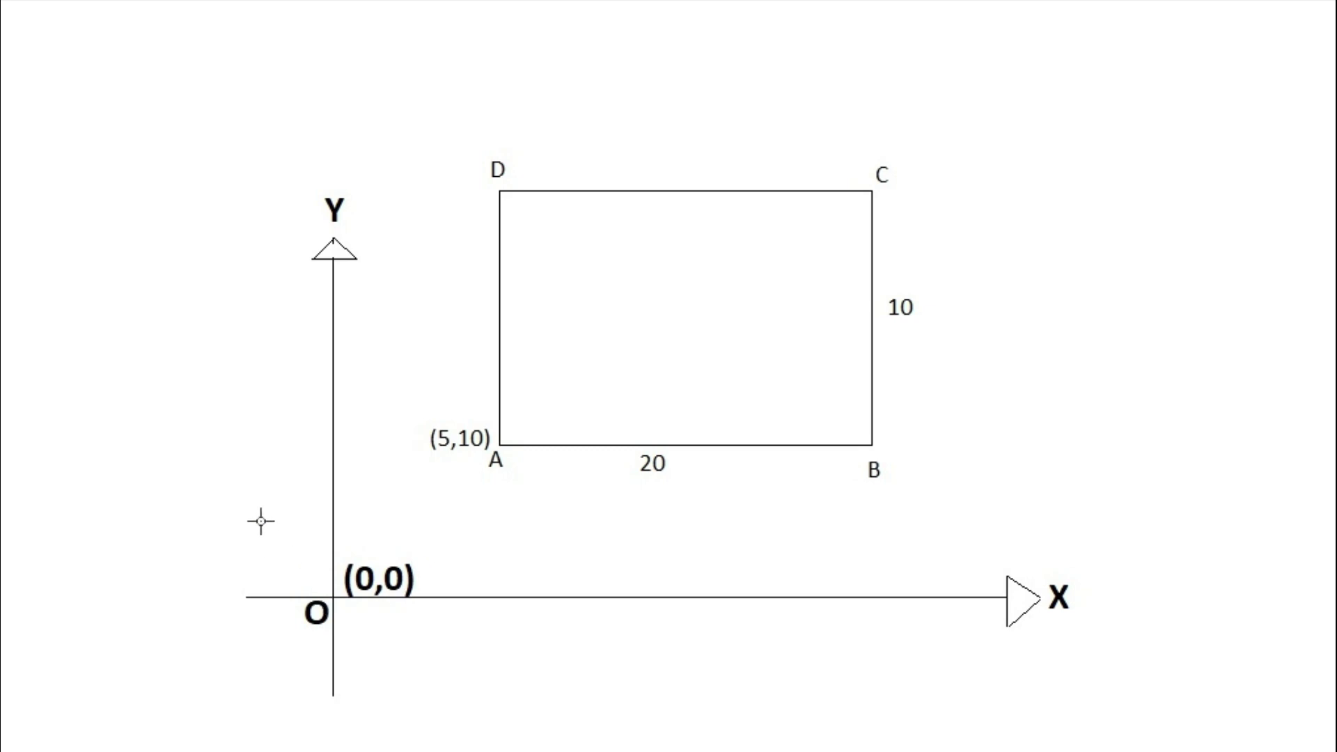
# Draw red boxes around origin O and corner B.
pyautogui.moveTo(255, 493); pyautogui.dragTo(436, 693)
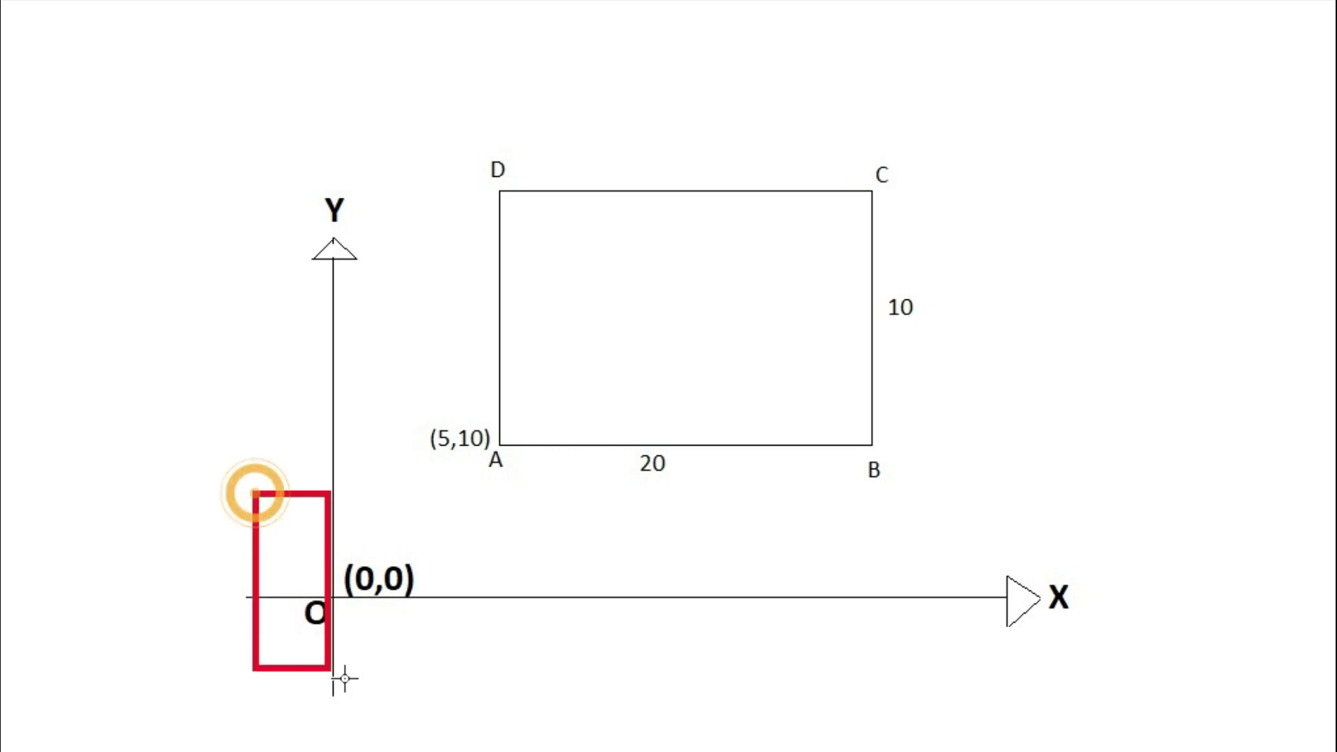
pyautogui.moveTo(265, 504); pyautogui.dragTo(409, 681)
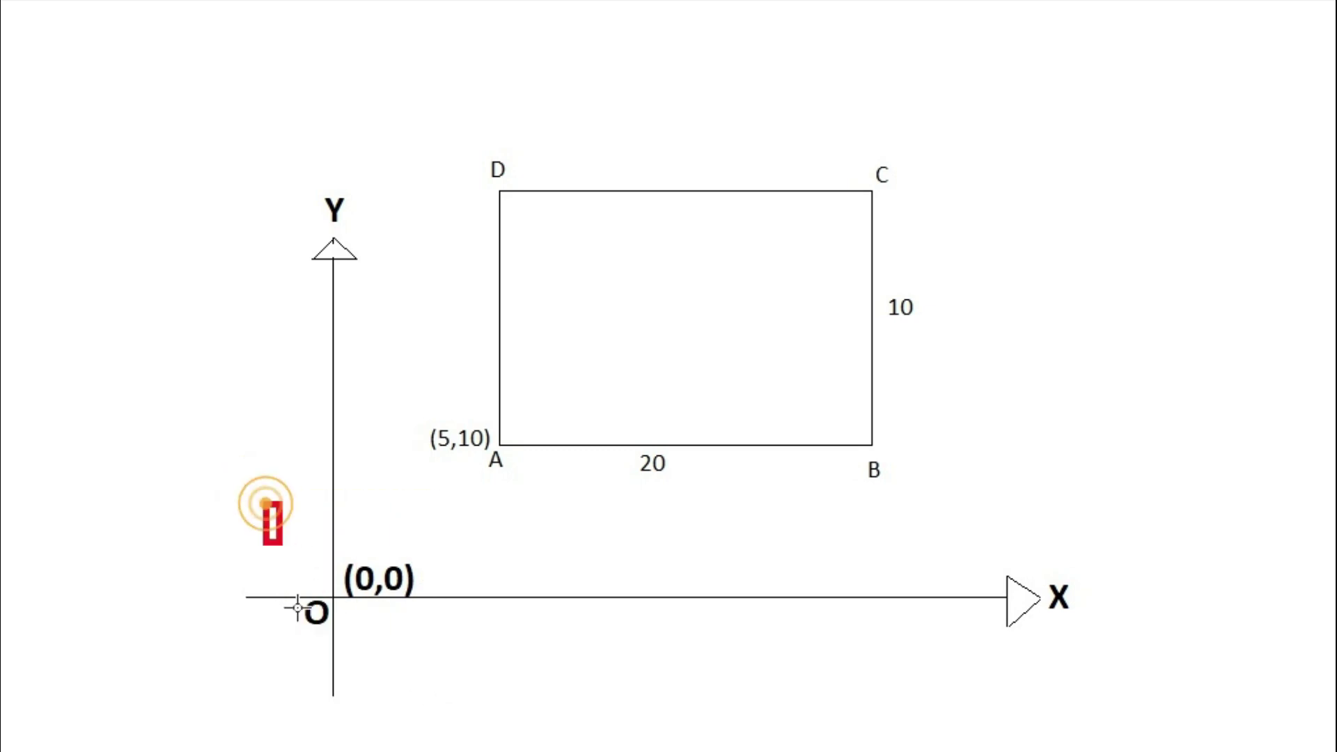
pyautogui.moveTo(816, 396); pyautogui.dragTo(960, 502)
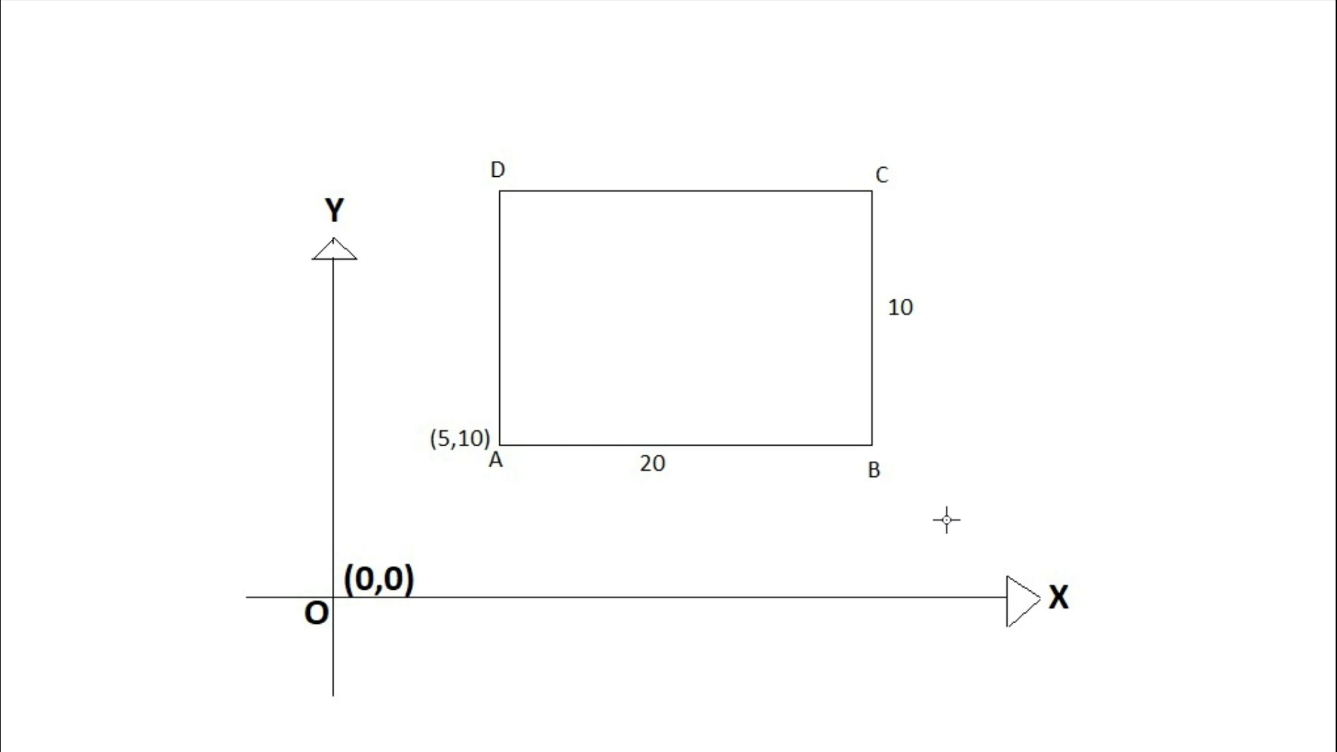
pyautogui.moveTo(814, 381); pyautogui.dragTo(951, 521)
# Frame rectangle ABCD and the X and Y arrowheads, undoing each box.
pyautogui.moveTo(390, 106); pyautogui.dragTo(1036, 534)
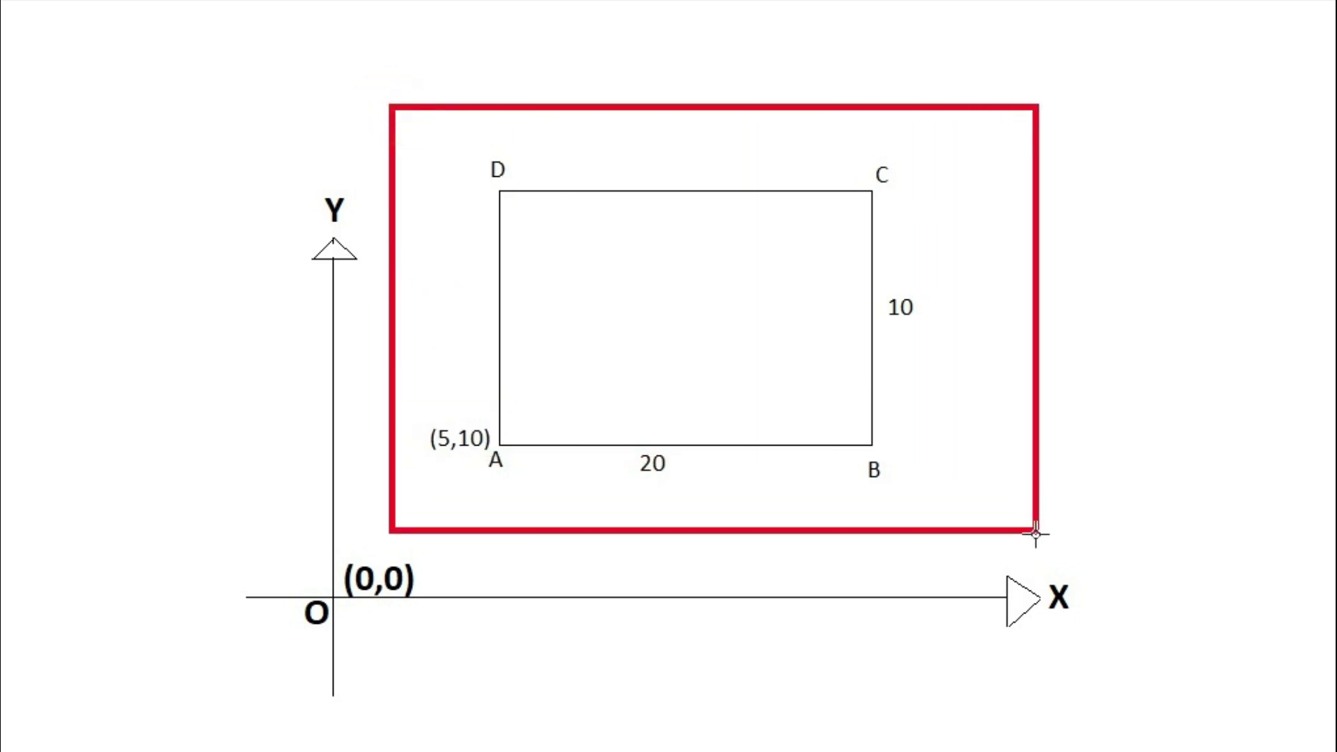
pyautogui.hotkey('ctrl', 'z')
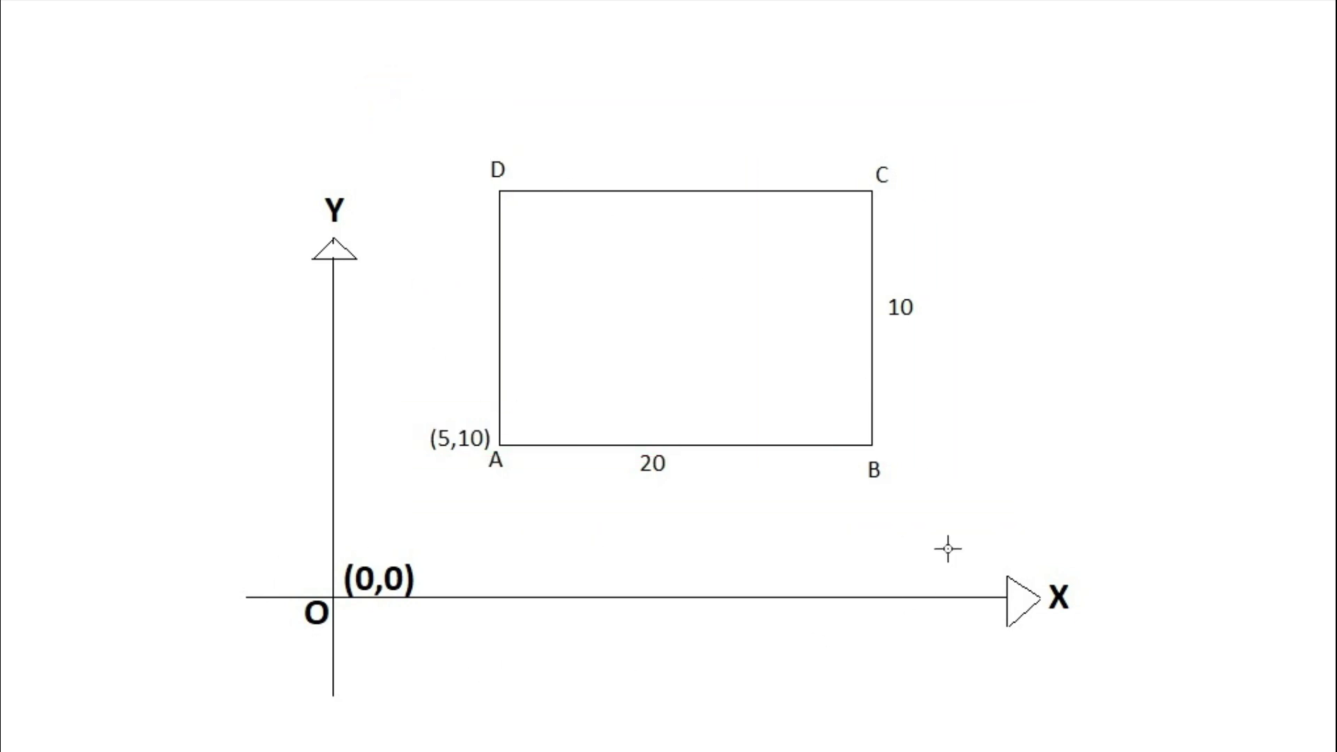
pyautogui.moveTo(969, 546); pyautogui.dragTo(1166, 668)
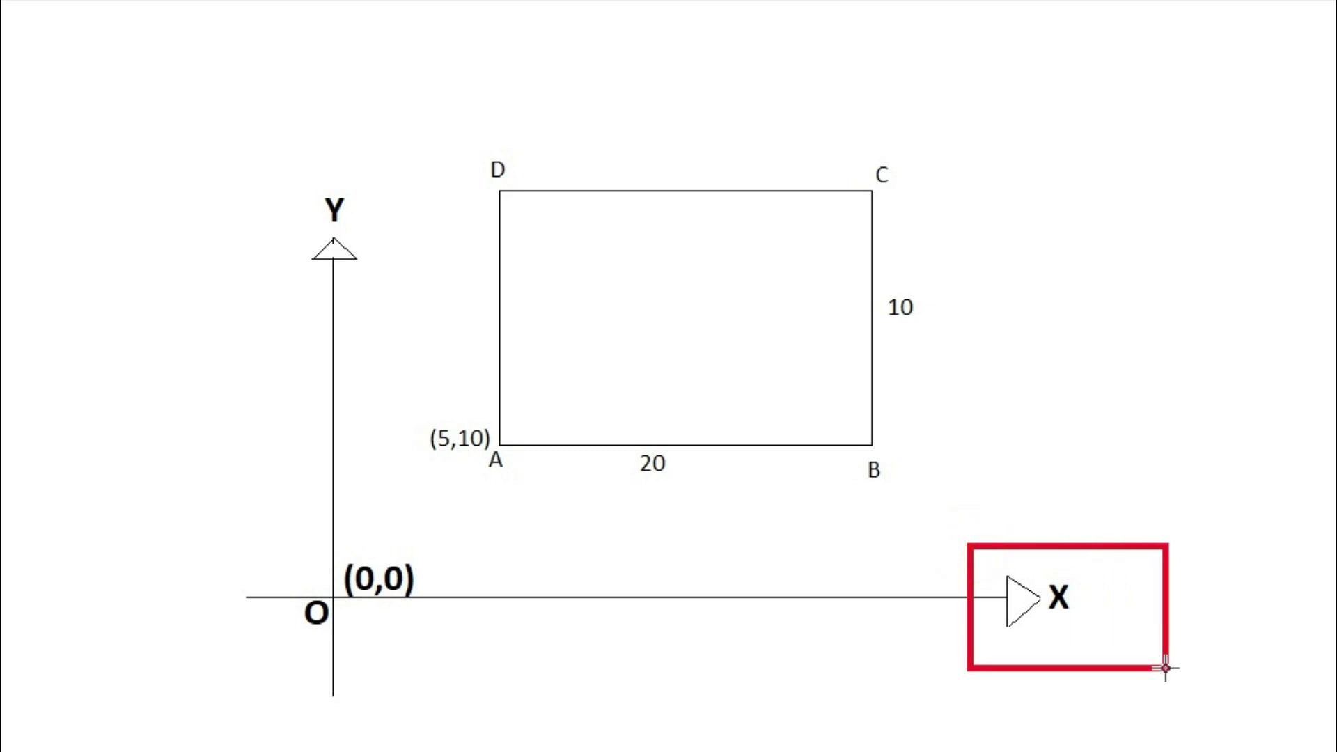
pyautogui.hotkey('ctrl', 'z')
pyautogui.moveTo(276, 144); pyautogui.dragTo(415, 278)
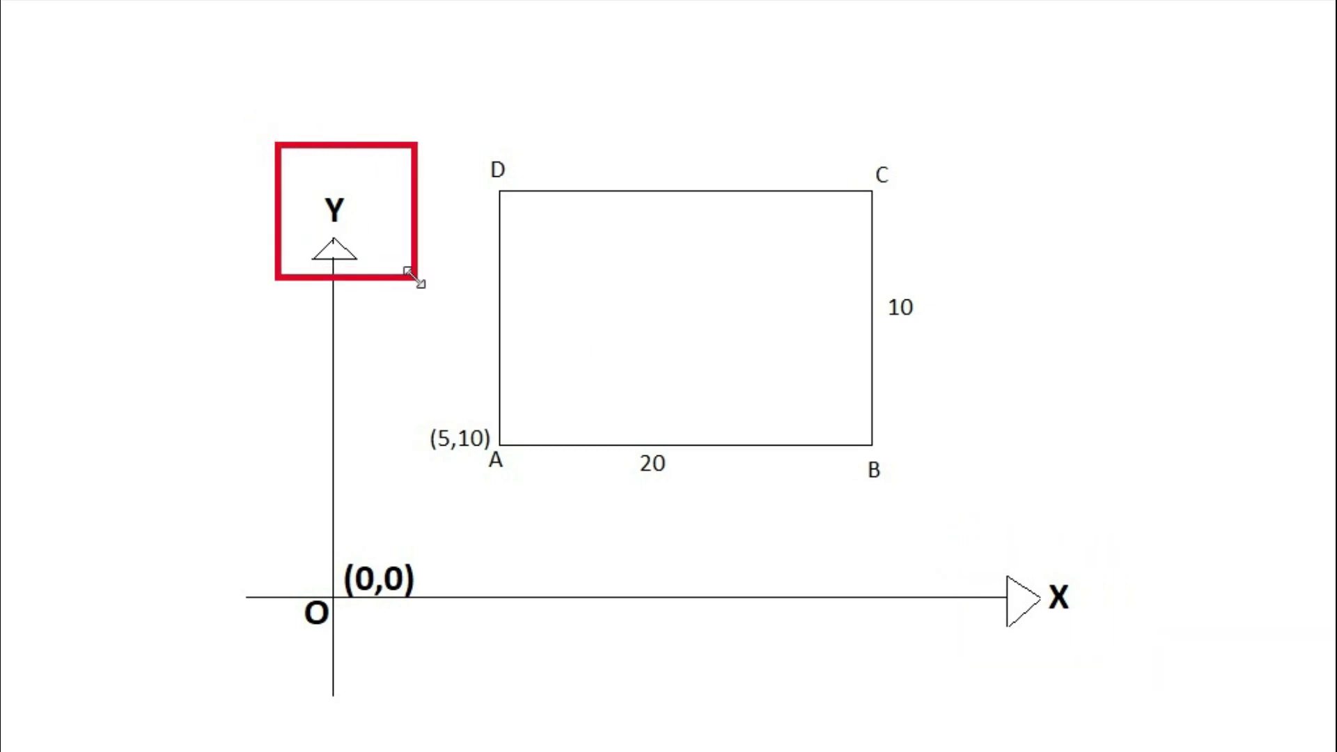
pyautogui.hotkey('ctrl', 'z')
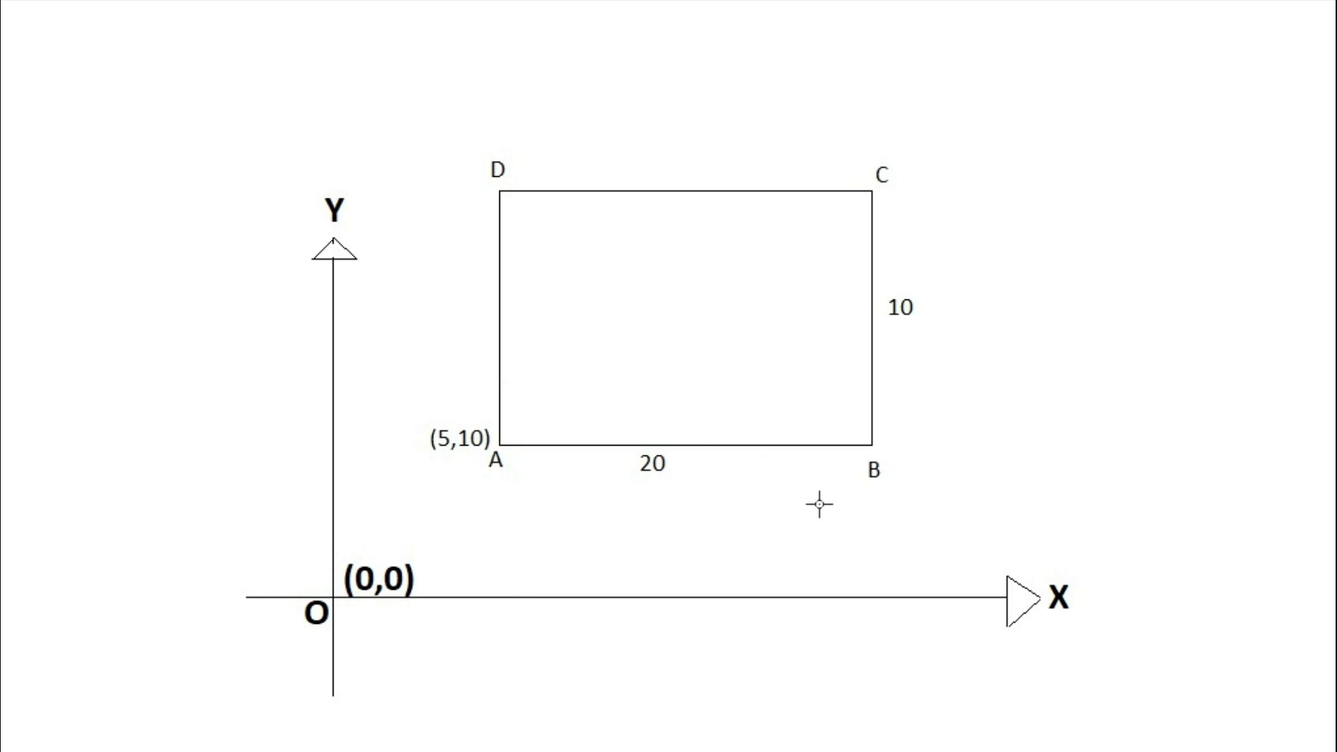
pyautogui.moveTo(275, 529); pyautogui.dragTo(463, 663)
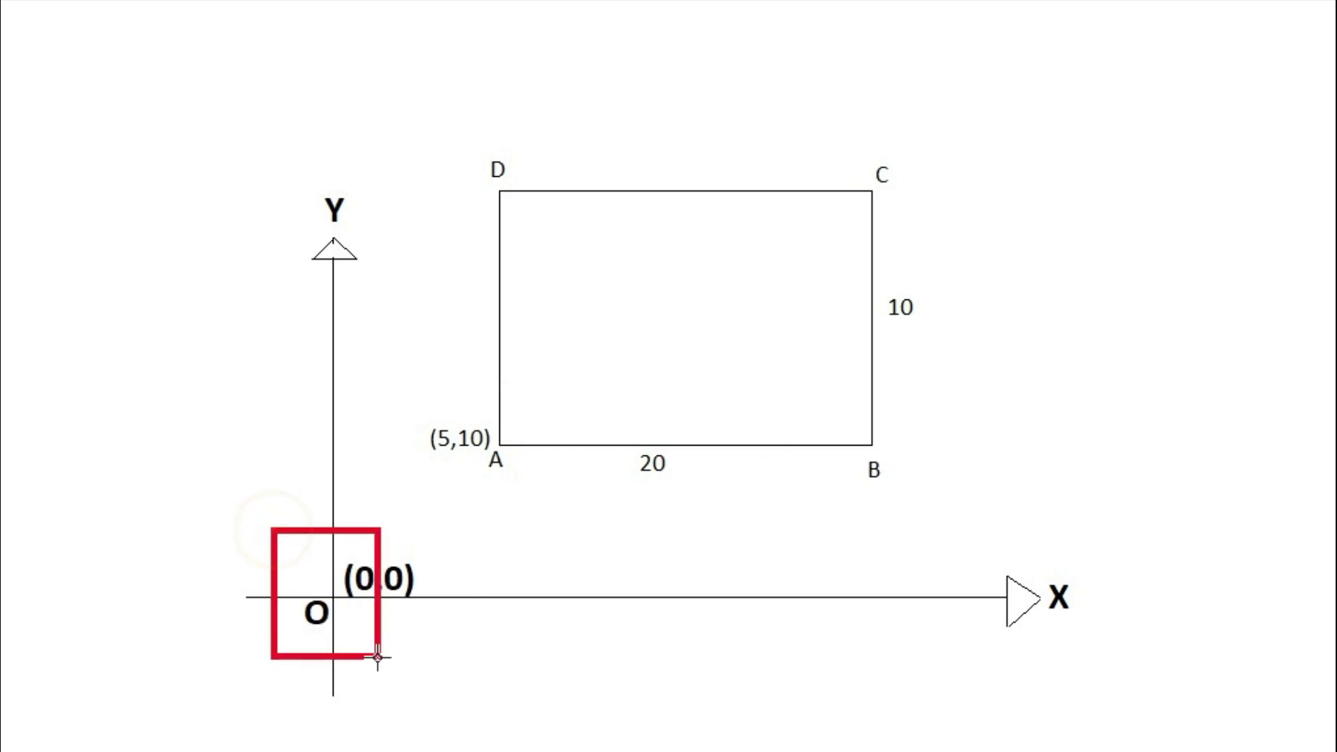
pyautogui.moveTo(815, 397); pyautogui.dragTo(911, 508)
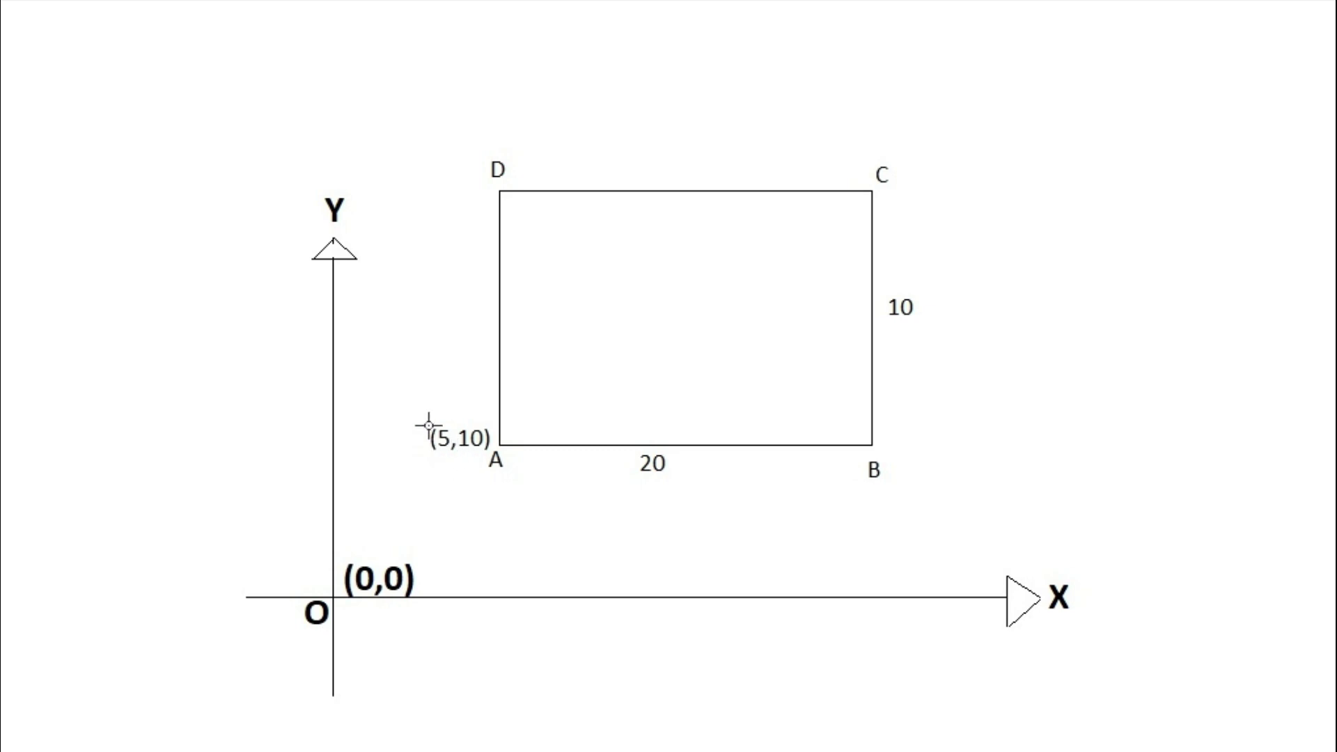
pyautogui.moveTo(419, 399); pyautogui.dragTo(544, 497)
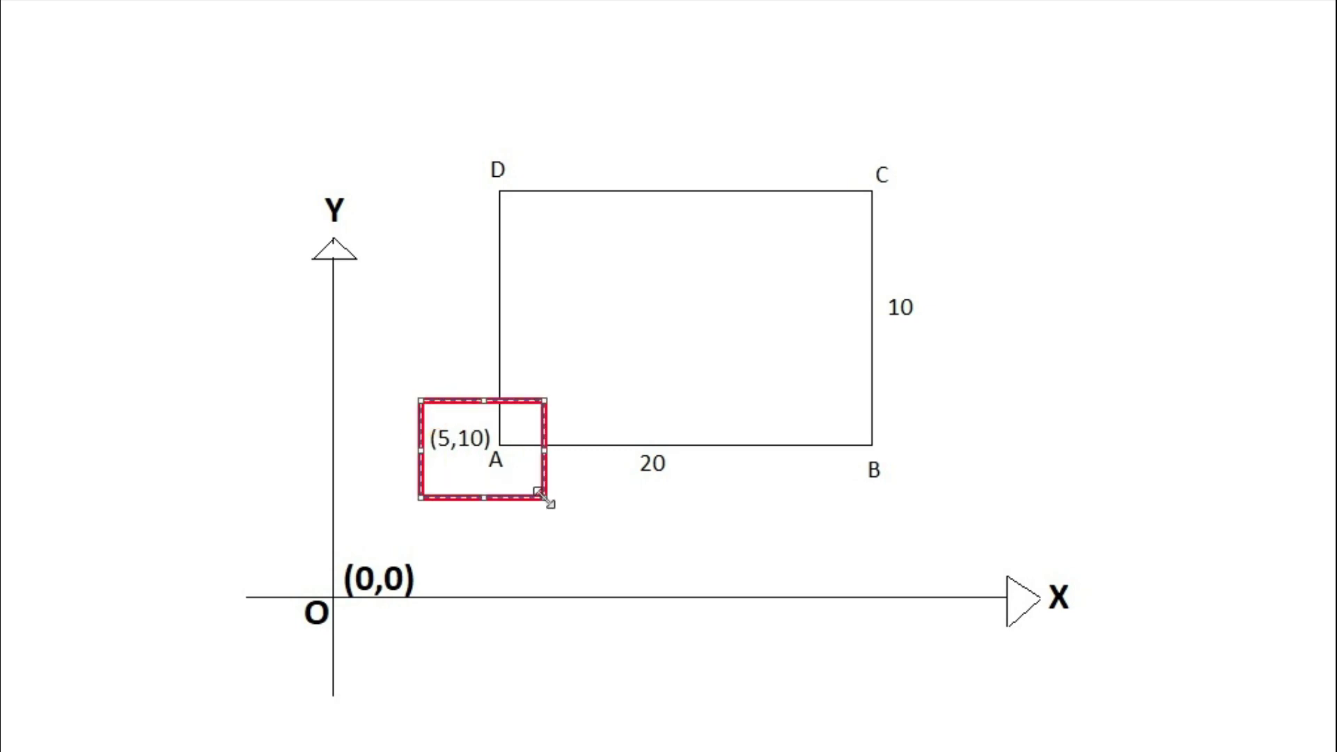
pyautogui.moveTo(413, 393); pyautogui.dragTo(544, 503)
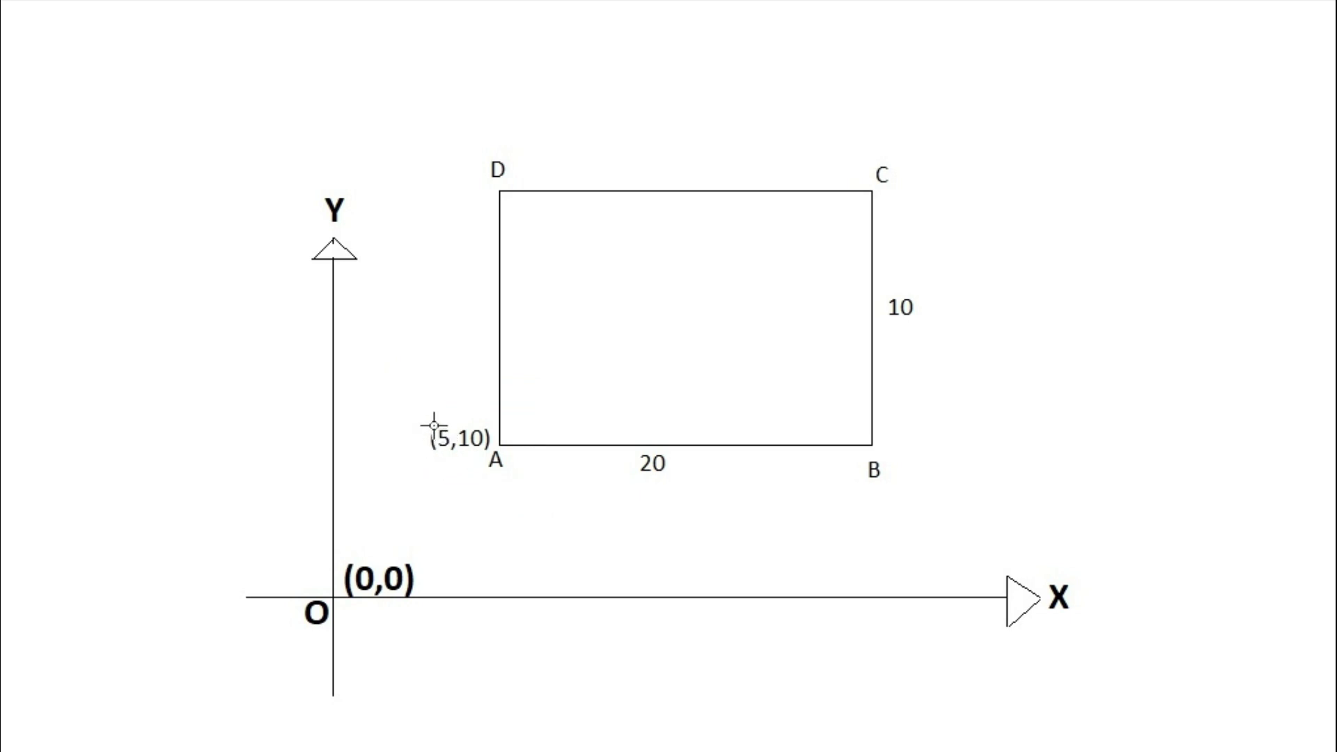
pyautogui.moveTo(406, 415); pyautogui.dragTo(452, 466)
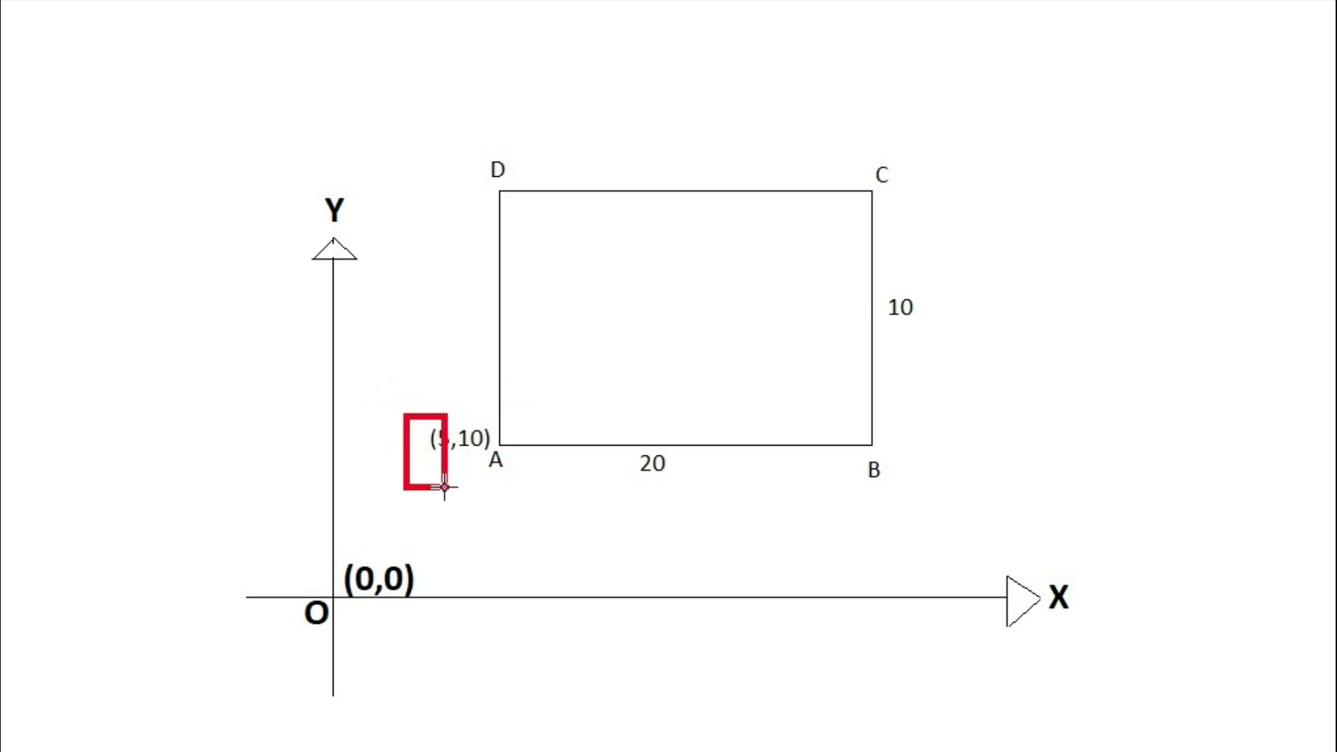
pyautogui.moveTo(464, 482); pyautogui.dragTo(453, 477)
pyautogui.moveTo(624, 422); pyautogui.dragTo(695, 495)
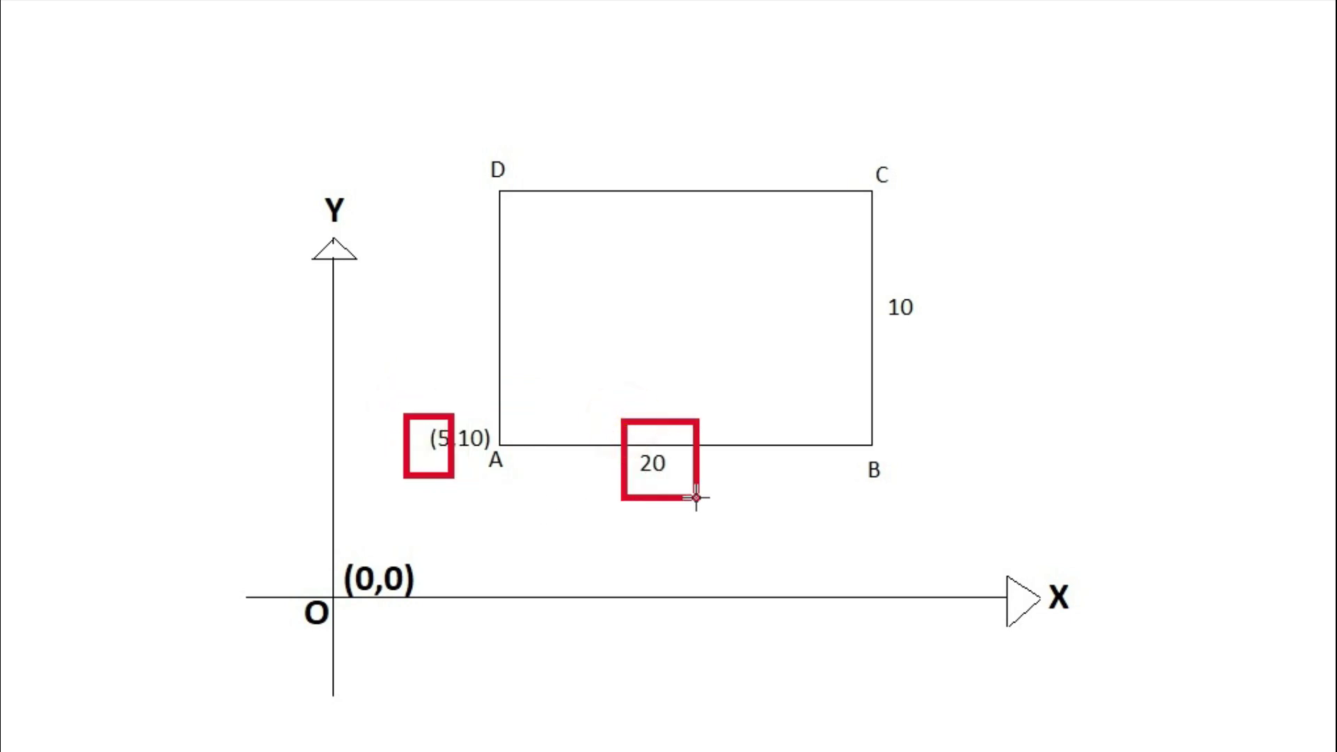
pyautogui.hotkey('ctrl', 'z')
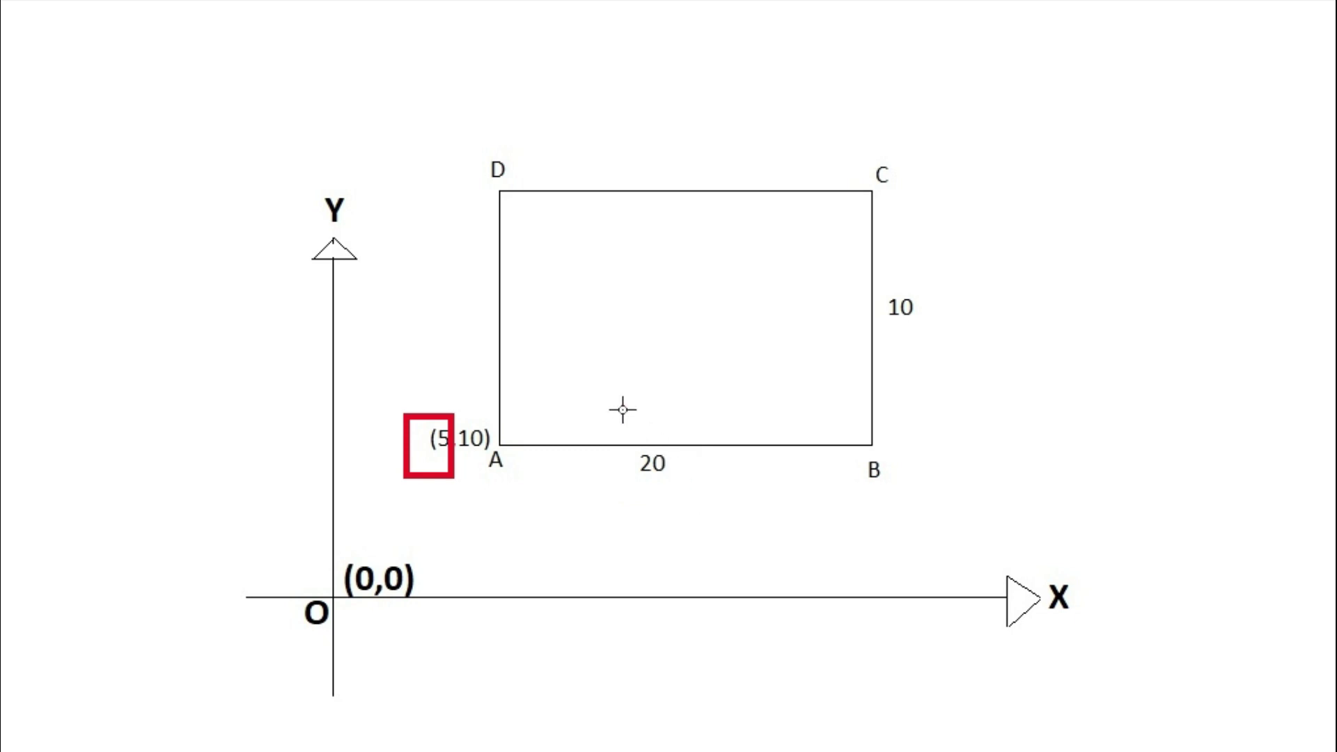
pyautogui.moveTo(618, 421); pyautogui.dragTo(718, 514)
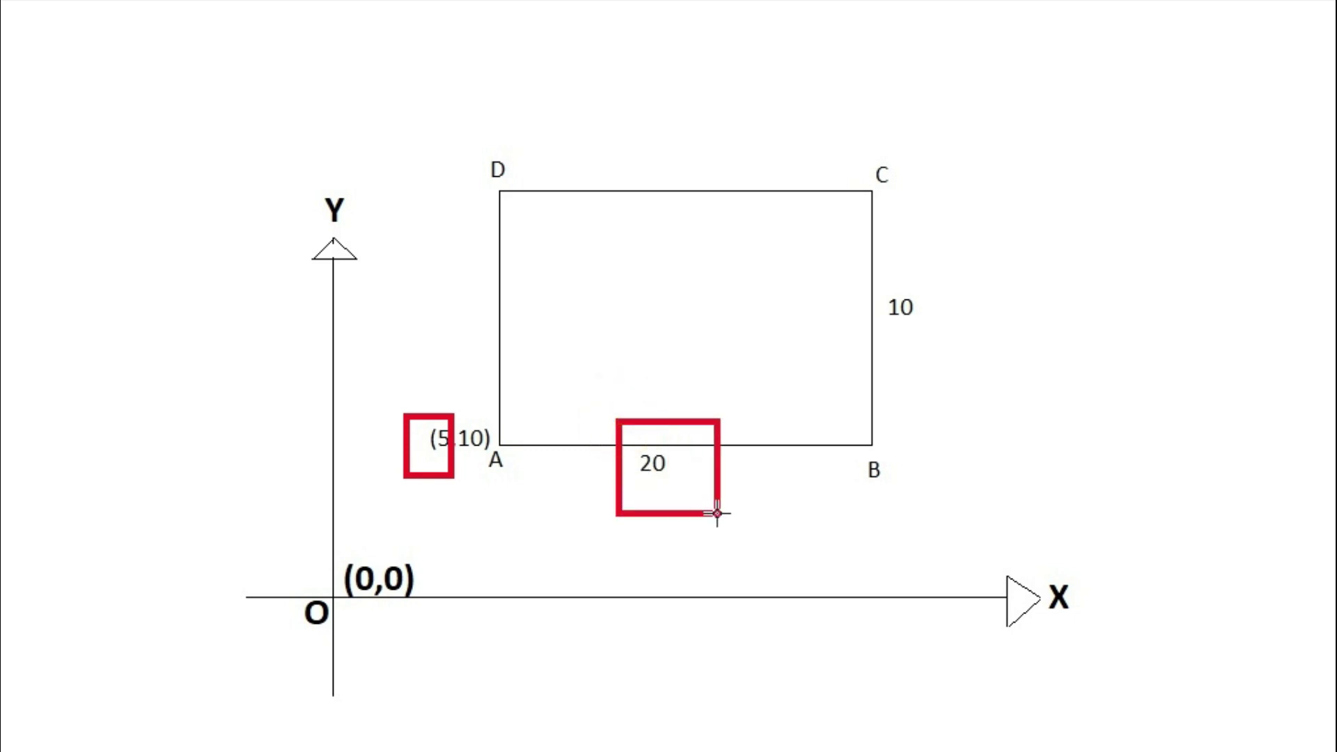
pyautogui.hotkey('ctrl', 'z')
pyautogui.moveTo(600, 415); pyautogui.dragTo(722, 495)
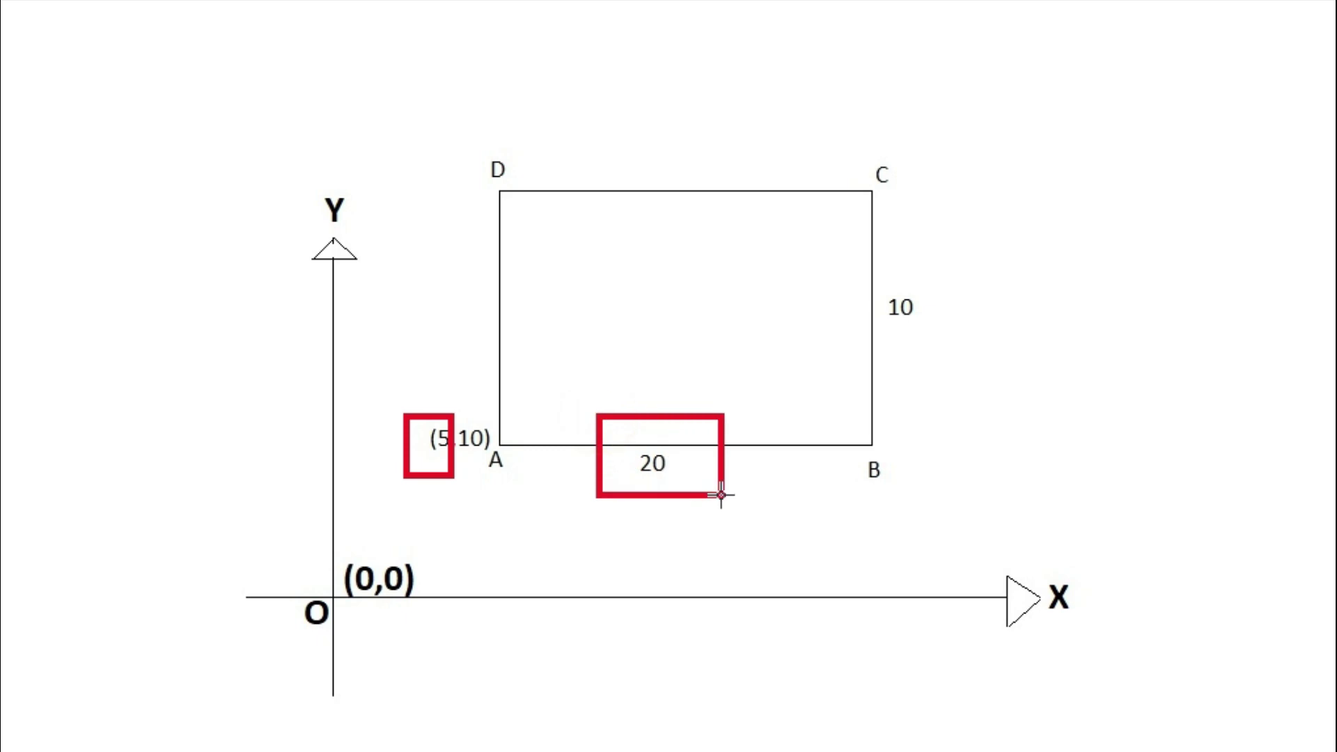
pyautogui.hotkey('ctrl', 'z')
pyautogui.moveTo(828, 416); pyautogui.dragTo(927, 518)
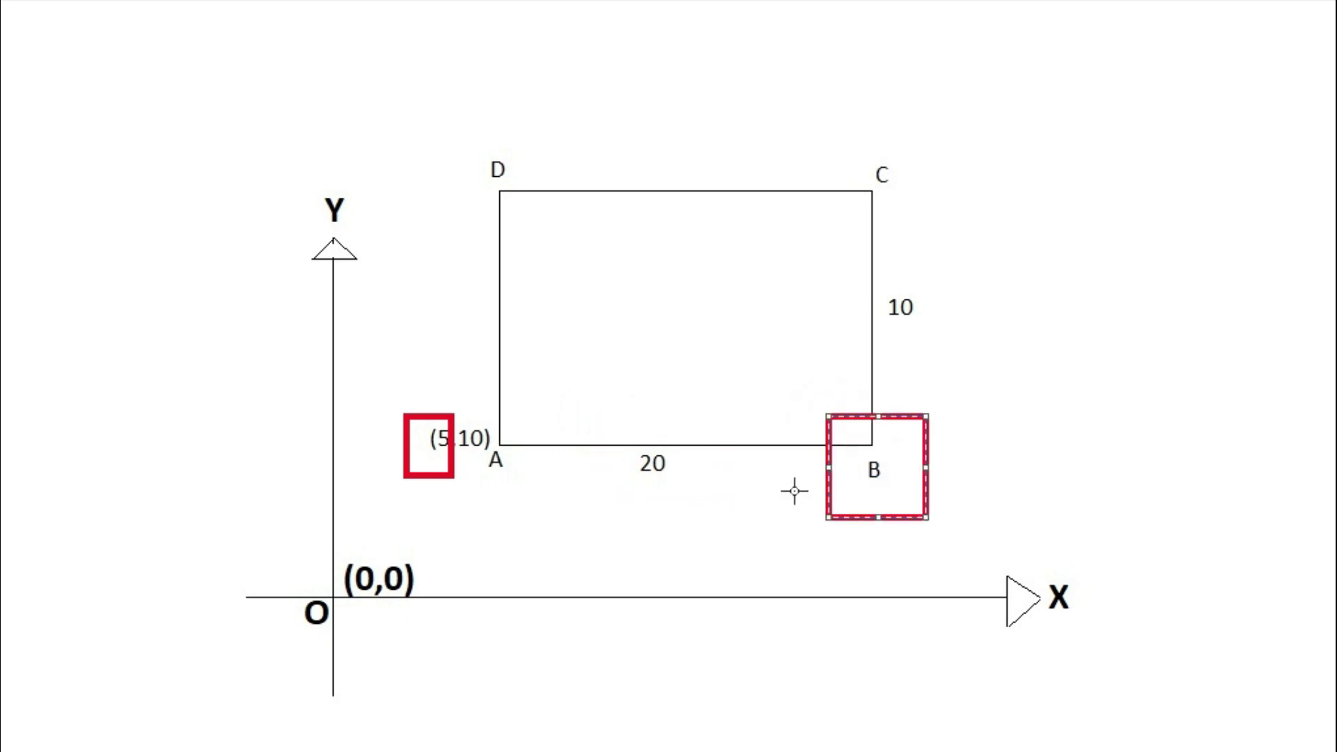
pyautogui.hotkey('ctrl', 'z')
pyautogui.hotkey('ctrl', 'z')
pyautogui.moveTo(274, 158); pyautogui.dragTo(404, 284)
pyautogui.hotkey('ctrl', 'z')
pyautogui.moveTo(403, 383); pyautogui.dragTo(550, 474)
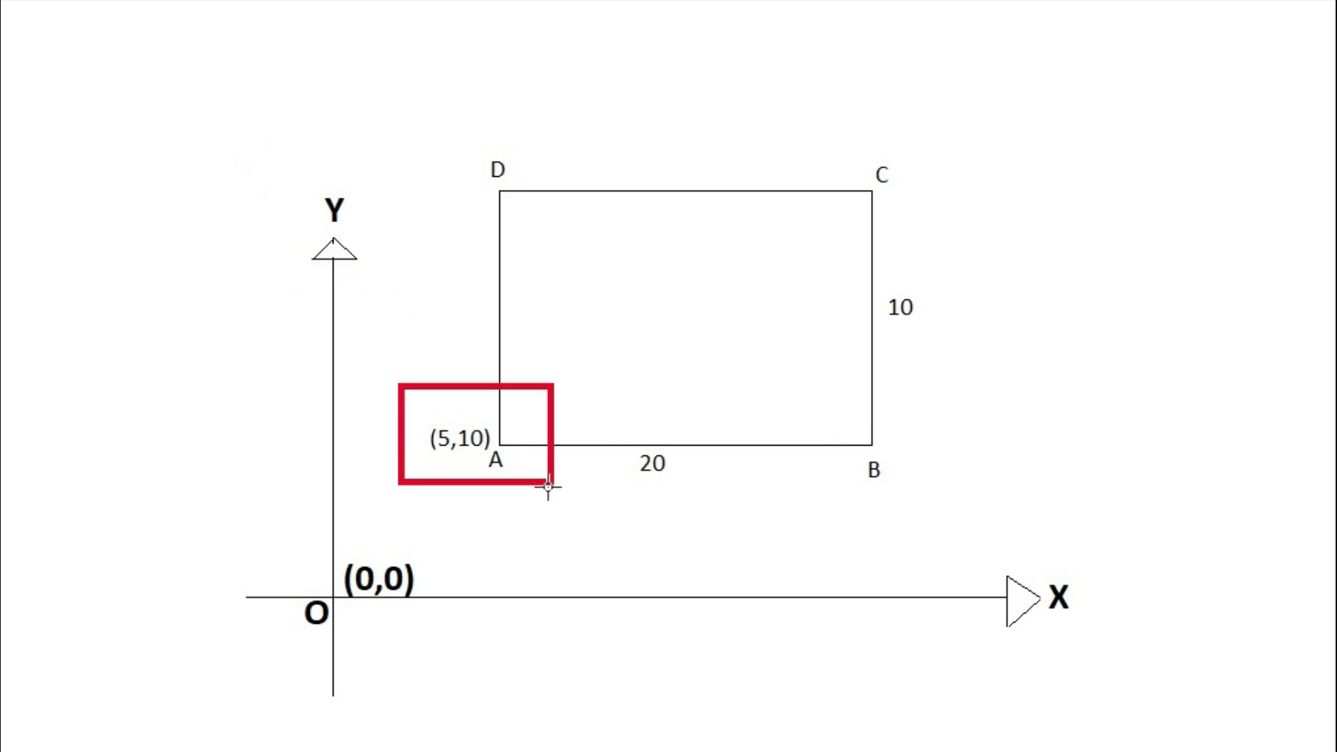
pyautogui.hotkey('ctrl', 'z')
pyautogui.moveTo(413, 365); pyautogui.dragTo(525, 504)
pyautogui.hotkey('ctrl', 'z')
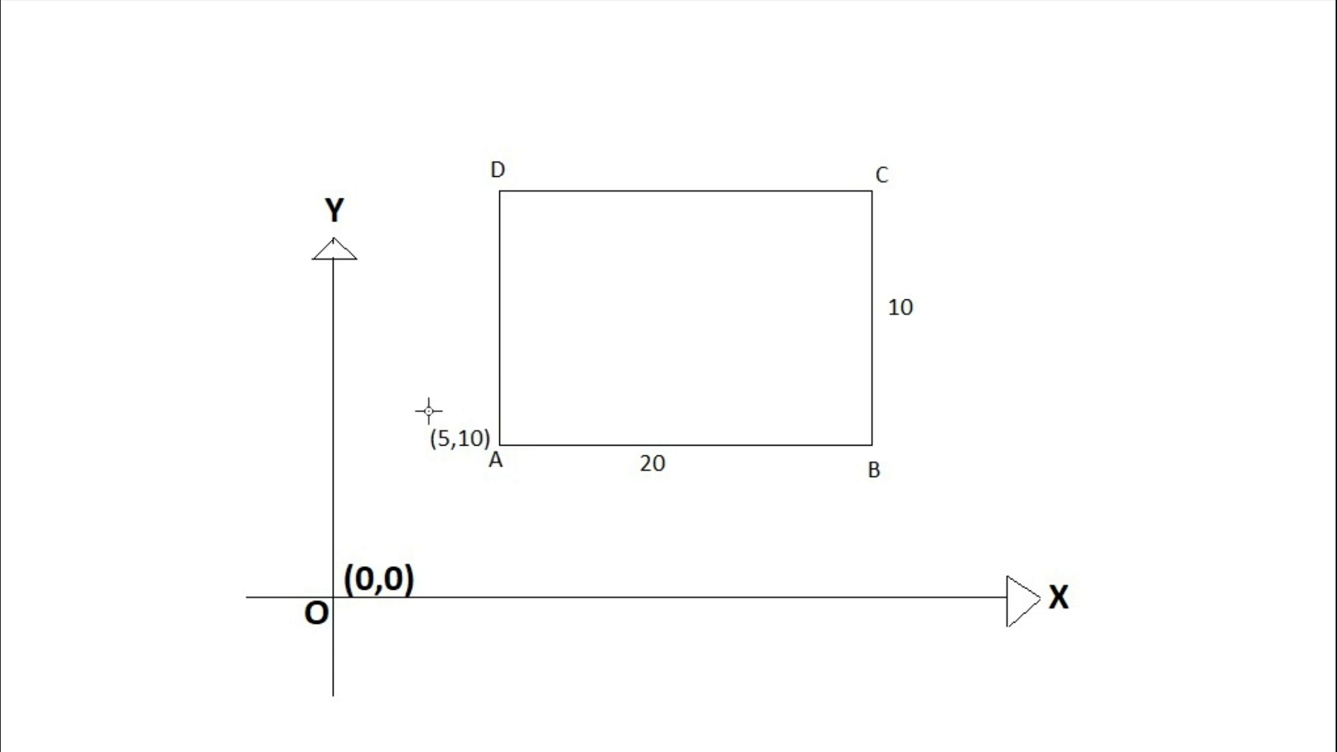
pyautogui.moveTo(414, 402); pyautogui.dragTo(526, 465)
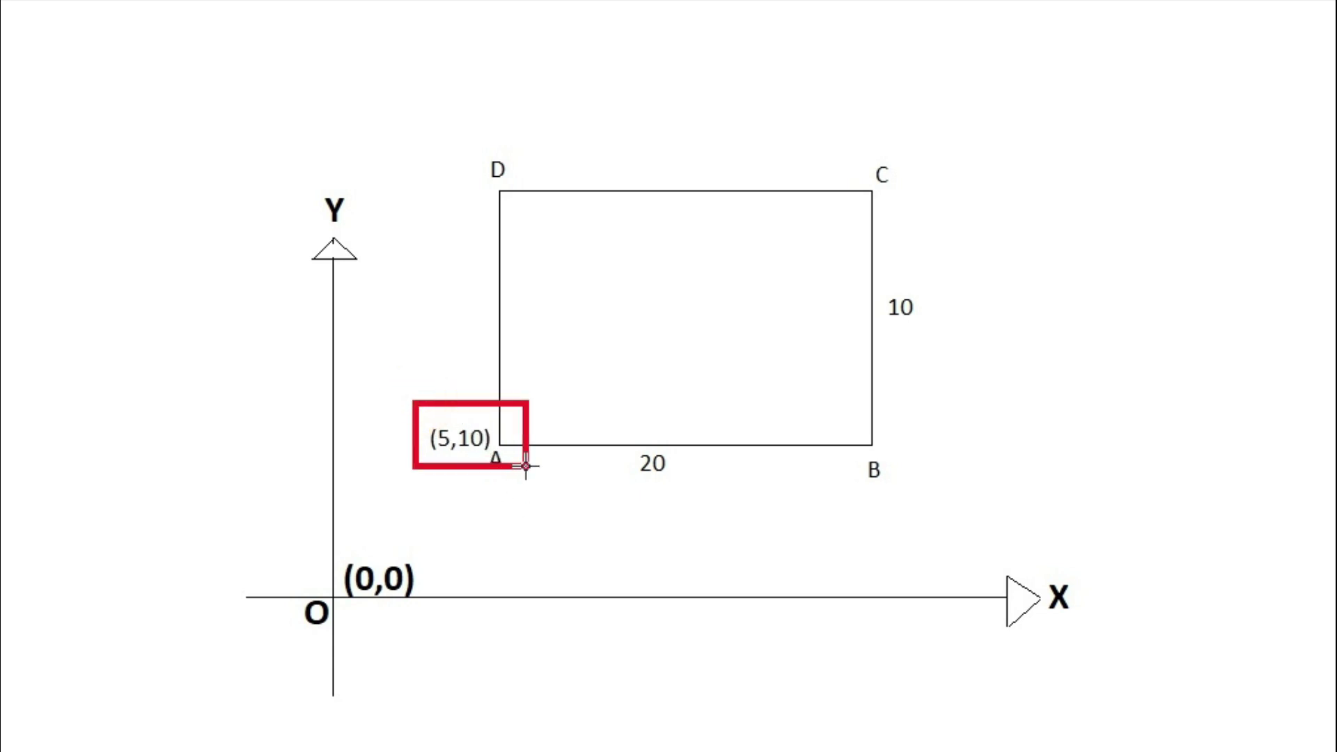
pyautogui.hotkey('ctrl', 'z')
pyautogui.moveTo(451, 411); pyautogui.dragTo(499, 462)
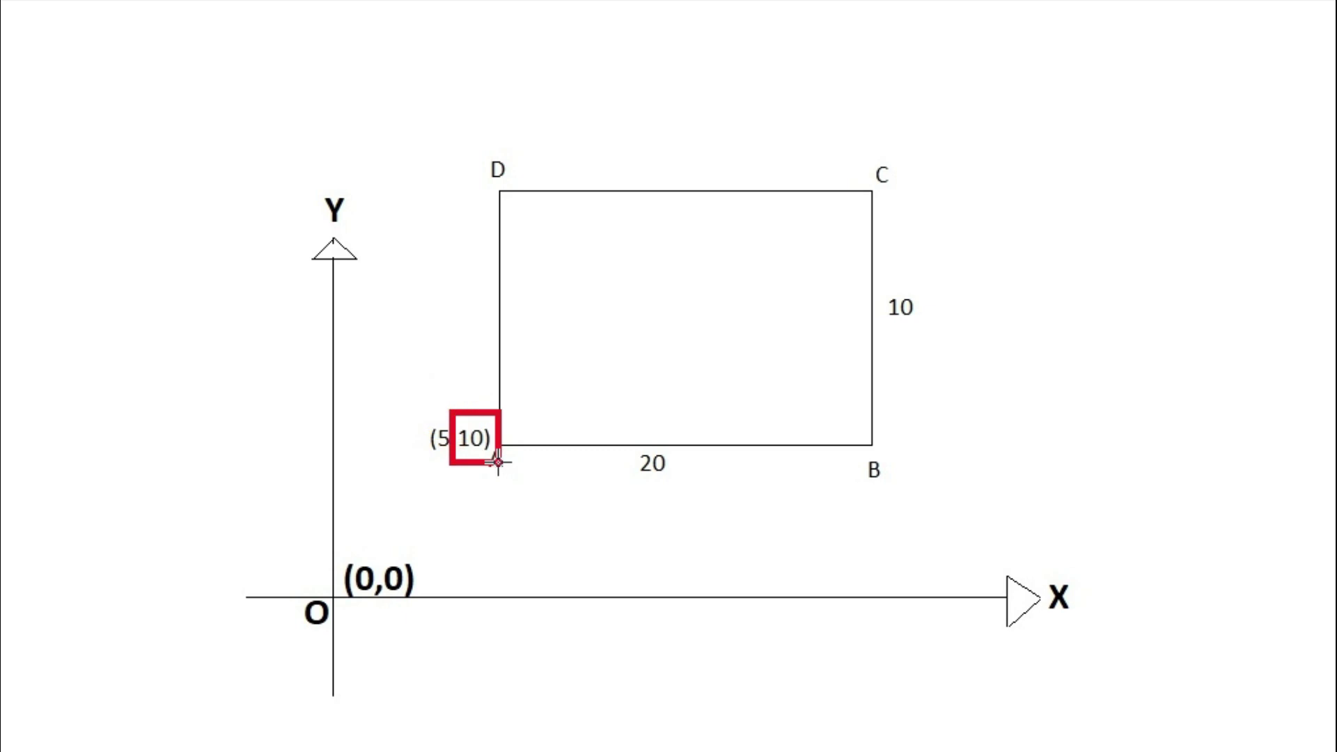
pyautogui.hotkey('ctrl', 'z')
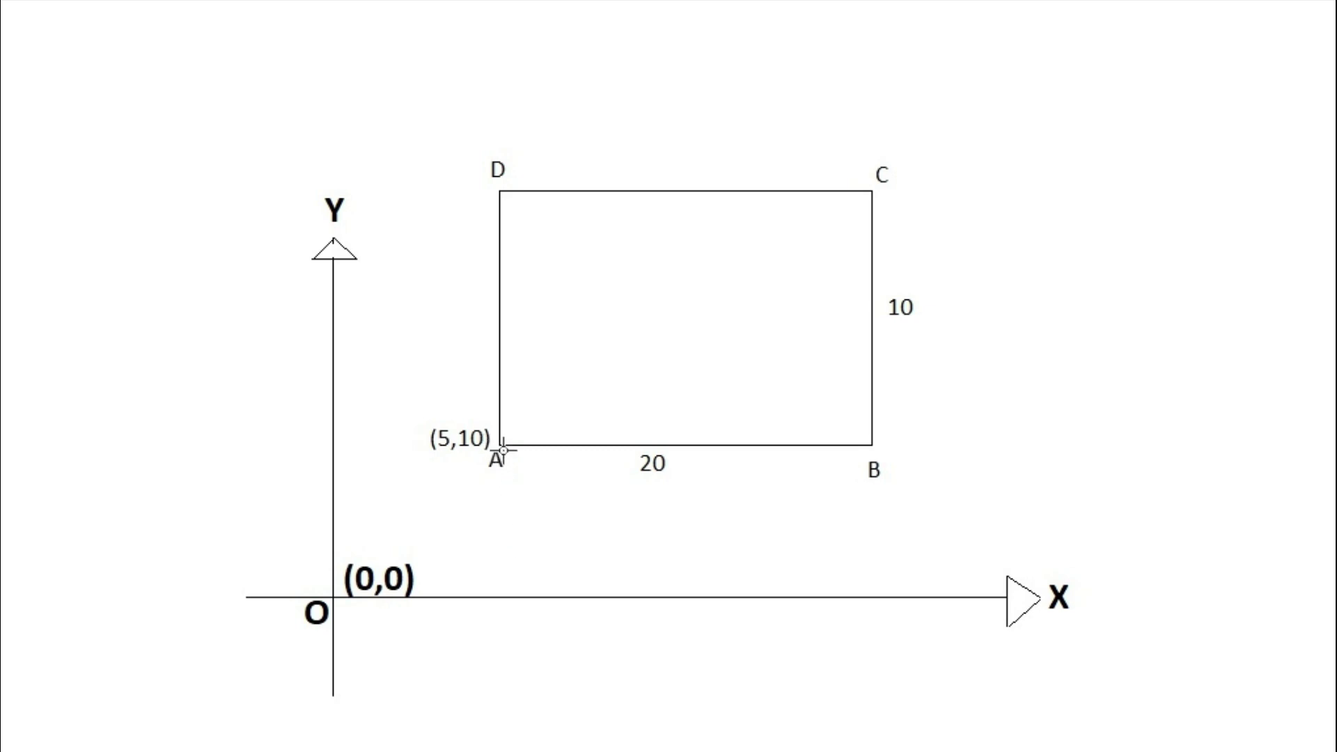
pyautogui.moveTo(503, 442); pyautogui.dragTo(878, 442)
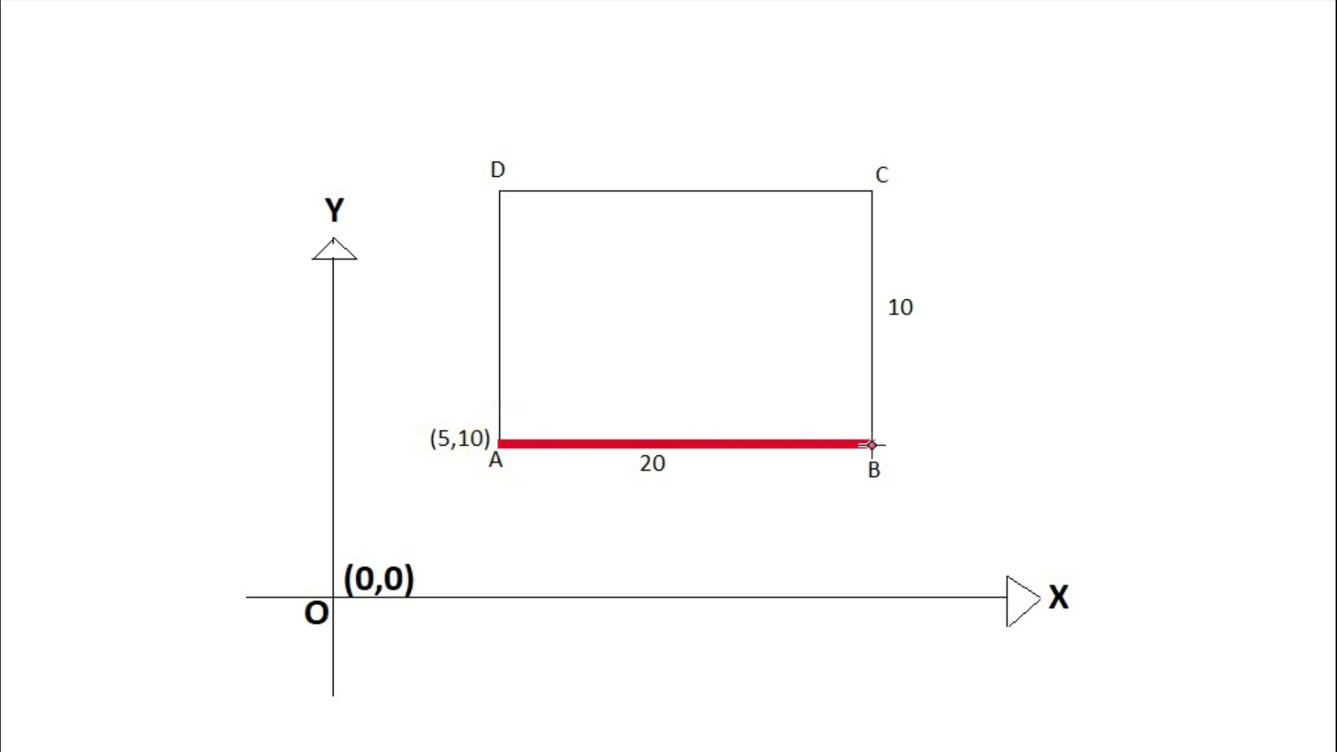
pyautogui.moveTo(831, 426)
pyautogui.mouseDown()
pyautogui.moveTo(866, 495)
pyautogui.moveTo(929, 504)
pyautogui.mouseUp()
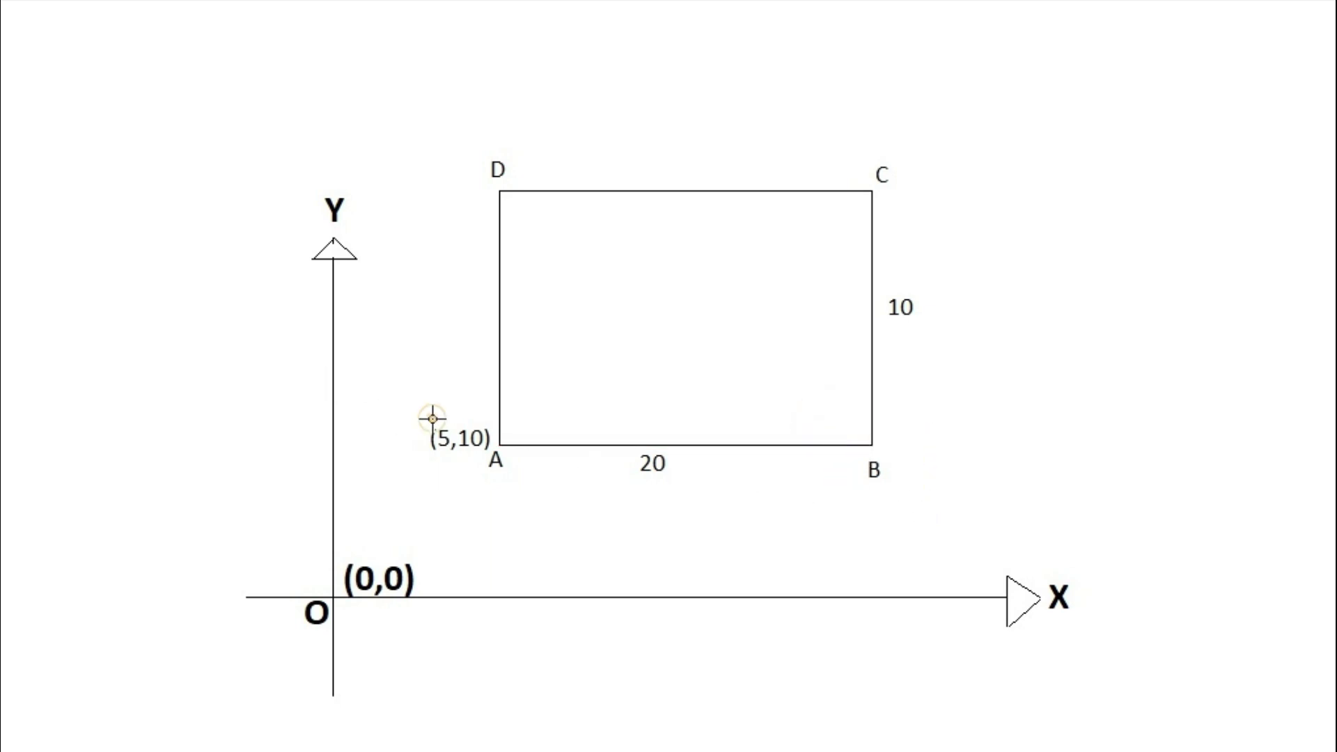
pyautogui.moveTo(432, 419)
pyautogui.mouseDown()
pyautogui.moveTo(547, 471)
pyautogui.moveTo(555, 491)
pyautogui.mouseUp()
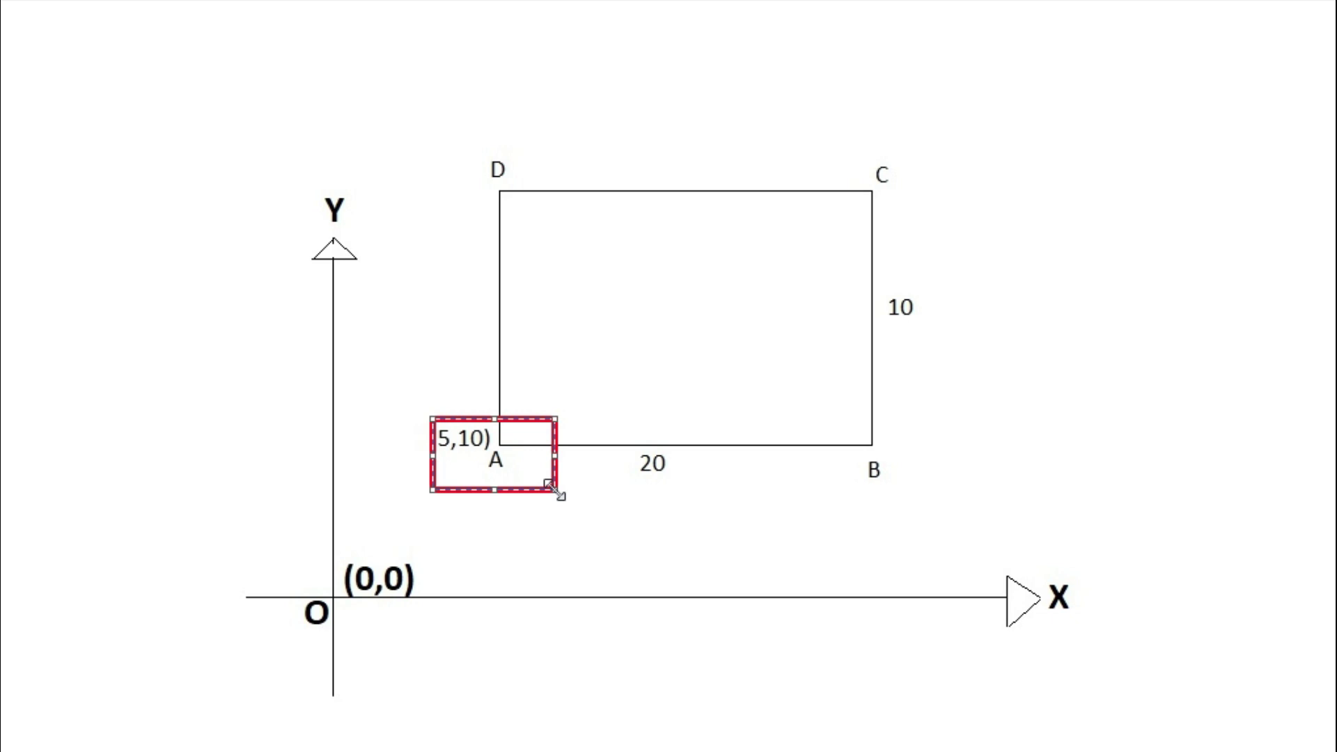
pyautogui.hotkey('ctrl', 'z')
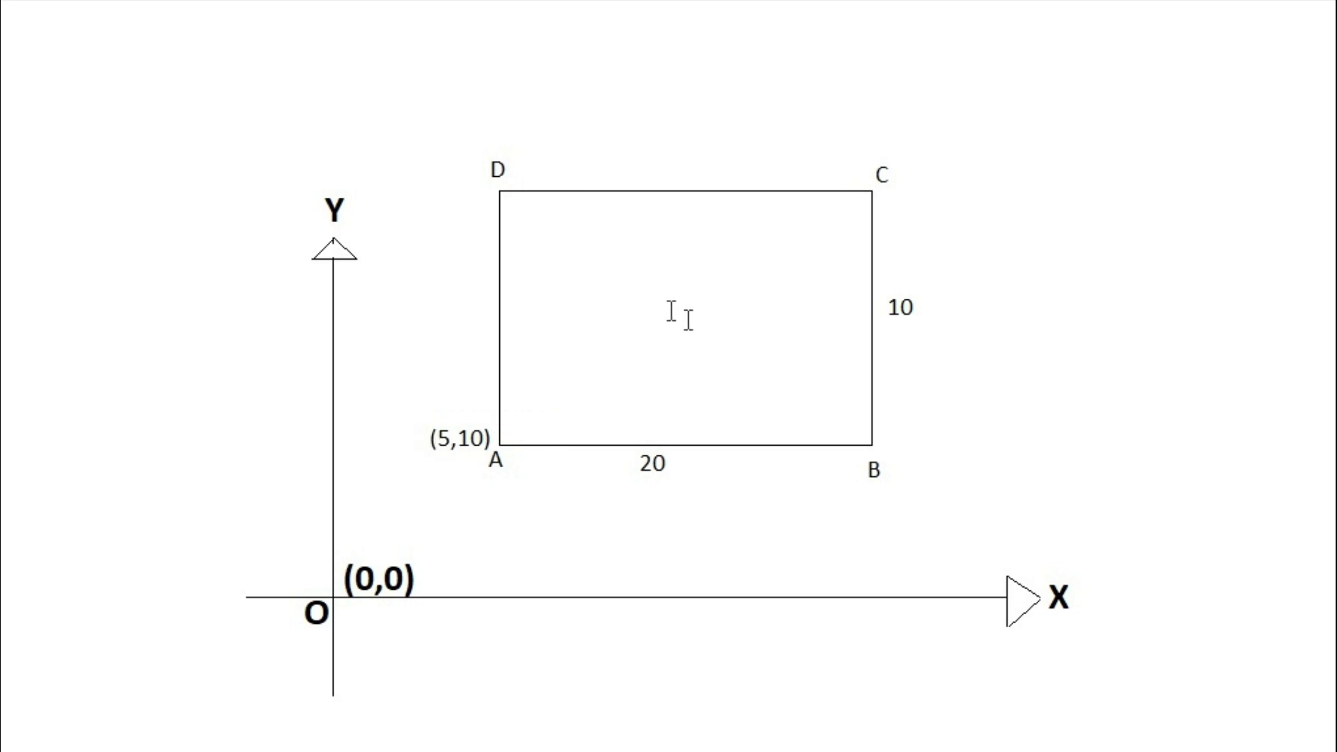
# Add the red label 25,10 right of corner B, fixing the mistyped 2.
pyautogui.click(883, 443)
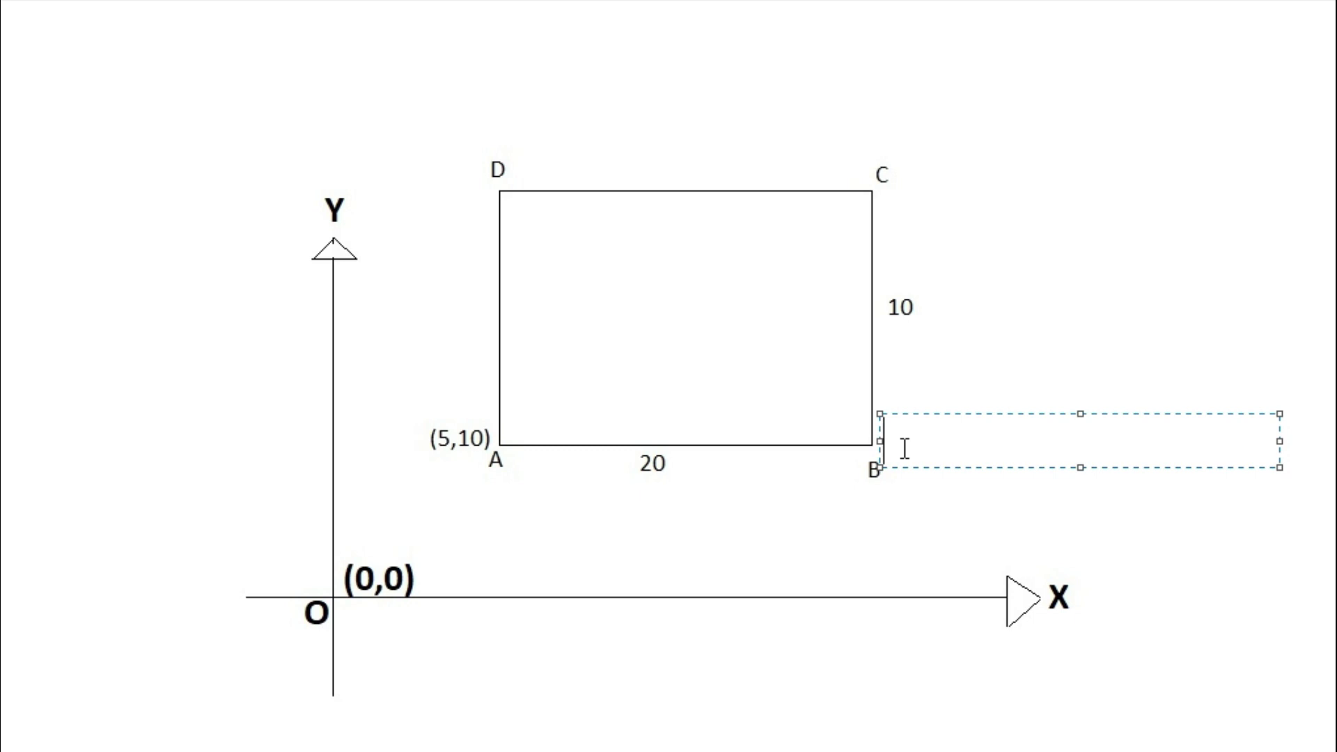
pyautogui.write('25,')
pyautogui.write('2')
pyautogui.press('BackSpace')
pyautogui.write('10')
pyautogui.click(1047, 205)
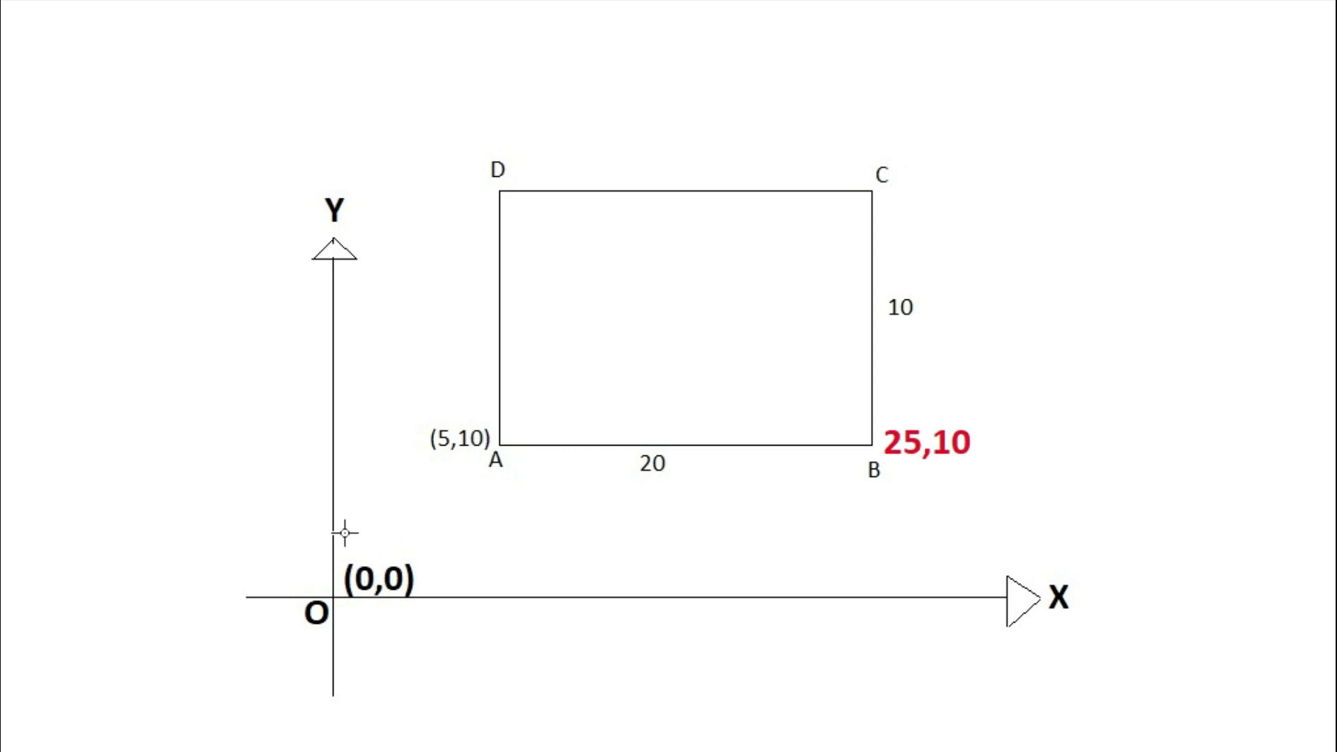
pyautogui.click(335, 597)
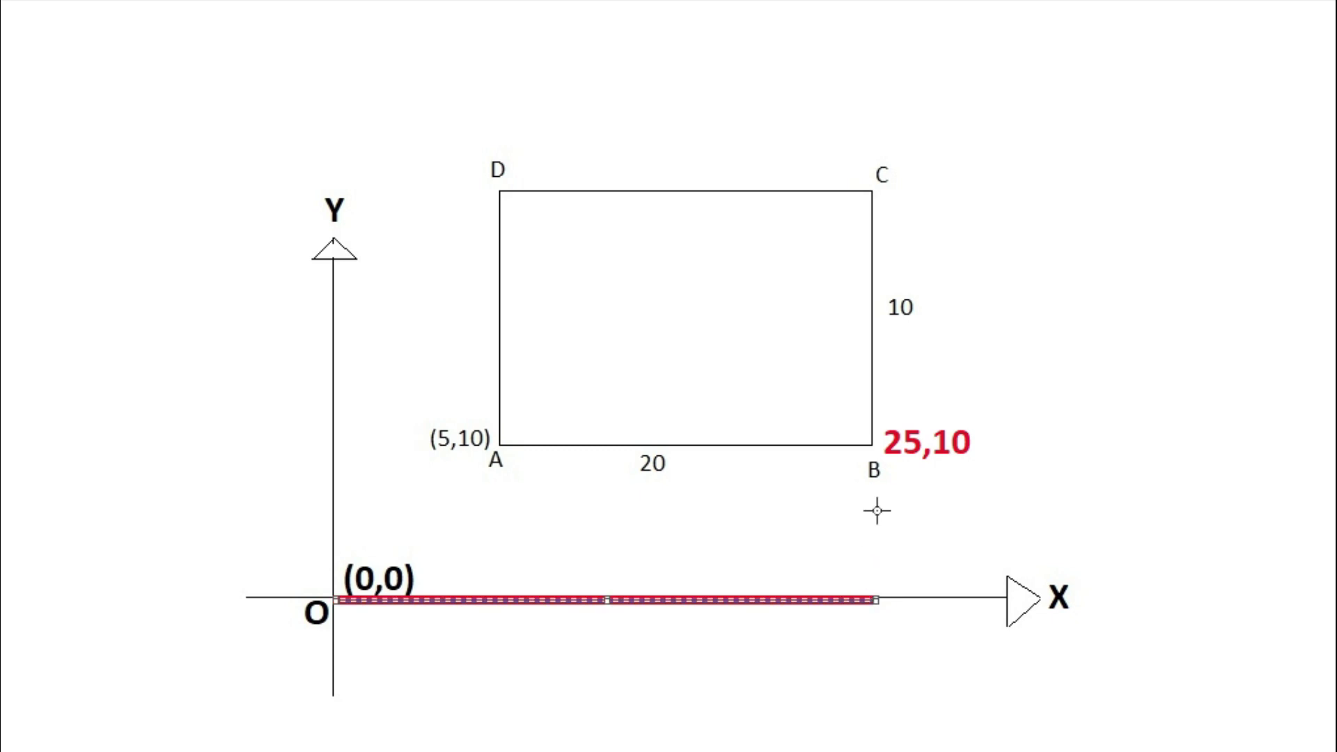
pyautogui.moveTo(876, 407); pyautogui.dragTo(929, 473)
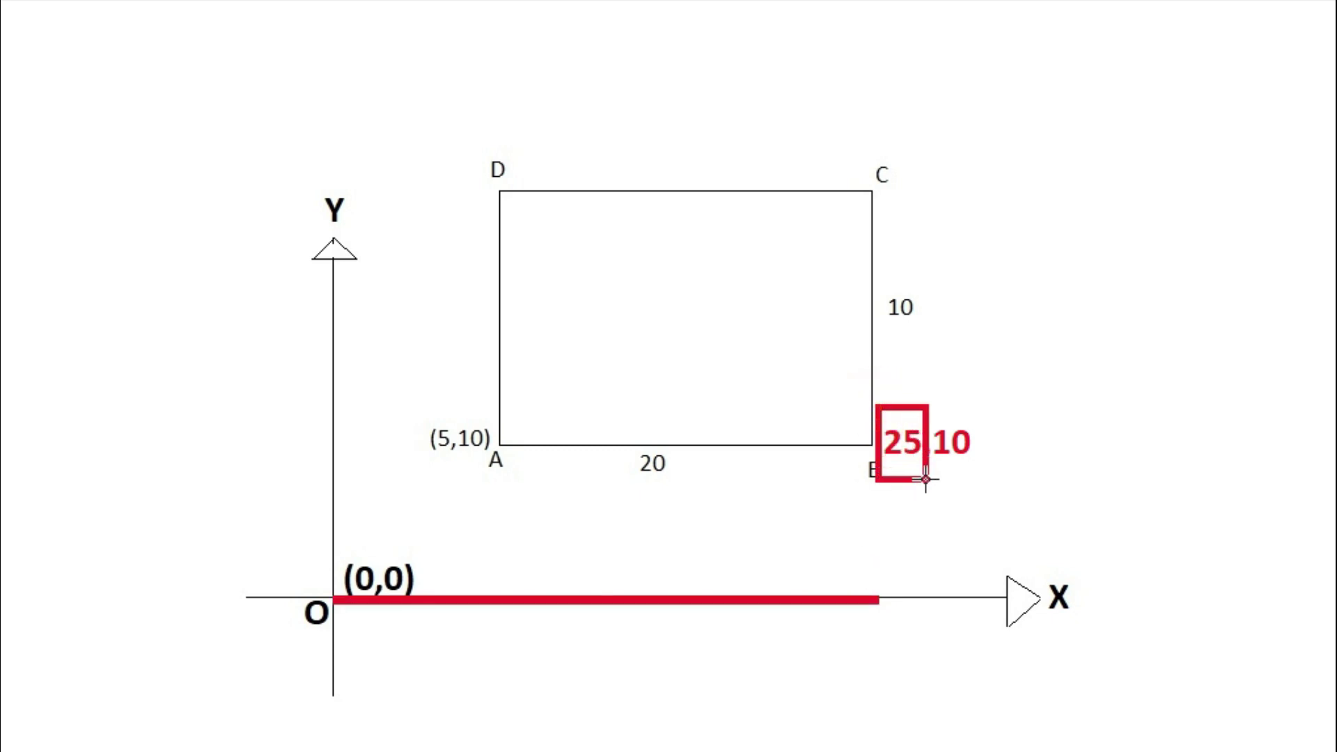
pyautogui.hotkey('ctrl', 'z')
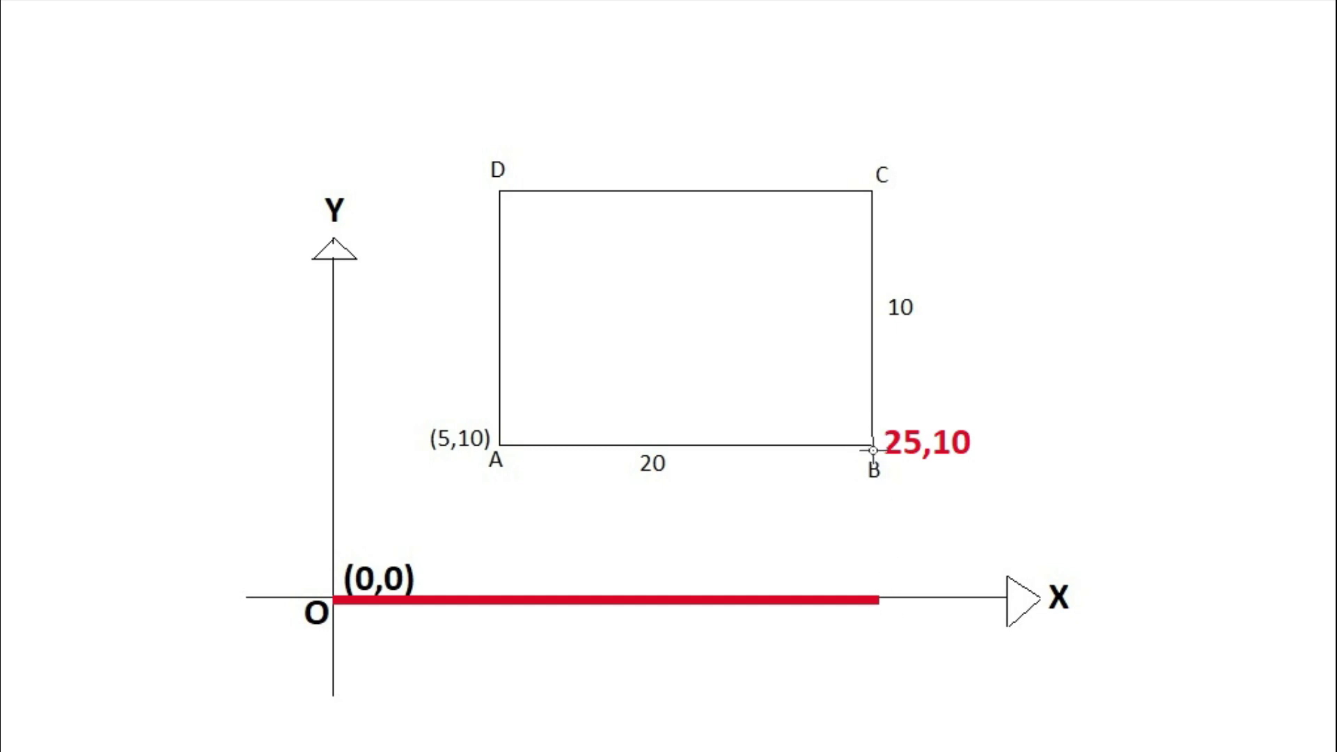
pyautogui.moveTo(872, 450); pyautogui.dragTo(871, 192)
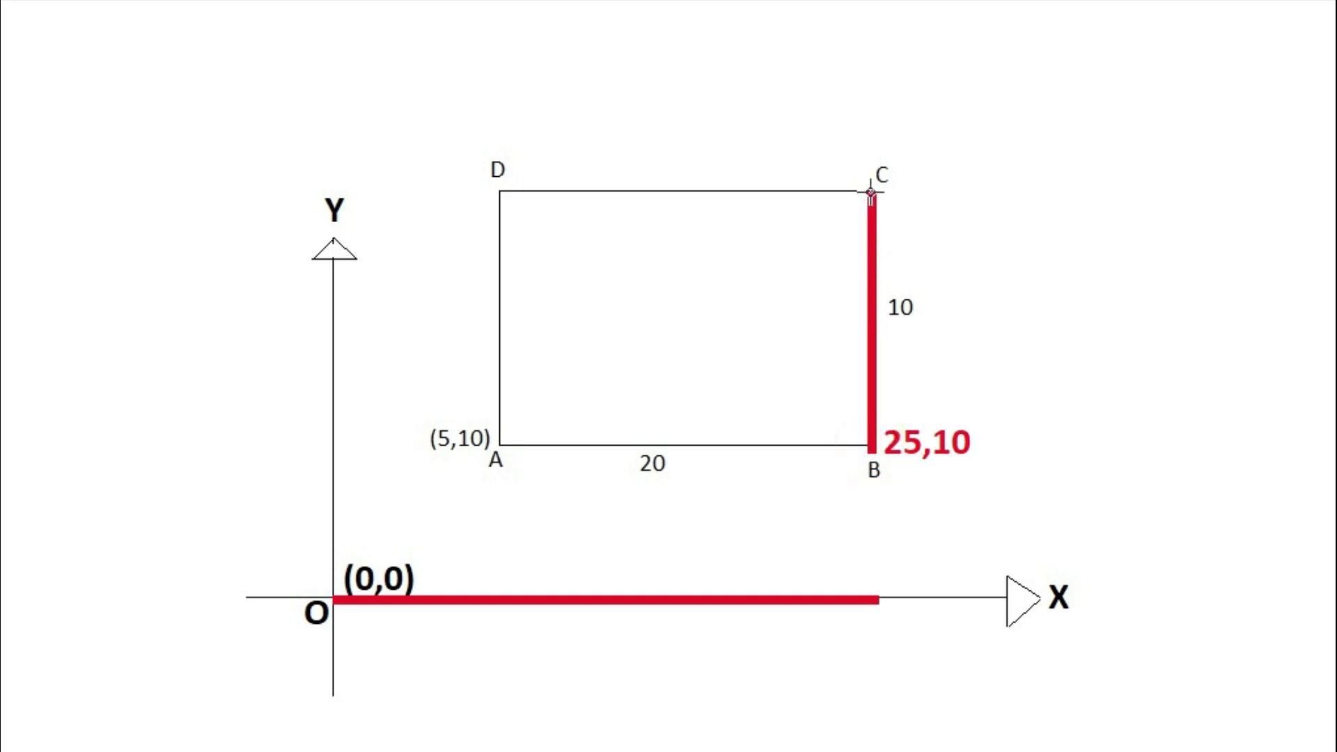
pyautogui.hotkey('ctrl', 'z')
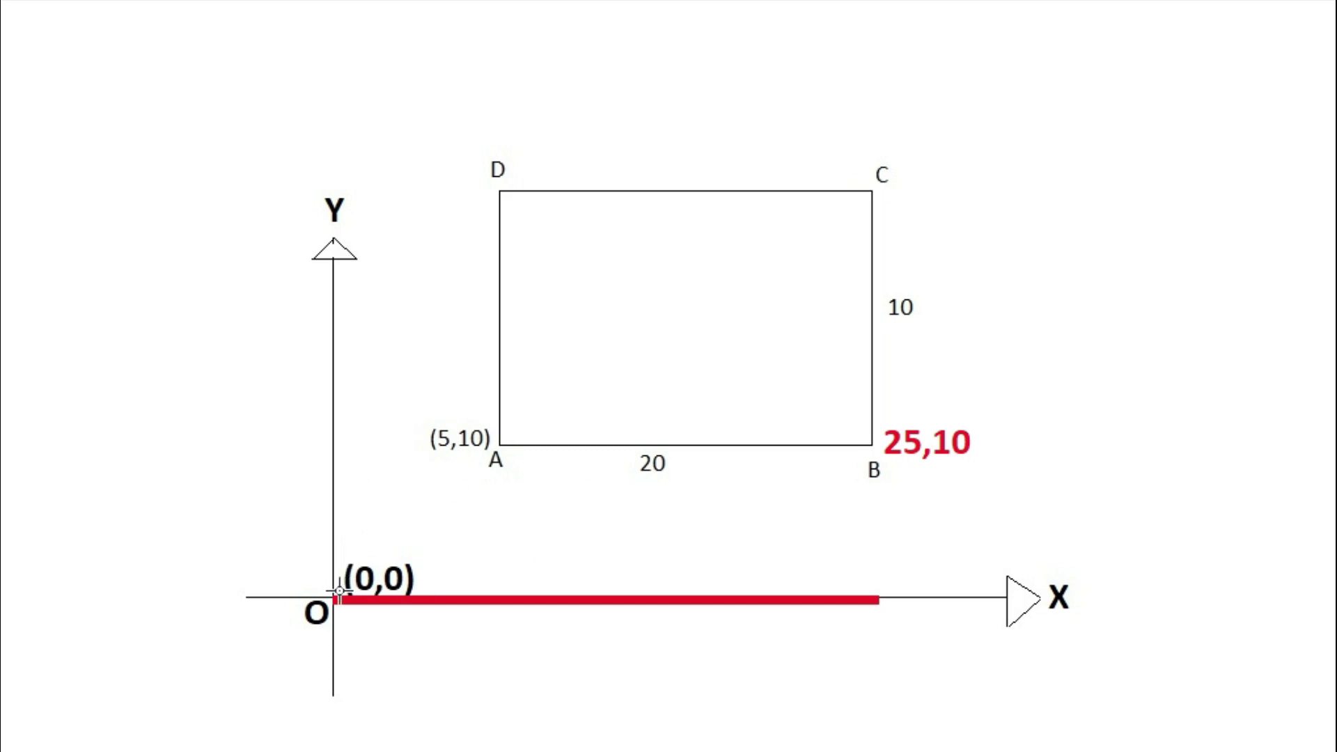
pyautogui.moveTo(325, 598)
pyautogui.mouseDown()
pyautogui.moveTo(331, 180)
pyautogui.moveTo(332, 191)
pyautogui.mouseUp()
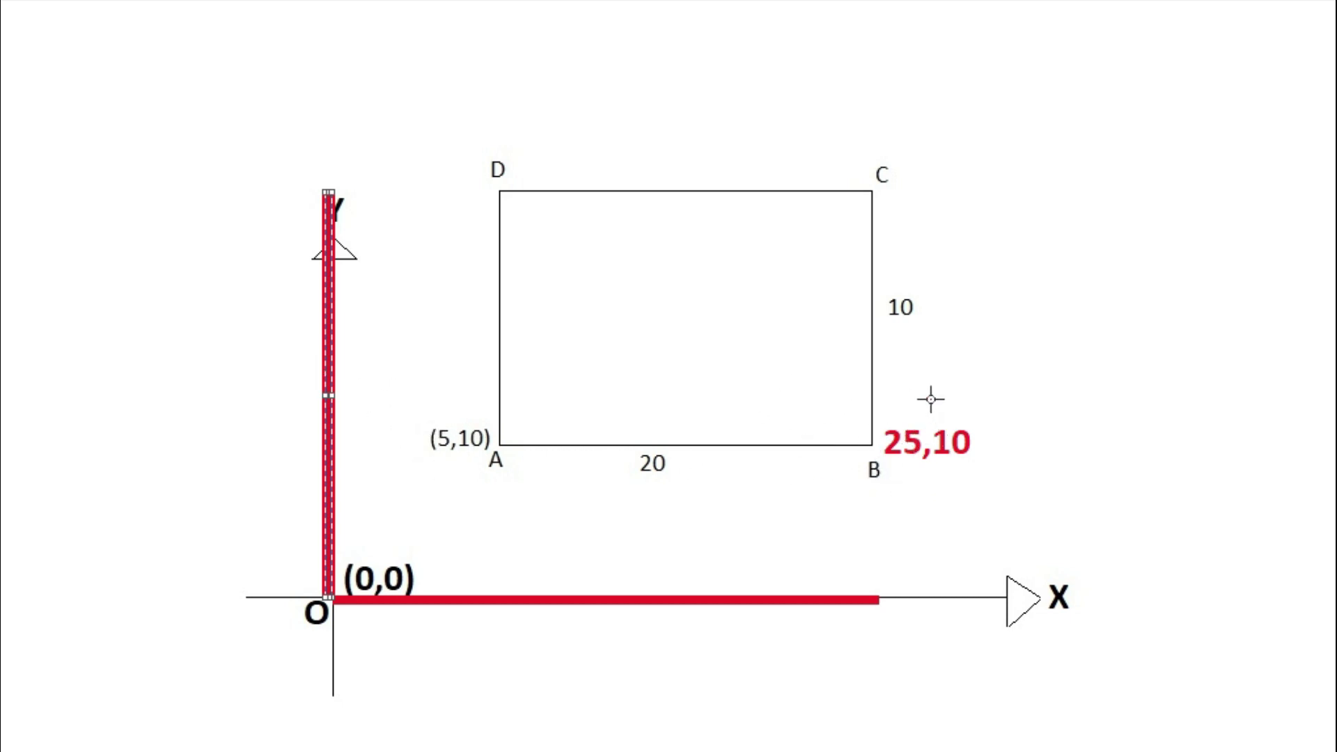
pyautogui.moveTo(914, 401)
pyautogui.mouseDown()
pyautogui.moveTo(1027, 467)
pyautogui.moveTo(1001, 470)
pyautogui.mouseUp()
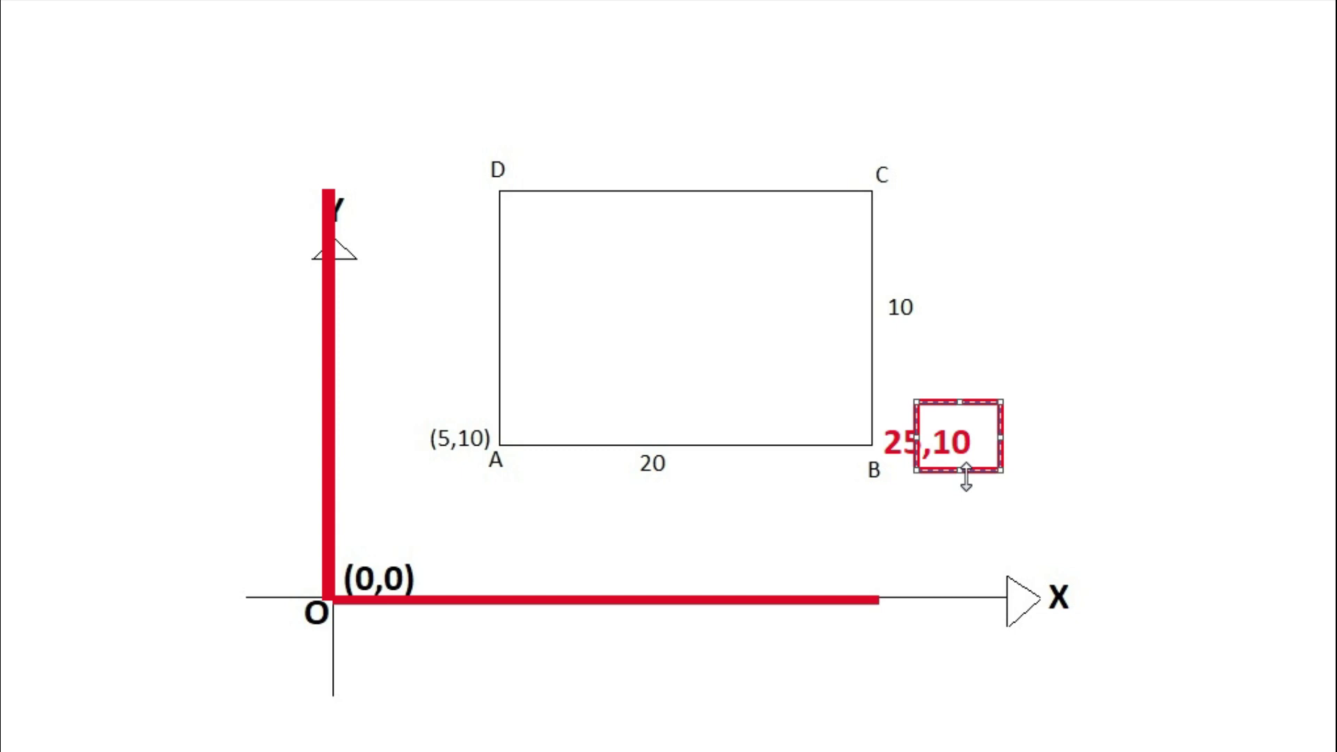
pyautogui.moveTo(868, 266); pyautogui.dragTo(972, 345)
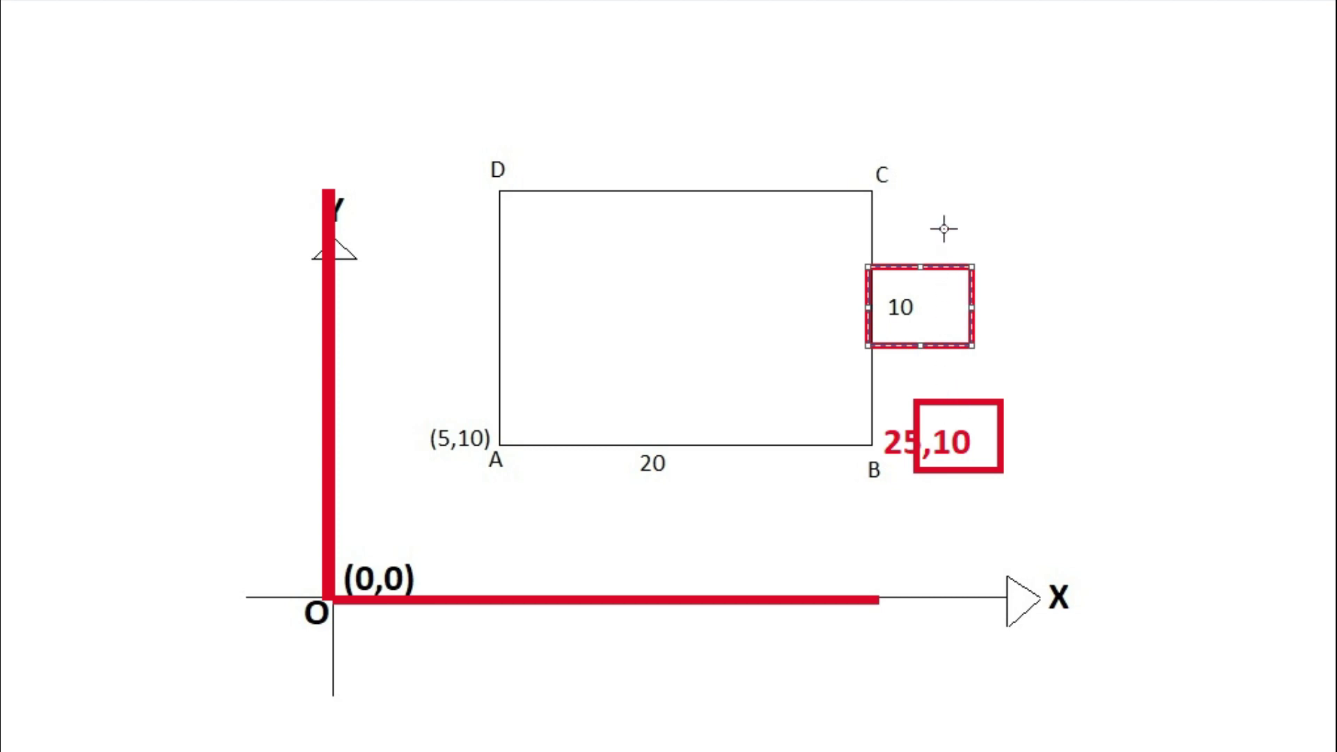
pyautogui.press('Delete')
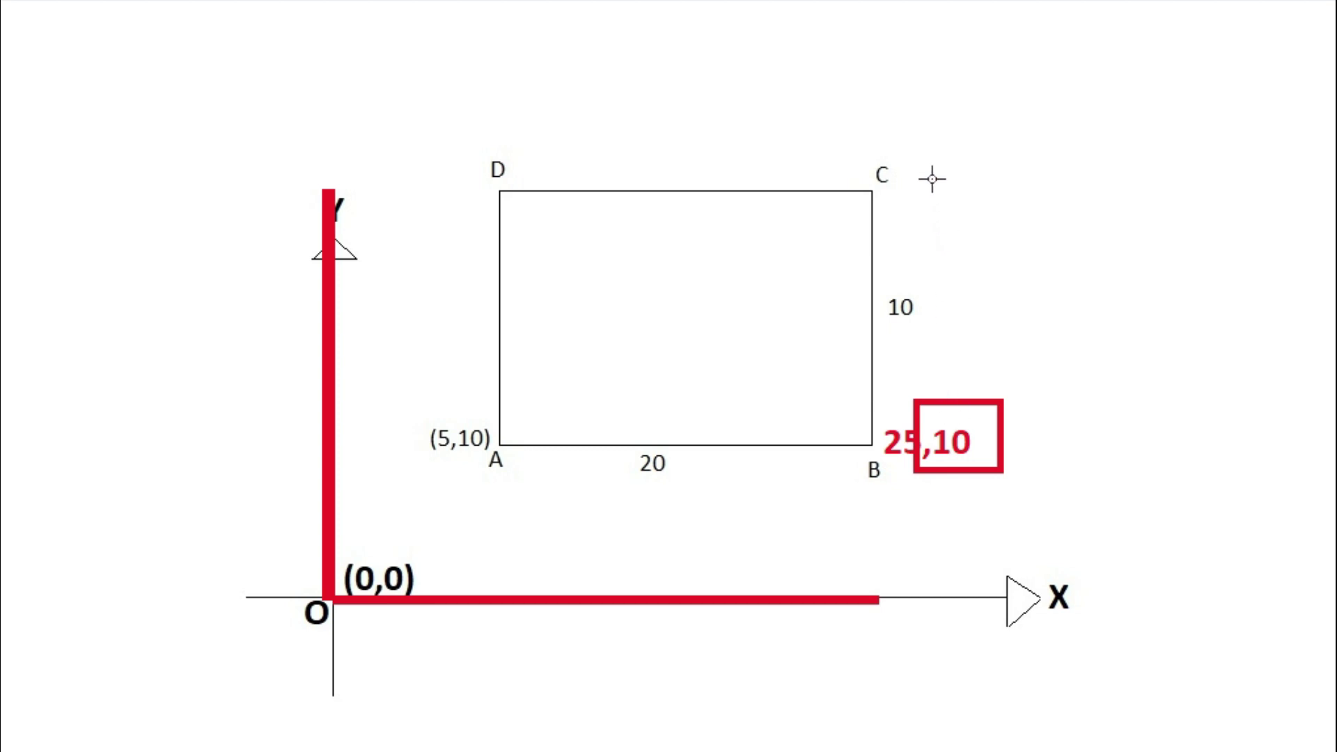
pyautogui.hotkey('ctrl', 'z')
pyautogui.hotkey('ctrl', 'z')
pyautogui.hotkey('ctrl', 'z')
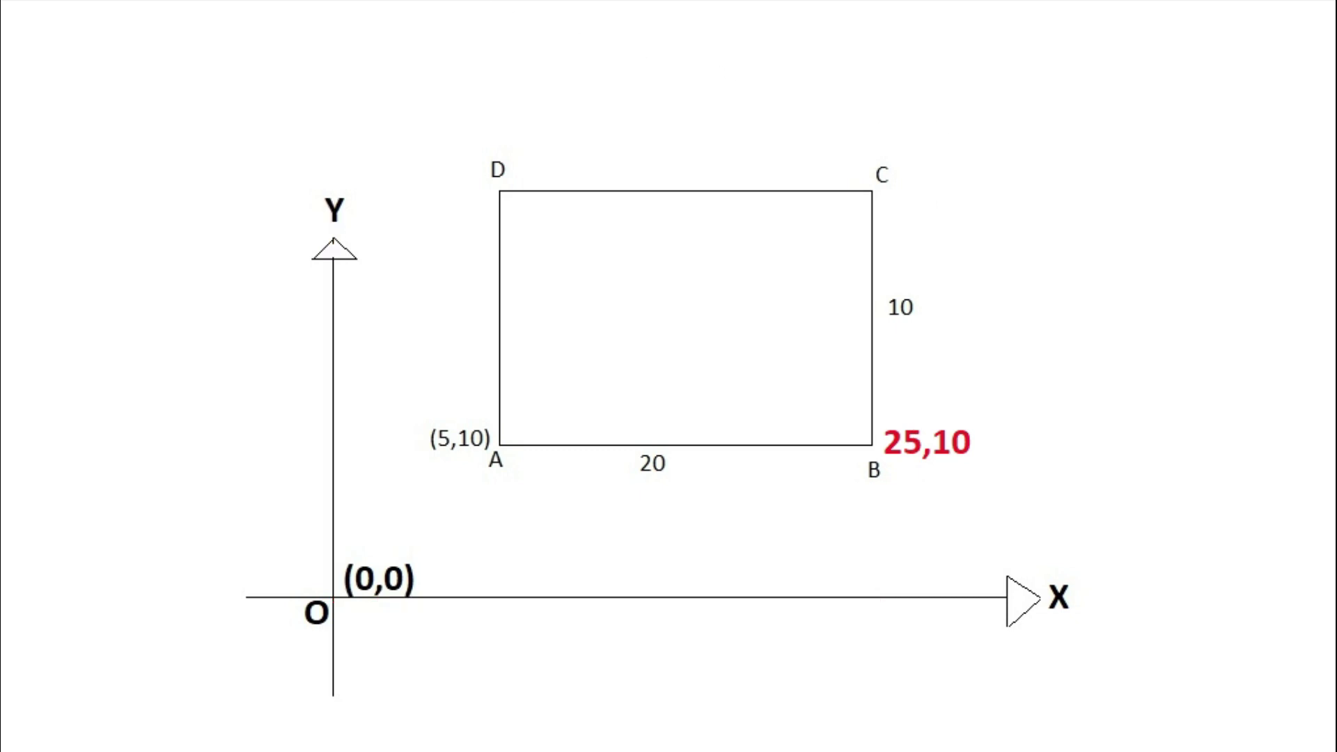
# Type the red label 25,20 beside corner C.
pyautogui.click(913, 176)
pyautogui.write('25,')
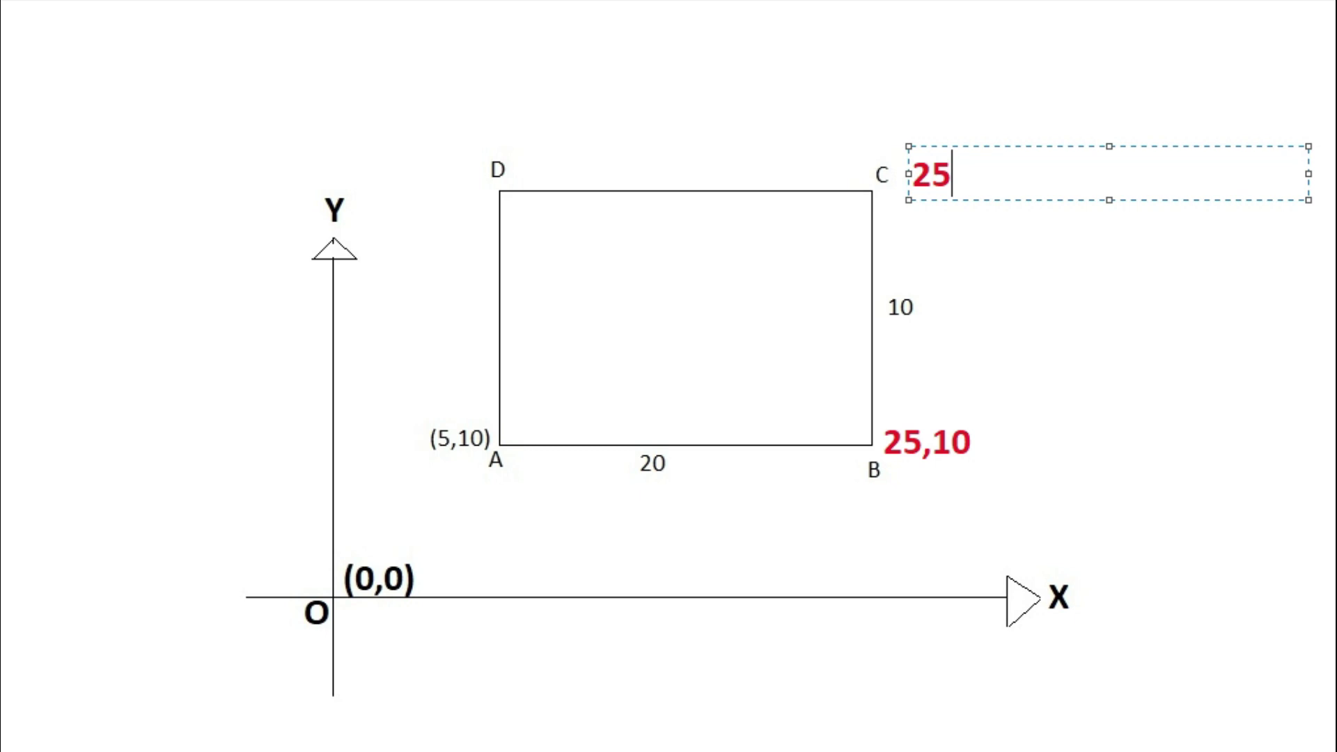
pyautogui.write('2')
pyautogui.write('0')
pyautogui.press('Escape')
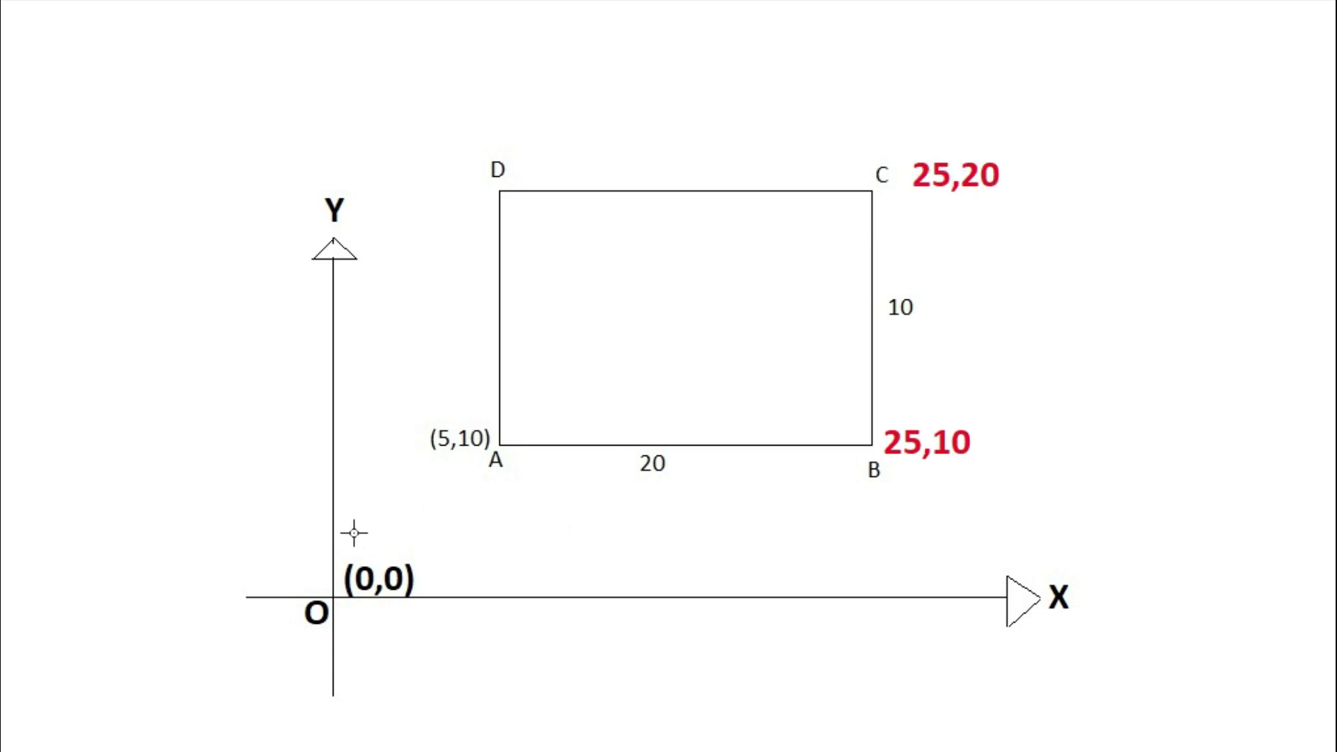
# Draw trial red lines along the top edge and up to C, plus a label box, then undo them.
pyautogui.moveTo(344, 191); pyautogui.dragTo(877, 193)
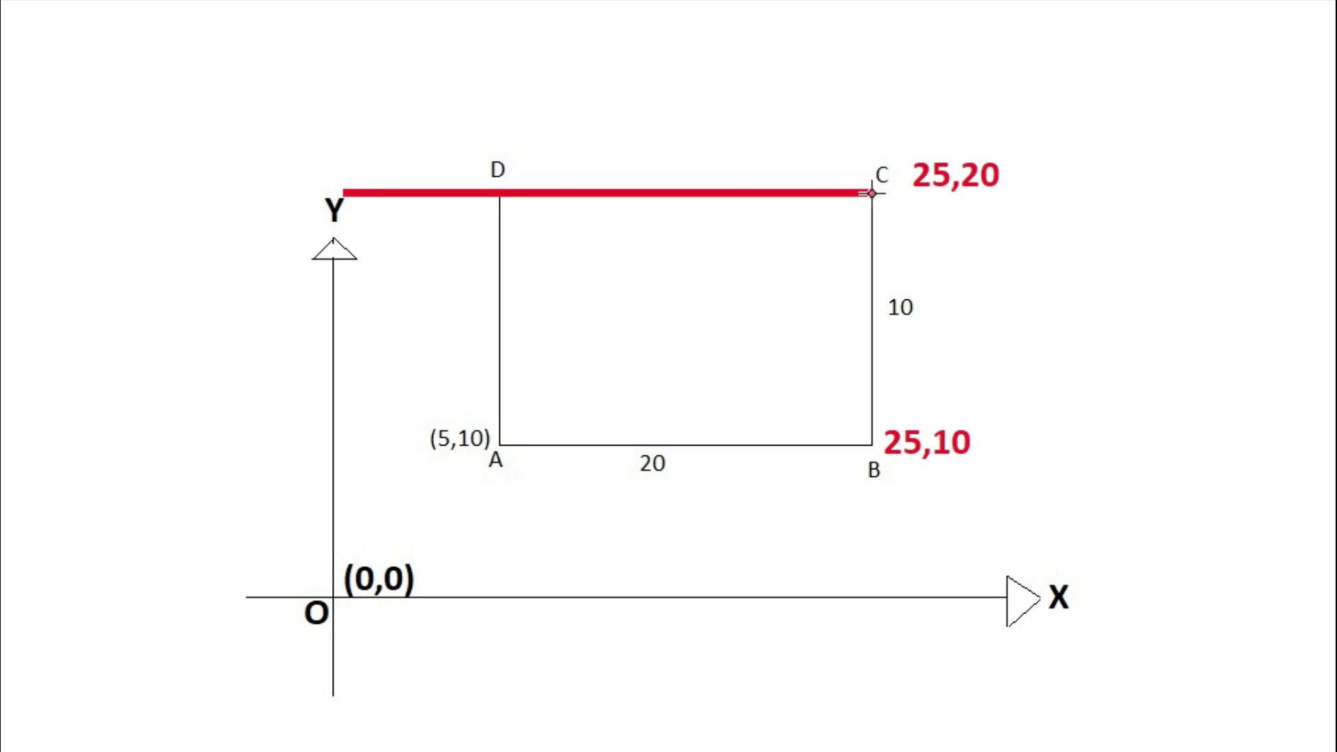
pyautogui.moveTo(869, 599)
pyautogui.mouseDown()
pyautogui.moveTo(872, 188)
pyautogui.moveTo(886, 657)
pyautogui.moveTo(869, 599)
pyautogui.moveTo(871, 610)
pyautogui.mouseUp()
pyautogui.hotkey('ctrl', 'z')
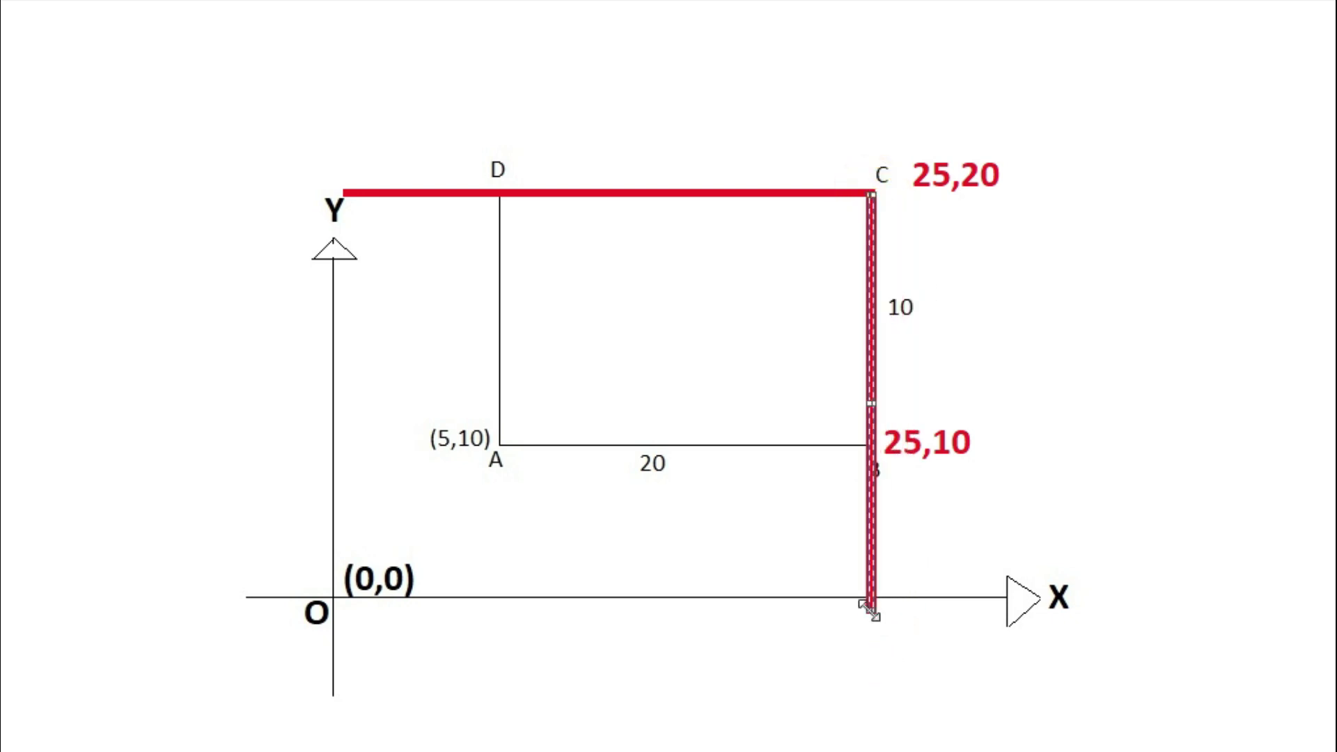
pyautogui.hotkey('ctrl', 'z')
pyautogui.hotkey('ctrl', 'z')
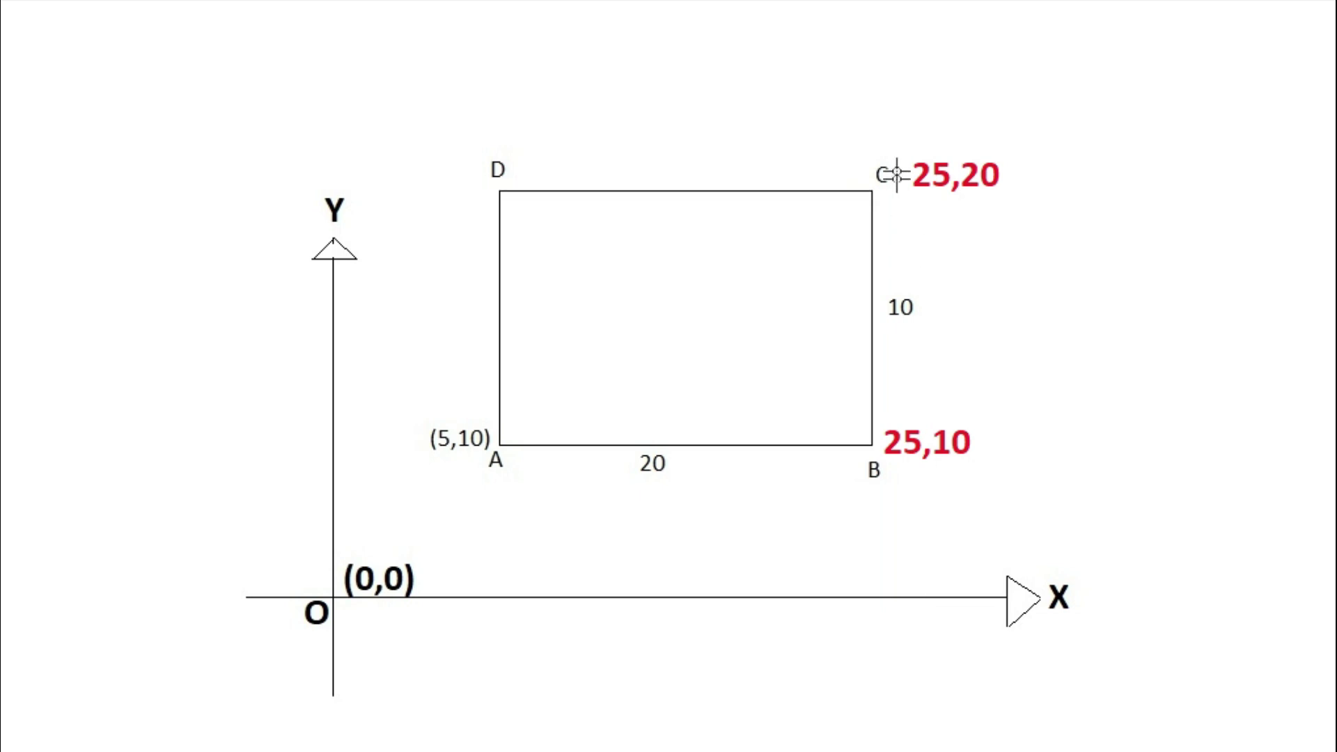
pyautogui.moveTo(904, 130)
pyautogui.mouseDown()
pyautogui.moveTo(920, 191)
pyautogui.moveTo(1036, 212)
pyautogui.mouseUp()
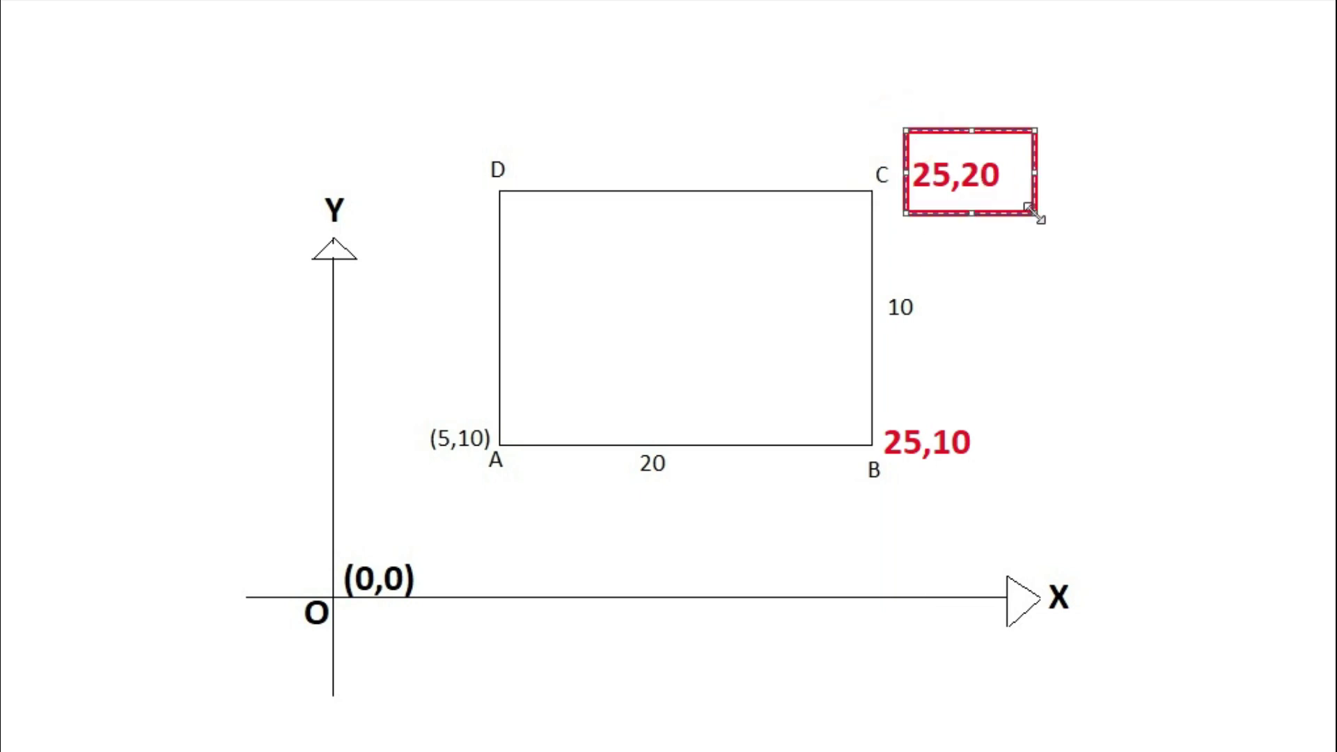
pyautogui.hotkey('ctrl', 'z')
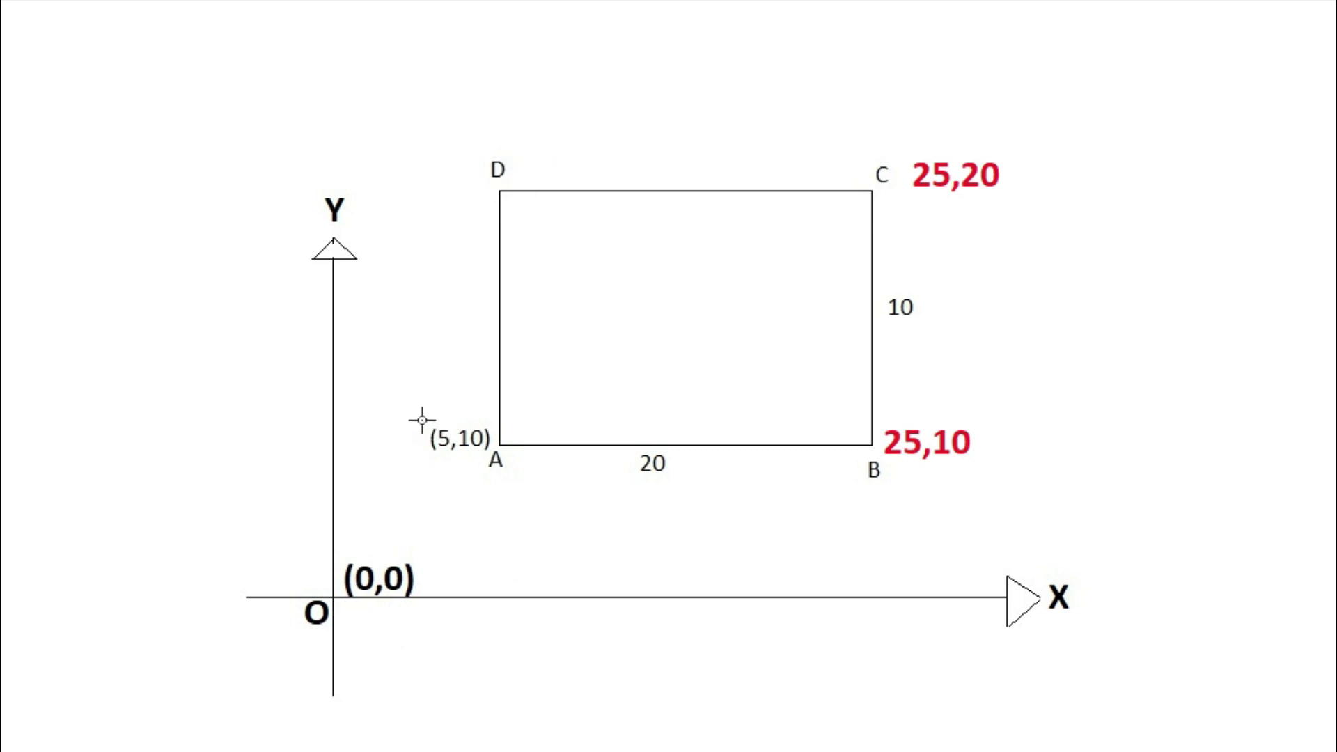
# Box the (5,10) label, underline the X axis from the origin, and delete a line from D.
pyautogui.moveTo(394, 417); pyautogui.dragTo(544, 484)
pyautogui.moveTo(411, 413); pyautogui.dragTo(463, 471)
pyautogui.moveTo(331, 596); pyautogui.dragTo(502, 600)
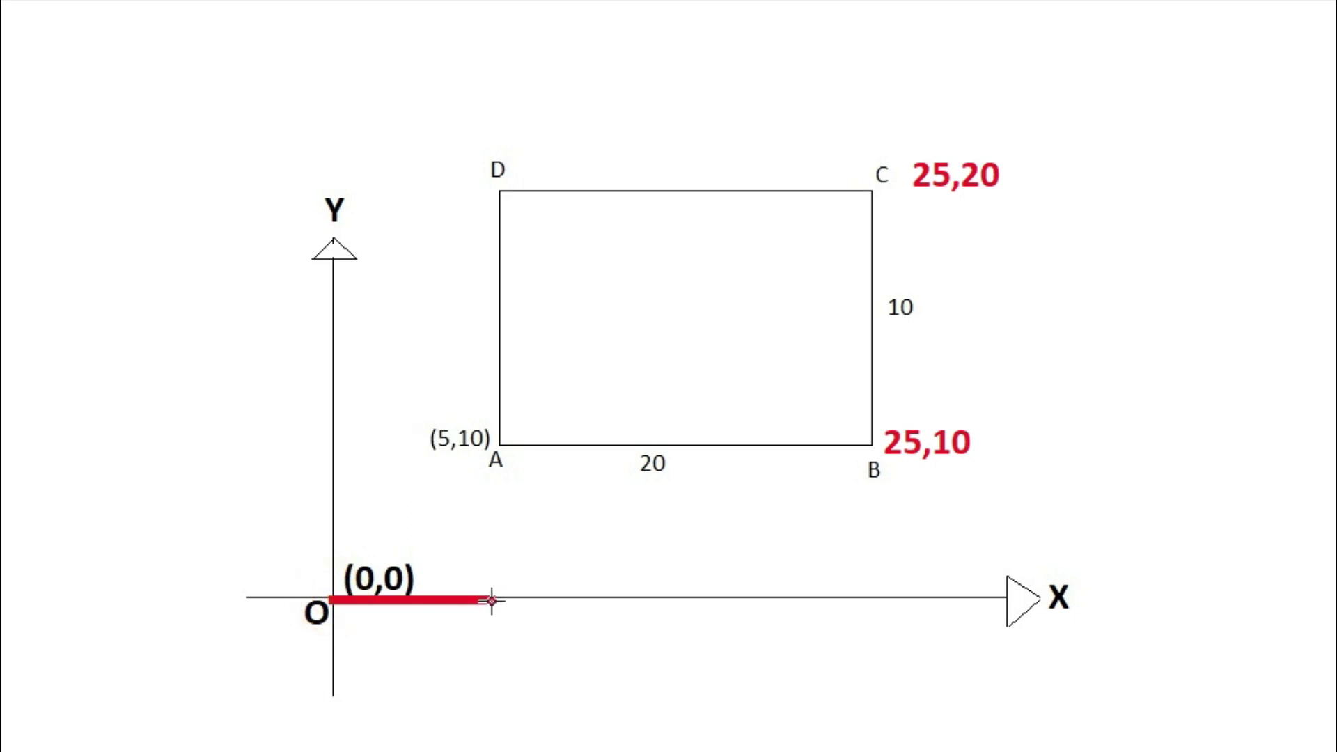
pyautogui.moveTo(499, 183); pyautogui.dragTo(496, 613)
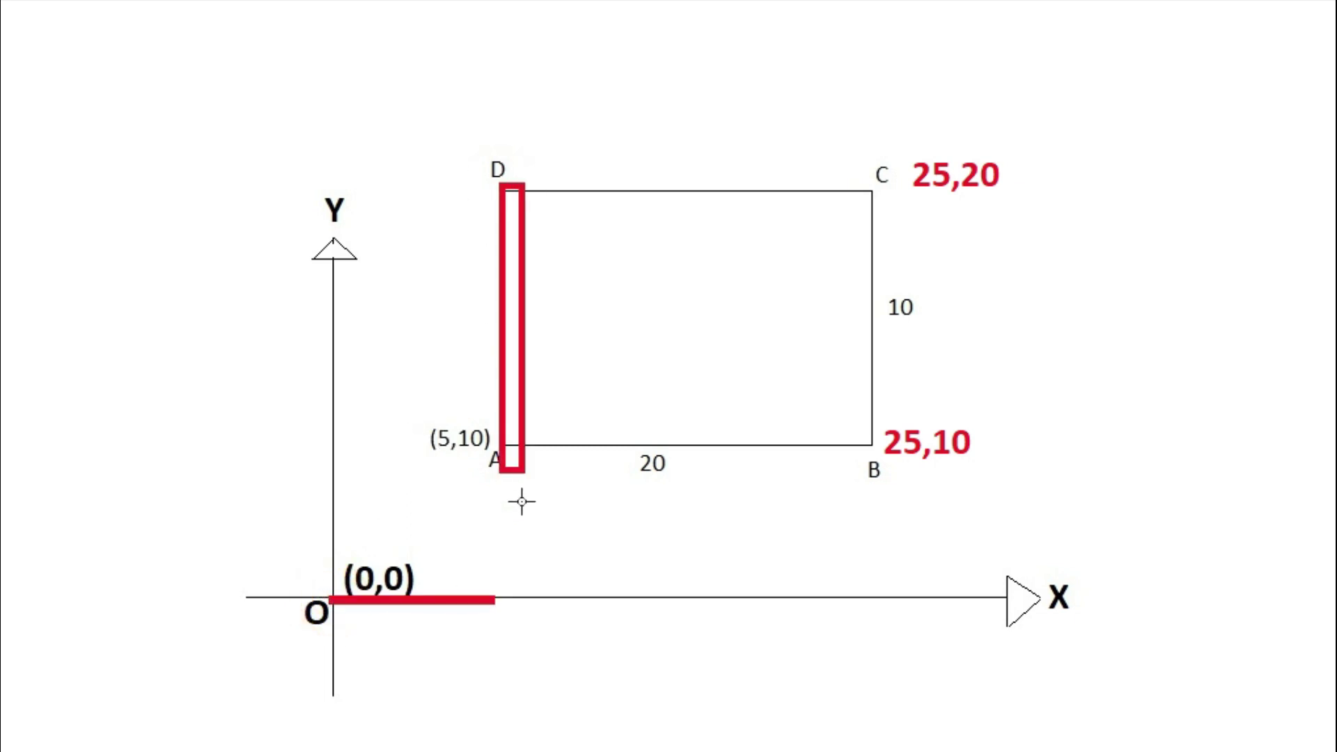
pyautogui.click(498, 601)
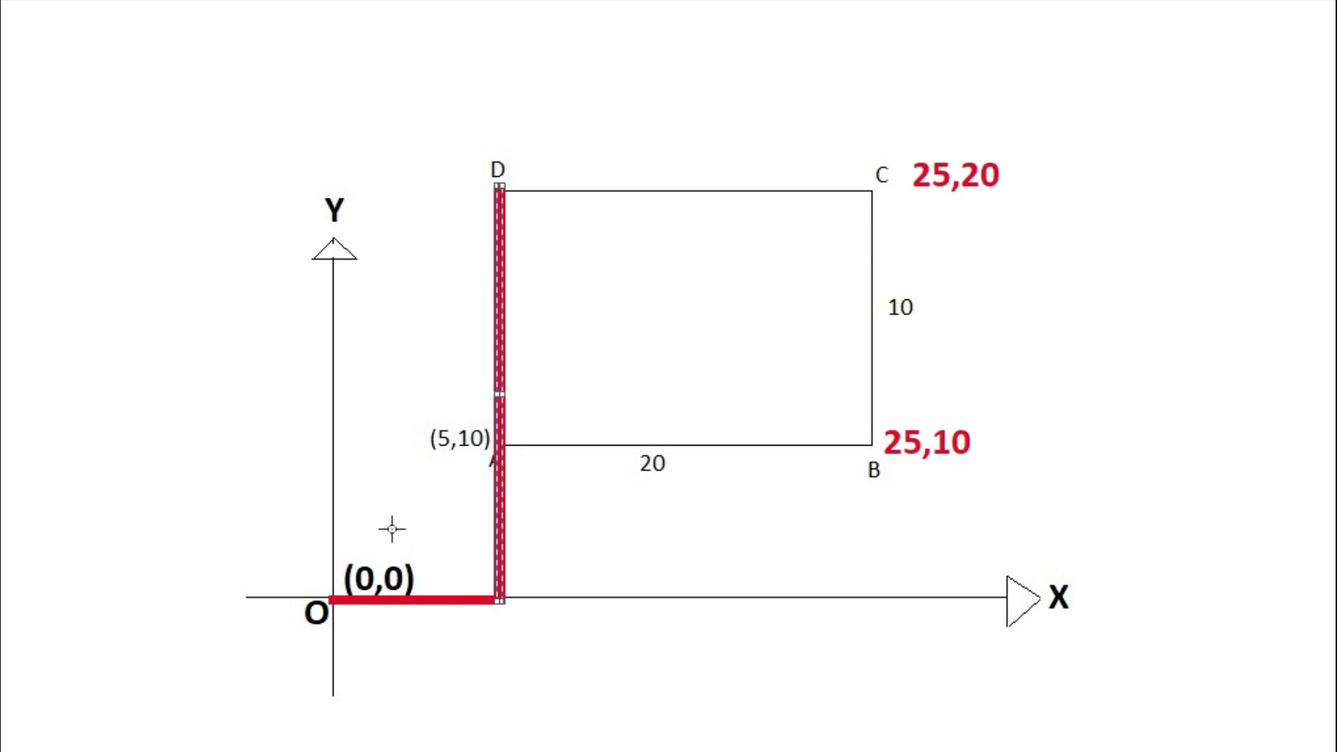
pyautogui.press('Delete')
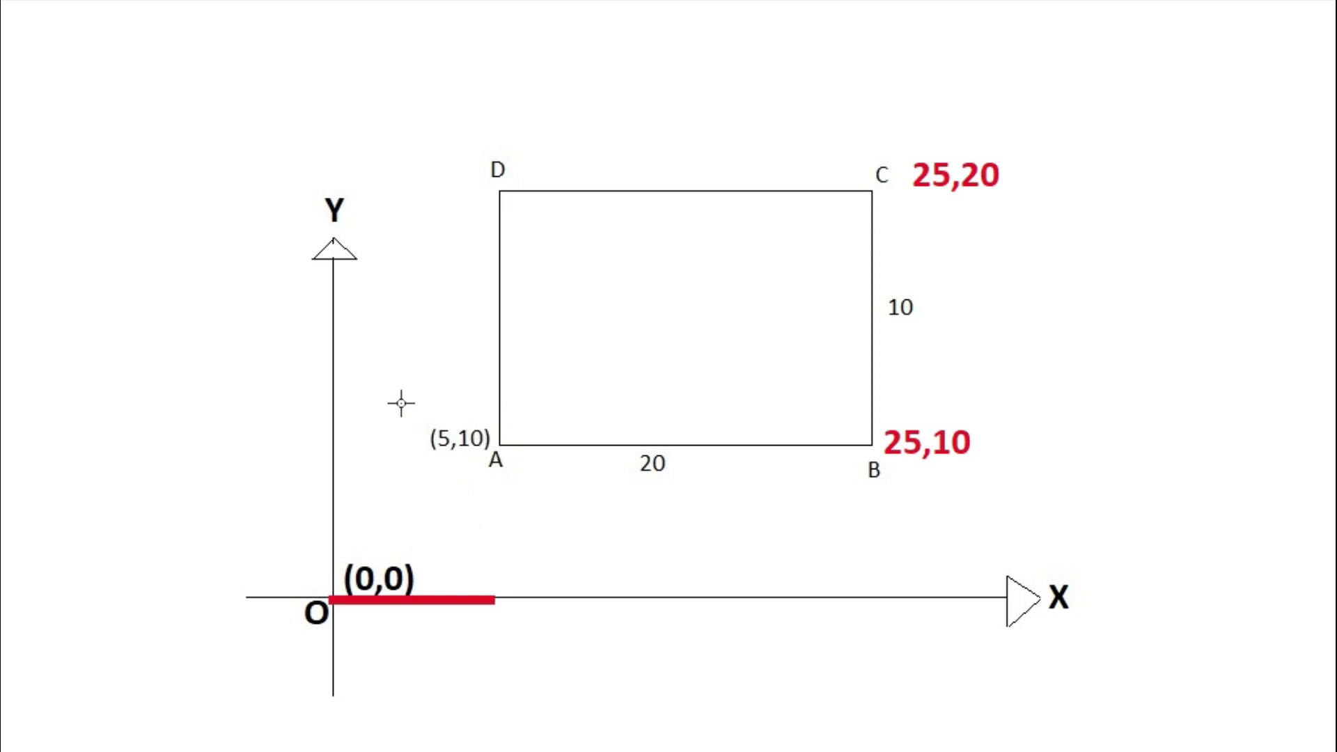
# Box the height label 10 in red, undoing trial boxes around corner A and edge DA.
pyautogui.moveTo(403, 395); pyautogui.dragTo(536, 483)
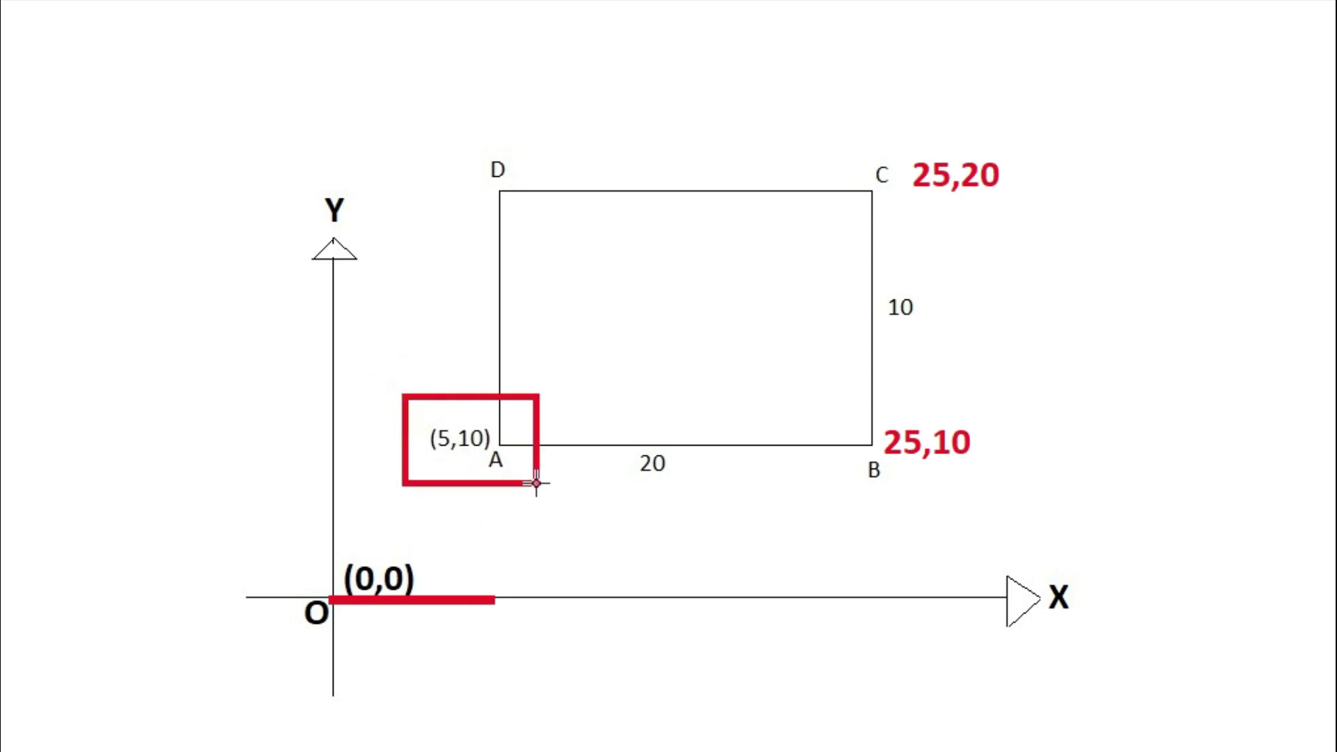
pyautogui.hotkey('ctrl', 'z')
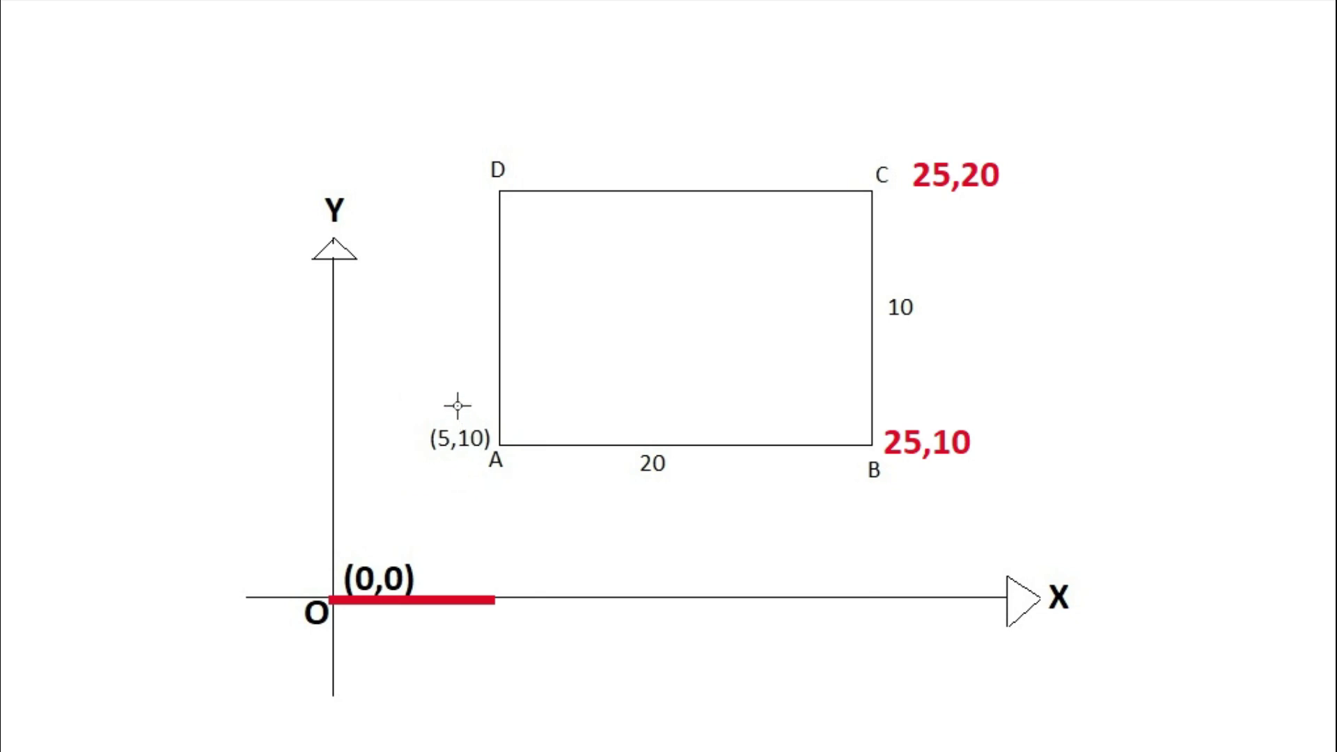
pyautogui.moveTo(455, 414); pyautogui.dragTo(524, 470)
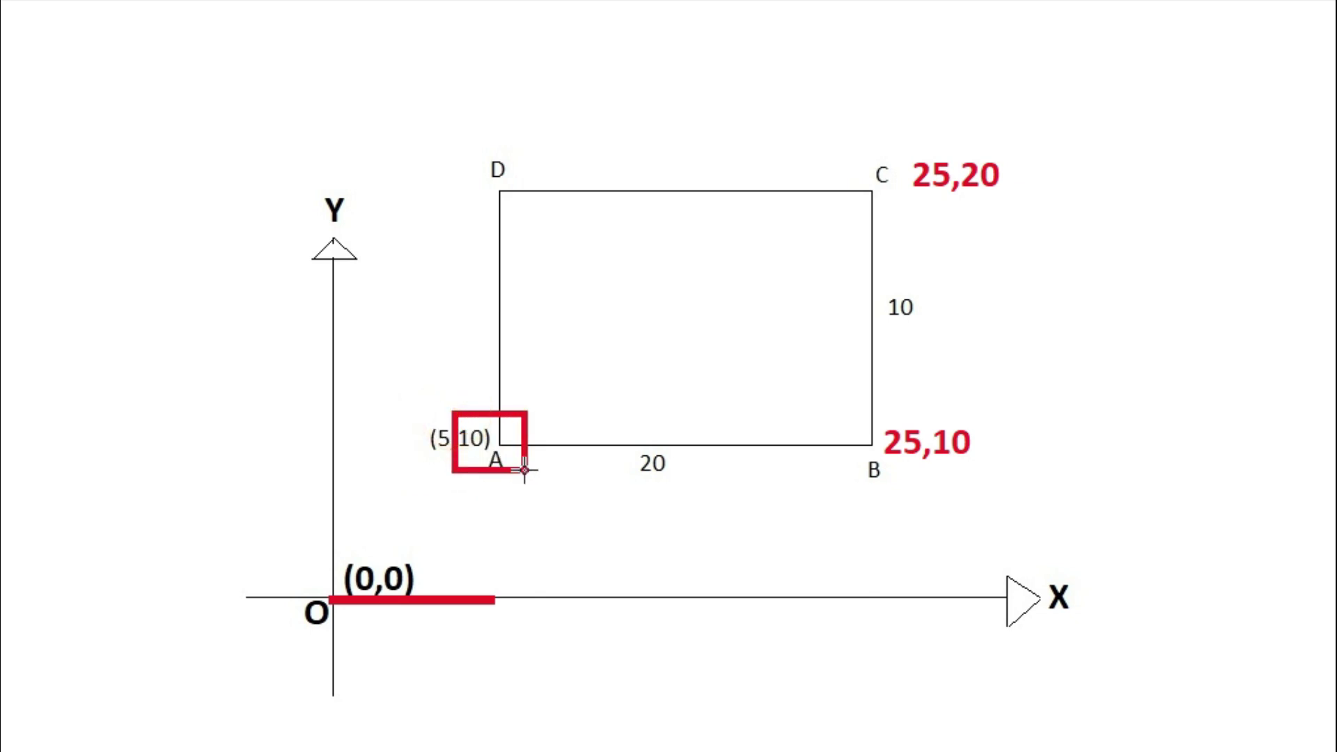
pyautogui.hotkey('ctrl', 'z')
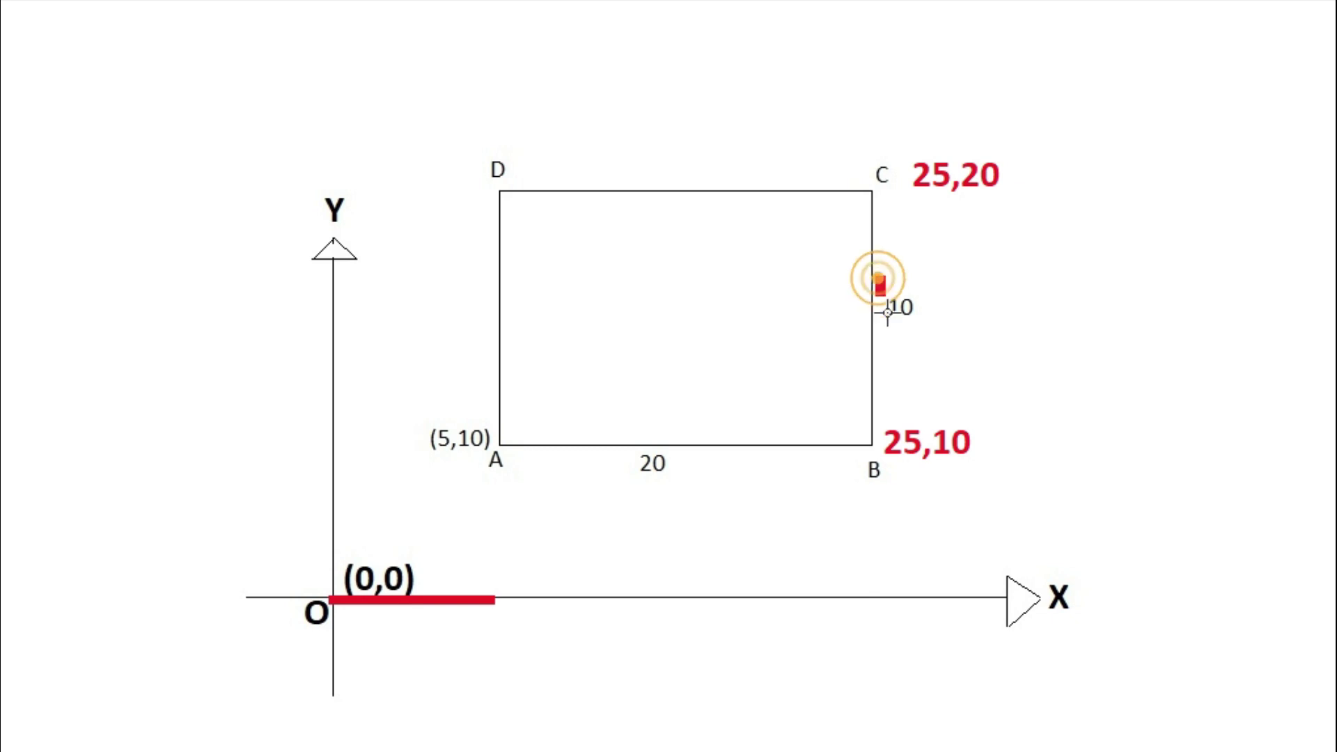
pyautogui.moveTo(878, 279); pyautogui.dragTo(955, 331)
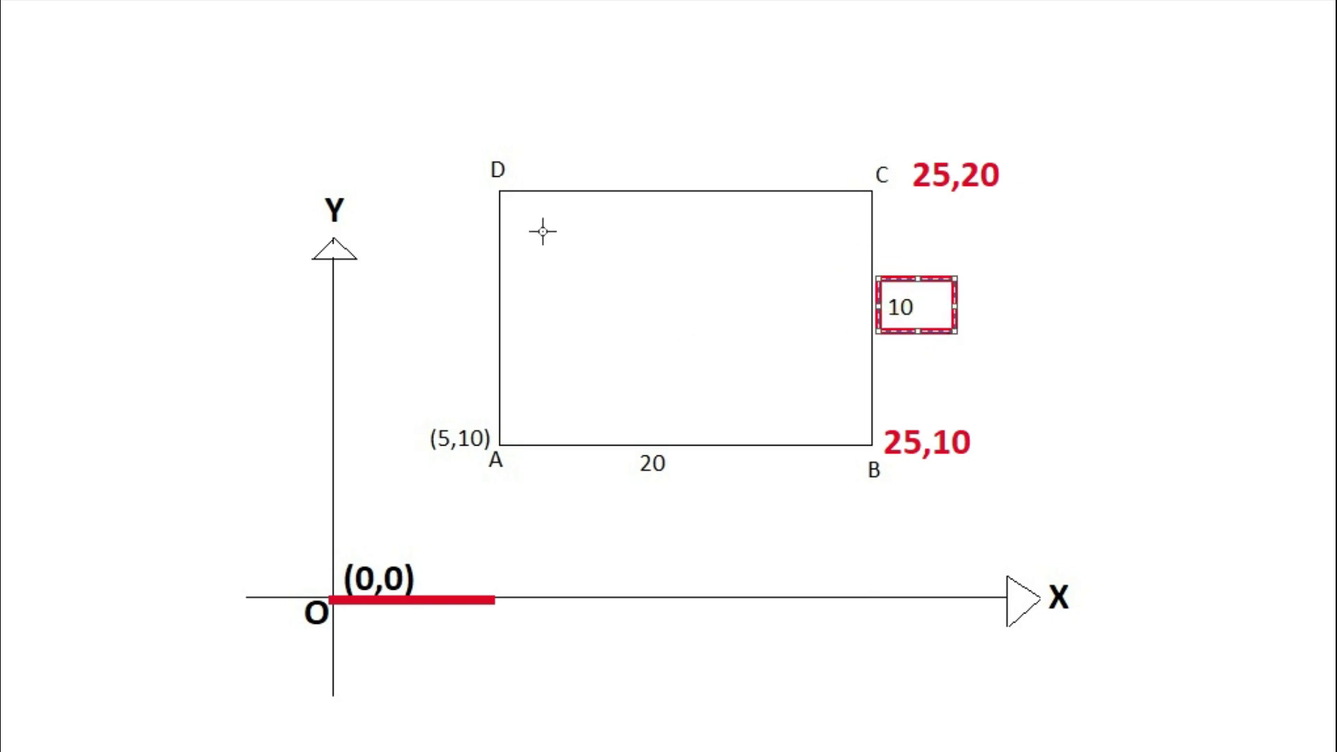
pyautogui.moveTo(500, 189); pyautogui.dragTo(502, 452)
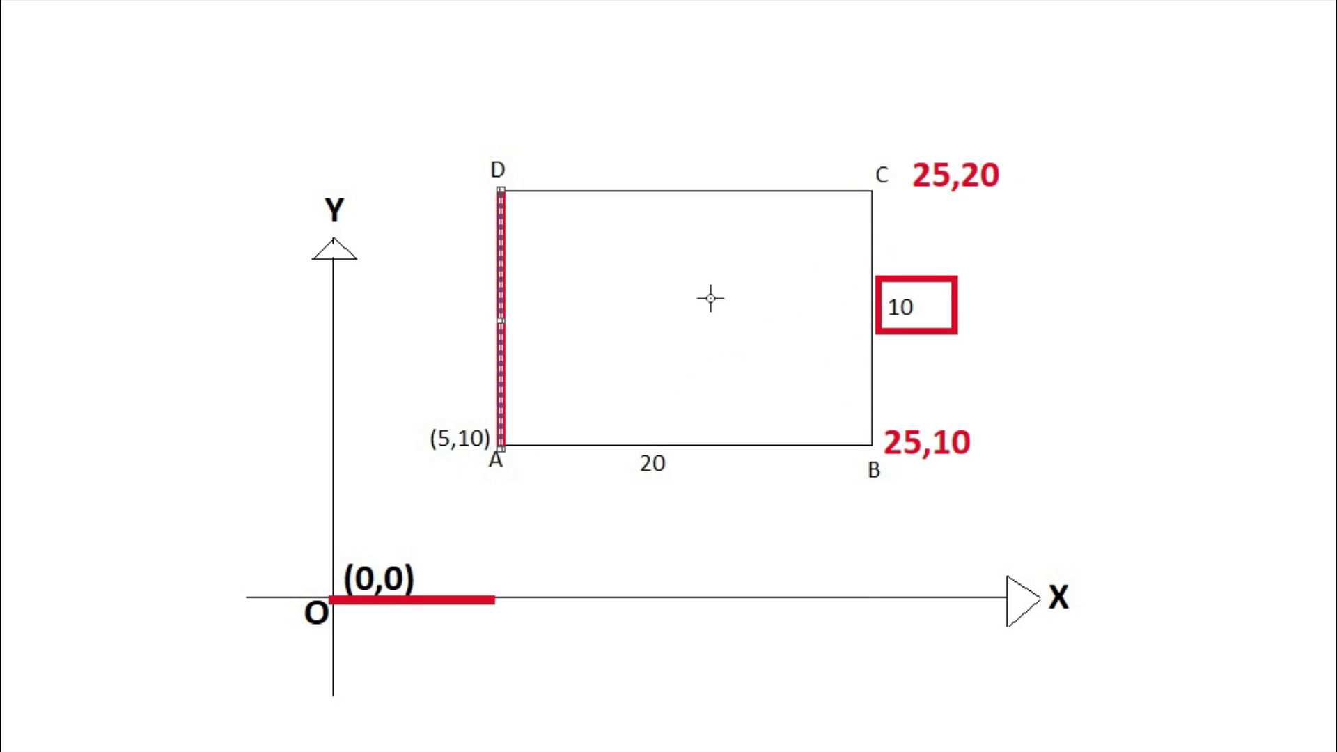
pyautogui.hotkey('ctrl', 'z')
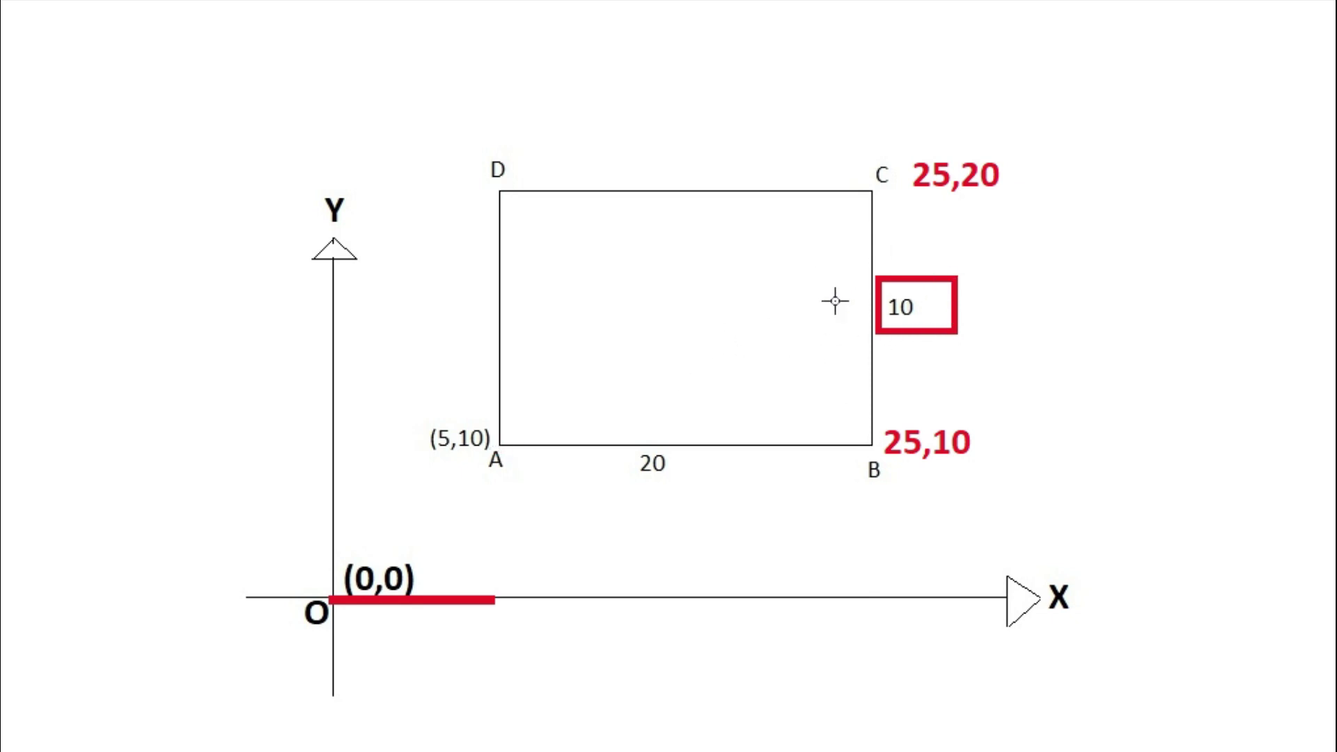
pyautogui.moveTo(451, 414); pyautogui.dragTo(521, 477)
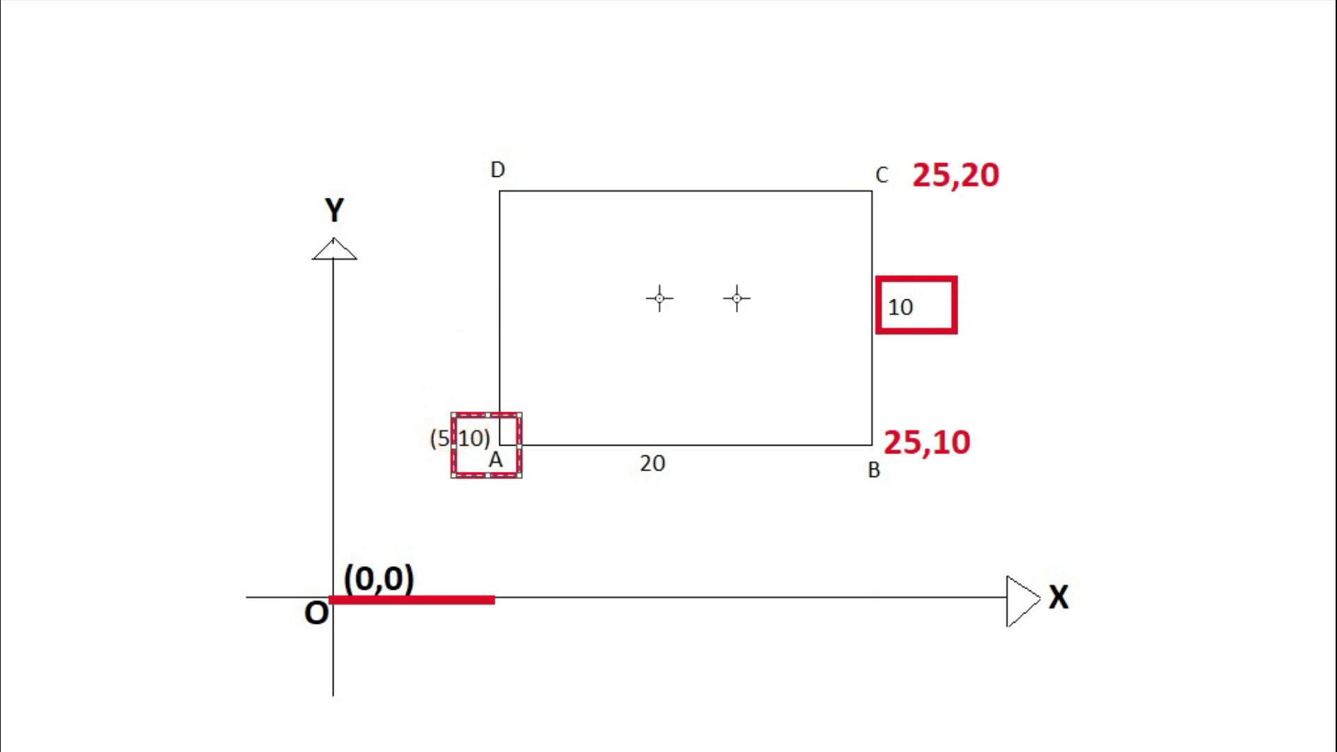
pyautogui.click(898, 315)
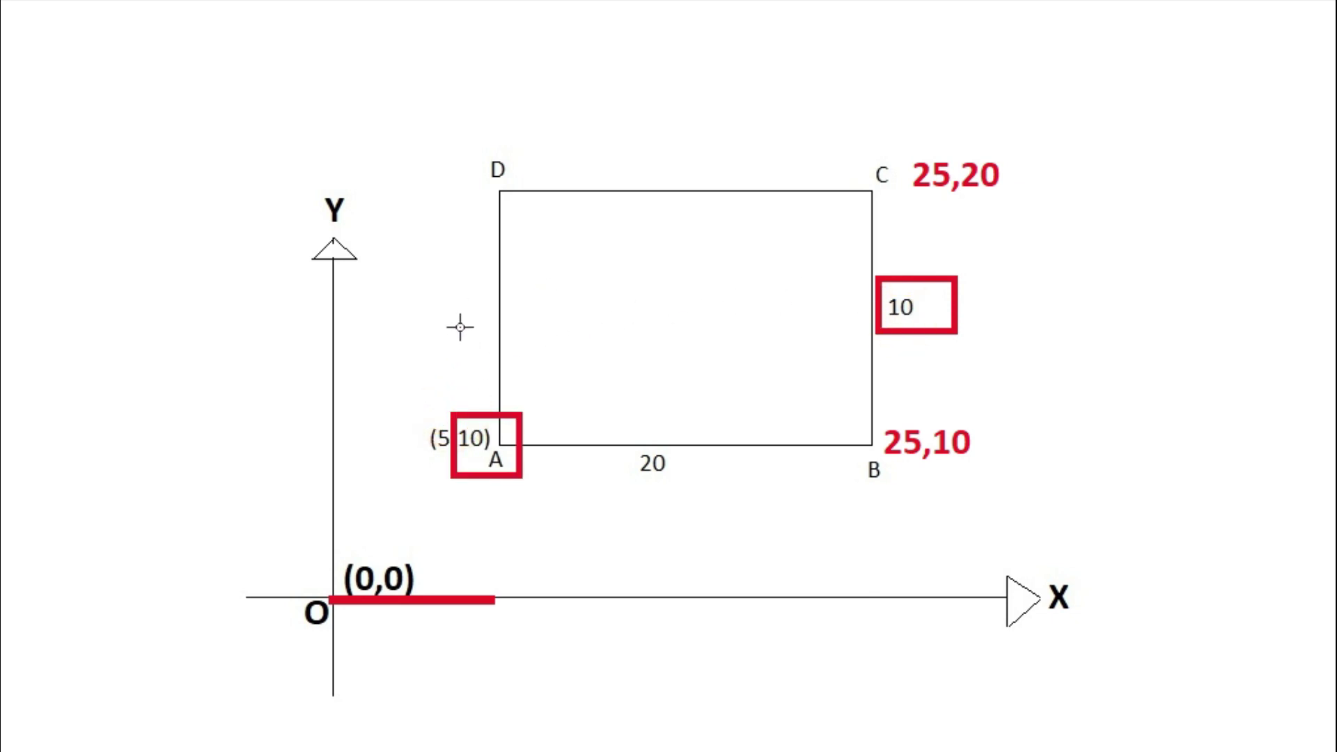
pyautogui.hotkey('ctrl', 'z')
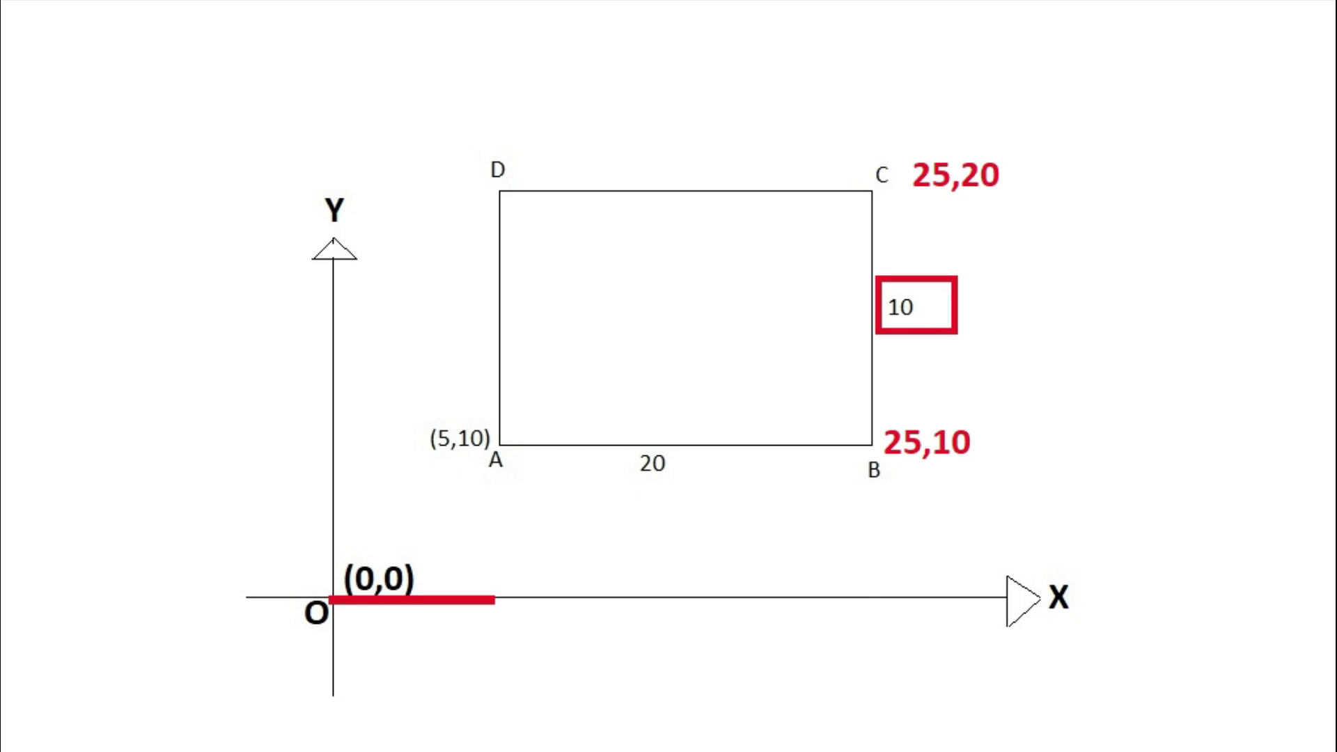
# Start a red 5,20 label beside corner D, then draw and remove a frame around the diagram.
pyautogui.click(519, 120)
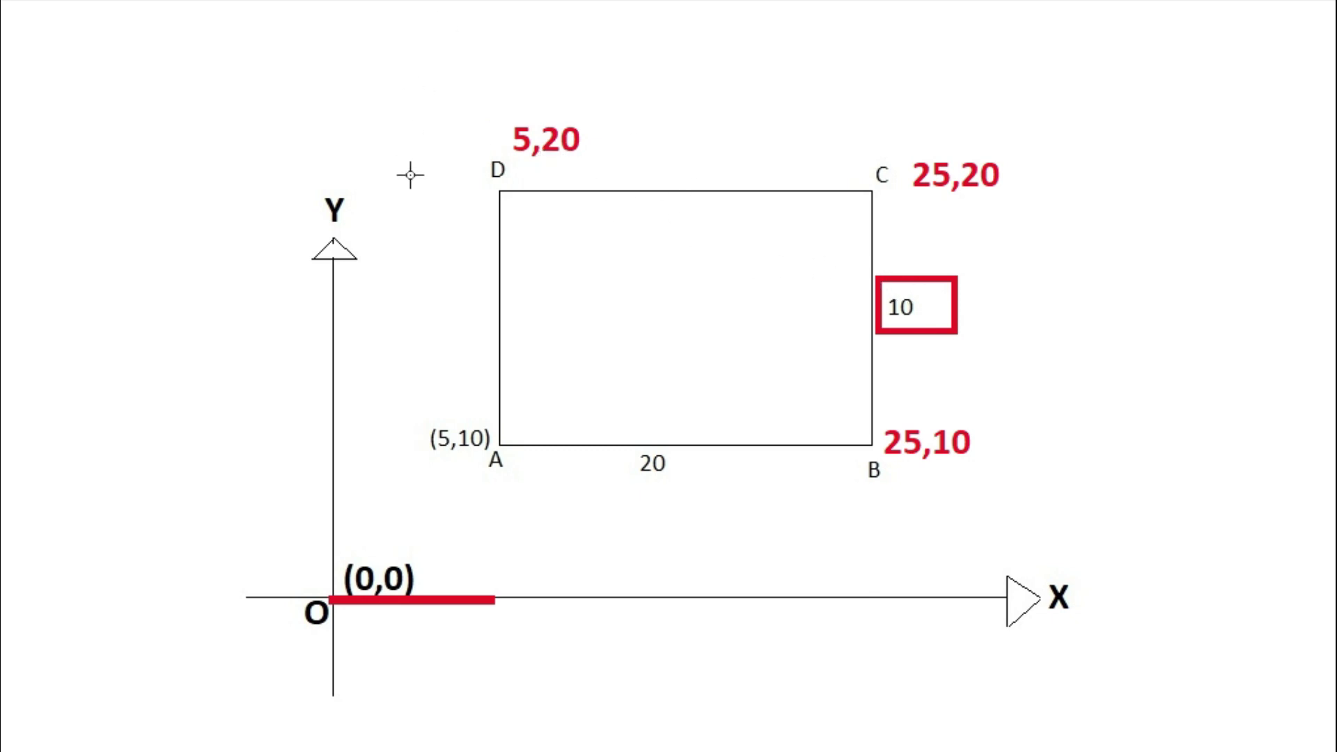
pyautogui.moveTo(388, 83)
pyautogui.mouseDown()
pyautogui.moveTo(1085, 531)
pyautogui.moveTo(1052, 507)
pyautogui.moveTo(1056, 518)
pyautogui.mouseUp()
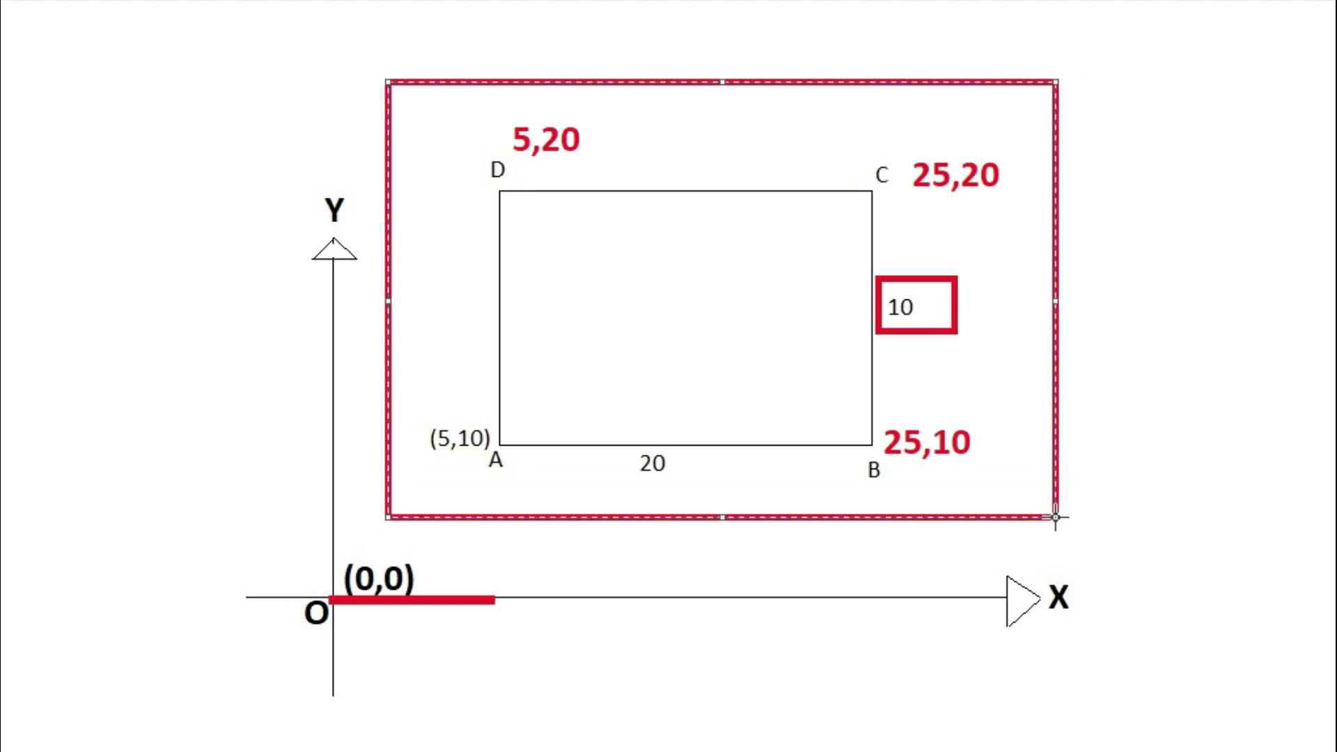
pyautogui.press('Delete')
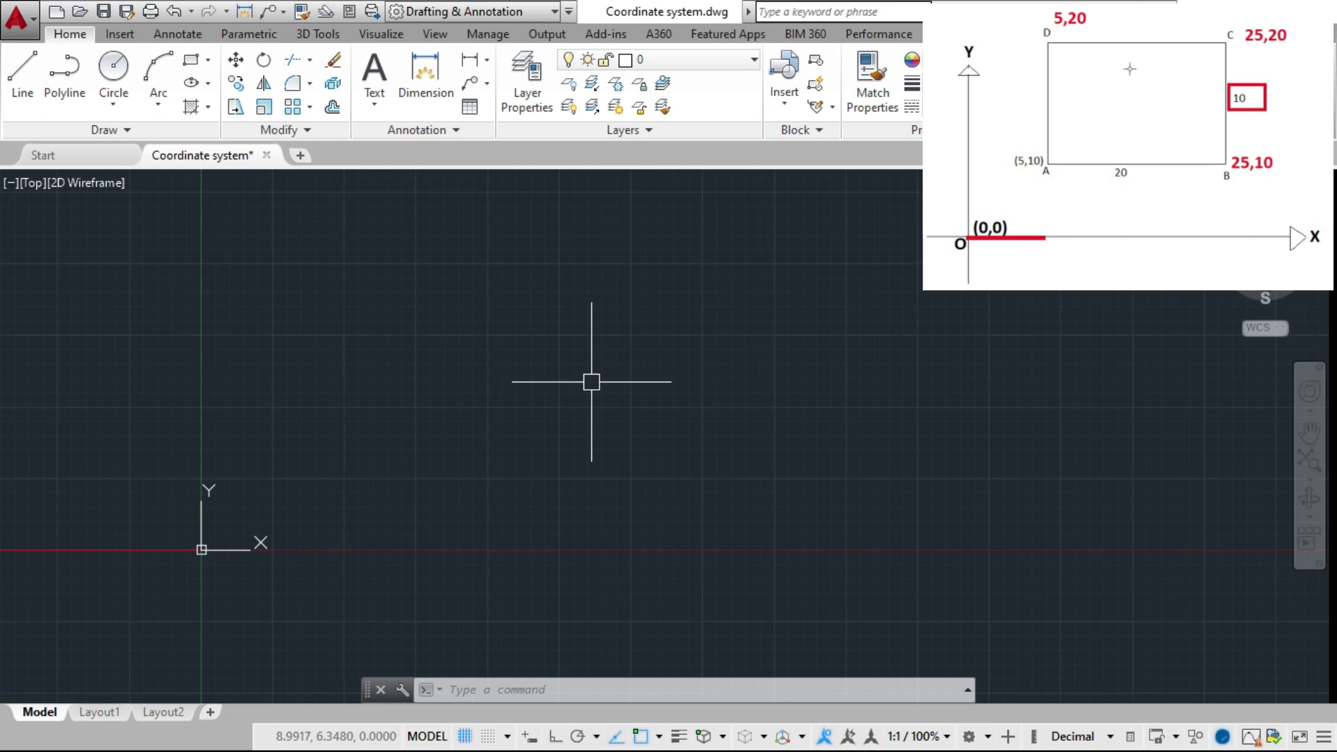
# Draw side AB with LINE from 5,10 to 25,10.
pyautogui.write('l')
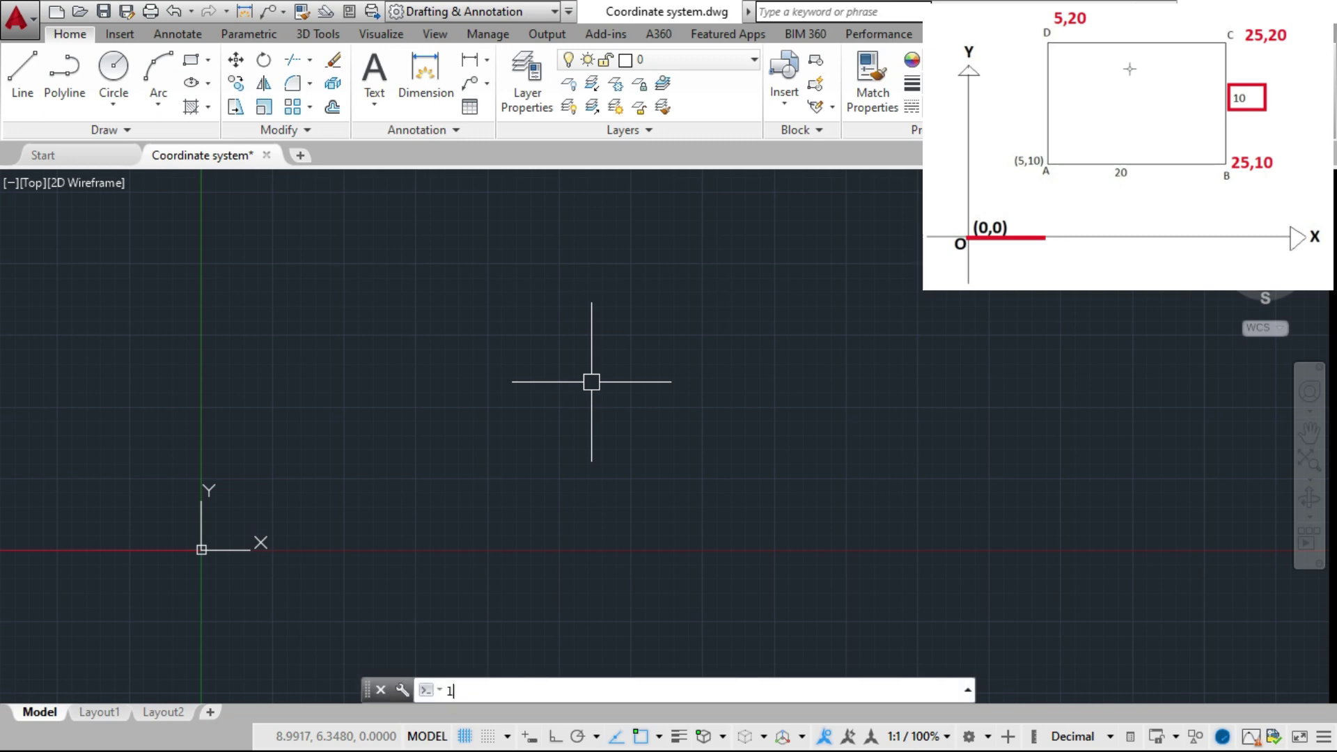
pyautogui.press('Return')
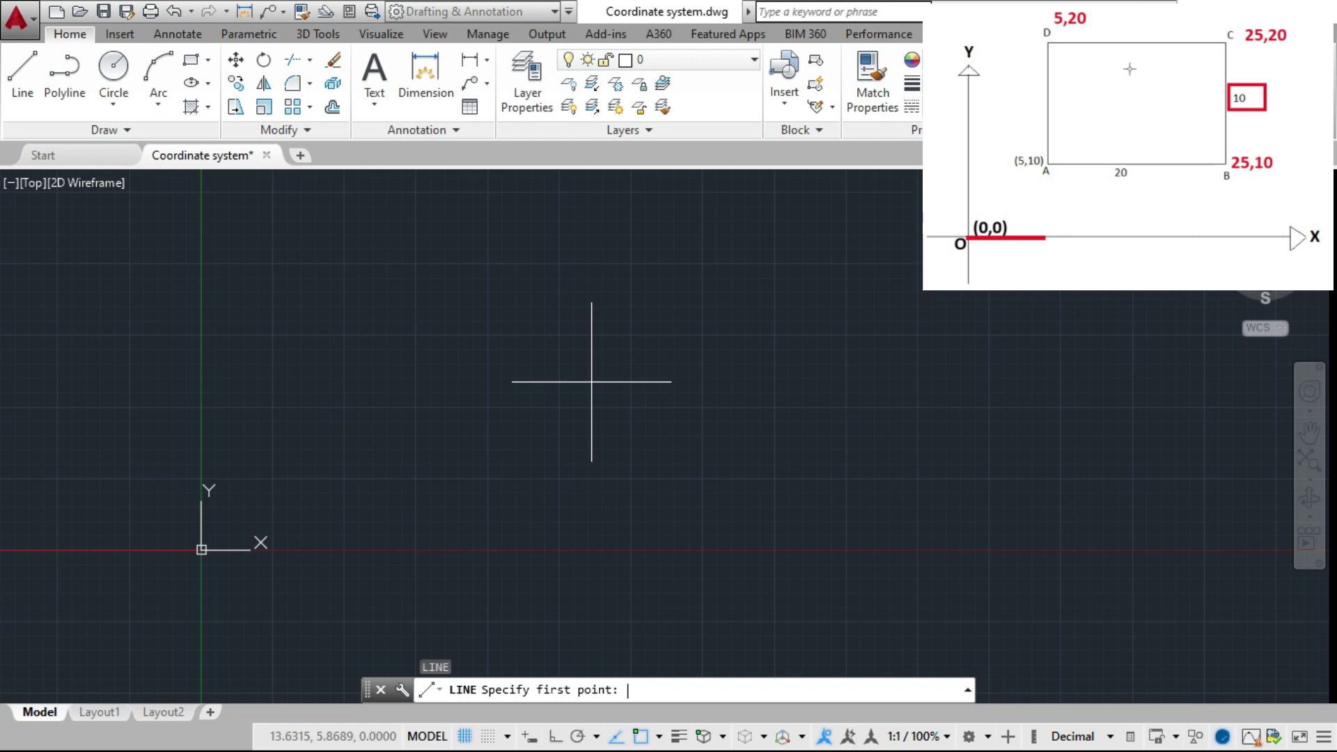
pyautogui.write('5')
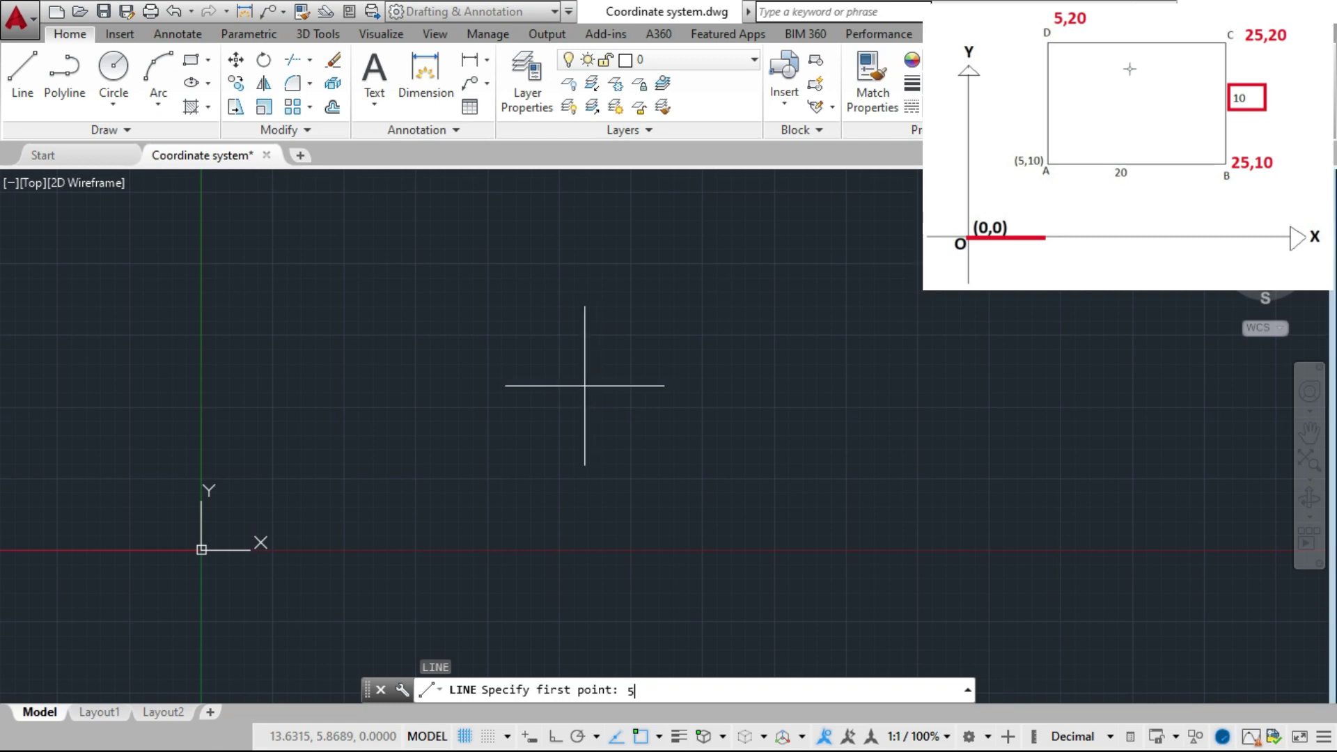
pyautogui.write(',')
pyautogui.write('10')
pyautogui.press('Return')
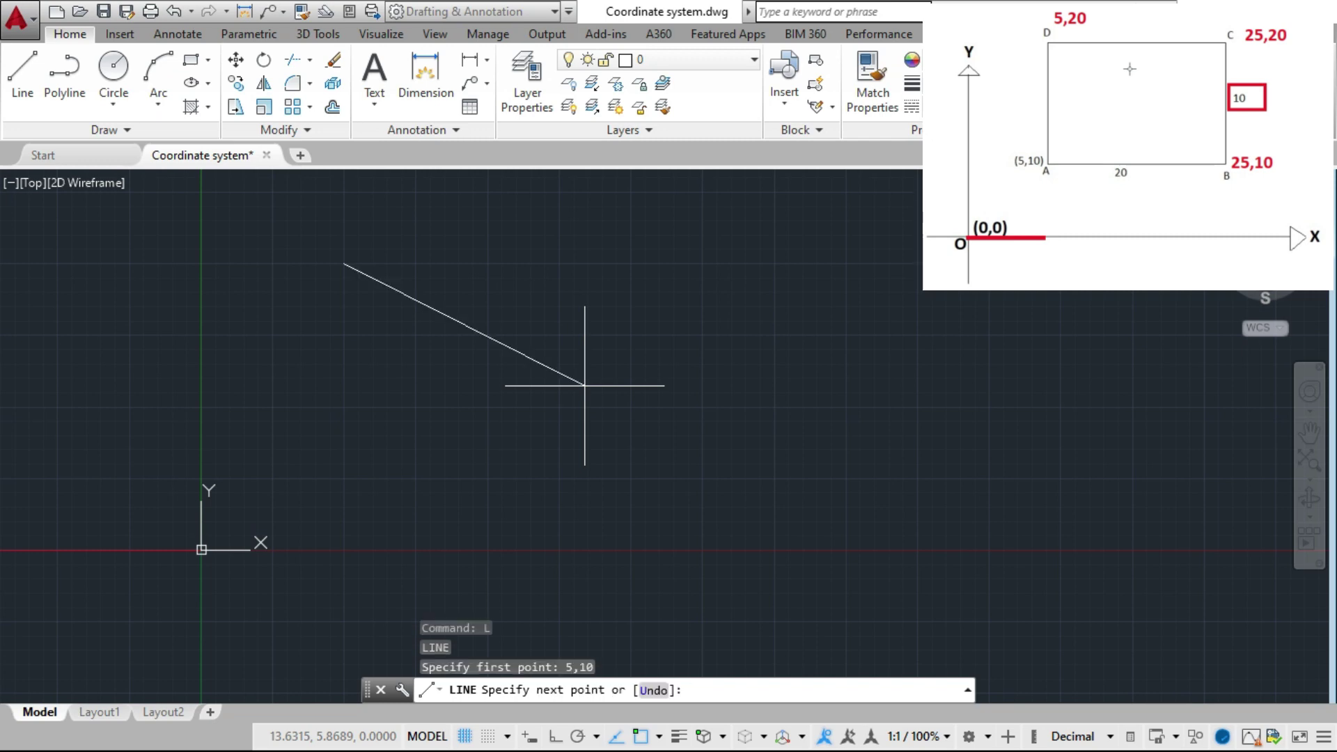
pyautogui.moveTo(347, 239); pyautogui.dragTo(355, 293, button='middle')
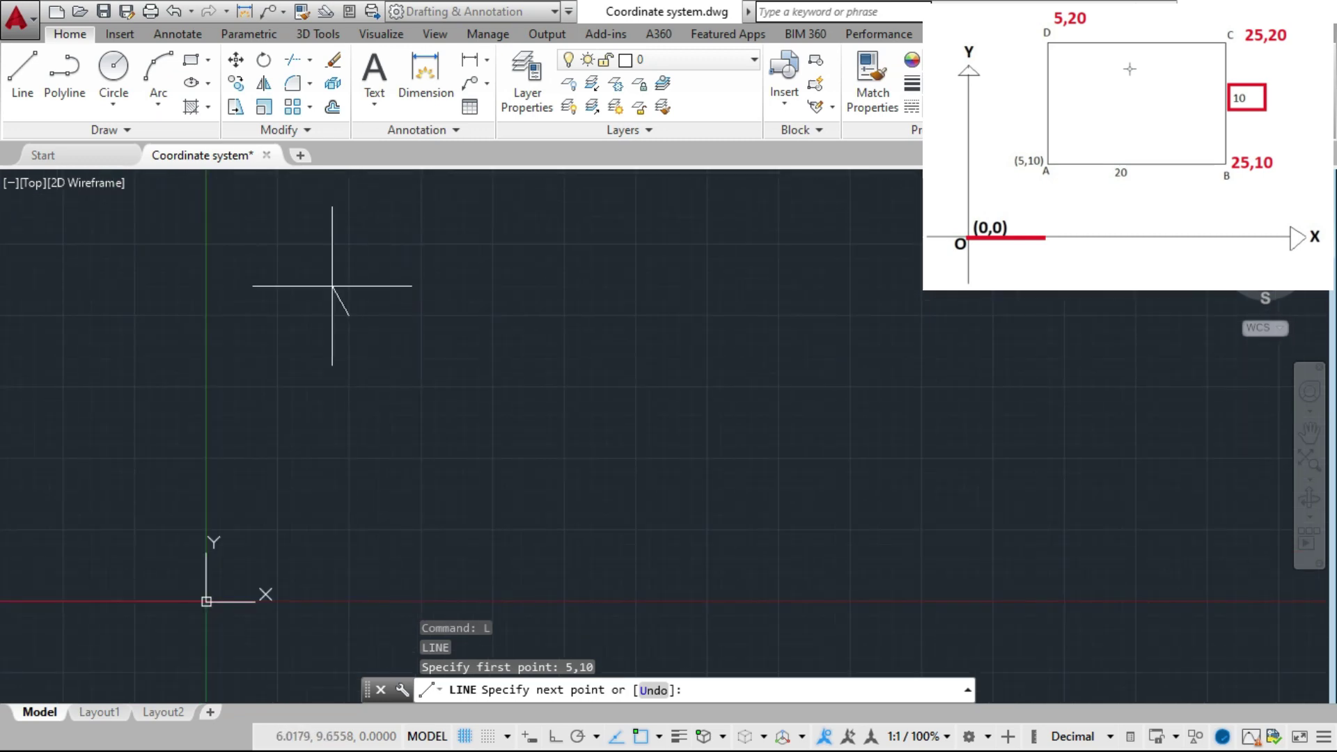
pyautogui.moveTo(334, 298)
pyautogui.mouseDown(button='middle')
pyautogui.moveTo(375, 329)
pyautogui.moveTo(341, 409)
pyautogui.mouseUp(button='middle')
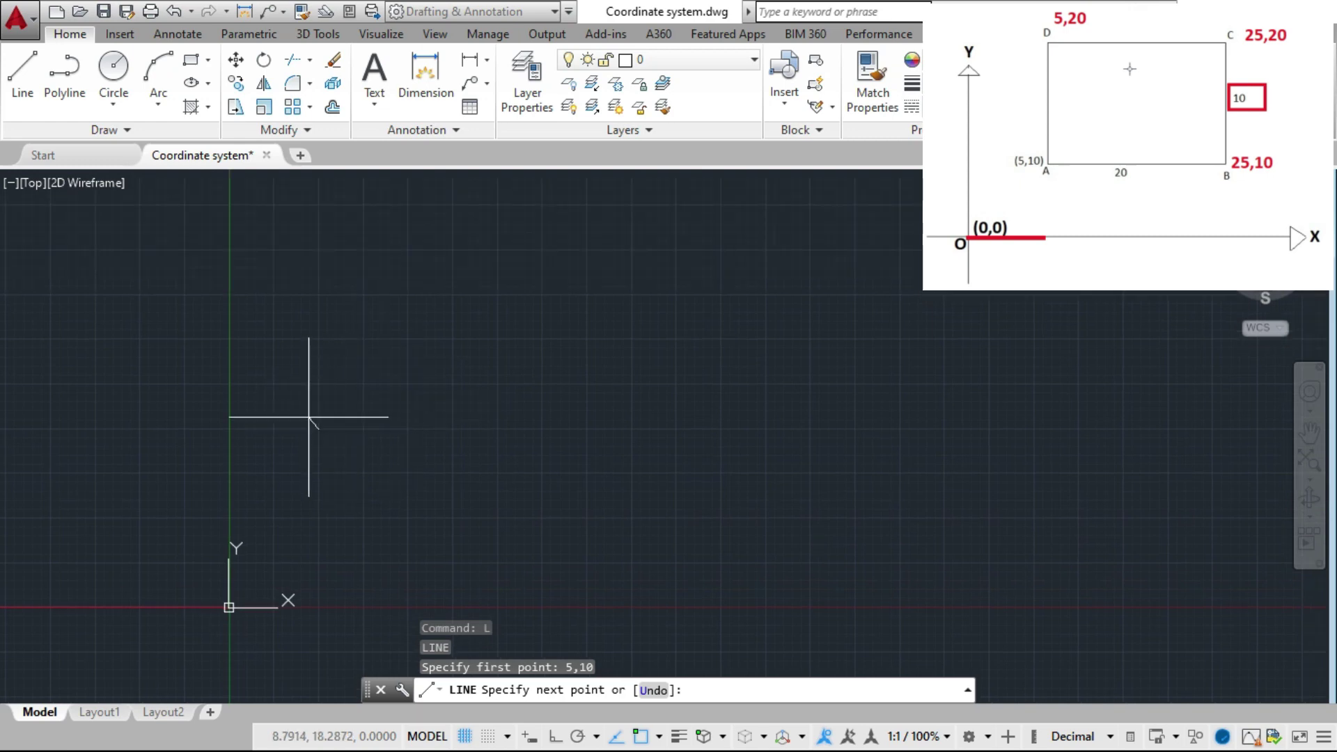
pyautogui.scroll(2, 315, 411)
pyautogui.scroll(-2, 322, 418)
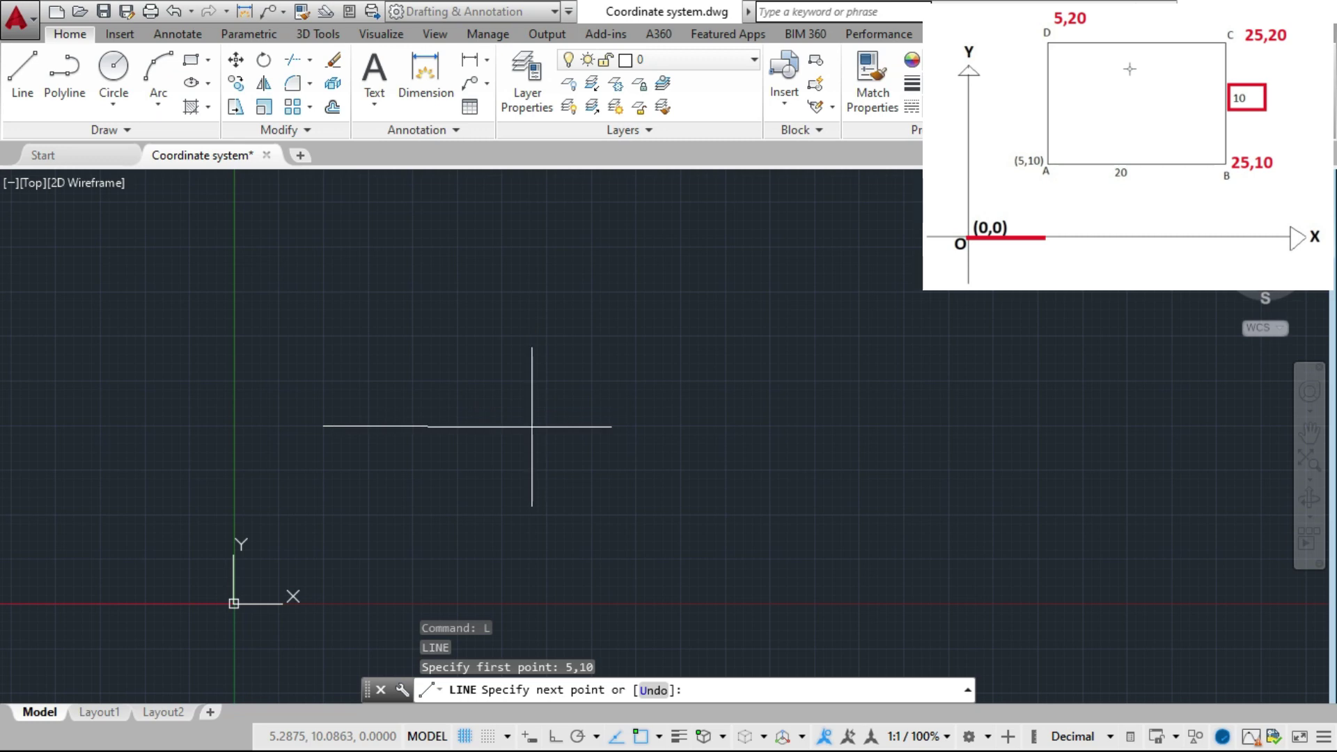
pyautogui.write('25,')
pyautogui.write('10')
pyautogui.press('Return')
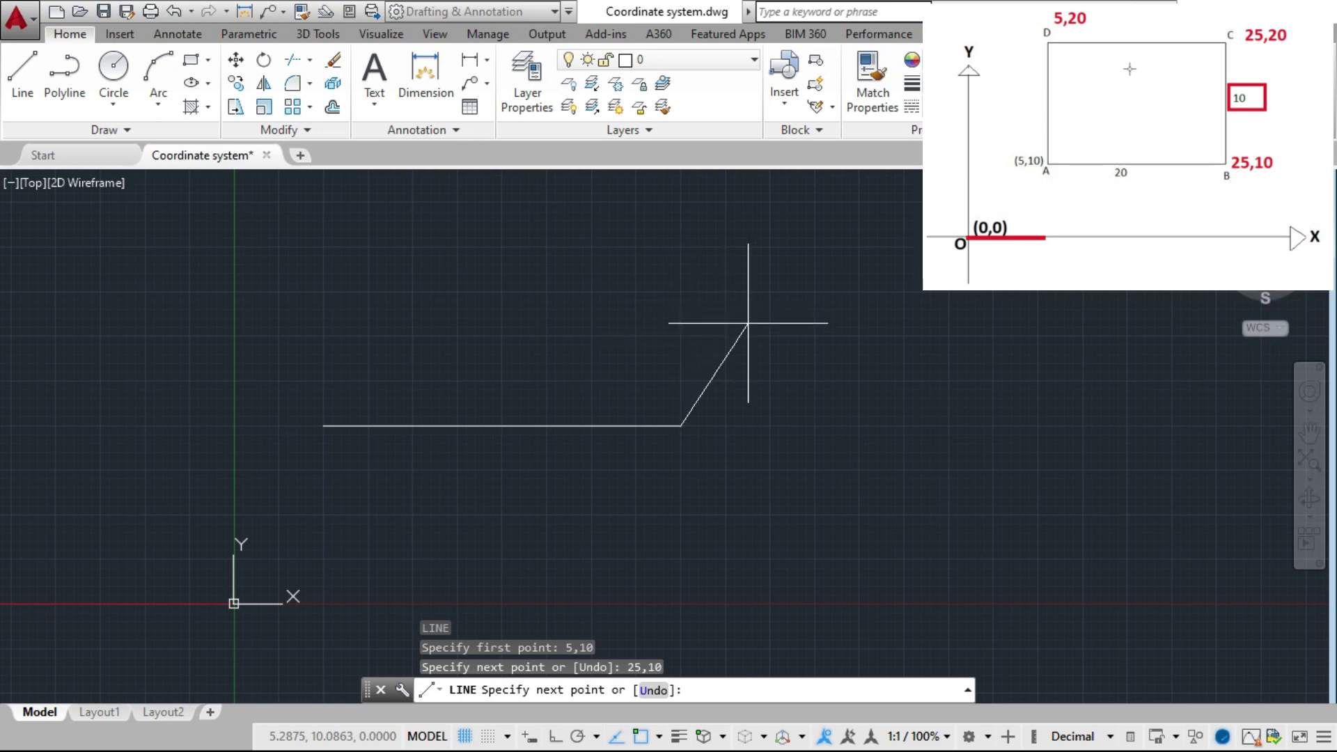
# Draw the right edge up to 25,20.
pyautogui.moveTo(720, 323); pyautogui.dragTo(719, 410, button='middle')
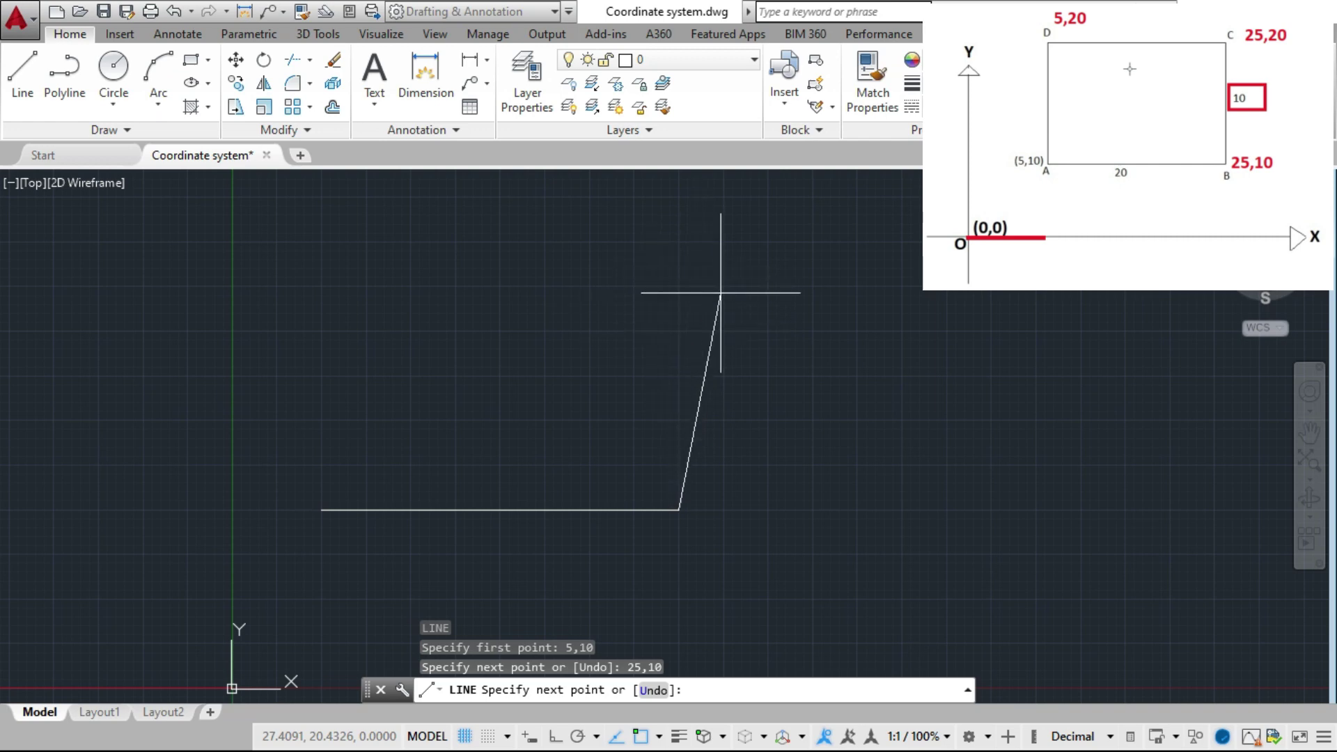
pyautogui.write('25')
pyautogui.write(',')
pyautogui.write('2')
pyautogui.write('0')
pyautogui.press('Return')
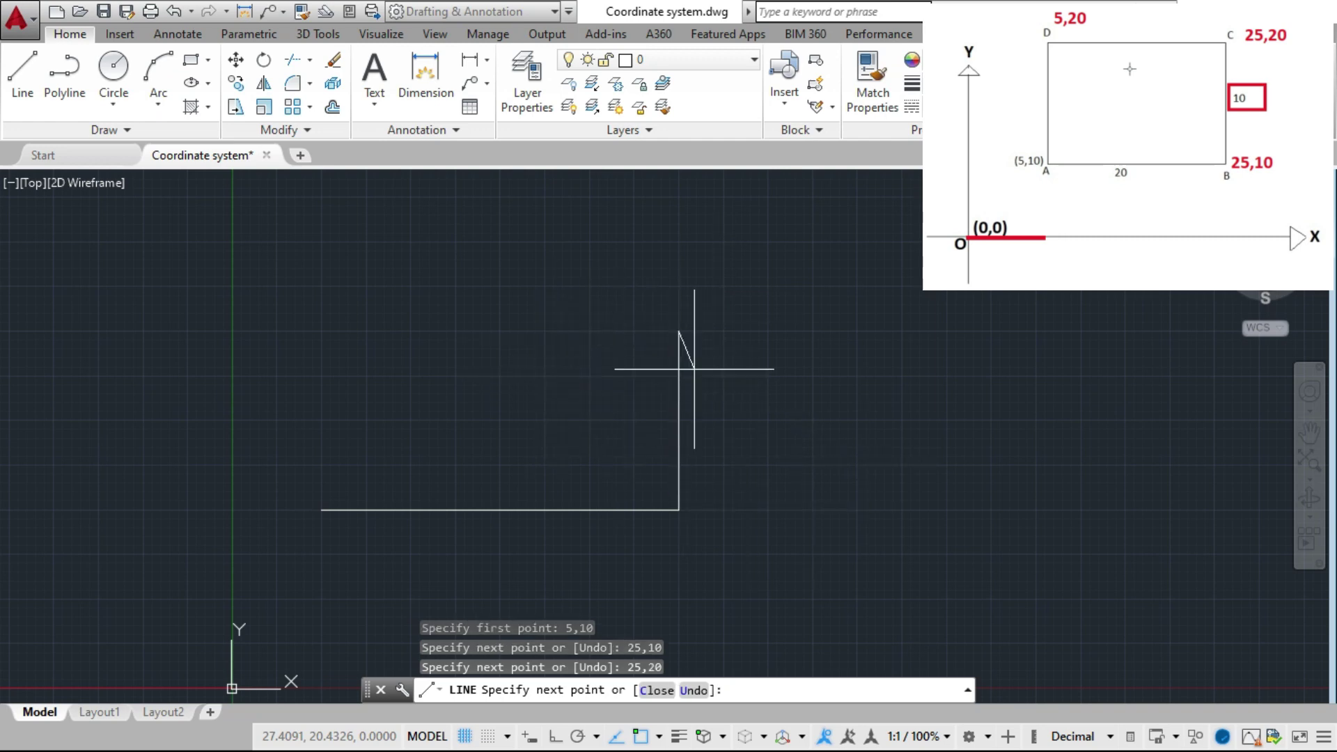
# Draw the top edge to 5,20 and the left edge back to 5,10, then end LINE.
pyautogui.moveTo(537, 411); pyautogui.dragTo(650, 404, button='middle')
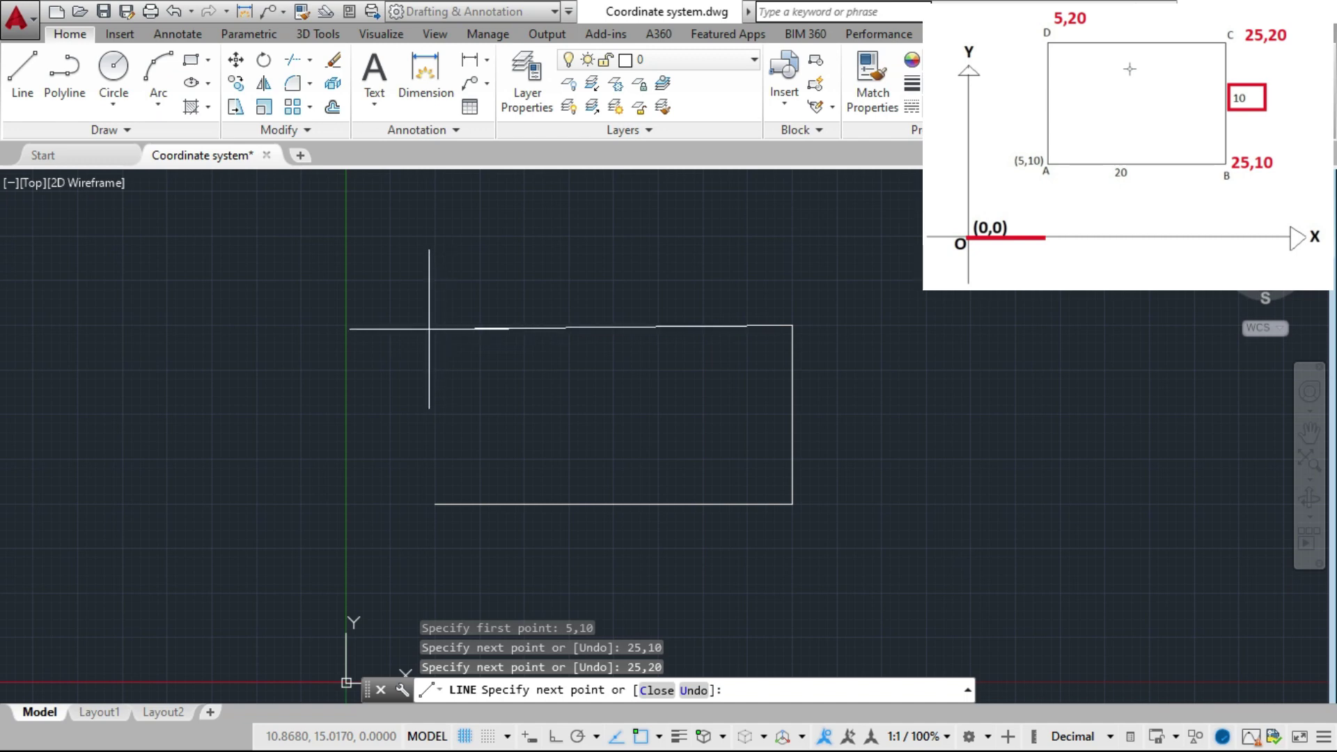
pyautogui.write('5,')
pyautogui.write('20')
pyautogui.press('Return')
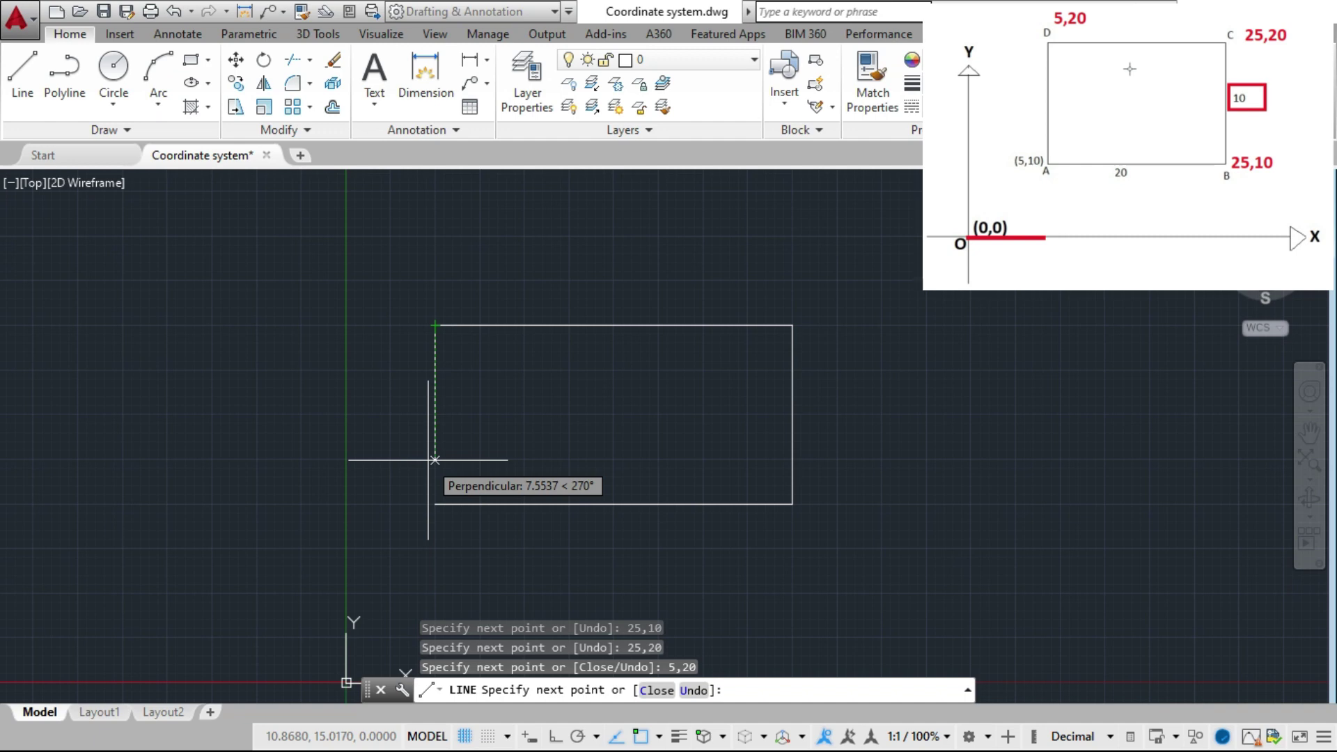
pyautogui.write('5,')
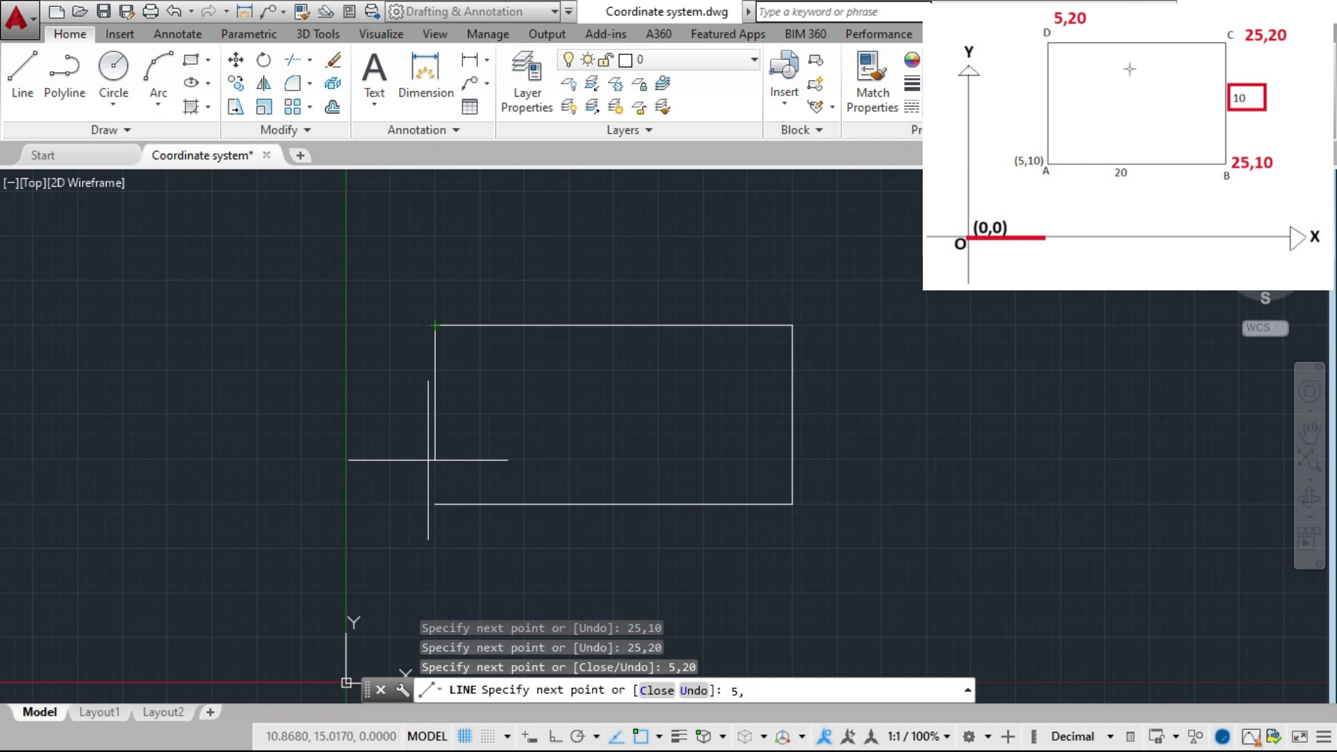
pyautogui.write('10')
pyautogui.press('Return')
pyautogui.press('Return')
pyautogui.press('Escape')
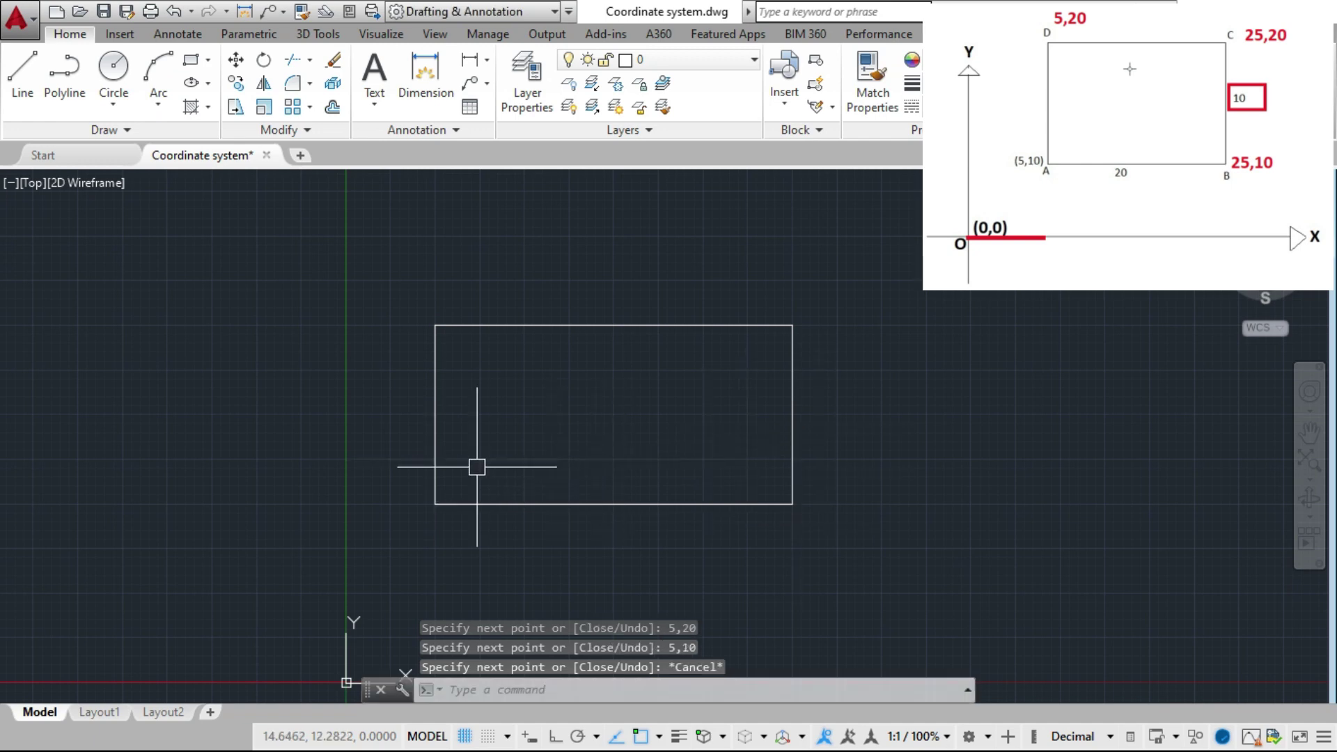
pyautogui.scroll(-1, 457, 406)
pyautogui.scroll(1, 475, 410)
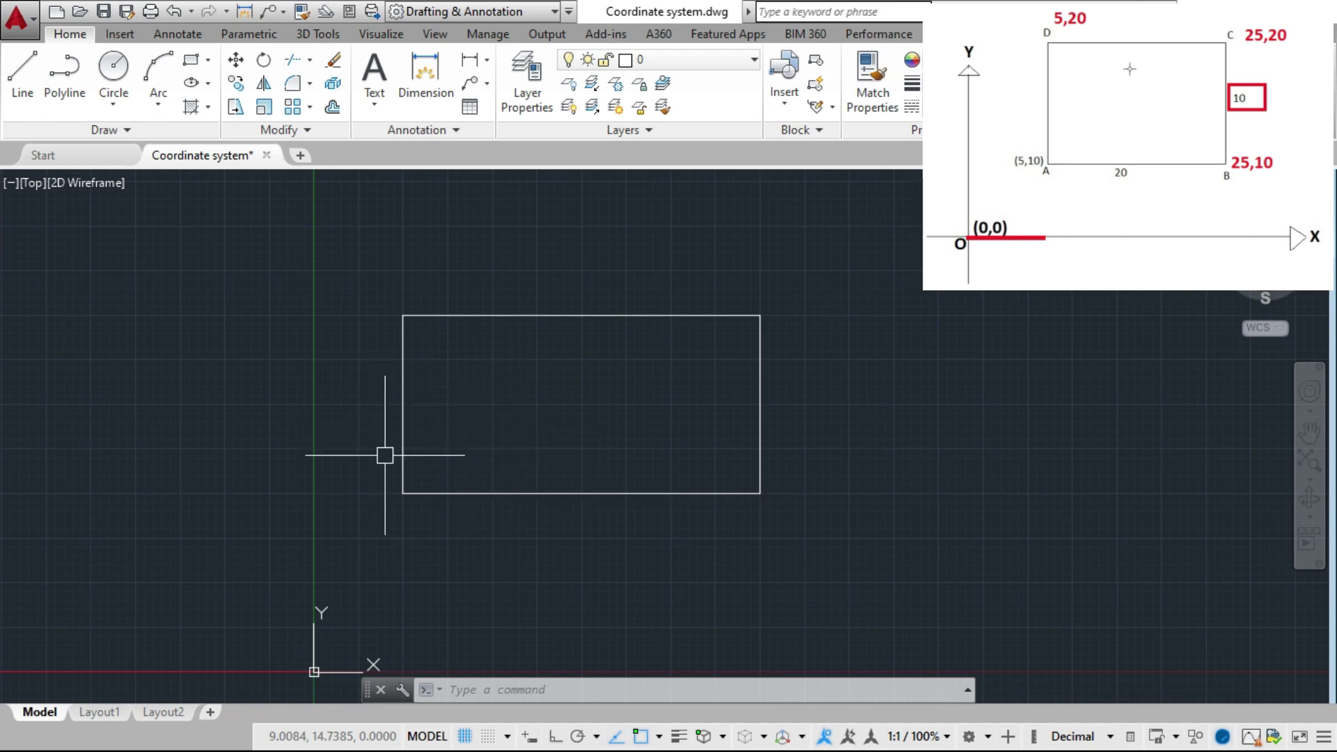
# Add a 20.0000 linear dimension below the rectangle's bottom edge.
pyautogui.click(476, 68)
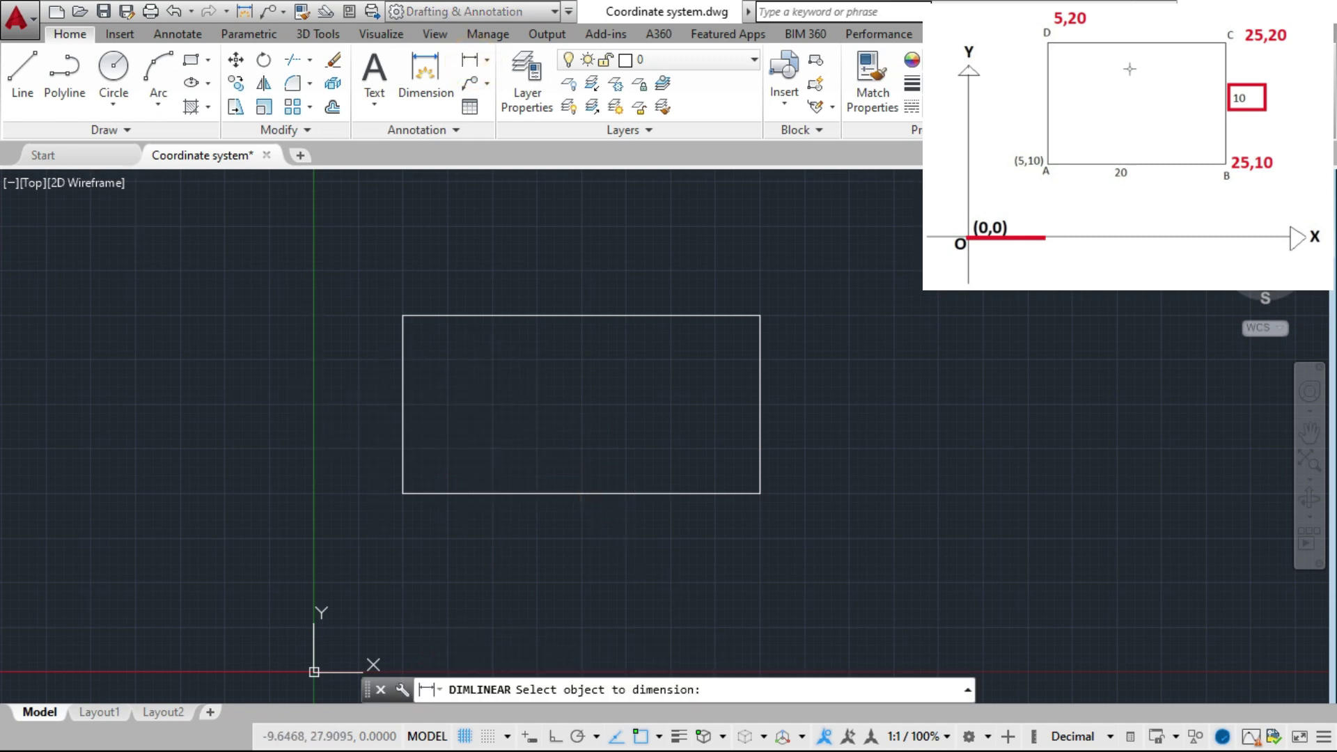
pyautogui.click(579, 533)
pyautogui.scroll(3, 579, 529)
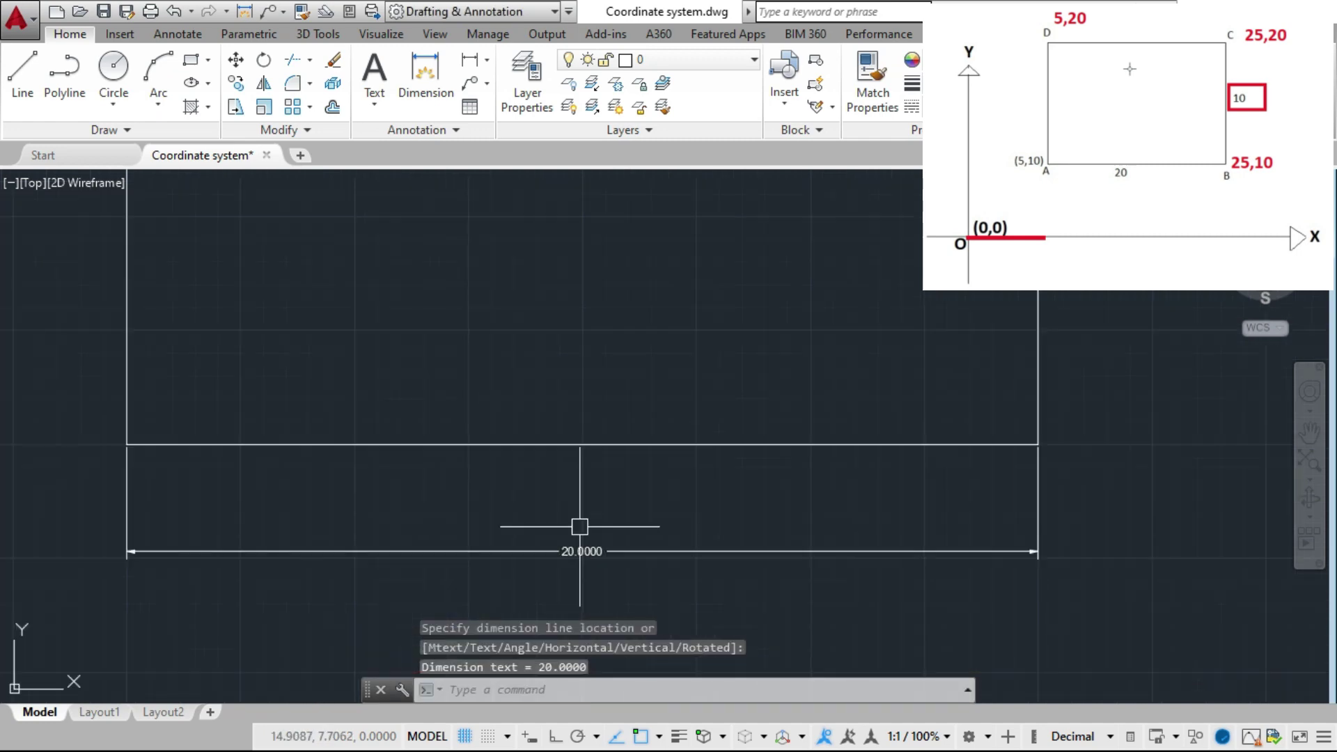
pyautogui.scroll(2, 579, 526)
pyautogui.scroll(-2, 577, 540)
pyautogui.scroll(-2, 563, 537)
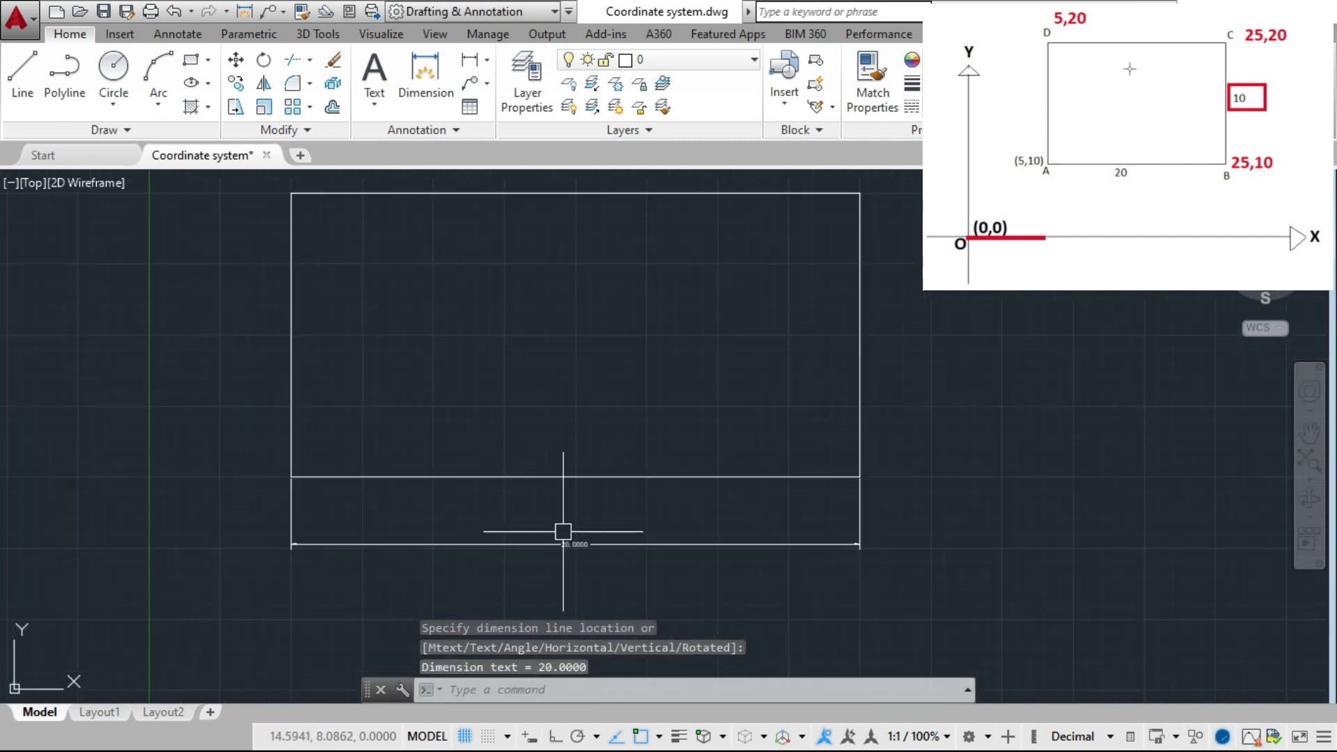
pyautogui.click(563, 544)
# Begin a linear dimension on the right edge, then cancel it.
pyautogui.press('Return')
pyautogui.click(859, 329)
pyautogui.scroll(1, 886, 400)
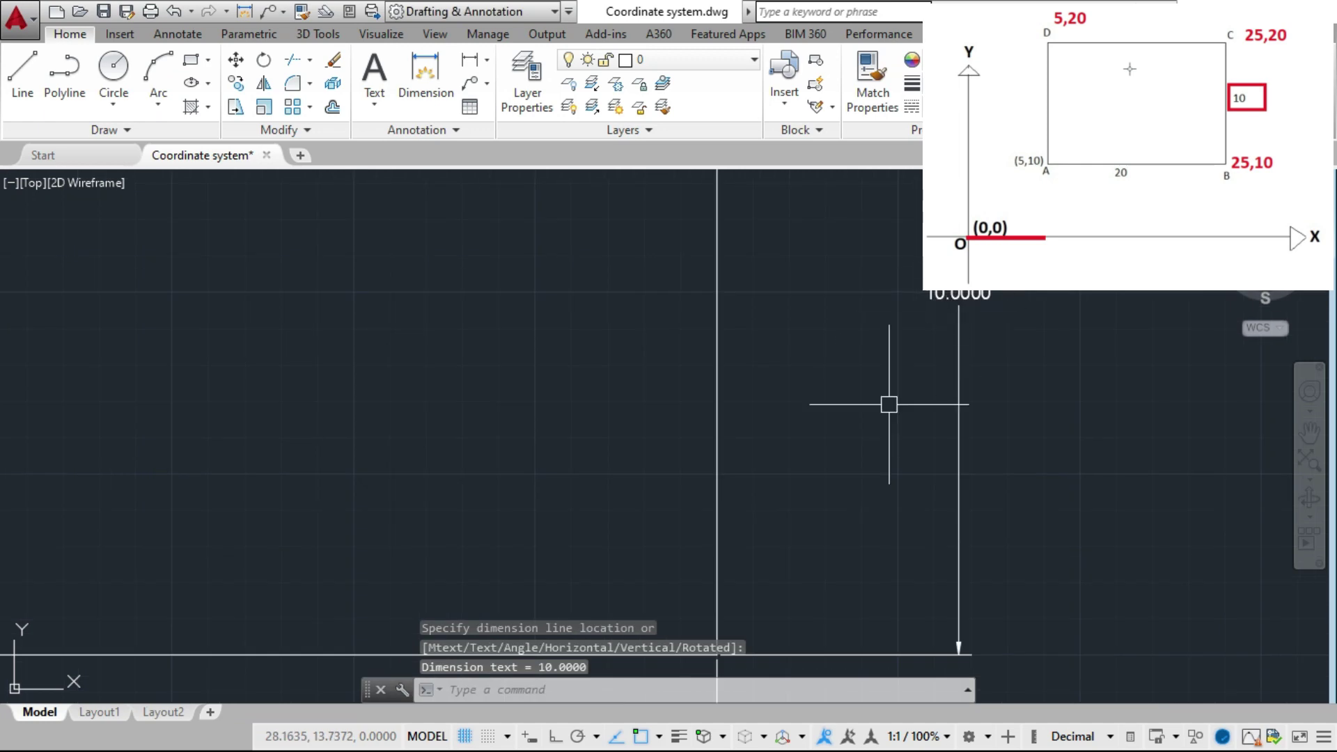
pyautogui.scroll(1, 932, 418)
pyautogui.press('Escape')
pyautogui.press('Delete')
pyautogui.scroll(-2, 630, 582)
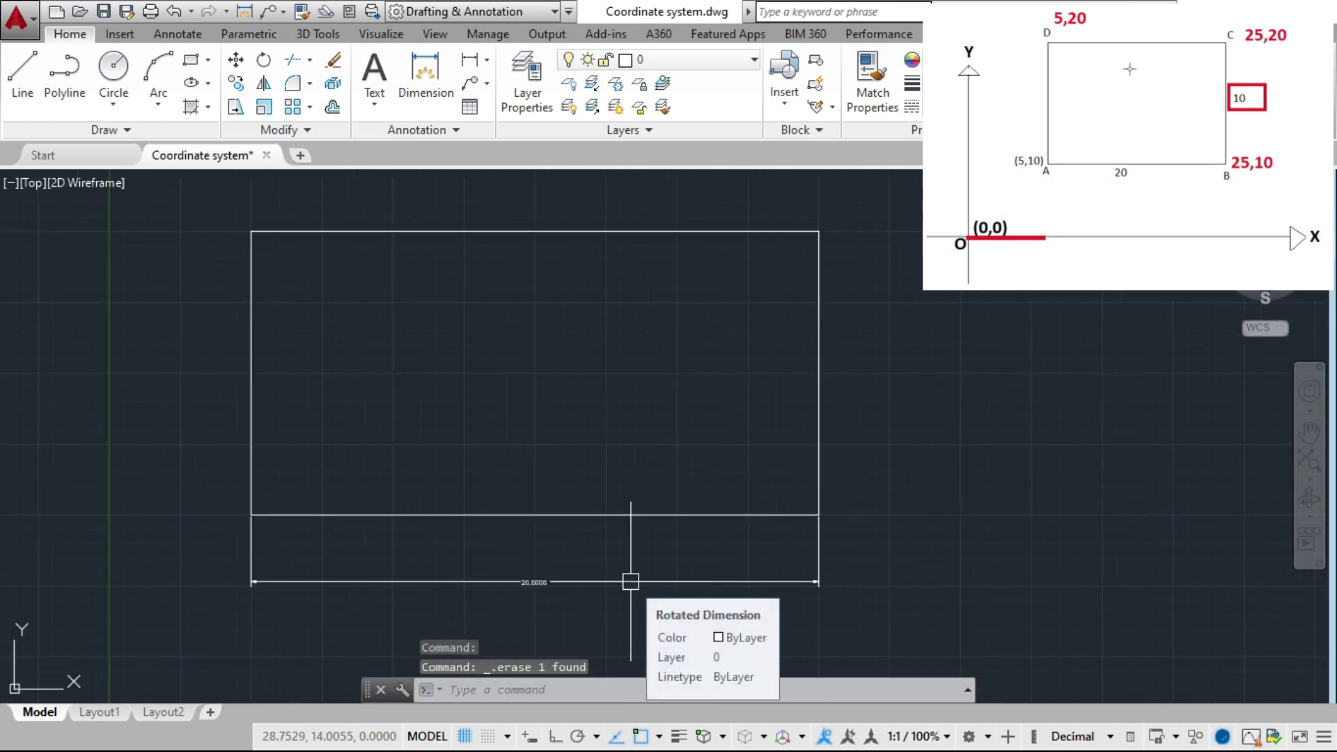
# Remove the 20.0000 dimension and the rectangle, then switch to the presentation.
pyautogui.click(630, 582)
pyautogui.press('Delete')
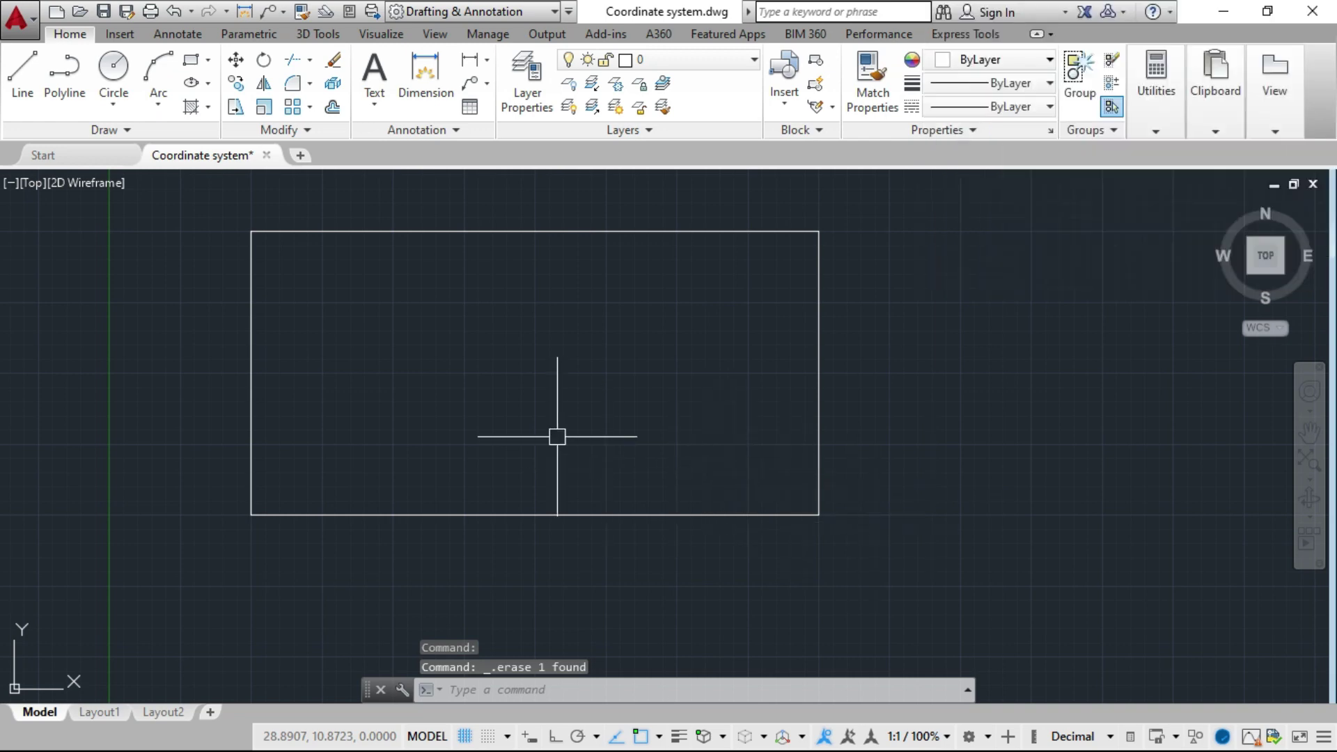
pyautogui.moveTo(555, 432); pyautogui.dragTo(559, 473, button='middle')
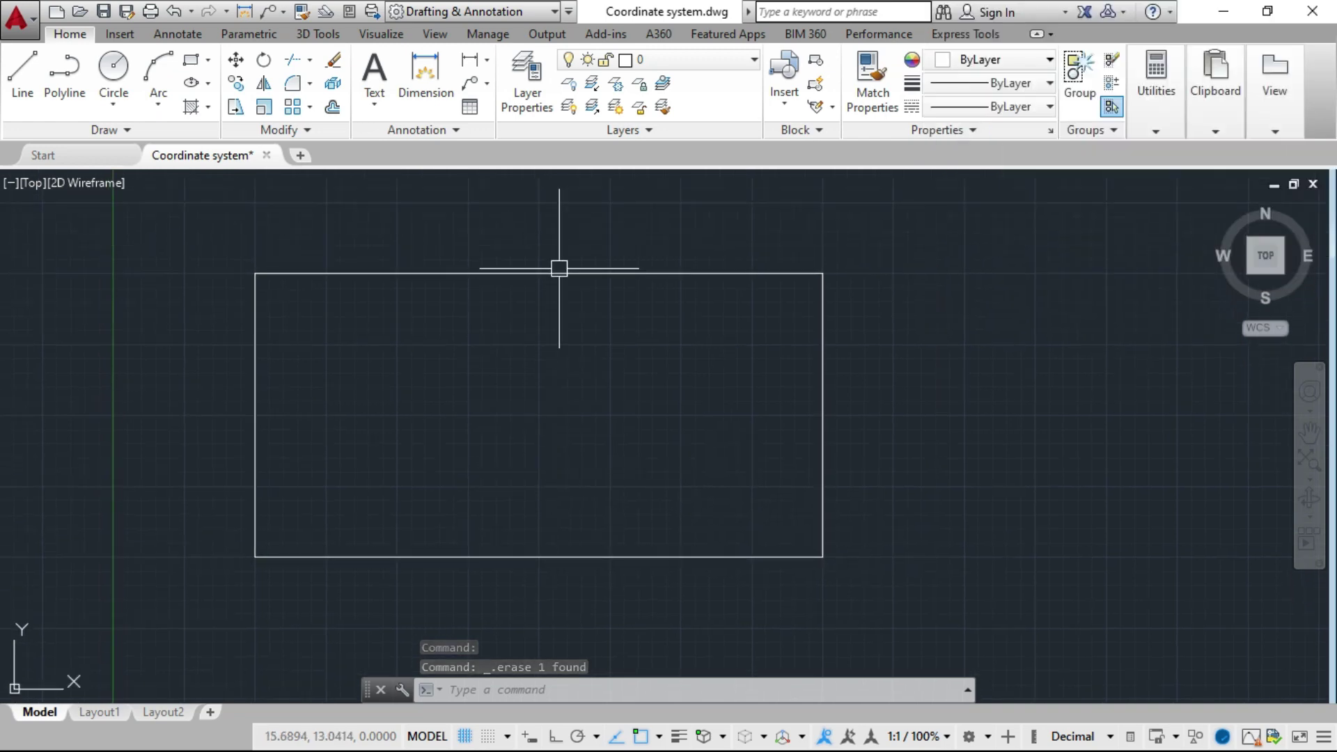
pyautogui.moveTo(562, 274)
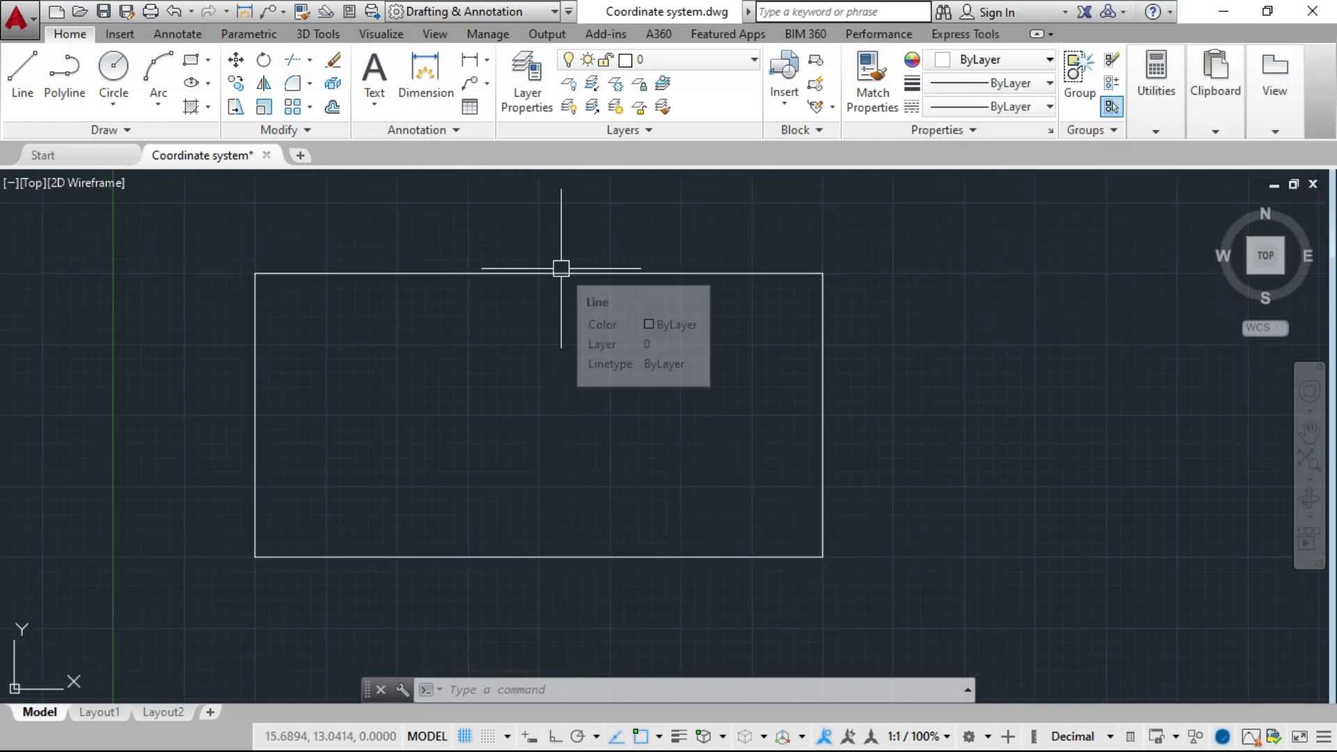
pyautogui.hotkey('ctrl', 'z')
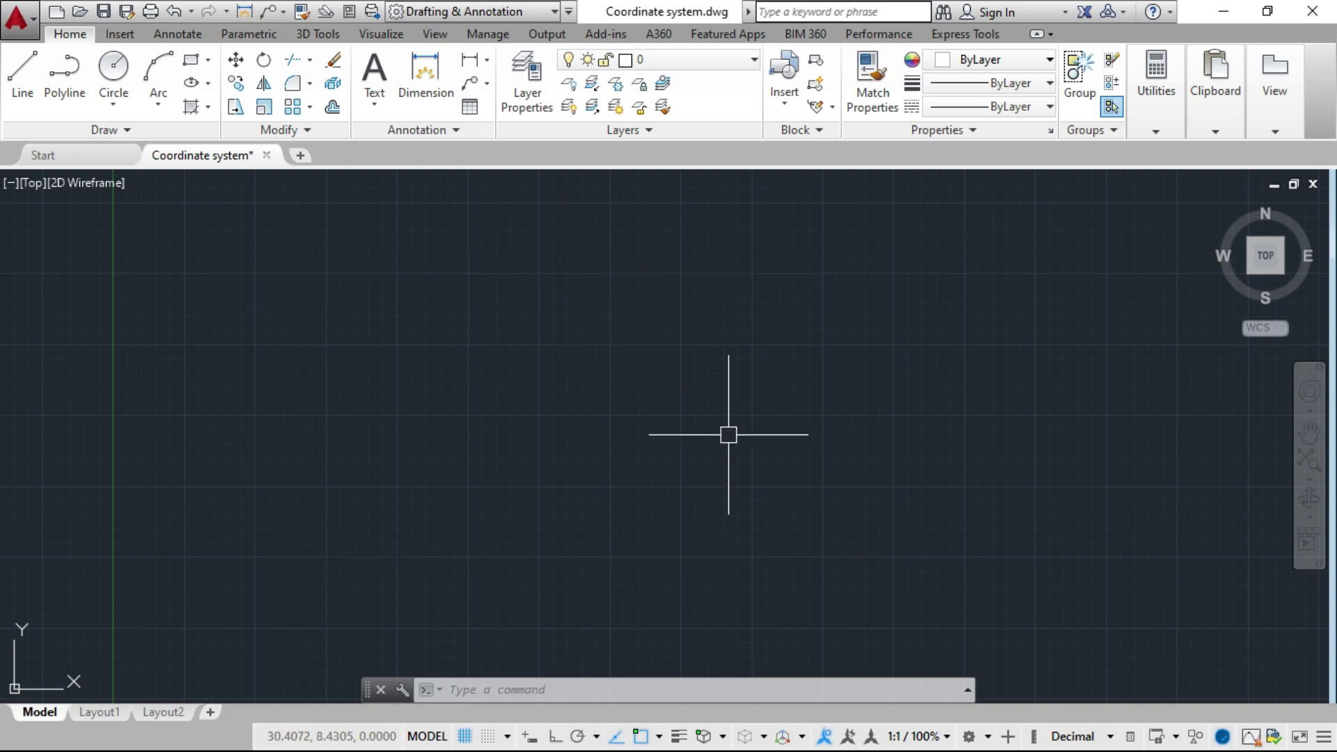
pyautogui.press('super')
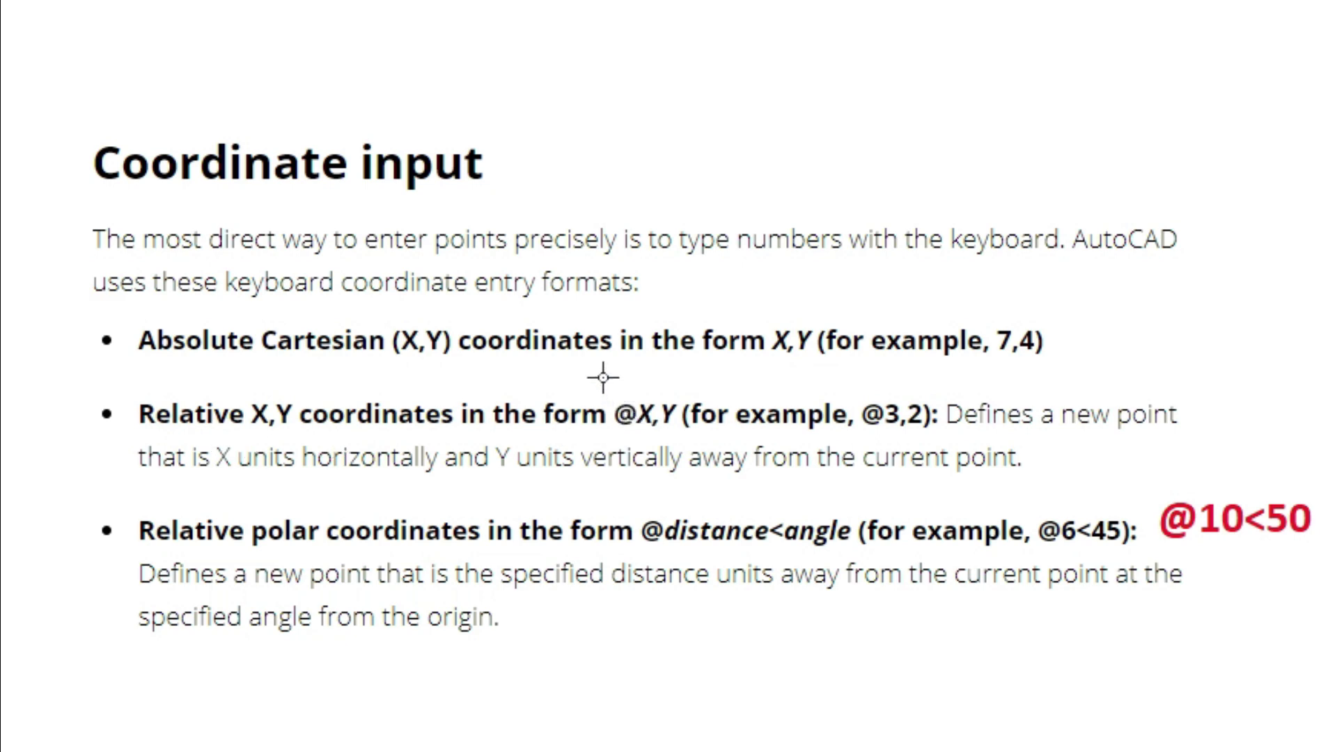
# Outline the @X,Y example, Relative X,Y and Absolute Cartesian bullets in red, erasing each.
pyautogui.moveTo(597, 382); pyautogui.dragTo(962, 444)
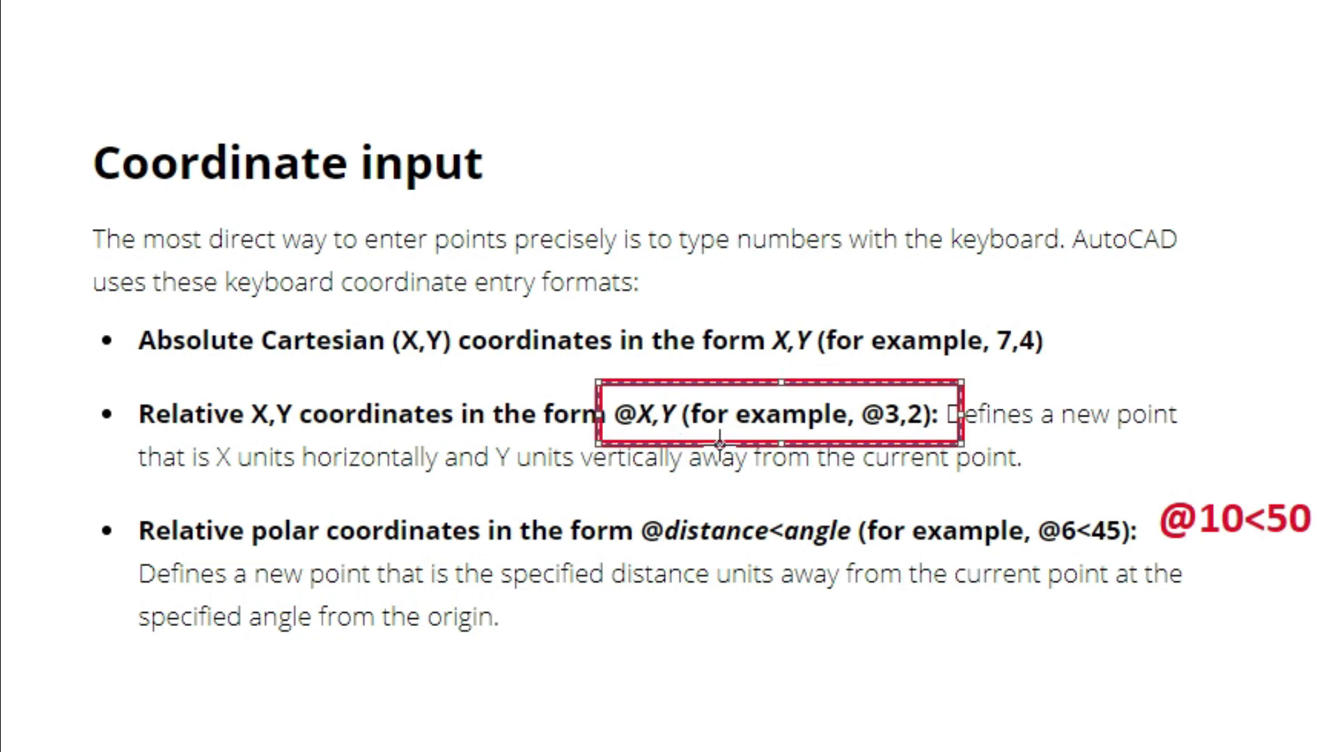
pyautogui.press('Delete')
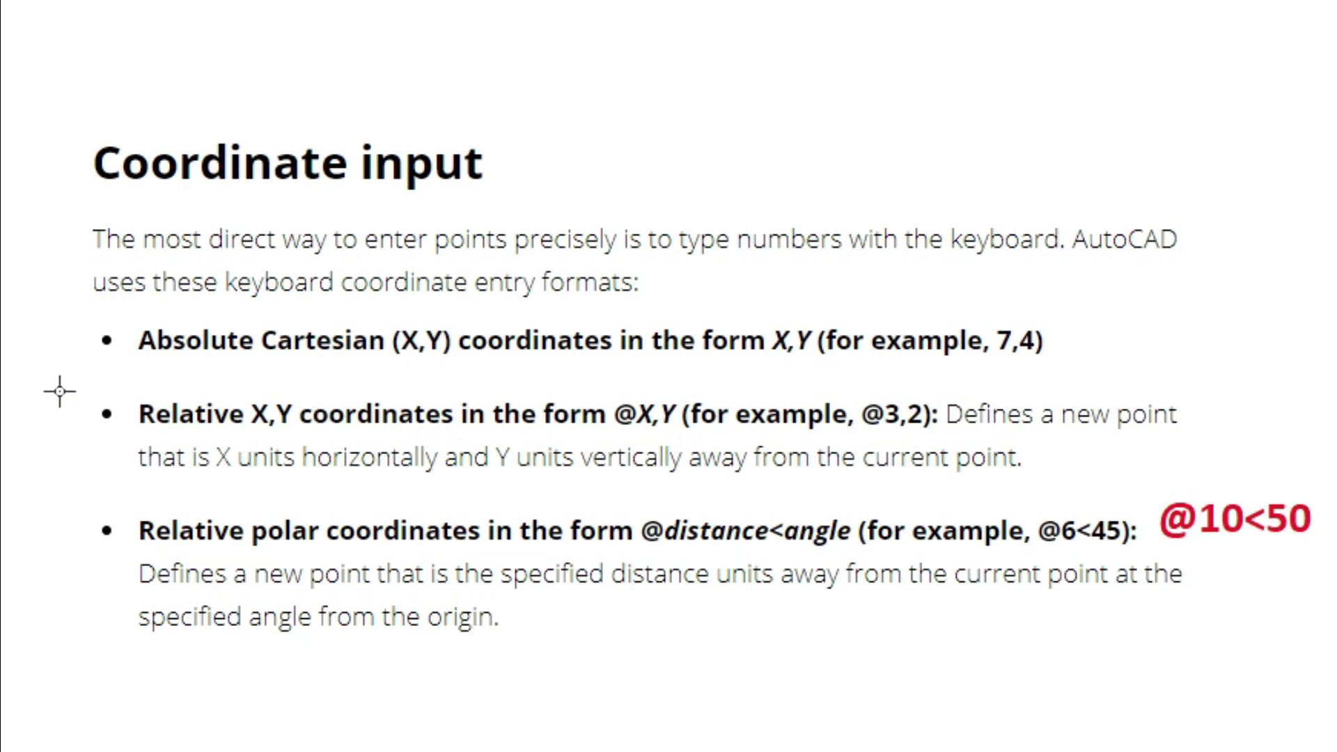
pyautogui.moveTo(113, 390); pyautogui.dragTo(557, 440)
pyautogui.press('Delete')
pyautogui.moveTo(131, 317); pyautogui.dragTo(588, 370)
pyautogui.moveTo(124, 396)
pyautogui.mouseDown()
pyautogui.moveTo(258, 436)
pyautogui.moveTo(968, 435)
pyautogui.mouseUp()
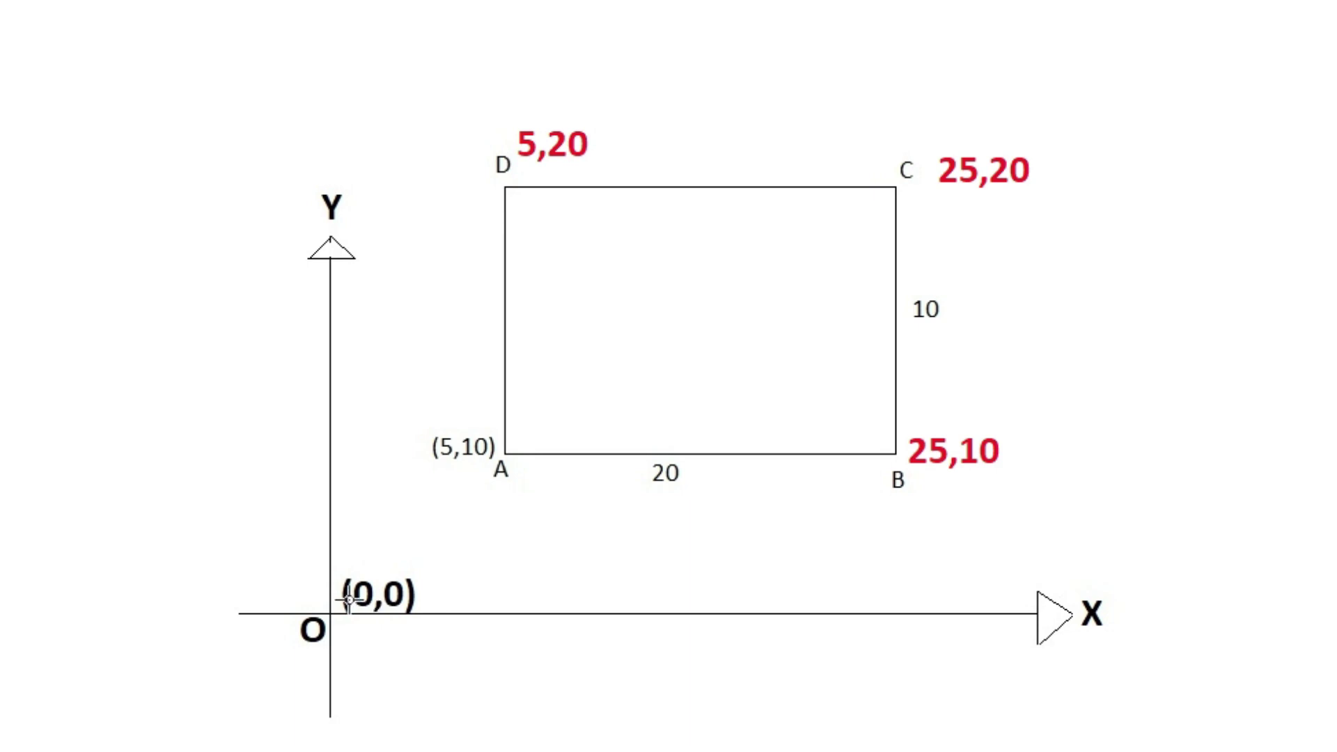
pyautogui.moveTo(252, 555); pyautogui.dragTo(488, 696)
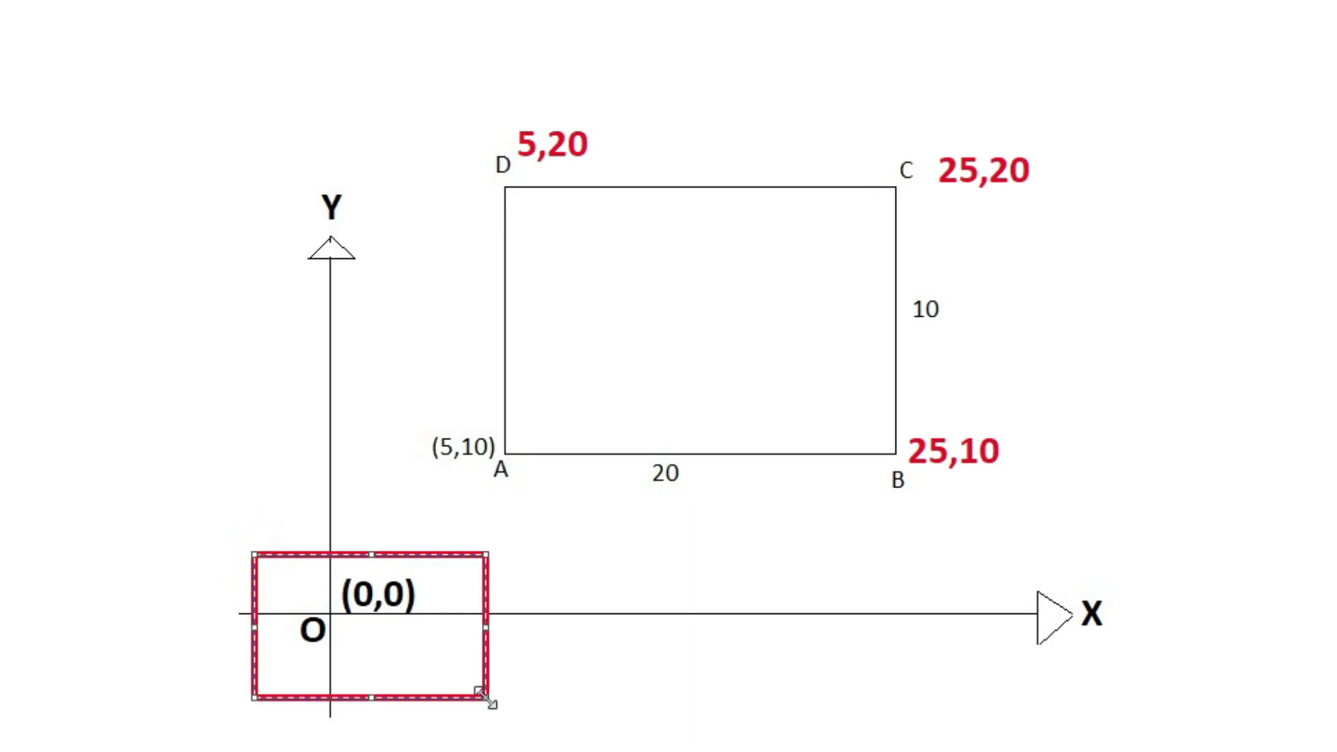
pyautogui.hotkey('ctrl', 'z')
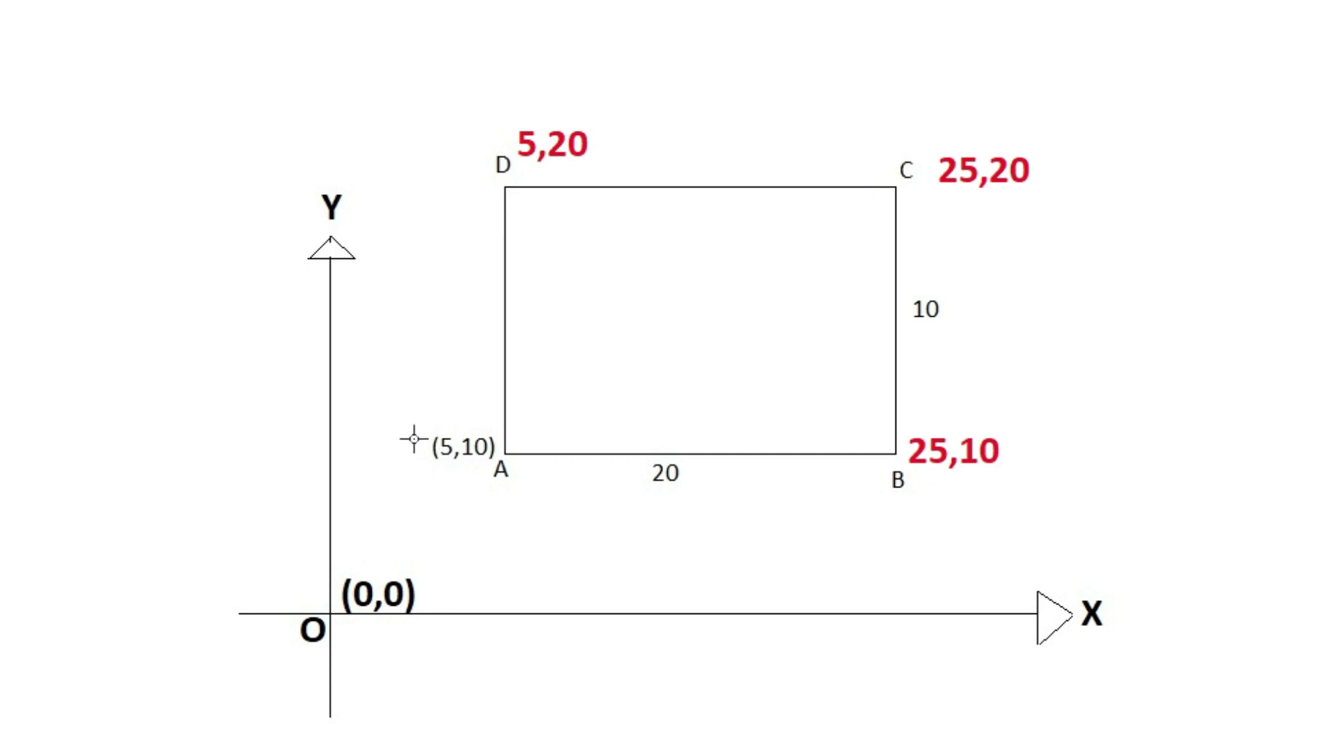
pyautogui.moveTo(399, 397); pyautogui.dragTo(577, 514)
pyautogui.hotkey('ctrl', 'z')
pyautogui.moveTo(392, 403); pyautogui.dragTo(573, 507)
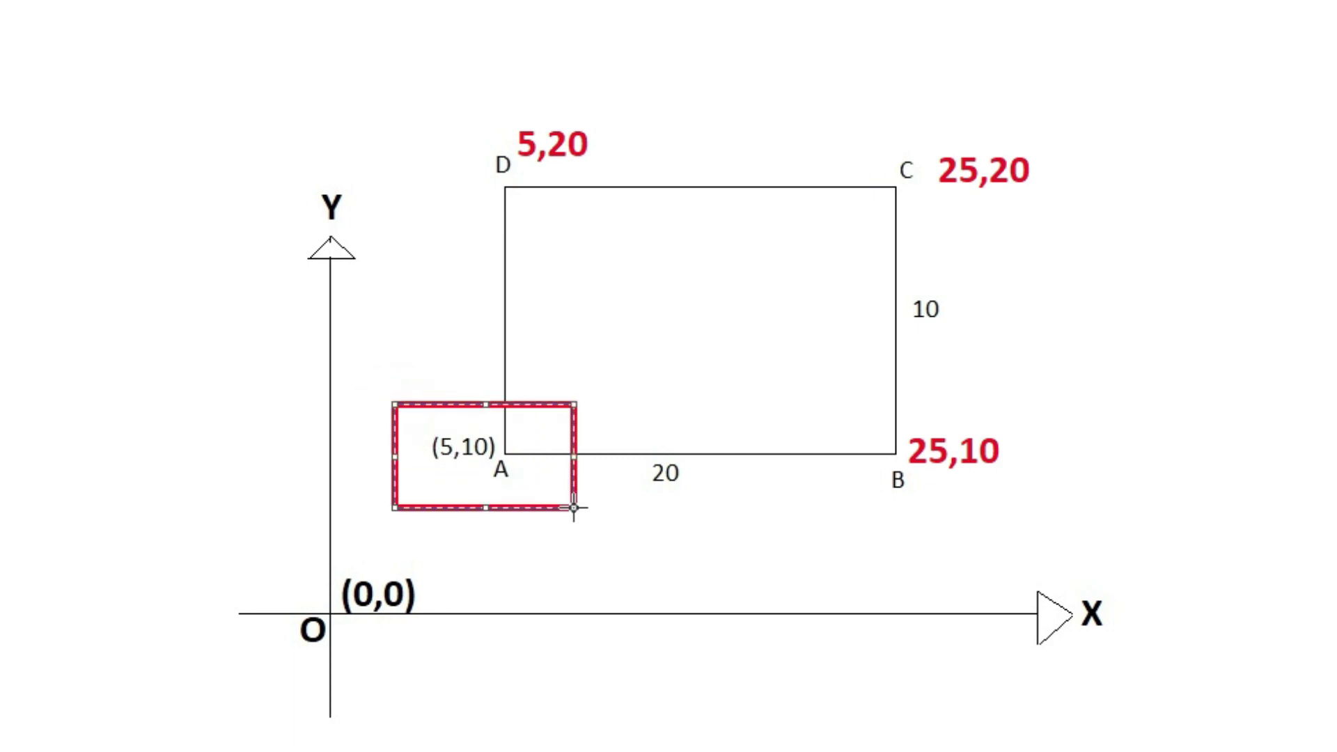
pyautogui.hotkey('ctrl', 'z')
pyautogui.moveTo(388, 394); pyautogui.dragTo(572, 530)
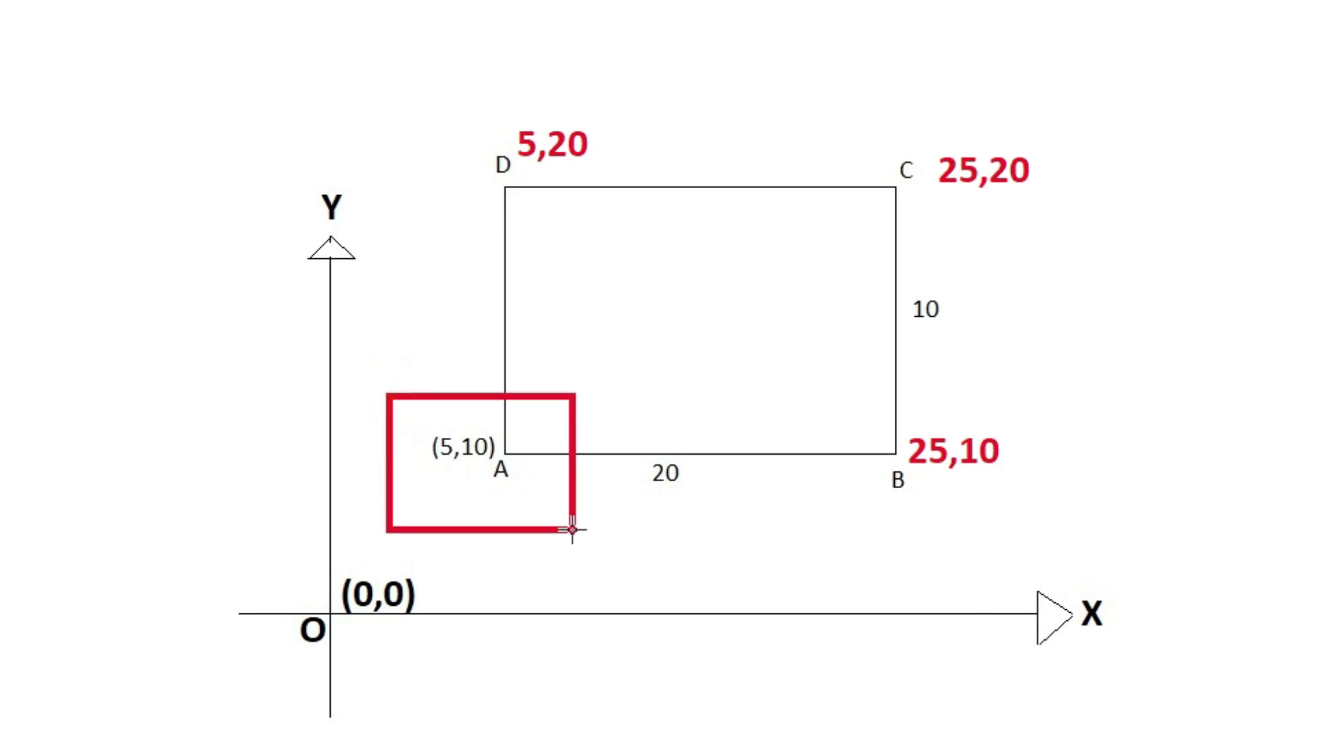
pyautogui.hotkey('ctrl', 'z')
pyautogui.moveTo(400, 398); pyautogui.dragTo(558, 532)
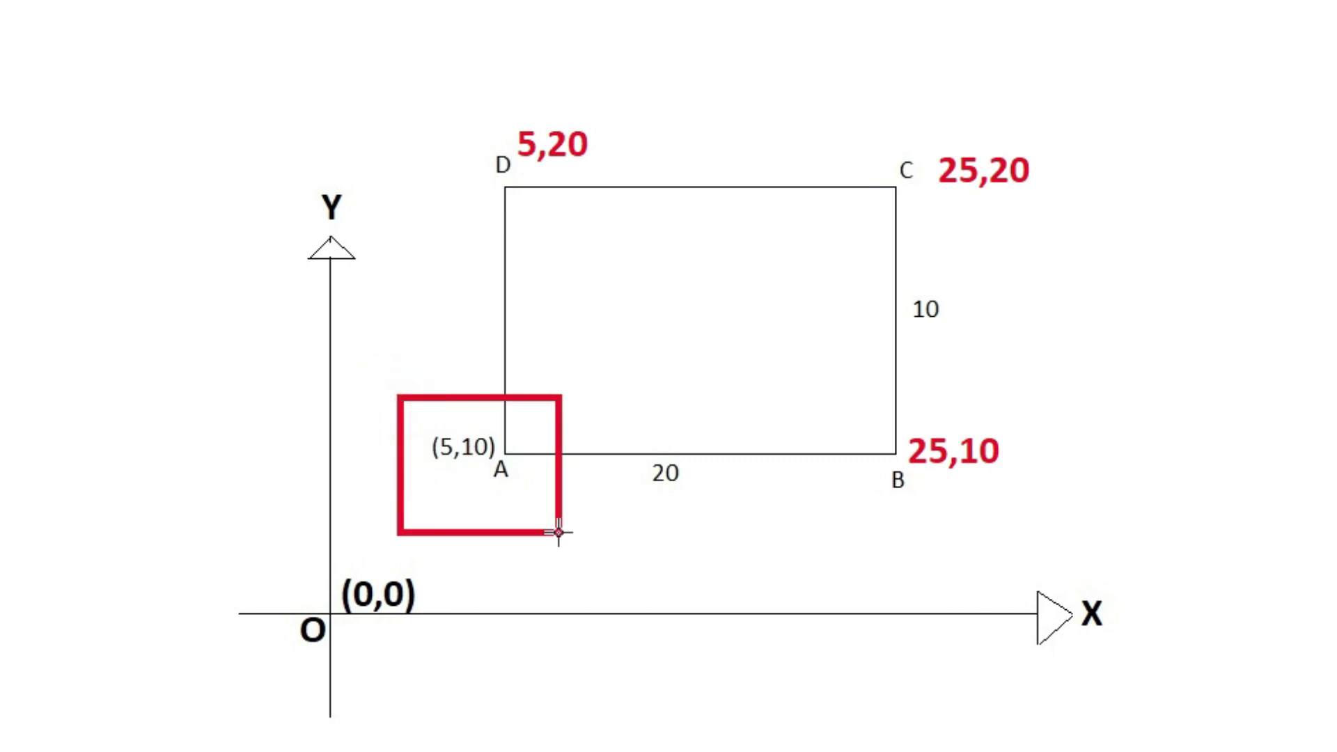
pyautogui.hotkey('ctrl', 'z')
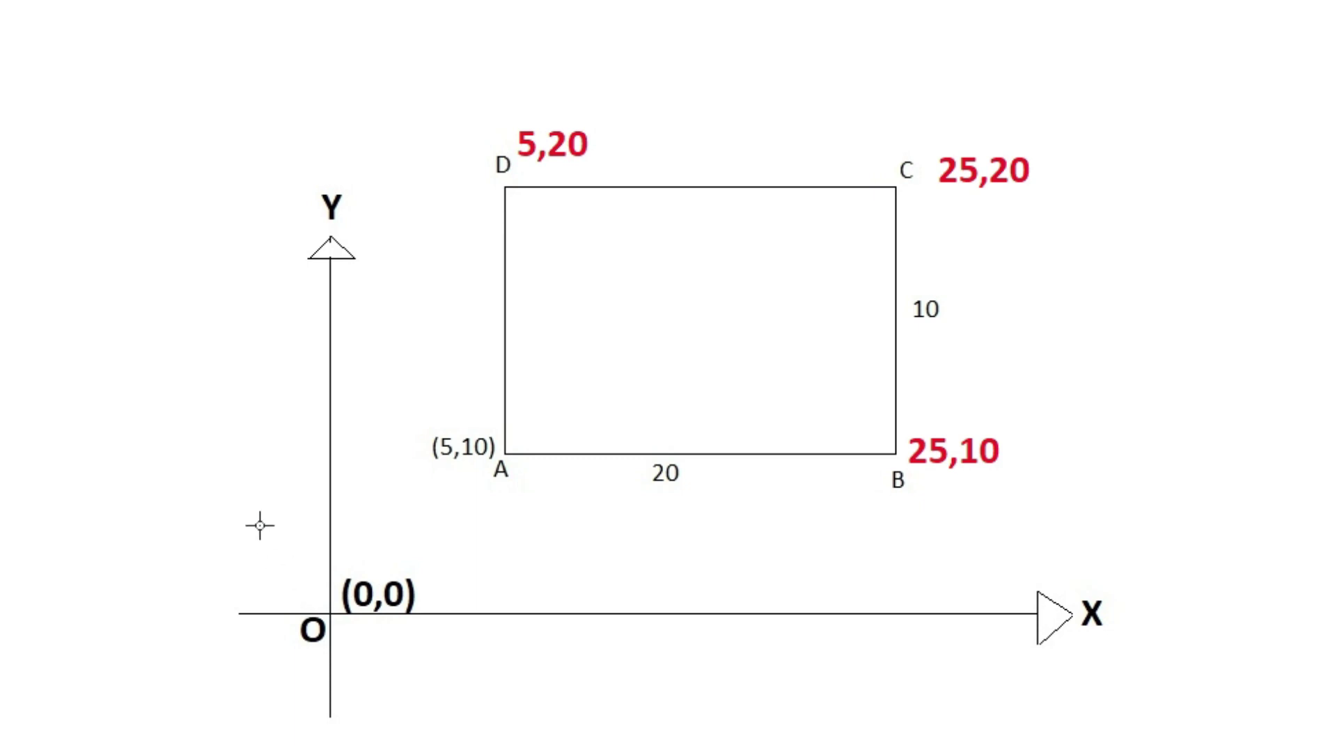
pyautogui.moveTo(260, 526)
pyautogui.mouseDown()
pyautogui.moveTo(492, 678)
pyautogui.moveTo(469, 699)
pyautogui.mouseUp()
pyautogui.moveTo(401, 389); pyautogui.dragTo(540, 522)
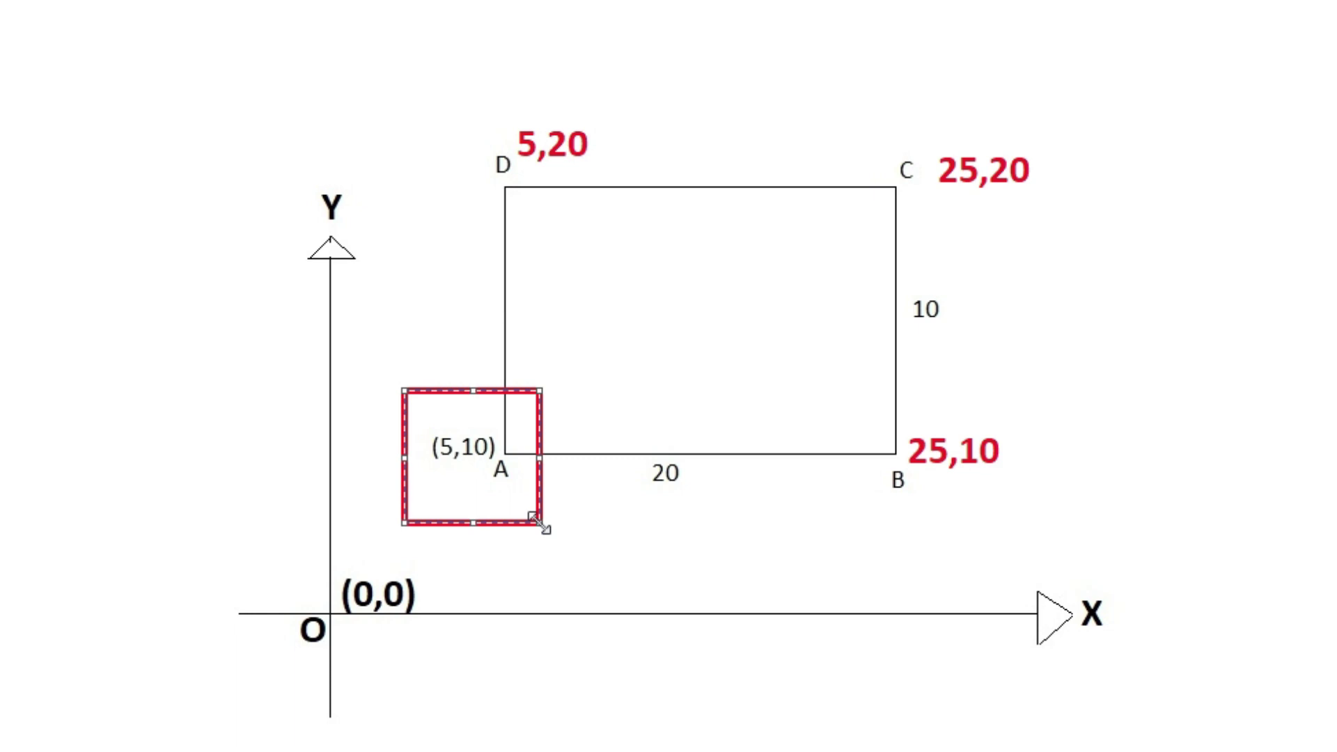
pyautogui.moveTo(413, 404)
pyautogui.mouseDown()
pyautogui.moveTo(484, 487)
pyautogui.moveTo(554, 496)
pyautogui.mouseUp()
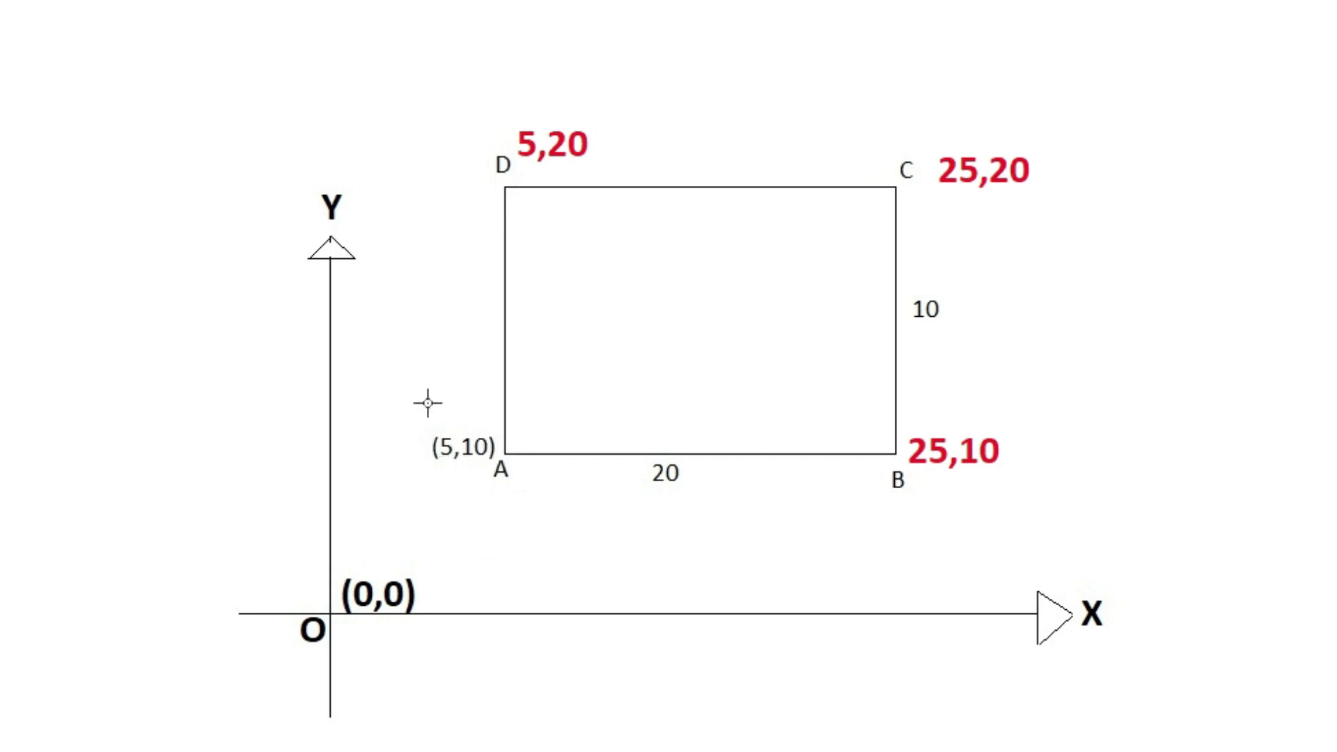
pyautogui.moveTo(404, 401); pyautogui.dragTo(559, 510)
pyautogui.moveTo(839, 392); pyautogui.dragTo(1036, 536)
pyautogui.moveTo(506, 343); pyautogui.dragTo(506, 437)
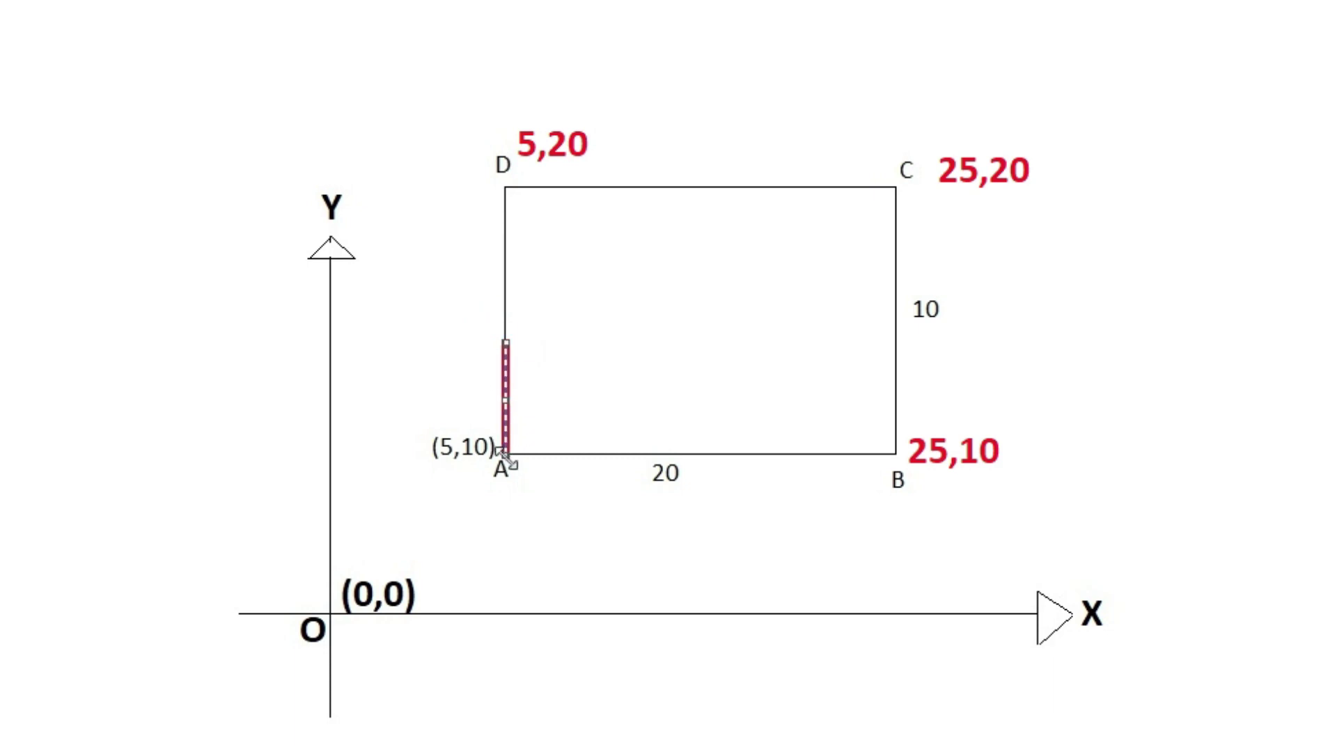
pyautogui.moveTo(506, 455); pyautogui.dragTo(611, 456)
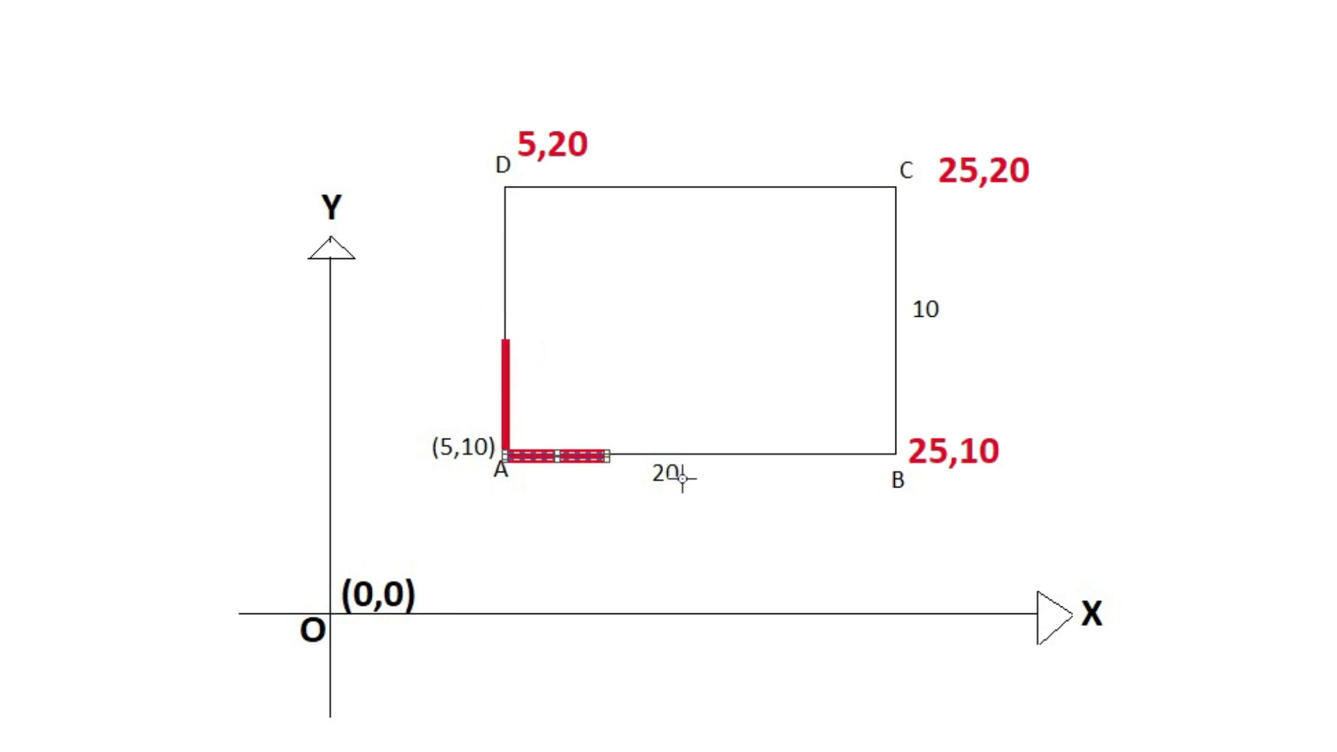
pyautogui.click(689, 400)
pyautogui.moveTo(848, 414)
pyautogui.mouseDown()
pyautogui.moveTo(1019, 503)
pyautogui.moveTo(1108, 511)
pyautogui.mouseUp()
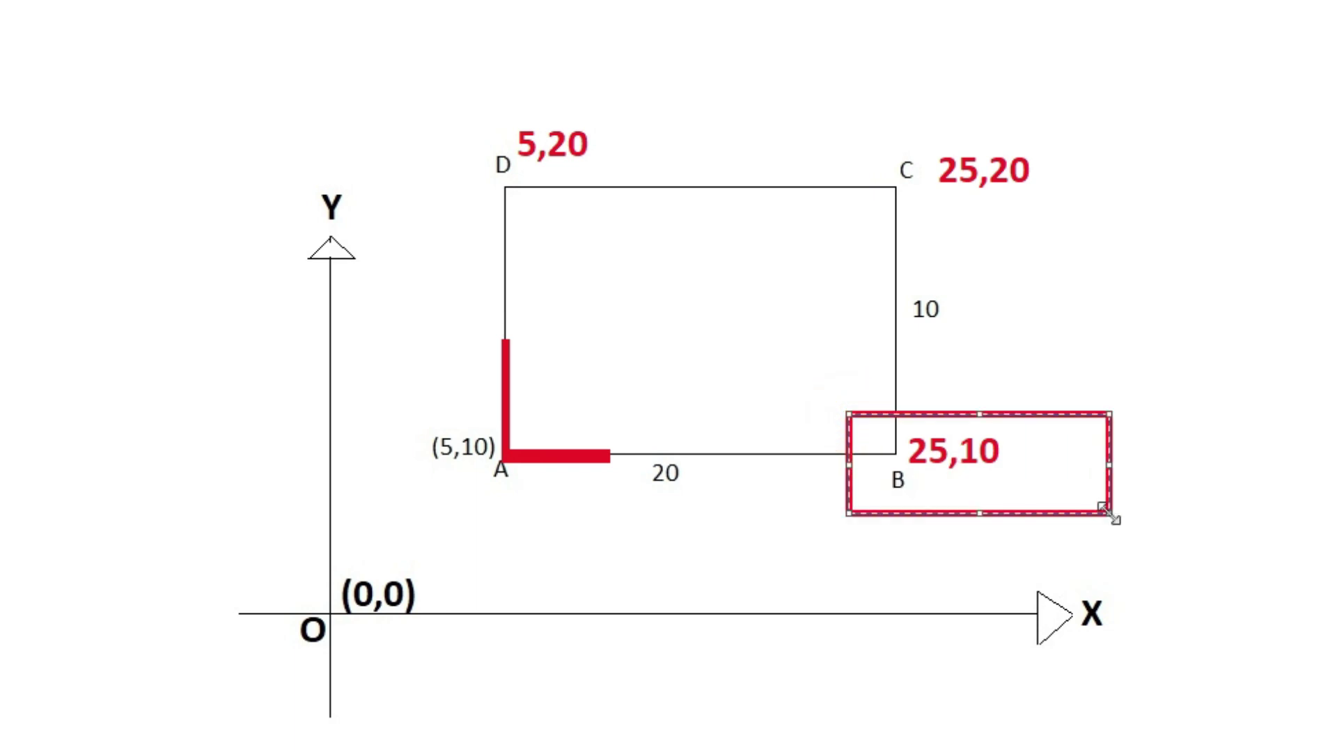
pyautogui.press('Delete')
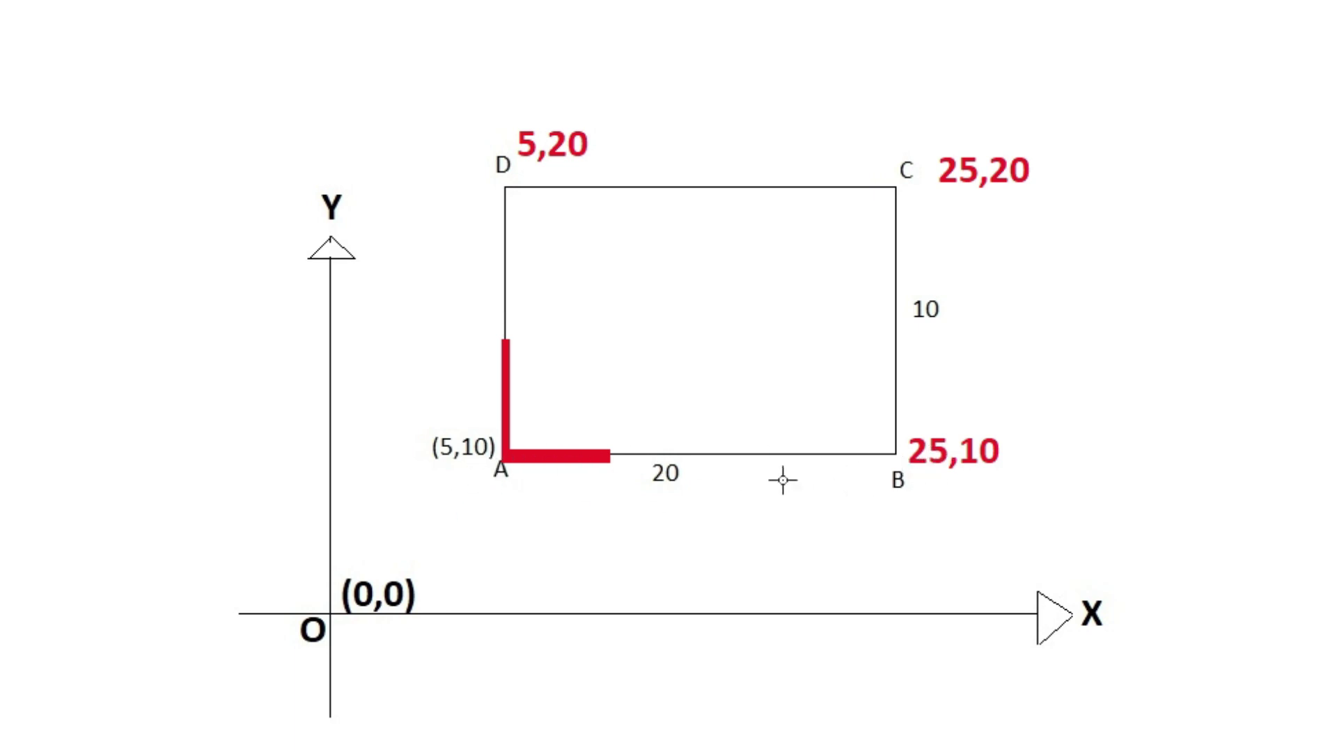
pyautogui.click(420, 305)
pyautogui.moveTo(420, 305); pyautogui.dragTo(626, 499)
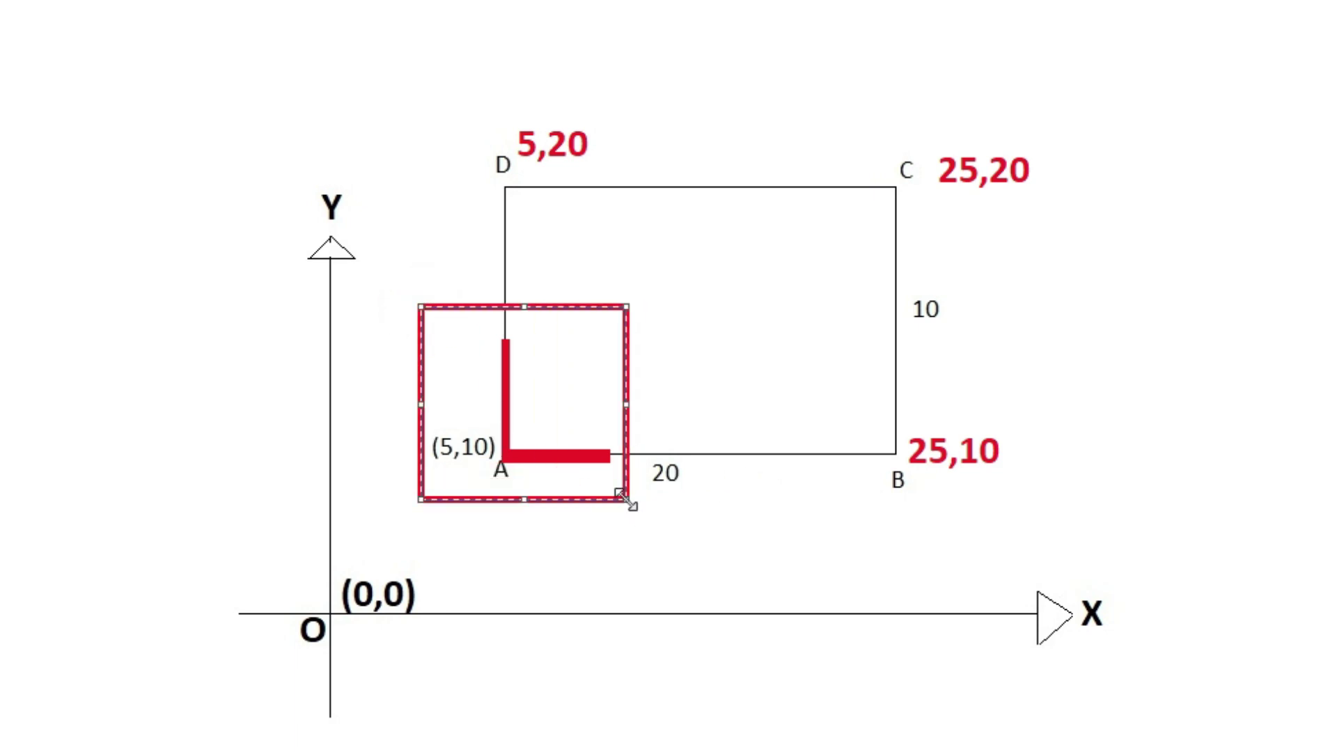
pyautogui.press('Delete')
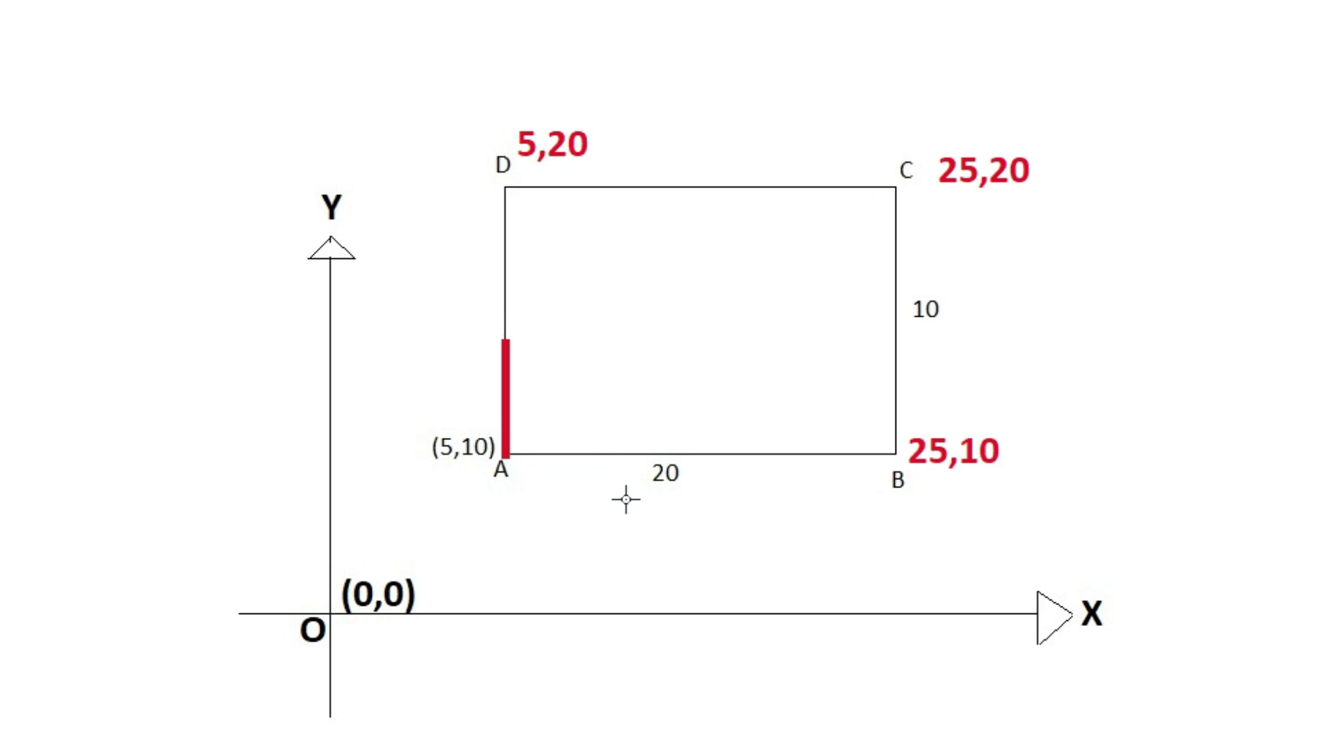
pyautogui.moveTo(469, 414); pyautogui.dragTo(530, 481)
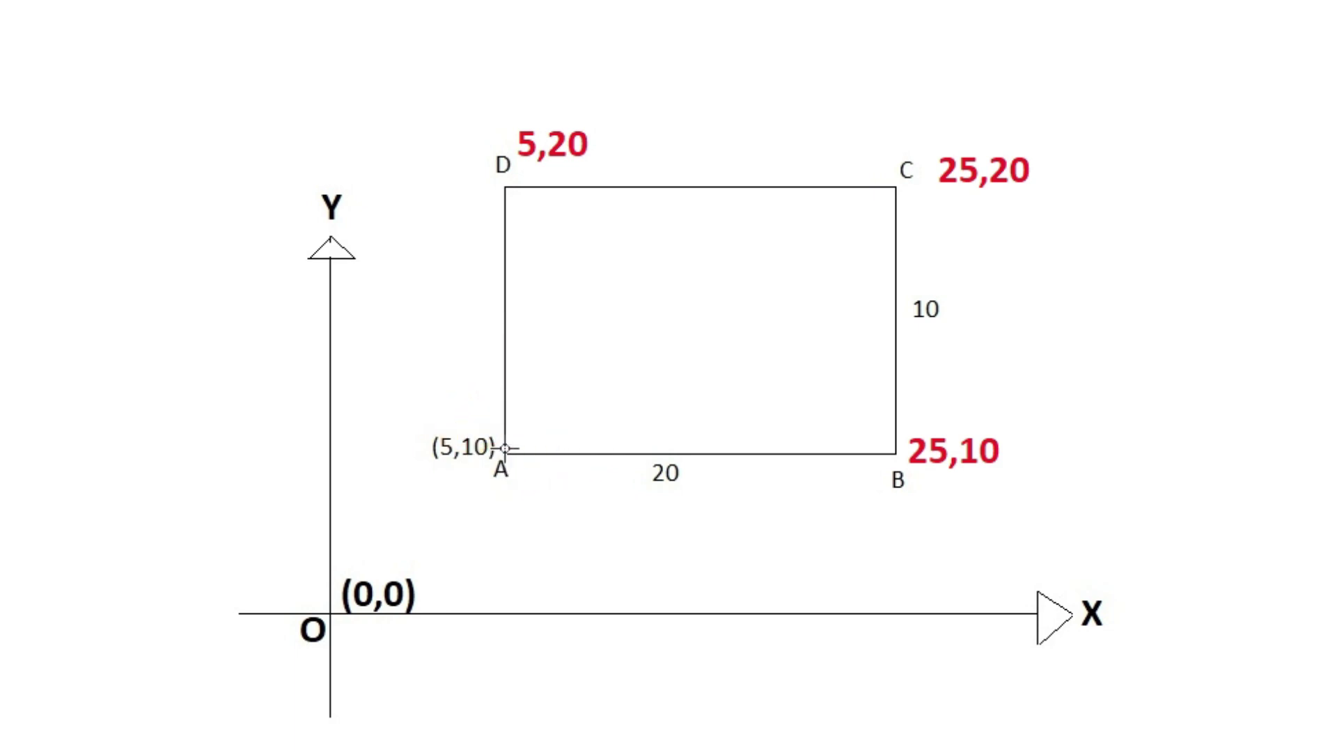
pyautogui.moveTo(505, 448); pyautogui.dragTo(899, 458)
pyautogui.moveTo(611, 436); pyautogui.dragTo(732, 505)
pyautogui.moveTo(813, 454)
pyautogui.mouseDown()
pyautogui.moveTo(817, 467)
pyautogui.moveTo(1049, 483)
pyautogui.moveTo(1066, 522)
pyautogui.mouseUp()
pyautogui.moveTo(833, 90); pyautogui.dragTo(1079, 227)
# Draw a red line right from corner B and a red stroke up side BC.
pyautogui.moveTo(894, 455); pyautogui.dragTo(1103, 452)
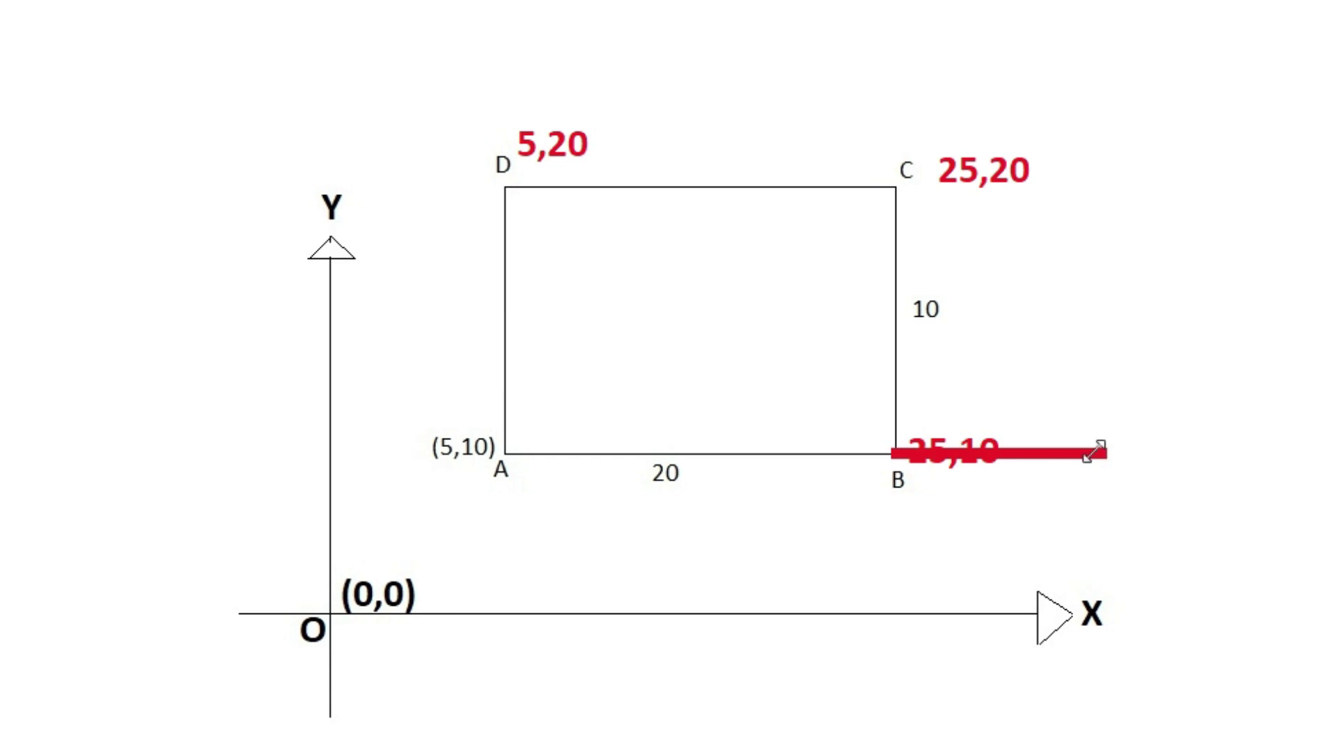
pyautogui.moveTo(897, 330); pyautogui.dragTo(897, 453)
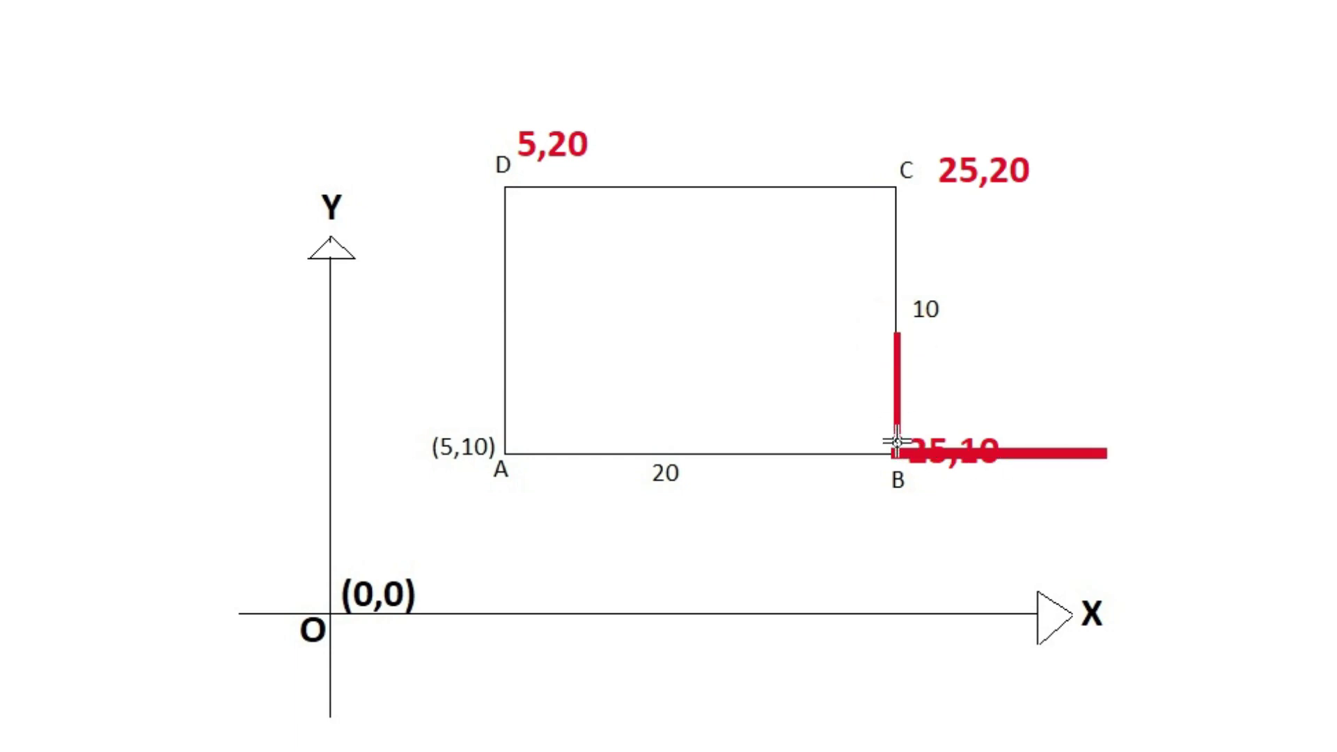
pyautogui.hotkey('ctrl', 'z')
pyautogui.moveTo(895, 329); pyautogui.dragTo(896, 453)
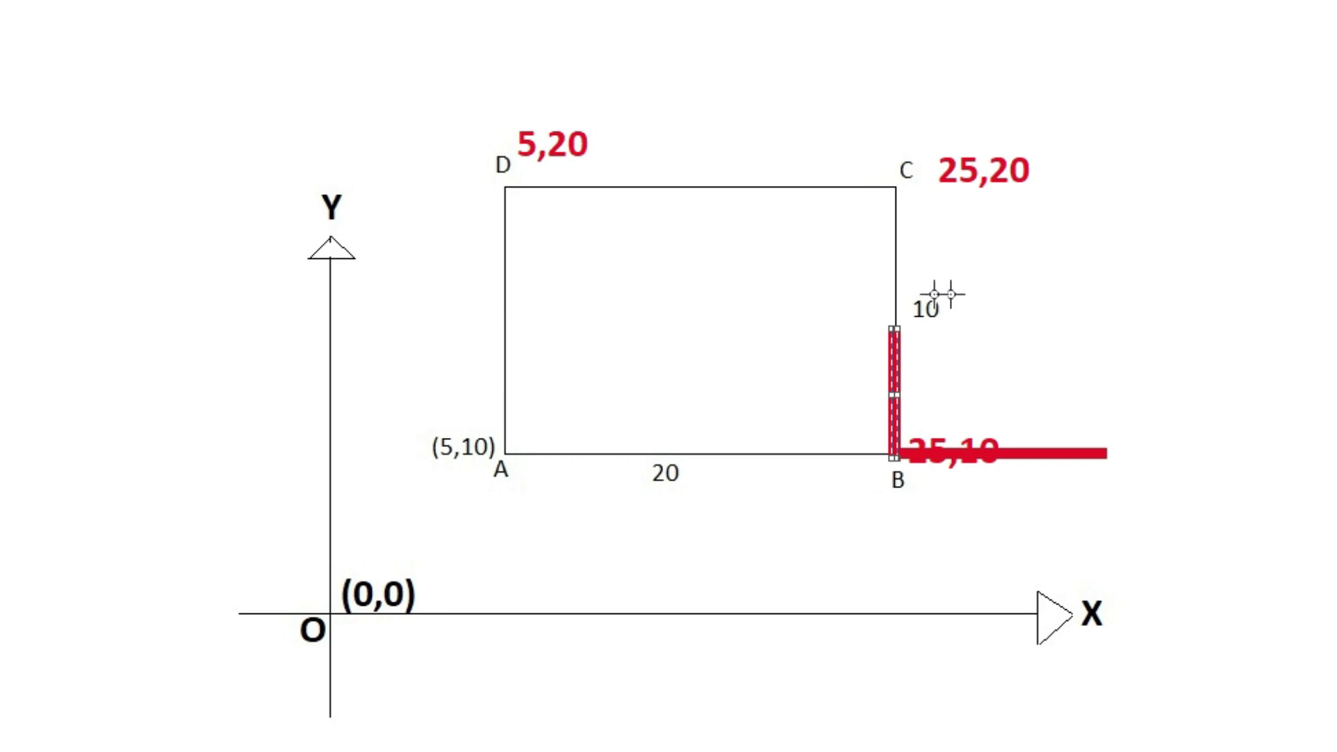
pyautogui.click(950, 334)
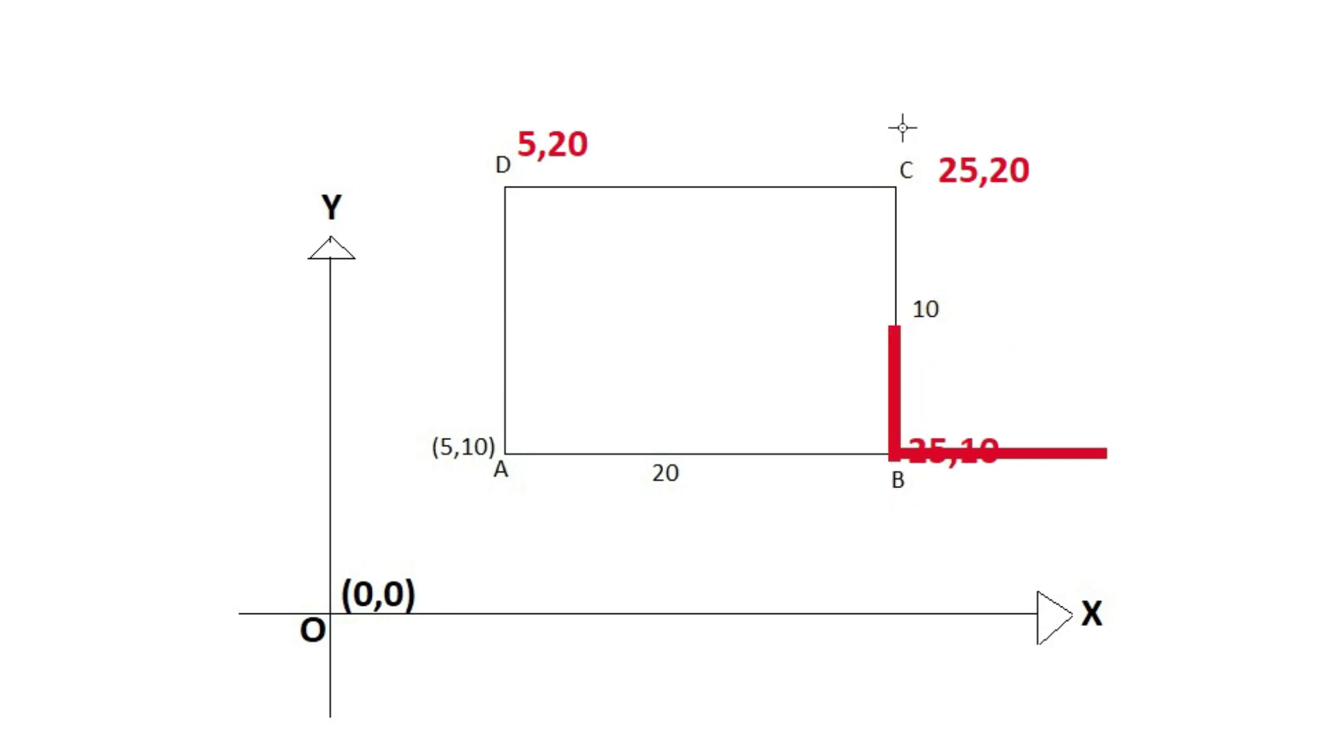
# Box the C 25,20 label and corner B in red, then remove both boxes.
pyautogui.moveTo(861, 114); pyautogui.dragTo(1103, 222)
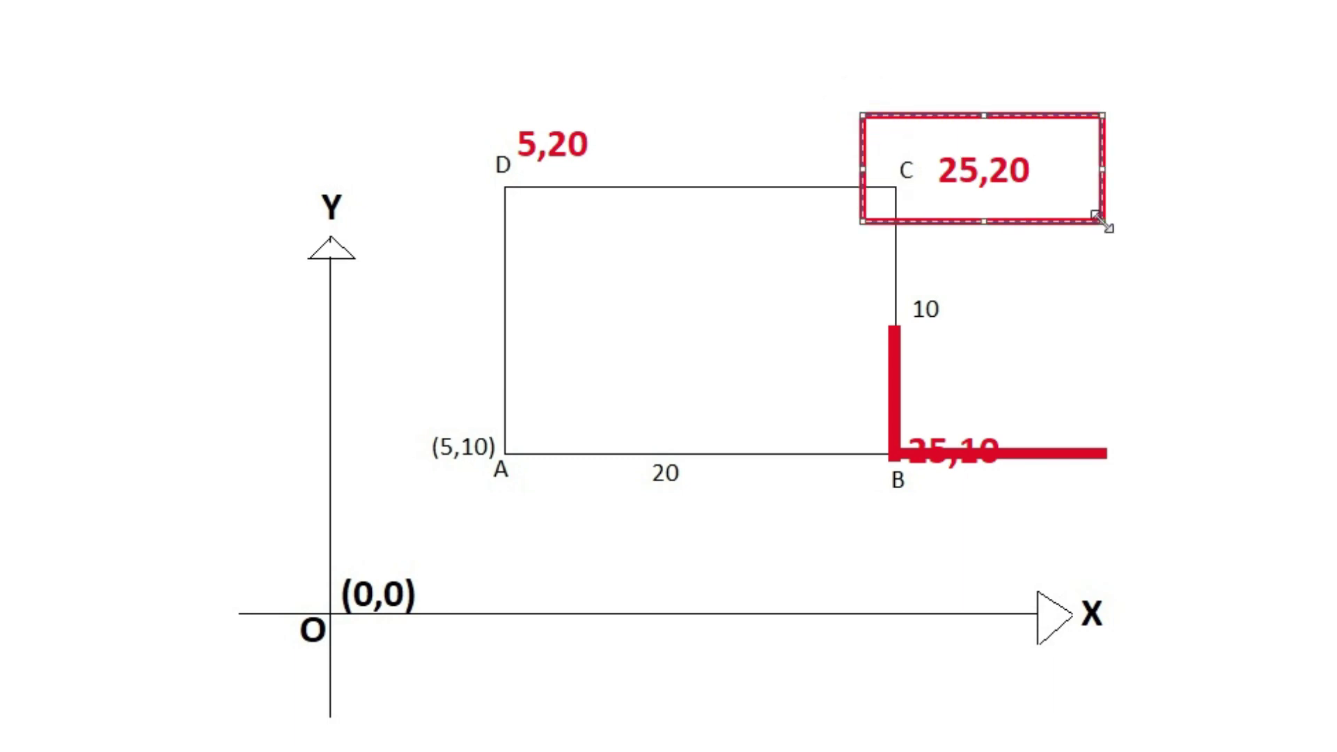
pyautogui.press('Delete')
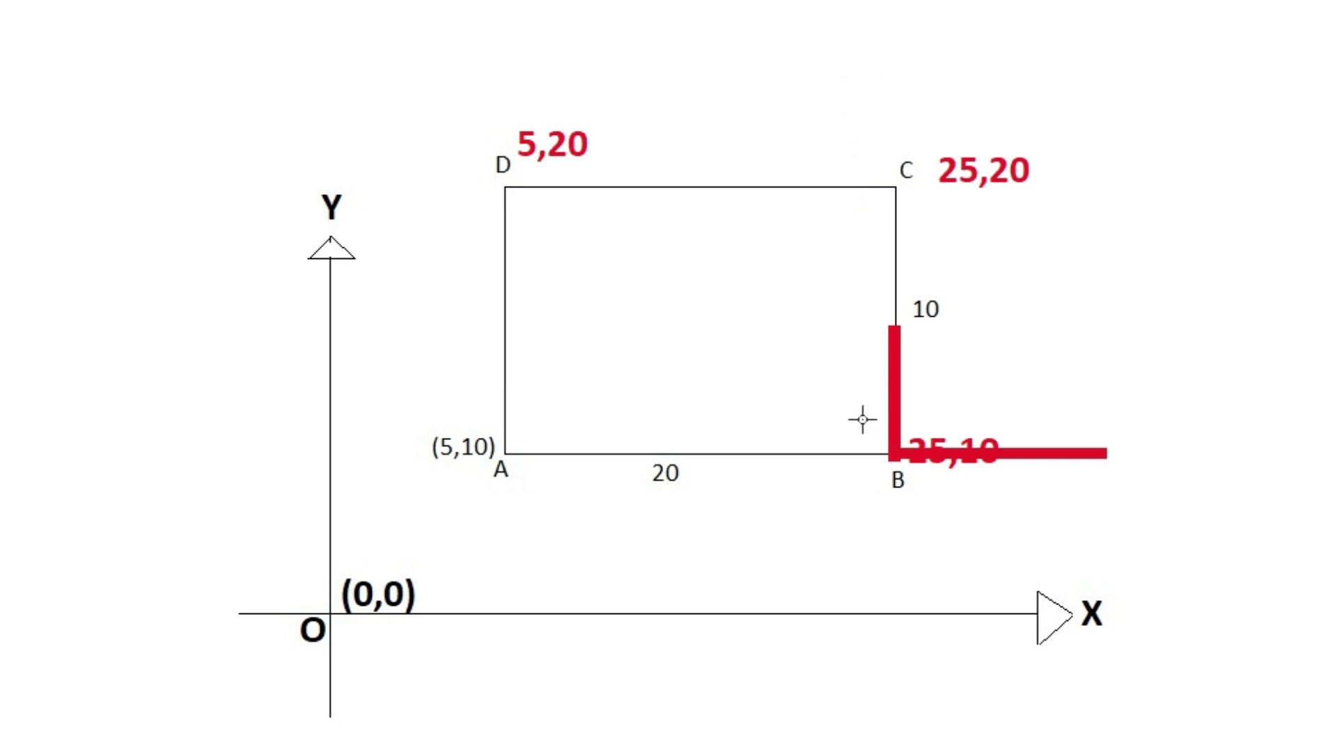
pyautogui.moveTo(856, 399); pyautogui.dragTo(937, 496)
pyautogui.moveTo(937, 499); pyautogui.dragTo(938, 499)
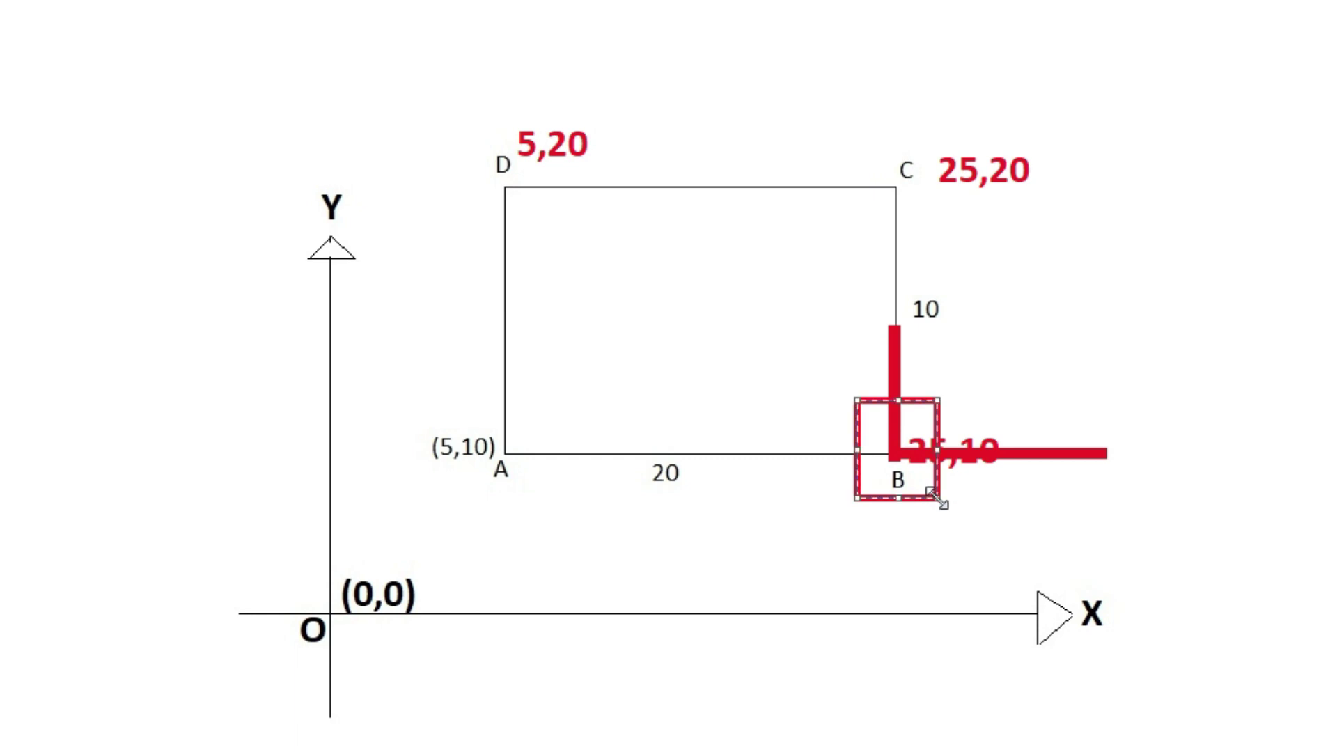
pyautogui.hotkey('ctrl', 'z')
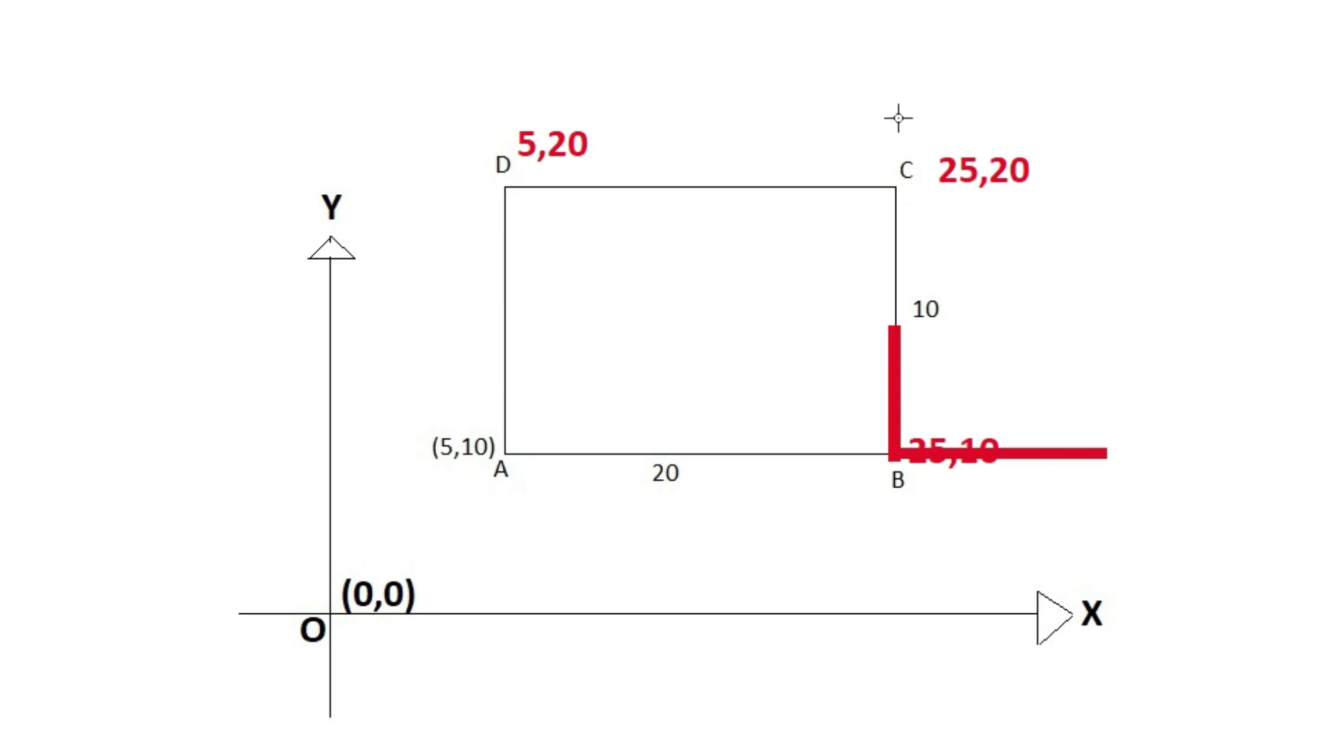
# Circle the 10 label, trace side BC and box 25,20, deleting the marks.
pyautogui.moveTo(899, 266); pyautogui.dragTo(971, 342)
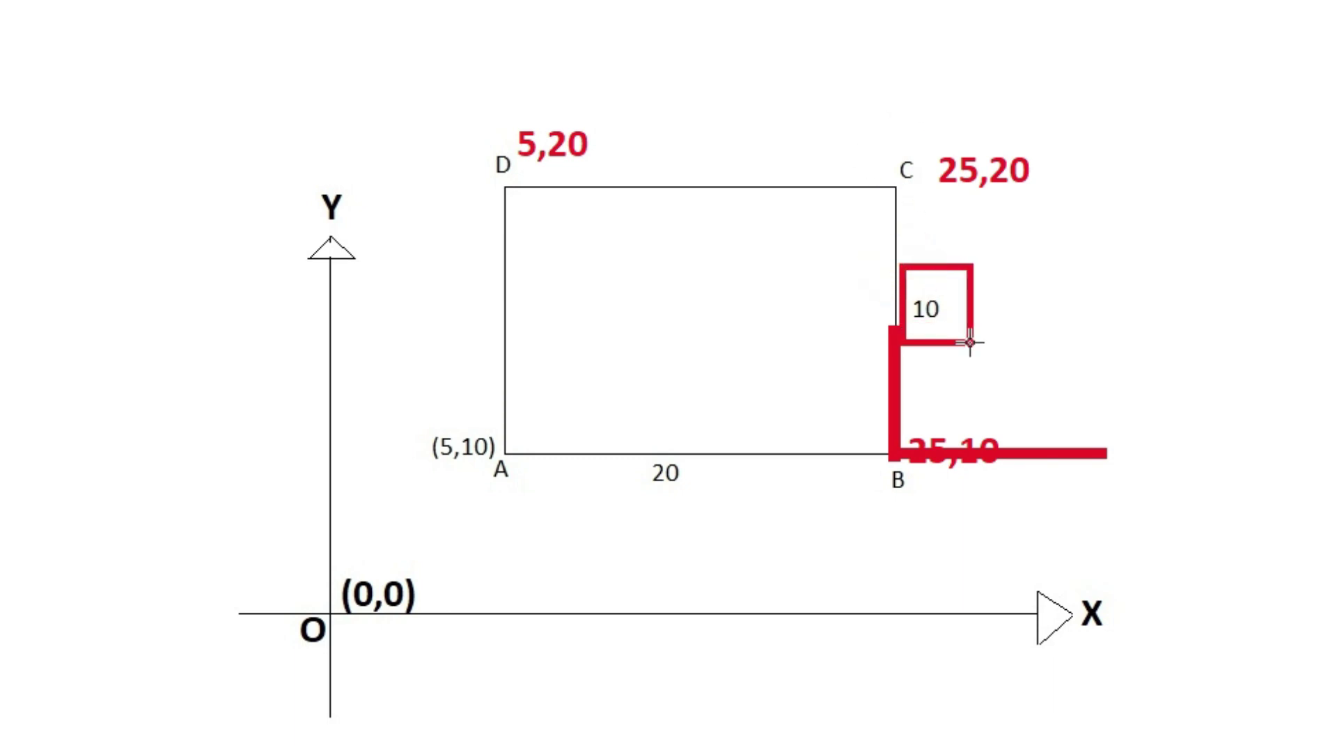
pyautogui.click(874, 446)
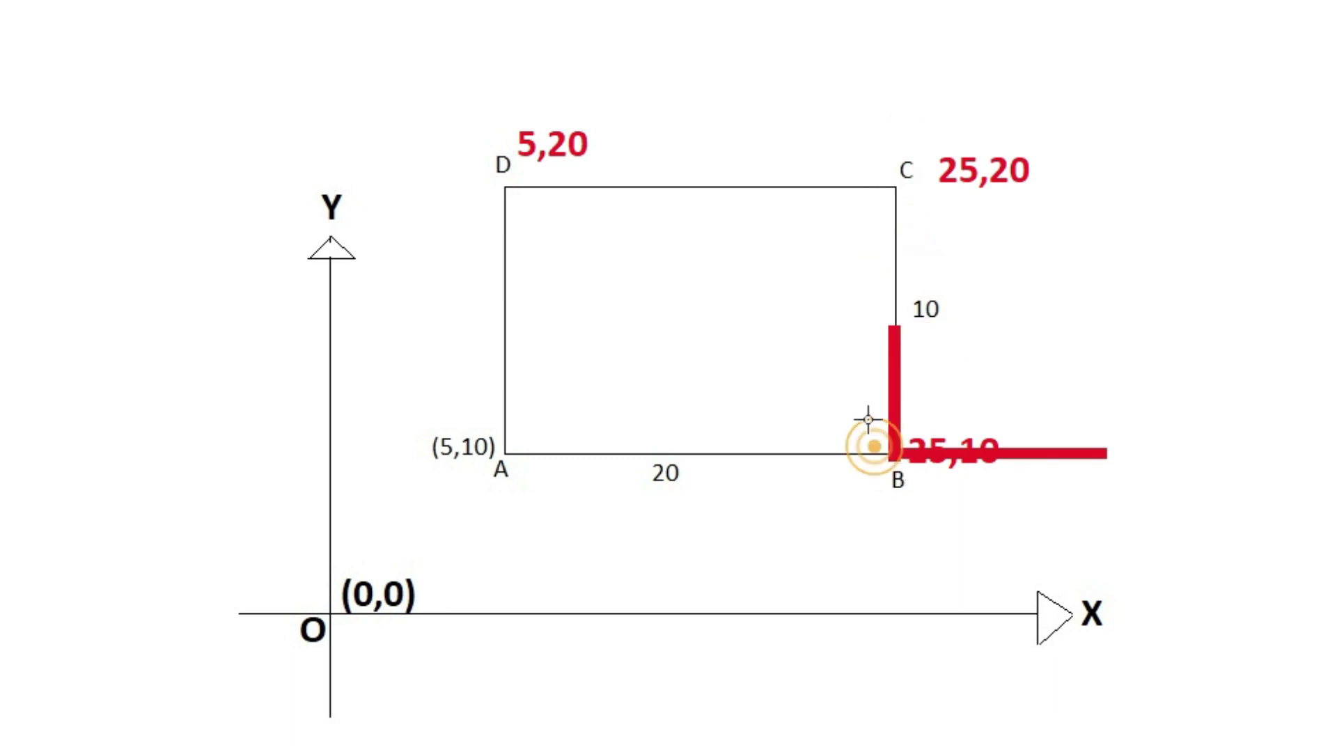
pyautogui.moveTo(877, 449); pyautogui.dragTo(880, 184)
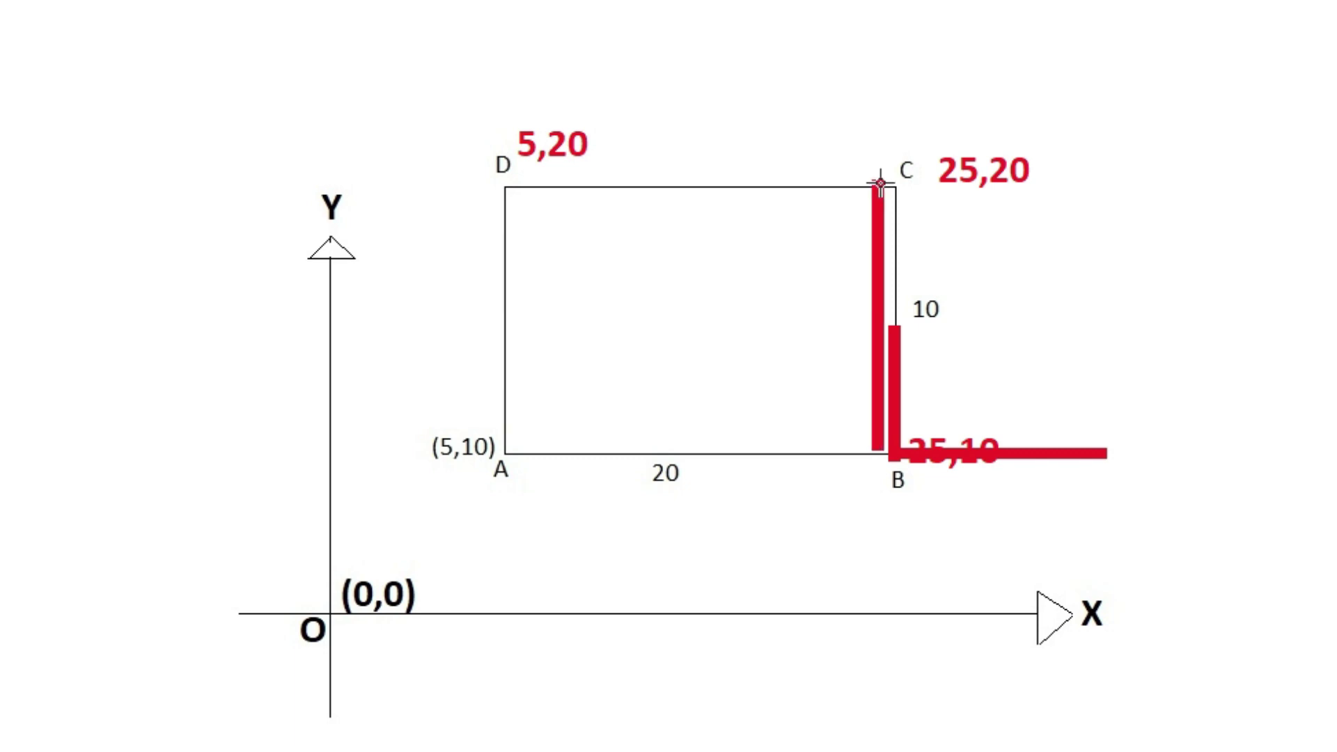
pyautogui.click(880, 184)
pyautogui.press('Delete')
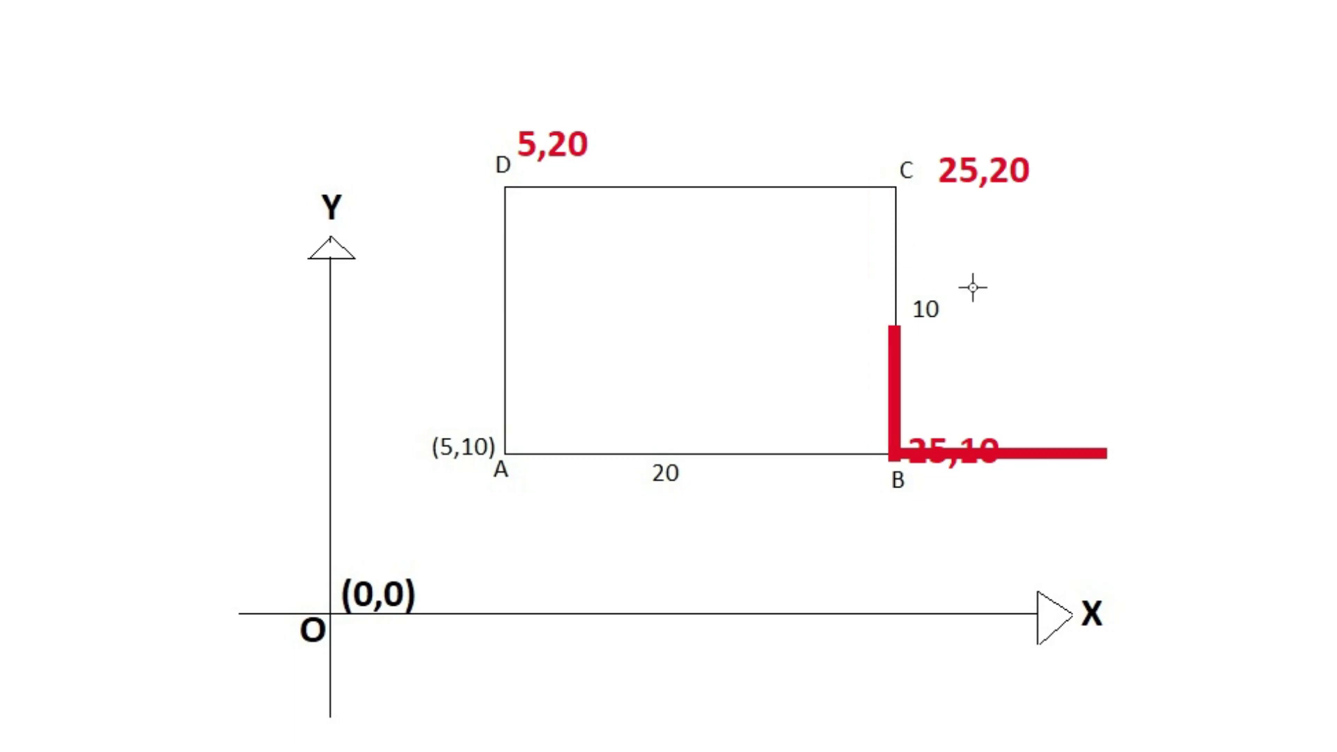
pyautogui.moveTo(898, 126); pyautogui.dragTo(1063, 218)
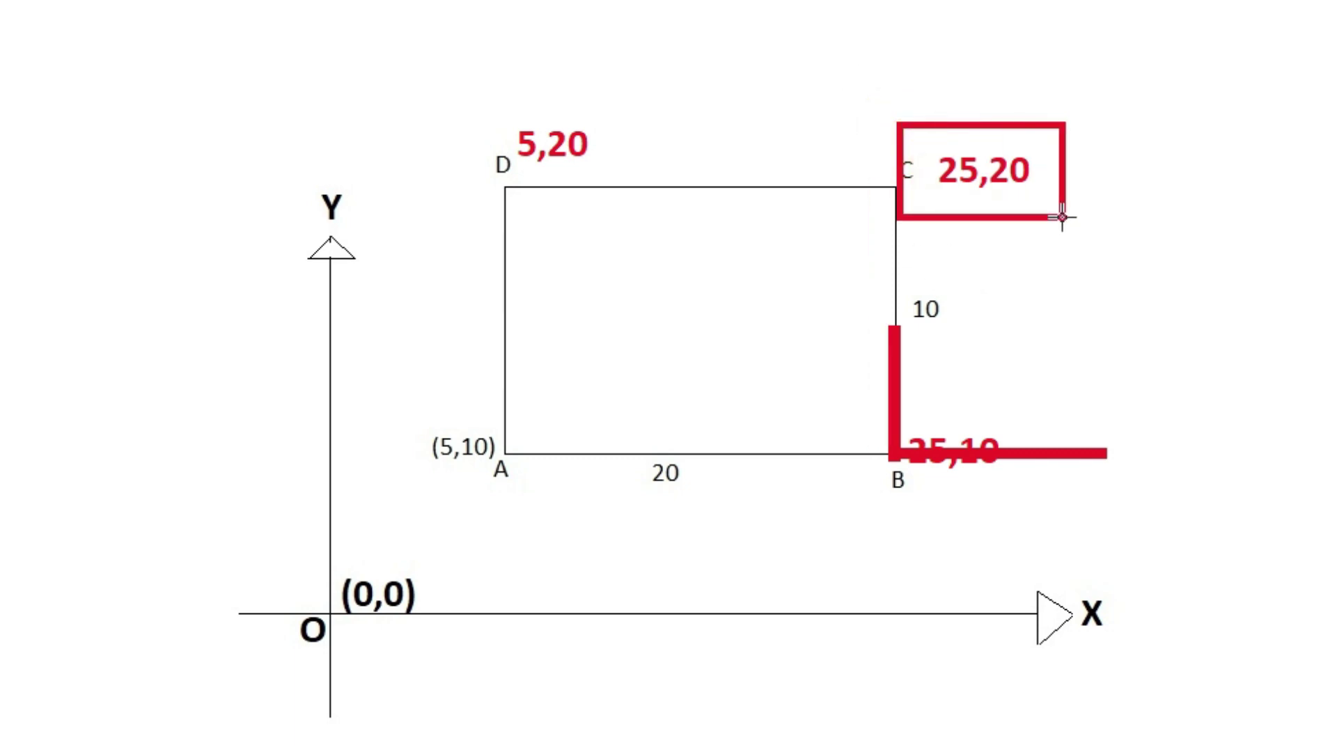
pyautogui.click(1062, 217)
pyautogui.press('Delete')
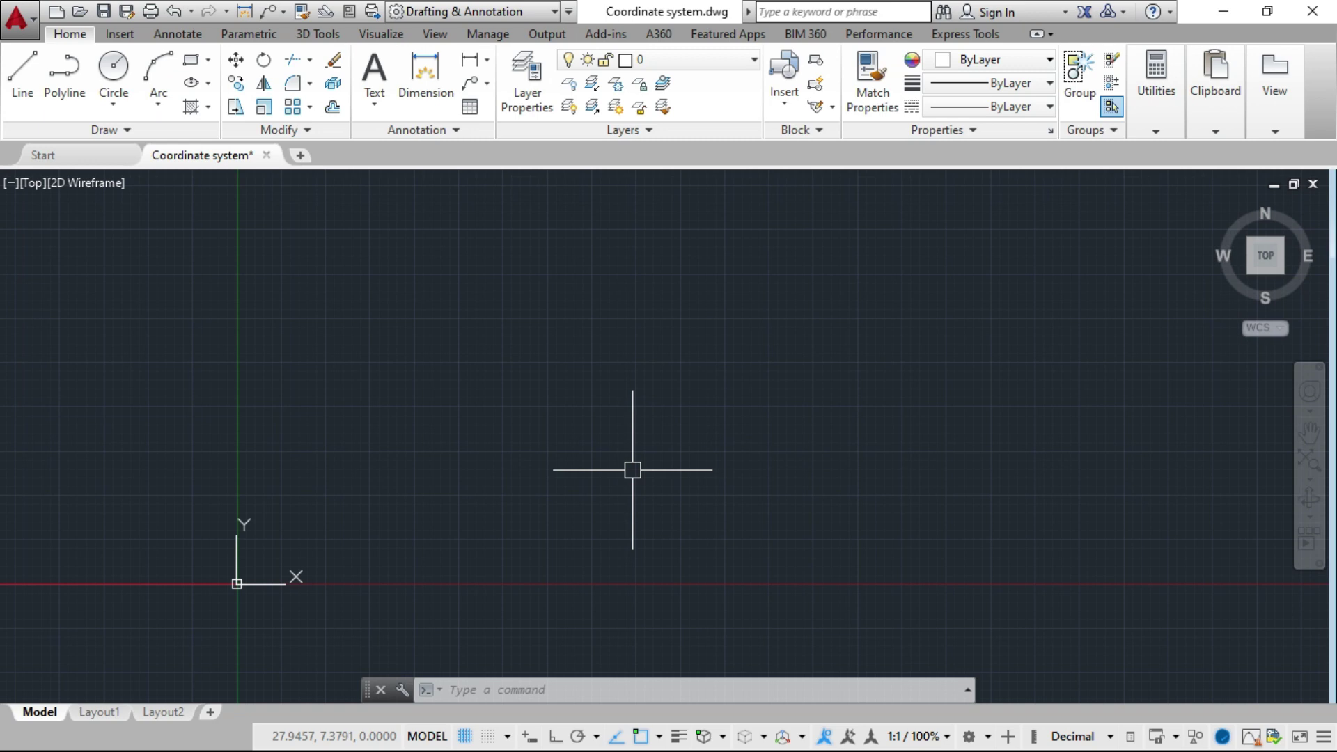
# Cancel any running command and start LINE with the L alias.
pyautogui.press('Escape')
pyautogui.press('Escape')
pyautogui.press('Escape')
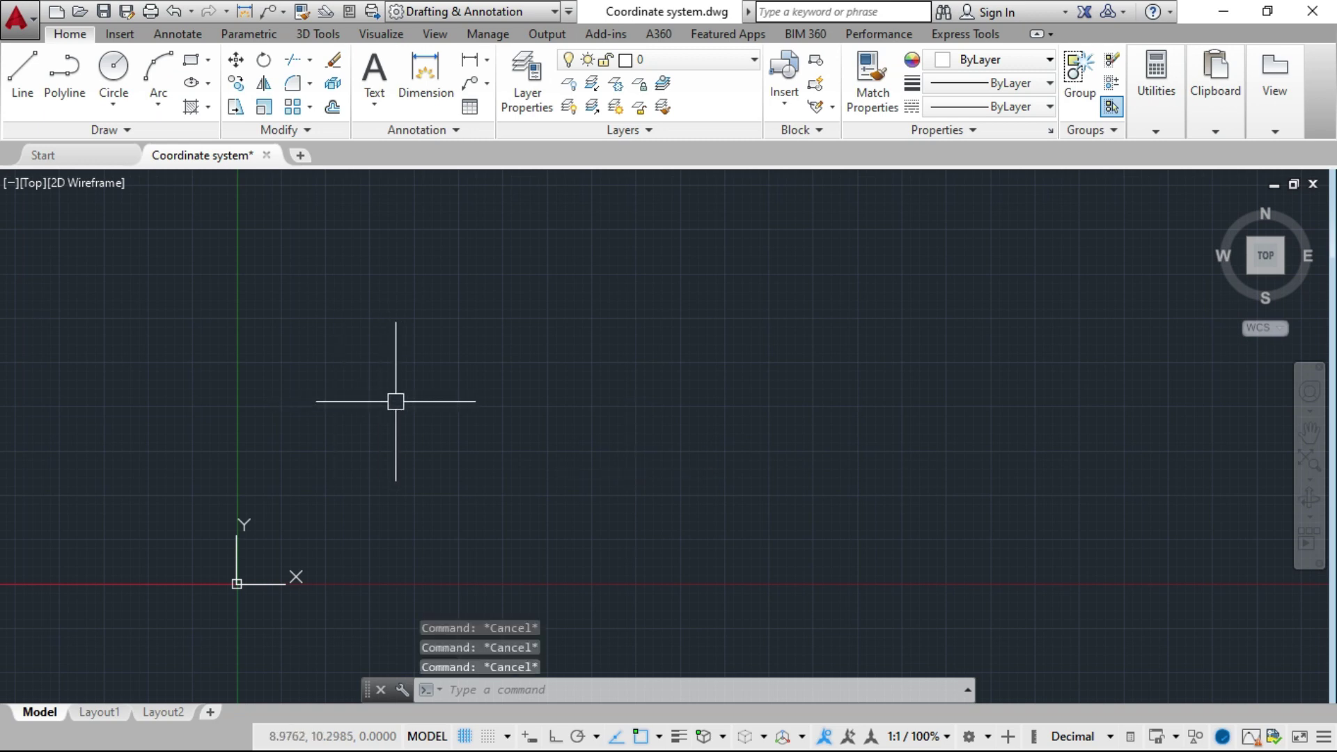
pyautogui.write('l')
pyautogui.press('Return')
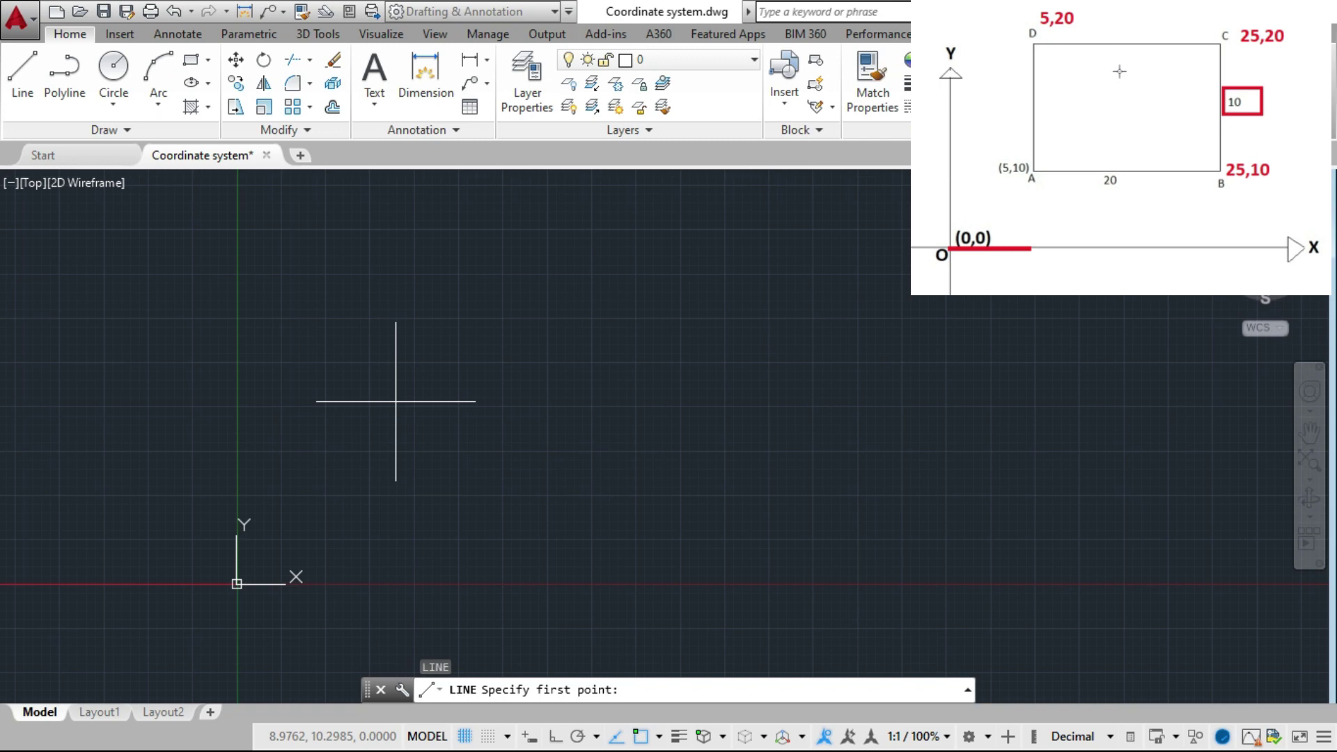
# Place the line's first point at 5,10 and begin a relative entry with @.
pyautogui.write('5,1')
pyautogui.write('0')
pyautogui.press('Return')
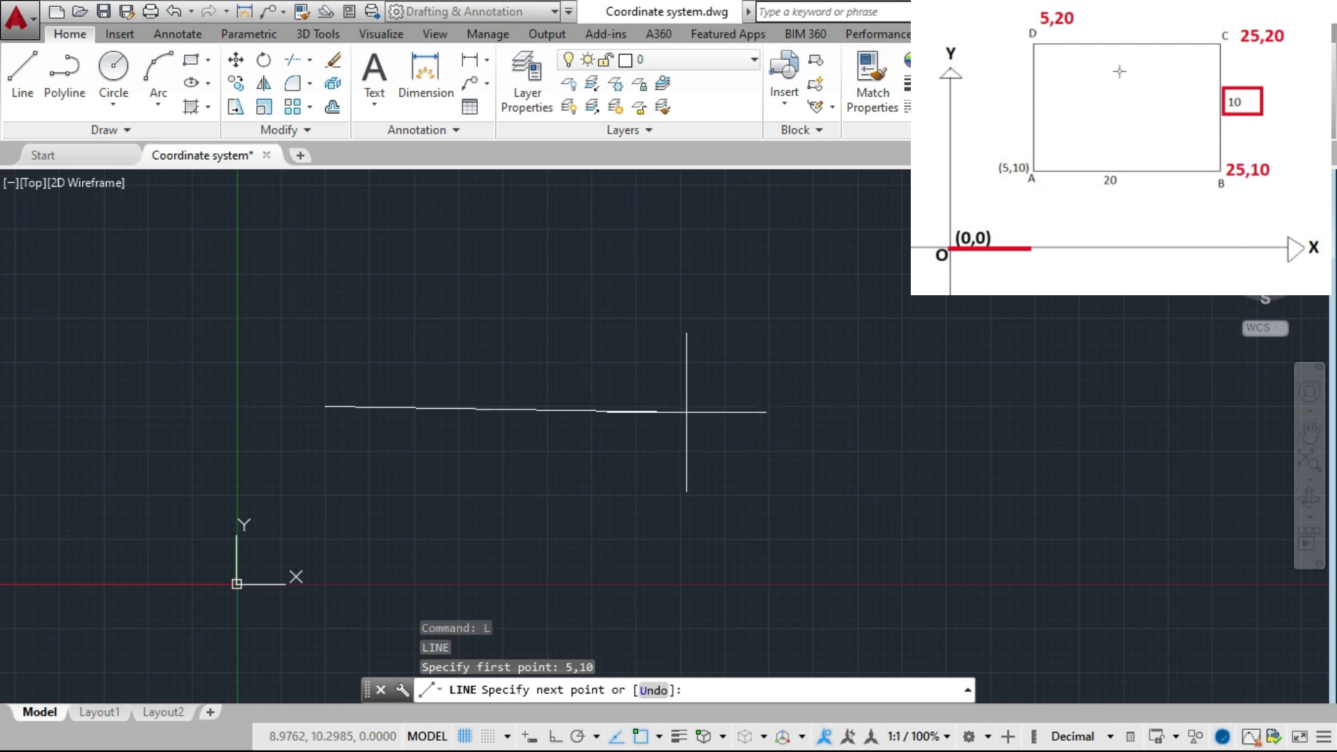
pyautogui.write('@')
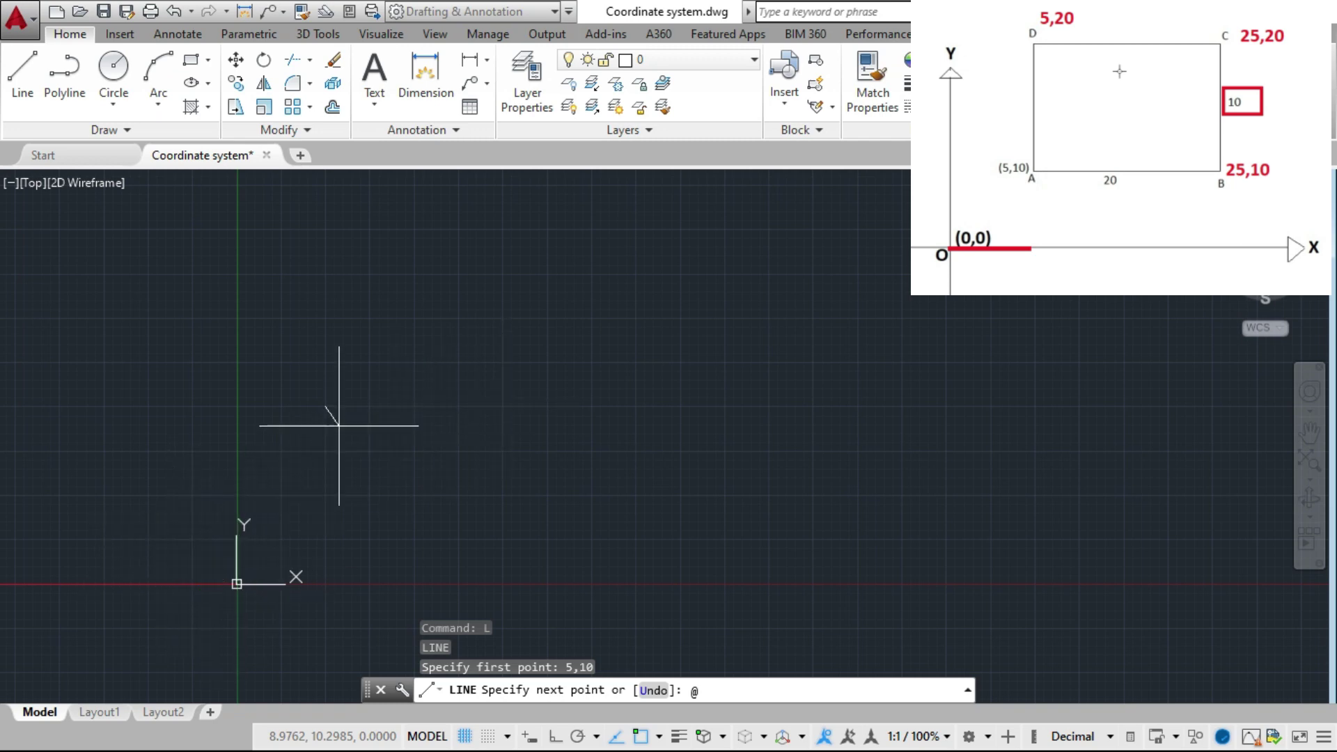
pyautogui.scroll(5, 323, 411)
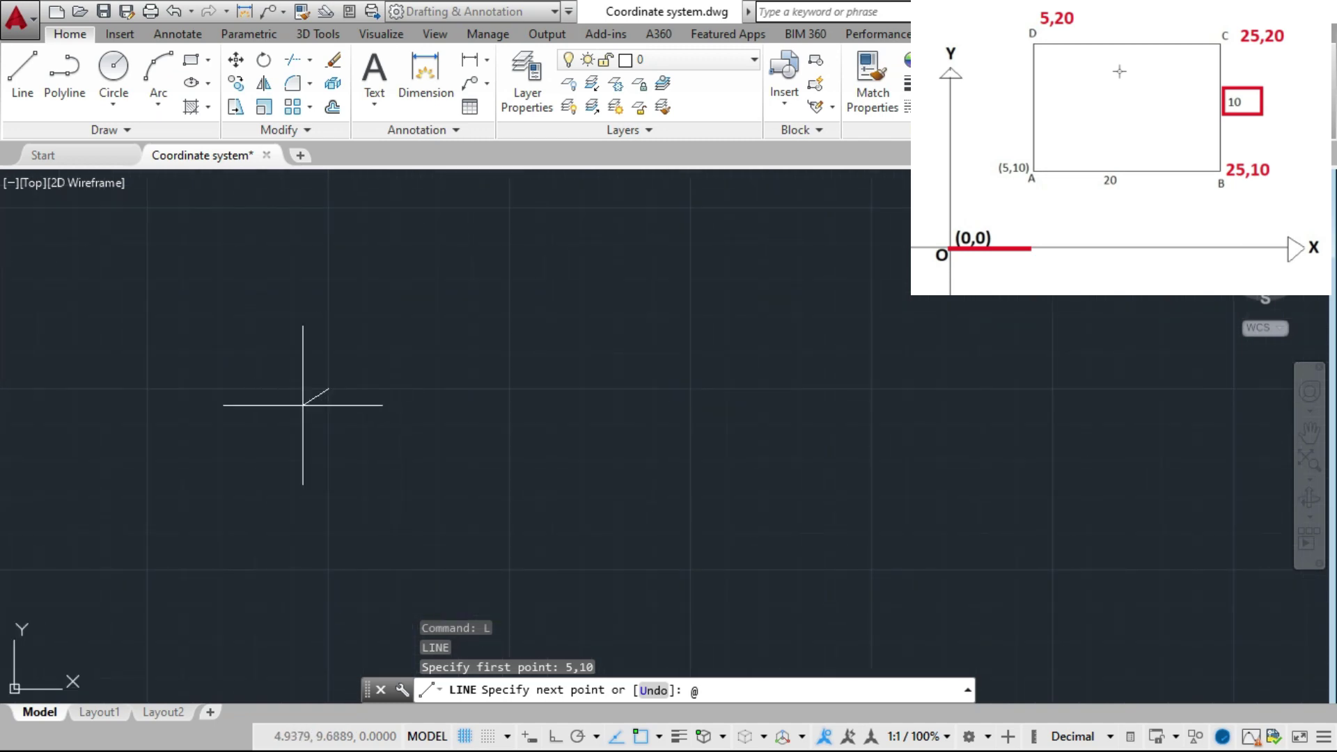
pyautogui.scroll(-2, 304, 401)
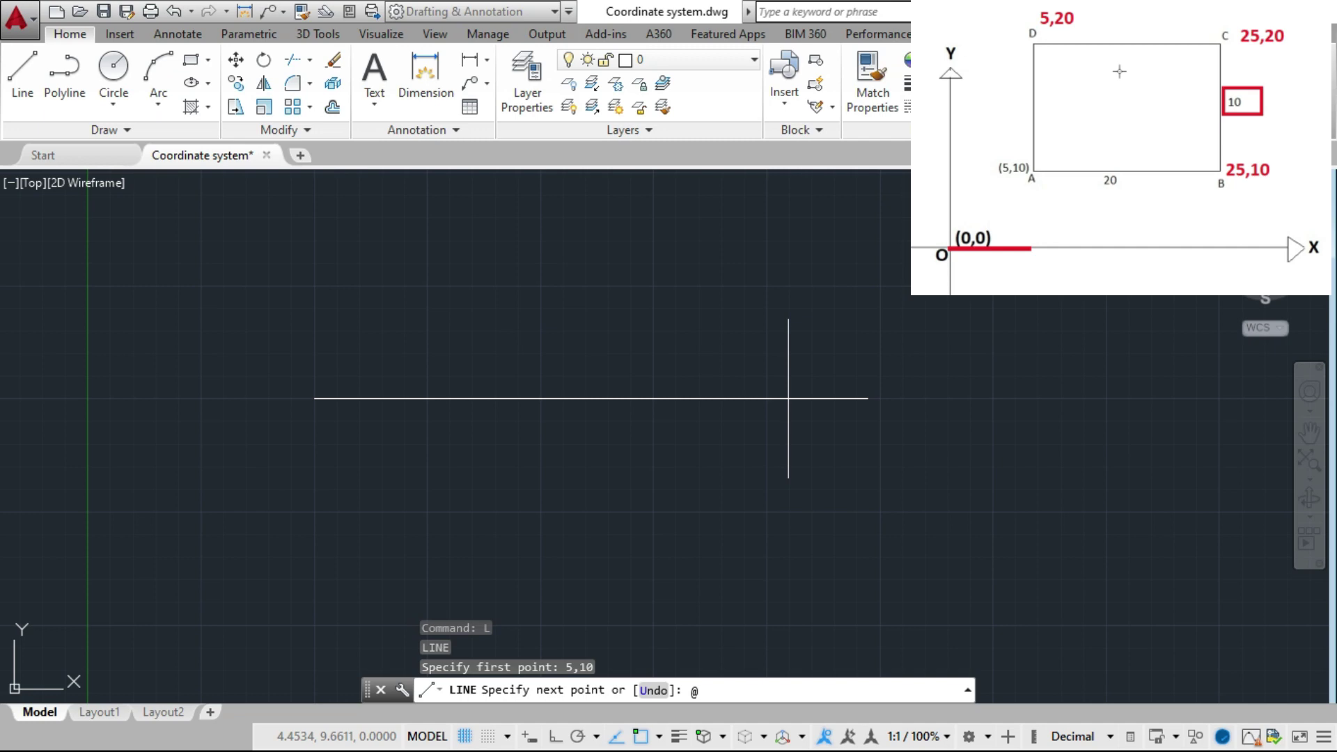
pyautogui.write('2')
pyautogui.write('0')
pyautogui.write(',0')
pyautogui.press('Return')
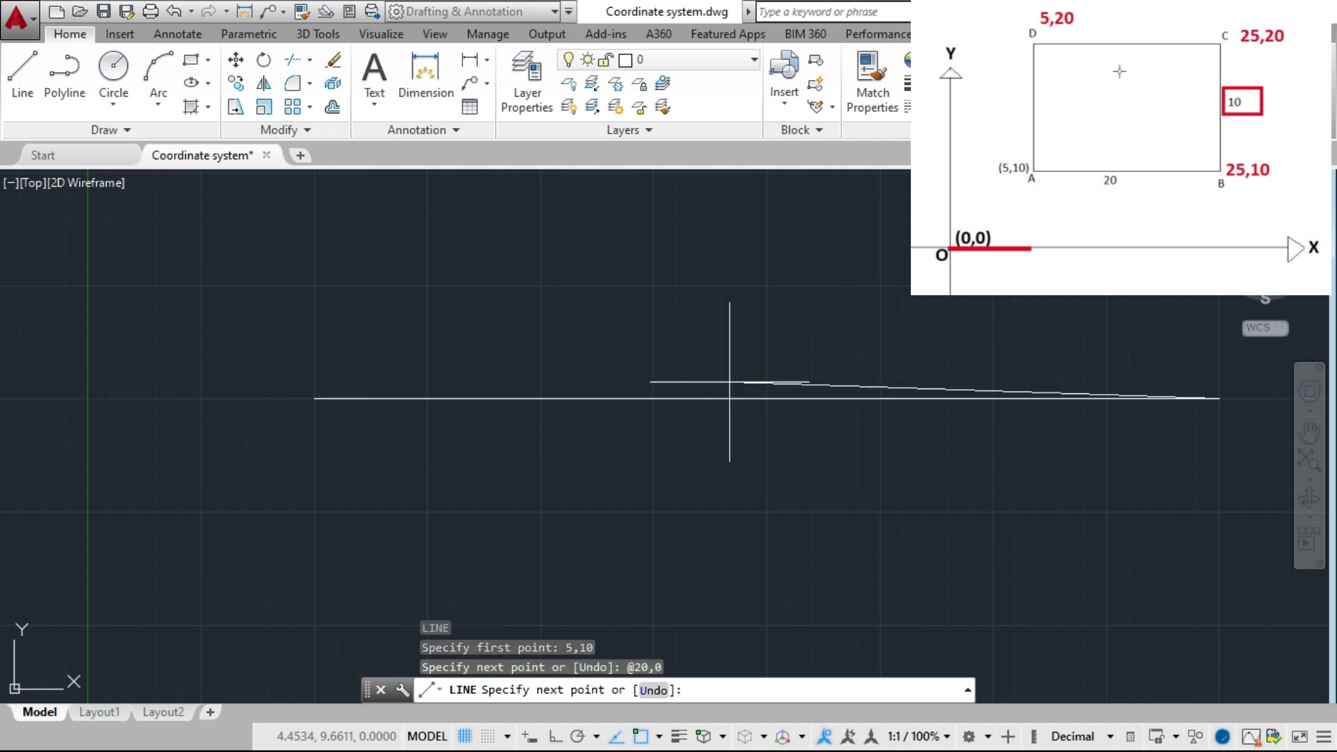
pyautogui.scroll(-2, 472, 489)
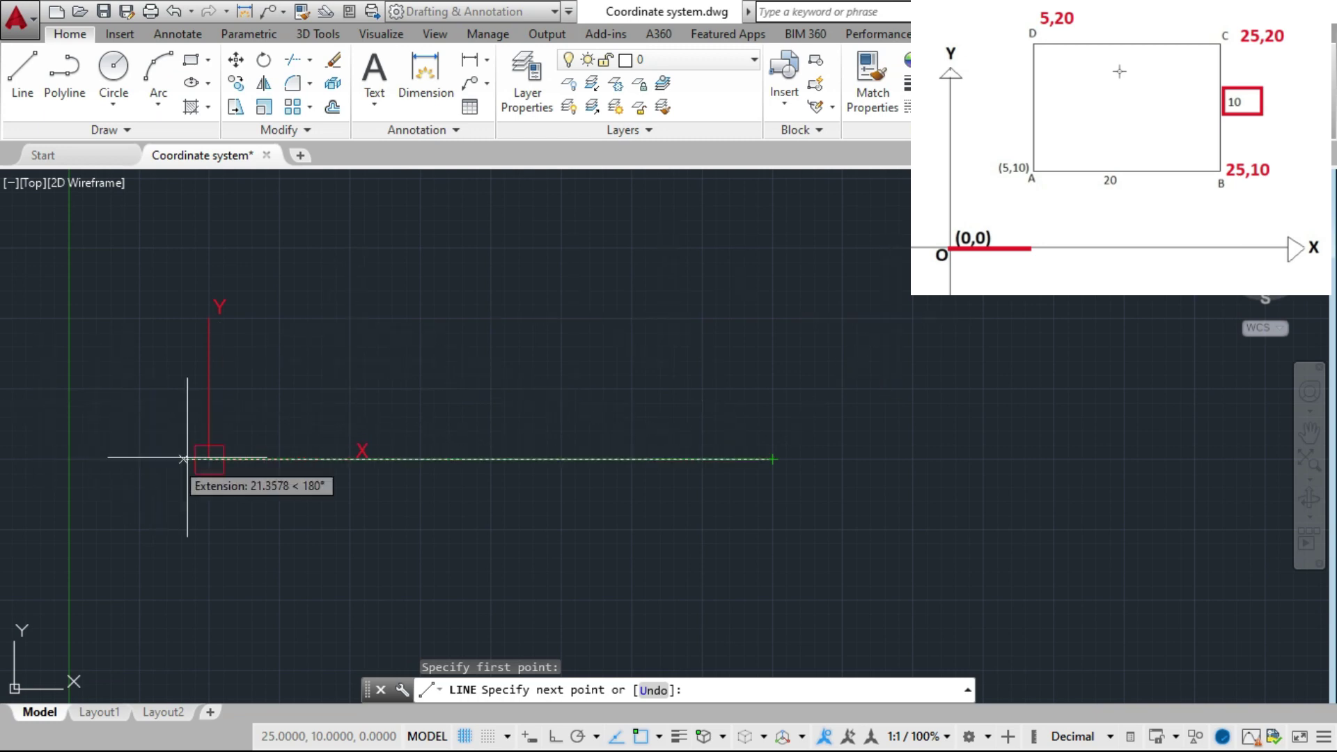
pyautogui.scroll(2, 136, 459)
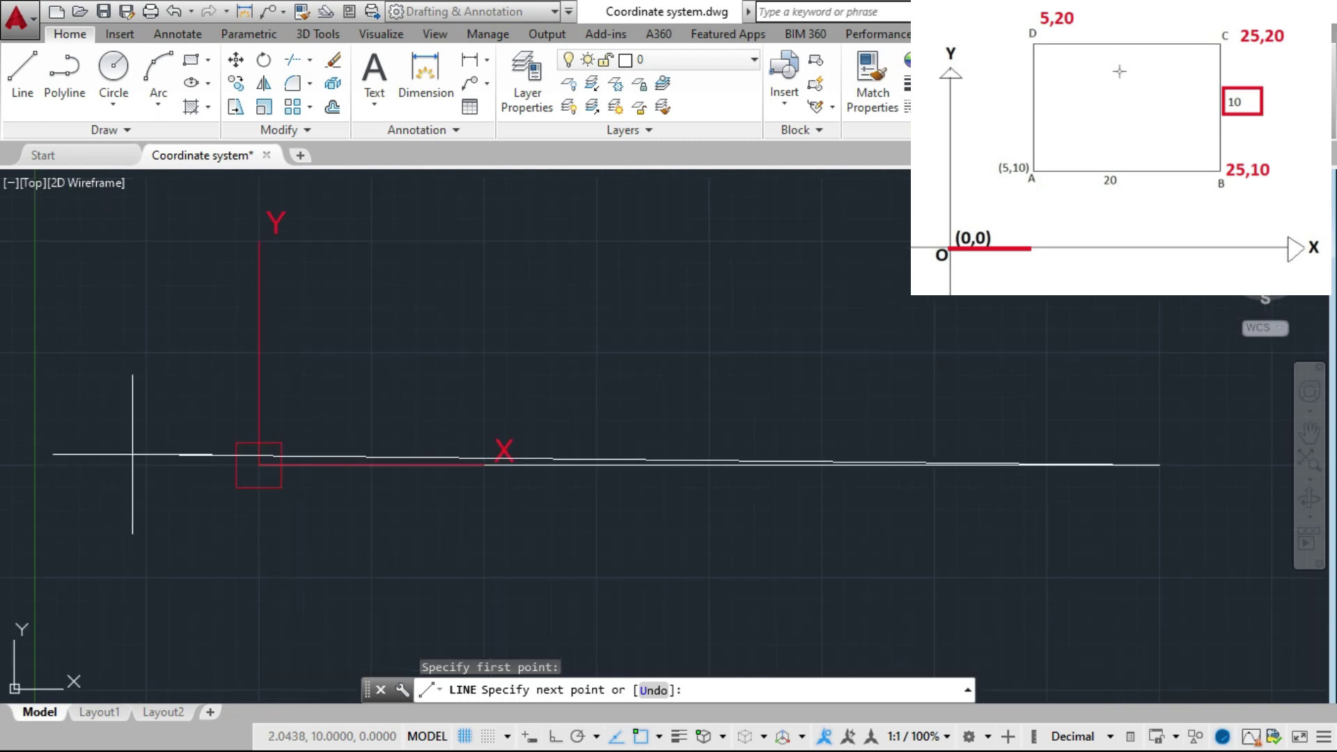
pyautogui.scroll(-4, 473, 445)
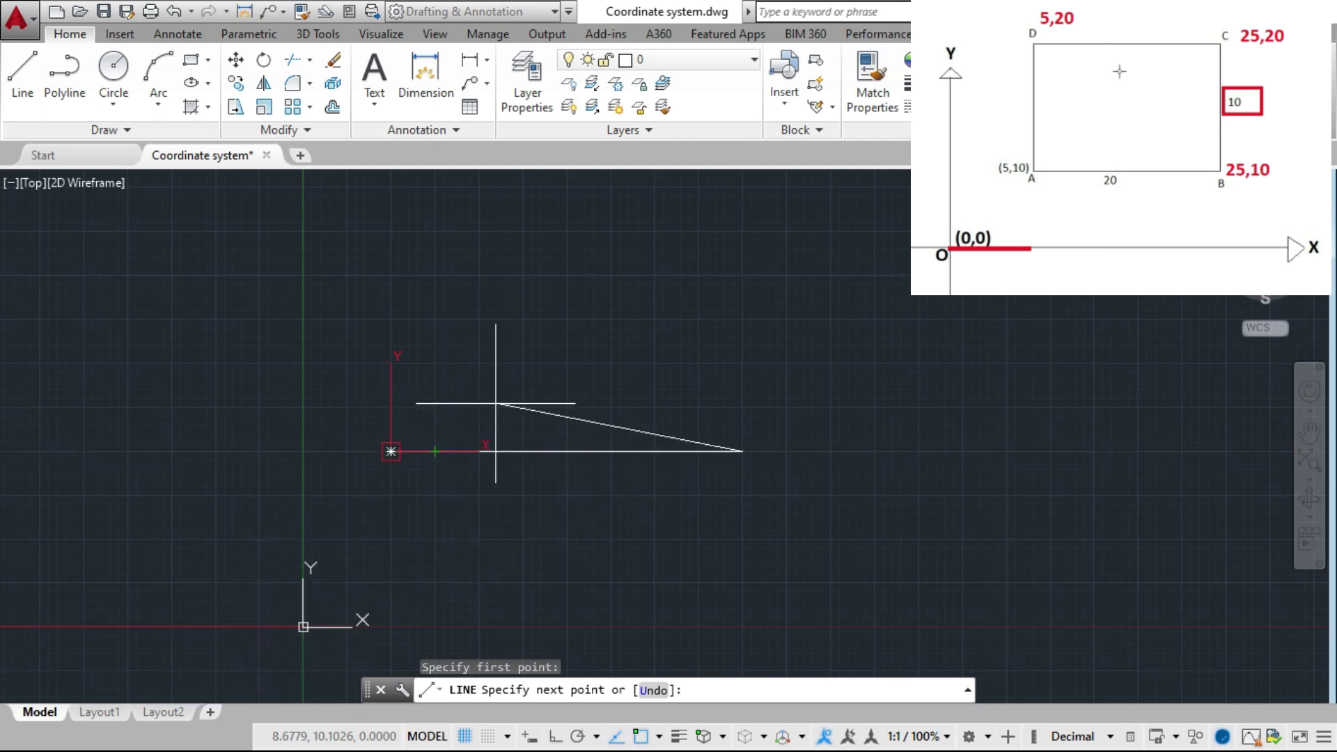
pyautogui.scroll(4, 427, 450)
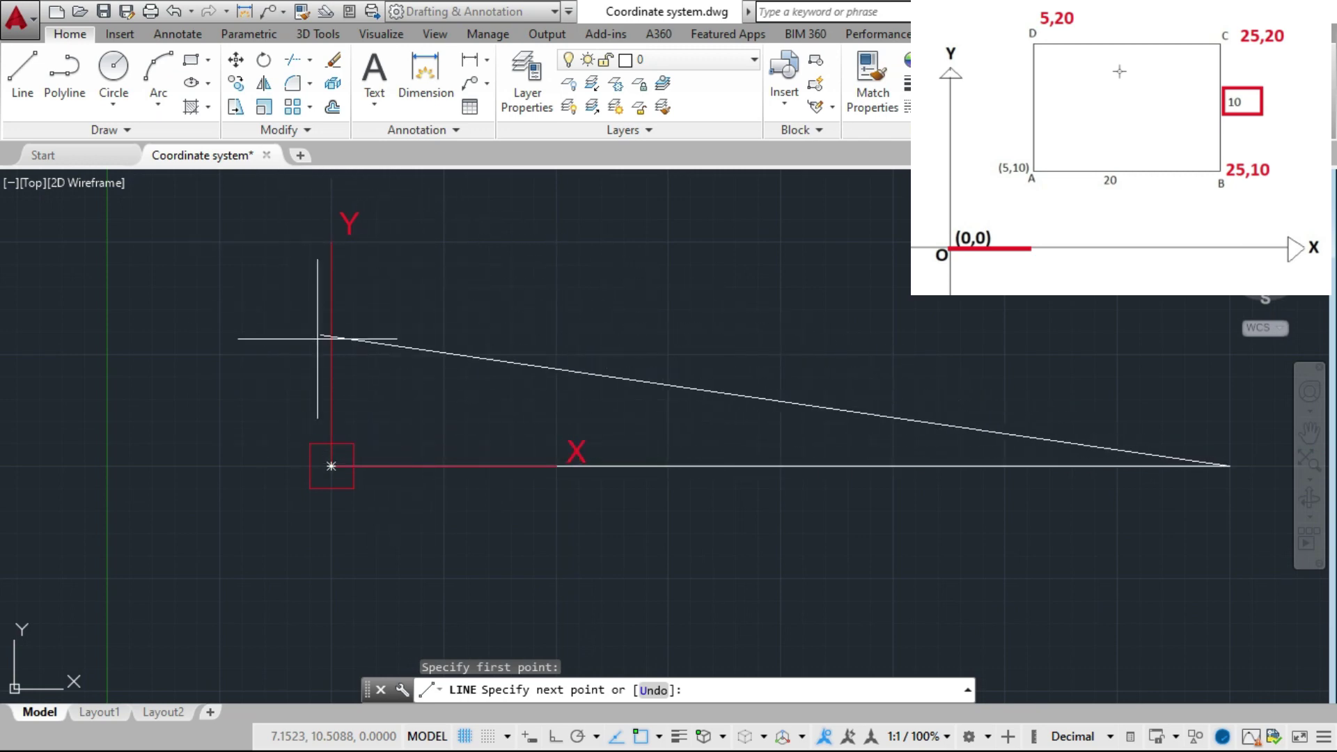
pyautogui.scroll(-2, 134, 582)
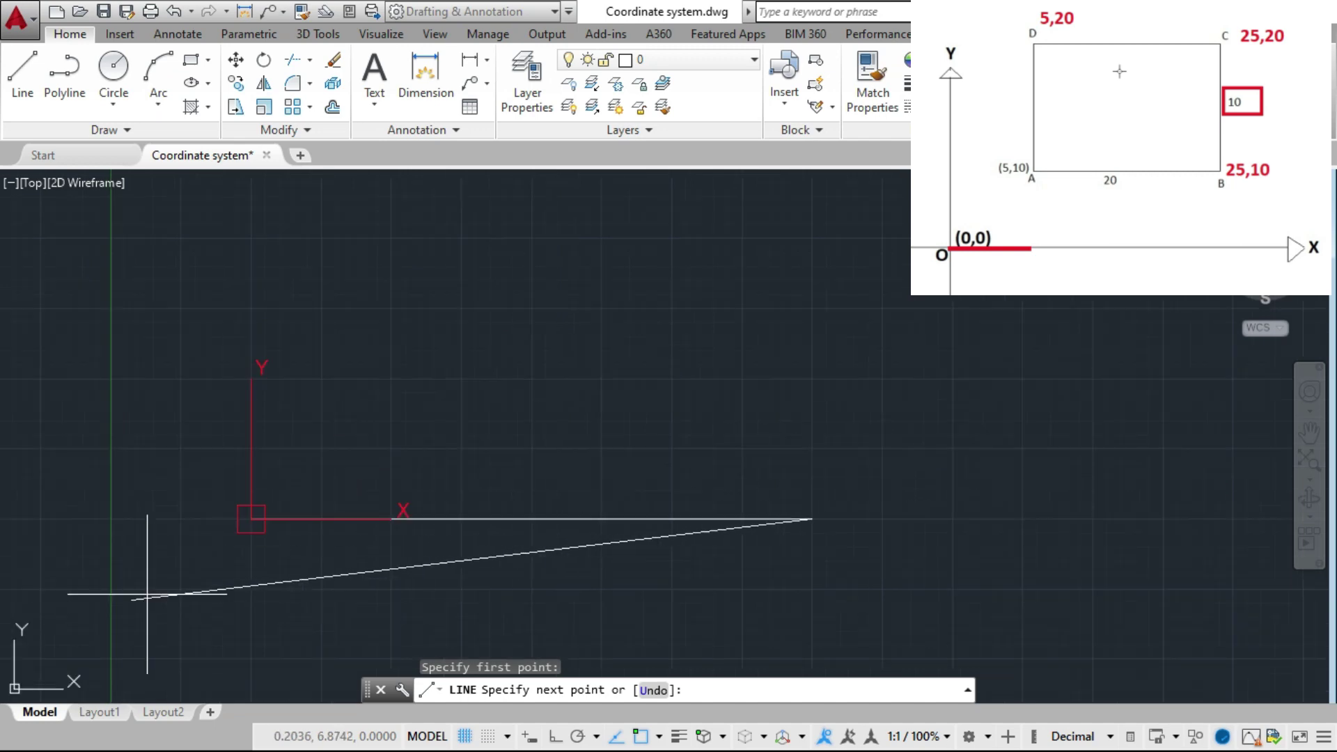
pyautogui.click(250, 518)
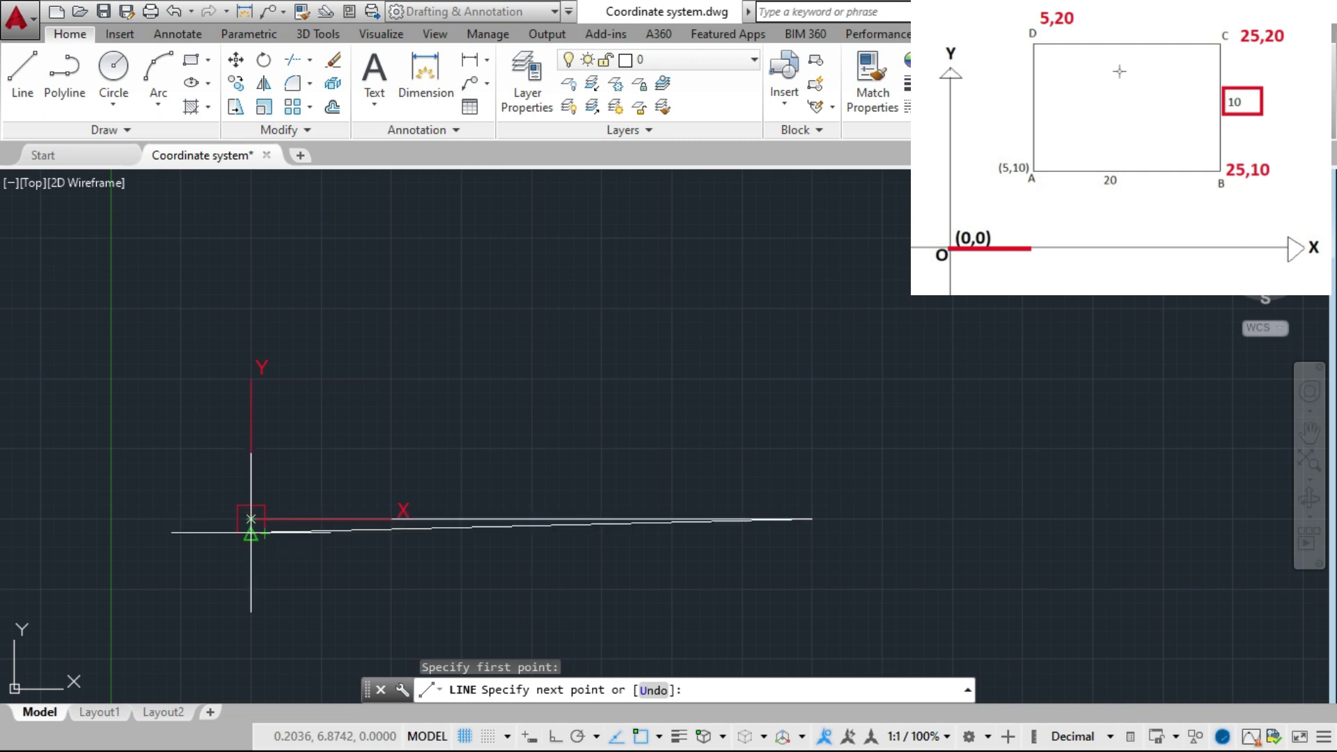
pyautogui.scroll(3, 250, 519)
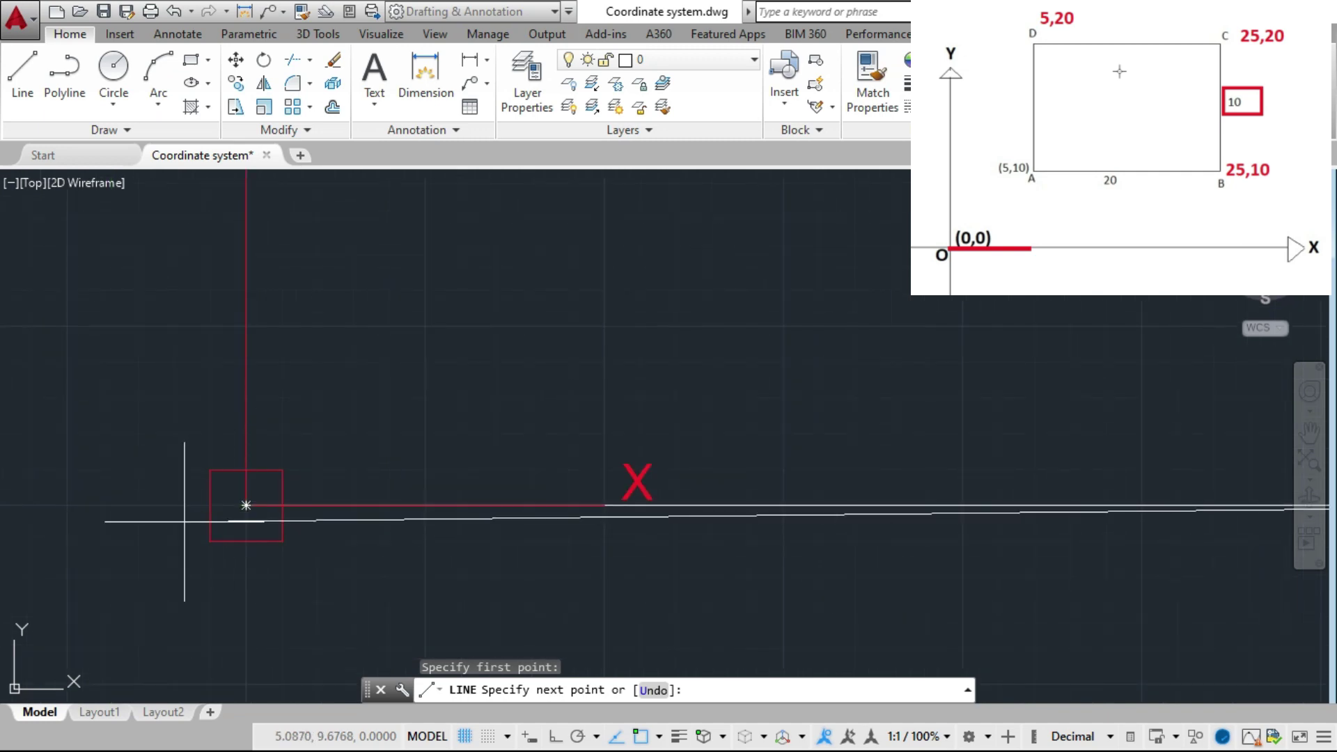
pyautogui.scroll(-2, 245, 505)
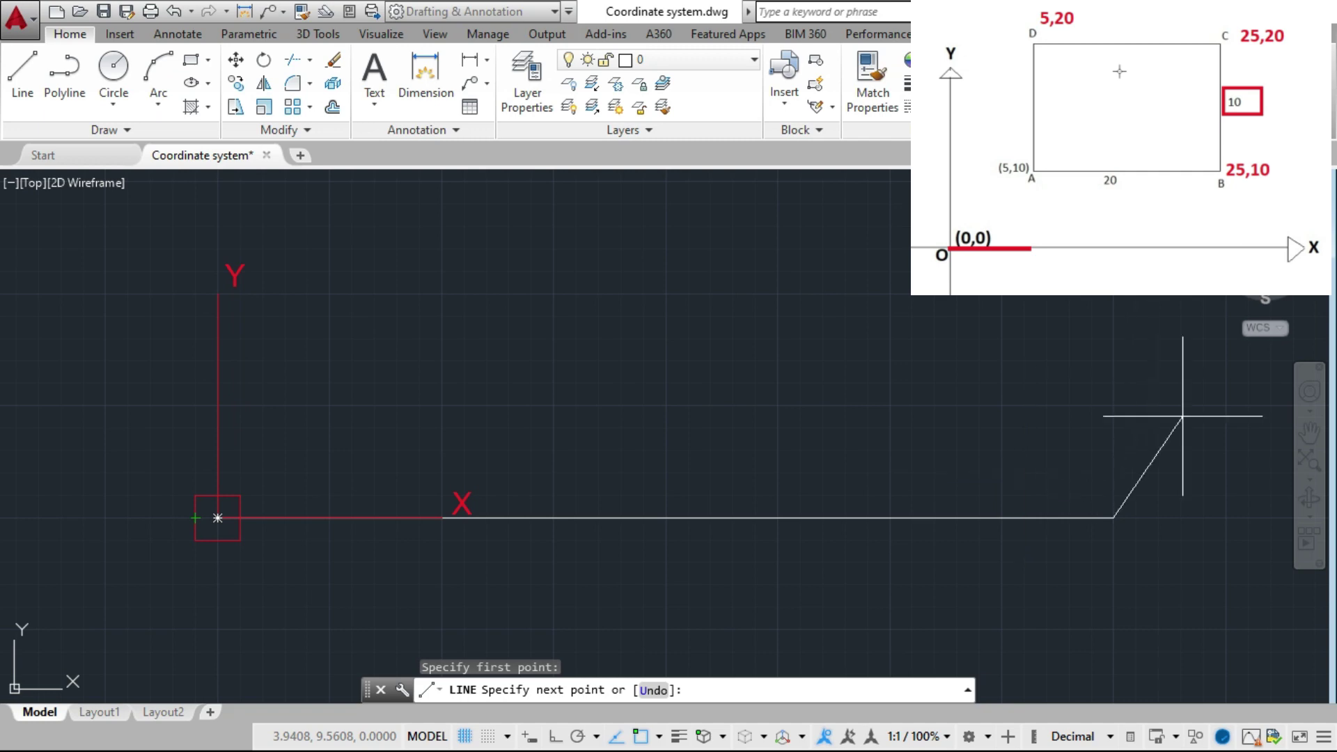
# Draw side BC 10 units up to 25,20 using relative entry @0,10.
pyautogui.write('@')
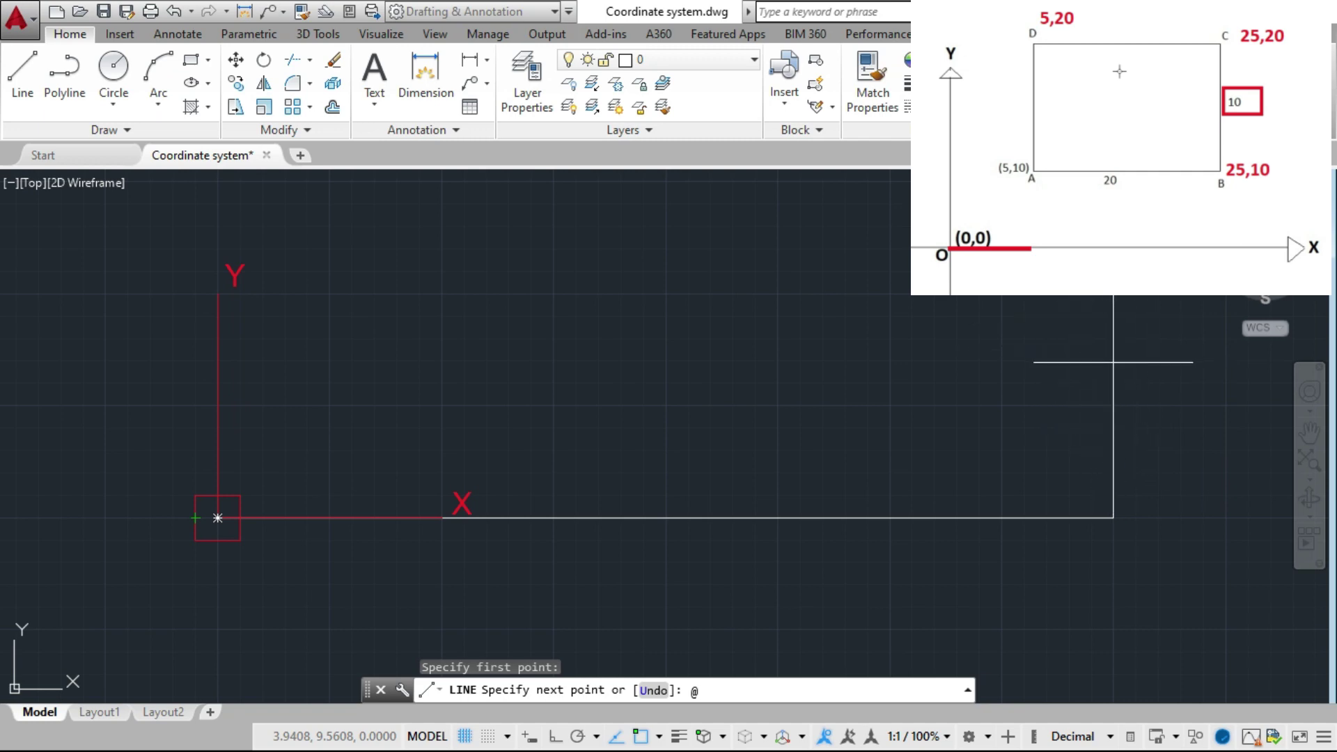
pyautogui.moveTo(189, 332)
pyautogui.mouseDown(button='middle')
pyautogui.moveTo(1048, 369)
pyautogui.moveTo(687, 391)
pyautogui.mouseUp(button='middle')
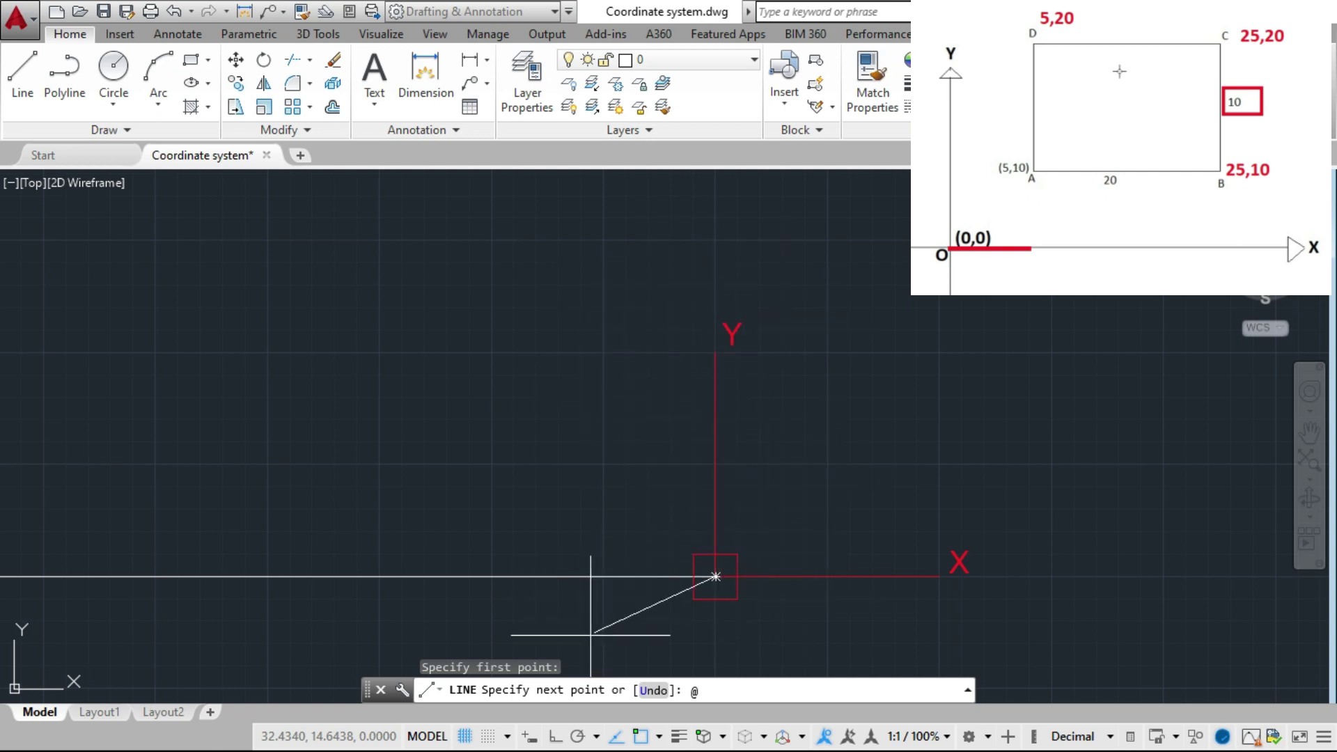
pyautogui.moveTo(597, 517); pyautogui.dragTo(995, 452, button='middle')
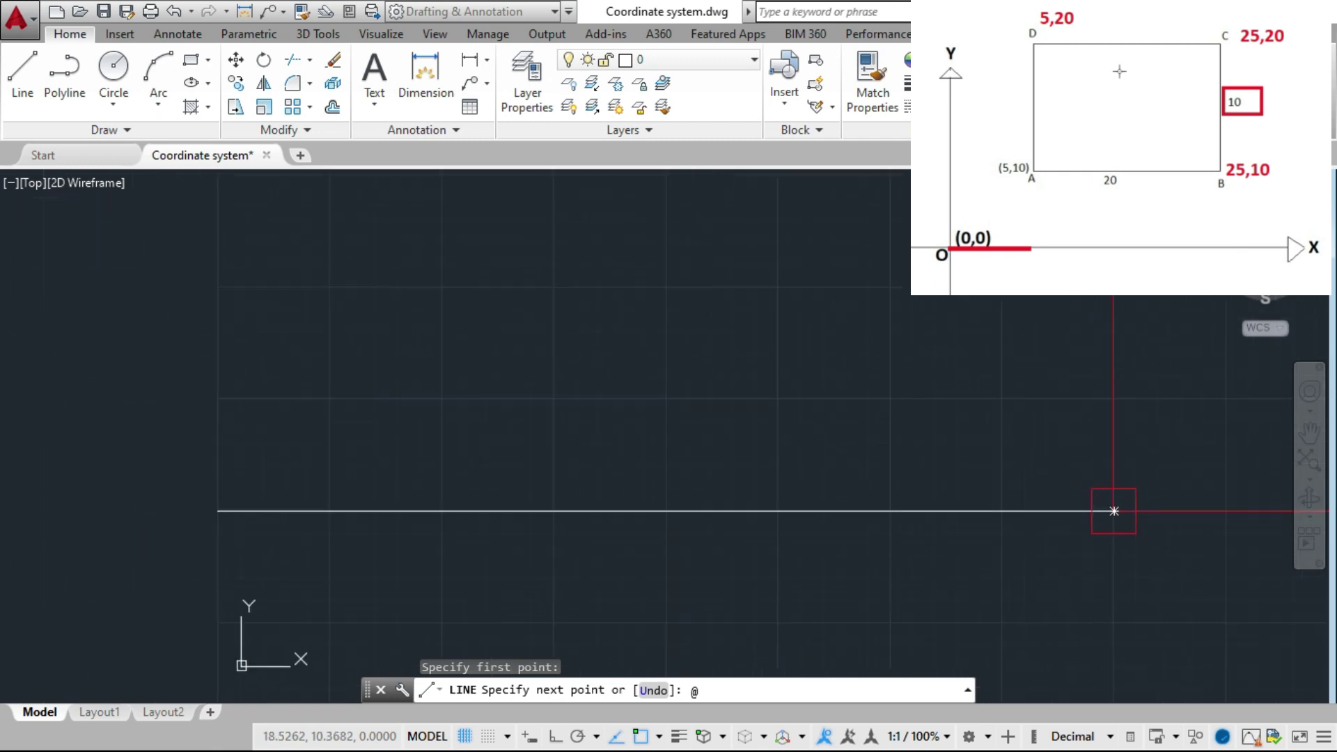
pyautogui.moveTo(717, 464)
pyautogui.mouseDown(button='middle')
pyautogui.moveTo(382, 544)
pyautogui.moveTo(370, 505)
pyautogui.mouseUp(button='middle')
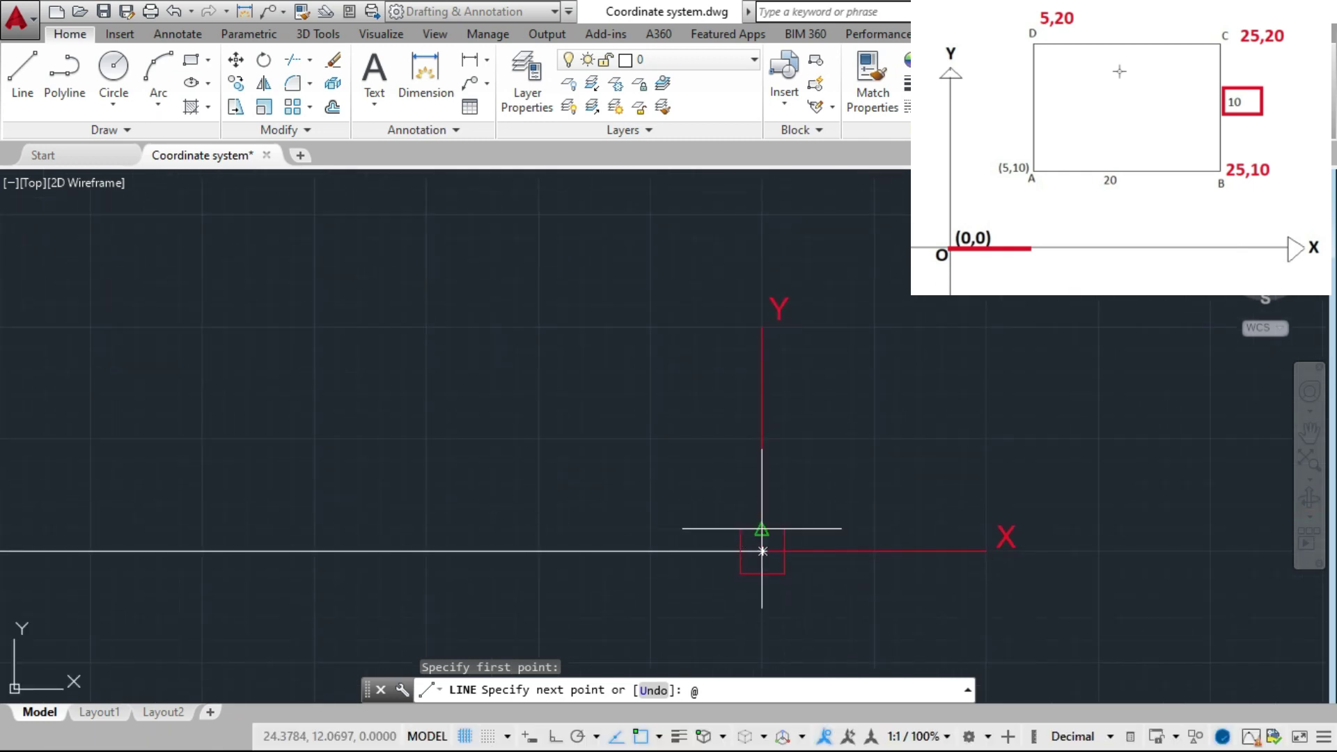
pyautogui.moveTo(762, 550); pyautogui.dragTo(739, 592, button='middle')
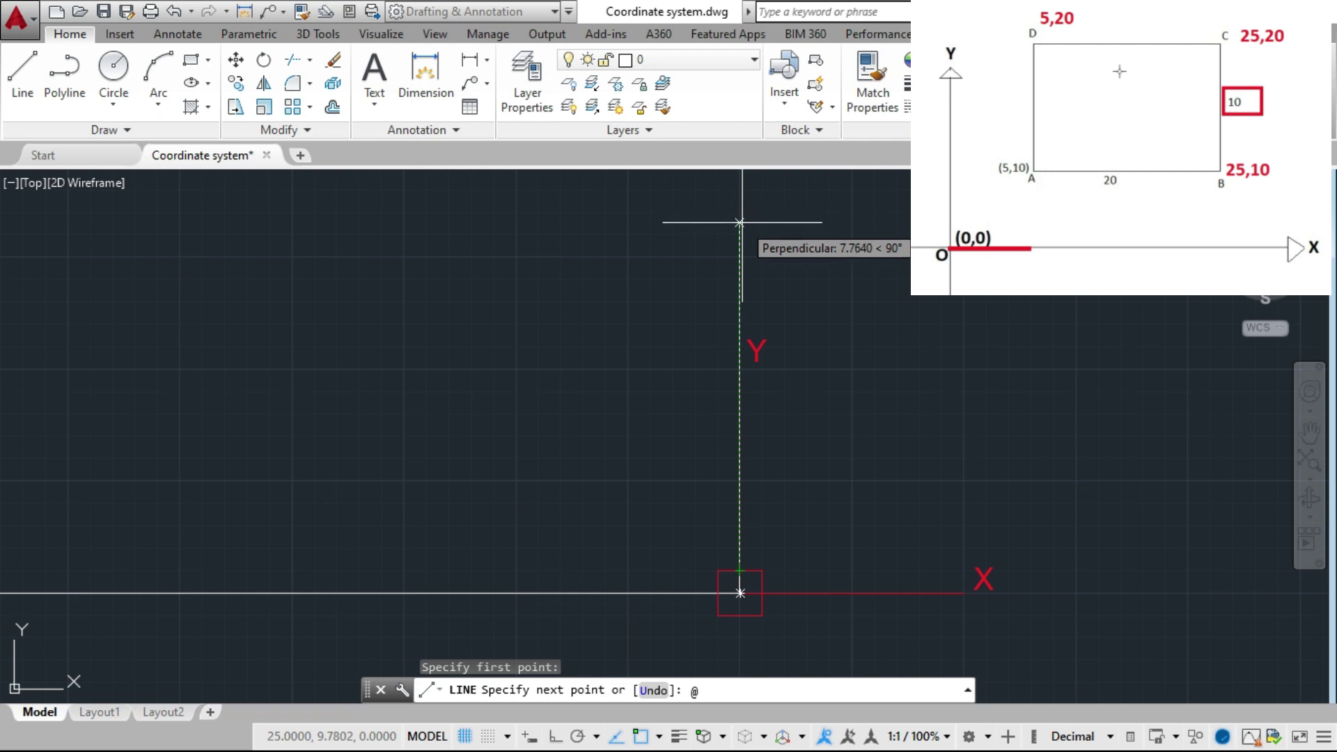
pyautogui.write('0')
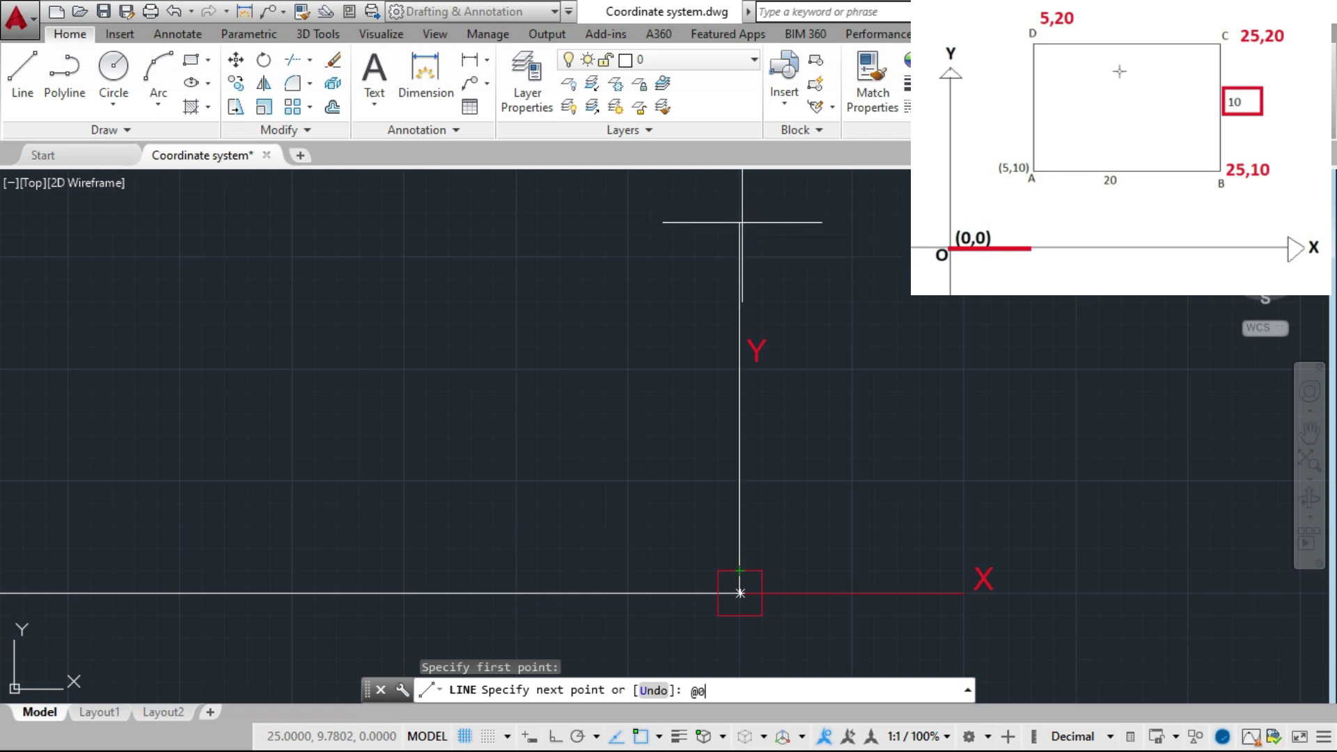
pyautogui.write(',')
pyautogui.write('10')
pyautogui.press('Return')
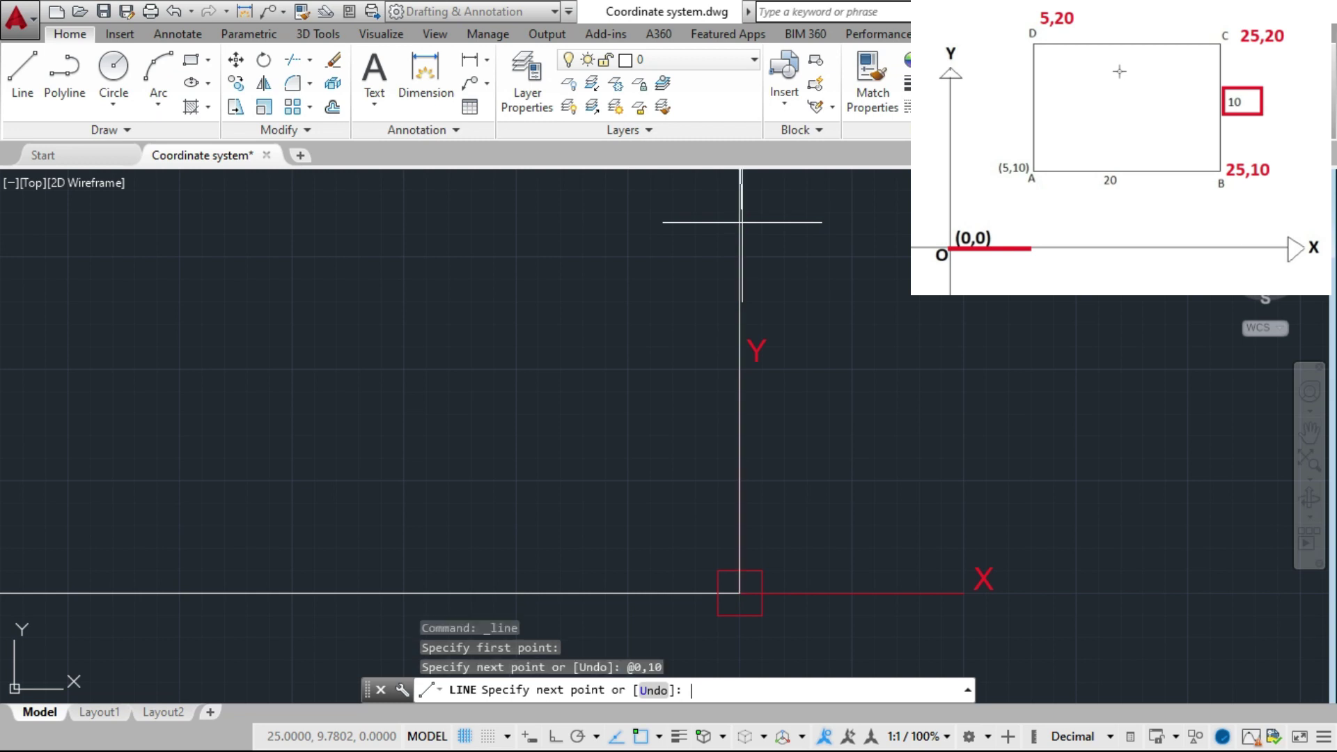
pyautogui.scroll(-4, 637, 538)
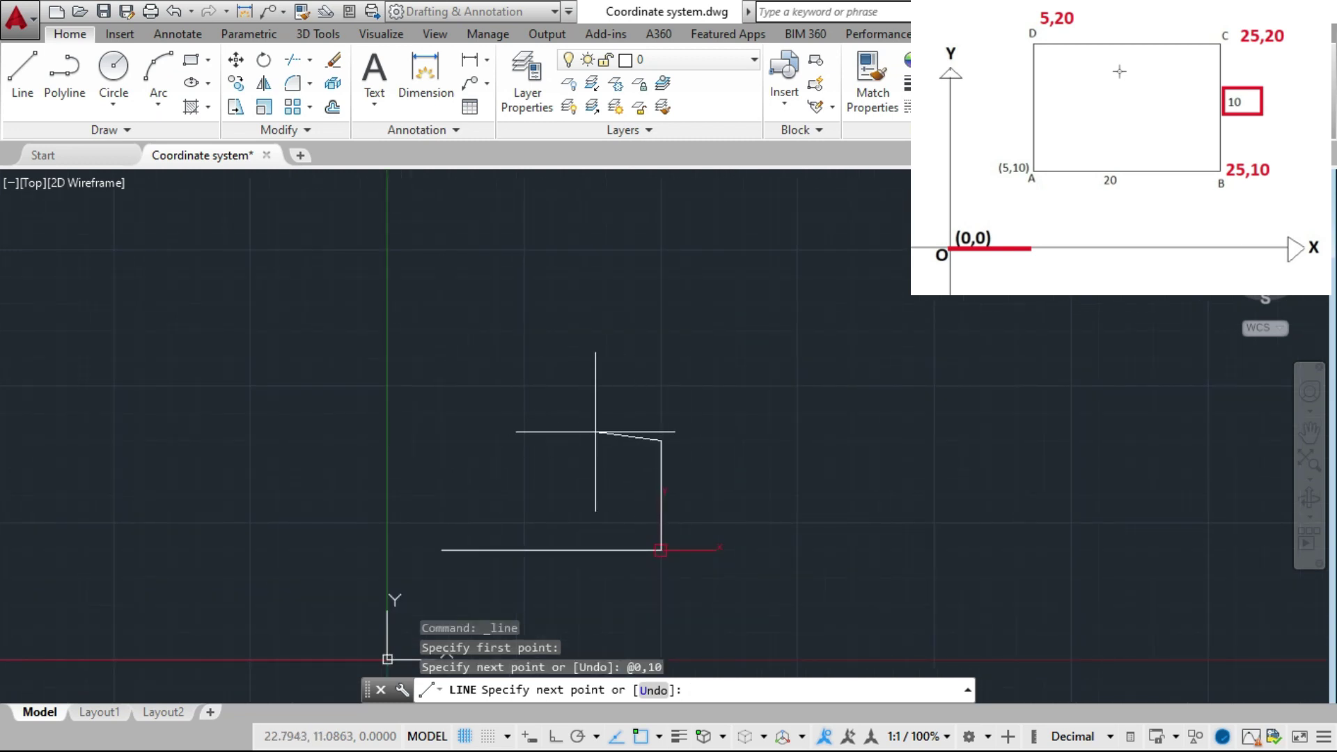
pyautogui.scroll(4, 594, 443)
pyautogui.scroll(-2, 520, 436)
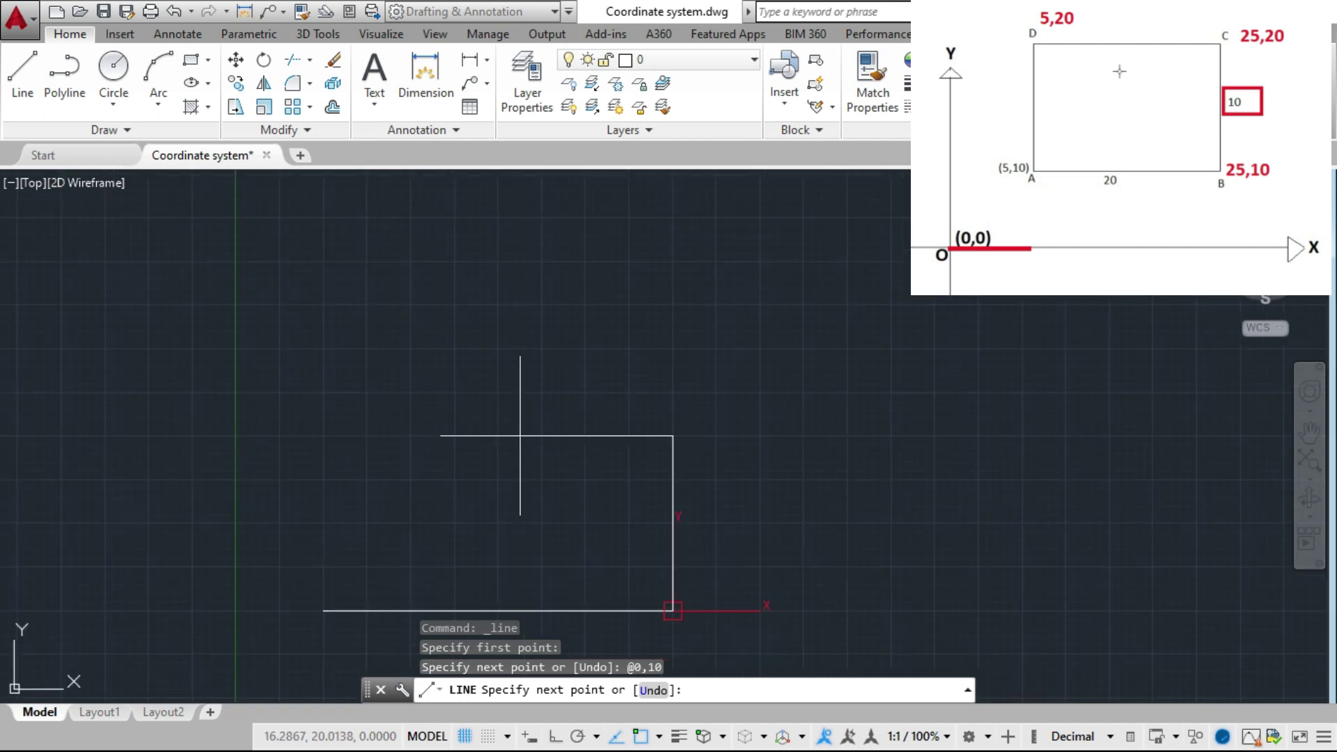
# Turn on Ortho with F8 and fix the right side's end at C (25,20).
pyautogui.press('F8')
pyautogui.write('@')
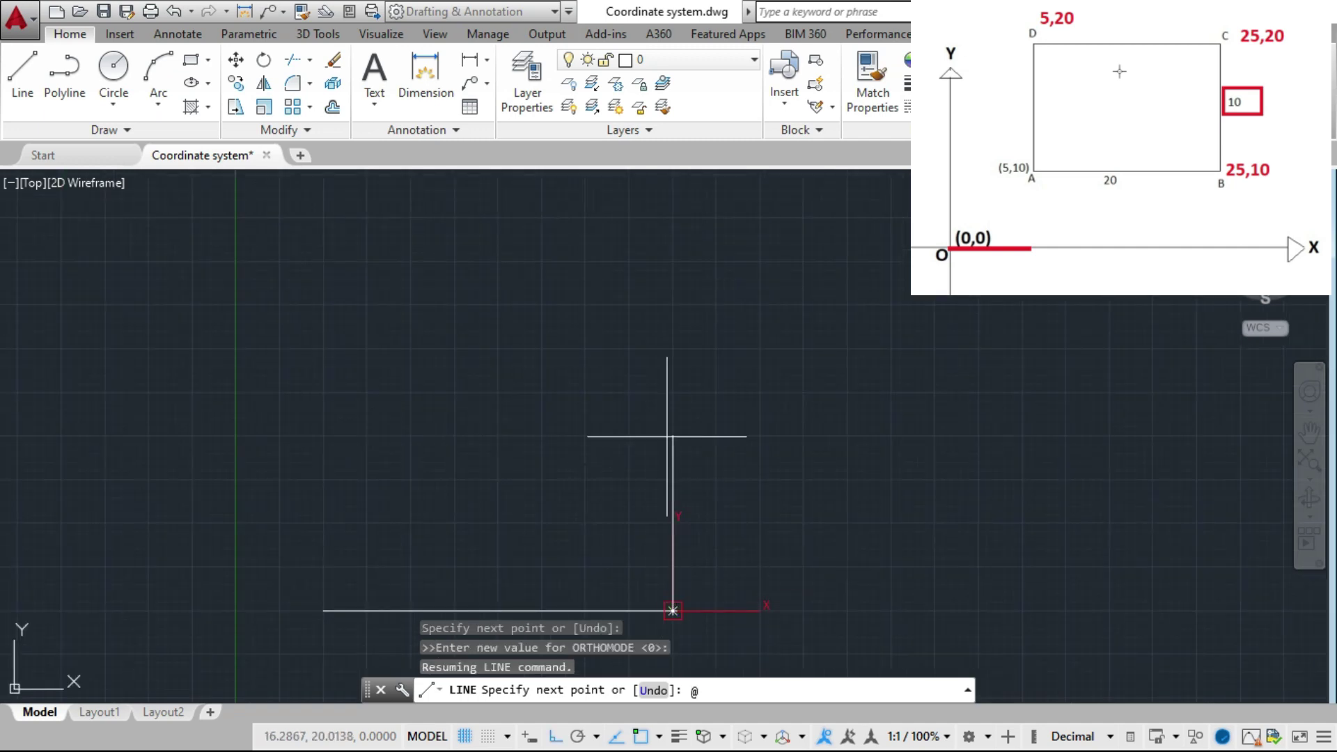
pyautogui.click(583, 437)
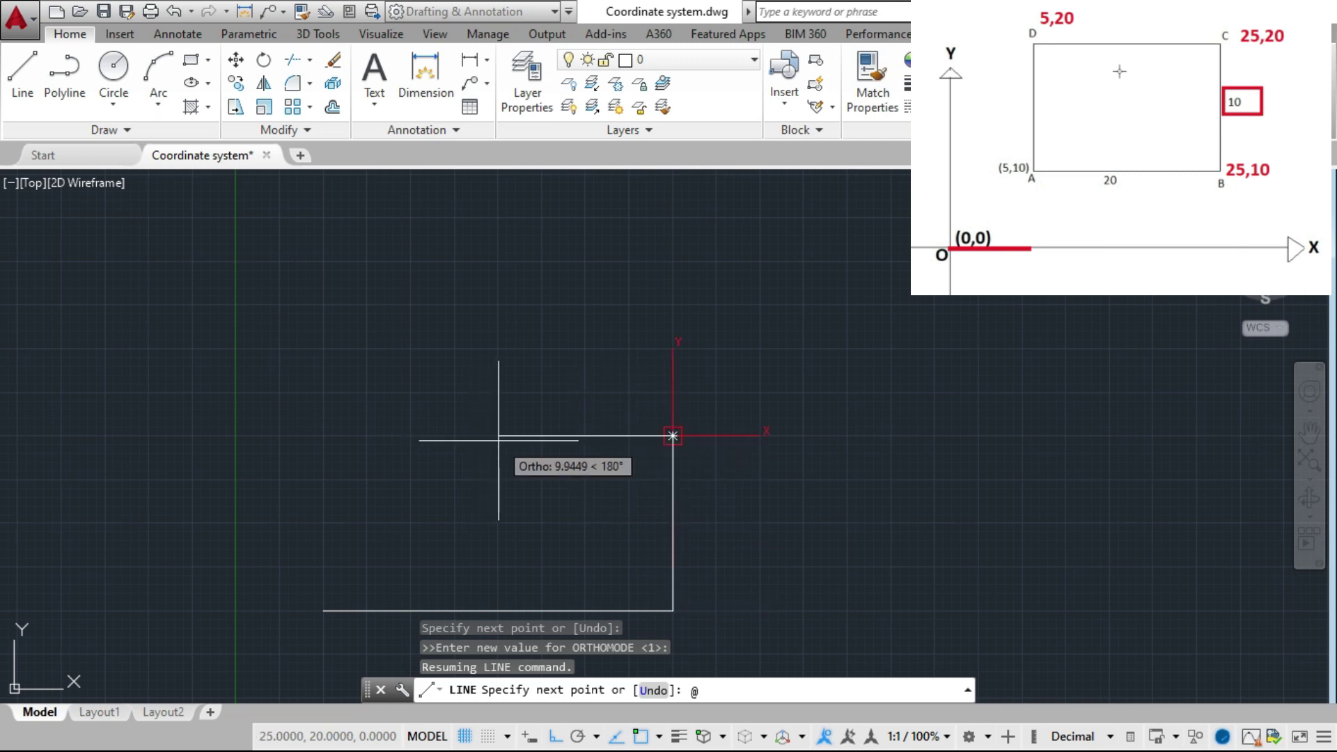
pyautogui.scroll(2, 665, 444)
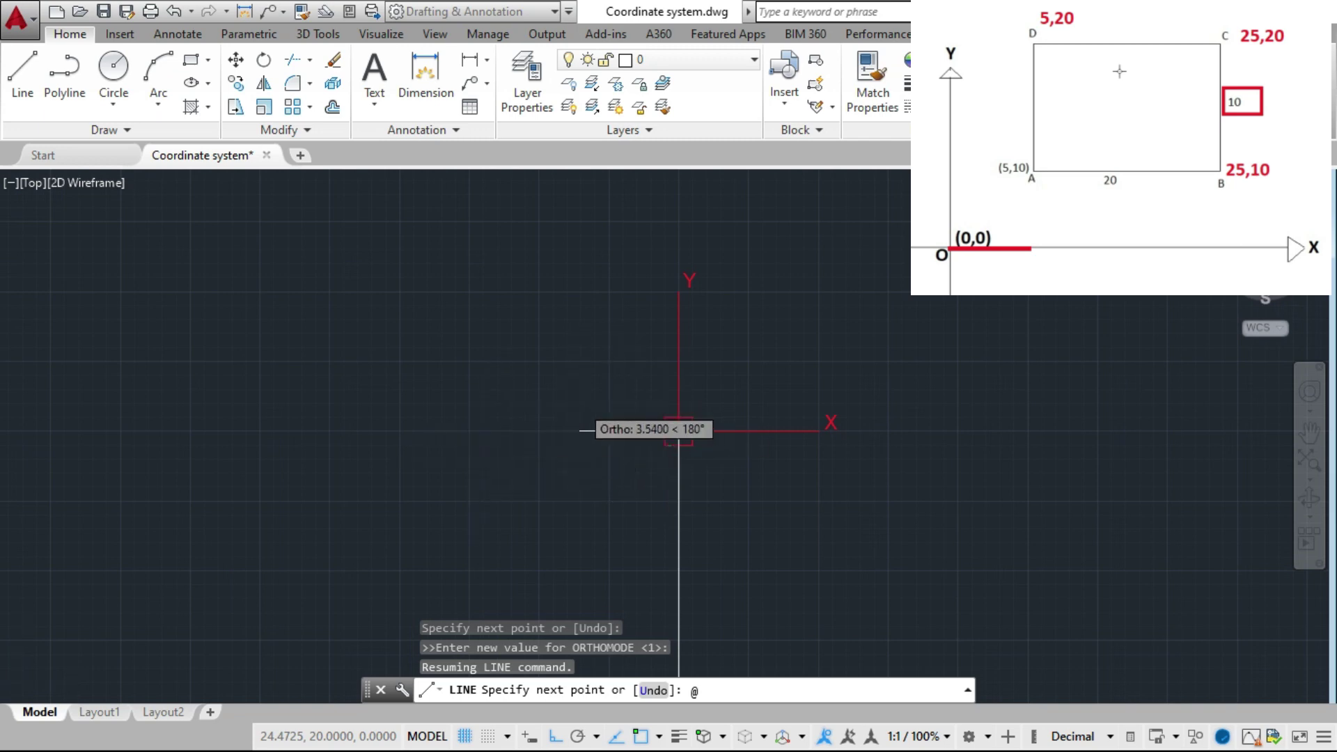
pyautogui.scroll(-2, 627, 425)
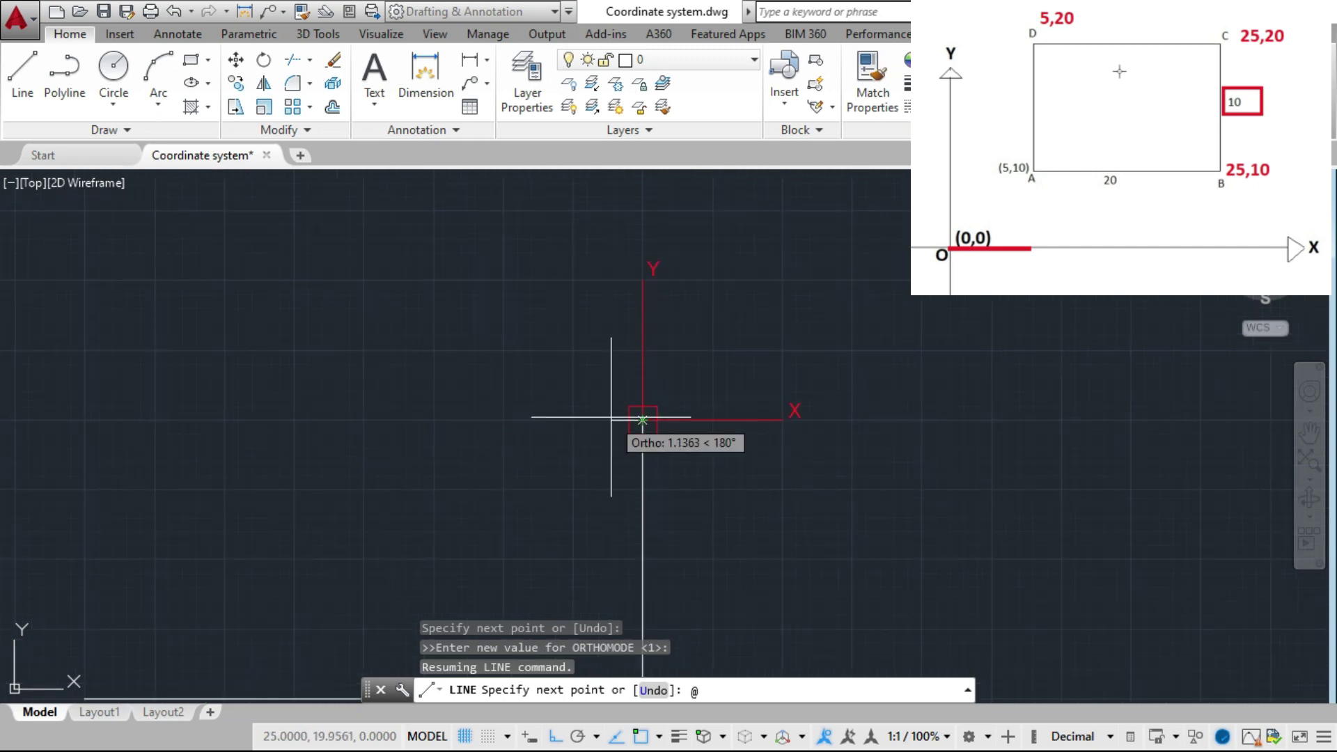
# Zoom and pan around corner C to check the drawn lines.
pyautogui.scroll(-2, 507, 428)
pyautogui.scroll(2, 418, 428)
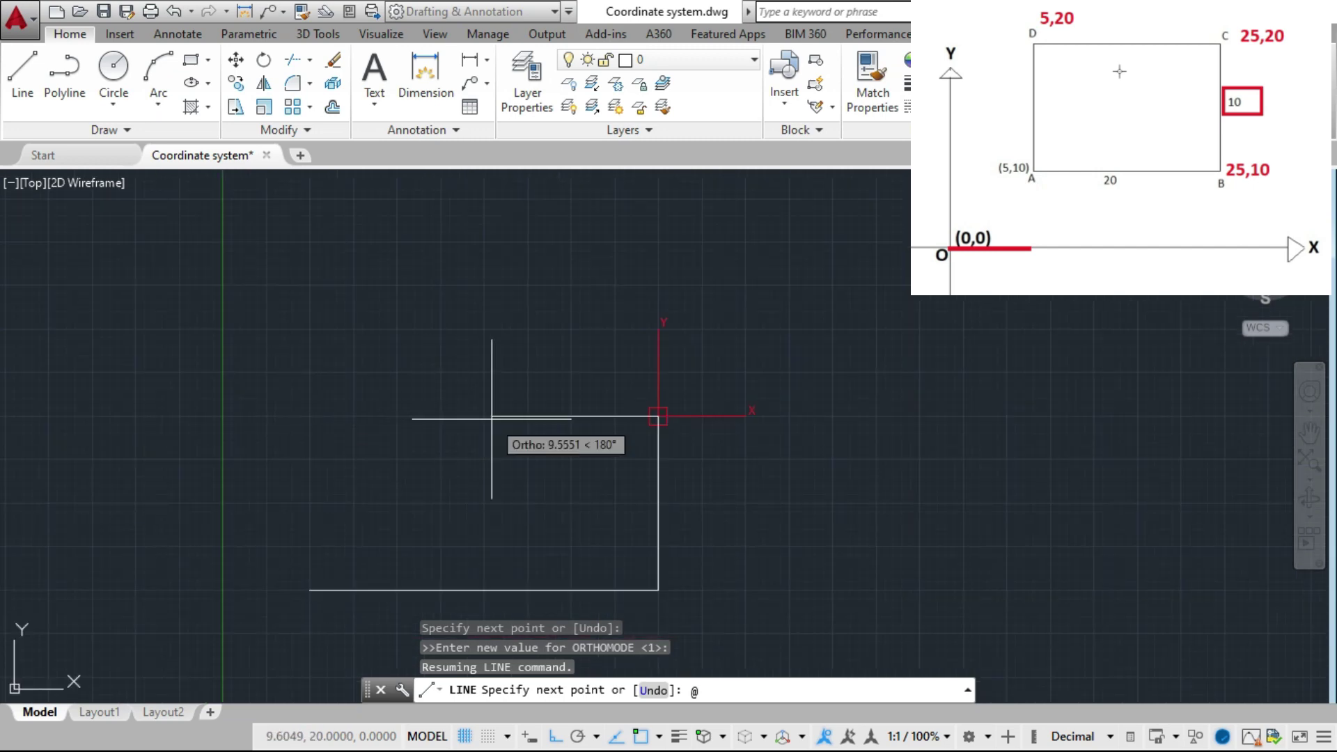
pyautogui.scroll(2, 477, 425)
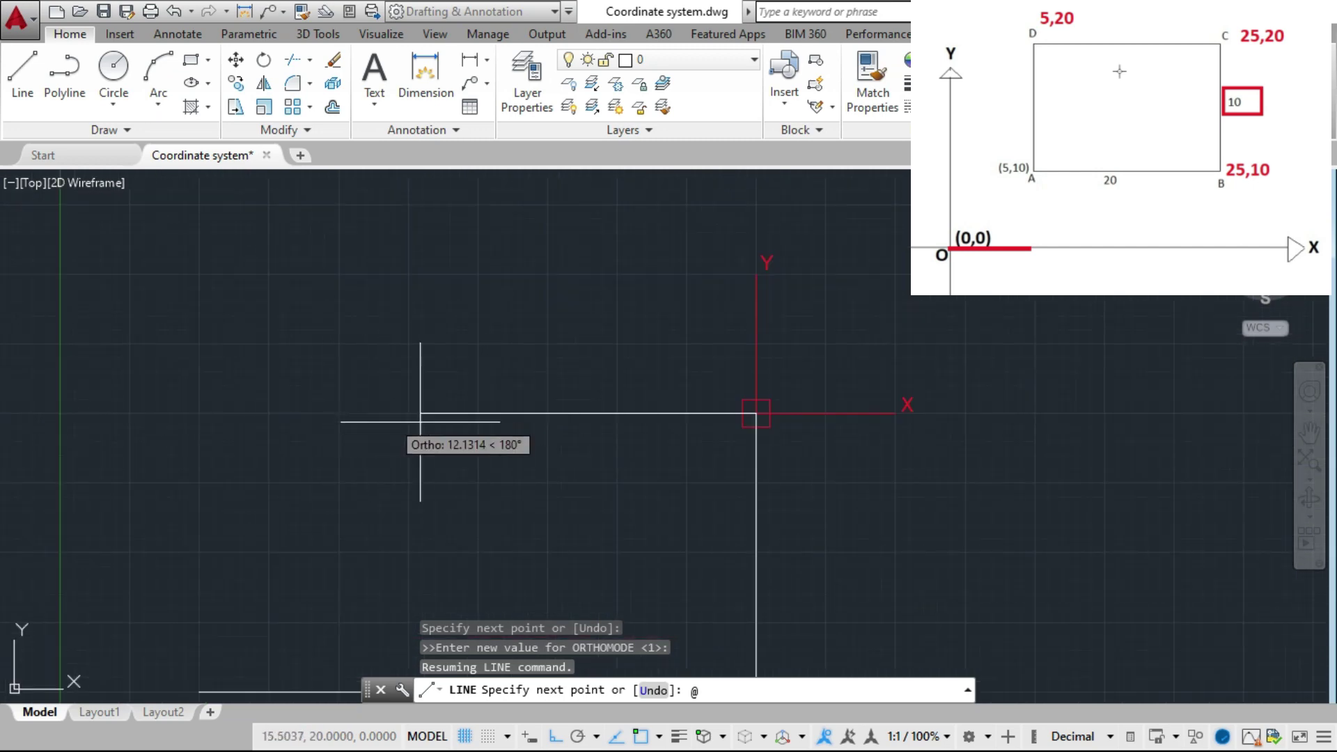
pyautogui.scroll(-2, 397, 427)
pyautogui.scroll(2, 445, 435)
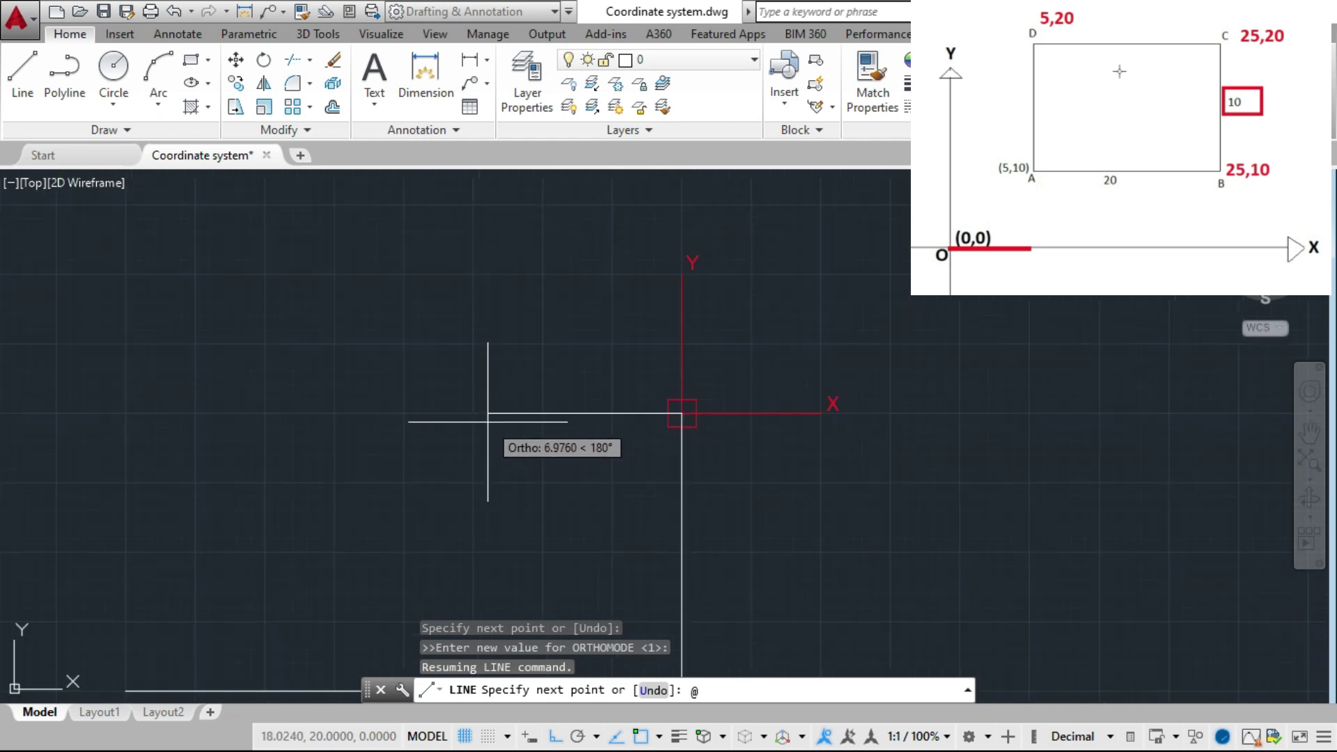
pyautogui.scroll(-2, 507, 418)
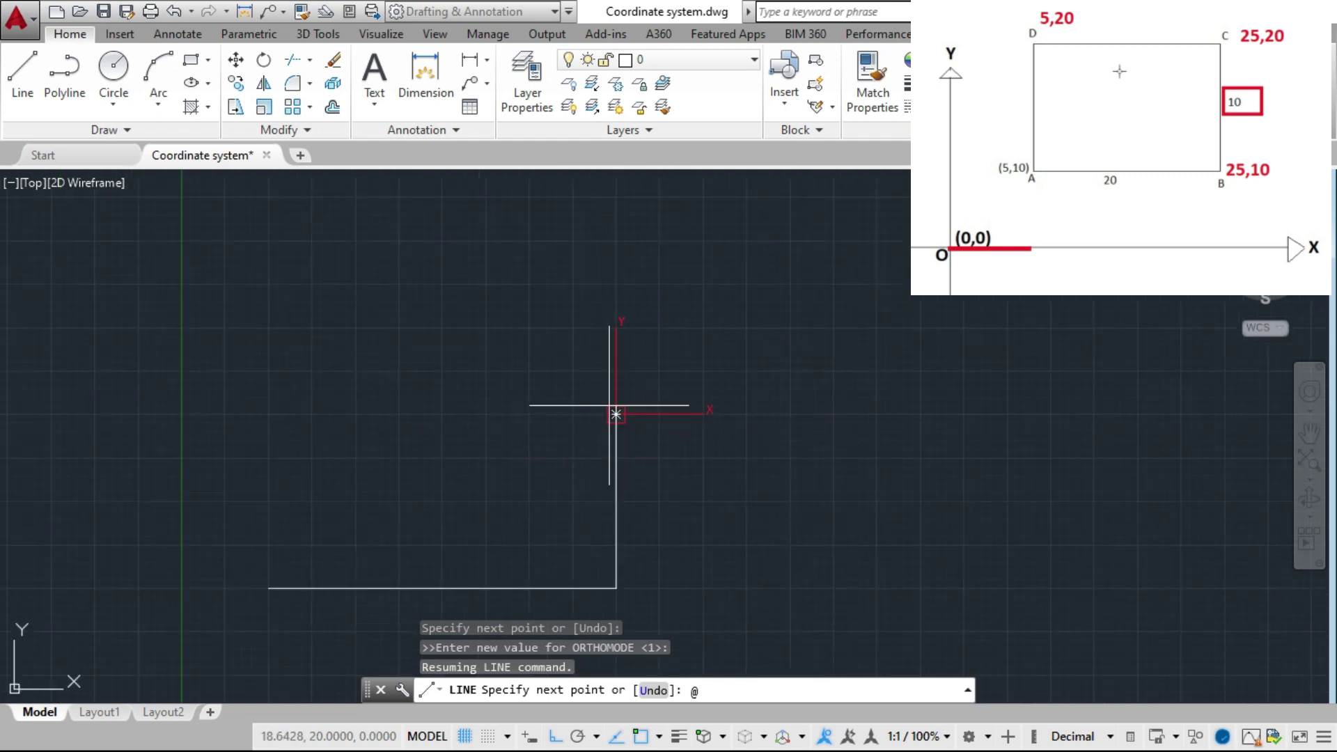
pyautogui.scroll(4, 601, 420)
pyautogui.scroll(-2, 655, 398)
pyautogui.scroll(-2, 657, 399)
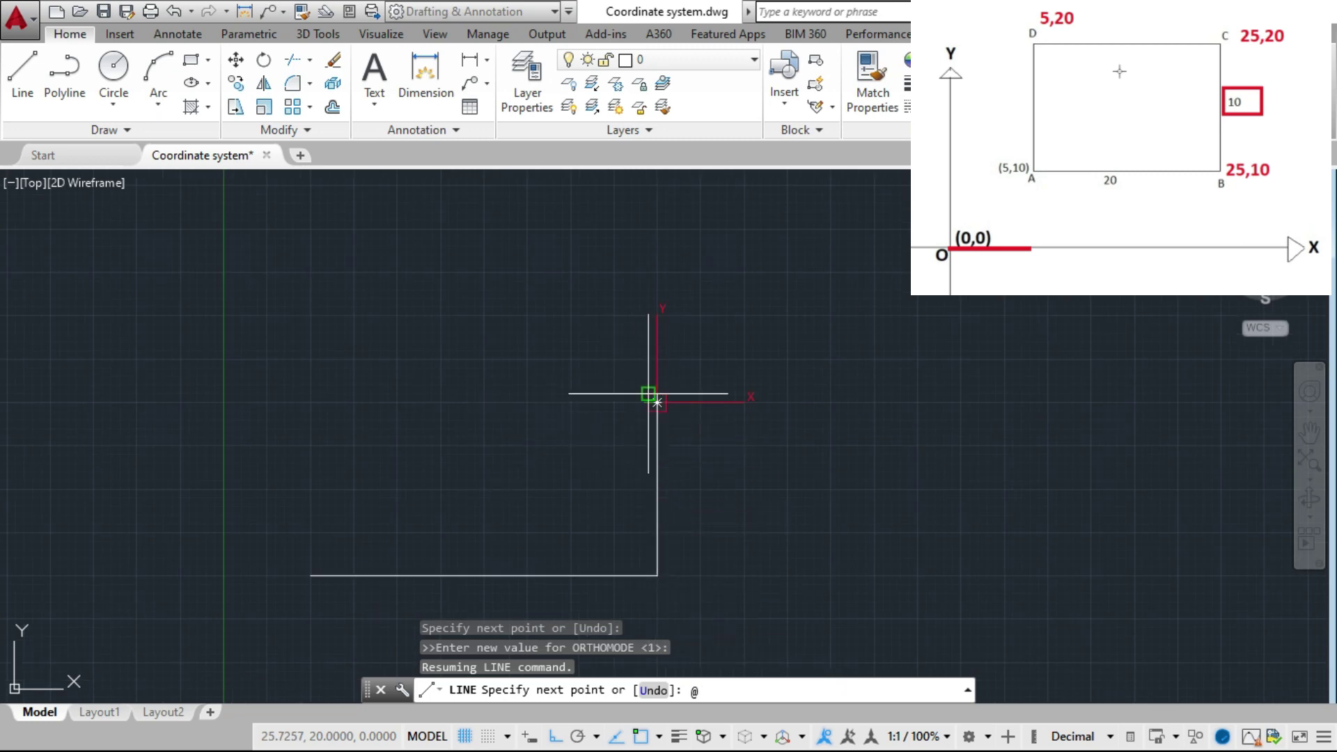
pyautogui.scroll(2, 617, 406)
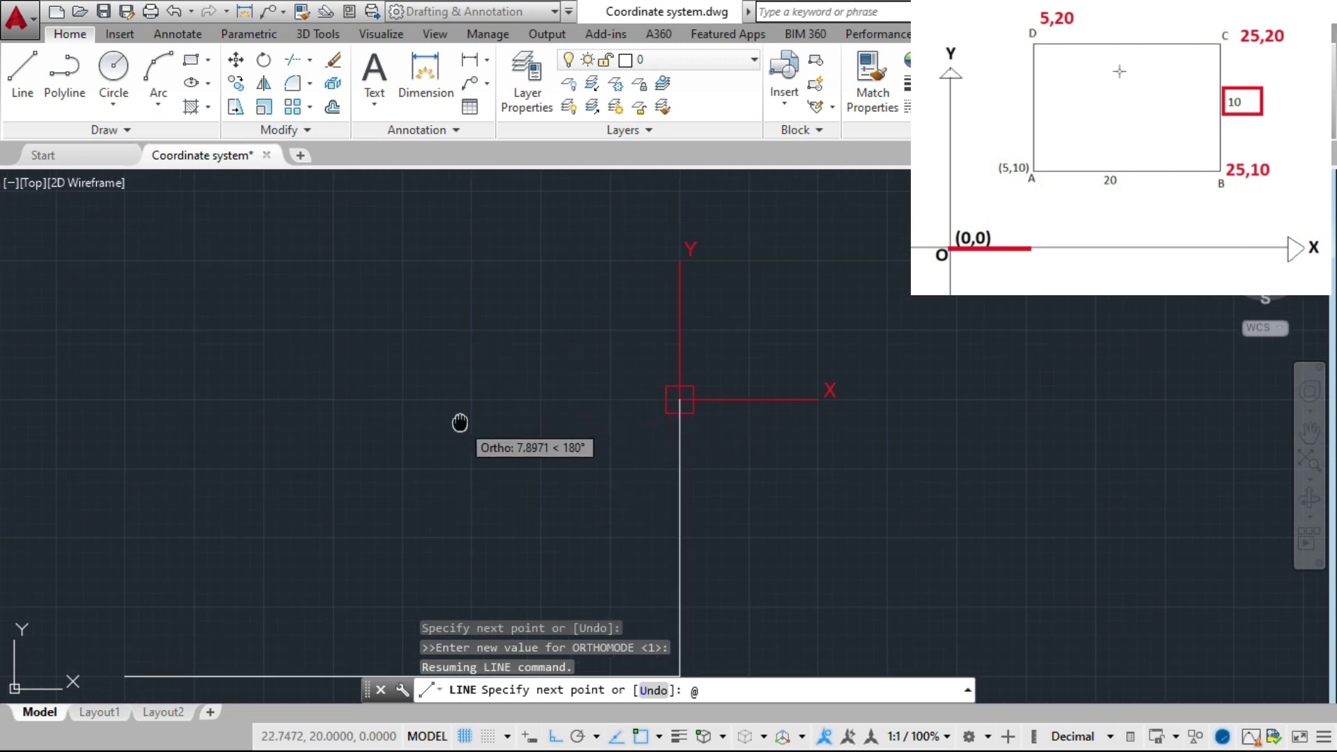
pyautogui.moveTo(460, 427); pyautogui.dragTo(547, 410, button='middle')
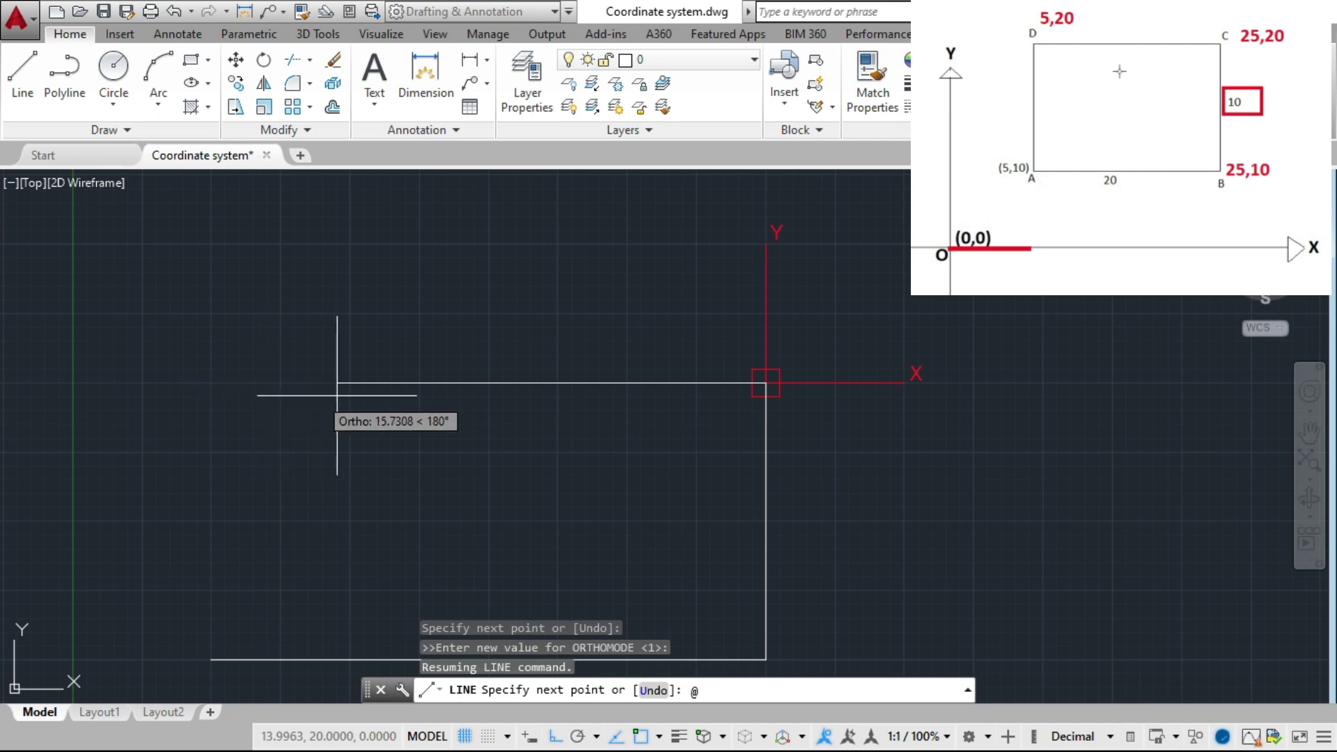
pyautogui.scroll(2, 886, 409)
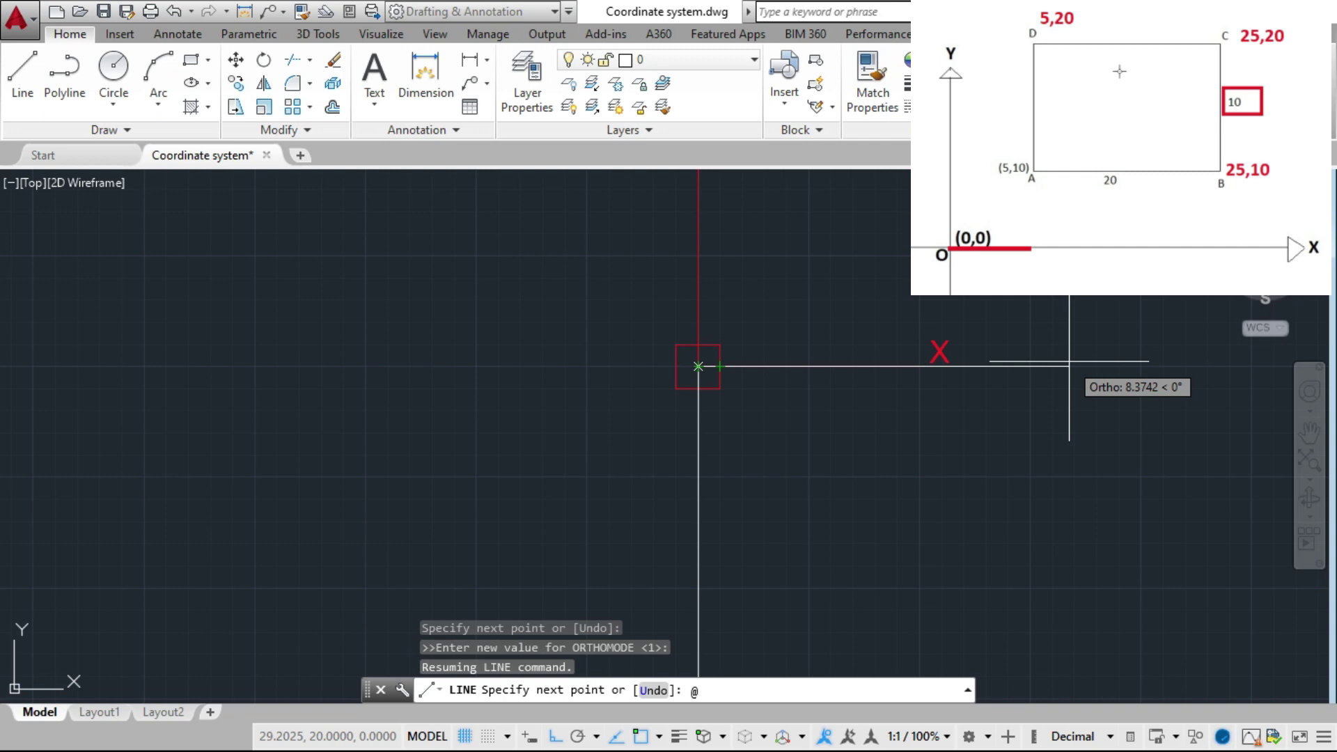
pyautogui.scroll(-2, 1069, 362)
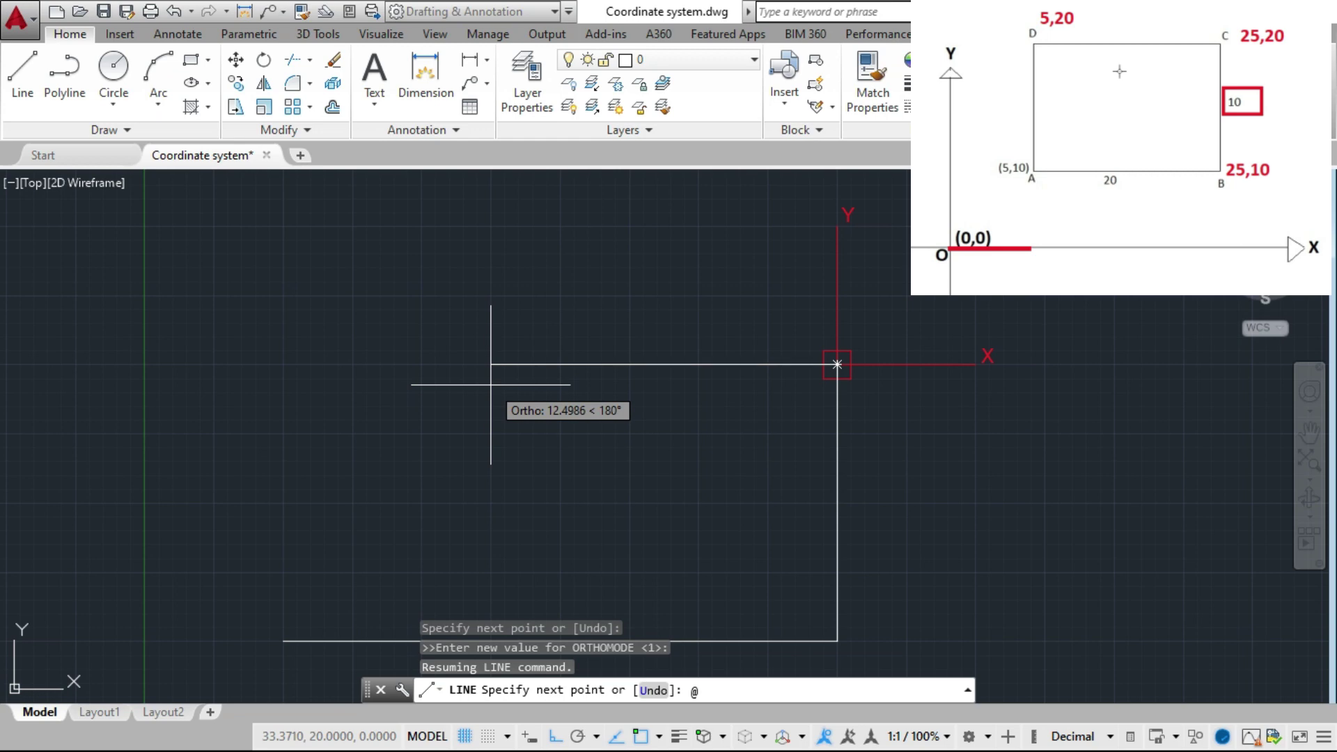
# Draw the top edge 20 units left to D (5,20) using relative input @-20,0.
pyautogui.write('-20')
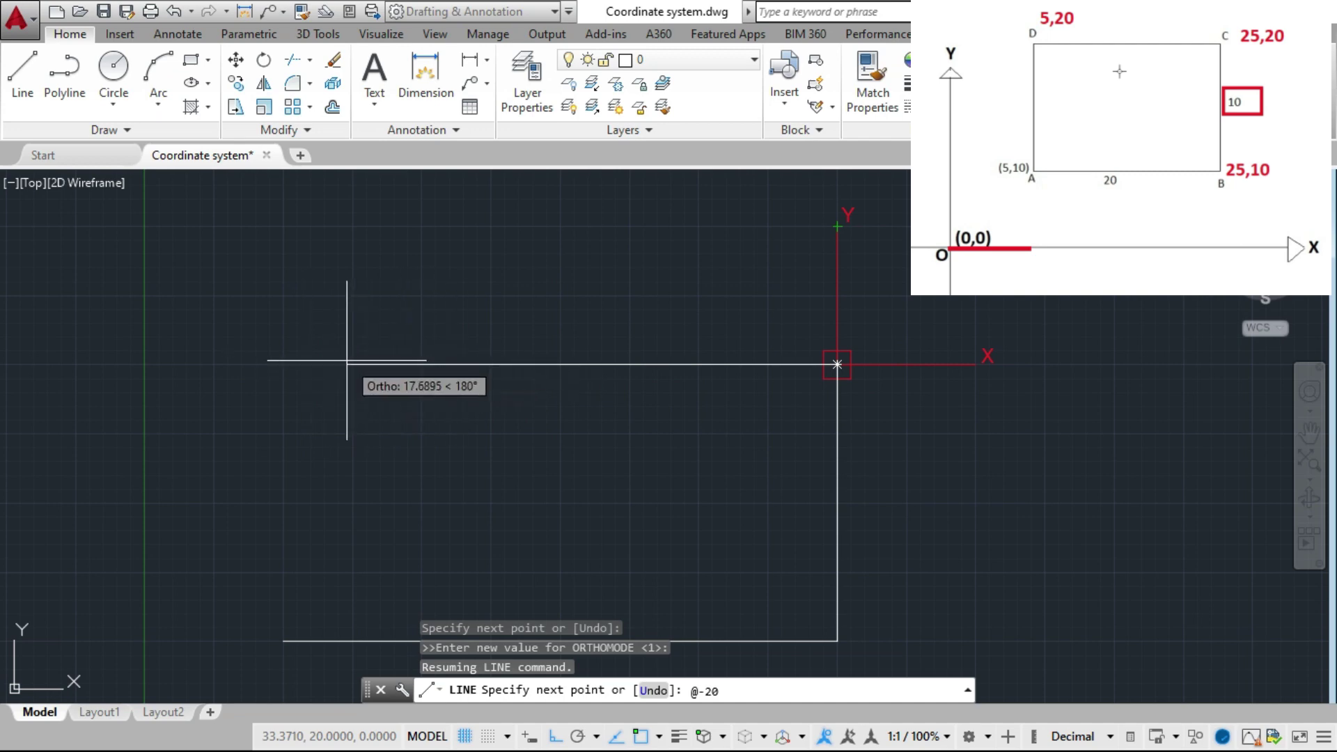
pyautogui.write(',0')
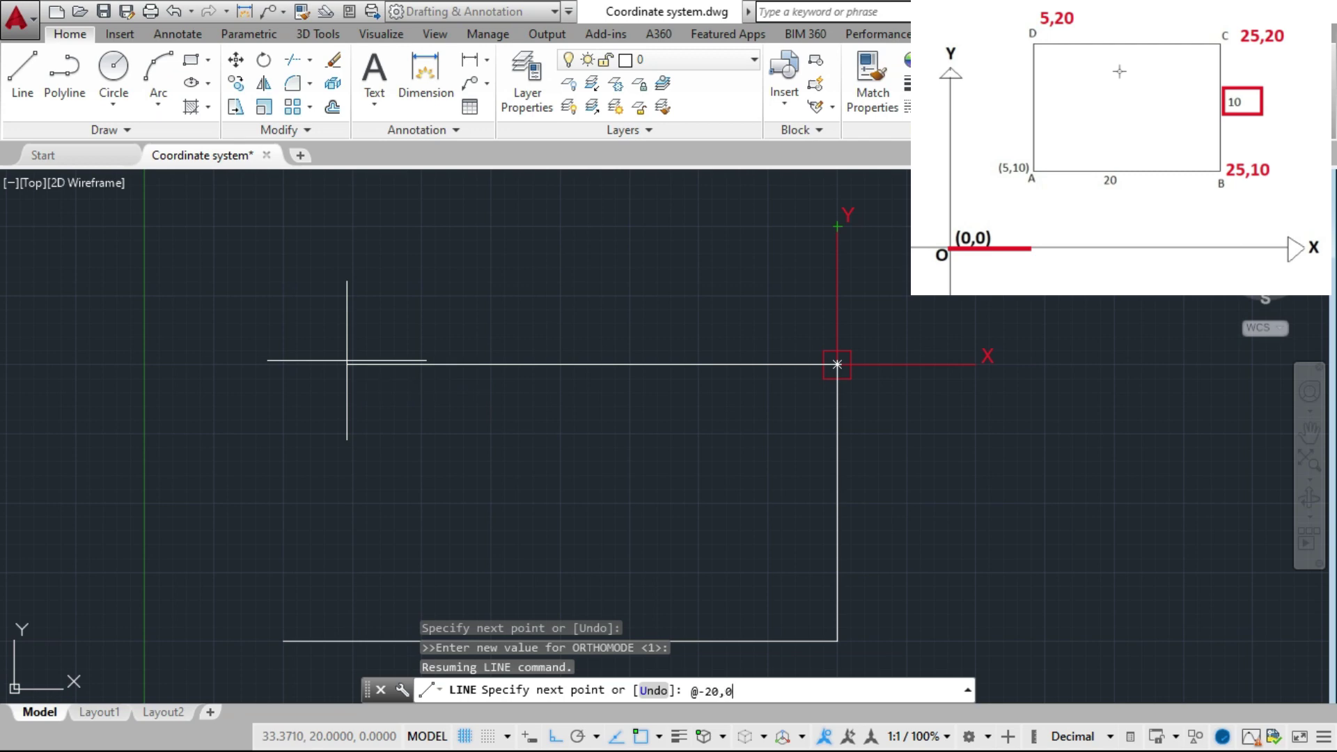
pyautogui.press('Return')
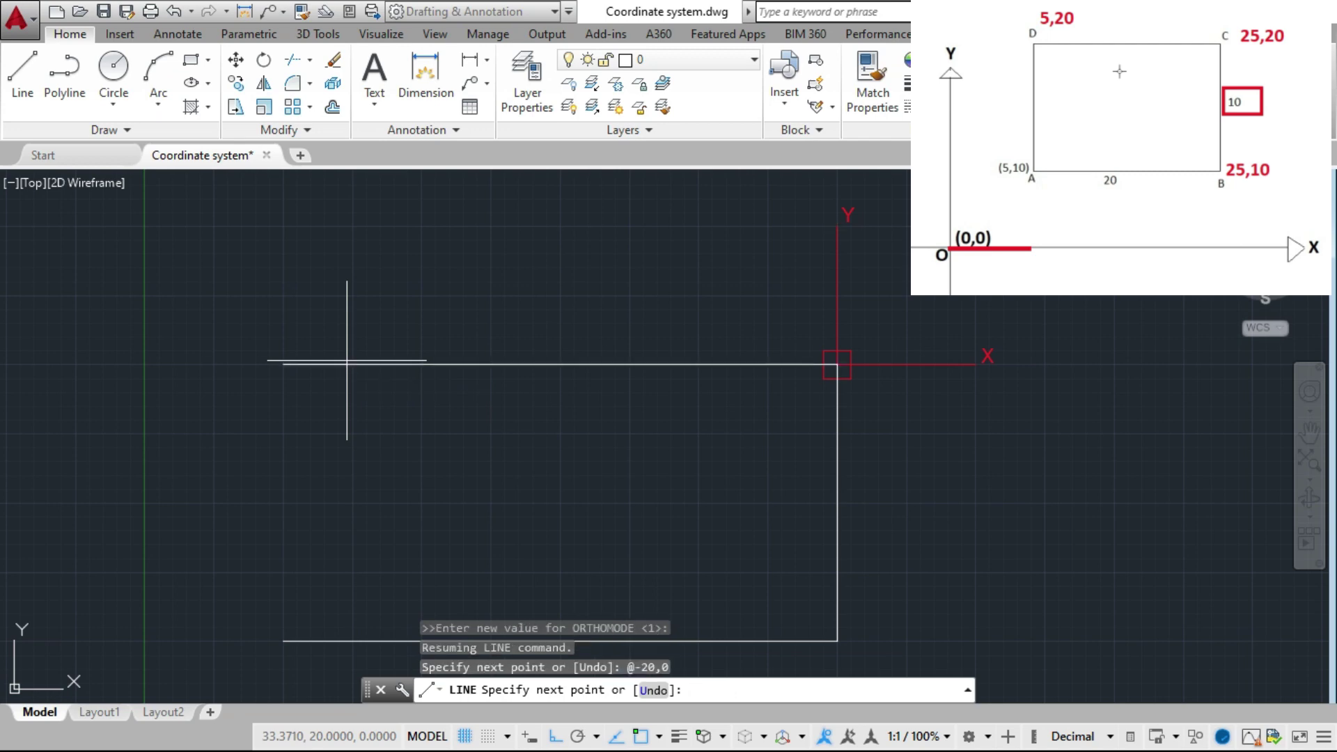
pyautogui.scroll(-5, 329, 367)
pyautogui.scroll(3, 321, 390)
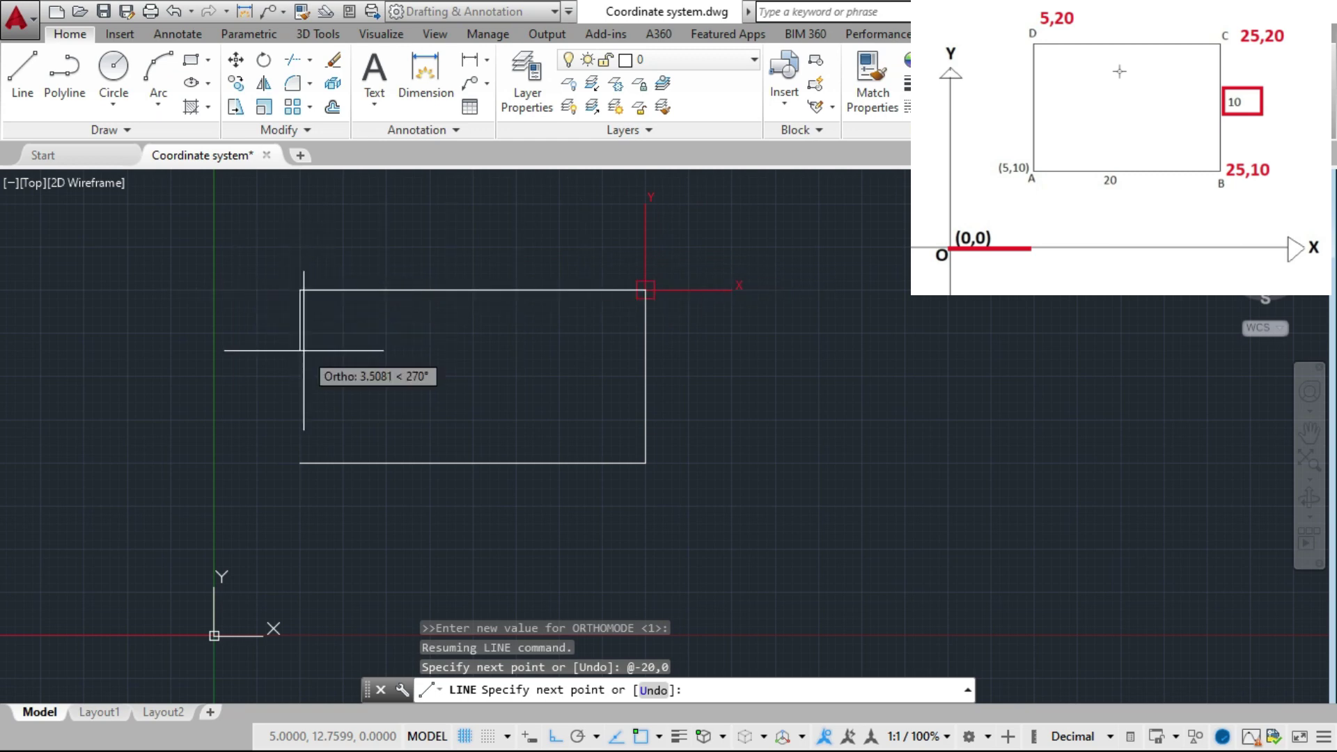
pyautogui.write('@')
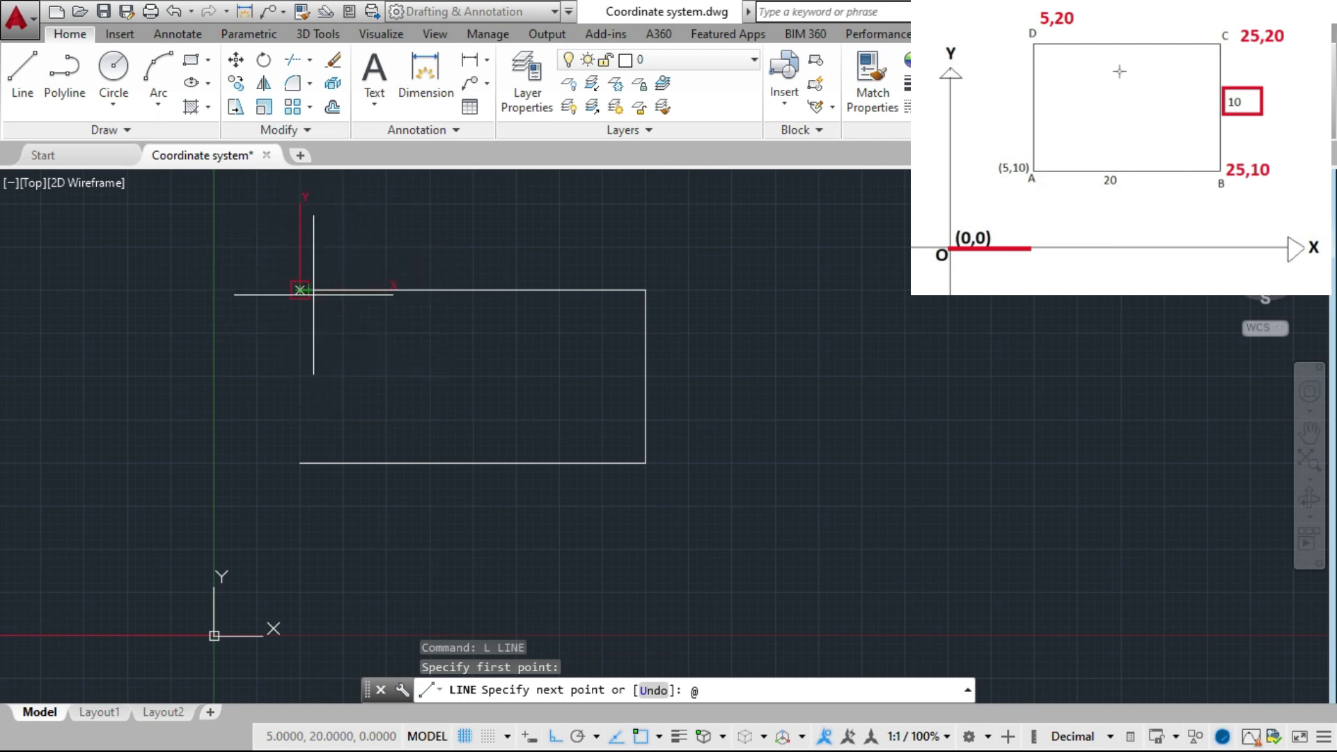
pyautogui.scroll(2, 300, 324)
pyautogui.moveTo(299, 322); pyautogui.dragTo(298, 370, button='middle')
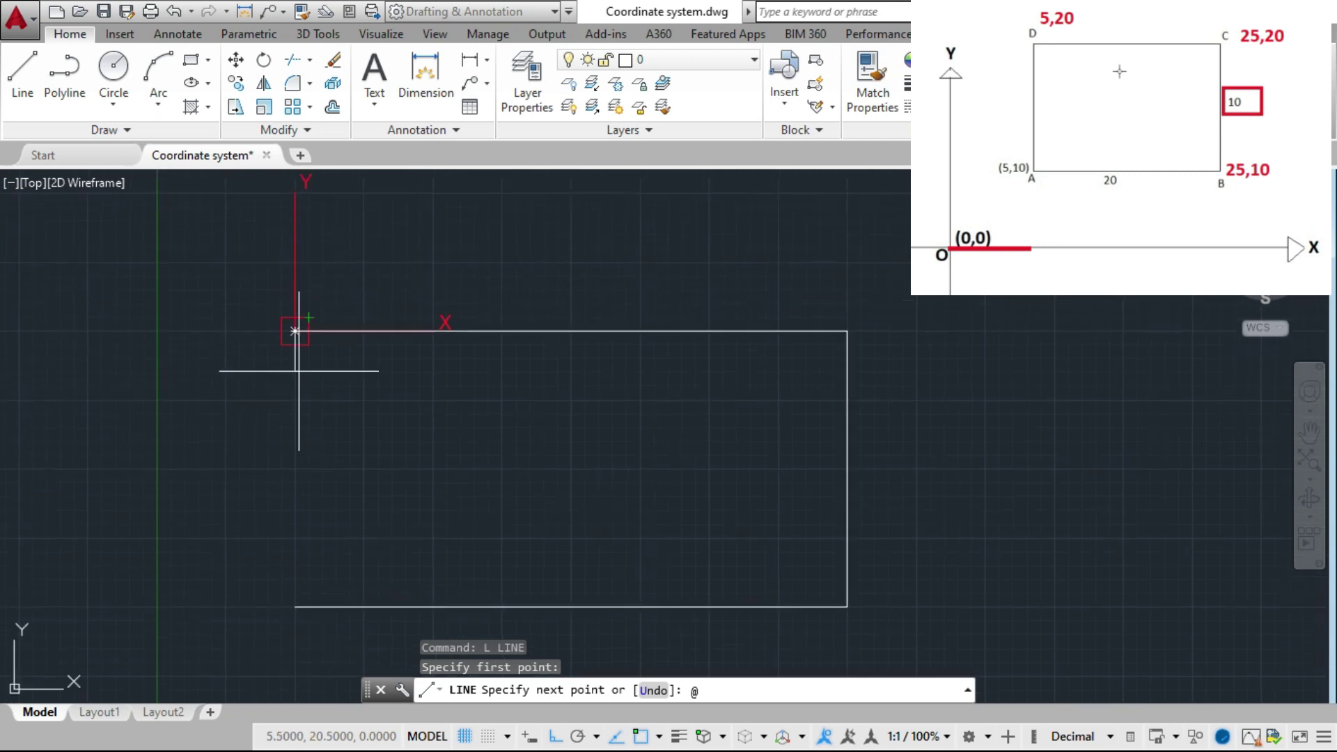
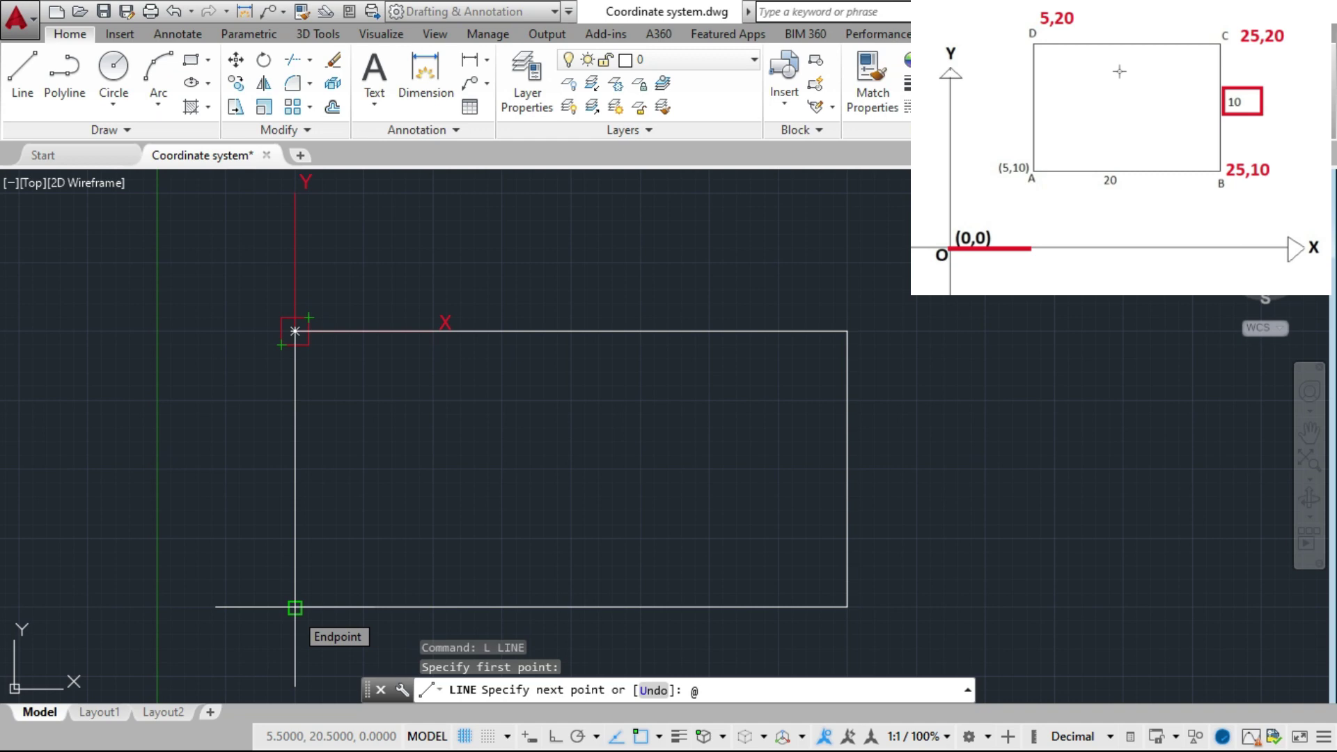
# Draw the left side as a 10-unit line down with @0,-10, then end the LINE command.
pyautogui.write('0,')
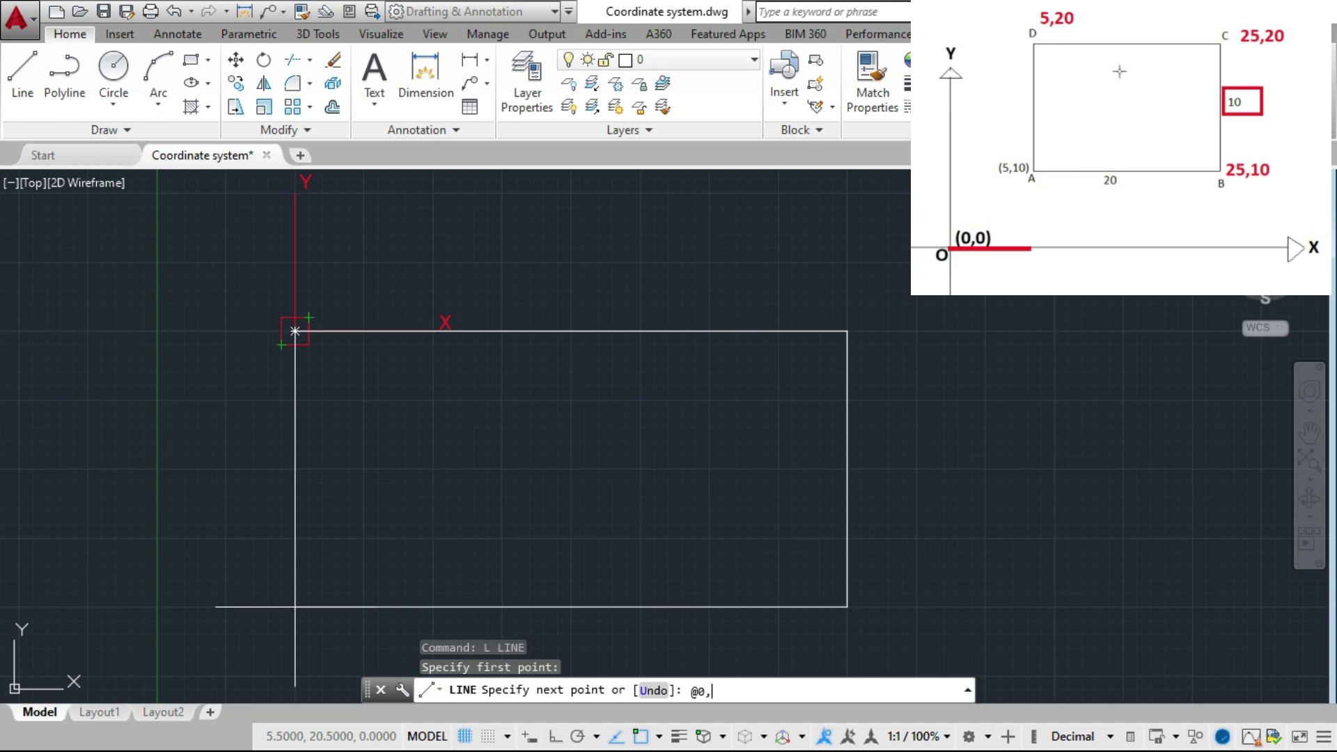
pyautogui.moveTo(335, 412); pyautogui.dragTo(332, 472, button='middle')
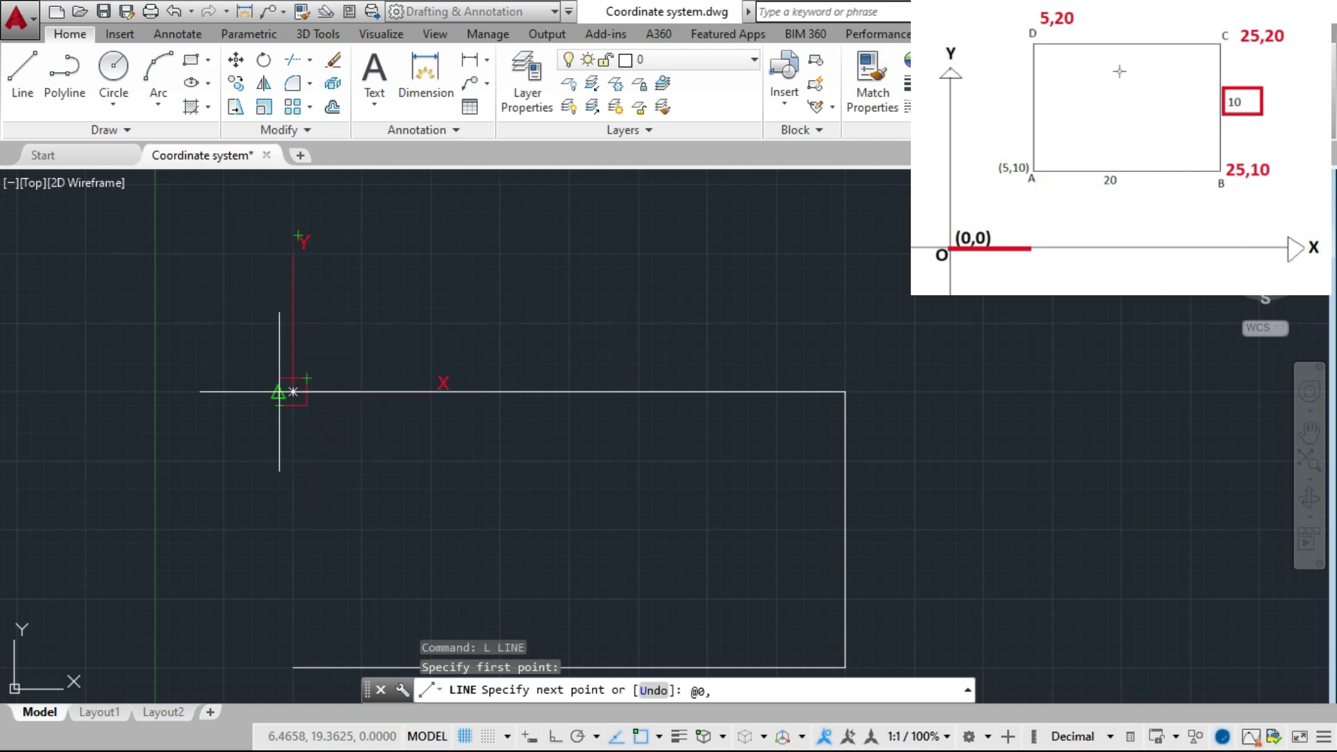
pyautogui.scroll(2, 250, 367)
pyautogui.scroll(1, 300, 456)
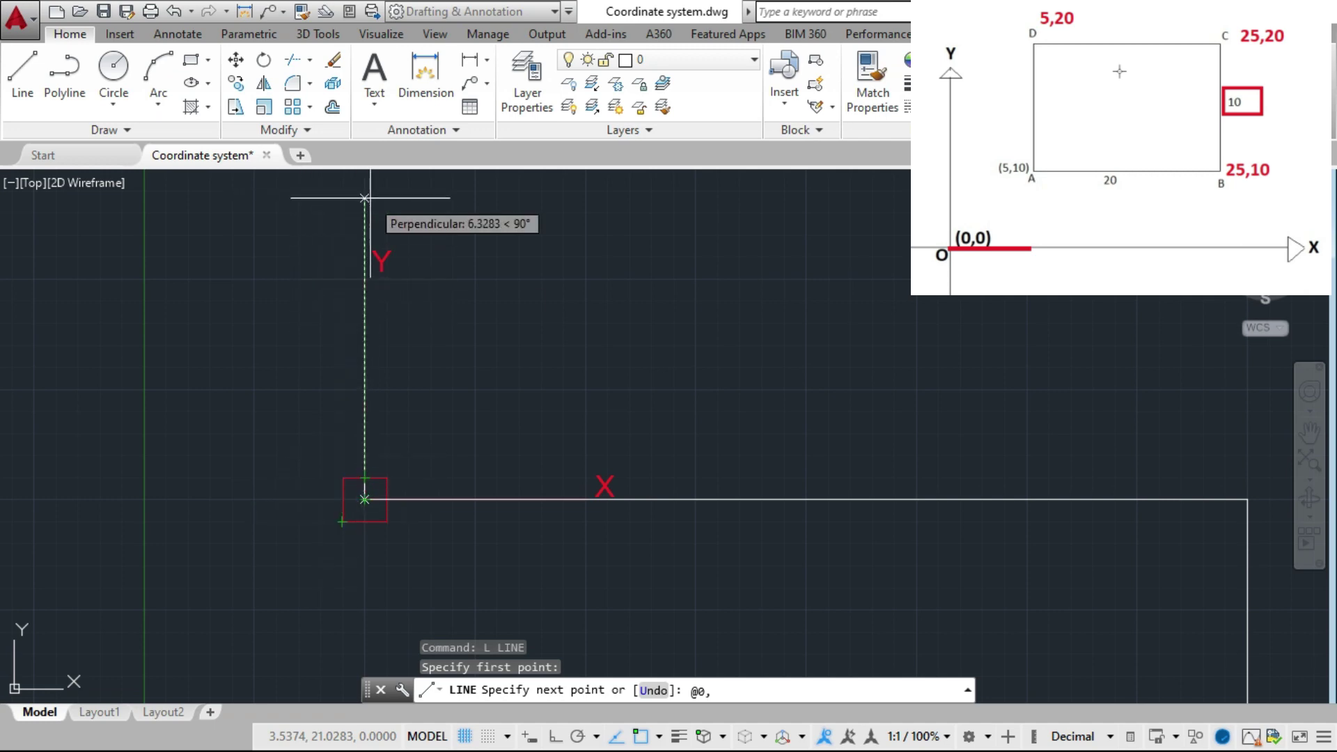
pyautogui.scroll(-2, 385, 325)
pyautogui.moveTo(384, 324); pyautogui.dragTo(385, 218, button='middle')
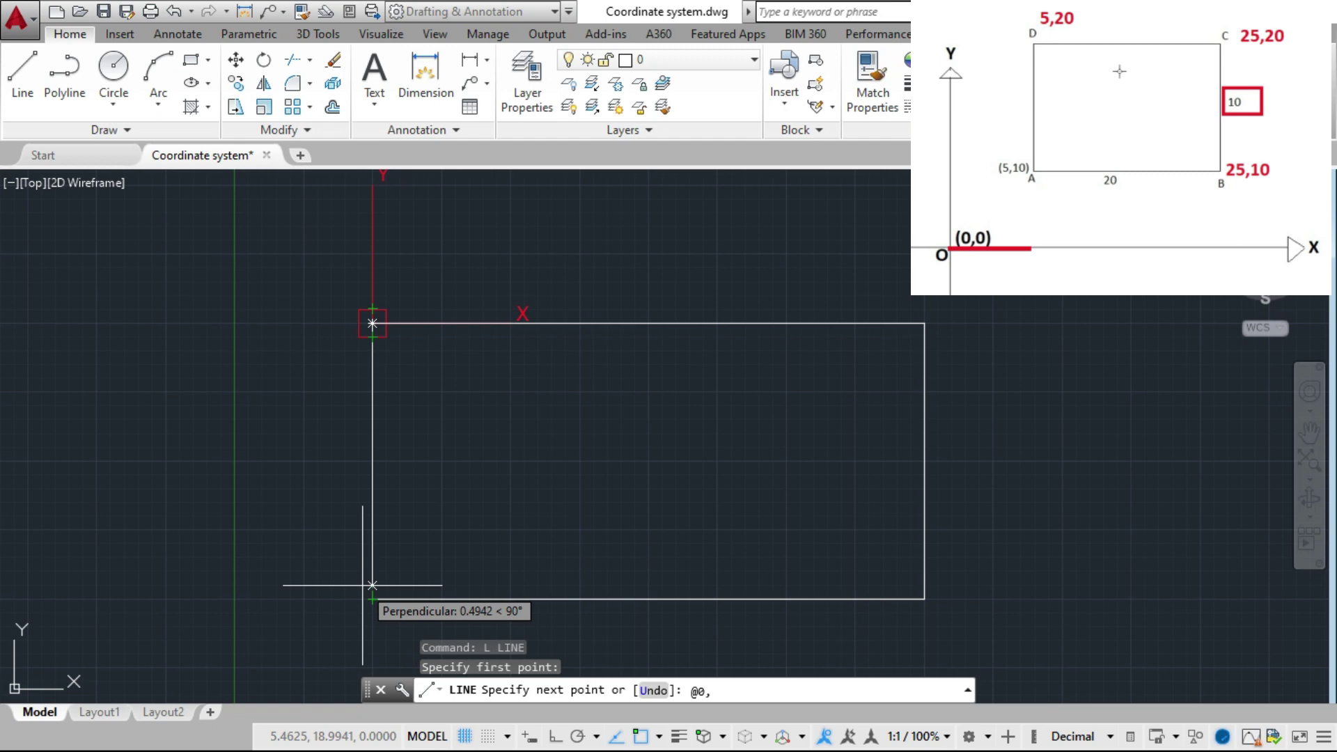
pyautogui.write('-10')
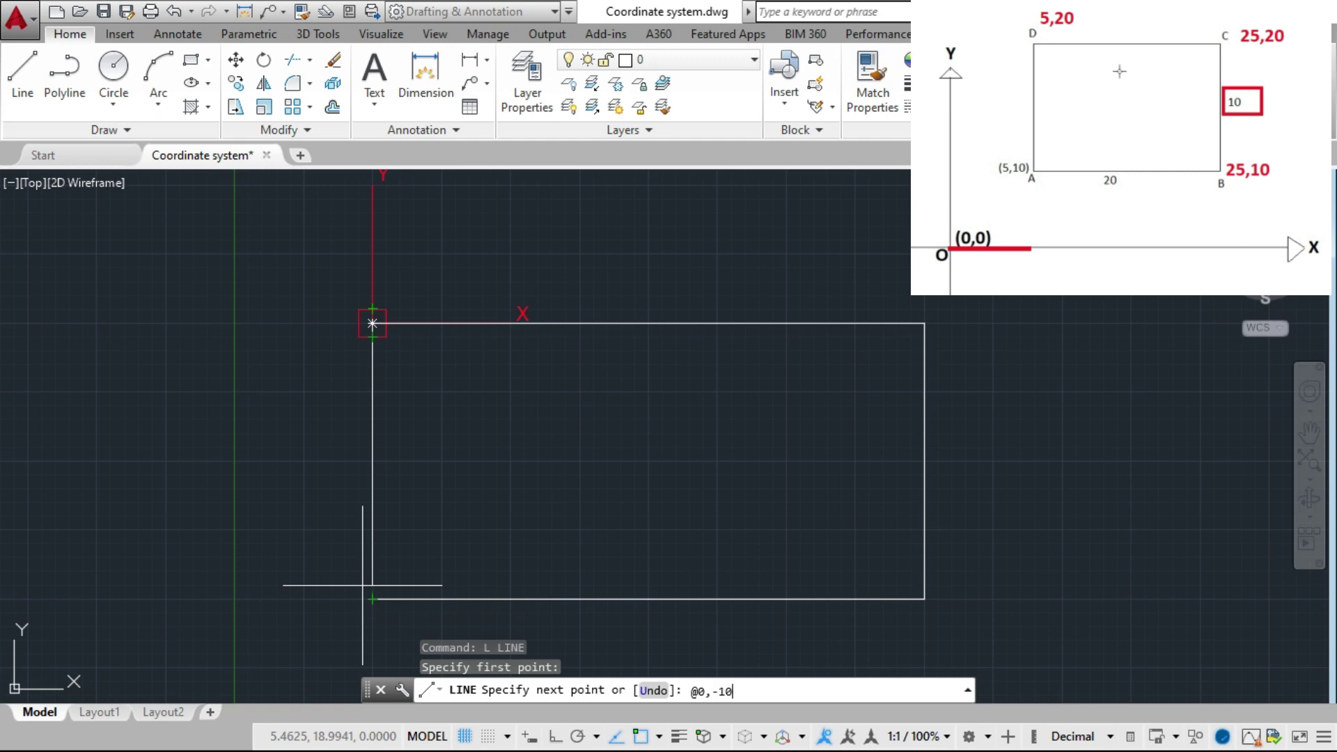
pyautogui.press('Return')
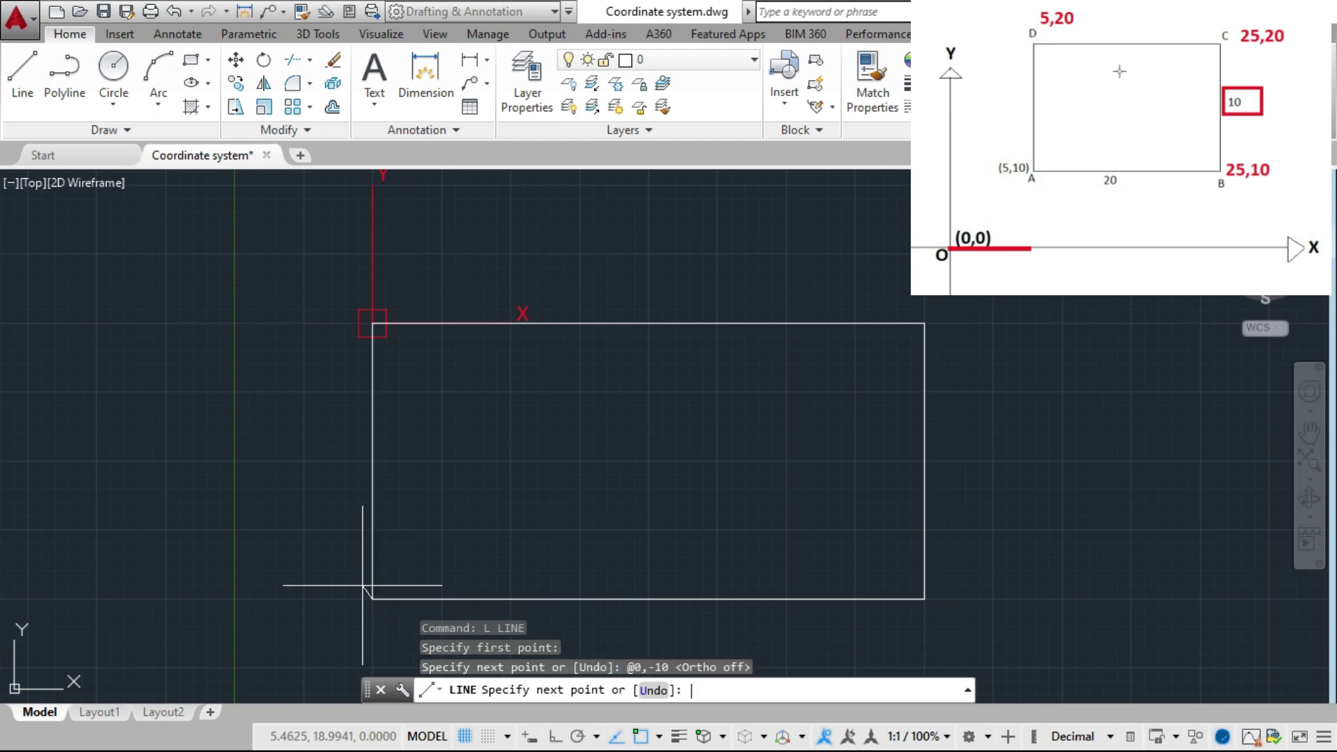
pyautogui.scroll(4, 376, 617)
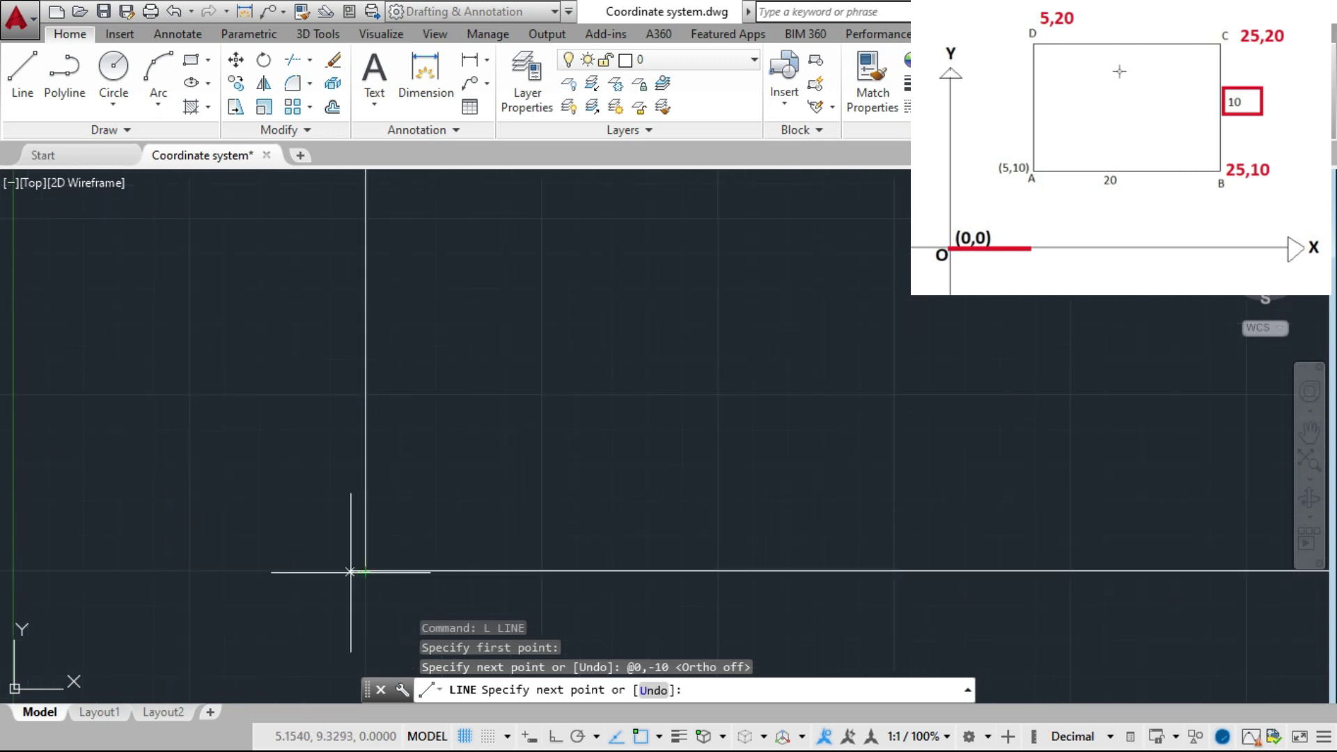
pyautogui.press('Escape')
# Delete the axis lines at the top-left corner and reframe the view to show the origin.
pyautogui.scroll(-3, 347, 592)
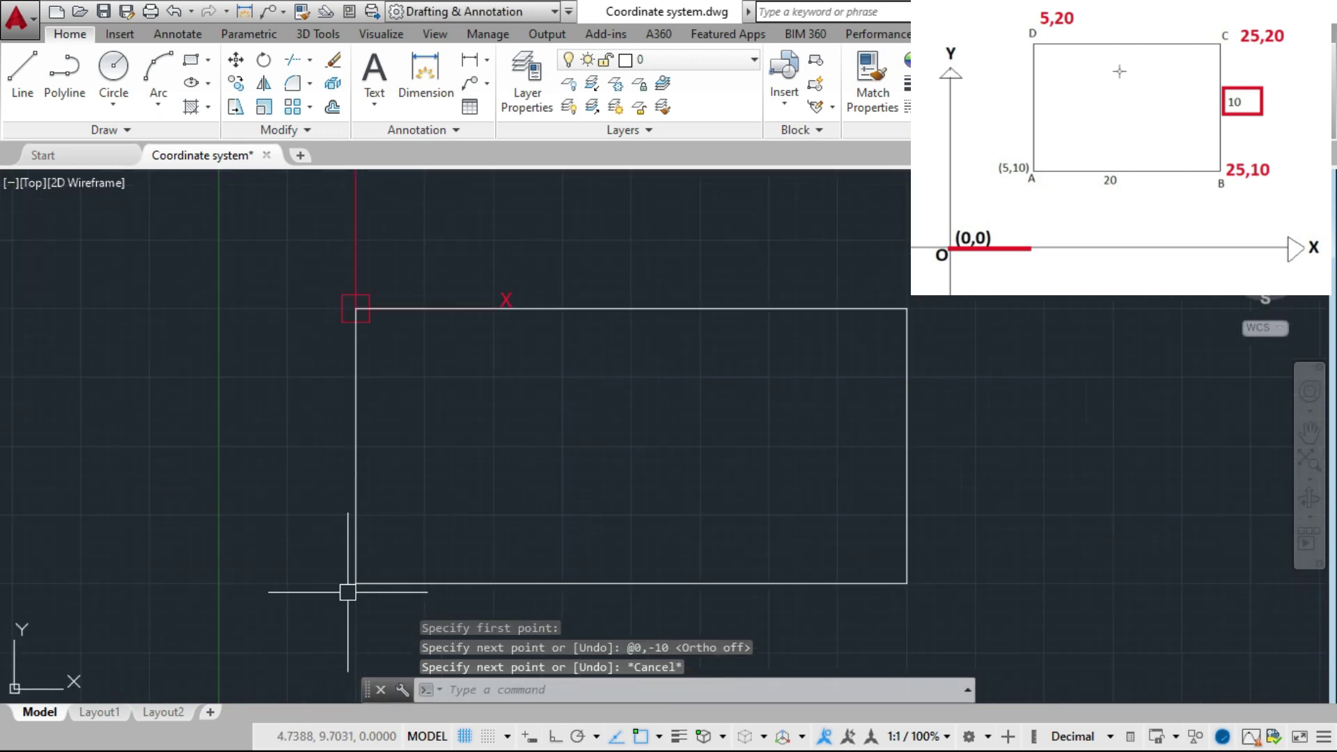
pyautogui.scroll(-2, 344, 540)
pyautogui.scroll(2, 344, 421)
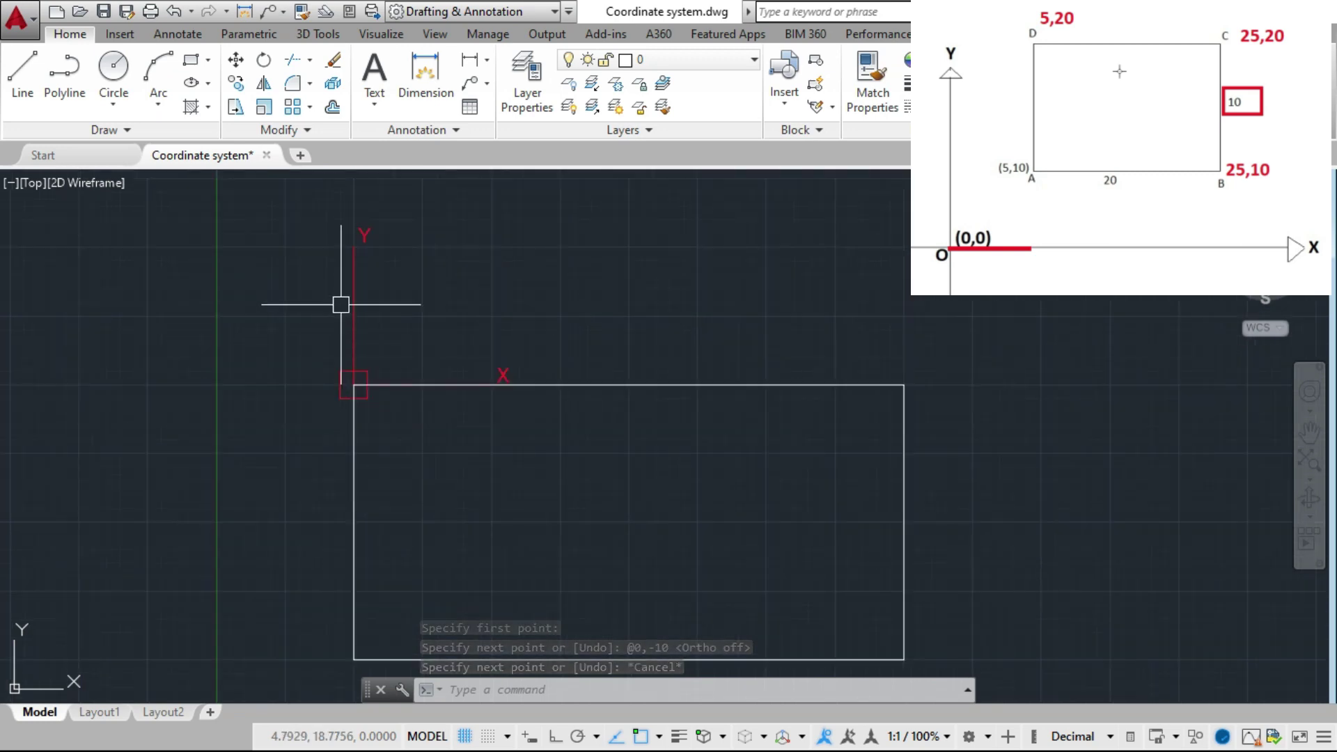
pyautogui.scroll(2, 355, 354)
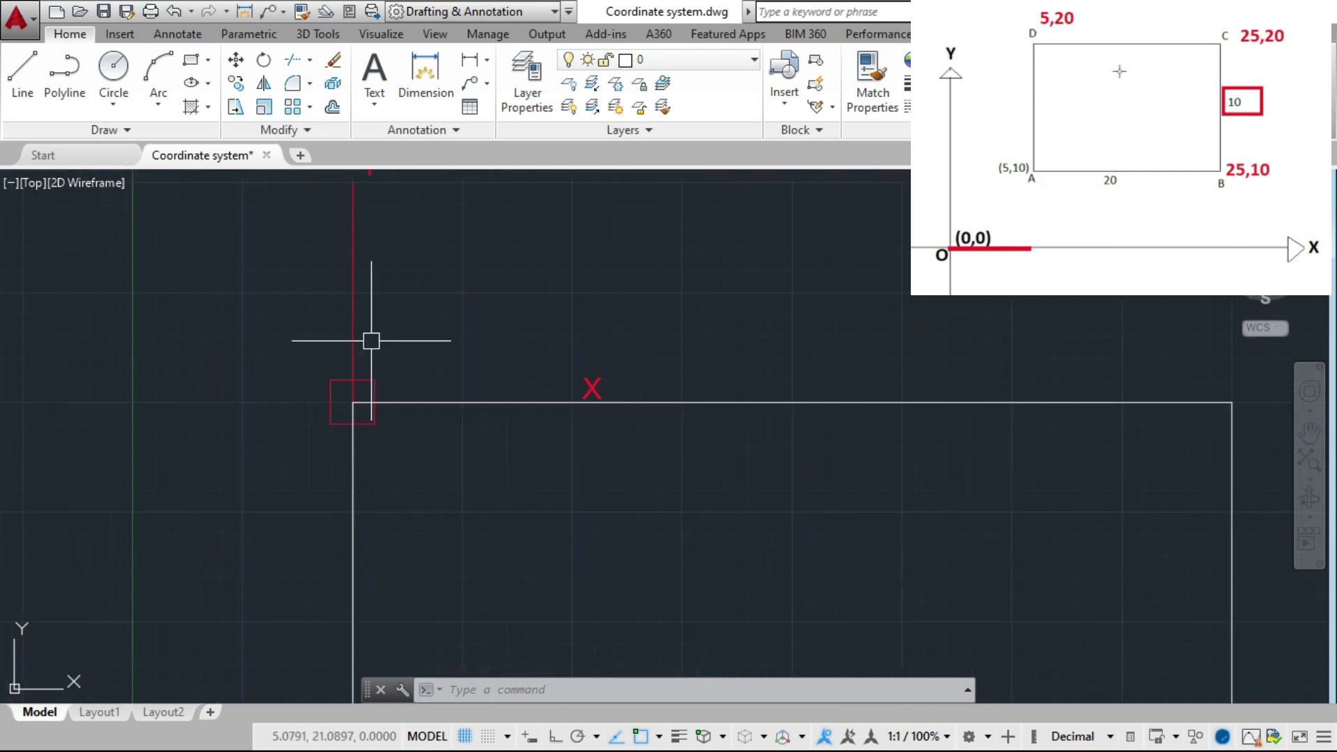
pyautogui.click(353, 346)
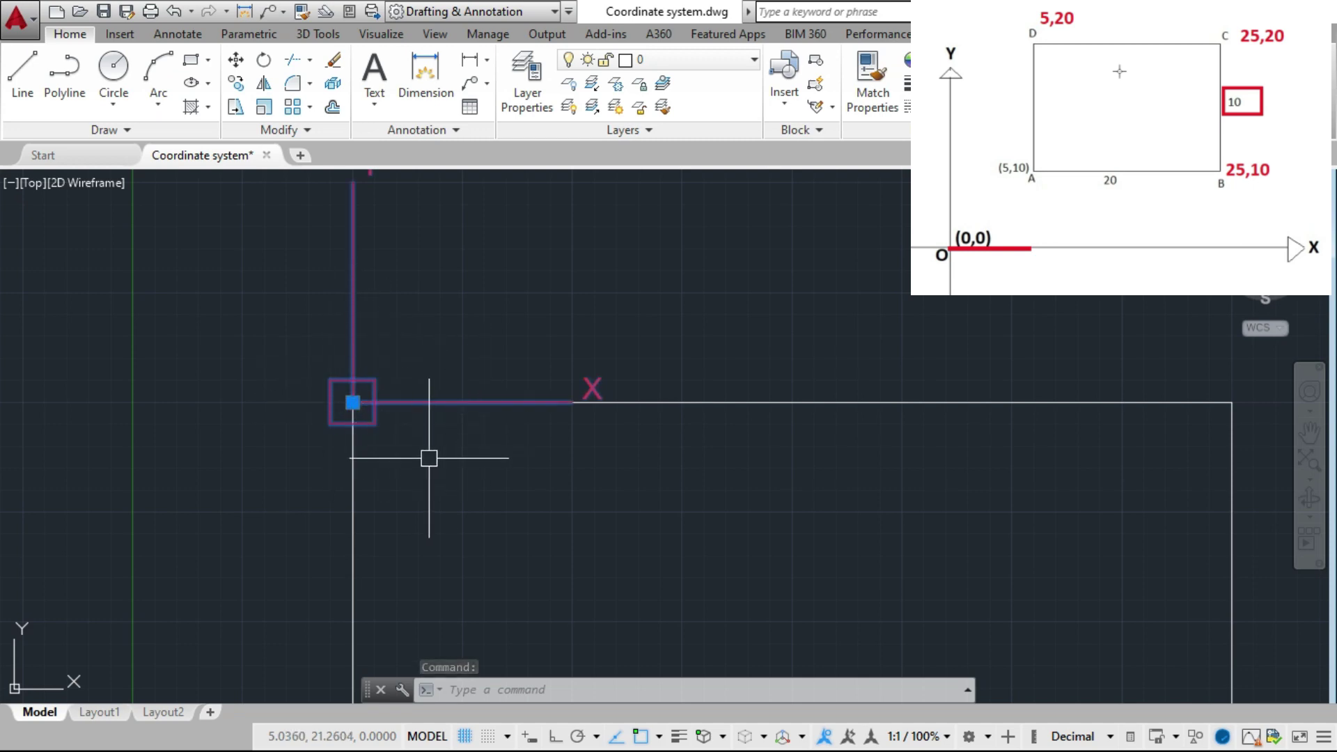
pyautogui.press('Delete')
pyautogui.scroll(-4, 457, 460)
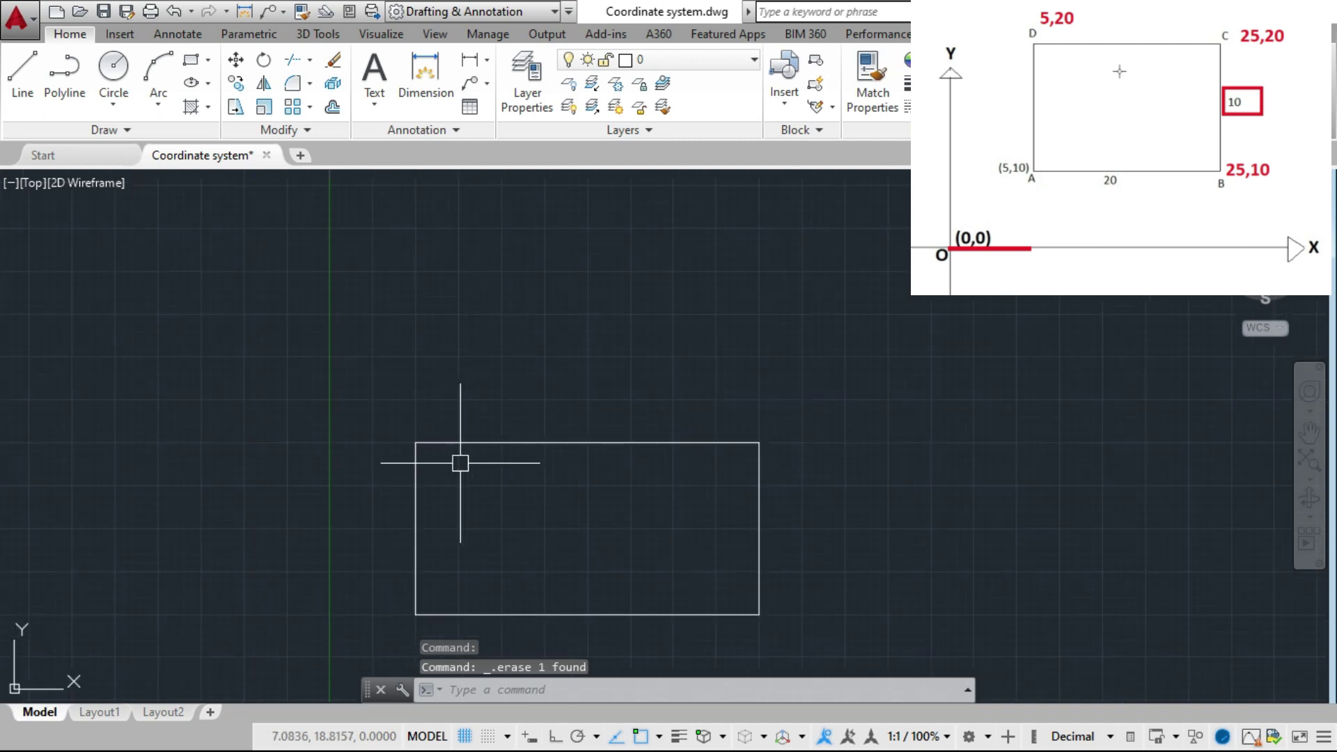
pyautogui.scroll(-2, 457, 460)
pyautogui.moveTo(508, 553); pyautogui.dragTo(479, 410, button='middle')
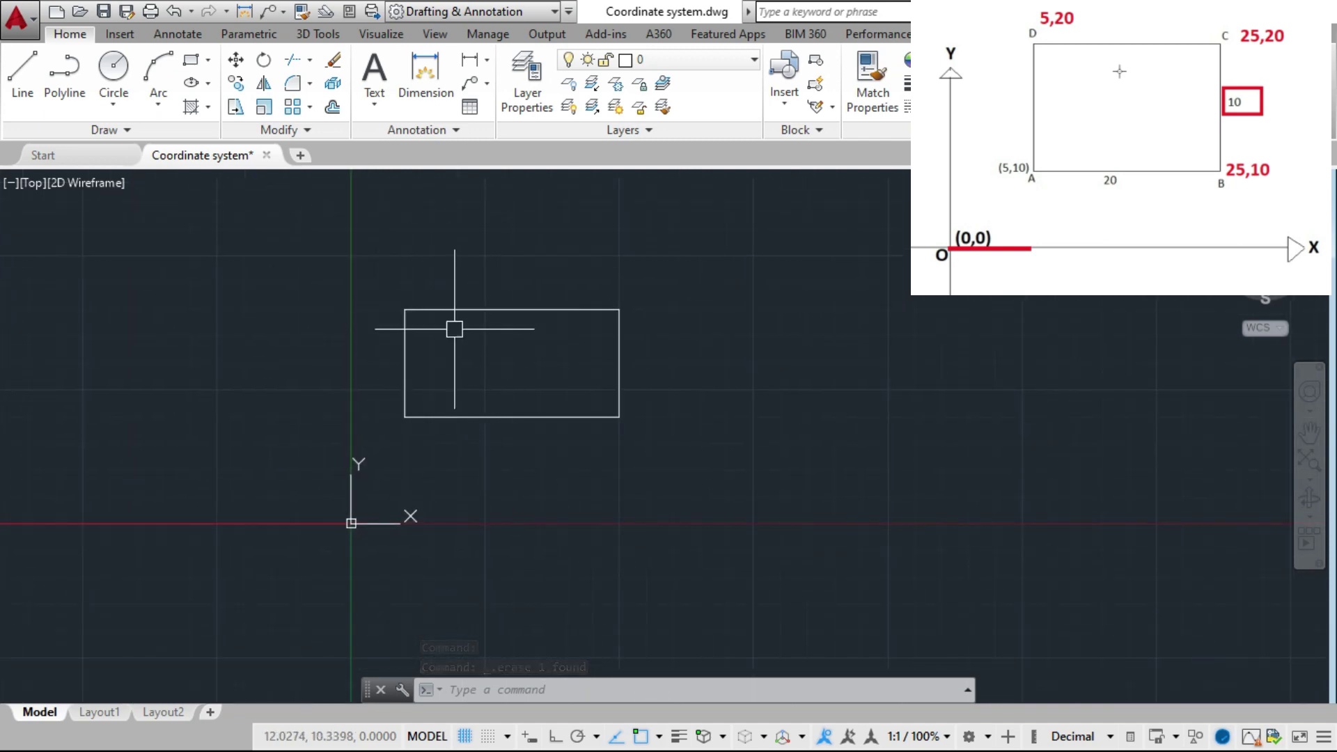
pyautogui.scroll(2, 443, 326)
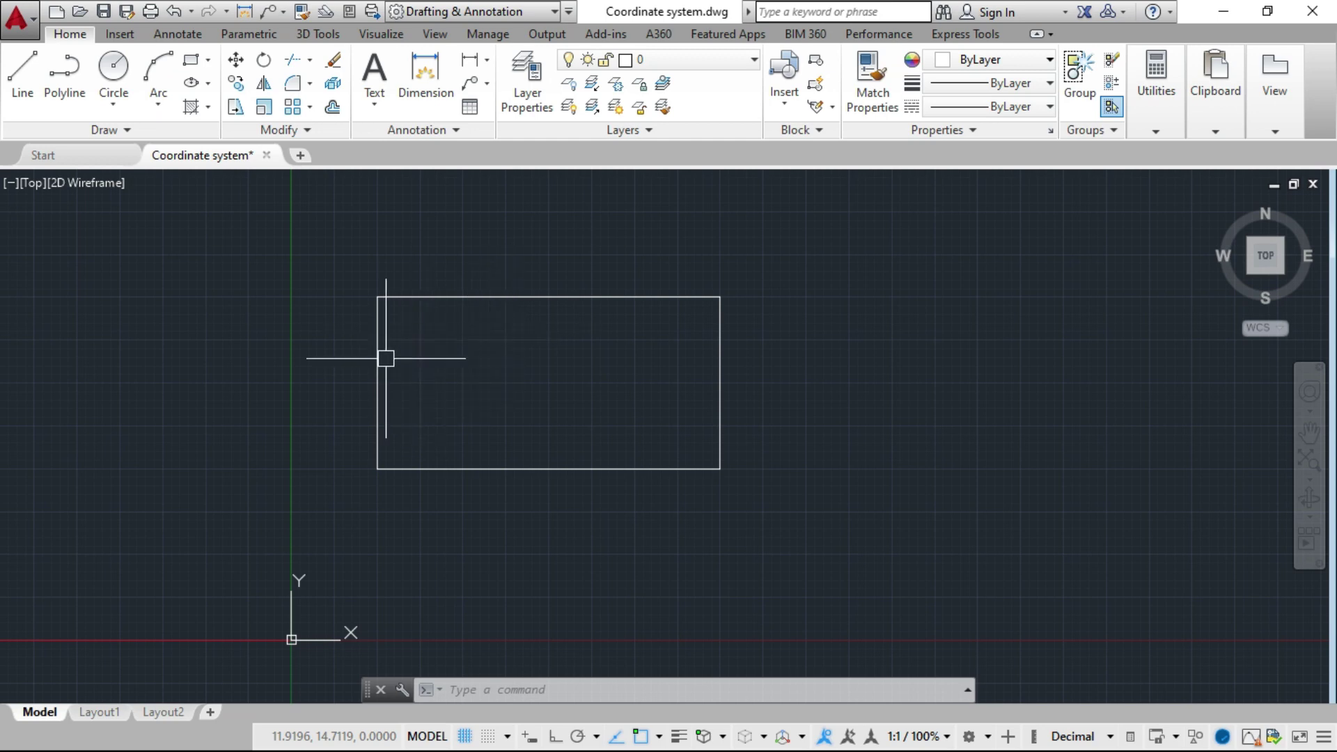
# Window-select the entire 20 × 10 rectangle.
pyautogui.click(347, 272)
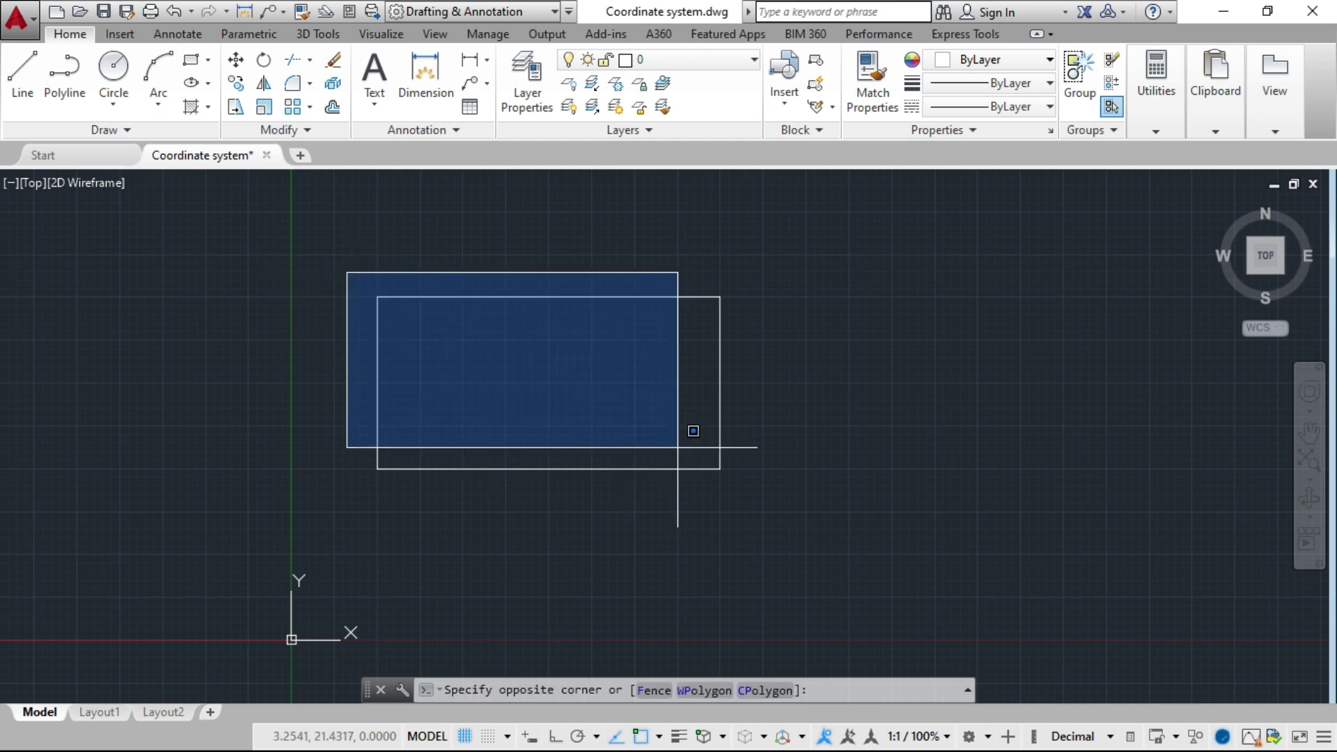
pyautogui.click(771, 499)
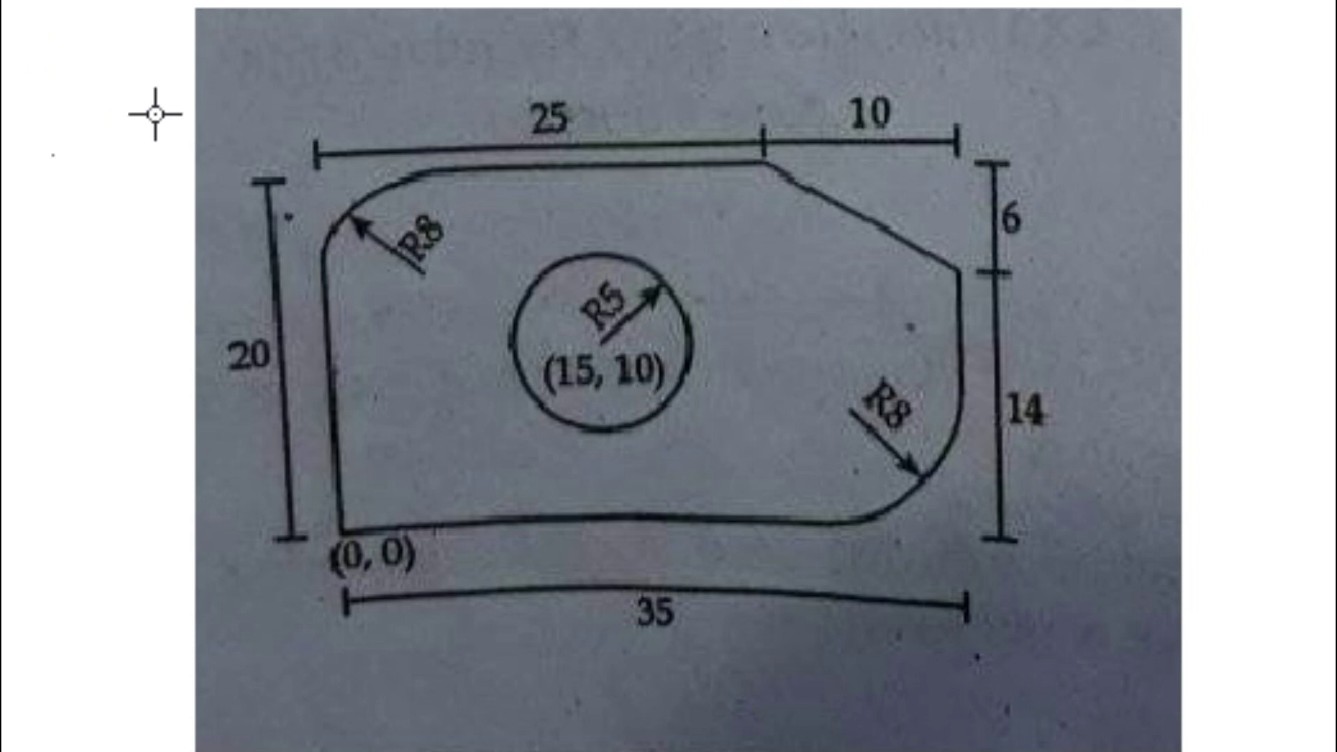
pyautogui.moveTo(177, 1)
pyautogui.mouseDown()
pyautogui.moveTo(1262, 751)
pyautogui.moveTo(1198, 751)
pyautogui.mouseUp()
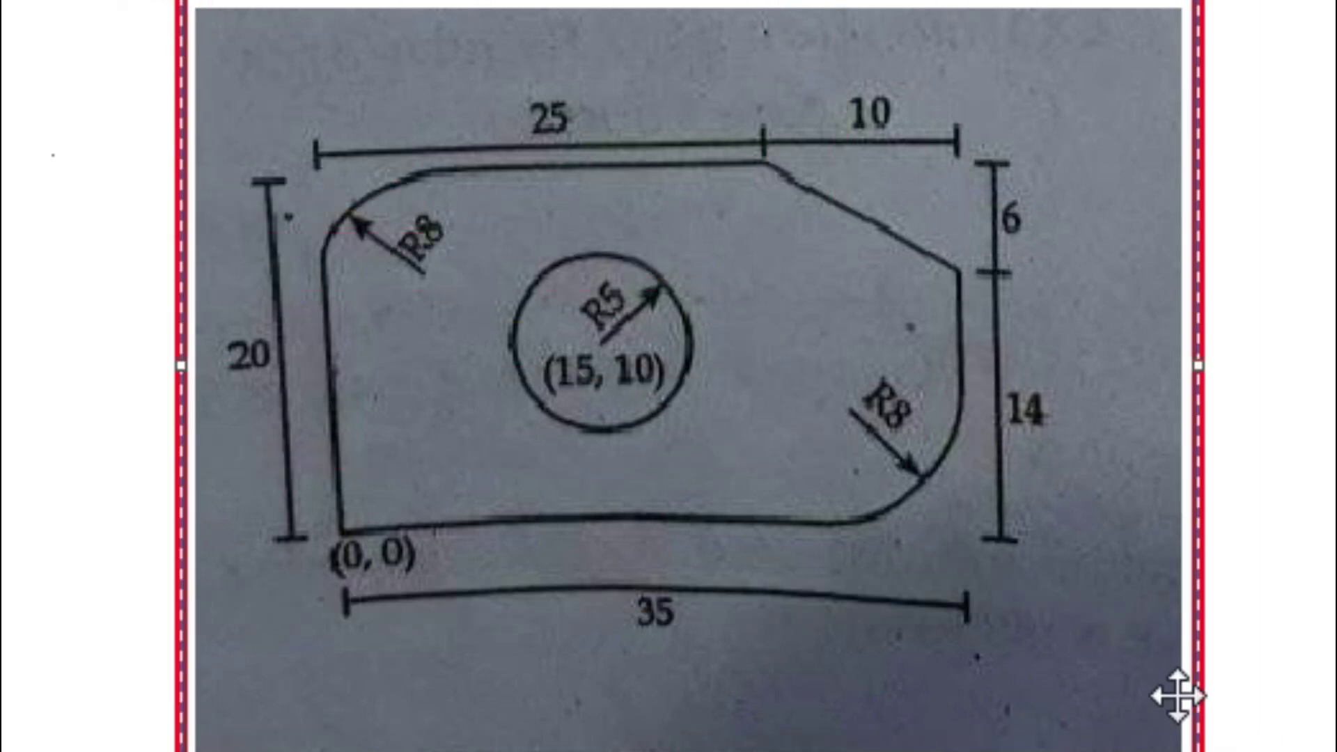
pyautogui.moveTo(1197, 744); pyautogui.dragTo(1179, 698)
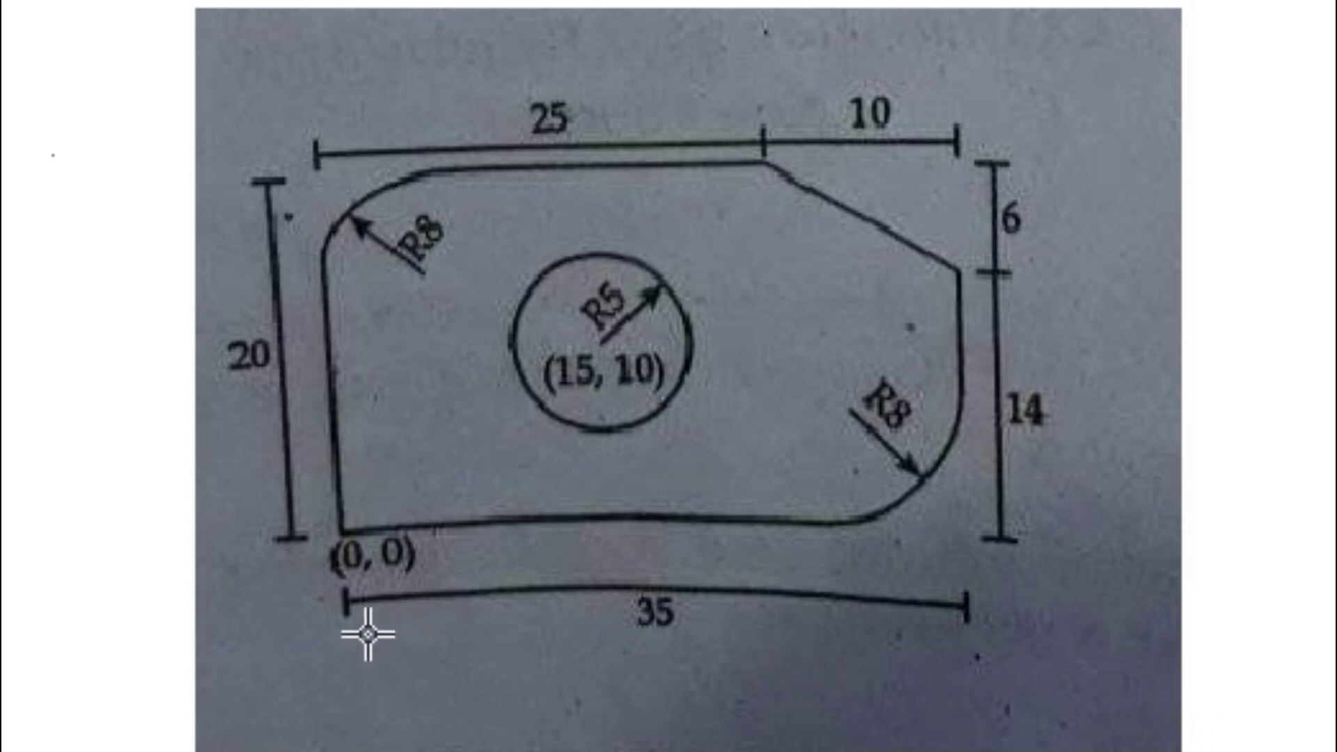
pyautogui.moveTo(307, 589); pyautogui.dragTo(453, 600)
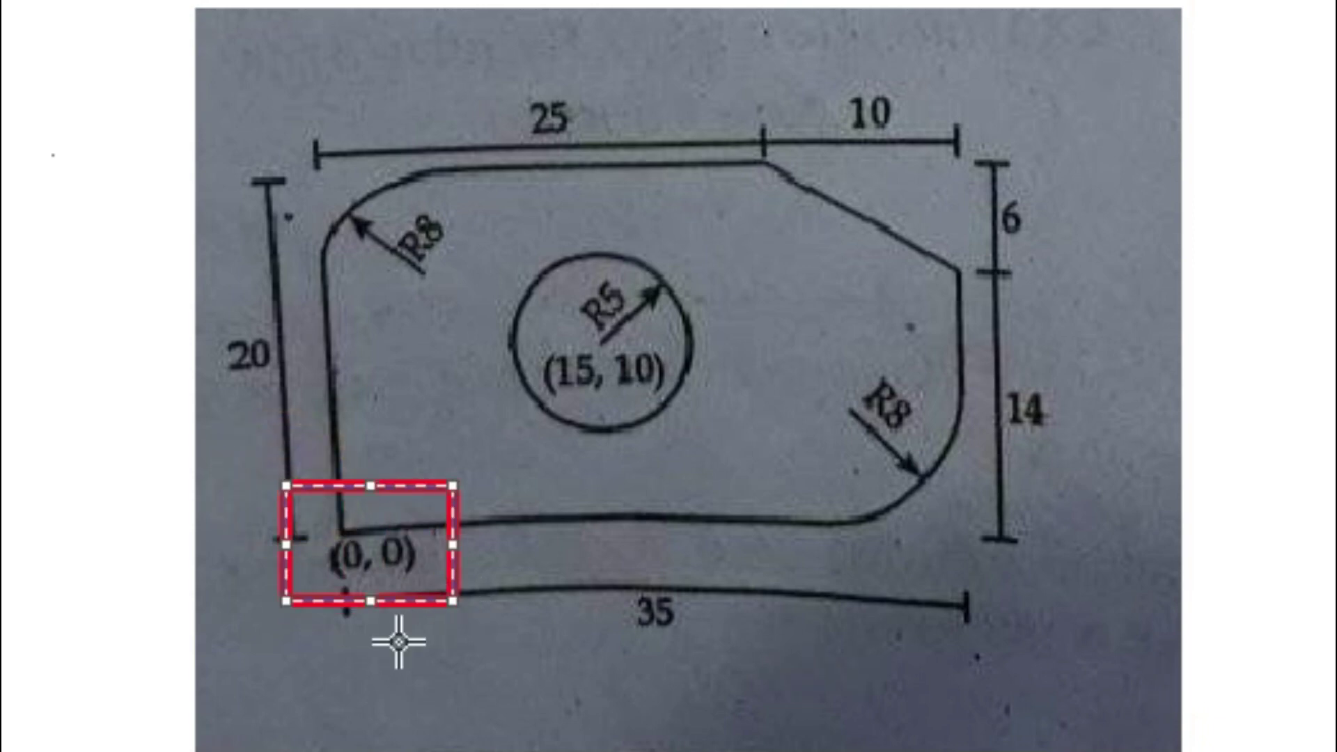
pyautogui.hotkey('ctrl', 'z')
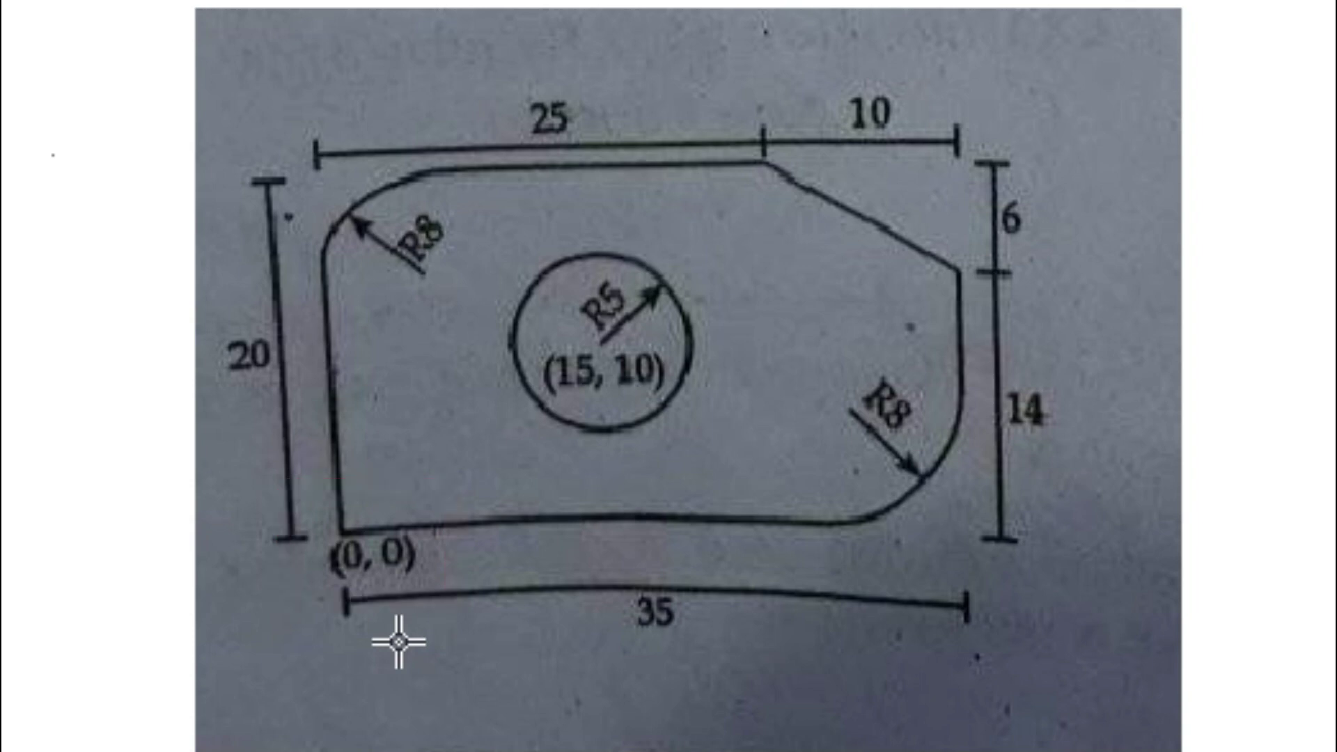
pyautogui.click(286, 493)
pyautogui.moveTo(285, 493); pyautogui.dragTo(491, 606)
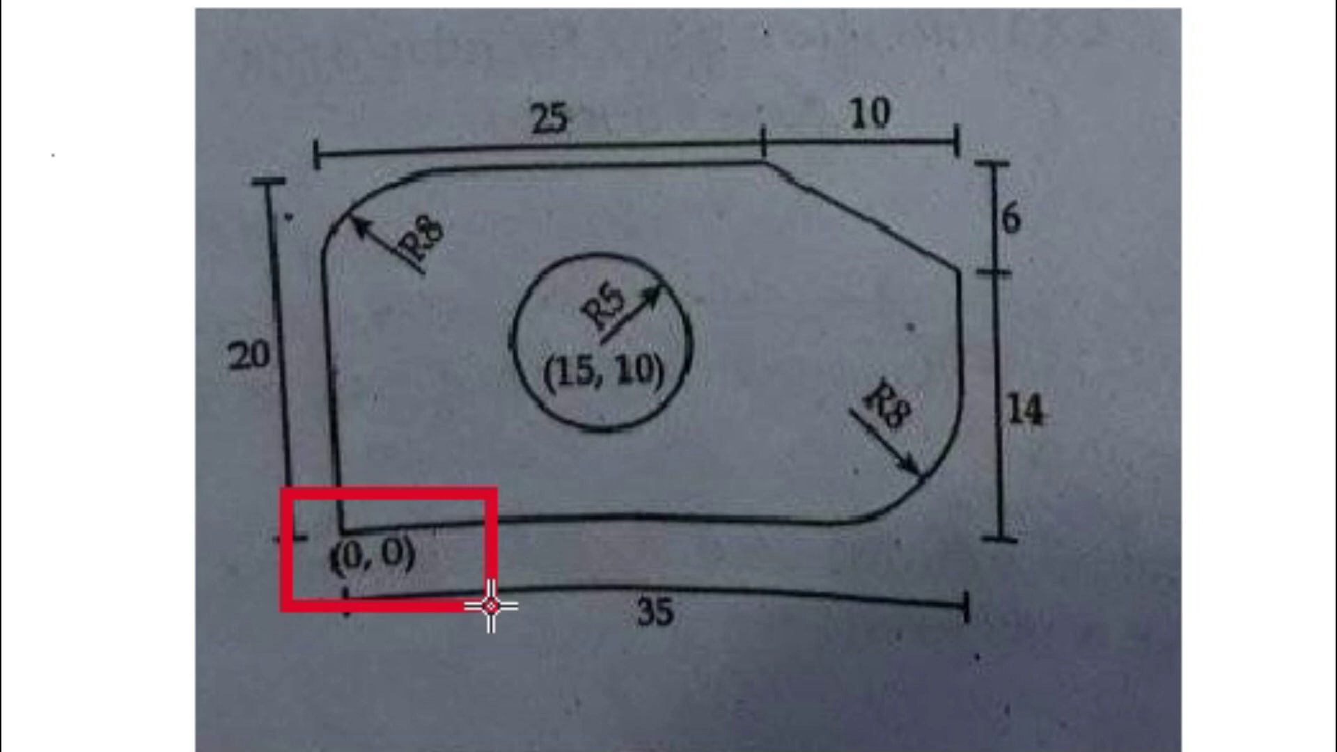
pyautogui.hotkey('ctrl', 'z')
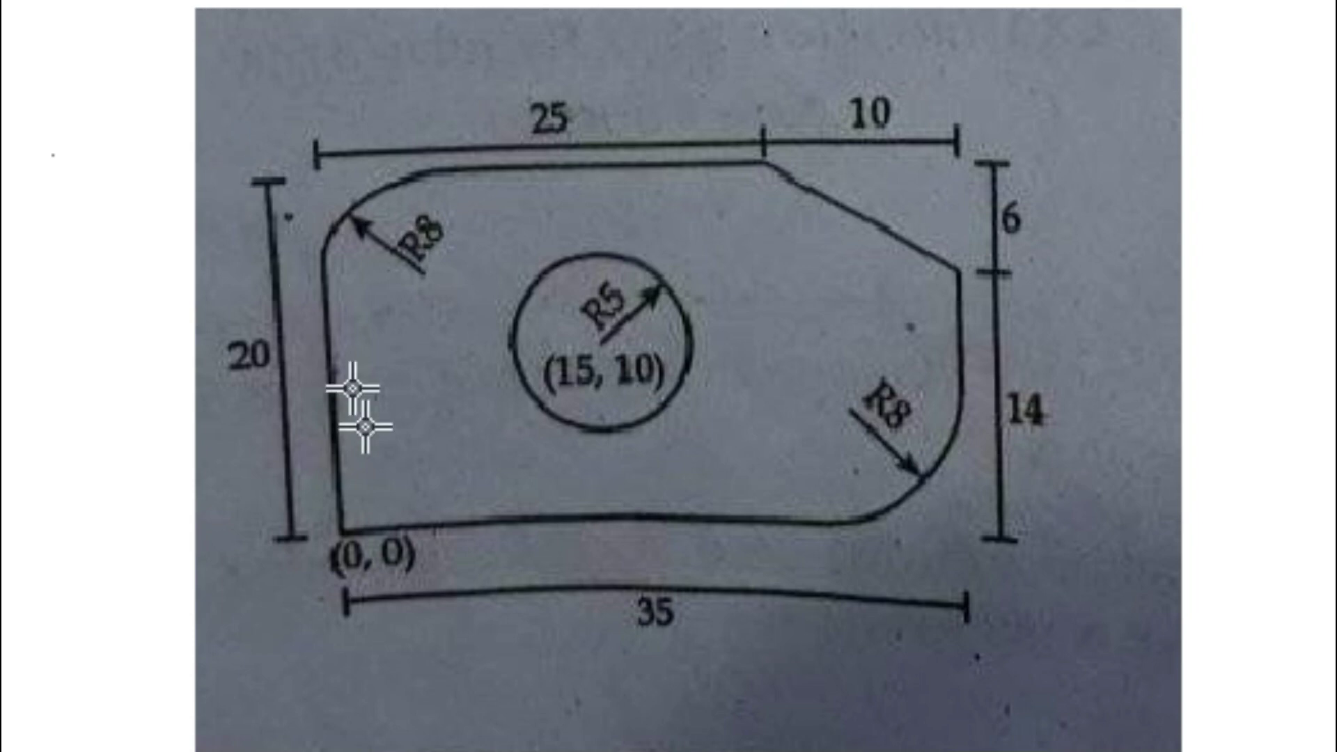
# Mark the (0,0) start point and trace all four plate edges in red on the slide.
pyautogui.moveTo(306, 503); pyautogui.dragTo(422, 582)
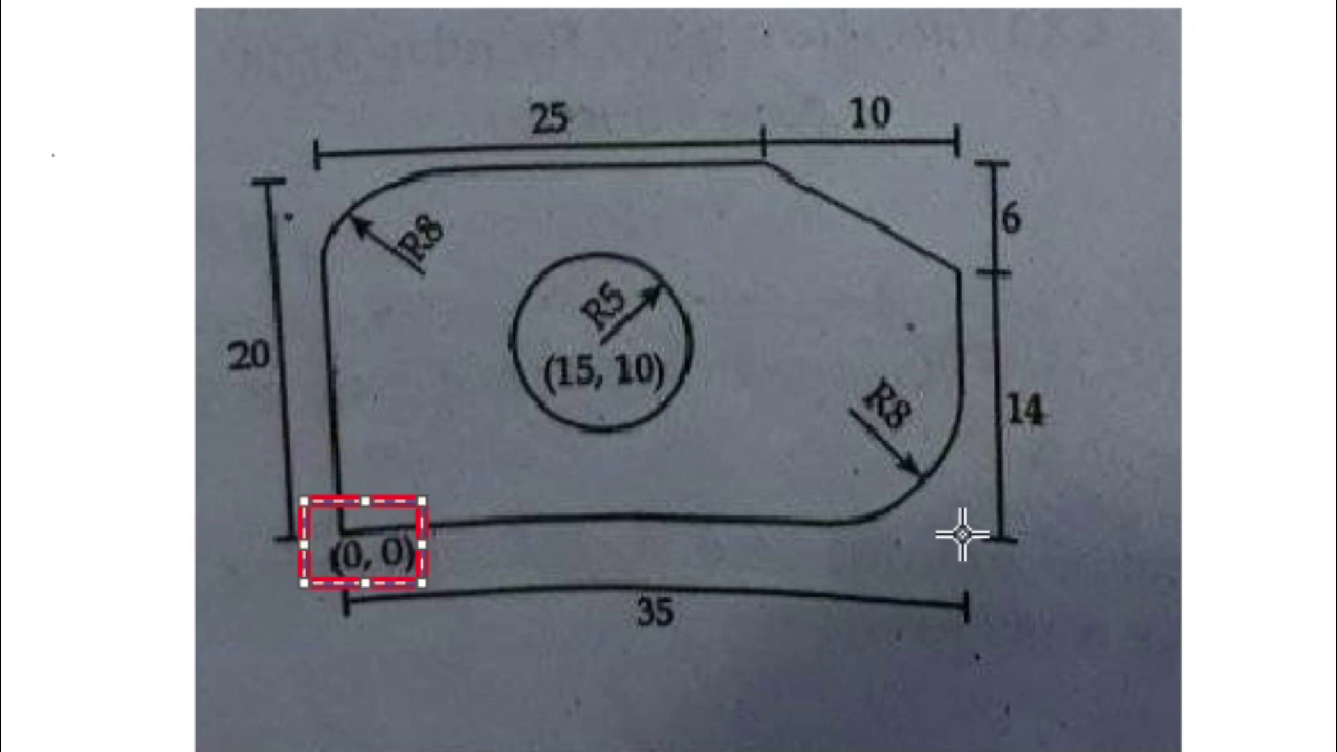
pyautogui.moveTo(345, 523)
pyautogui.mouseDown()
pyautogui.moveTo(980, 519)
pyautogui.moveTo(968, 522)
pyautogui.mouseUp()
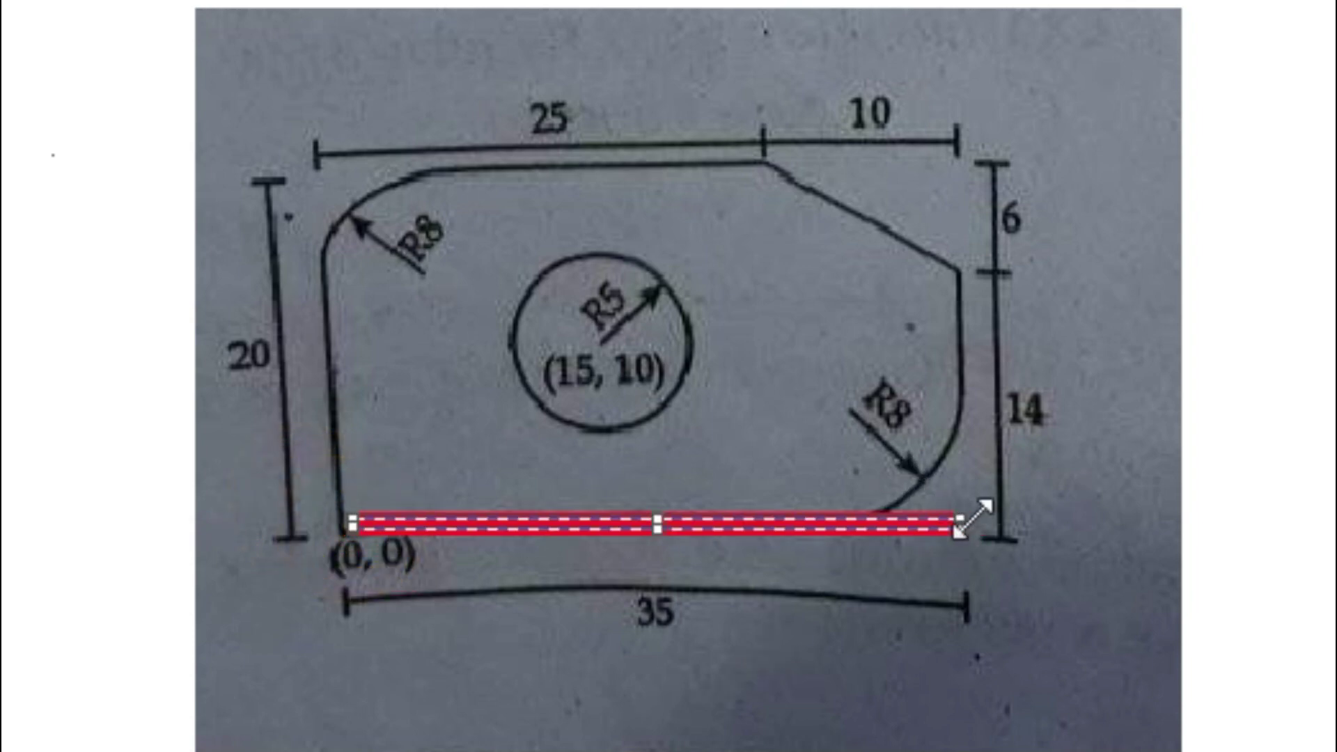
pyautogui.click(960, 160)
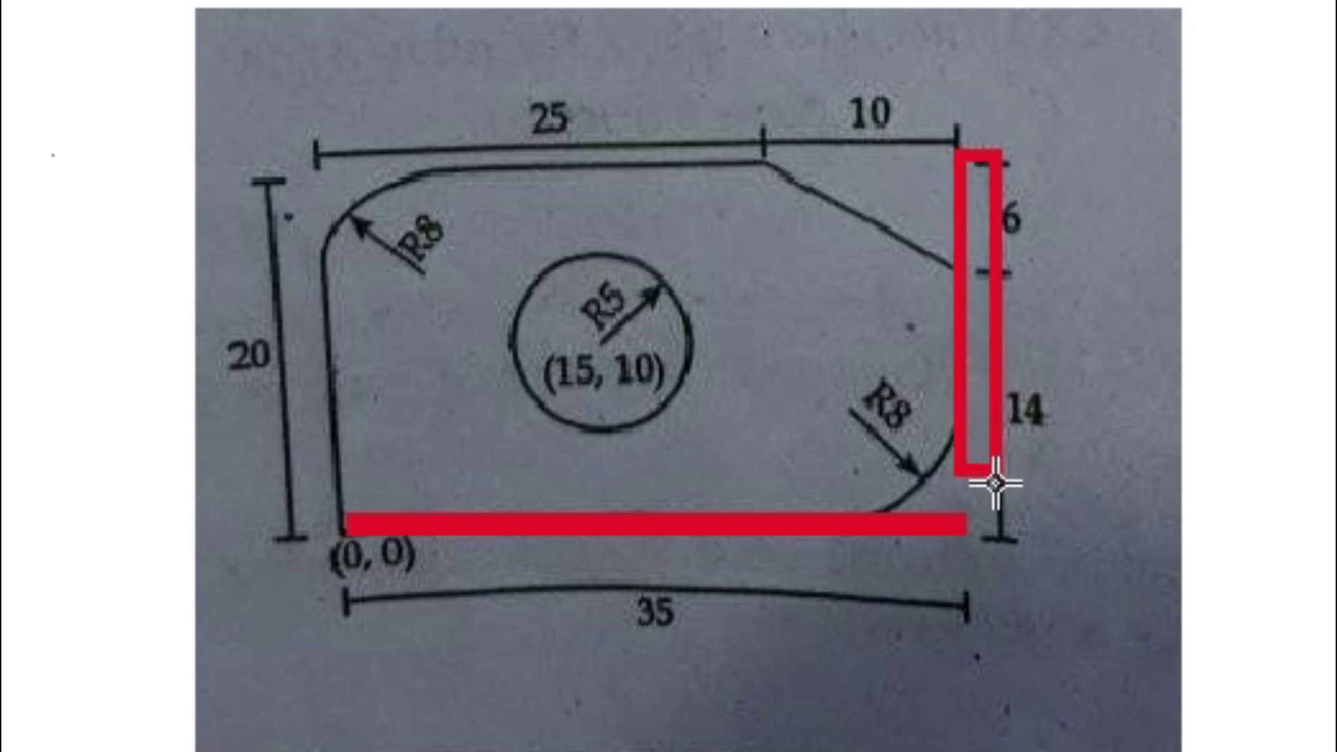
pyautogui.moveTo(960, 159); pyautogui.dragTo(961, 519)
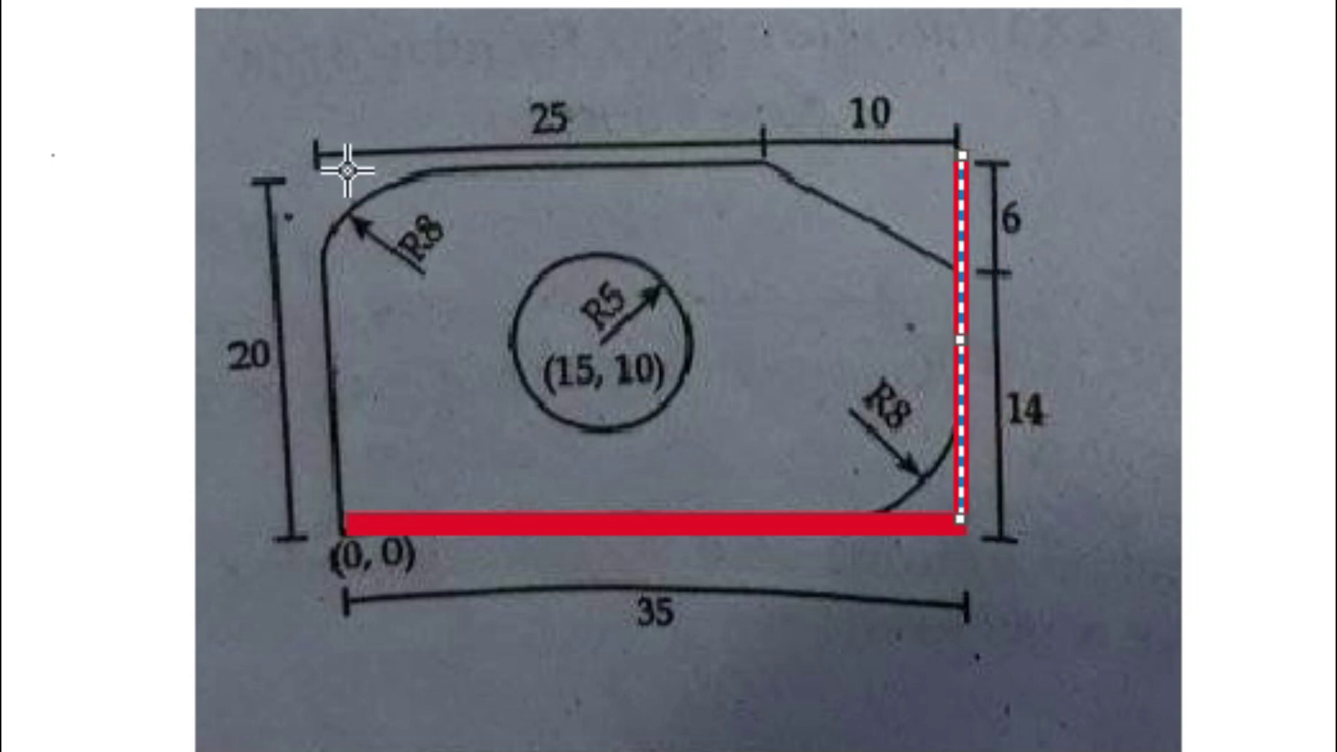
pyautogui.moveTo(325, 156); pyautogui.dragTo(974, 153)
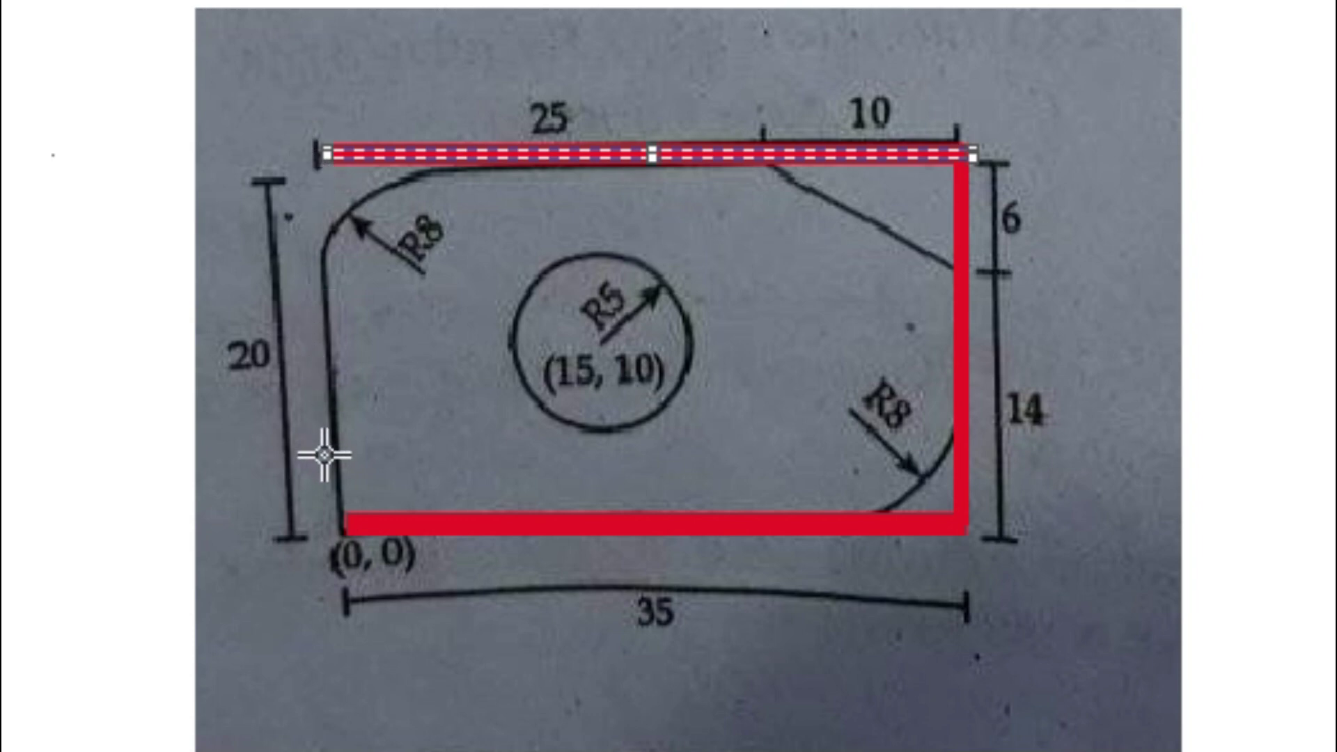
pyautogui.moveTo(336, 521); pyautogui.dragTo(328, 214)
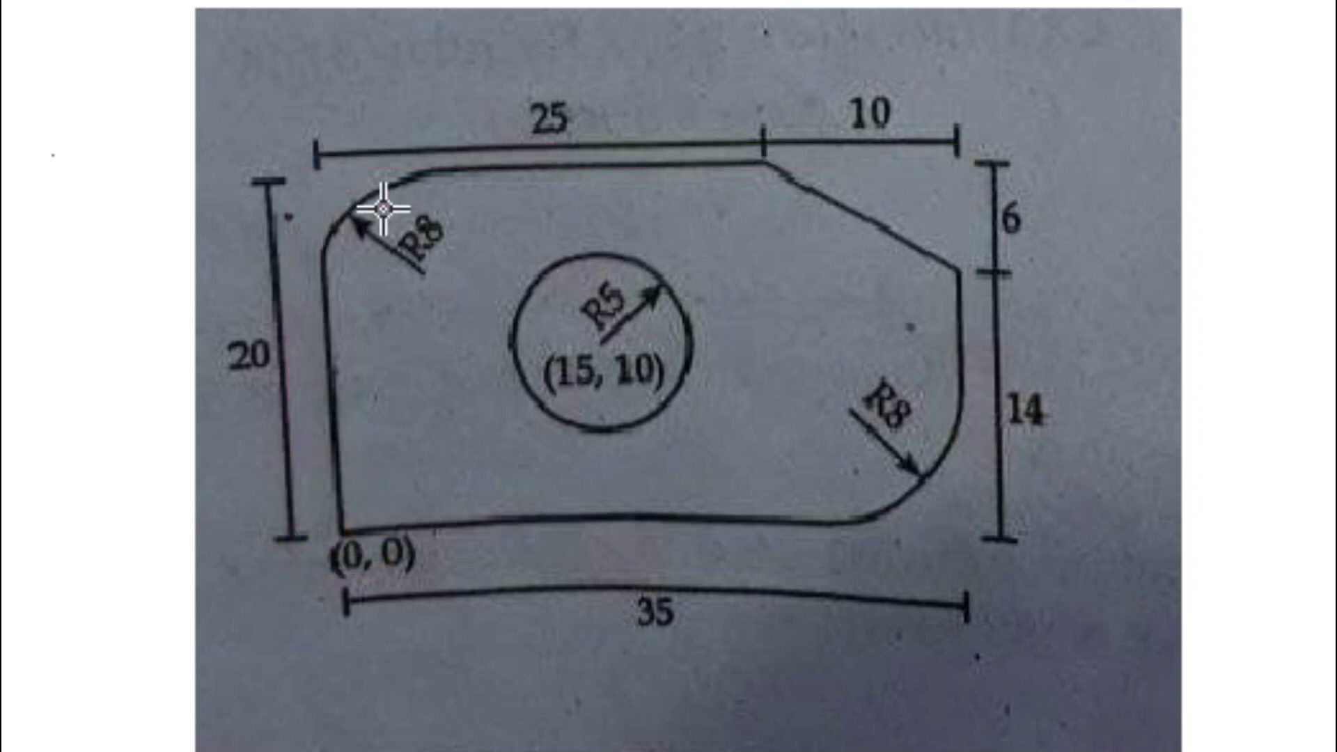
# Box the 35, 14, 6, 25, 10 and 20 dimensions in red, then undo the latest boxes.
pyautogui.moveTo(561, 563); pyautogui.dragTo(749, 679)
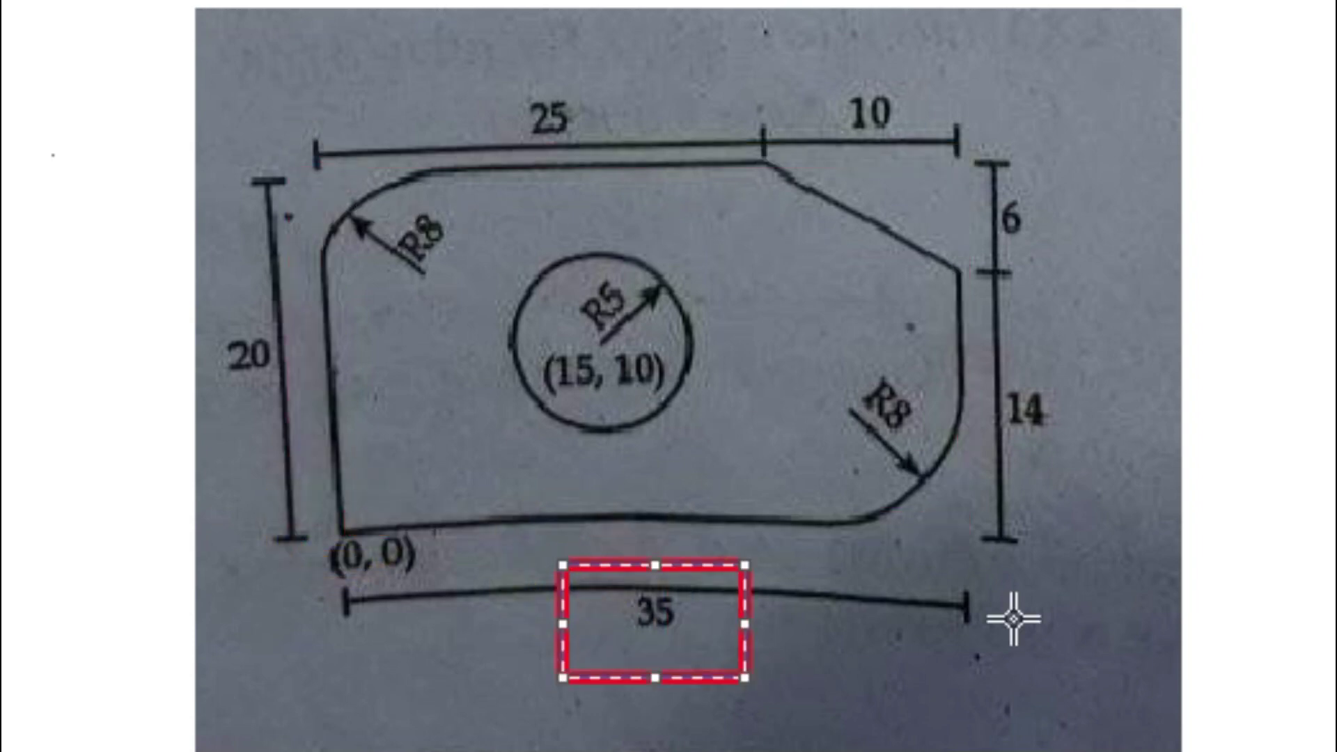
pyautogui.moveTo(978, 333); pyautogui.dragTo(1148, 499)
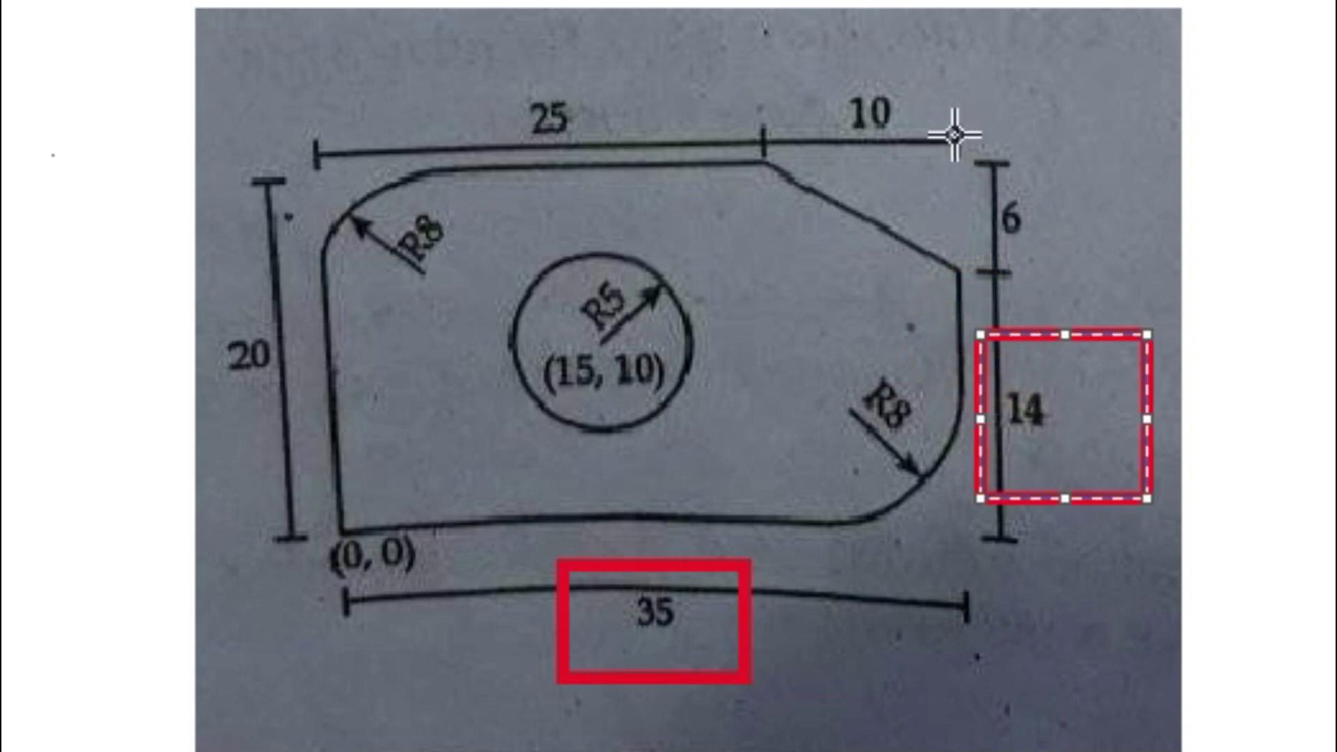
pyautogui.moveTo(958, 137); pyautogui.dragTo(1089, 263)
pyautogui.moveTo(471, 37); pyautogui.dragTo(954, 172)
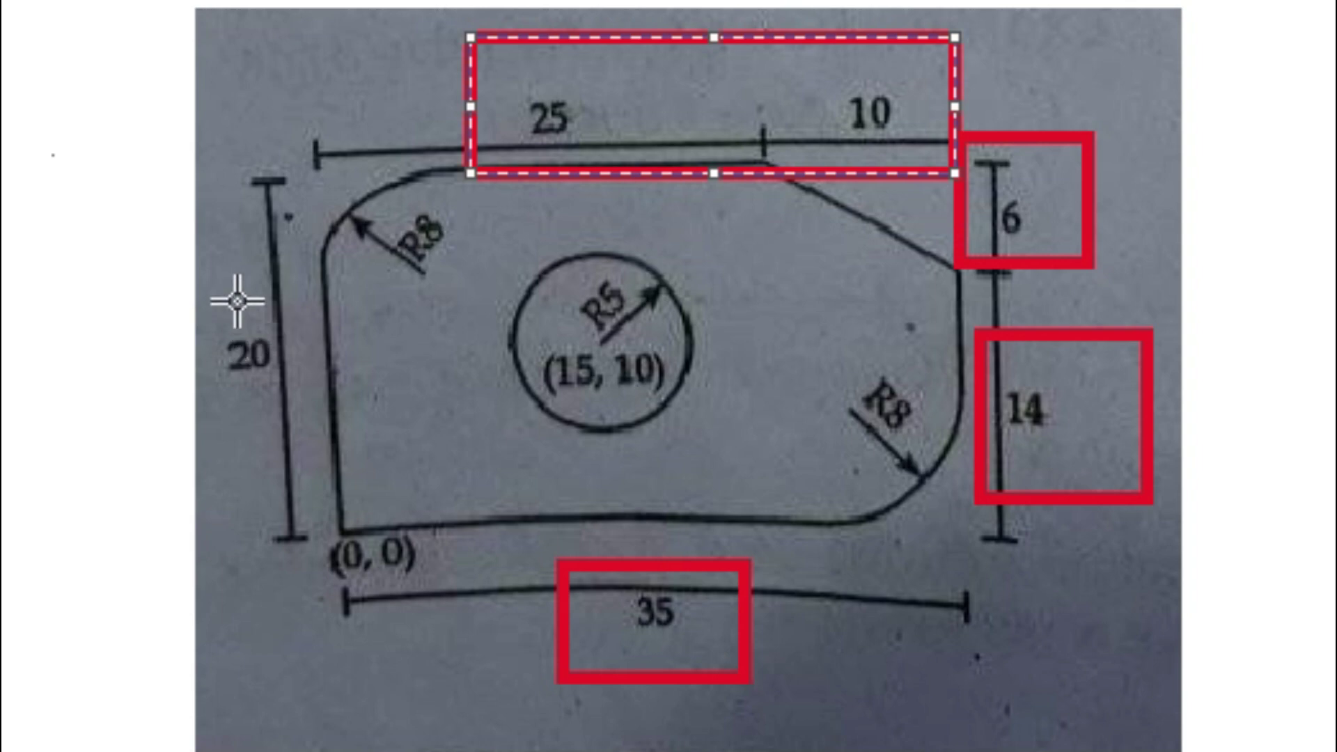
pyautogui.moveTo(202, 317); pyautogui.dragTo(303, 410)
pyautogui.hotkey('ctrl', 'z')
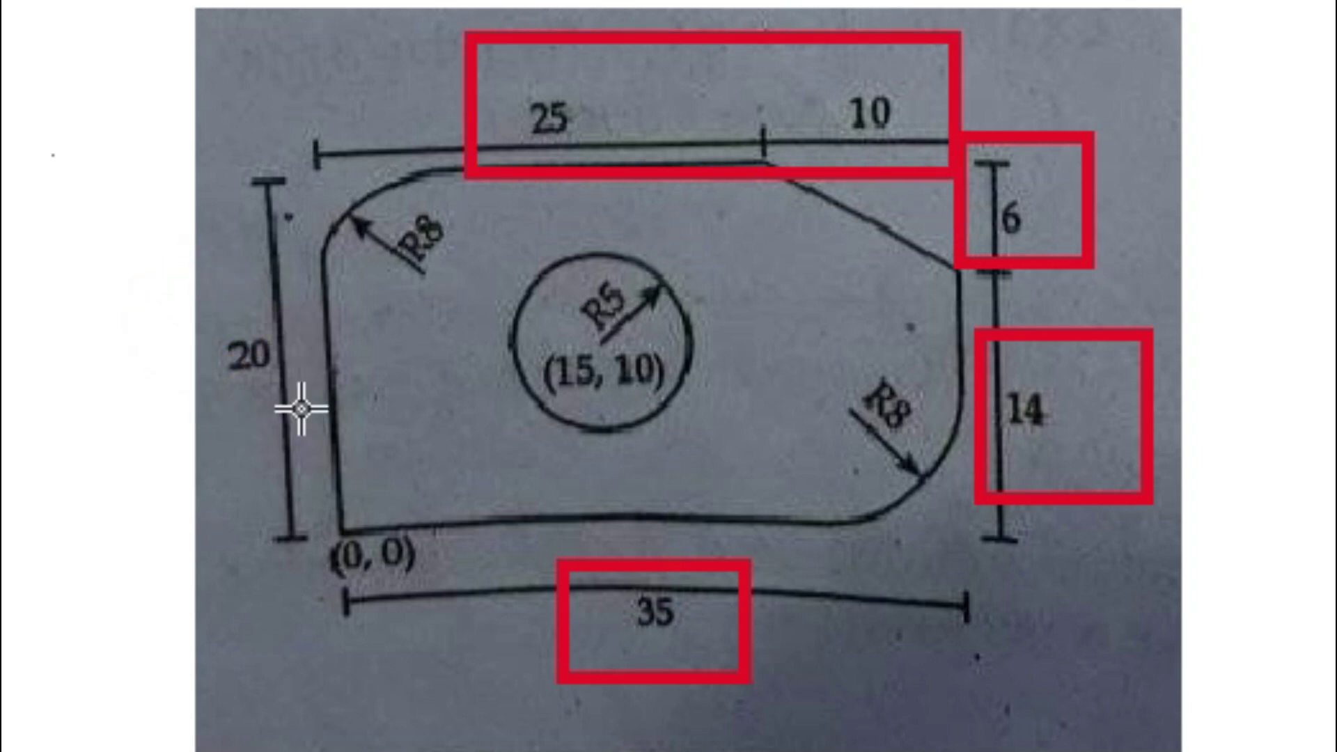
pyautogui.hotkey('ctrl', 'z')
pyautogui.hotkey('ctrl', 'z')
pyautogui.hotkey('ctrl', 'z')
pyautogui.hotkey('ctrl', 'z')
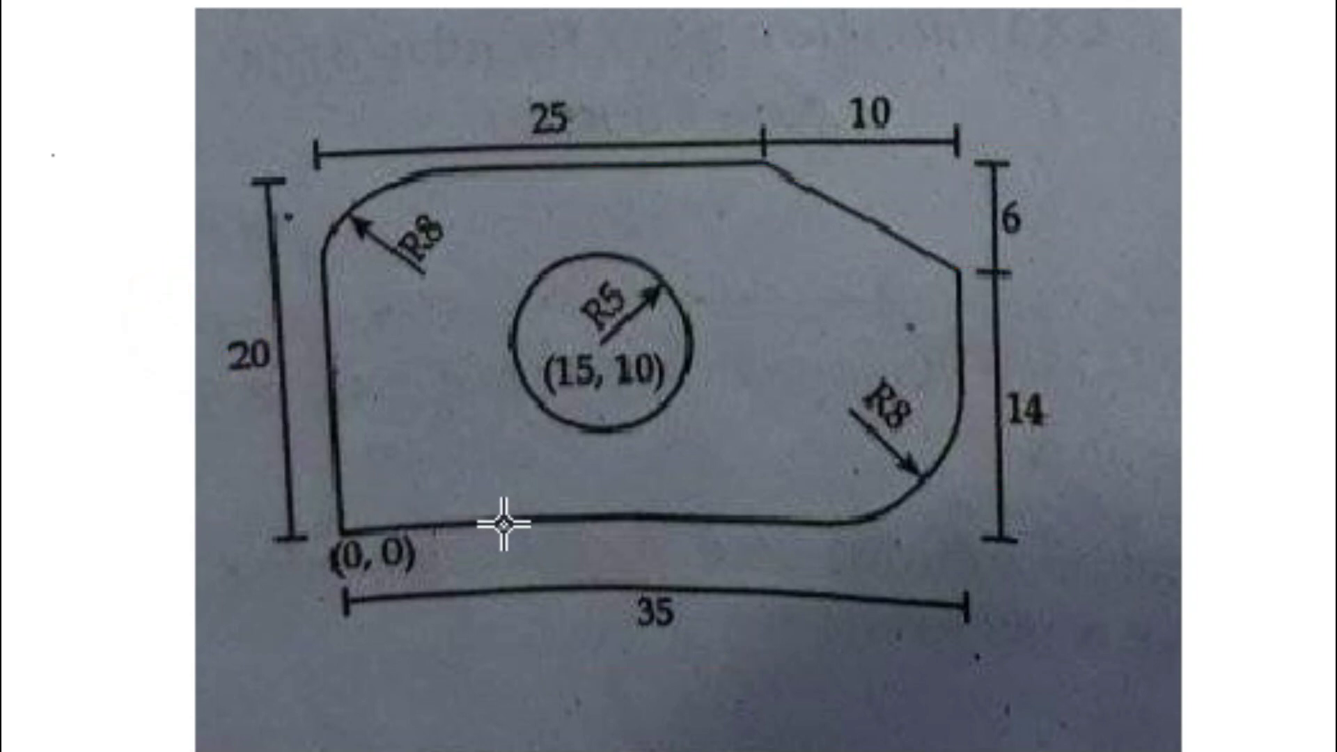
pyautogui.moveTo(483, 220); pyautogui.dragTo(722, 457)
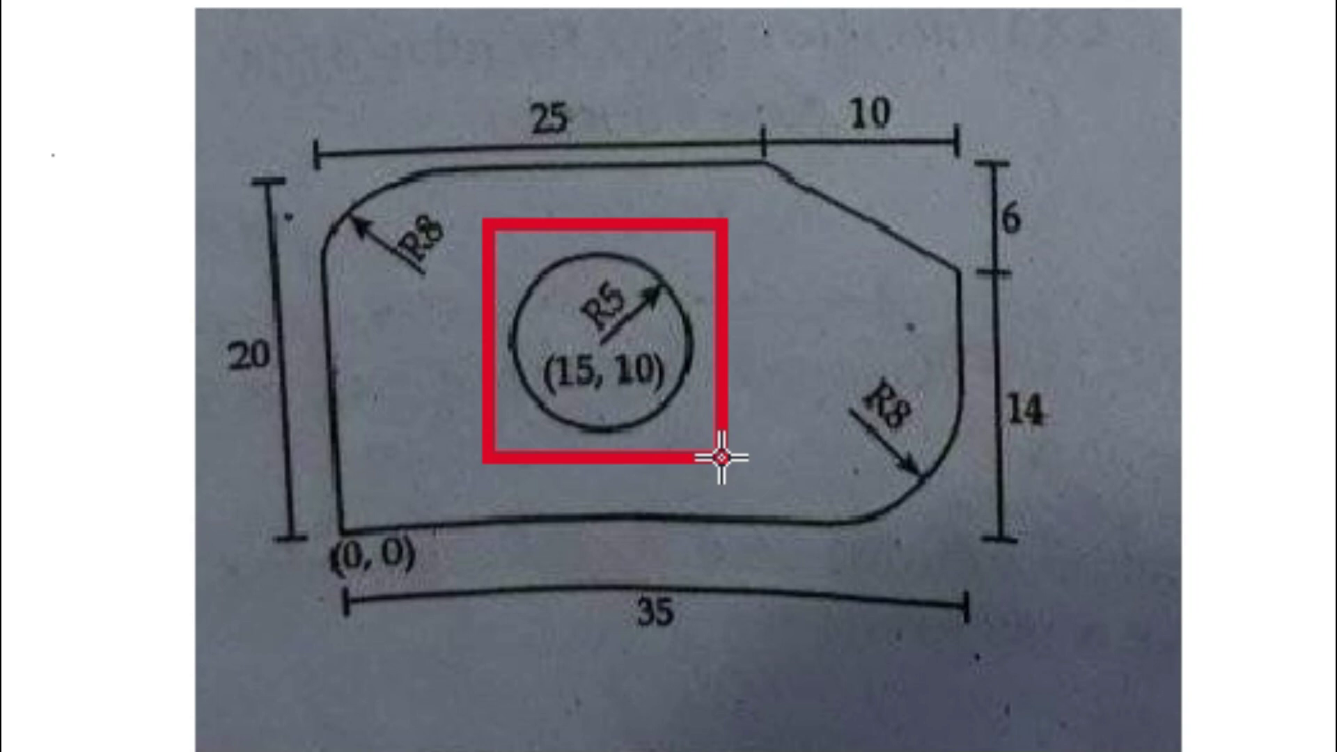
pyautogui.hotkey('ctrl', 'z')
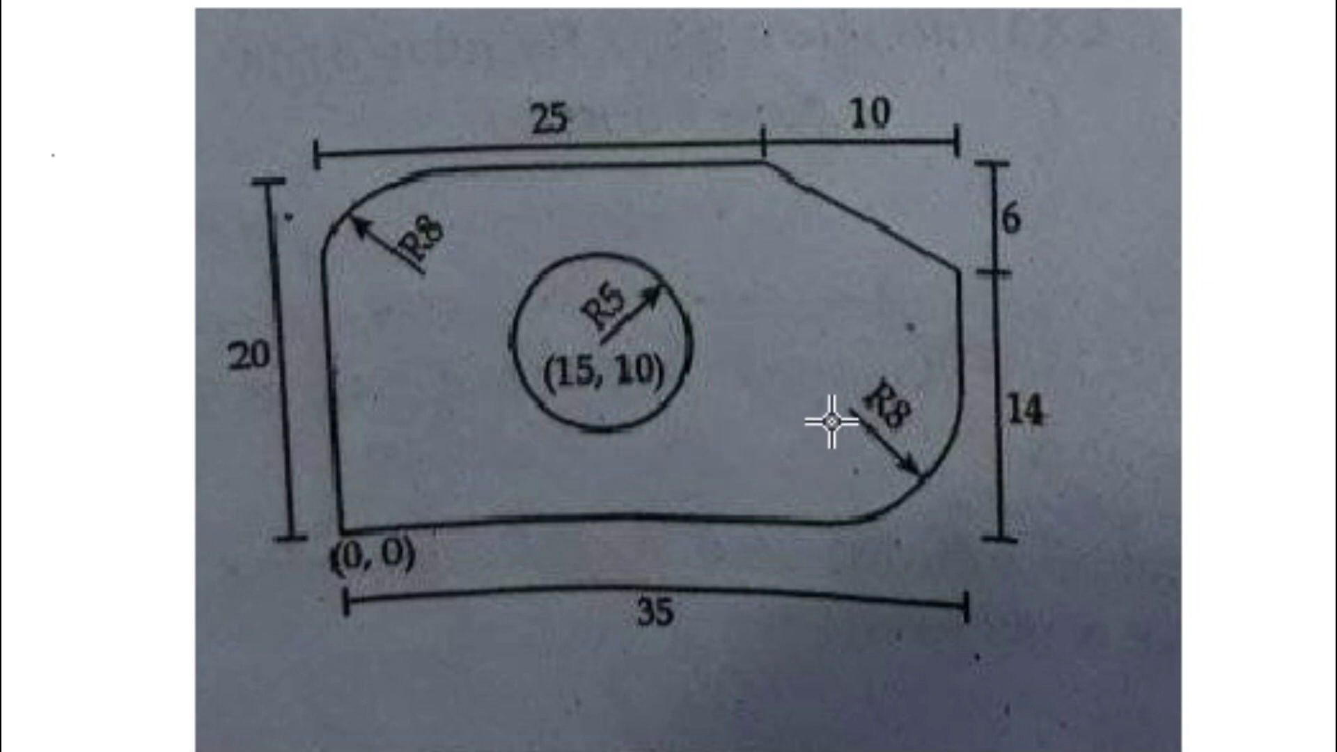
pyautogui.moveTo(825, 340); pyautogui.dragTo(964, 533)
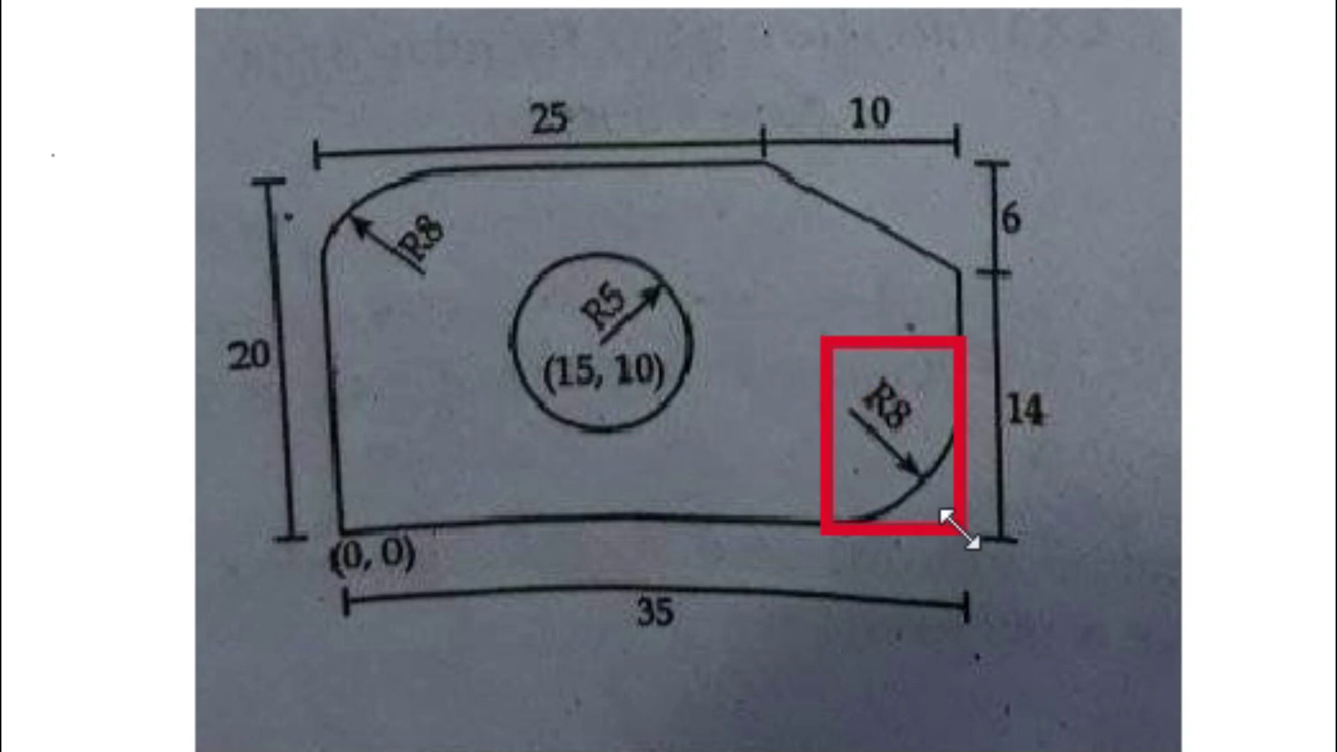
pyautogui.moveTo(310, 180)
pyautogui.mouseDown()
pyautogui.moveTo(376, 287)
pyautogui.moveTo(489, 309)
pyautogui.mouseUp()
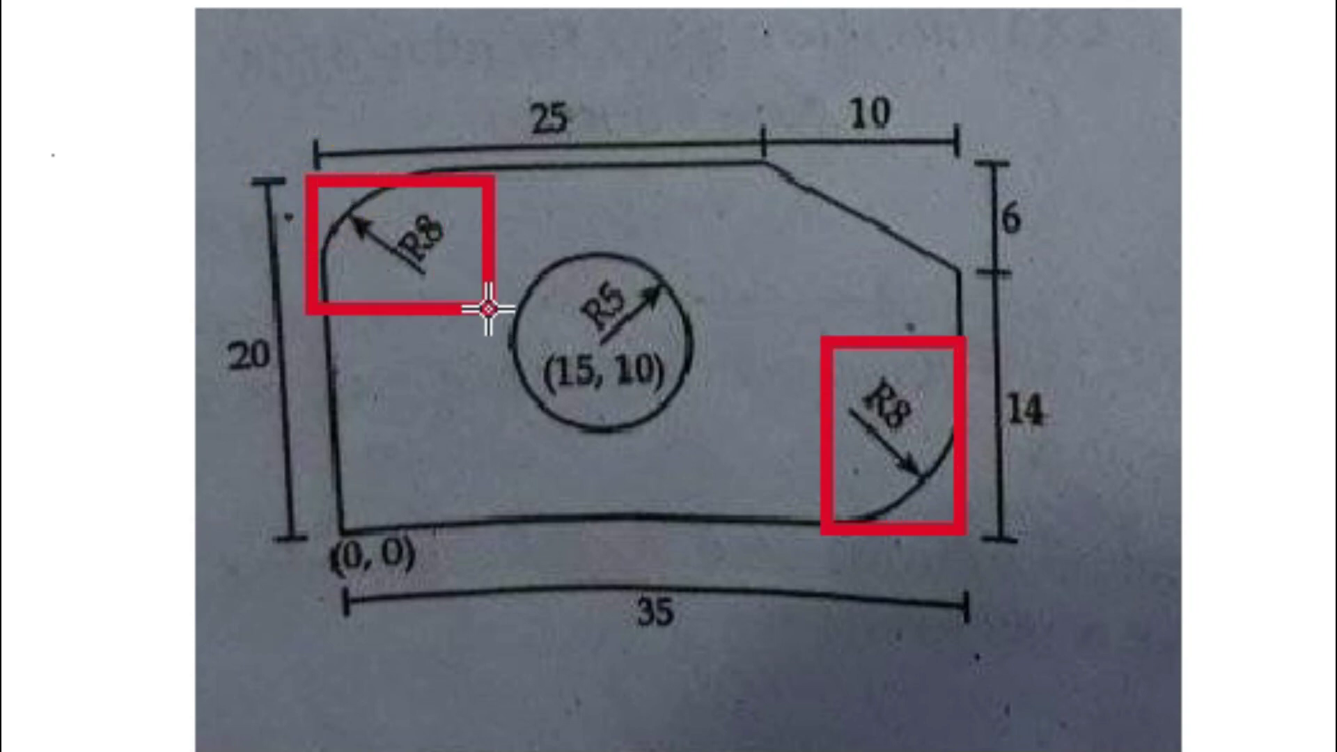
pyautogui.hotkey('ctrl', 'z')
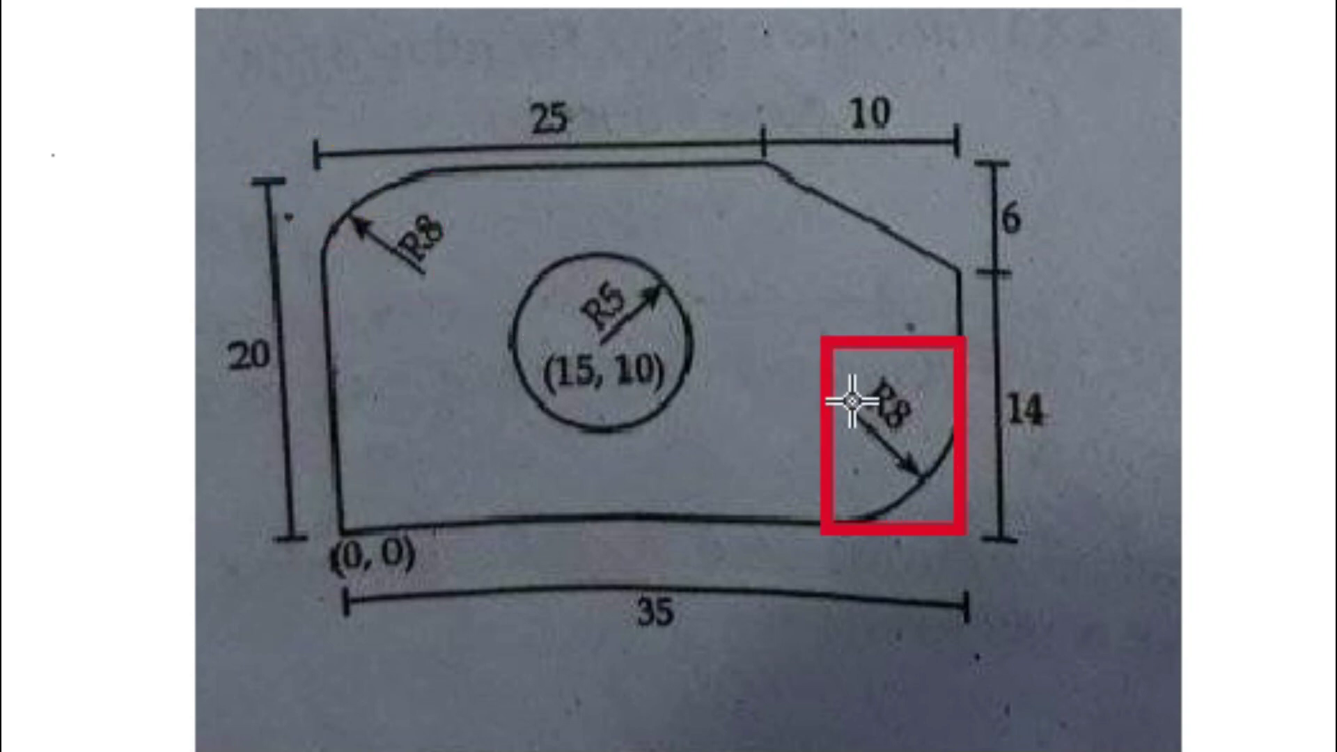
pyautogui.hotkey('ctrl', 'z')
pyautogui.moveTo(705, 41)
pyautogui.mouseDown()
pyautogui.moveTo(934, 272)
pyautogui.moveTo(1100, 335)
pyautogui.mouseUp()
pyautogui.hotkey('ctrl', 'z')
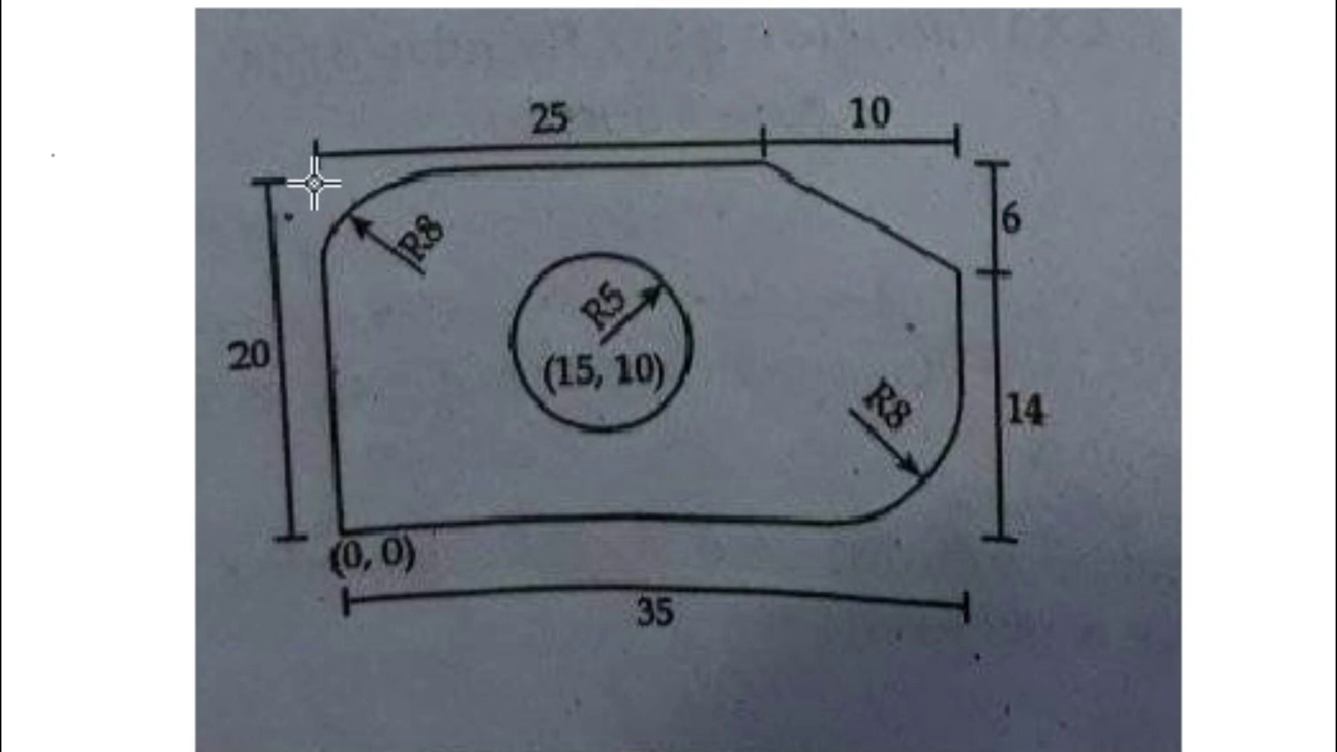
pyautogui.moveTo(311, 159)
pyautogui.mouseDown()
pyautogui.moveTo(520, 370)
pyautogui.moveTo(973, 524)
pyautogui.mouseUp()
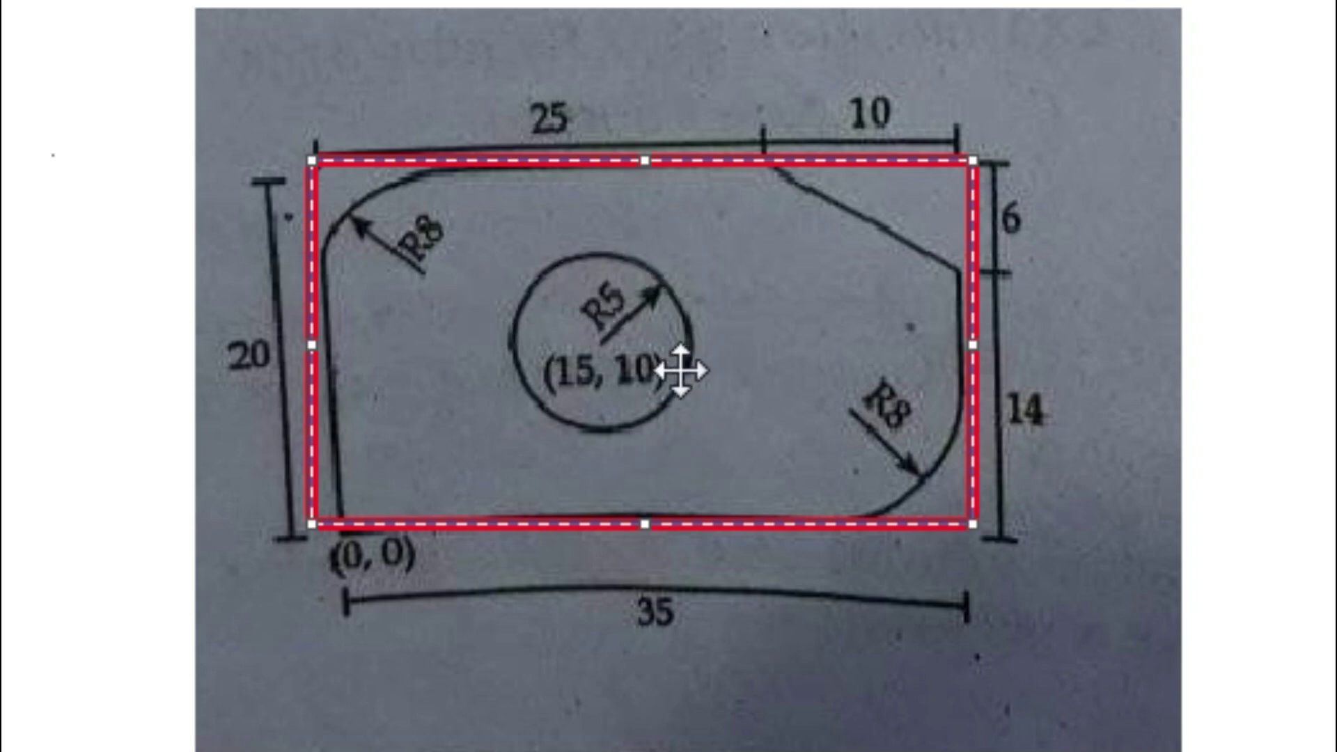
pyautogui.press('Delete')
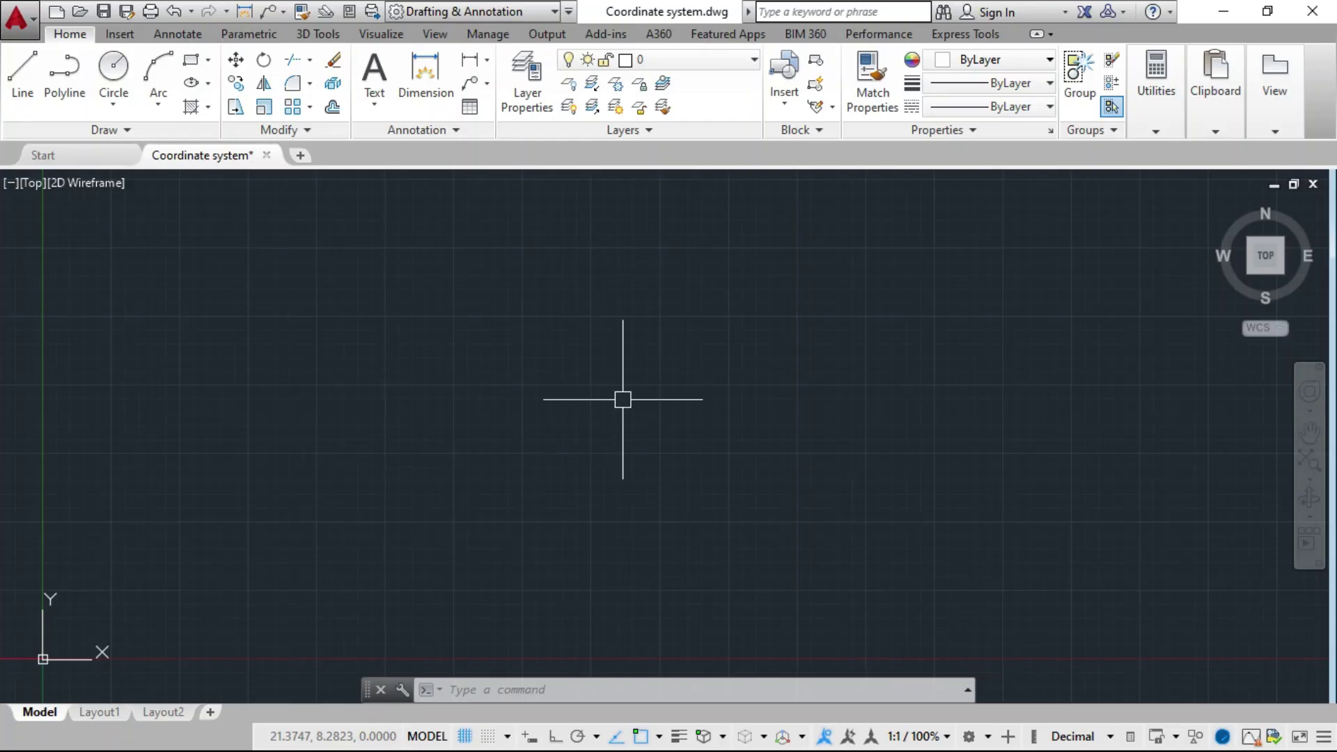
# Recentre the Coordinate system drawing on the origin and restart the LINE command.
pyautogui.moveTo(318, 417); pyautogui.dragTo(349, 399, button='middle')
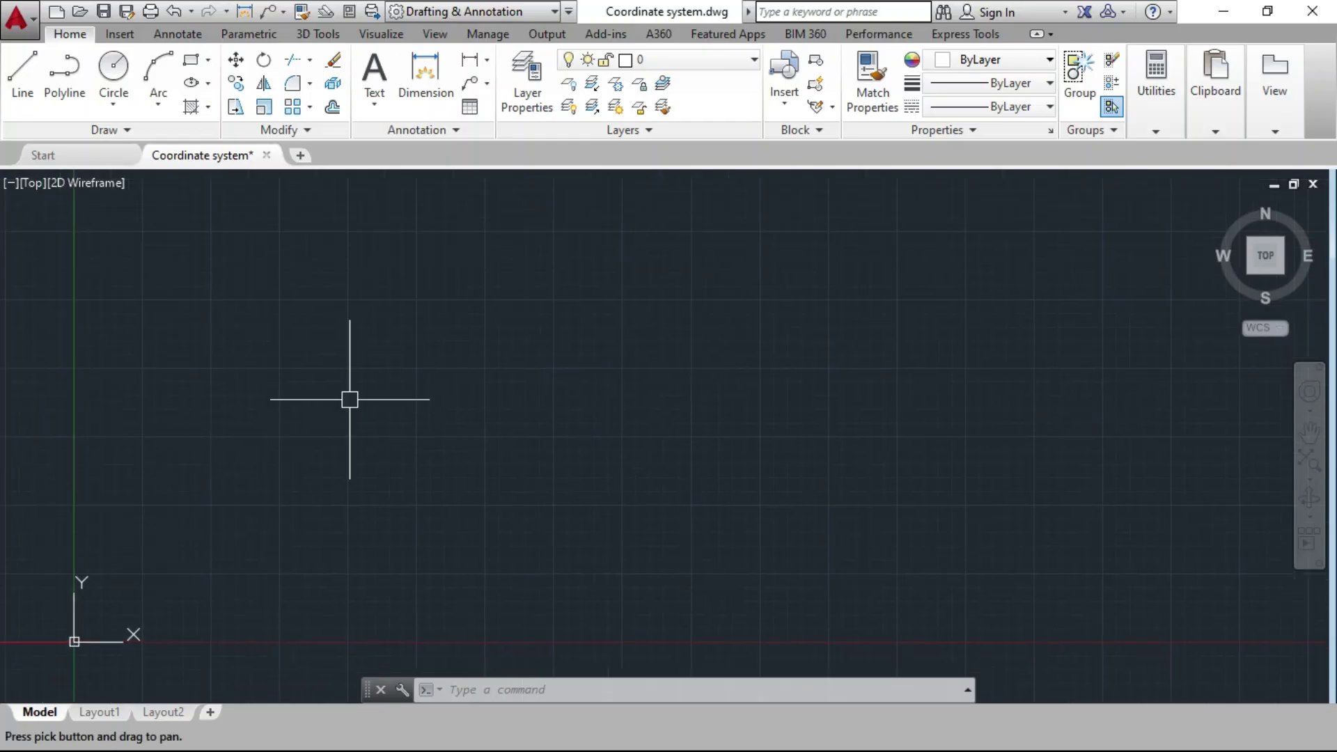
pyautogui.middleClick(456, 475)
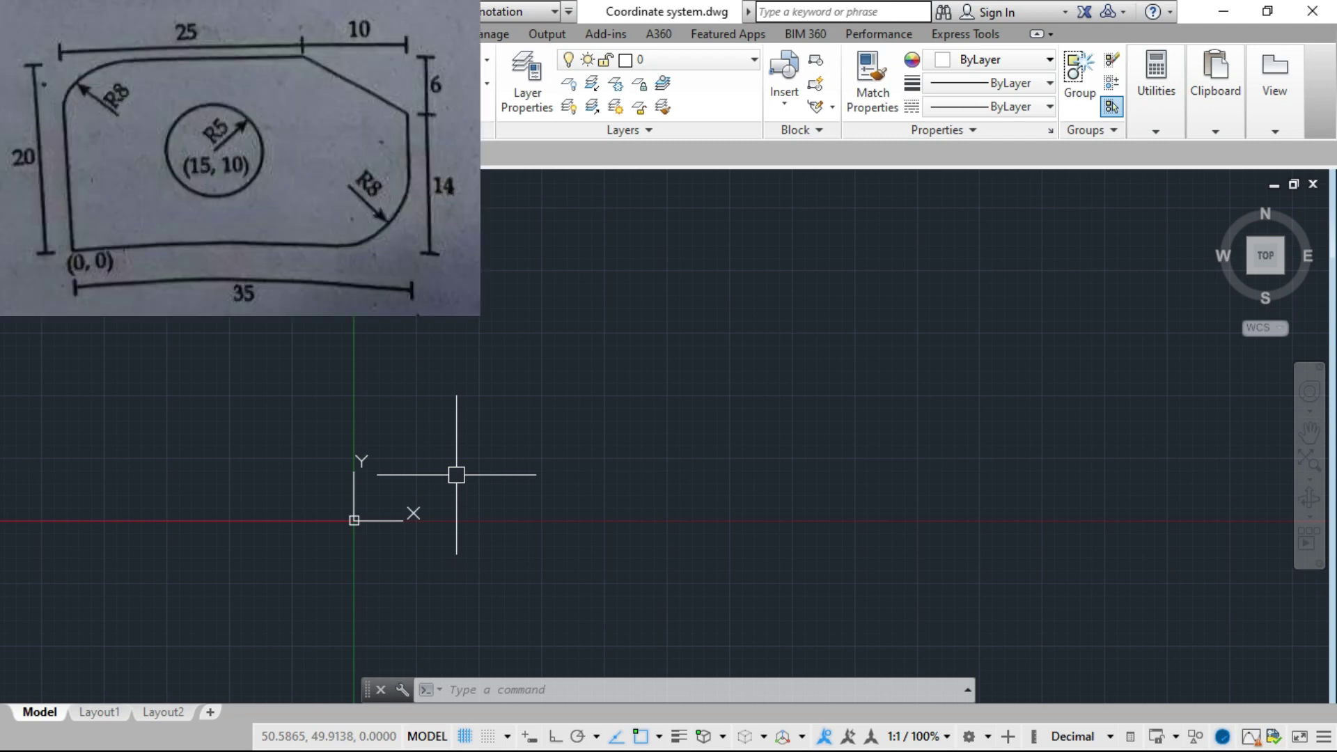
pyautogui.write('l')
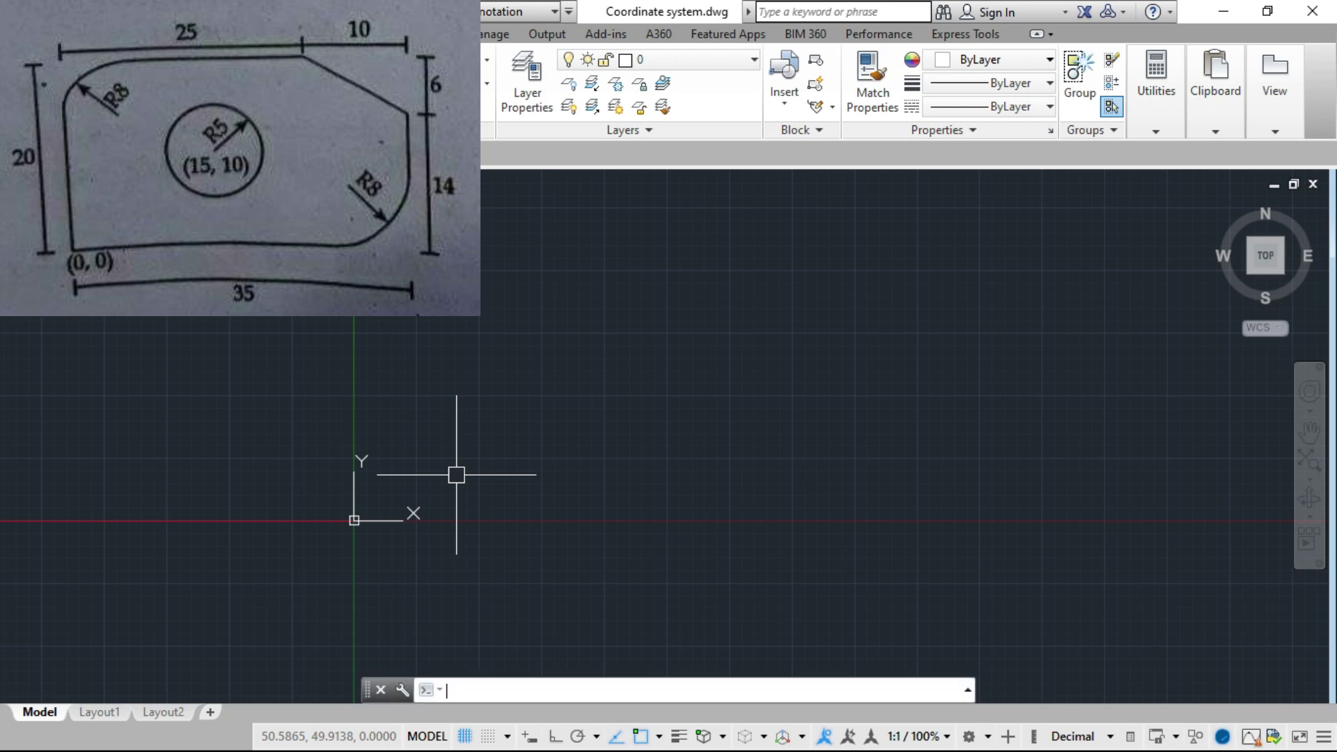
pyautogui.press('Return')
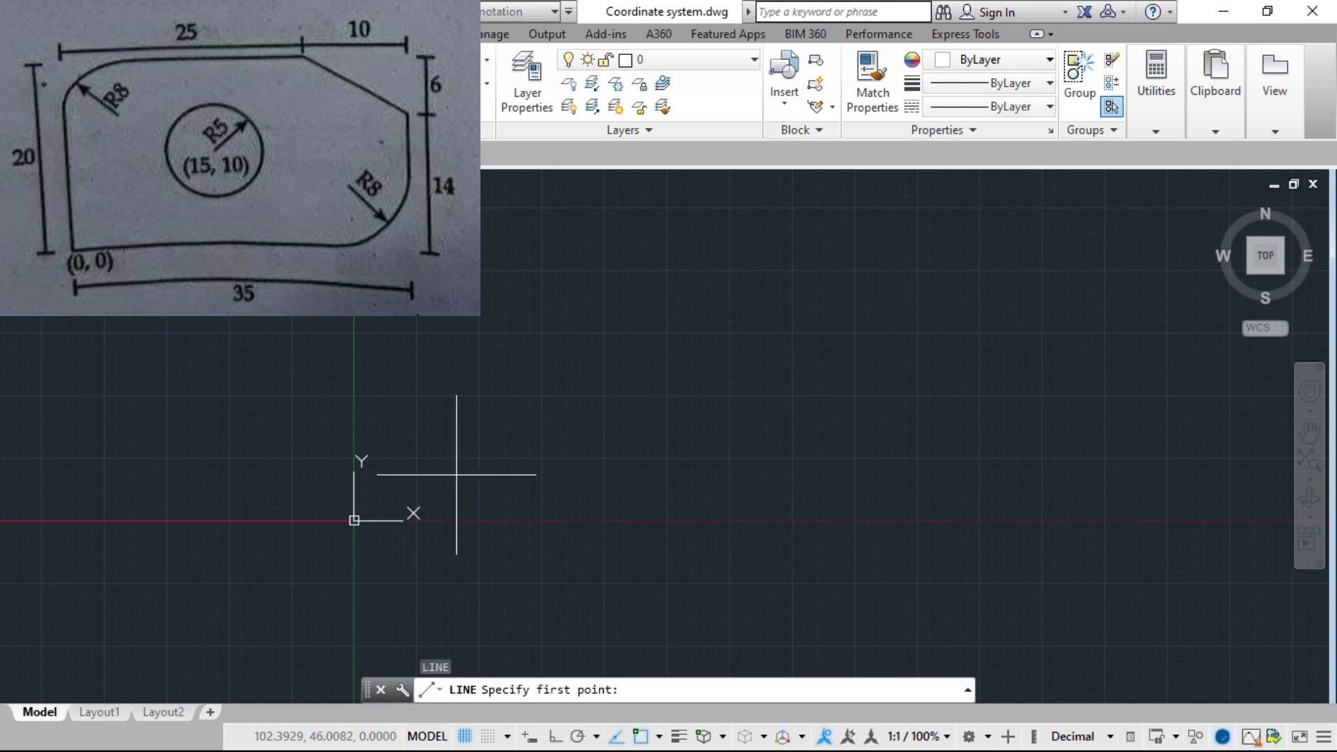
pyautogui.press('Escape')
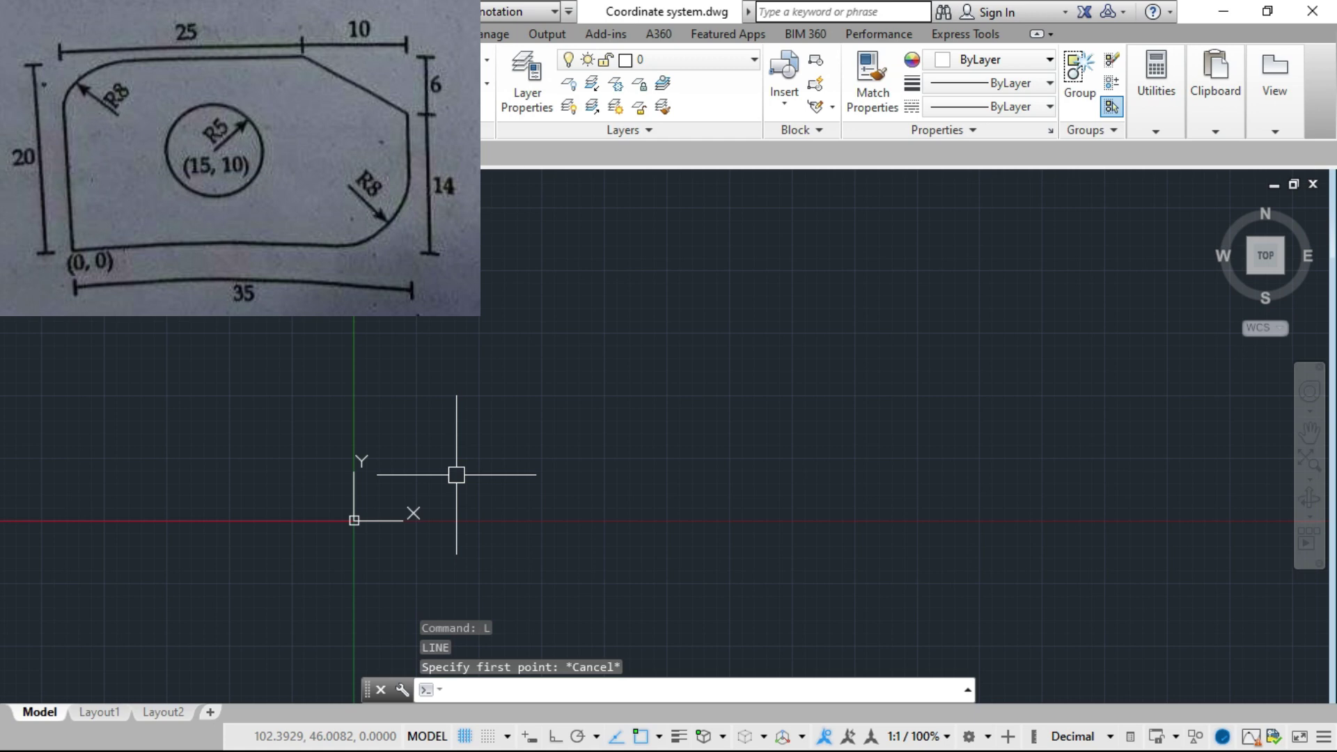
pyautogui.press('Escape')
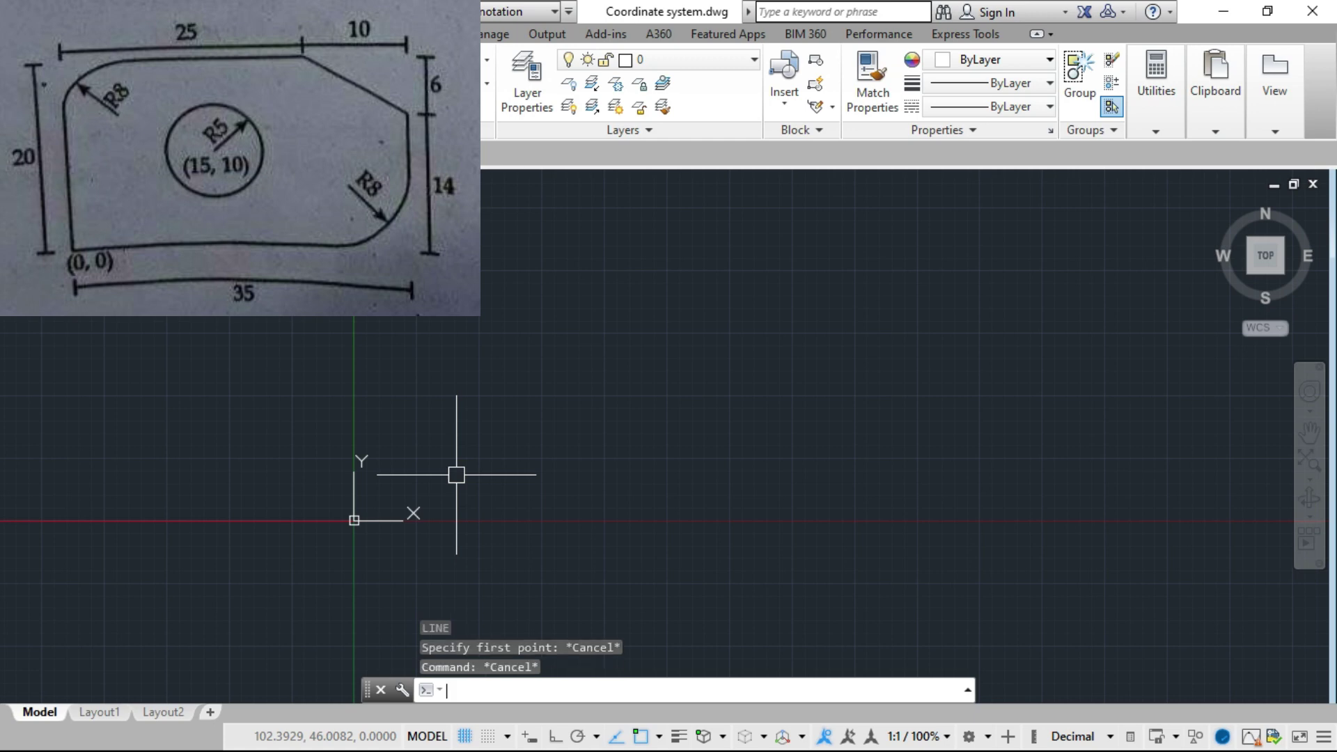
pyautogui.press('Escape')
pyautogui.write('l')
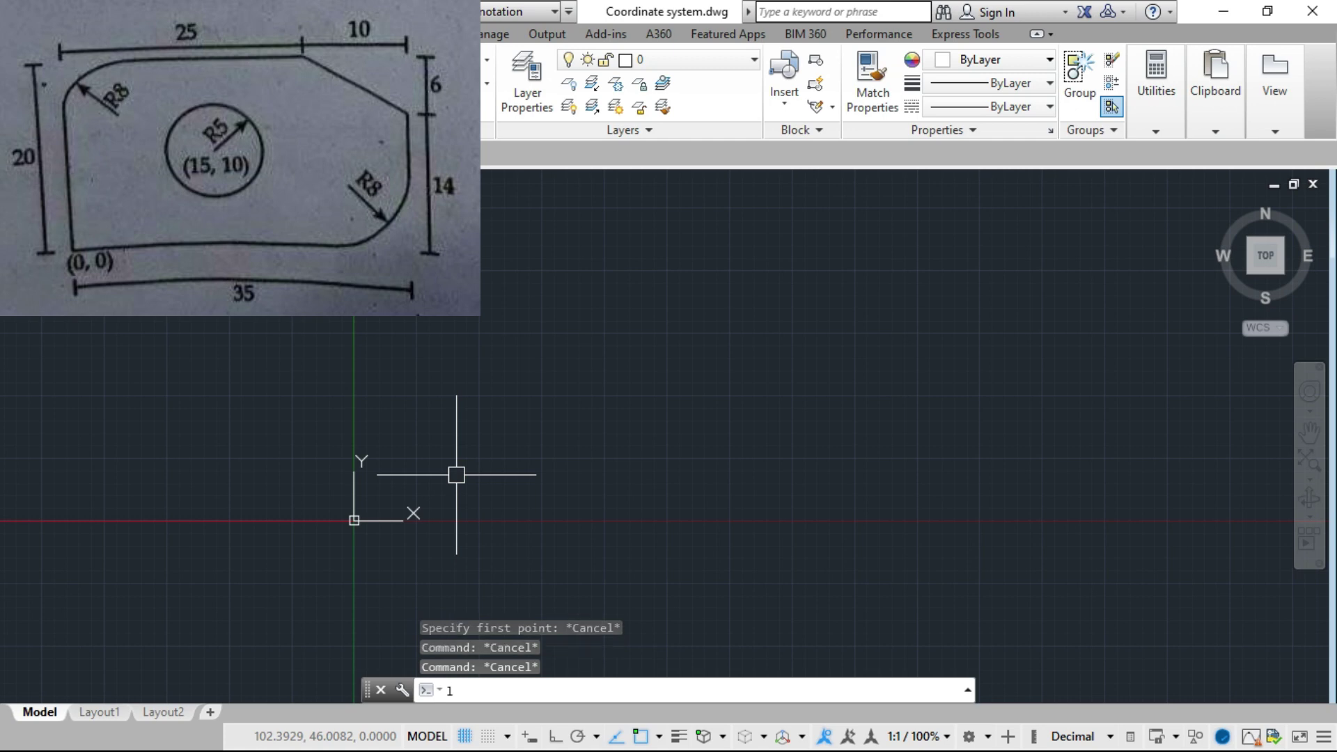
pyautogui.press('Return')
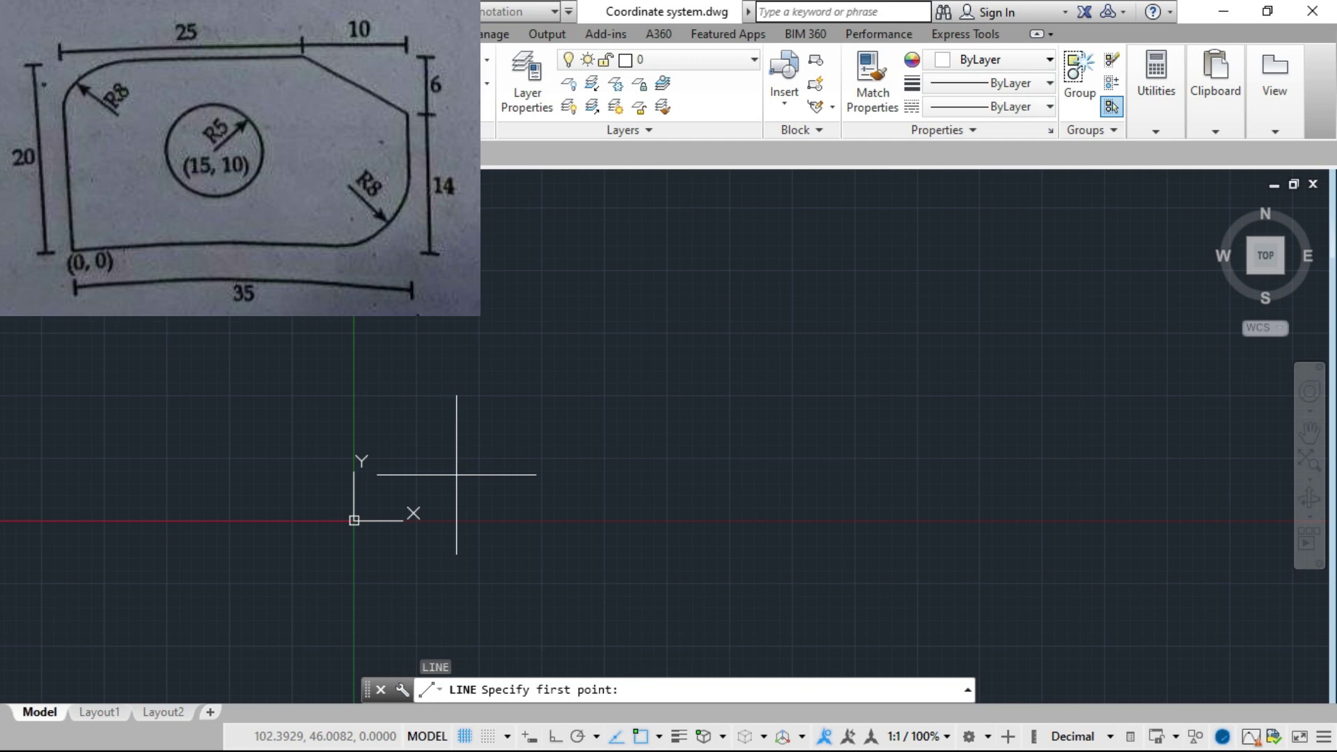
# Start the plate outline at 0,0 and enter 35,0 as the next point.
pyautogui.write('0,')
pyautogui.write('0')
pyautogui.press('Return')
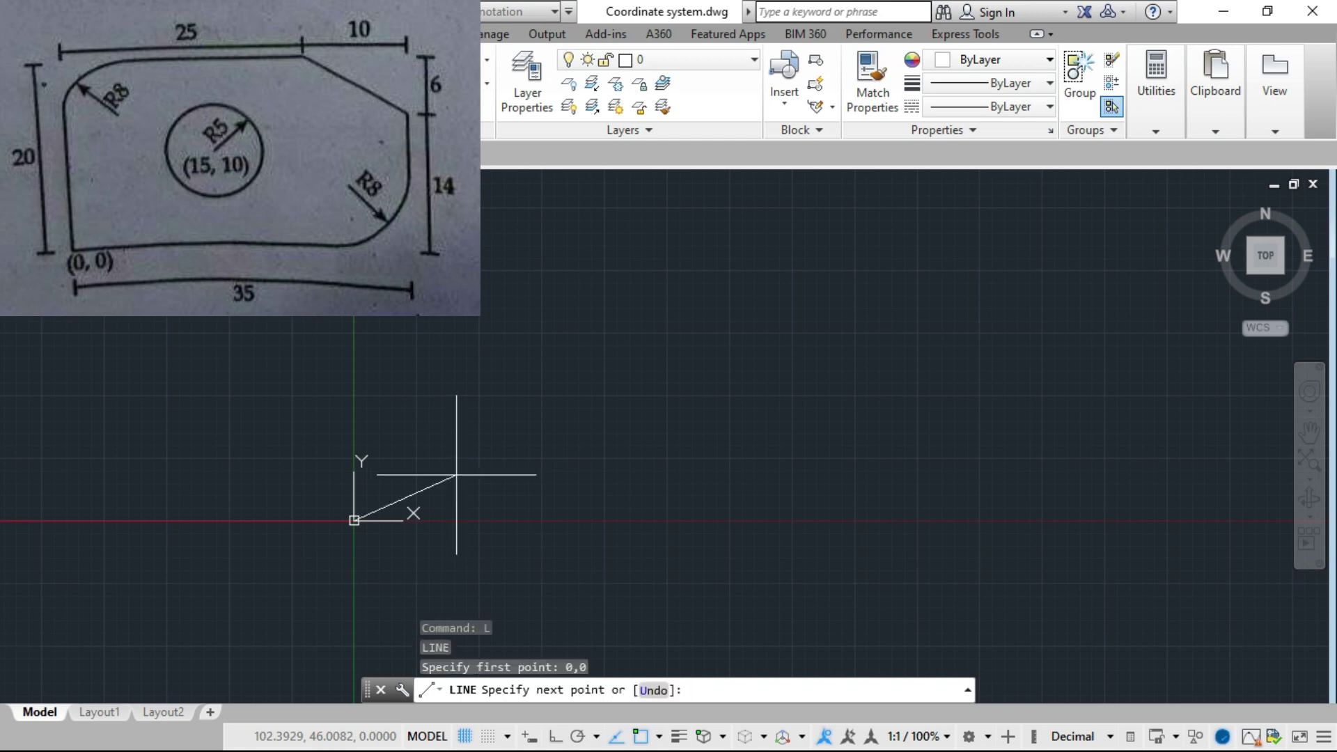
pyautogui.scroll(1, 348, 530)
pyautogui.scroll(1, 324, 505)
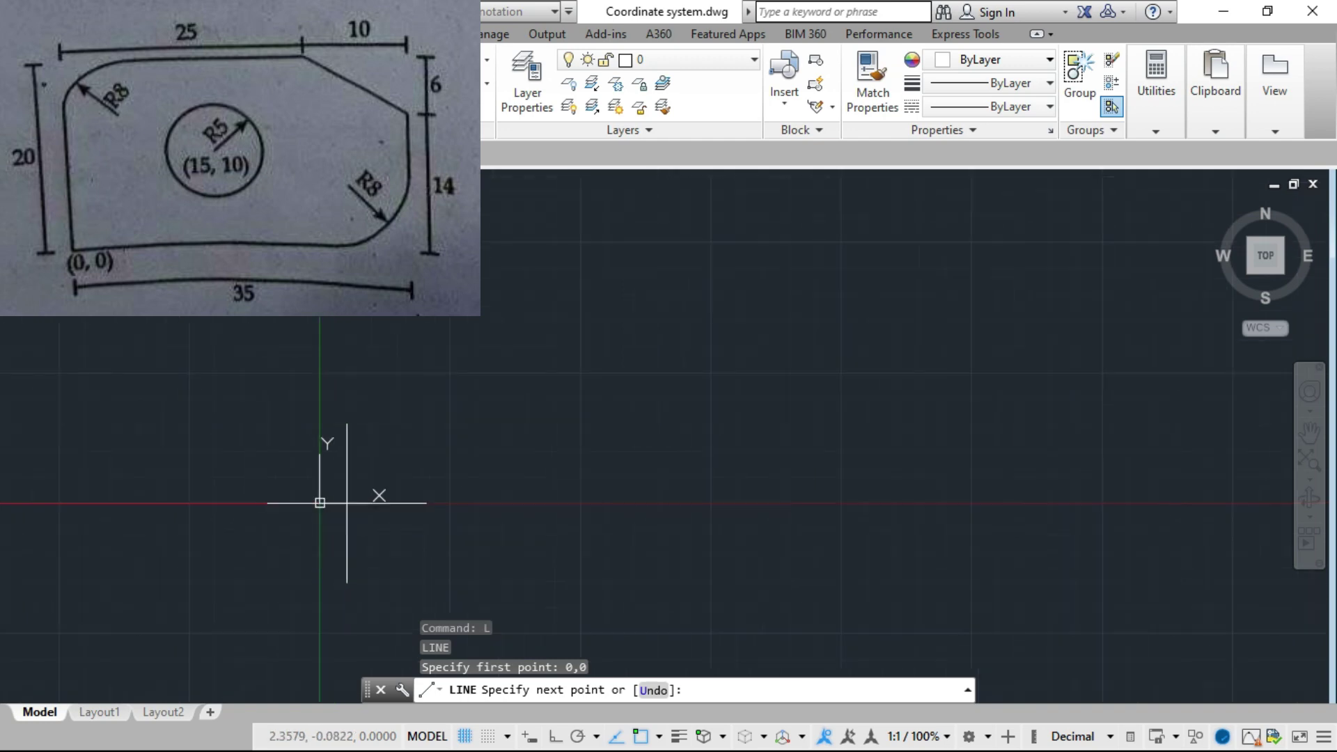
pyautogui.scroll(1, 258, 508)
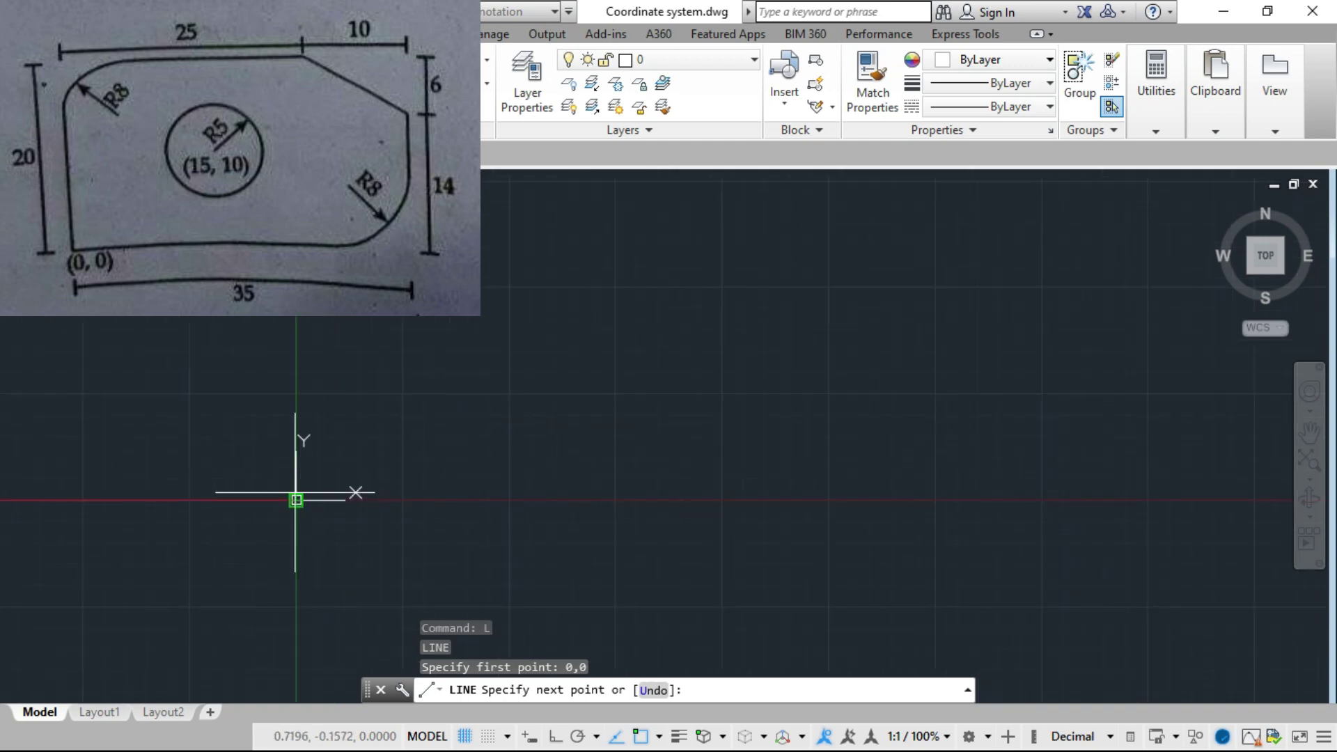
pyautogui.scroll(-2, 296, 537)
pyautogui.scroll(1, 418, 515)
pyautogui.scroll(-1, 546, 492)
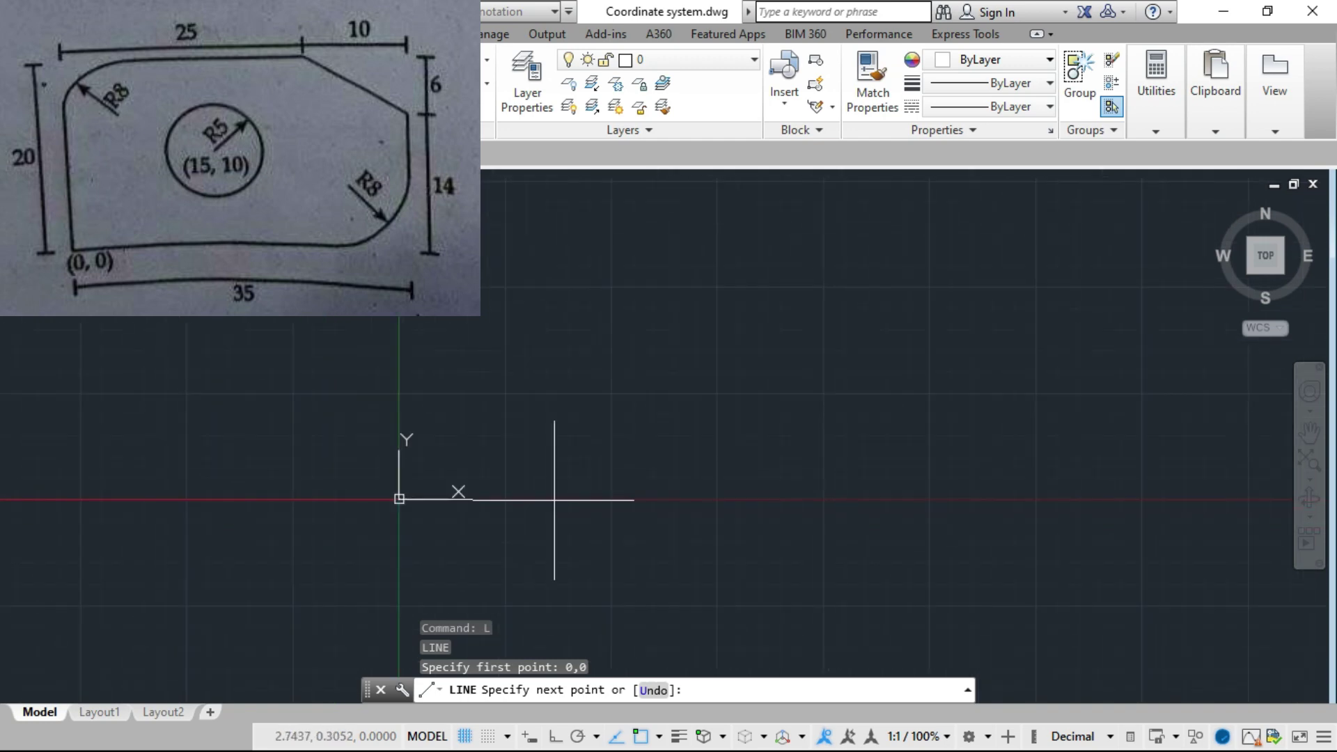
pyautogui.scroll(1, 567, 494)
pyautogui.scroll(2, 567, 500)
pyautogui.scroll(-2, 567, 500)
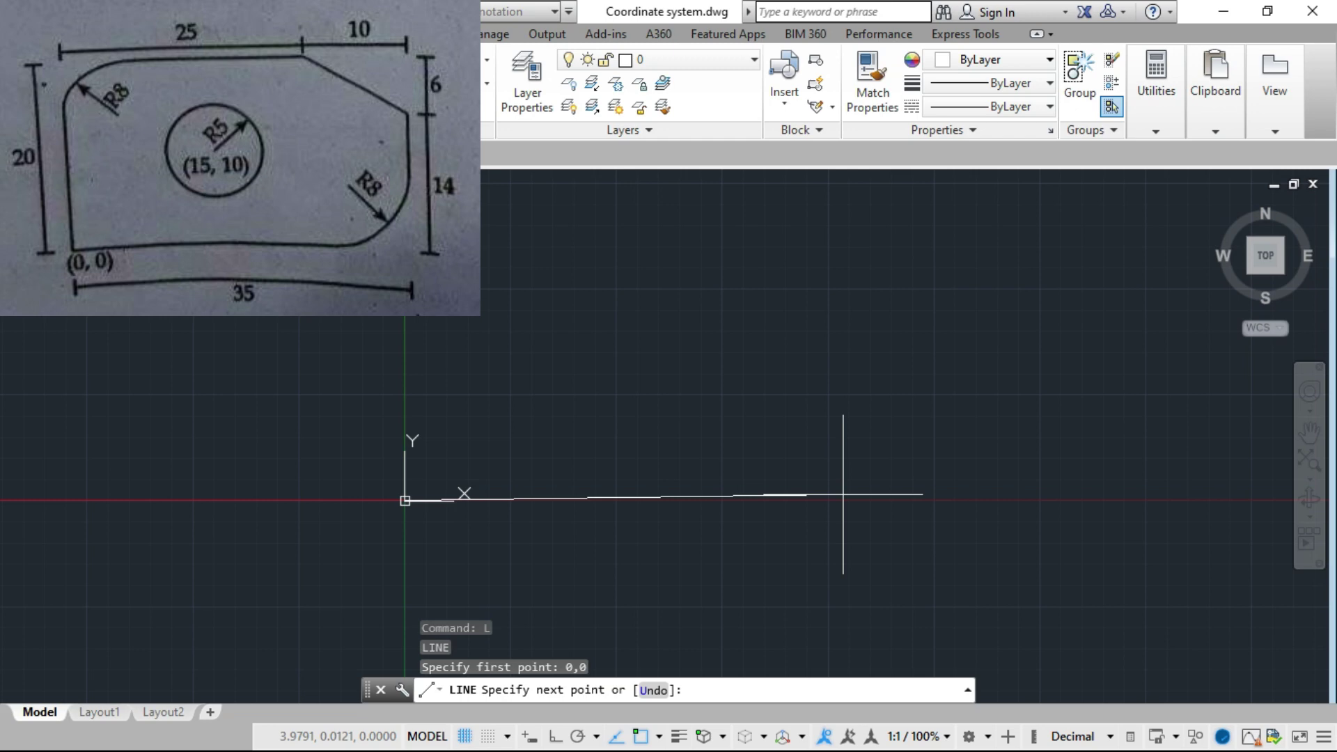
pyautogui.write('3')
pyautogui.write('5')
pyautogui.write(',0')
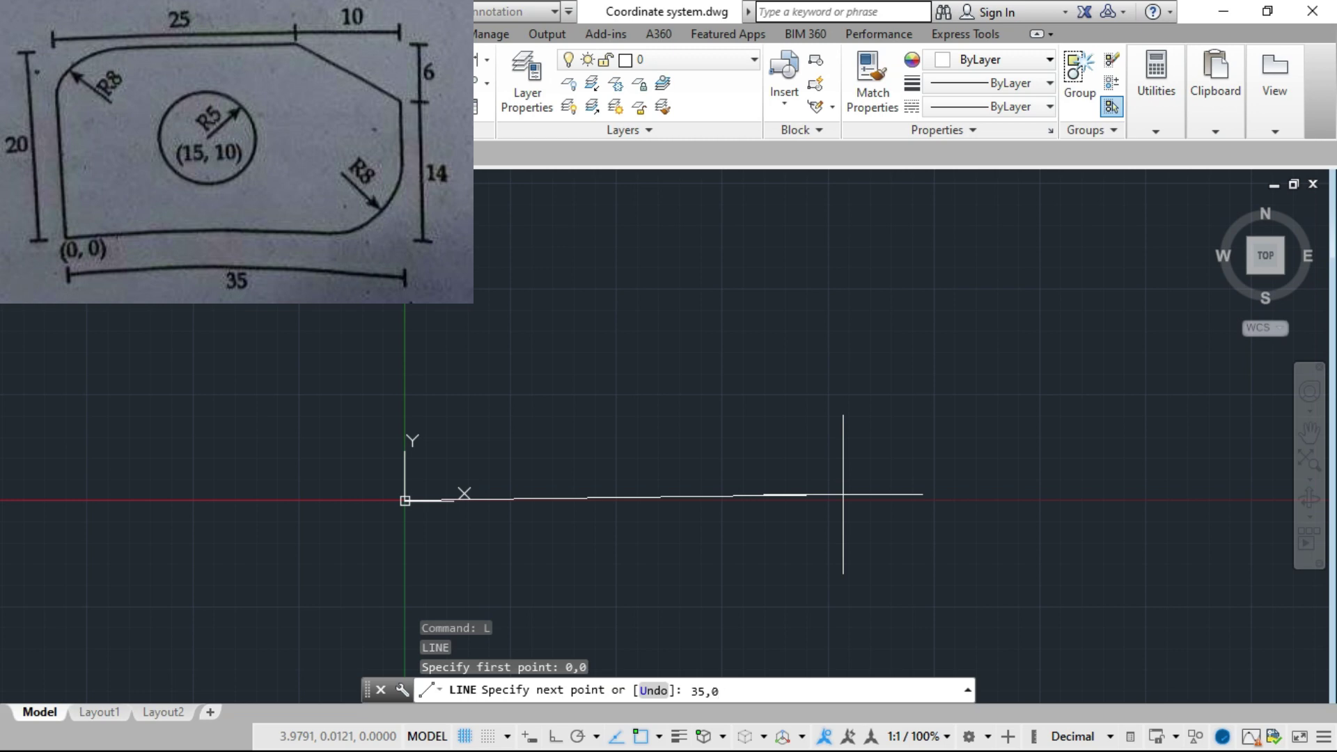
# Commit the bottom edge at 35,0, then draw the right edge up to 35,20.
pyautogui.press('Return')
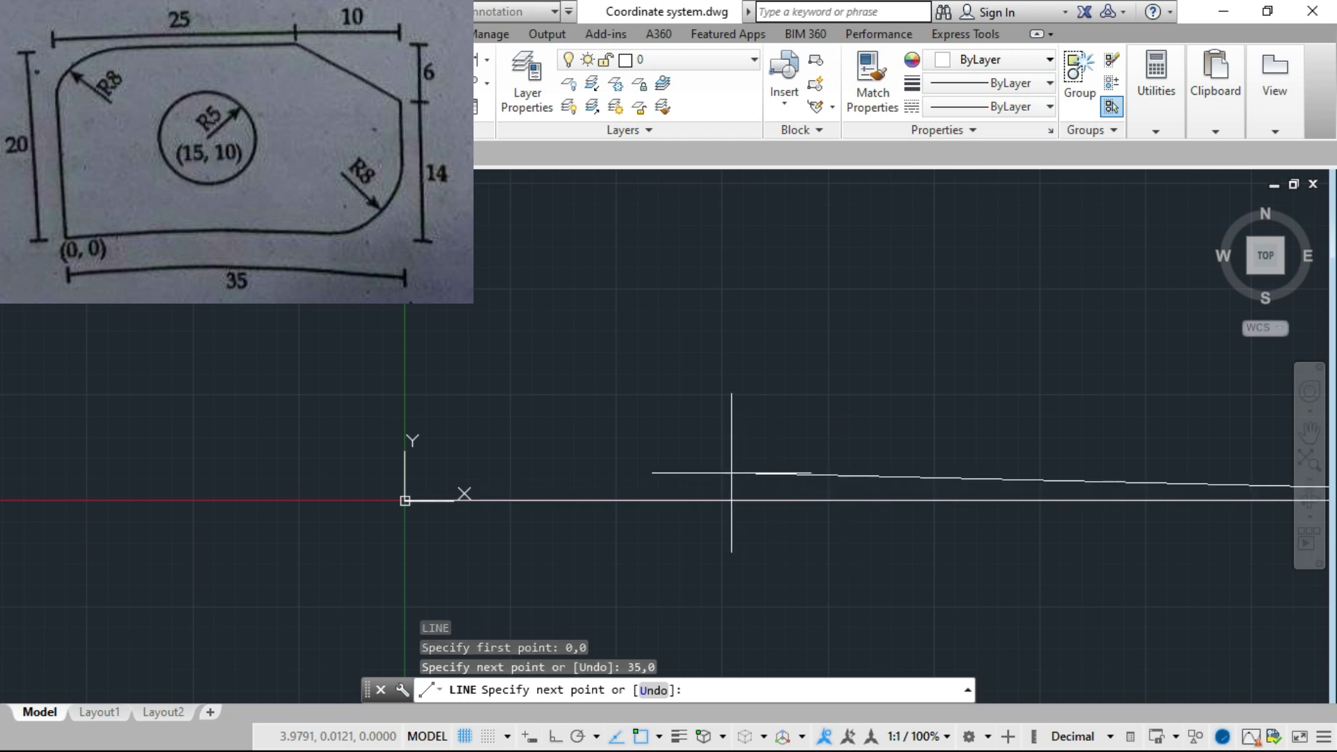
pyautogui.scroll(-5, 717, 470)
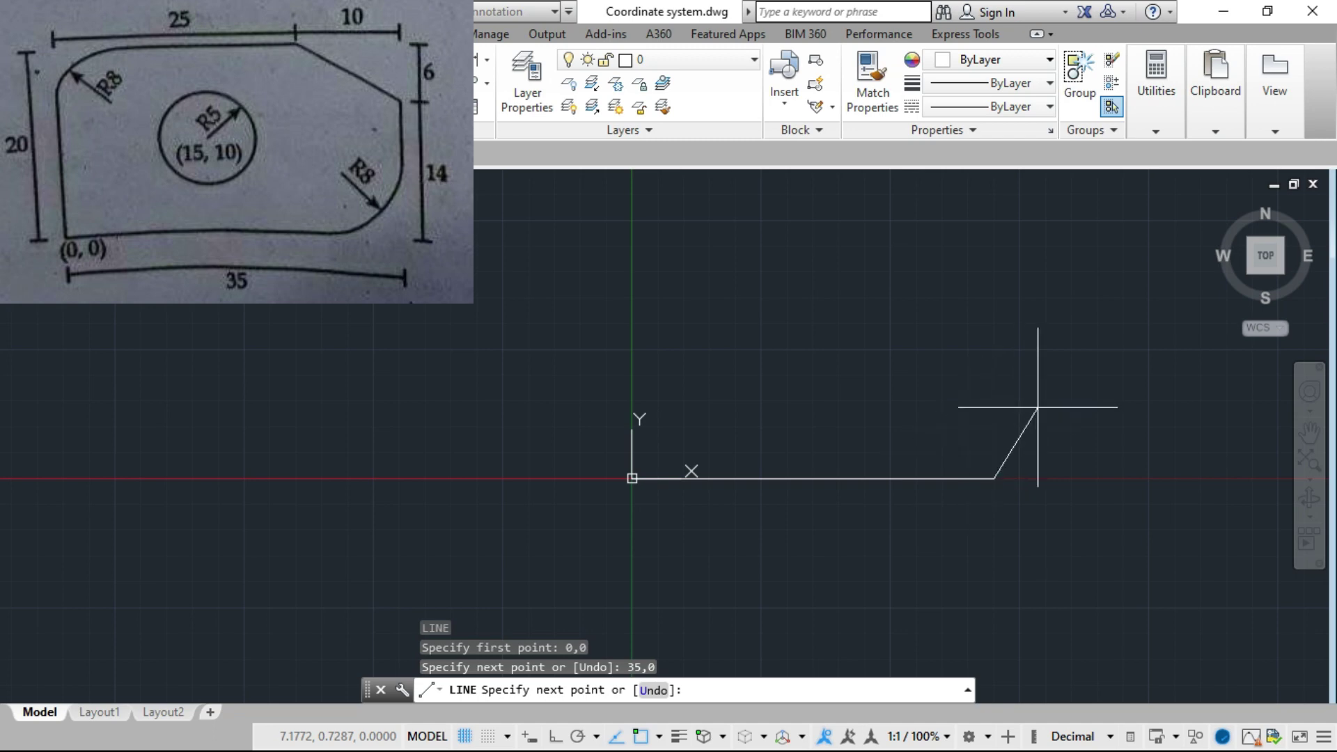
pyautogui.moveTo(1033, 413); pyautogui.dragTo(972, 458, button='middle')
pyautogui.write('3')
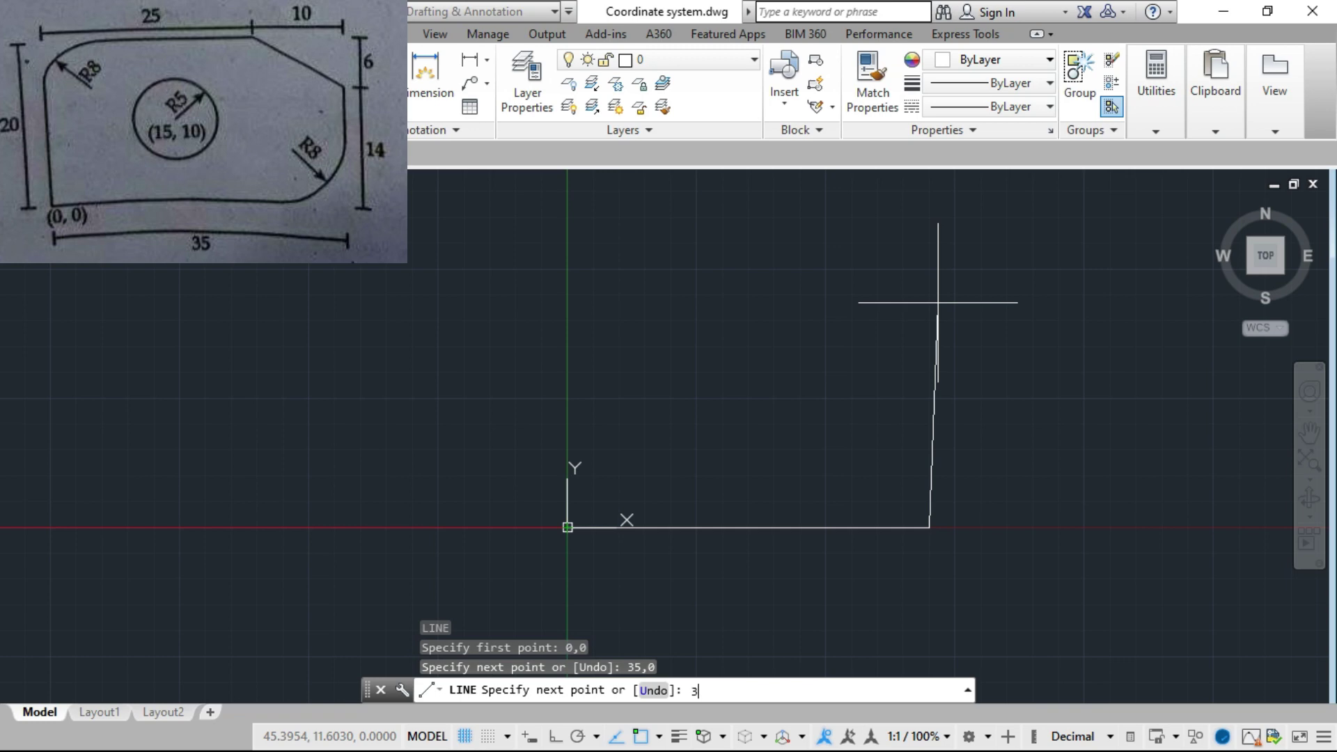
pyautogui.write('5,')
pyautogui.write('20')
pyautogui.press('Return')
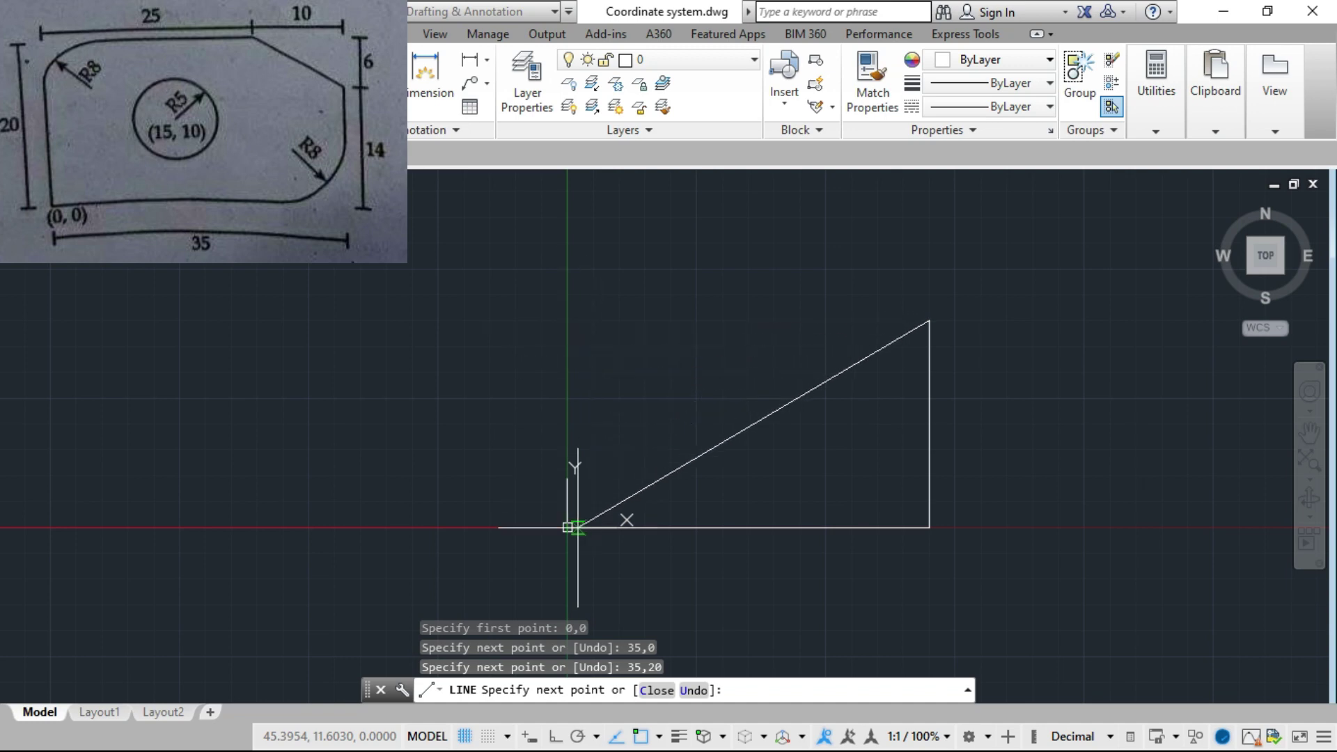
# Draw the top edge to 0,20 and the left edge back to 0,0.
pyautogui.scroll(3, 567, 528)
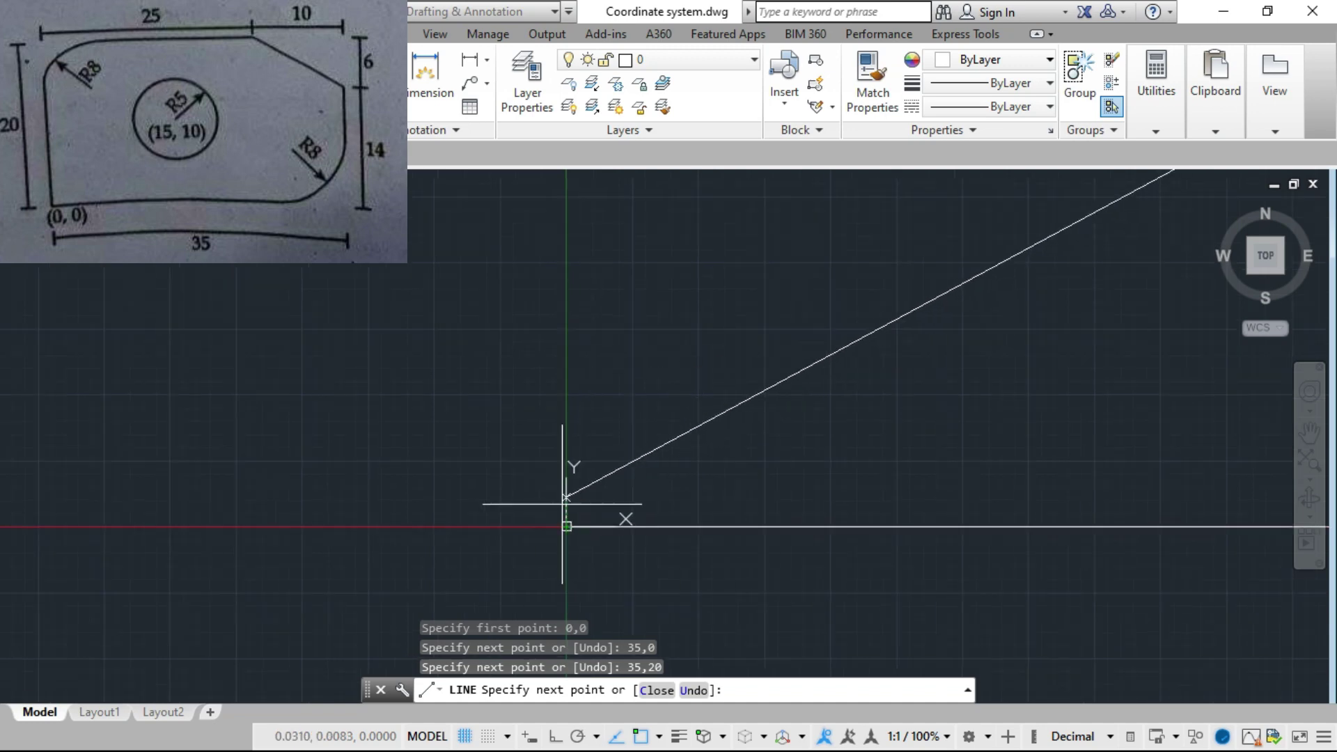
pyautogui.scroll(-2, 499, 527)
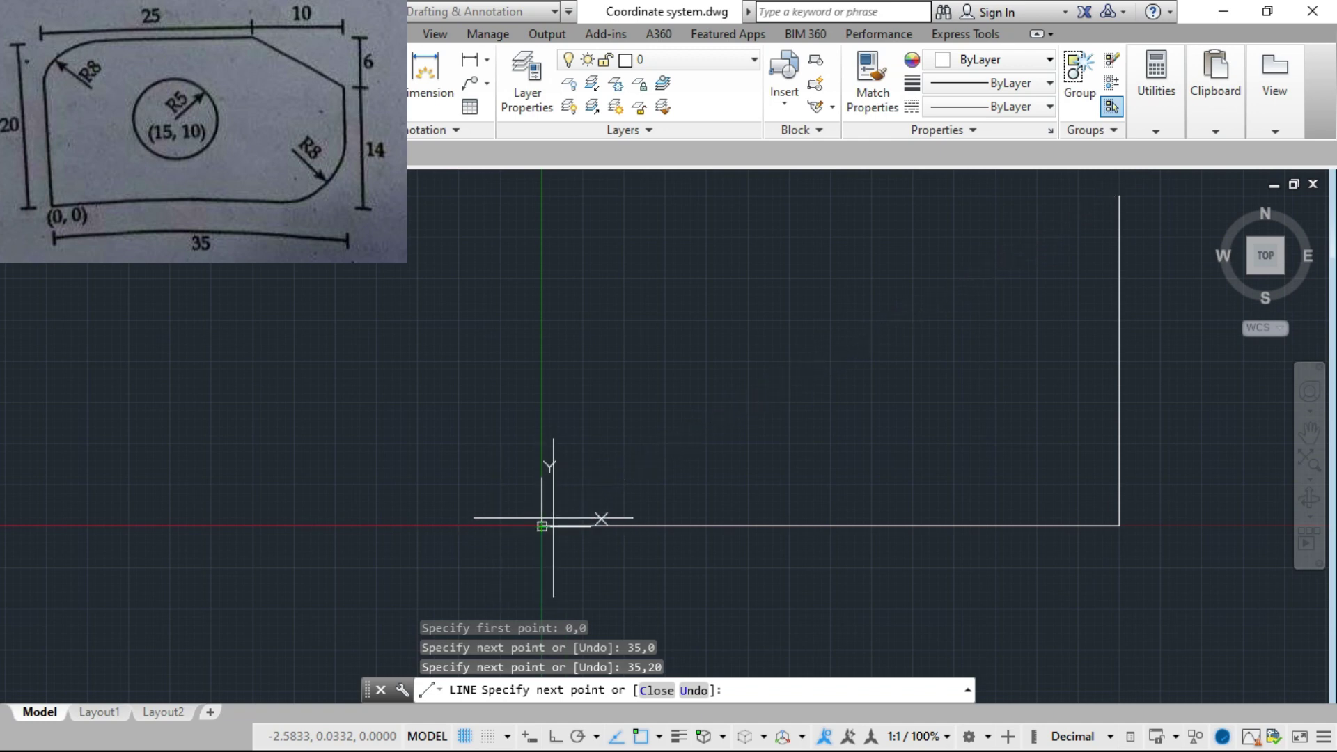
pyautogui.moveTo(636, 383); pyautogui.dragTo(615, 471, button='middle')
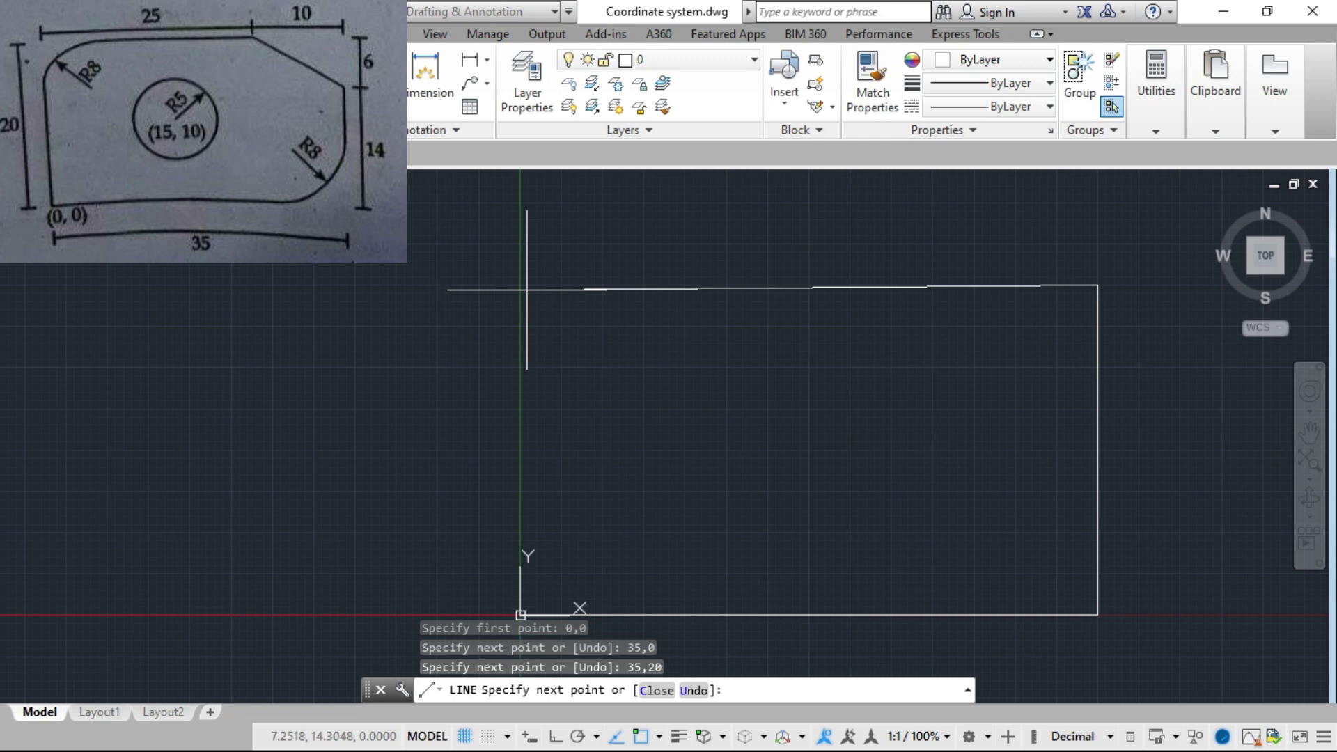
pyautogui.write('0,')
pyautogui.write('20')
pyautogui.press('Return')
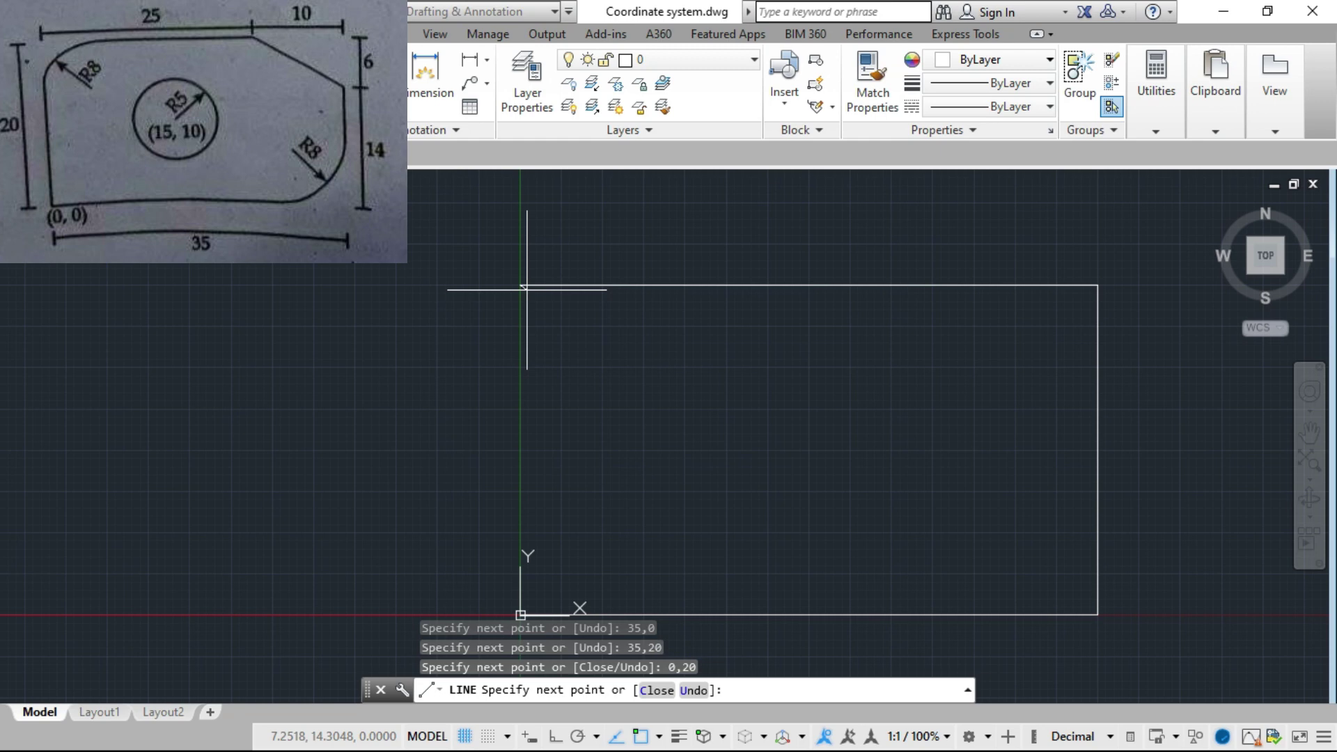
pyautogui.scroll(-2, 515, 328)
pyautogui.scroll(2, 509, 529)
pyautogui.write('0,')
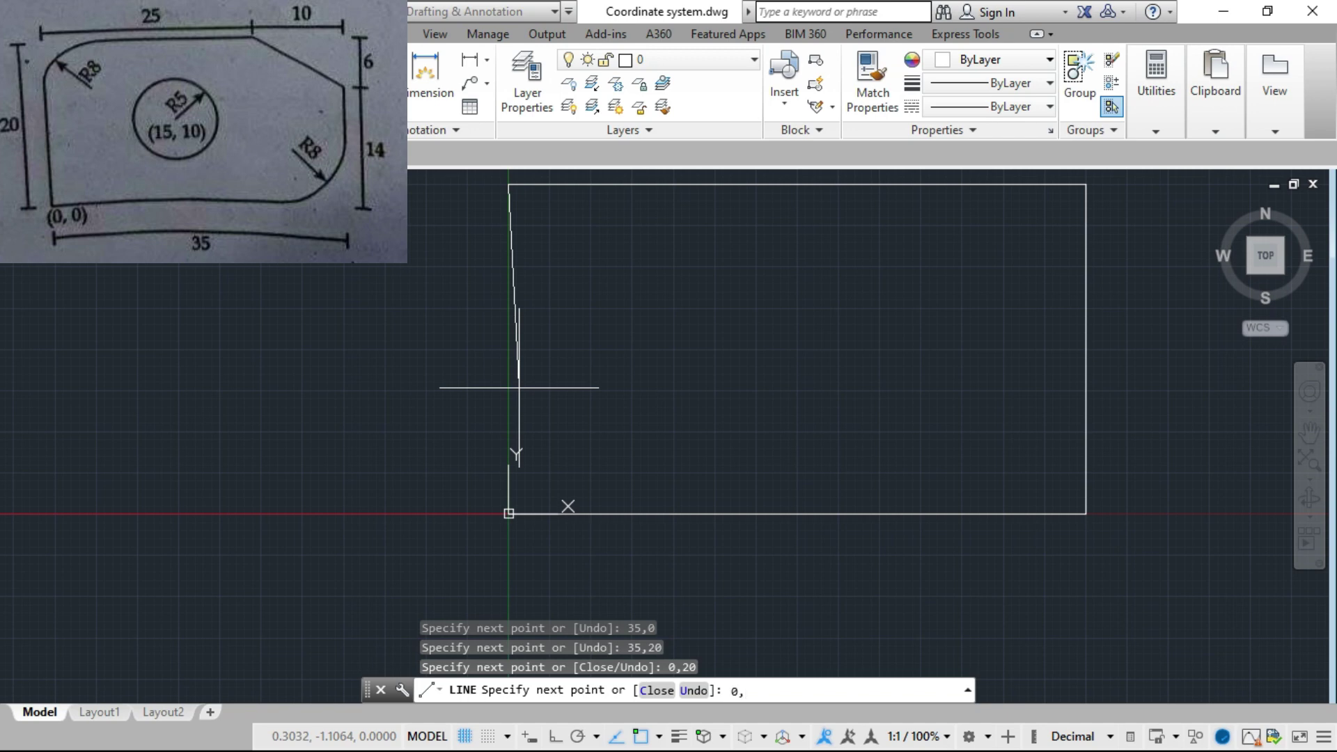
pyautogui.write('0')
pyautogui.press('Return')
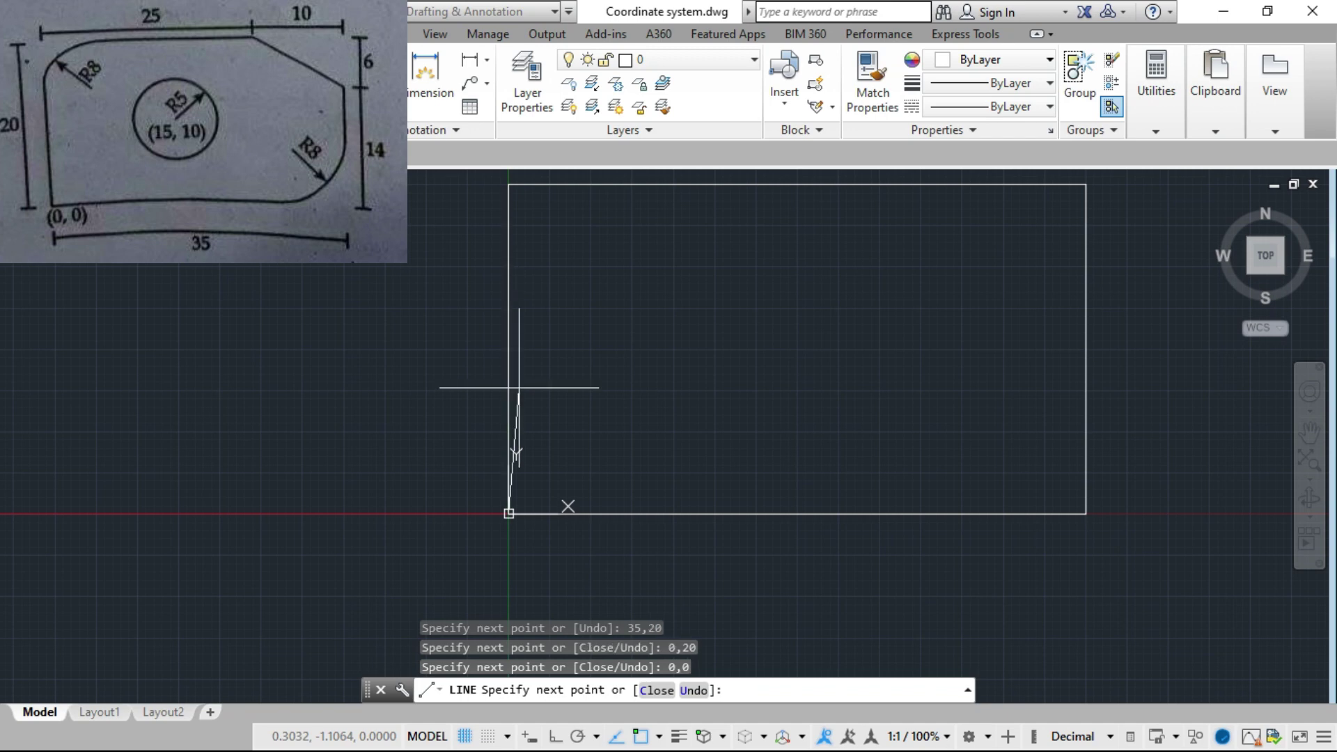
pyautogui.press('Escape')
pyautogui.scroll(2, 511, 503)
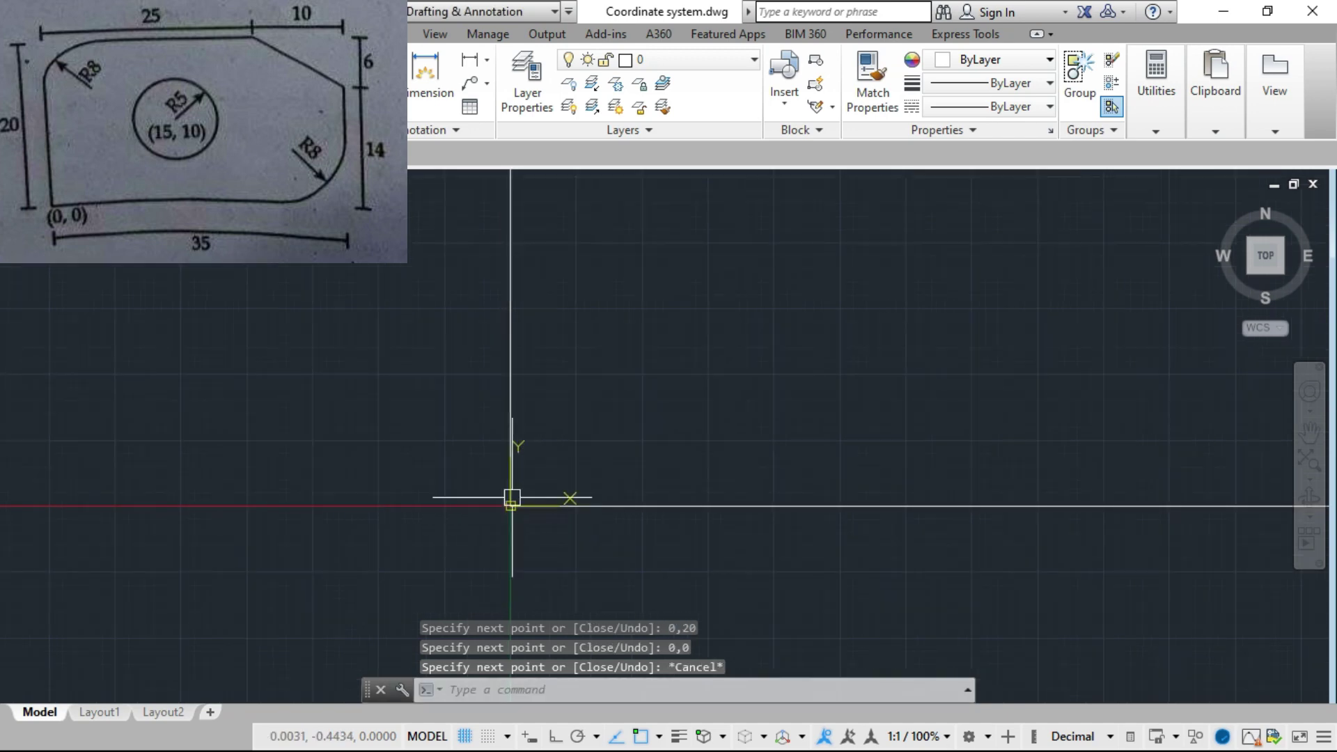
pyautogui.click(486, 455)
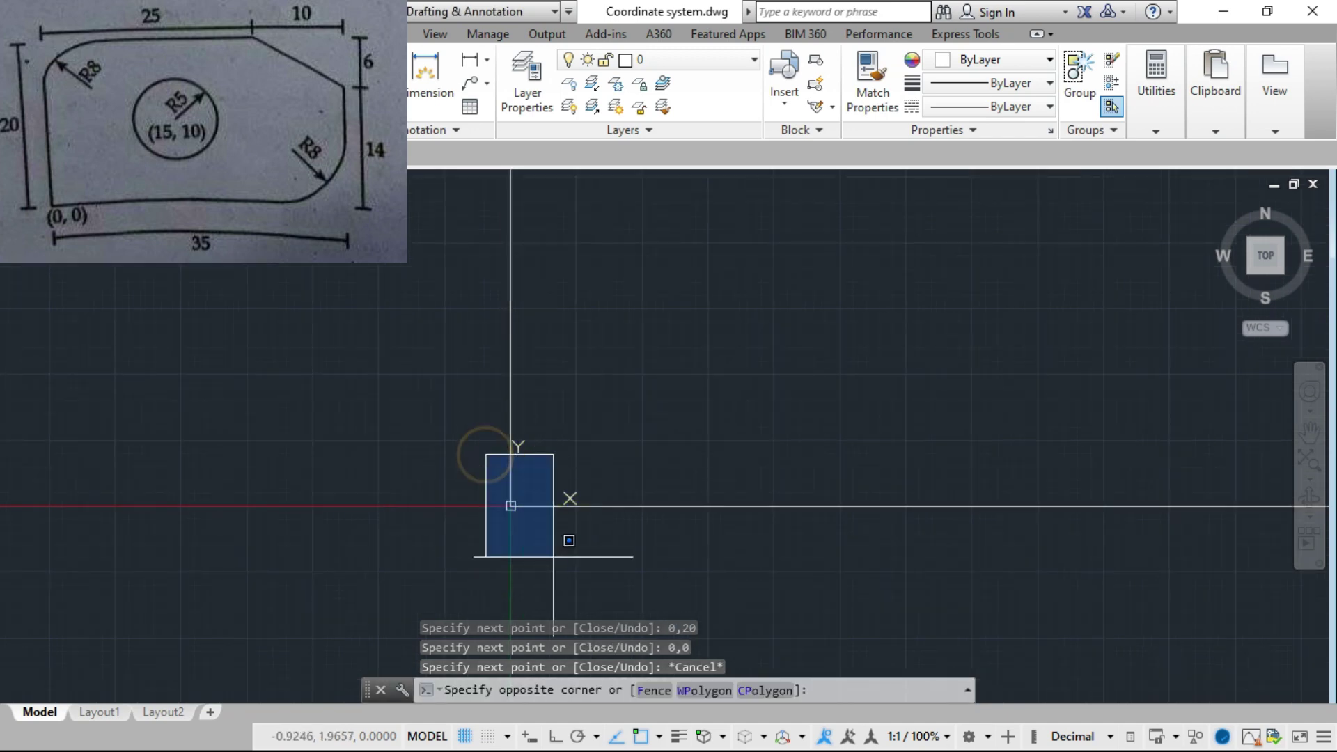
pyautogui.click(570, 541)
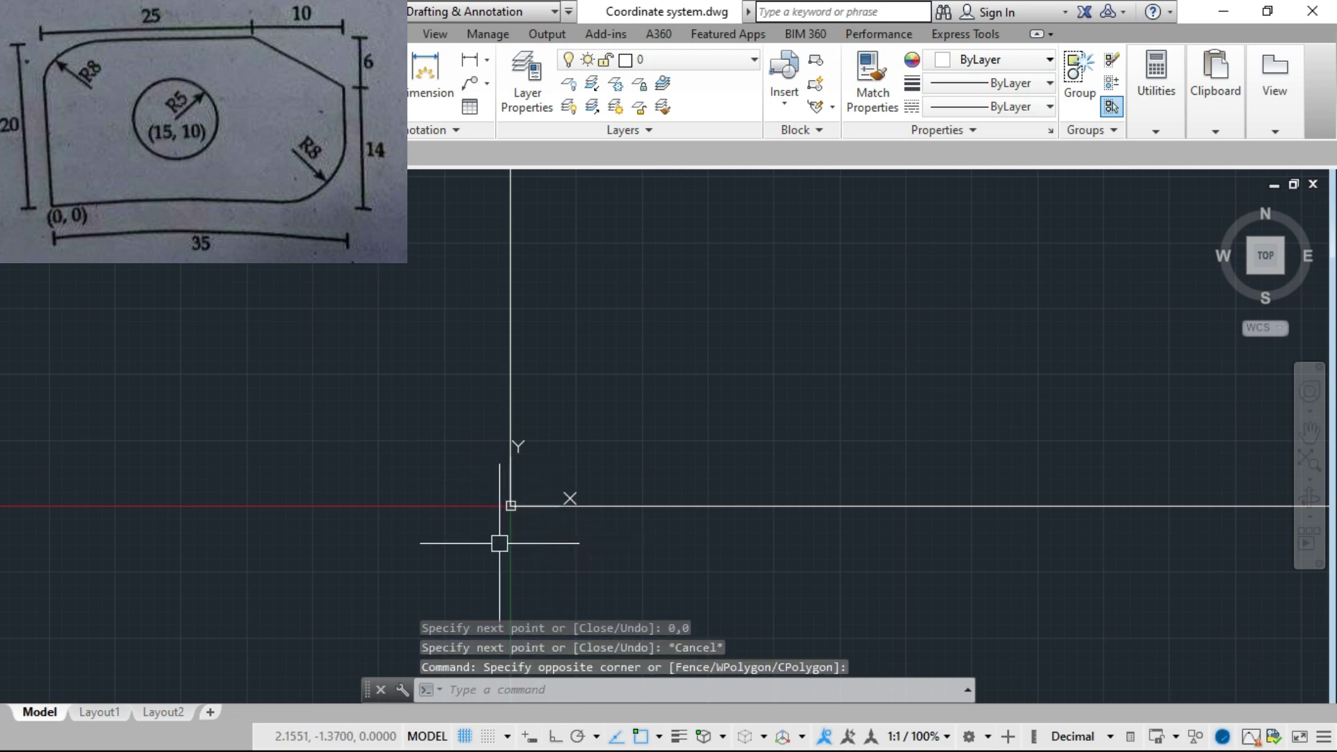
pyautogui.hotkey('ctrl', 'z')
pyautogui.click(789, 507)
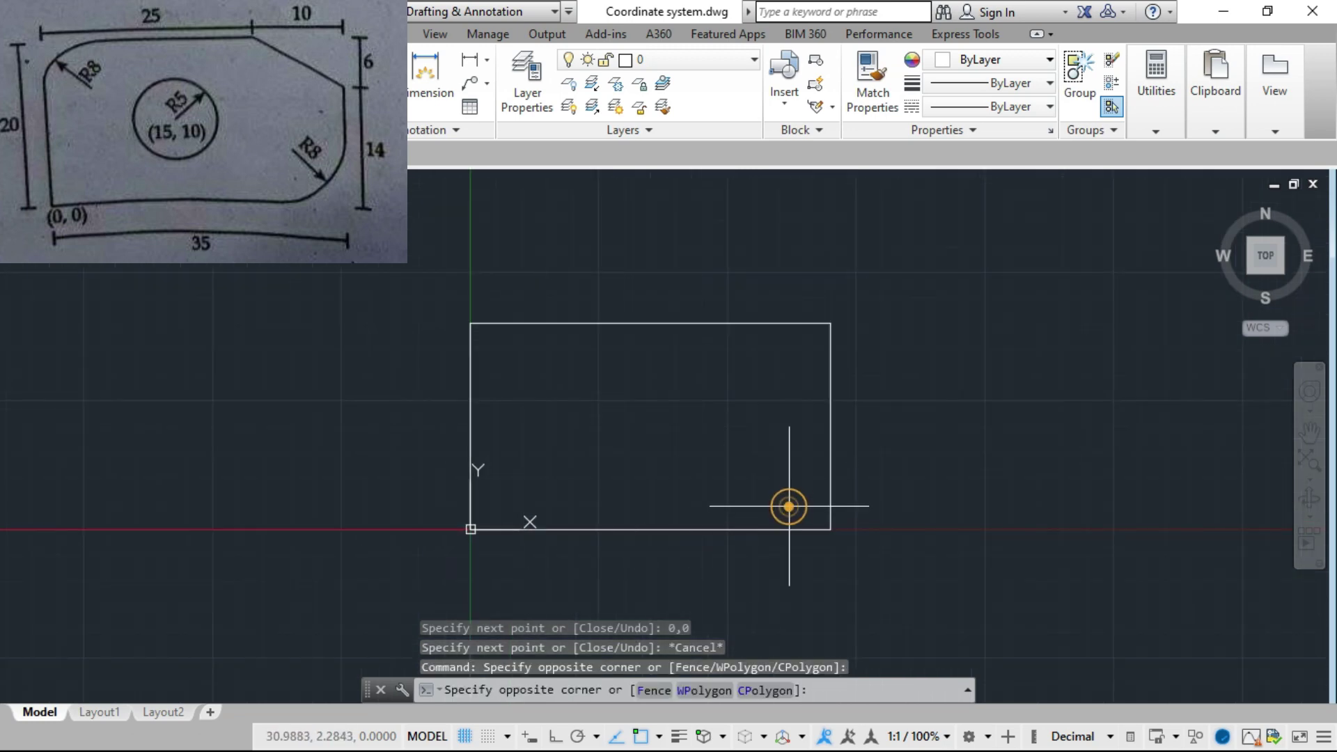
pyautogui.click(877, 575)
pyautogui.click(805, 303)
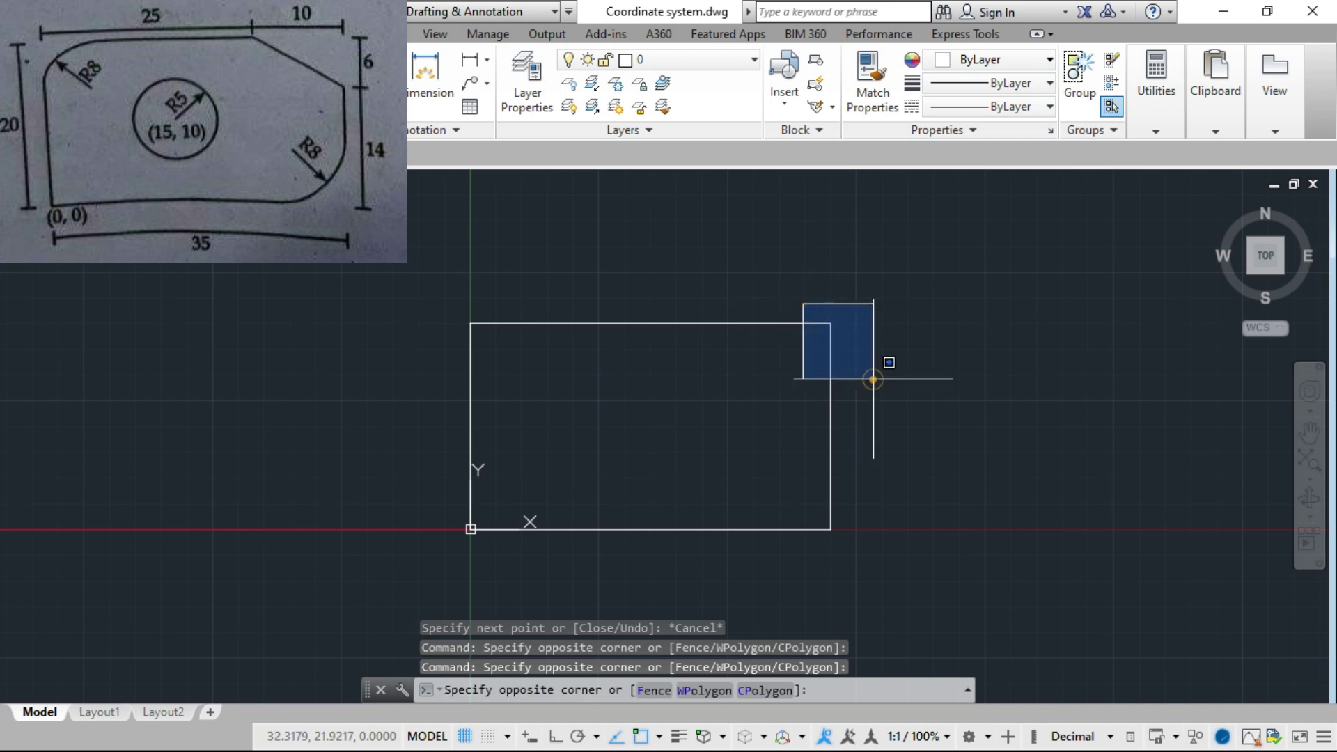
pyautogui.press('Escape')
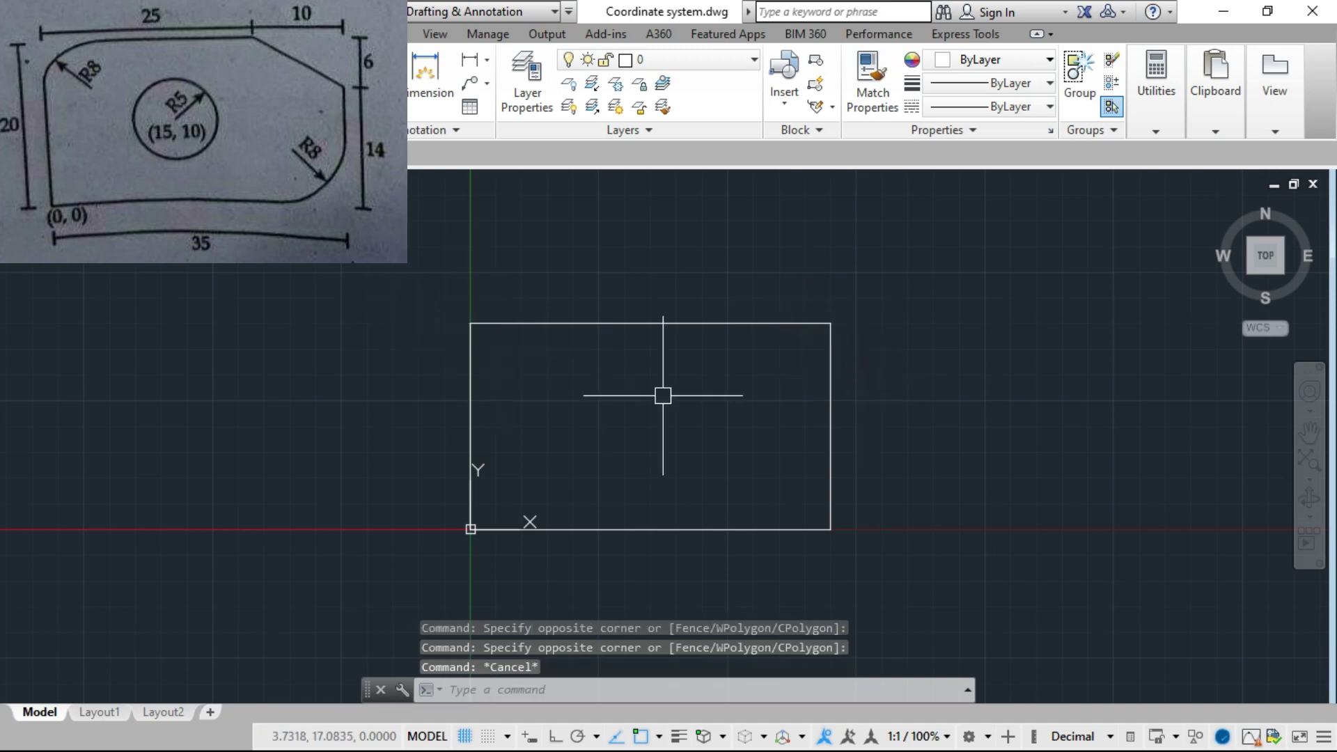
pyautogui.click(469, 529)
pyautogui.press('Escape')
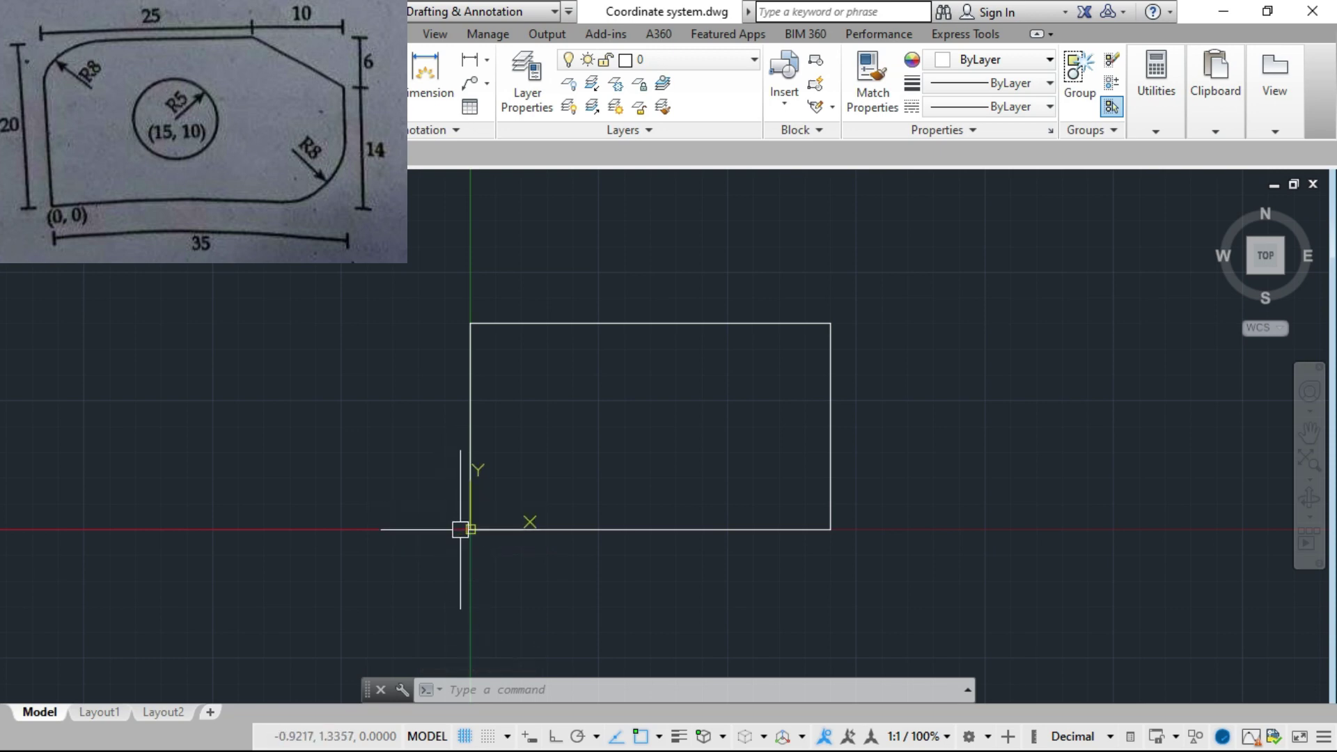
pyautogui.scroll(2, 466, 528)
pyautogui.click(474, 531)
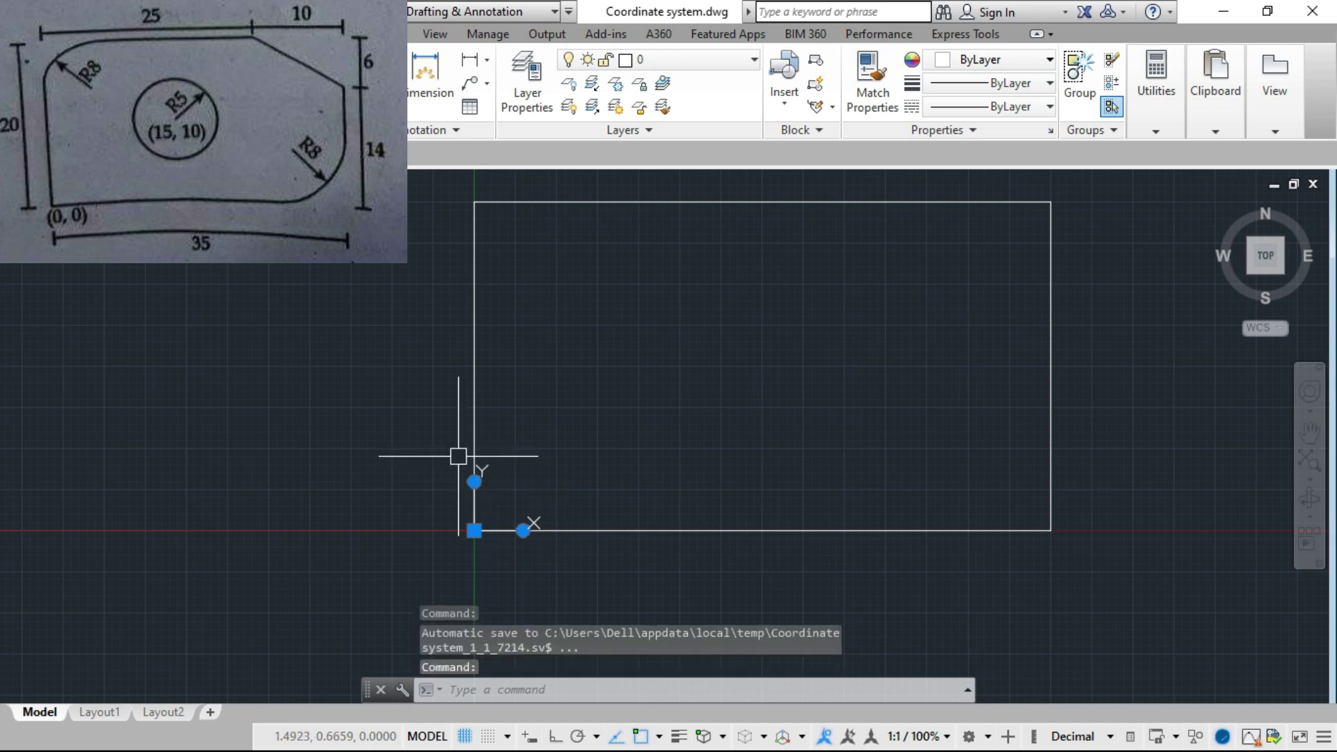
pyautogui.press('Escape')
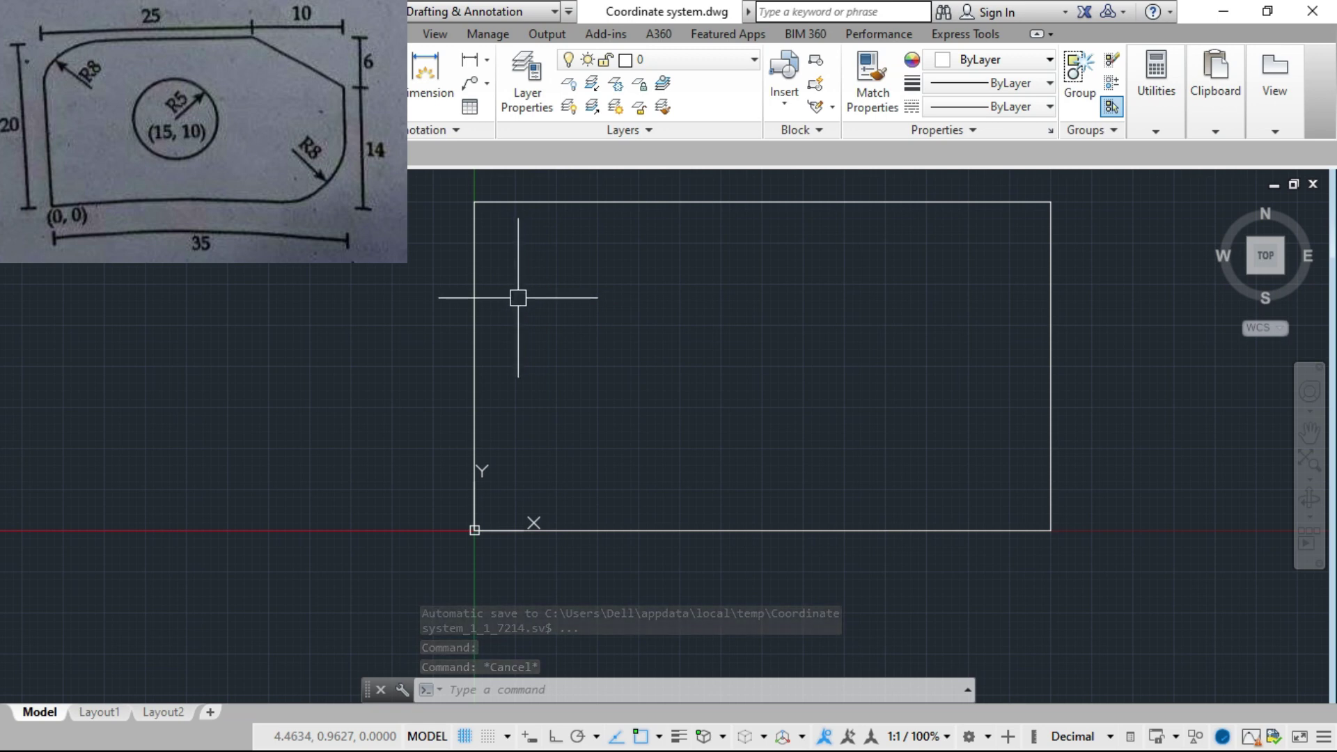
pyautogui.press('Escape')
pyautogui.press('Escape')
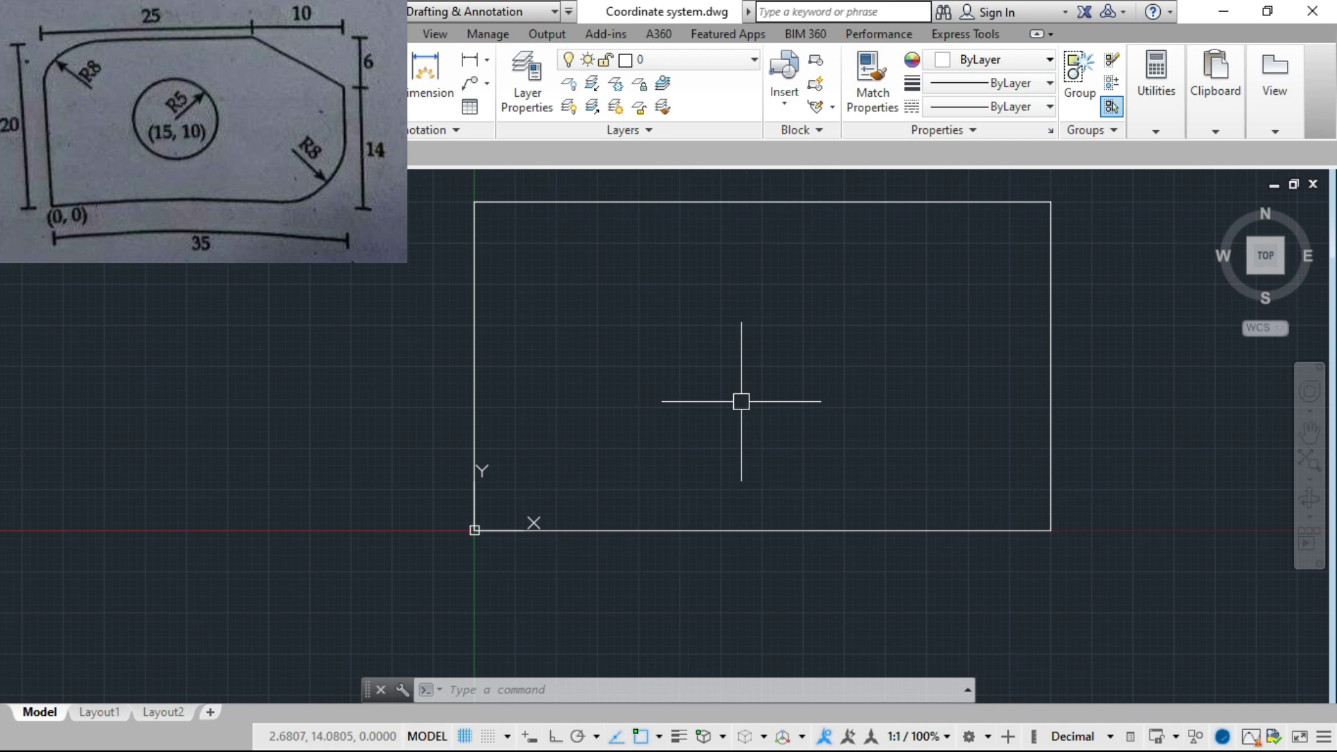
# Draw a radius-5 circle centred at 15,10 using the C command.
pyautogui.write('c')
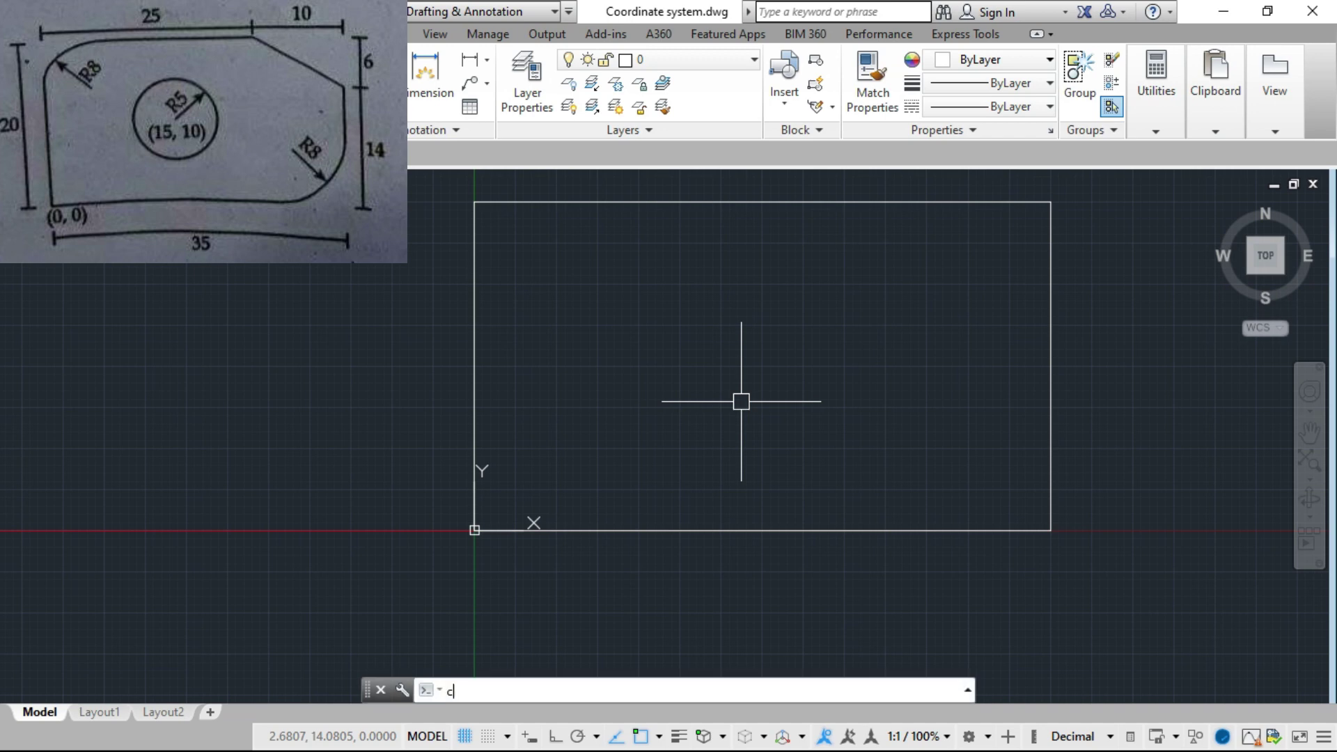
pyautogui.press('Return')
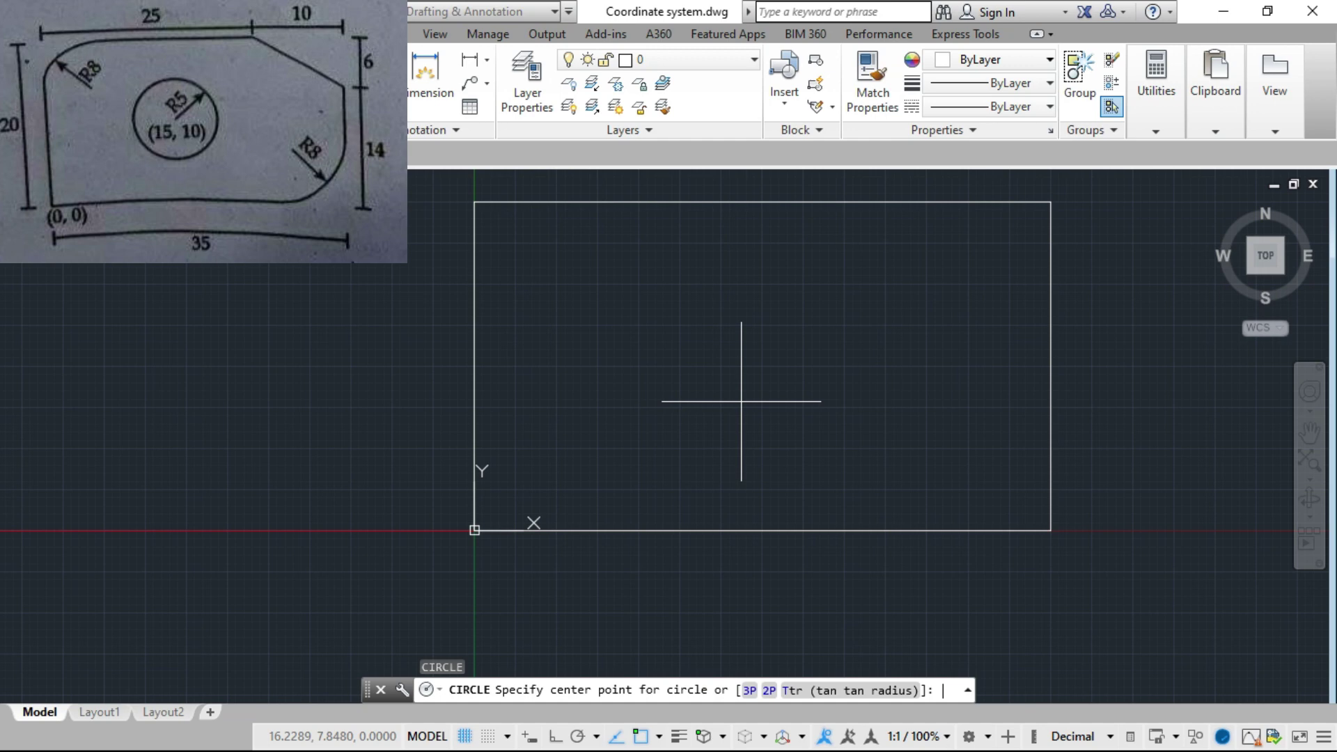
pyautogui.write('15')
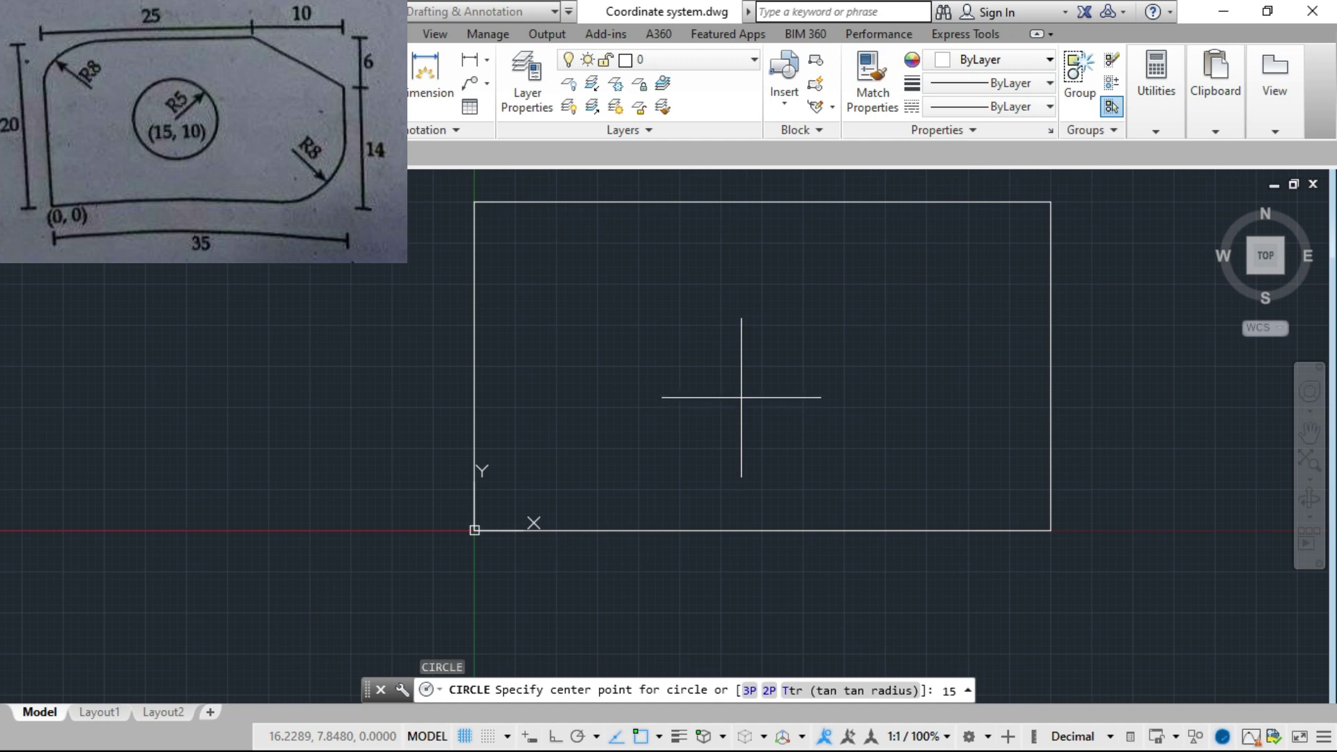
pyautogui.write(',10')
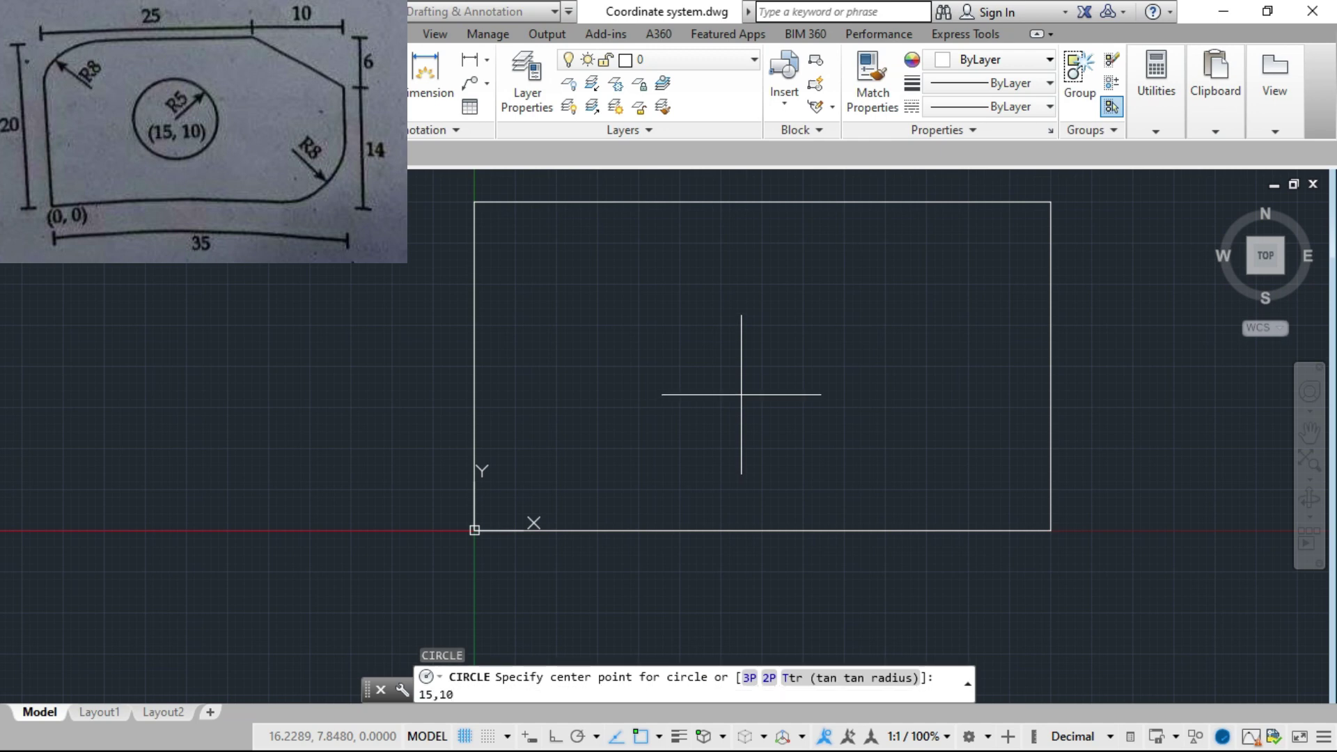
pyautogui.press('Return')
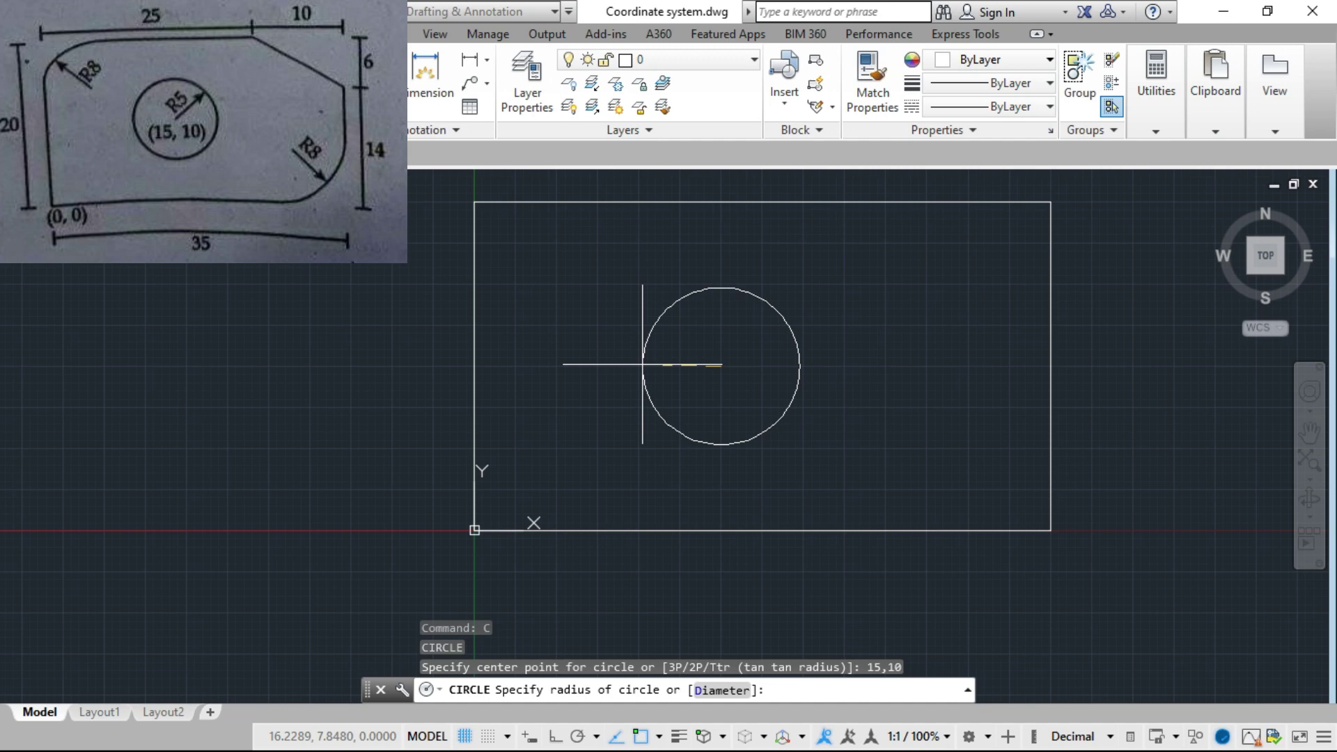
pyautogui.write('5')
pyautogui.press('Return')
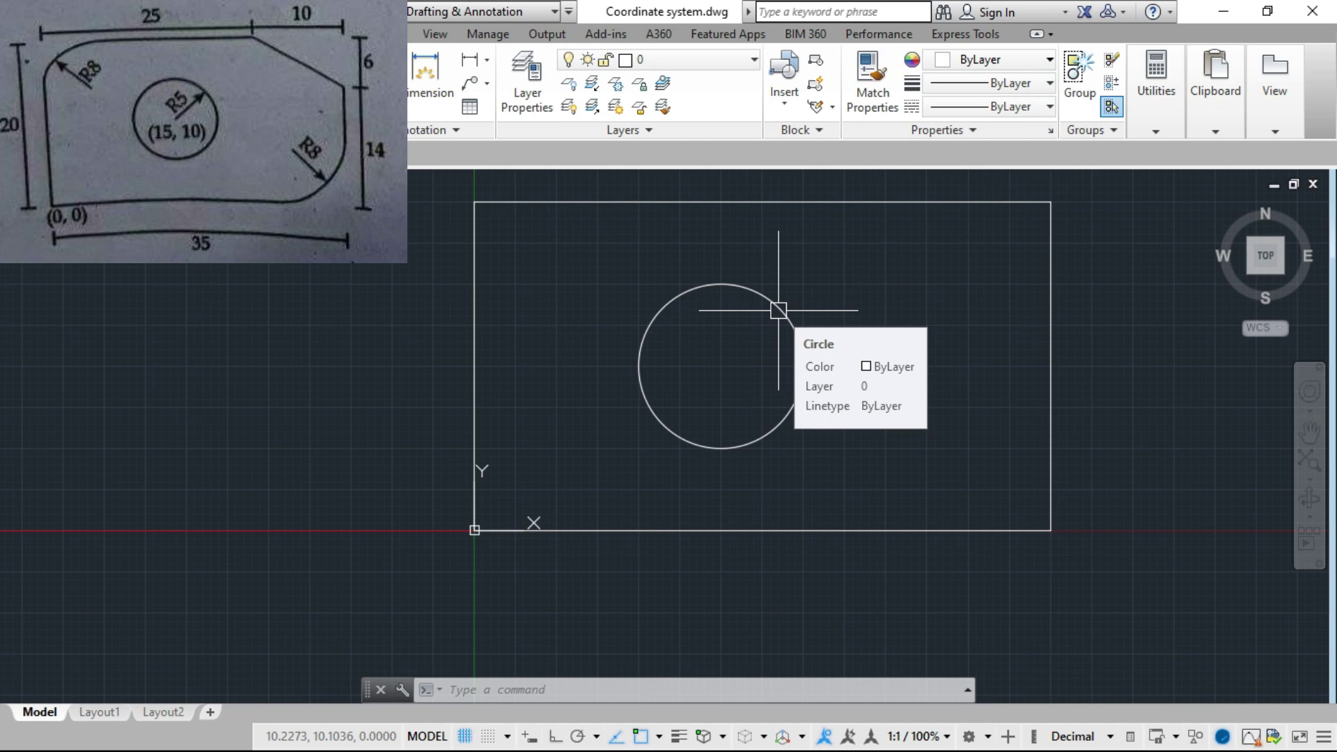
pyautogui.press('Escape')
pyautogui.press('Escape')
pyautogui.press('Escape')
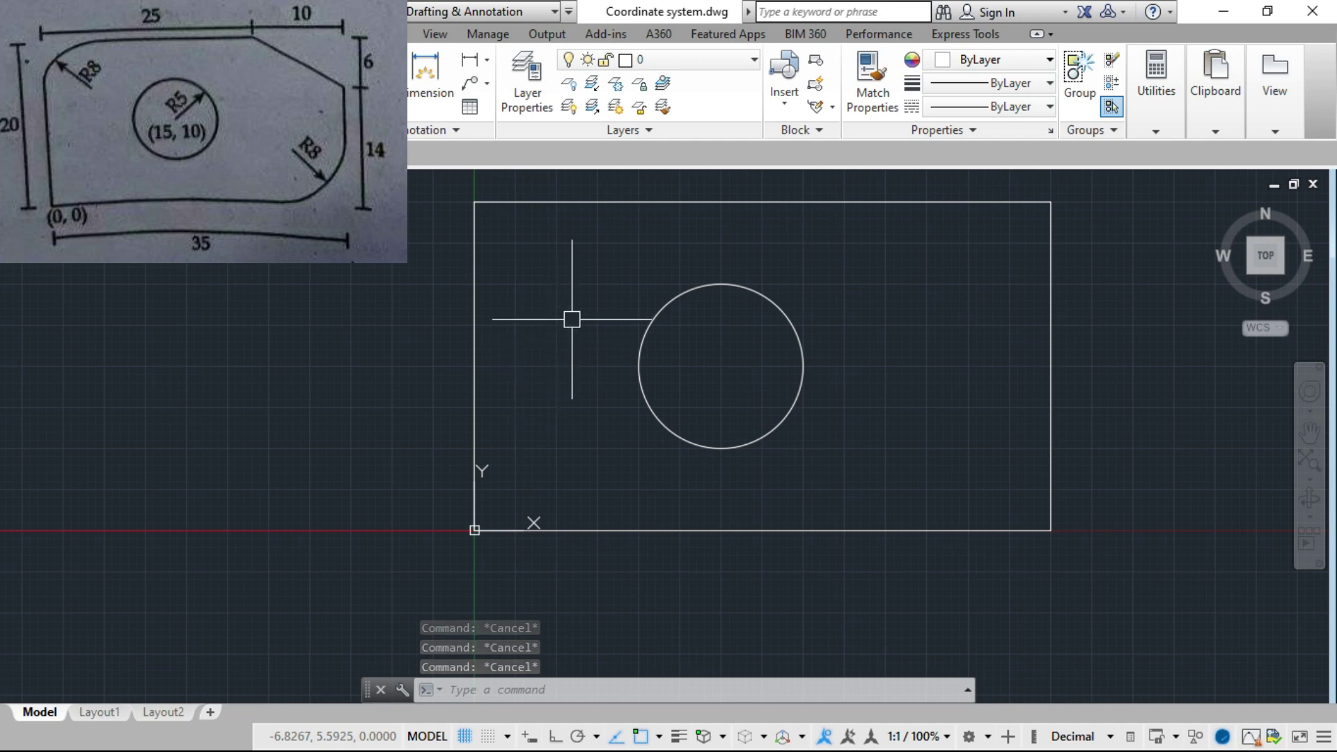
pyautogui.moveTo(557, 324); pyautogui.dragTo(554, 350, button='middle')
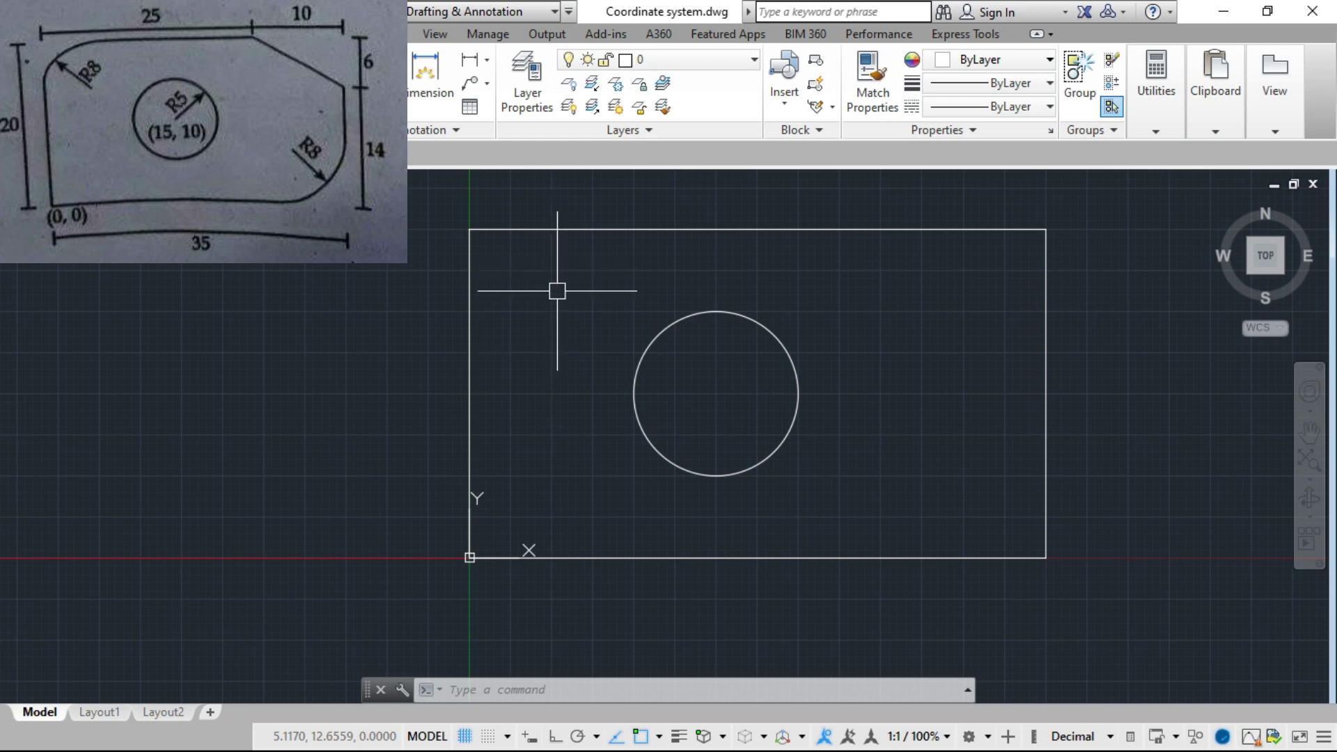
pyautogui.moveTo(556, 289); pyautogui.dragTo(535, 334, button='middle')
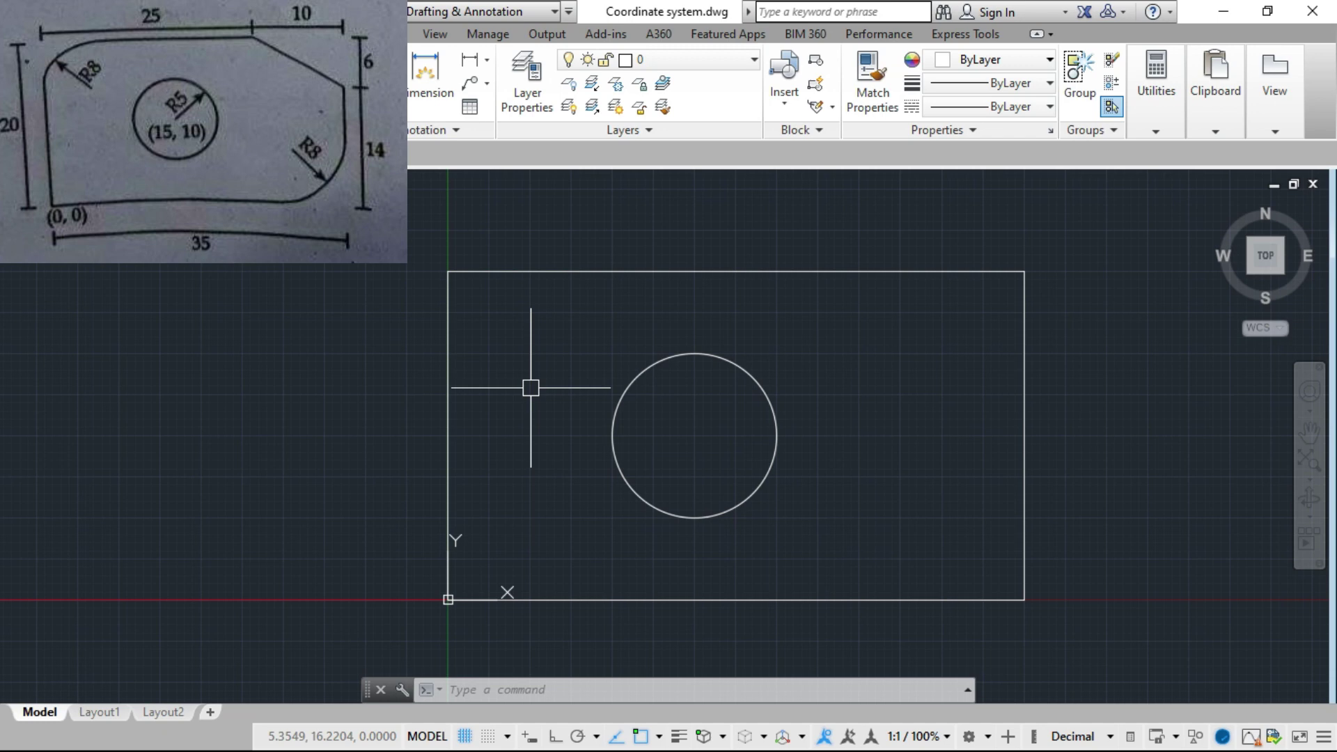
# Fillet the top and left edges with radius 8 to round the top-left corner.
pyautogui.write('f')
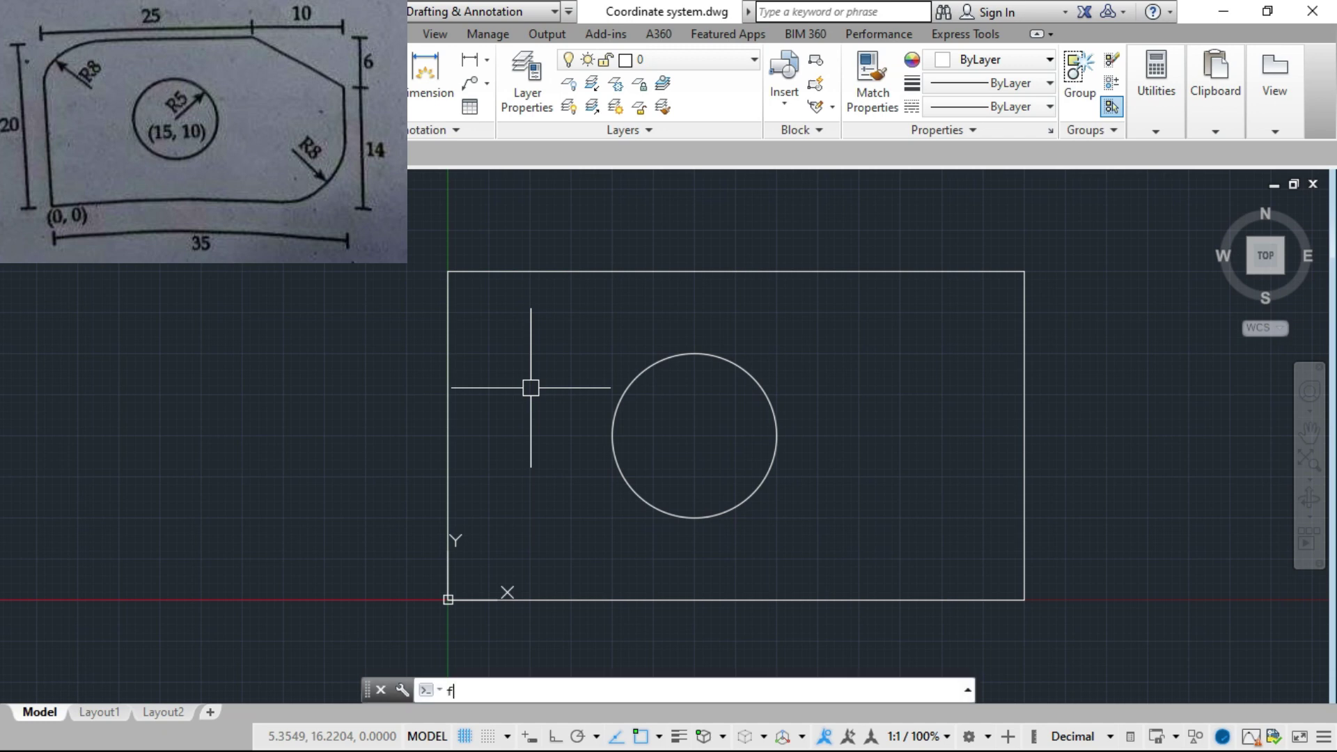
pyautogui.press('Return')
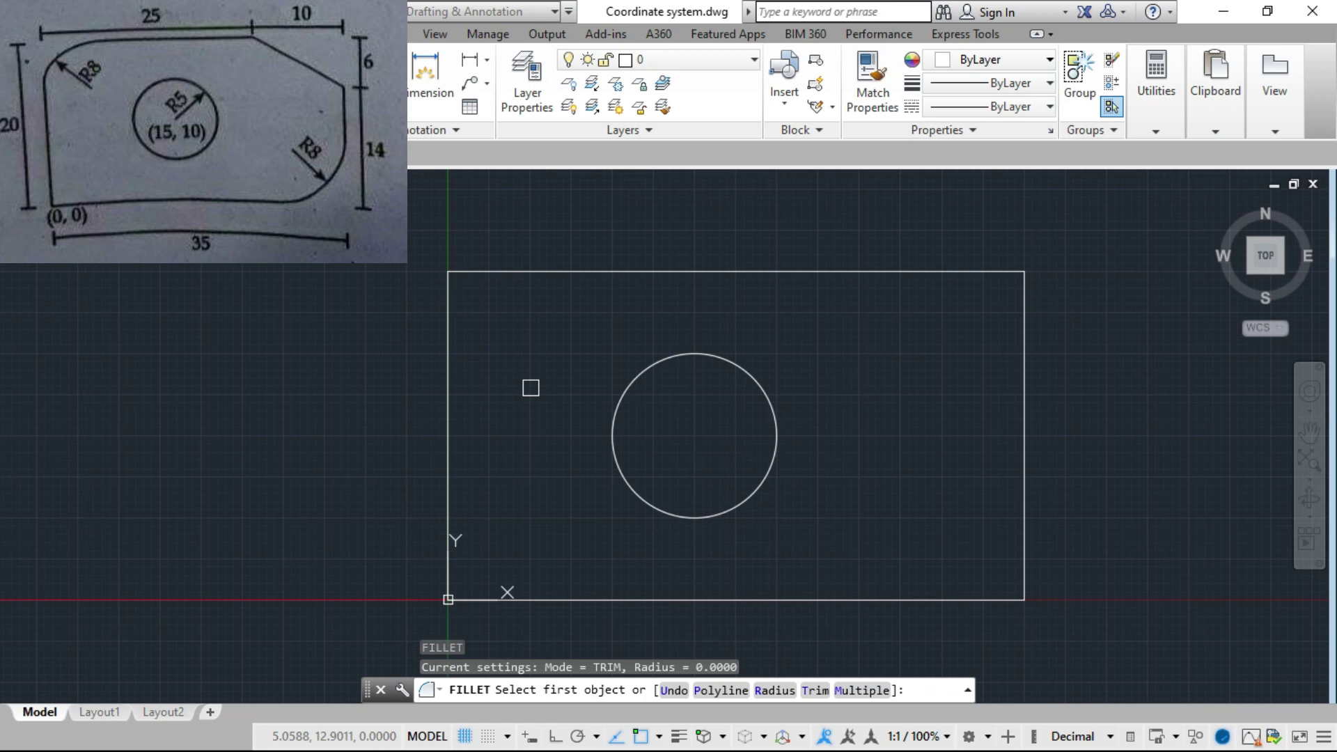
pyautogui.write('r')
pyautogui.press('Return')
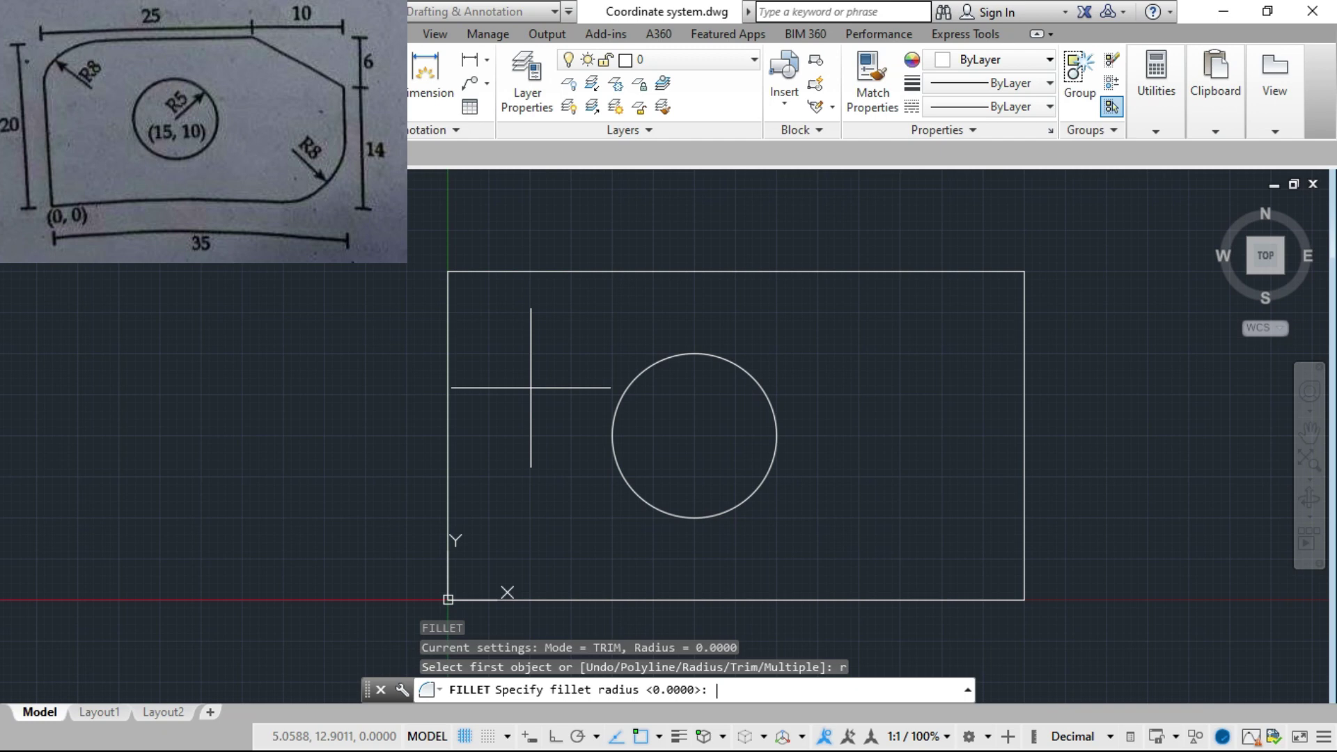
pyautogui.write('8')
pyautogui.press('Return')
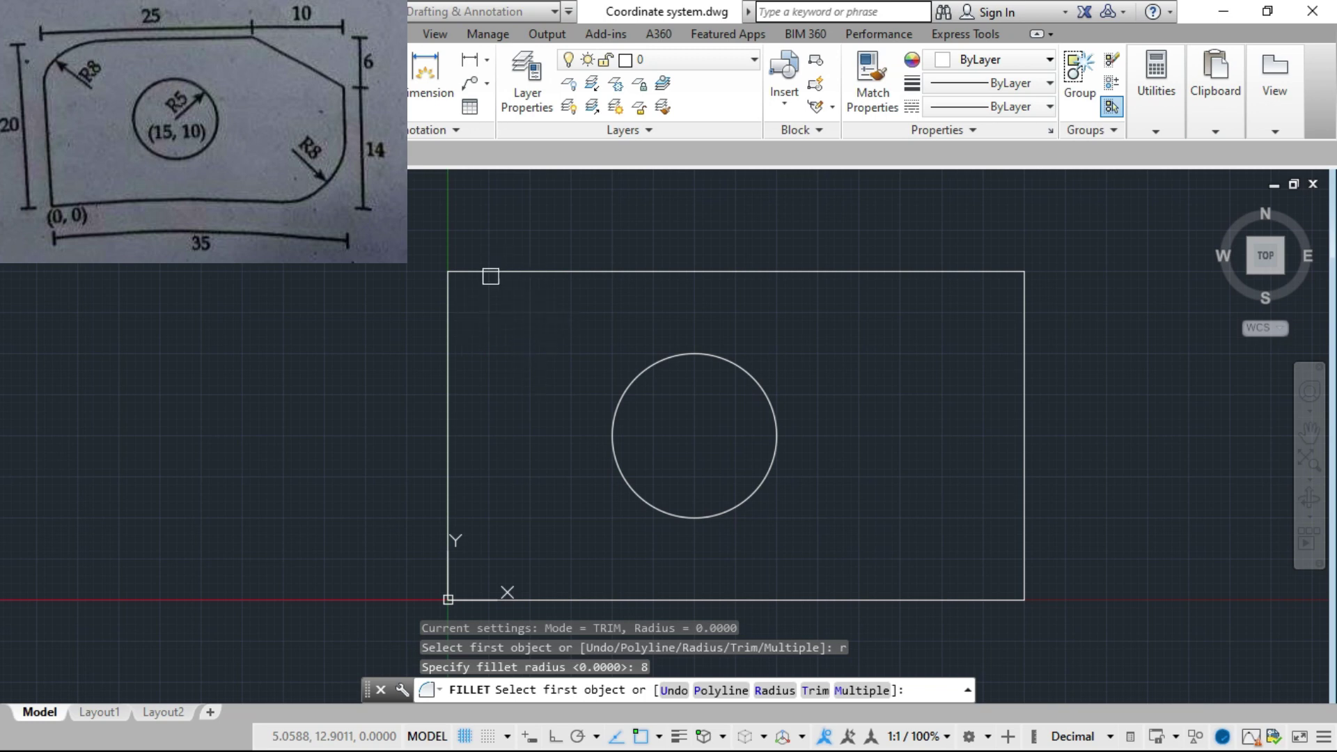
pyautogui.moveTo(528, 353); pyautogui.dragTo(446, 362, button='middle')
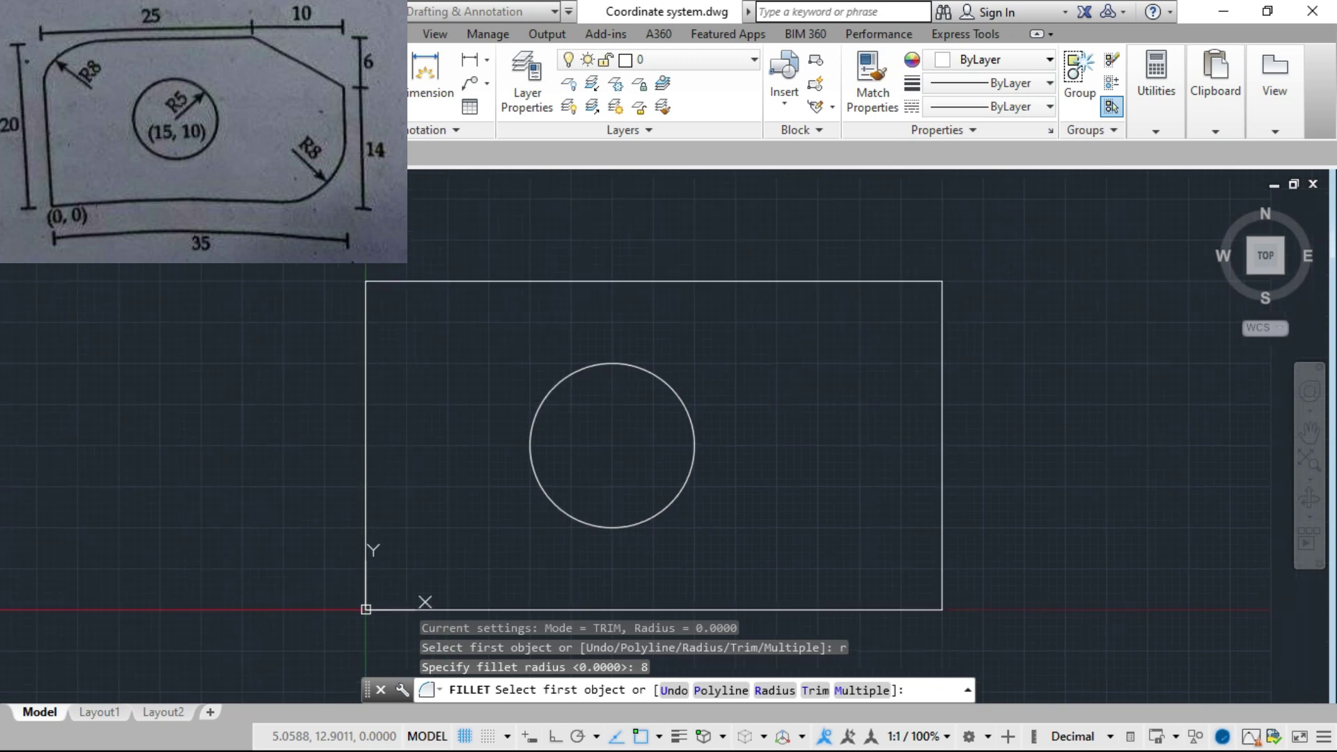
pyautogui.click(422, 282)
pyautogui.click(367, 323)
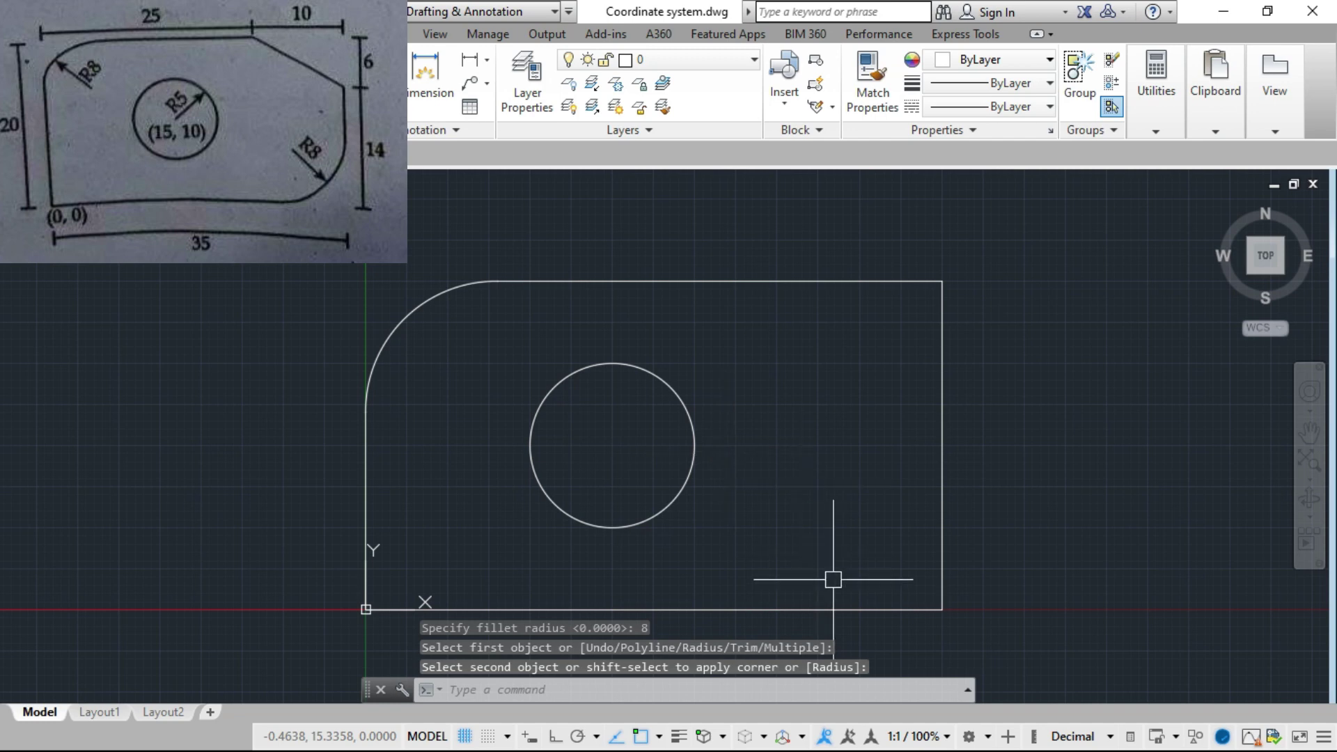
pyautogui.moveTo(827, 556); pyautogui.dragTo(702, 539, button='middle')
pyautogui.press('Return')
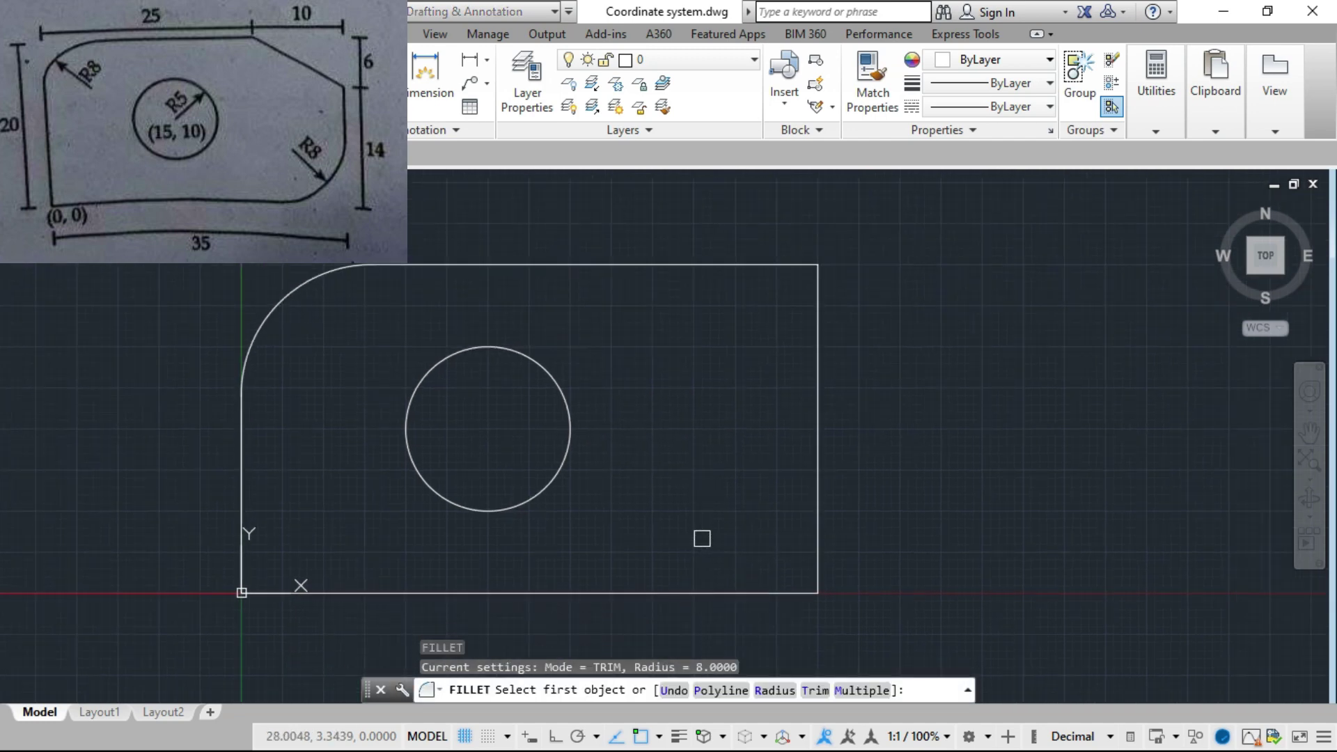
# Fillet the right and bottom edges with radius 8 to round the lower-right corner.
pyautogui.write('r')
pyautogui.press('Return')
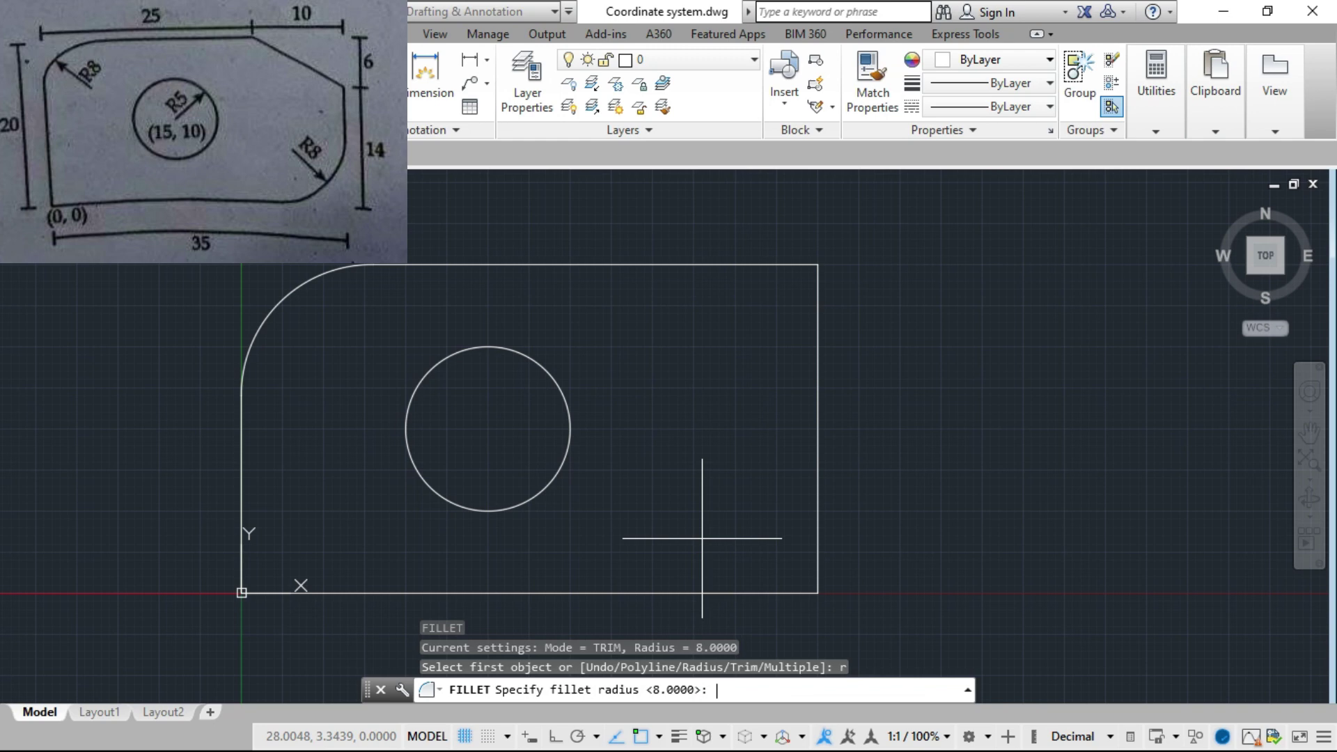
pyautogui.write('8')
pyautogui.press('Return')
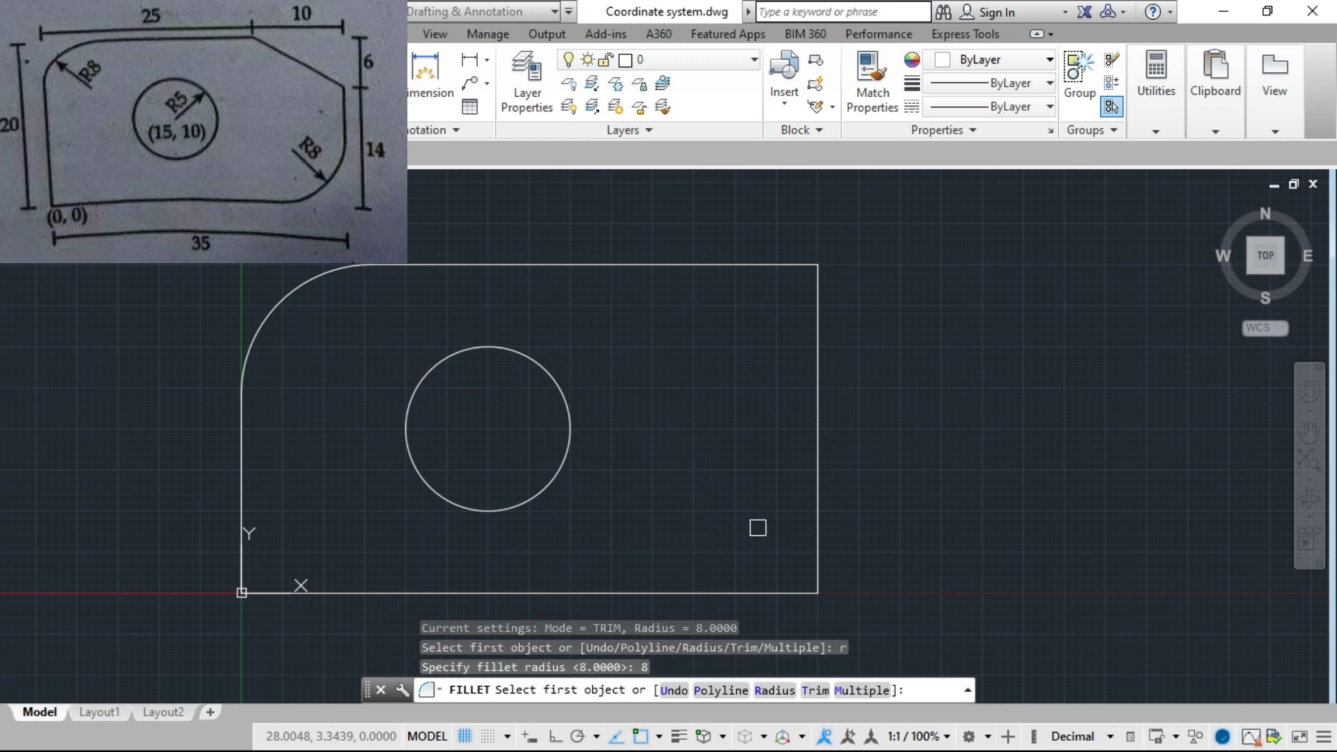
pyautogui.click(818, 506)
pyautogui.click(765, 593)
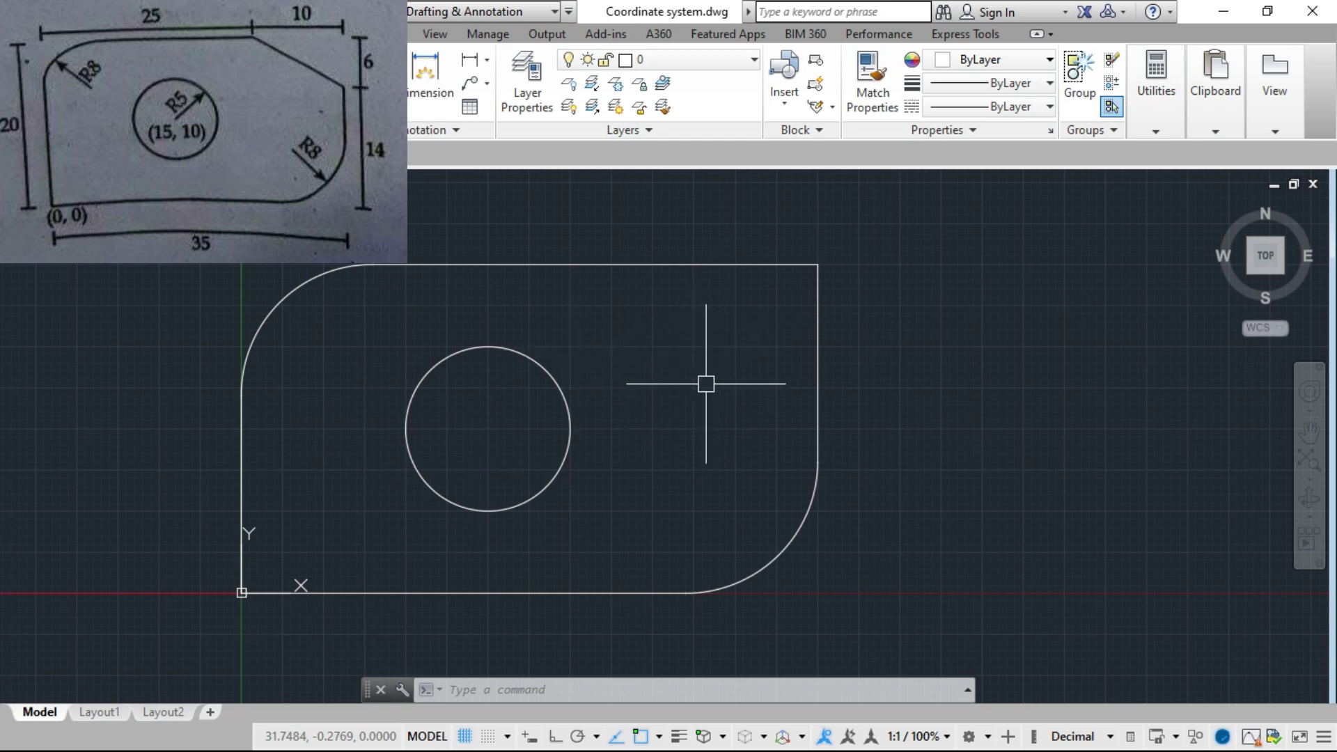
pyautogui.moveTo(705, 367); pyautogui.dragTo(698, 421, button='middle')
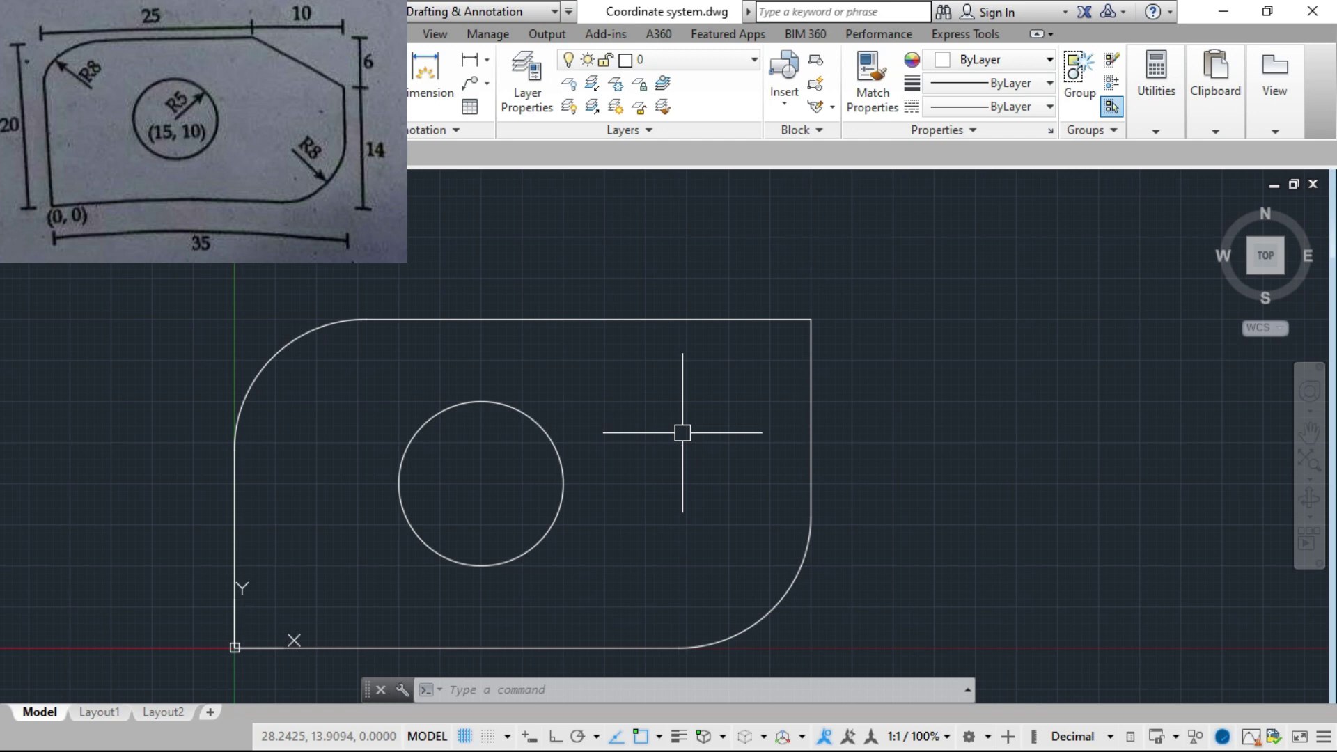
# Chamfer the top-right corner with distances 10 and 6 using the top and right edges.
pyautogui.write('CH')
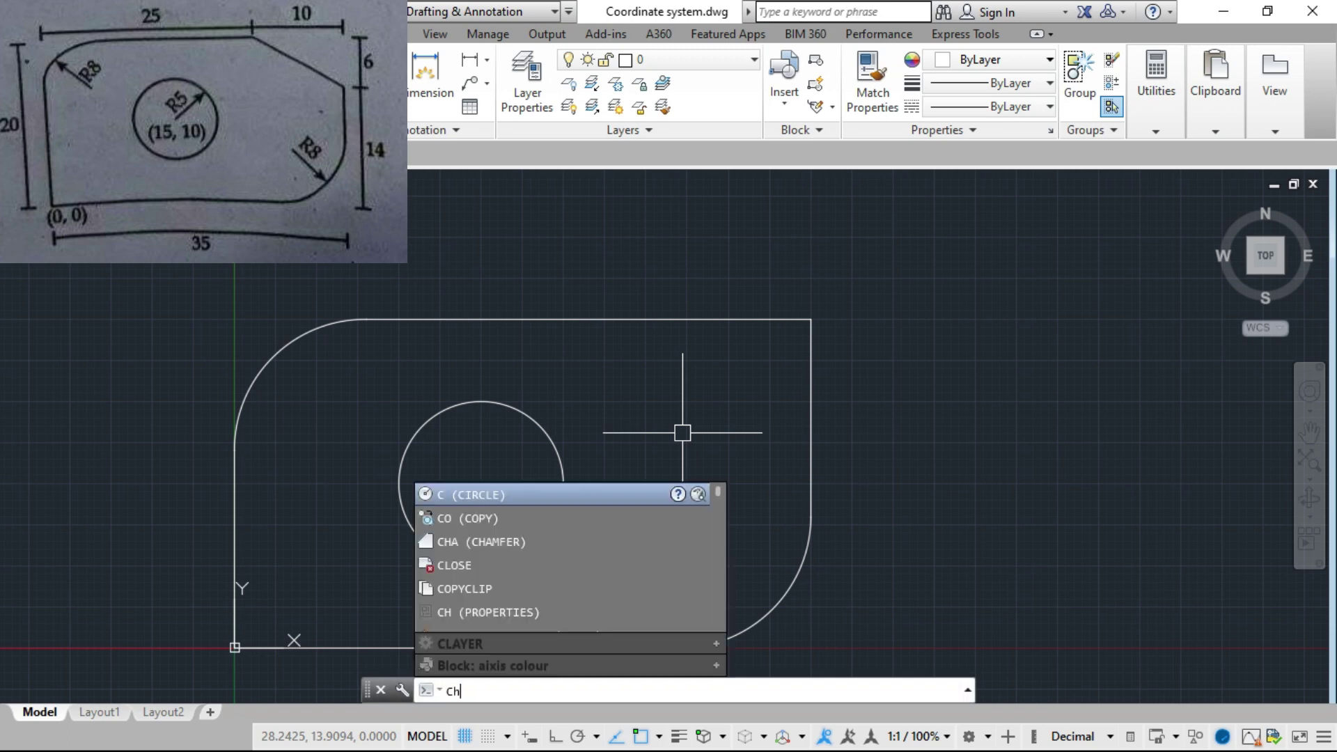
pyautogui.write('s')
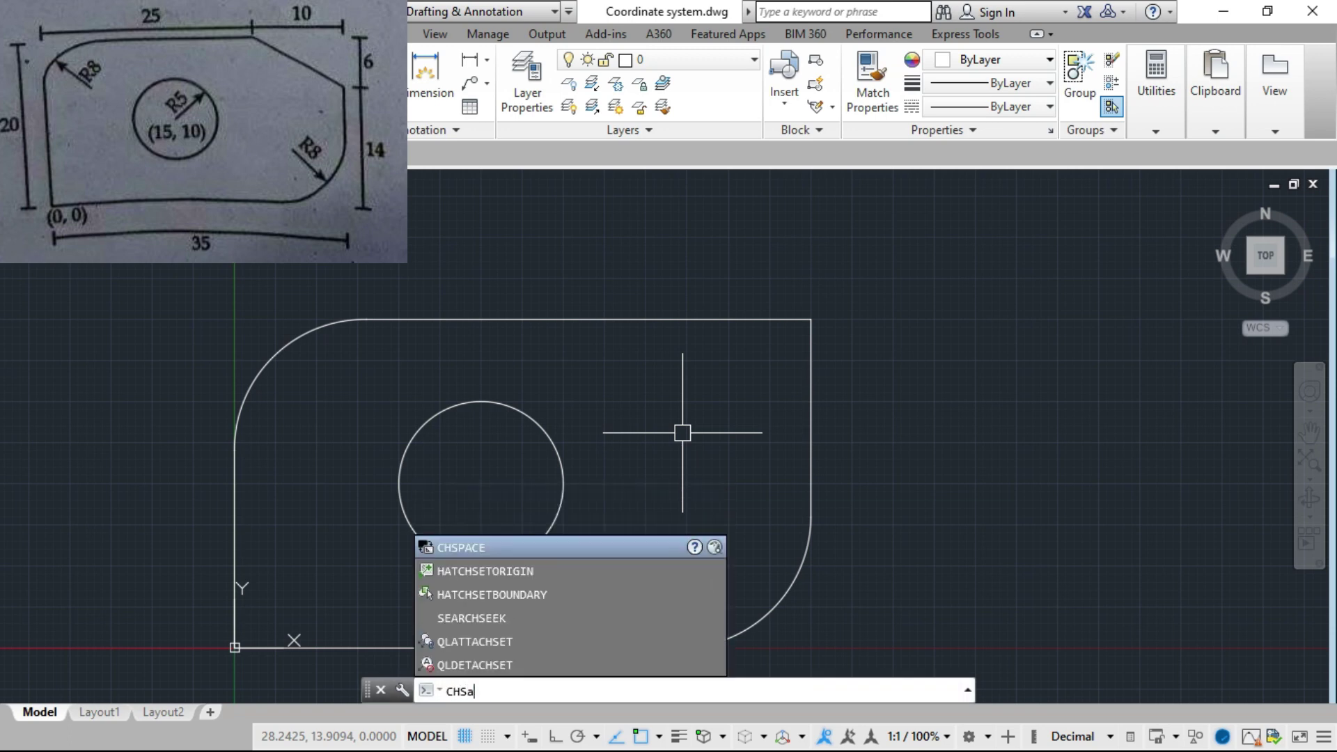
pyautogui.press('BackSpace')
pyautogui.write('a')
pyautogui.press('Return')
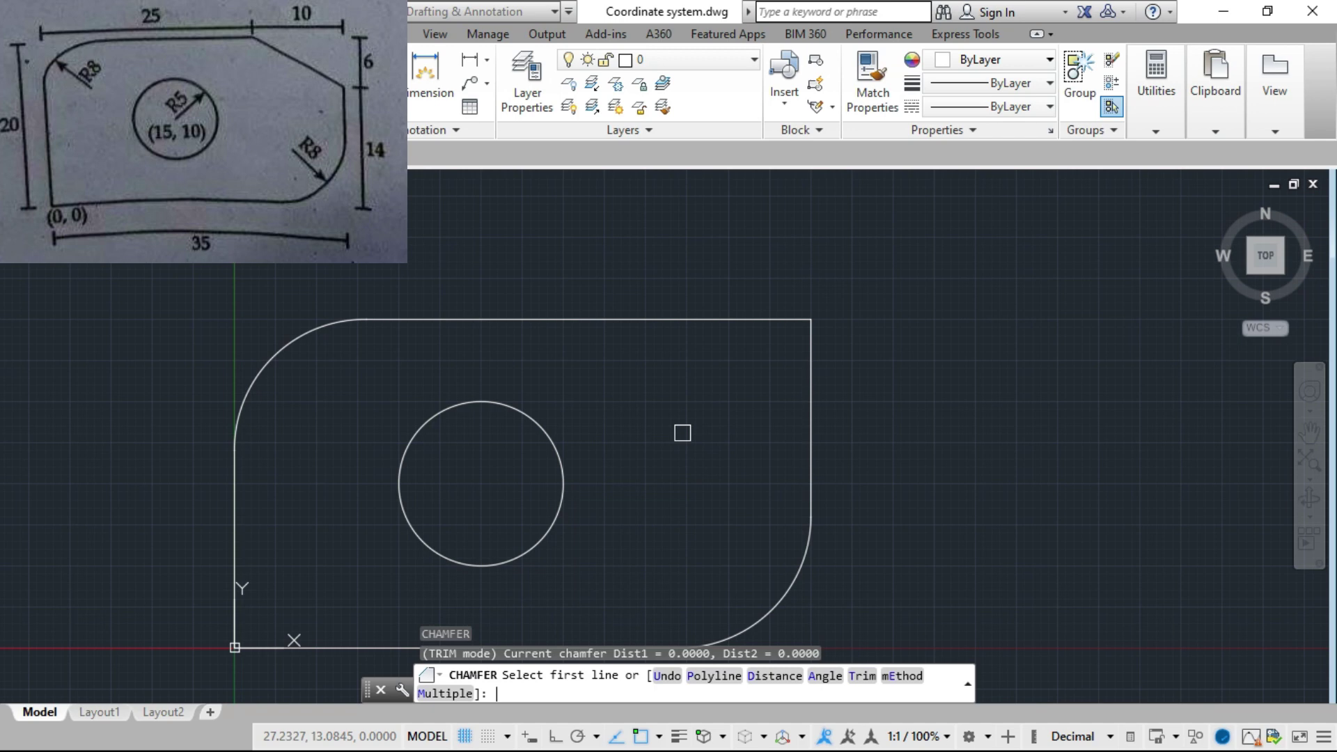
pyautogui.write('d')
pyautogui.press('Return')
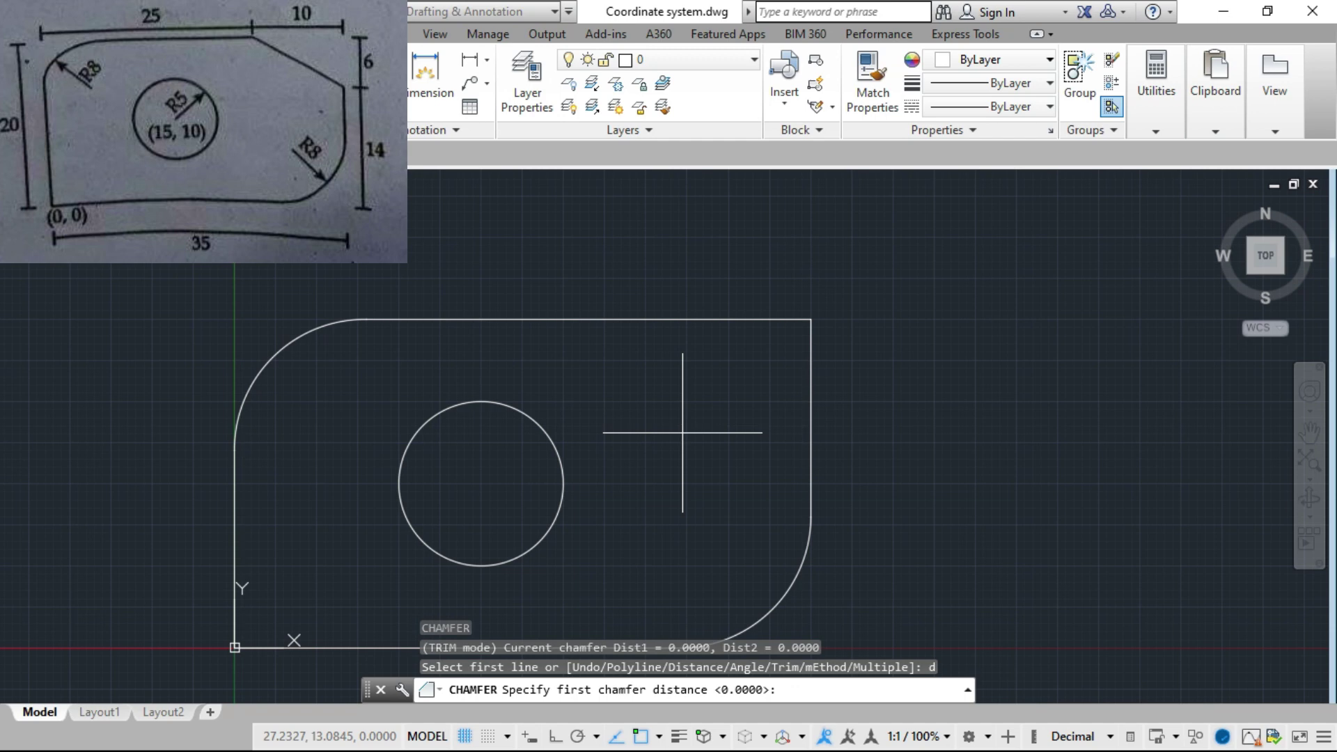
pyautogui.write('0')
pyautogui.press('Return')
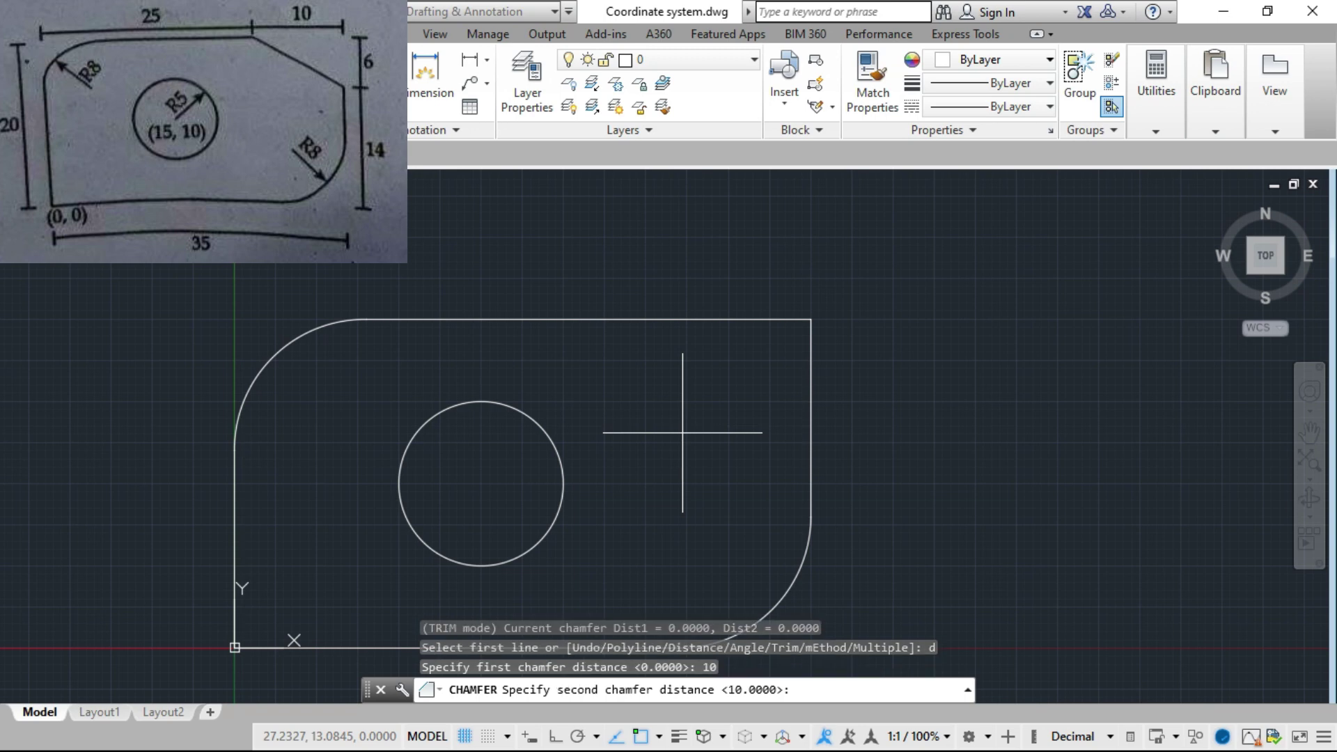
pyautogui.write('6')
pyautogui.press('Return')
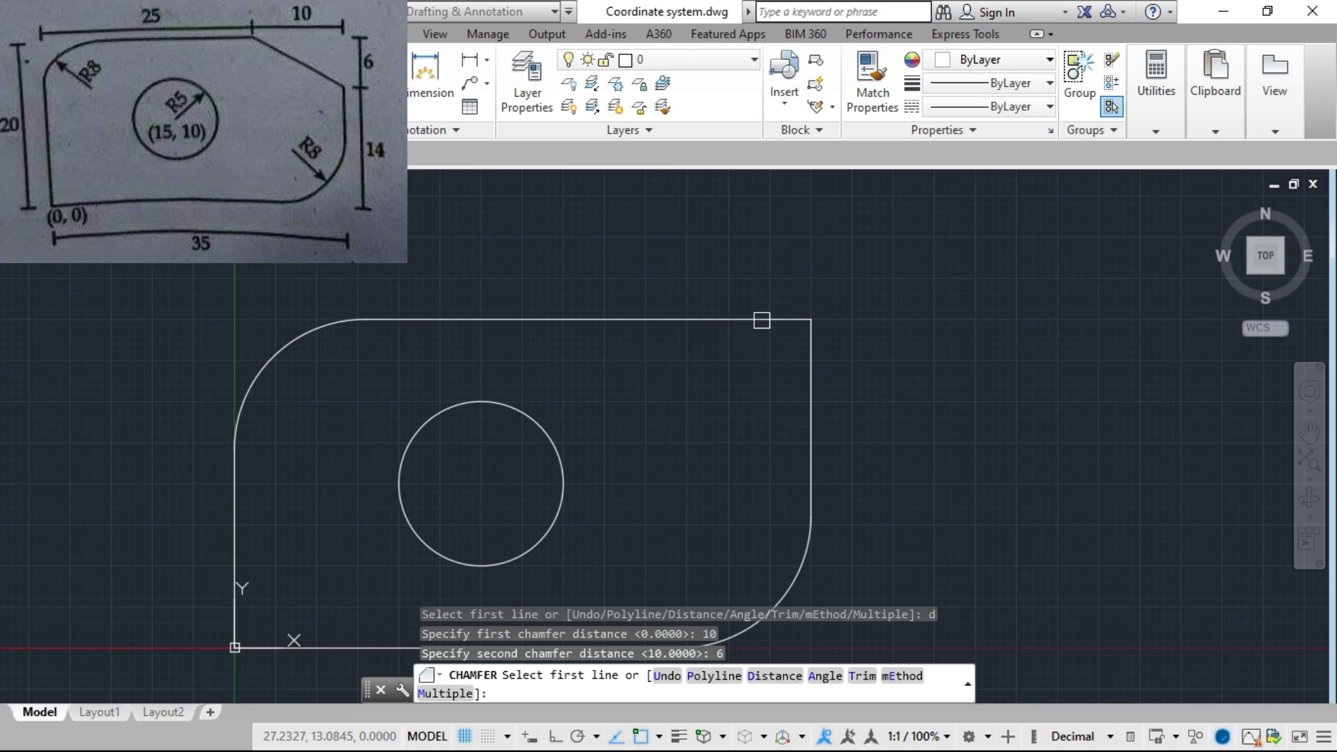
pyautogui.click(771, 318)
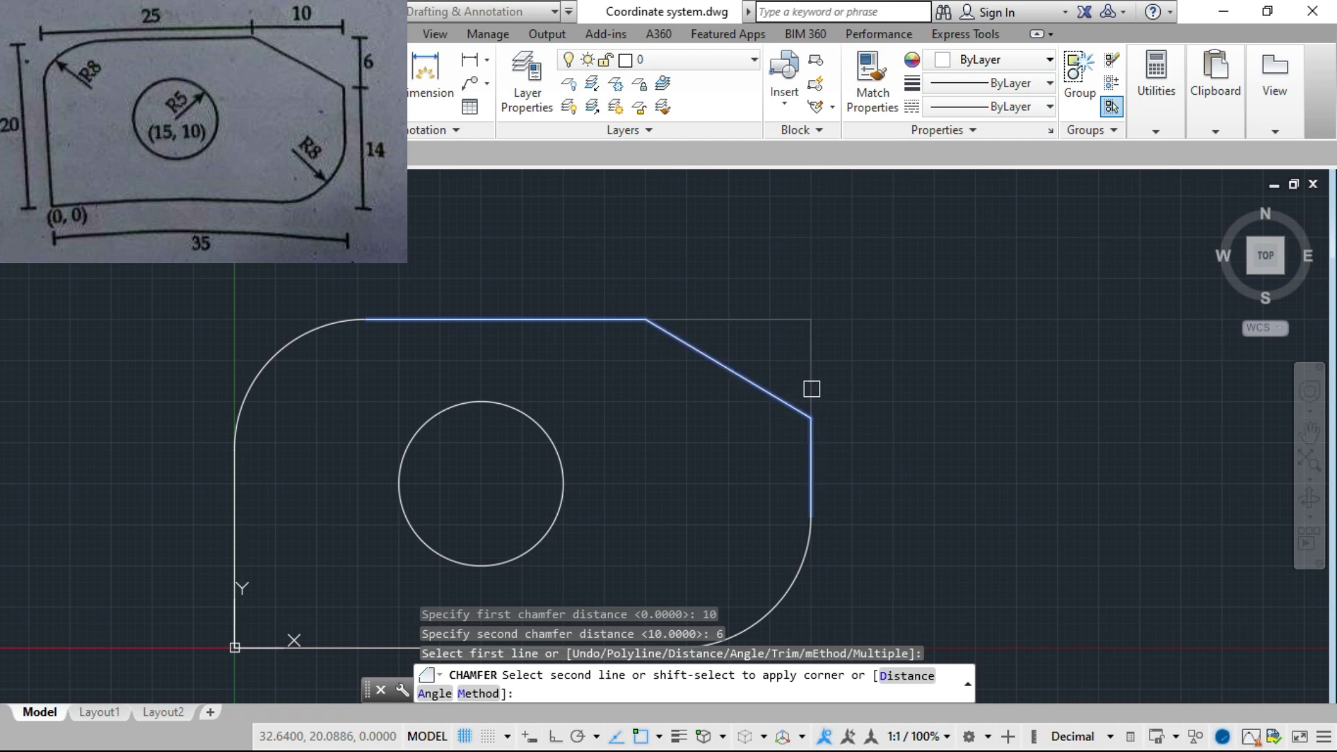
pyautogui.click(812, 389)
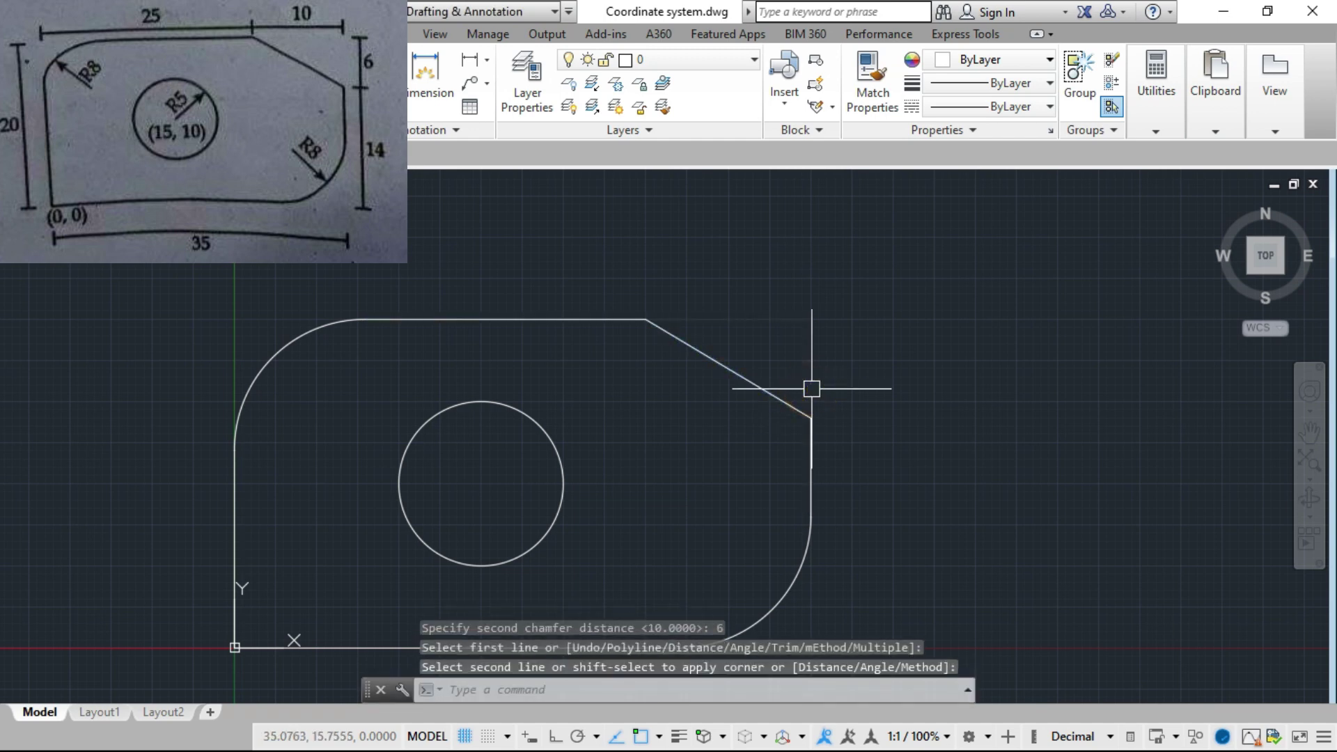
pyautogui.moveTo(696, 409); pyautogui.dragTo(812, 312, button='middle')
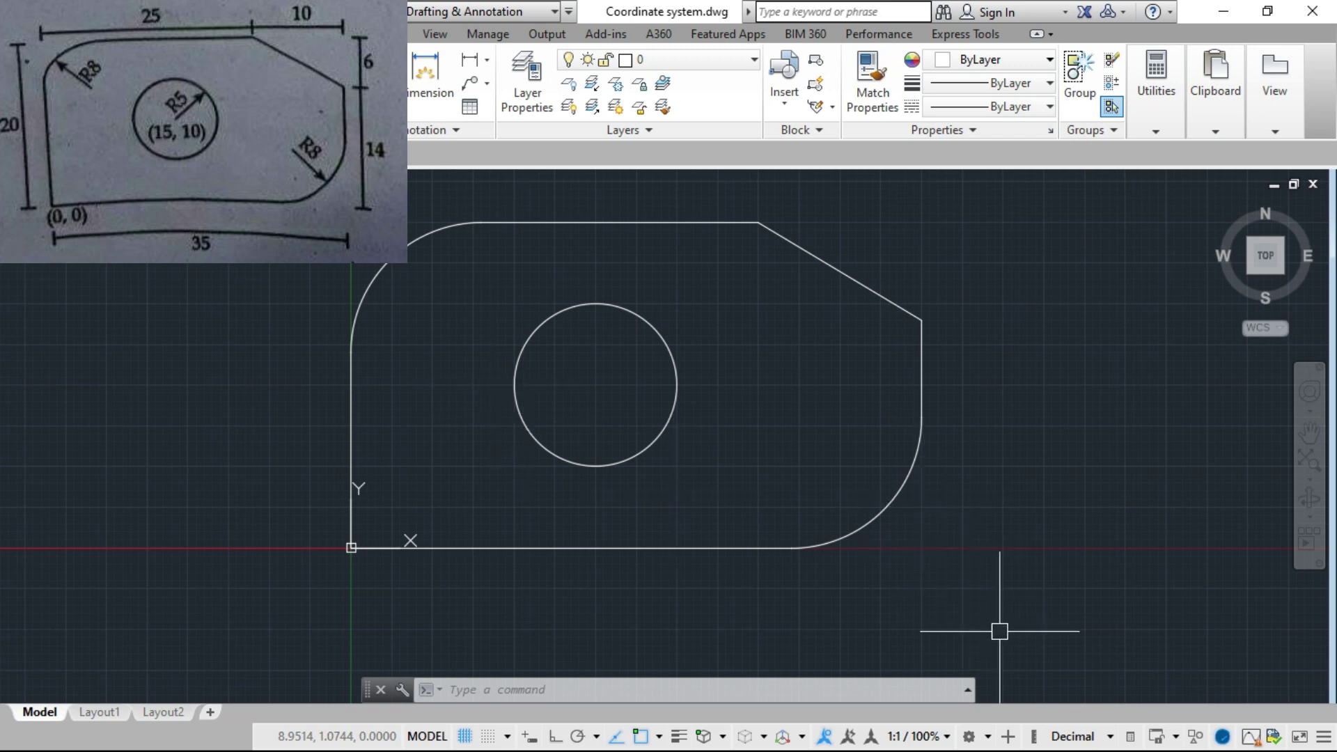
# Window-select the entire drawing and delete it.
pyautogui.click(1013, 611)
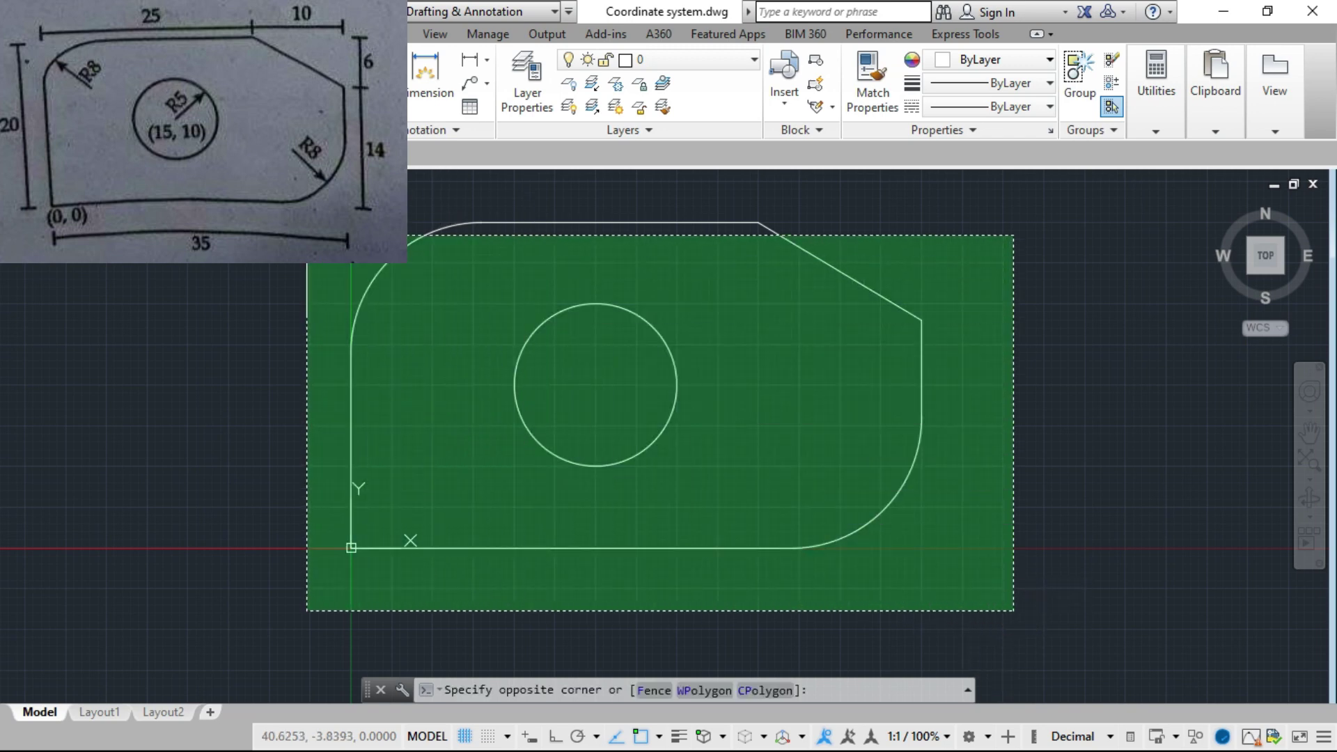
pyautogui.click(395, 200)
pyautogui.press('Delete')
pyautogui.press('Escape')
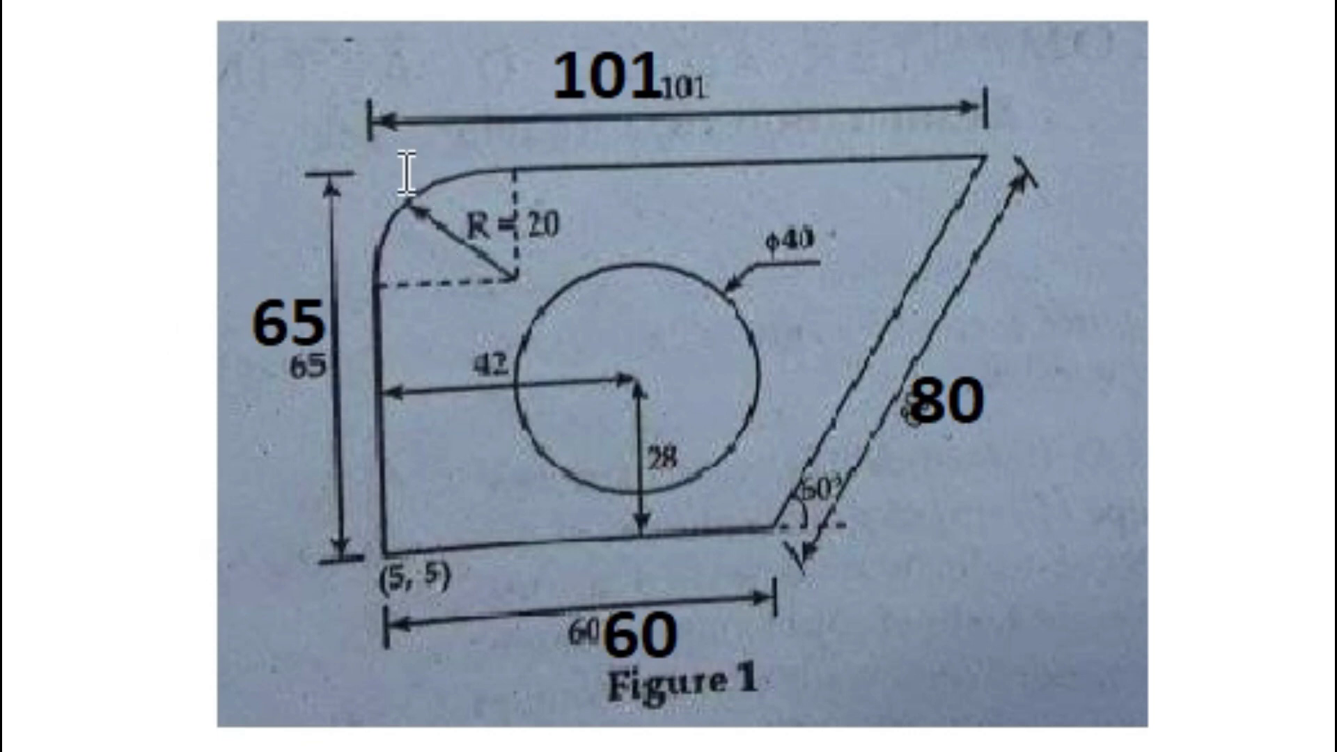
pyautogui.moveTo(203, 0); pyautogui.dragTo(1245, 749)
pyautogui.moveTo(184, 1); pyautogui.dragTo(1311, 751)
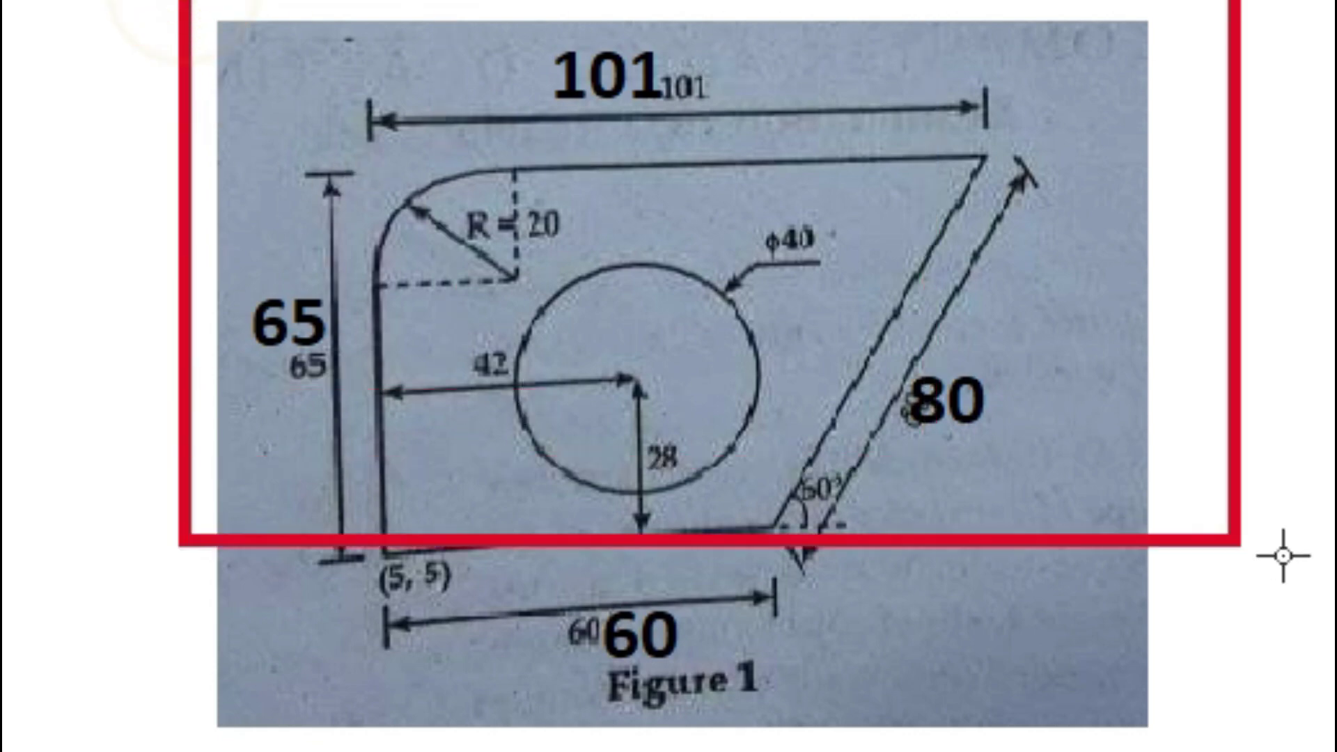
pyautogui.press('Delete')
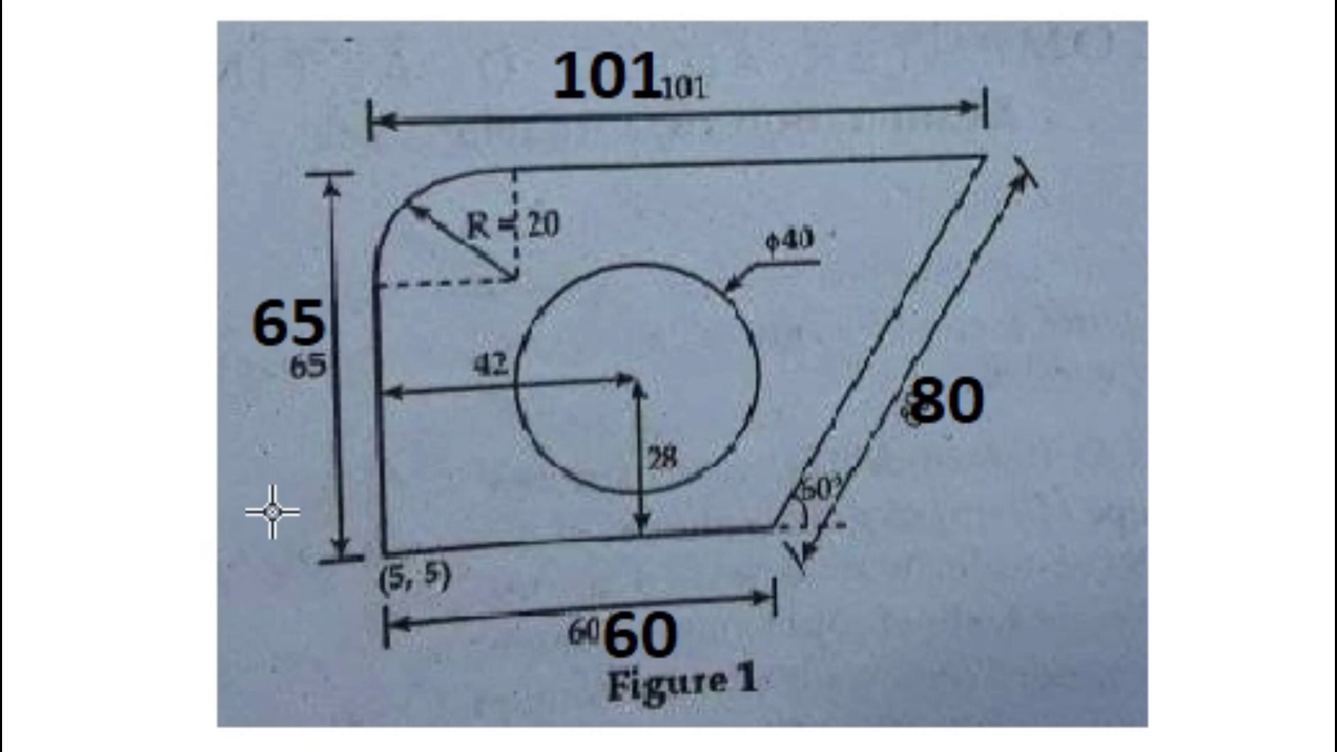
pyautogui.moveTo(198, 2); pyautogui.dragTo(369, 401)
pyautogui.moveTo(339, 532); pyautogui.dragTo(490, 628)
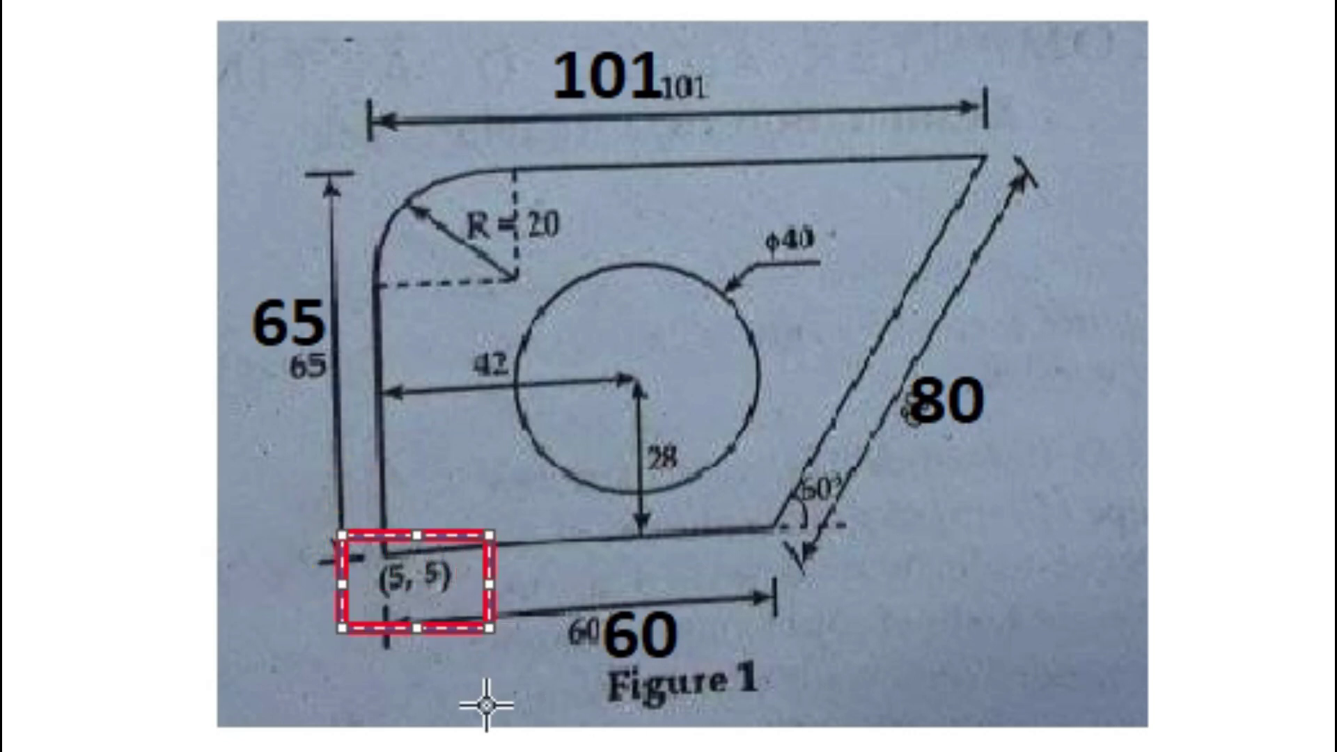
pyautogui.press('Delete')
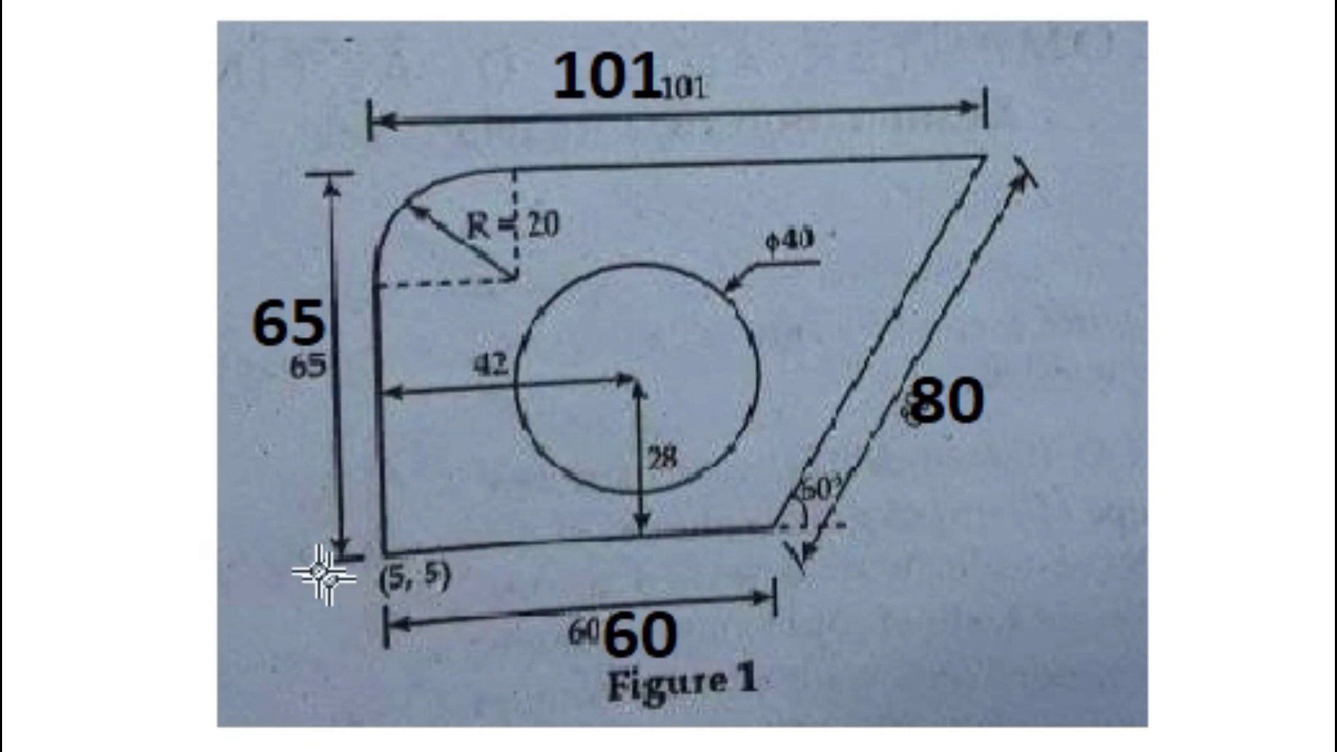
# Trace the plate's bottom, slanted, top and left edges in red on the slide, then undo them.
pyautogui.moveTo(383, 549)
pyautogui.mouseDown()
pyautogui.moveTo(697, 549)
pyautogui.moveTo(757, 523)
pyautogui.mouseUp()
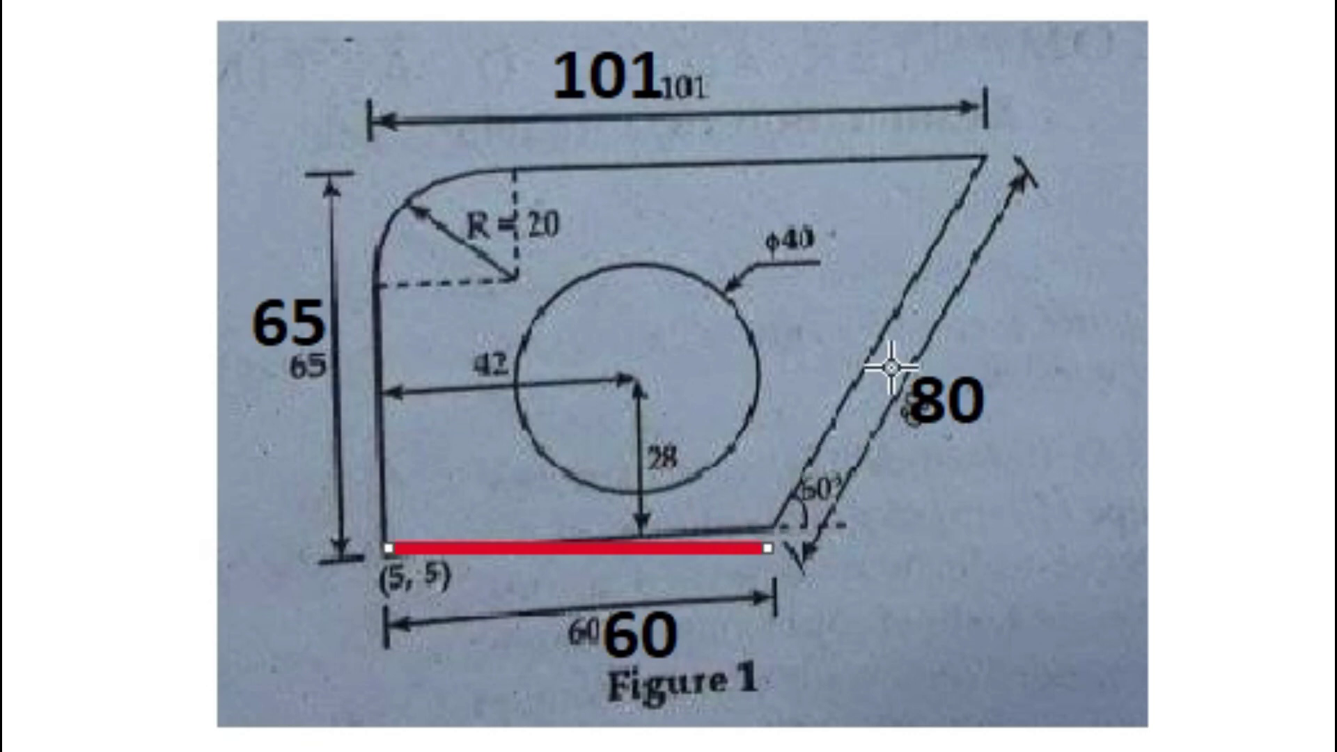
pyautogui.click(986, 152)
pyautogui.moveTo(982, 167); pyautogui.dragTo(762, 527)
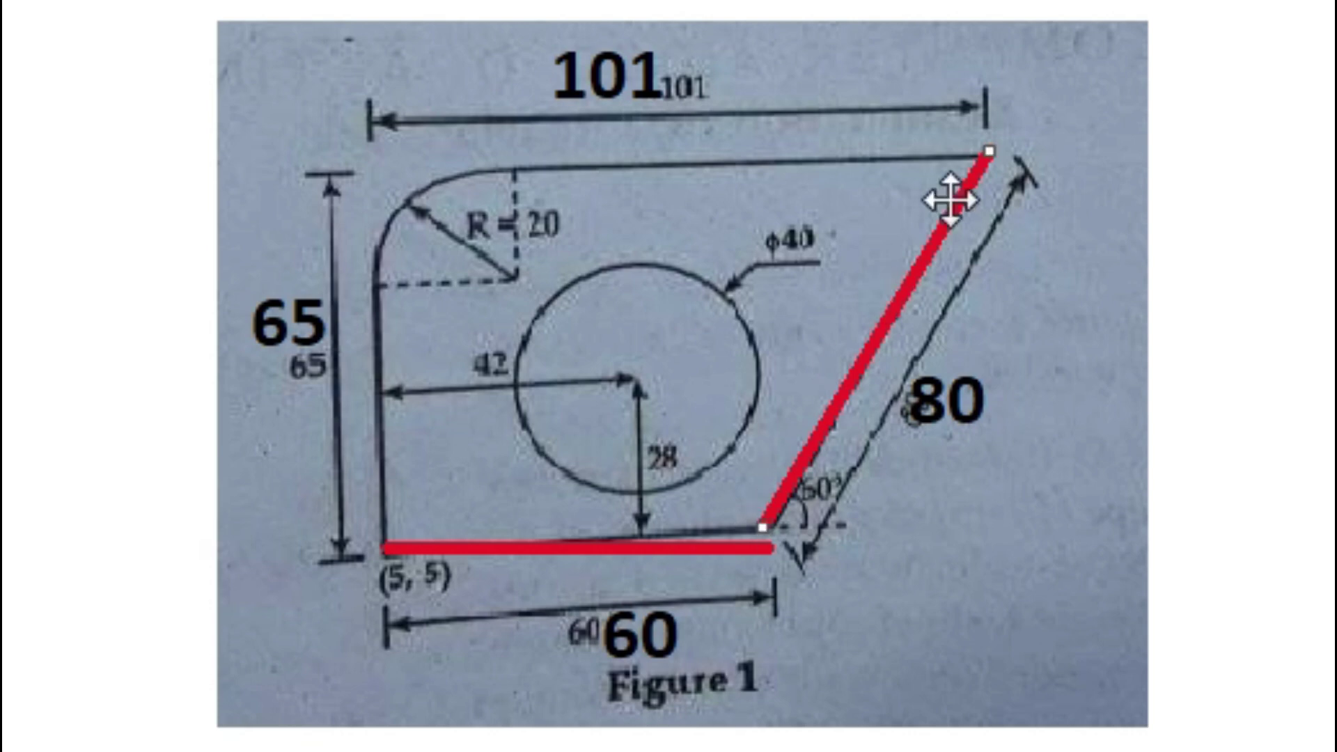
pyautogui.moveTo(379, 188); pyautogui.dragTo(982, 160)
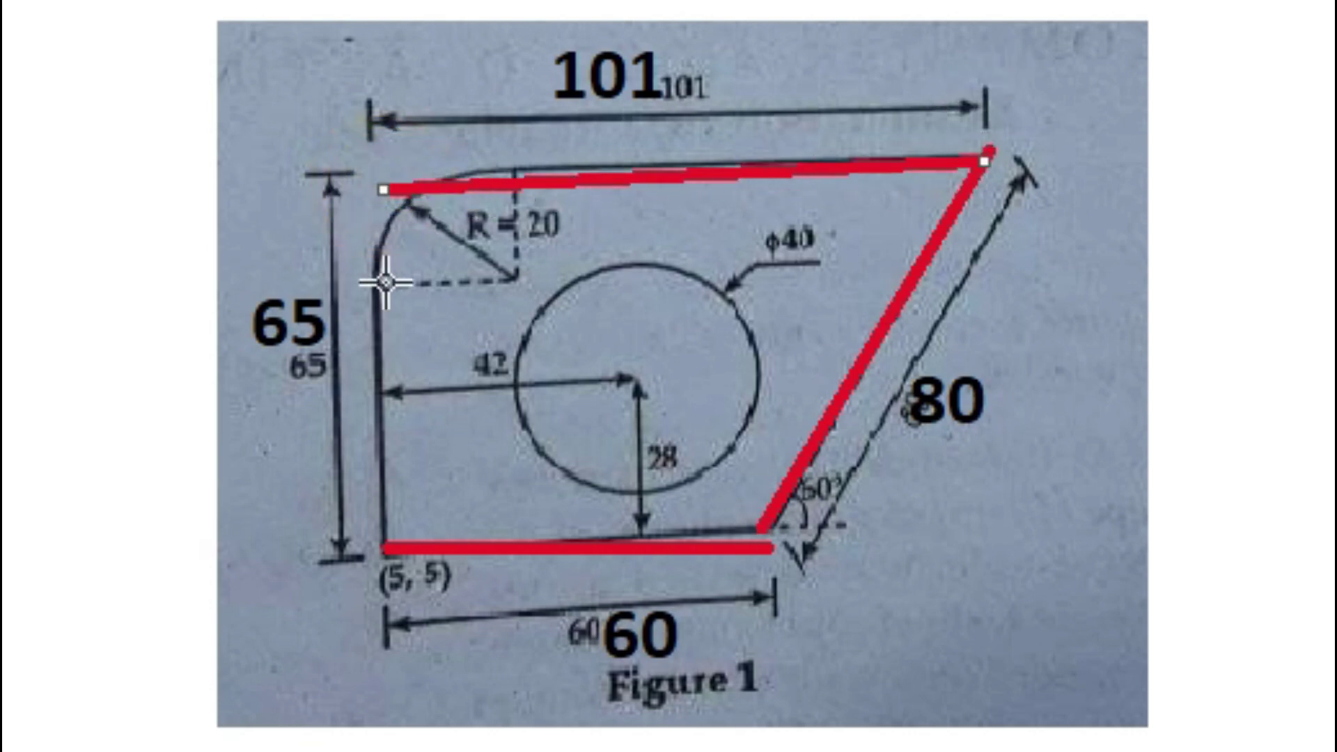
pyautogui.moveTo(377, 530); pyautogui.dragTo(372, 194)
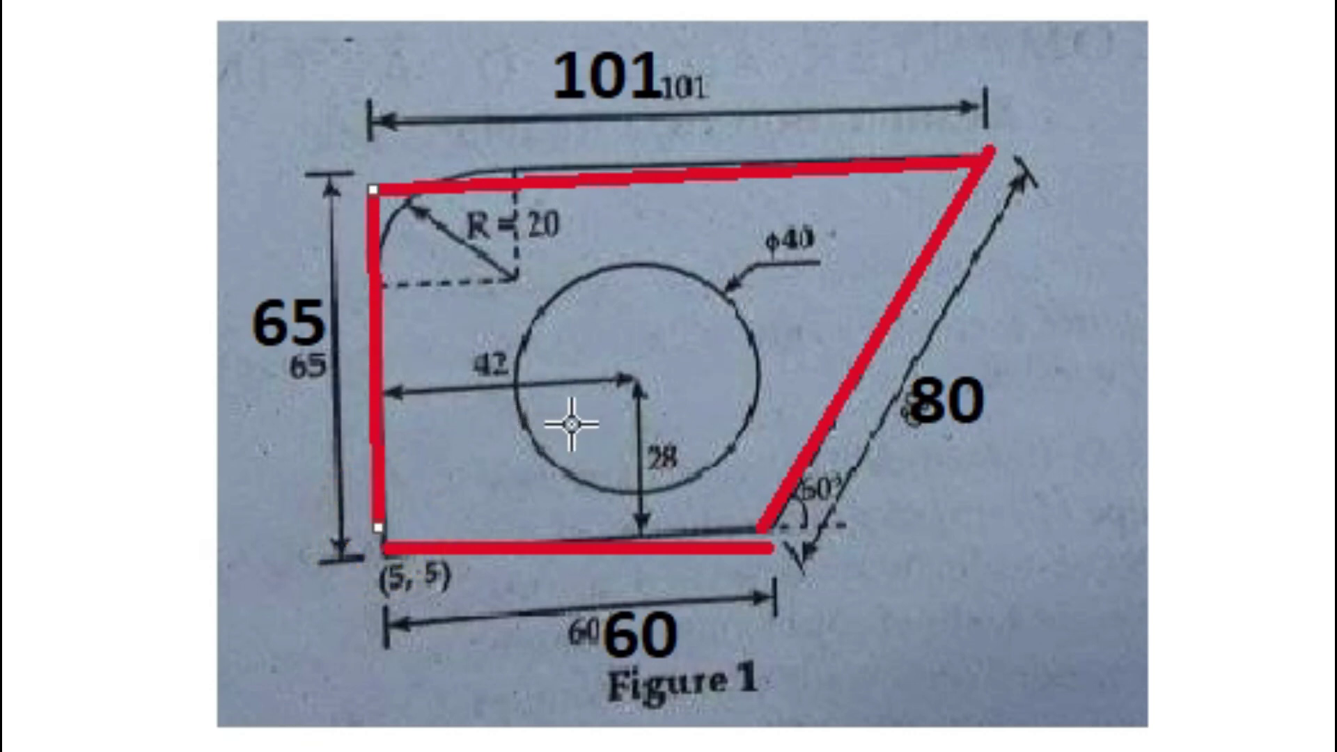
pyautogui.hotkey('ctrl', 'z')
pyautogui.hotkey('ctrl', 'z')
pyautogui.hotkey('ctrl', 'z')
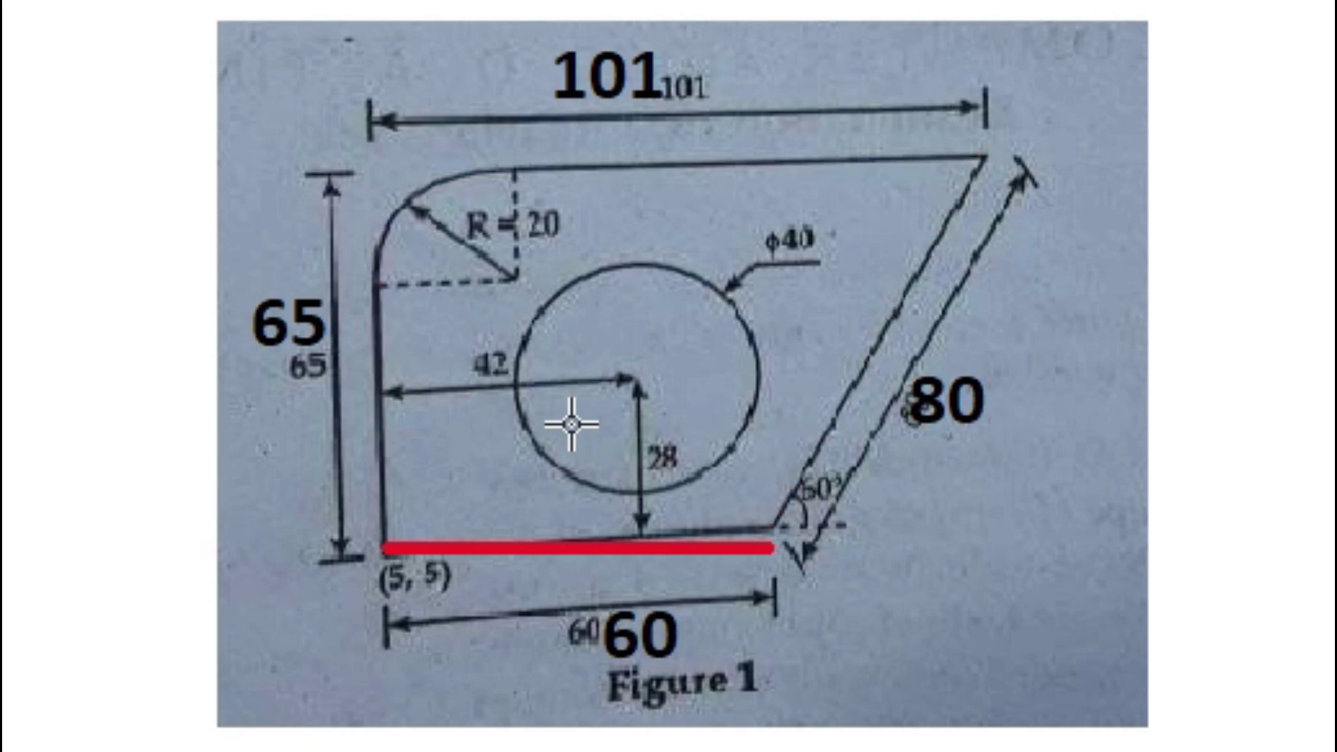
pyautogui.hotkey('ctrl', 'z')
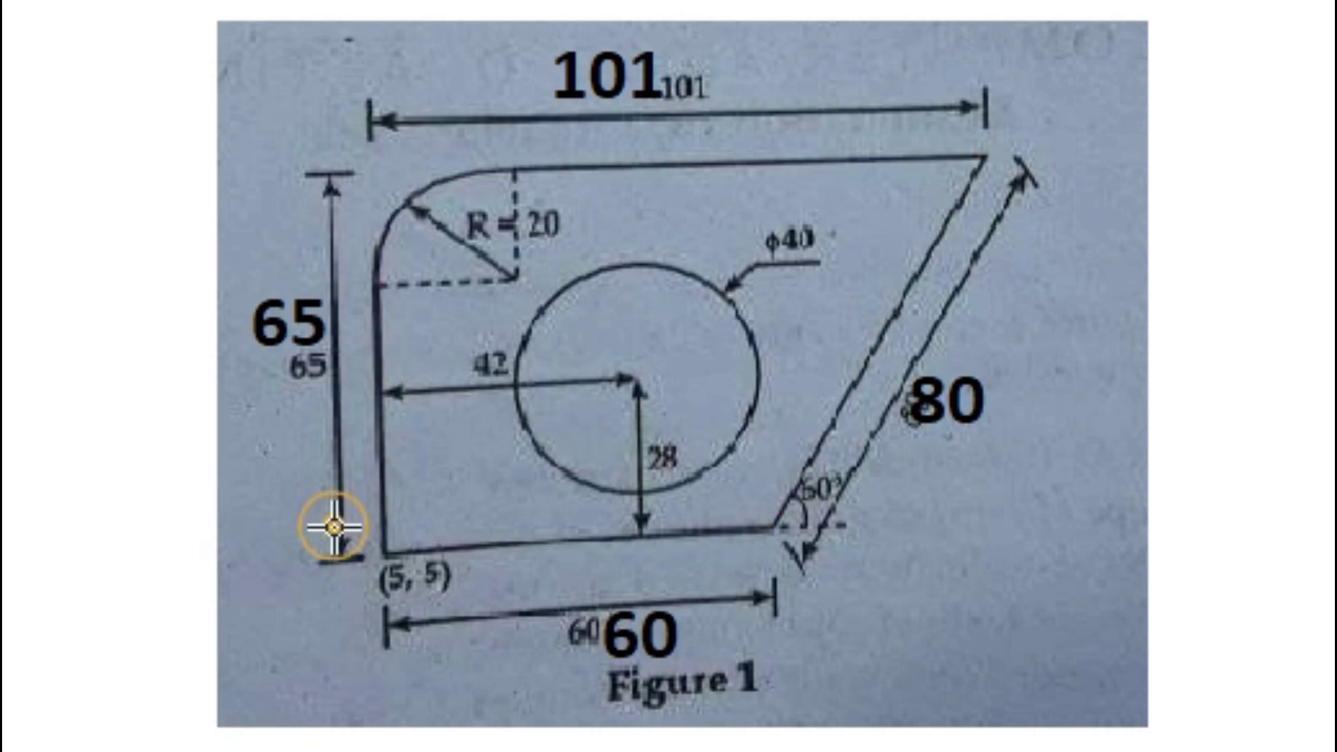
# Box the (5,5), 60, 80, 101 and 65 dimensions in red, removing each mark.
pyautogui.moveTo(332, 525); pyautogui.dragTo(502, 617)
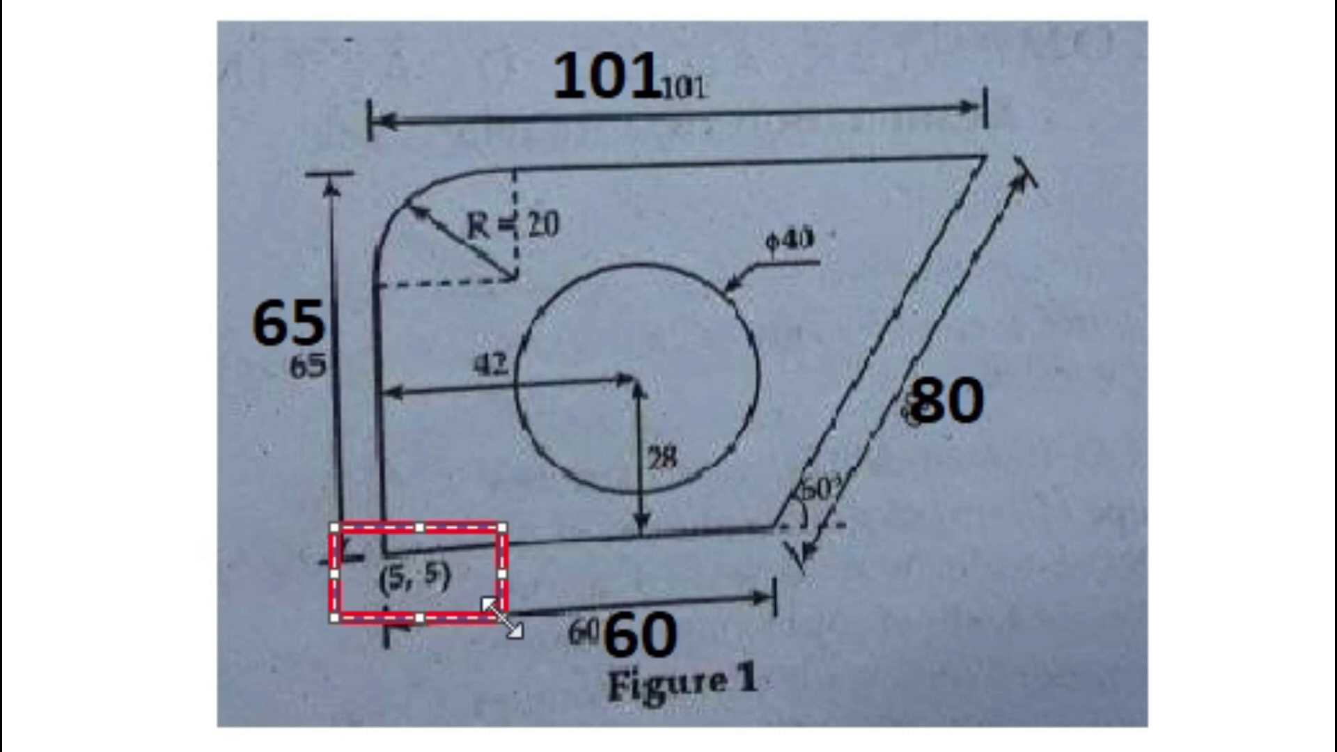
pyautogui.hotkey('ctrl', 'z')
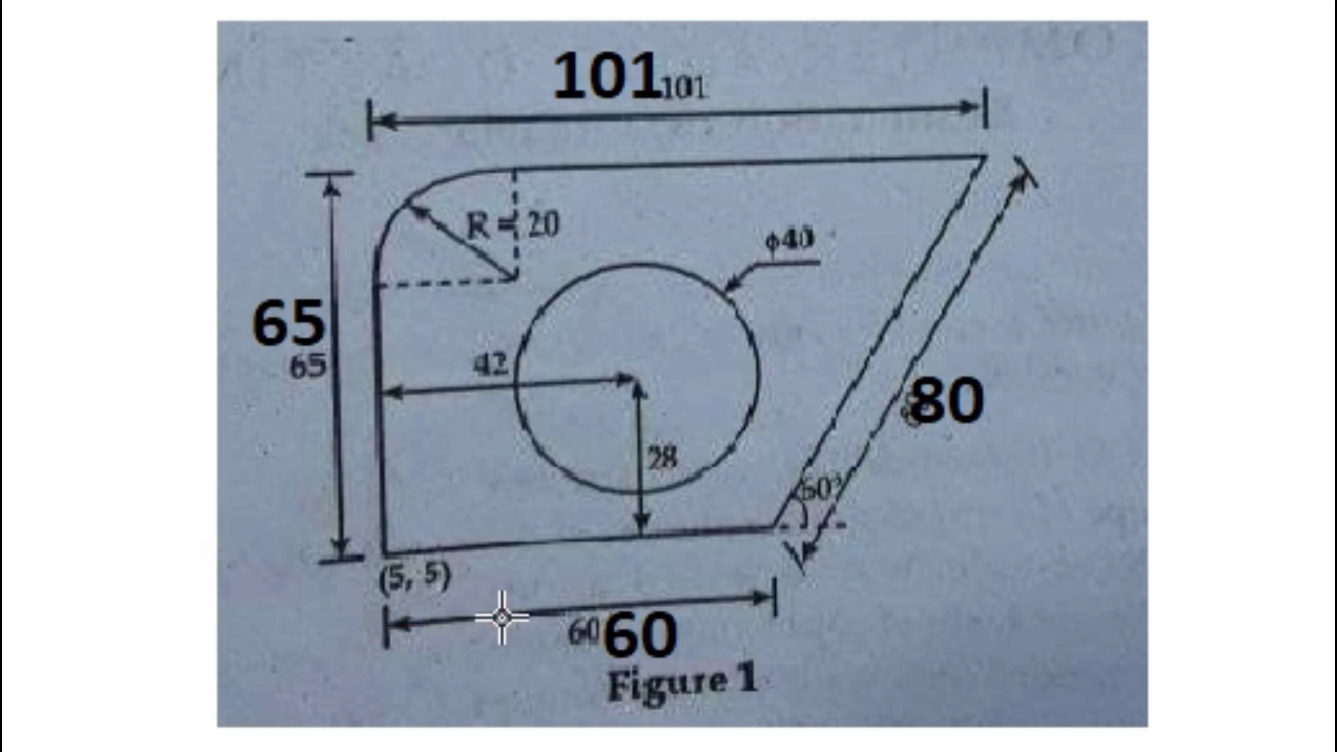
pyautogui.moveTo(535, 578)
pyautogui.mouseDown()
pyautogui.moveTo(792, 662)
pyautogui.moveTo(806, 712)
pyautogui.mouseUp()
pyautogui.hotkey('ctrl', 'z')
pyautogui.moveTo(548, 579); pyautogui.dragTo(749, 690)
pyautogui.hotkey('ctrl', 'z')
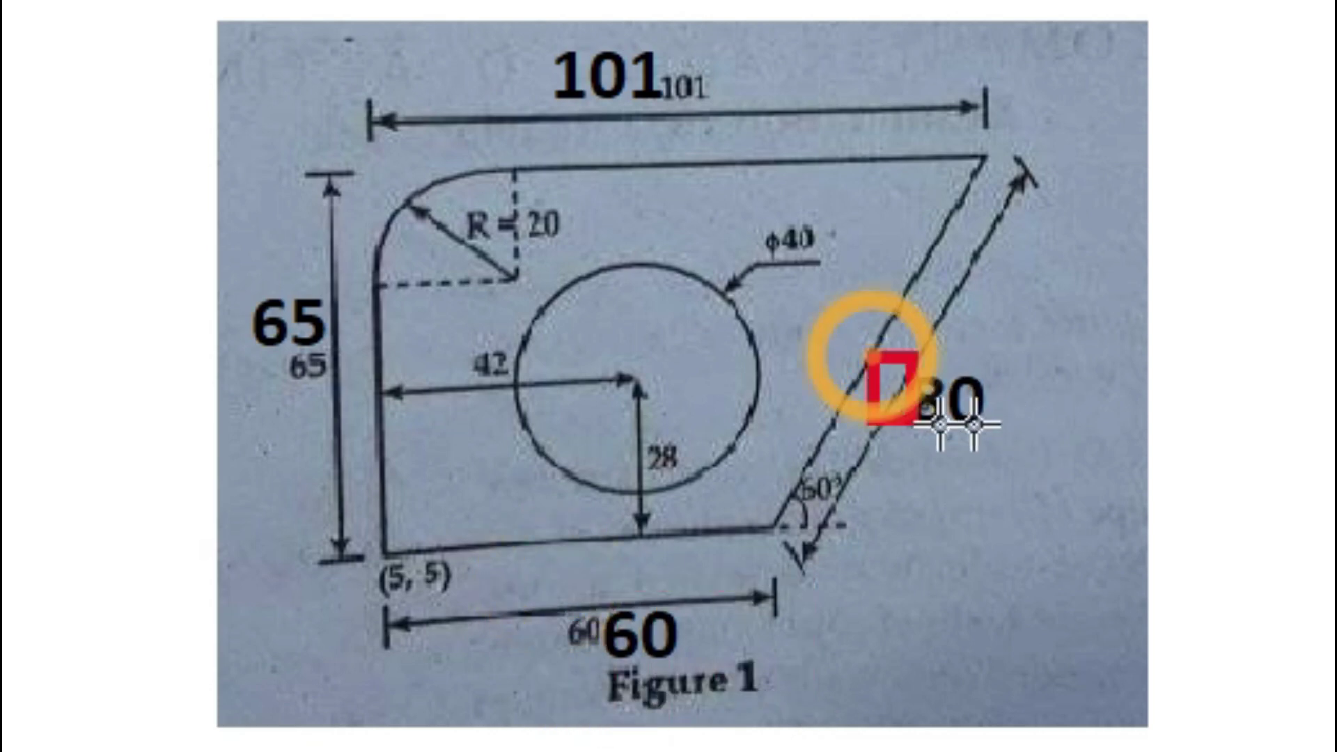
pyautogui.moveTo(871, 352); pyautogui.dragTo(1036, 449)
pyautogui.hotkey('ctrl', 'z')
pyautogui.moveTo(504, 19); pyautogui.dragTo(723, 119)
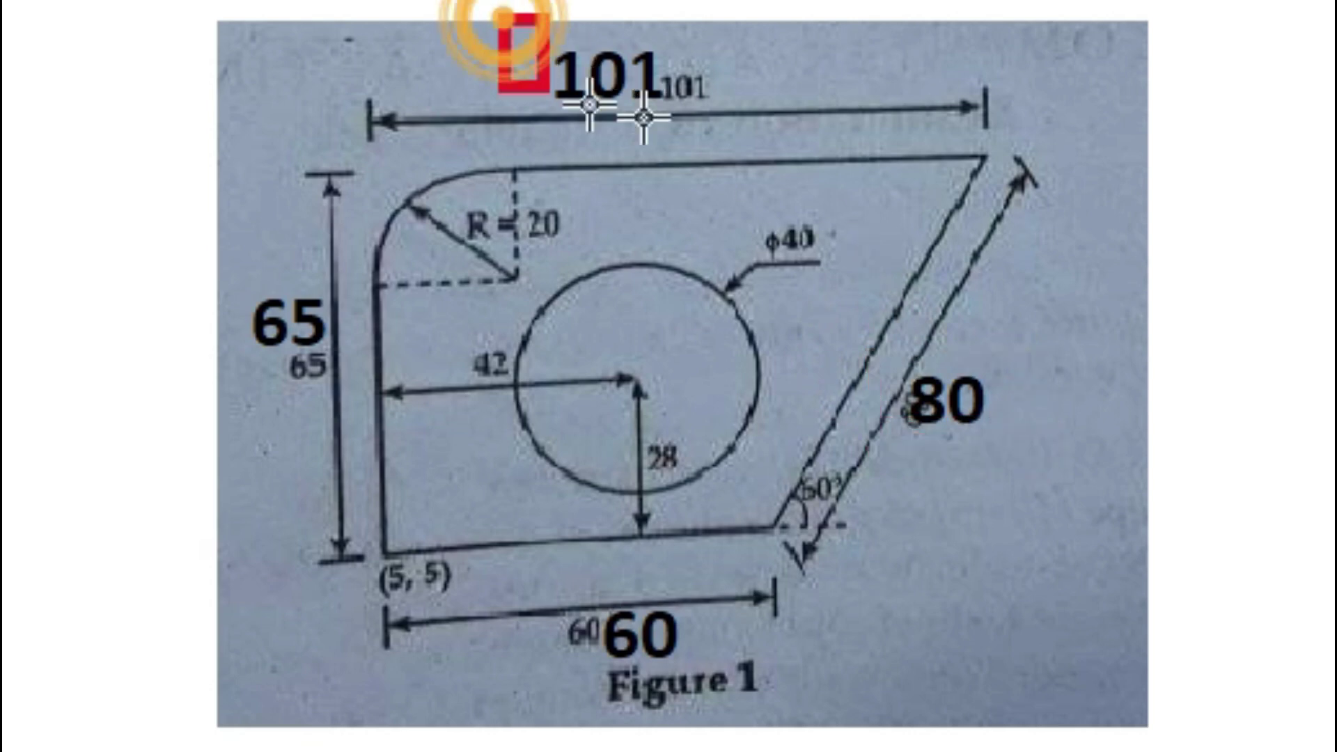
pyautogui.hotkey('ctrl', 'z')
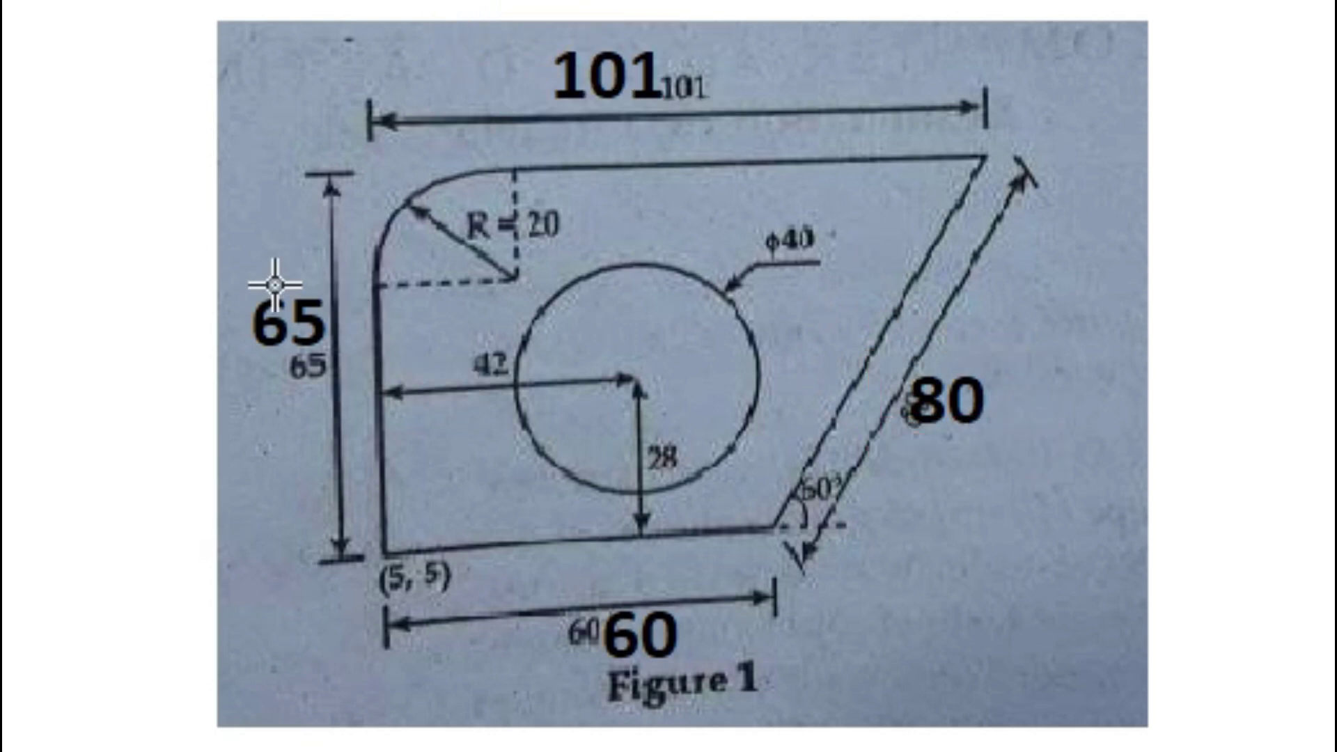
pyautogui.moveTo(236, 264); pyautogui.dragTo(339, 392)
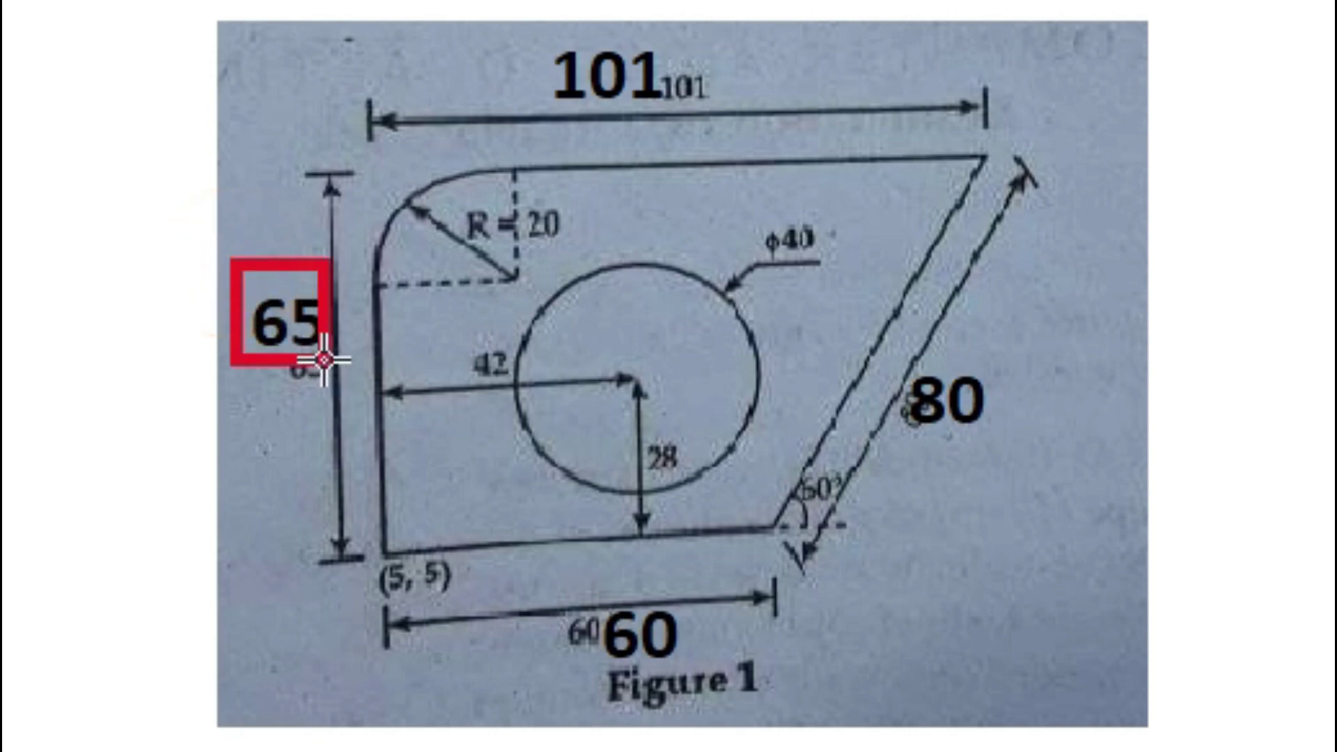
pyautogui.hotkey('ctrl', 'z')
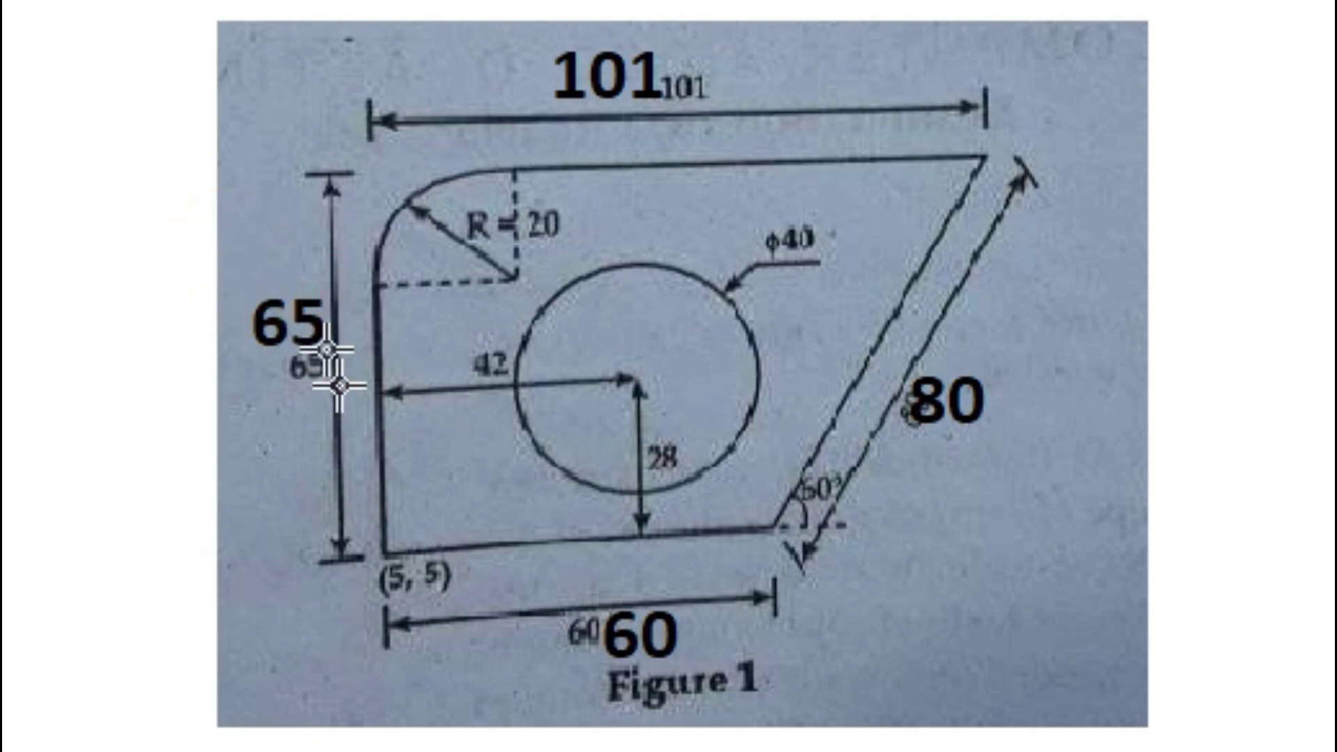
pyautogui.moveTo(237, 251); pyautogui.dragTo(339, 355)
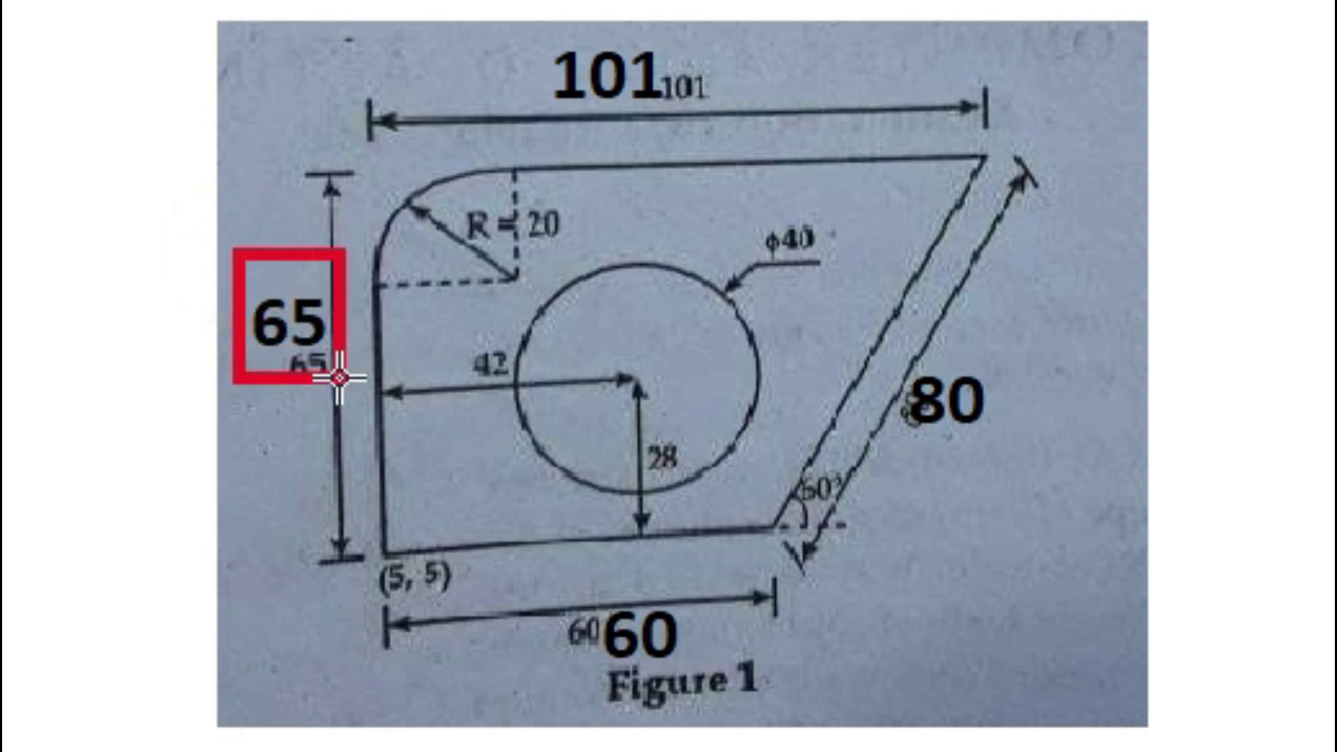
pyautogui.hotkey('ctrl', 'z')
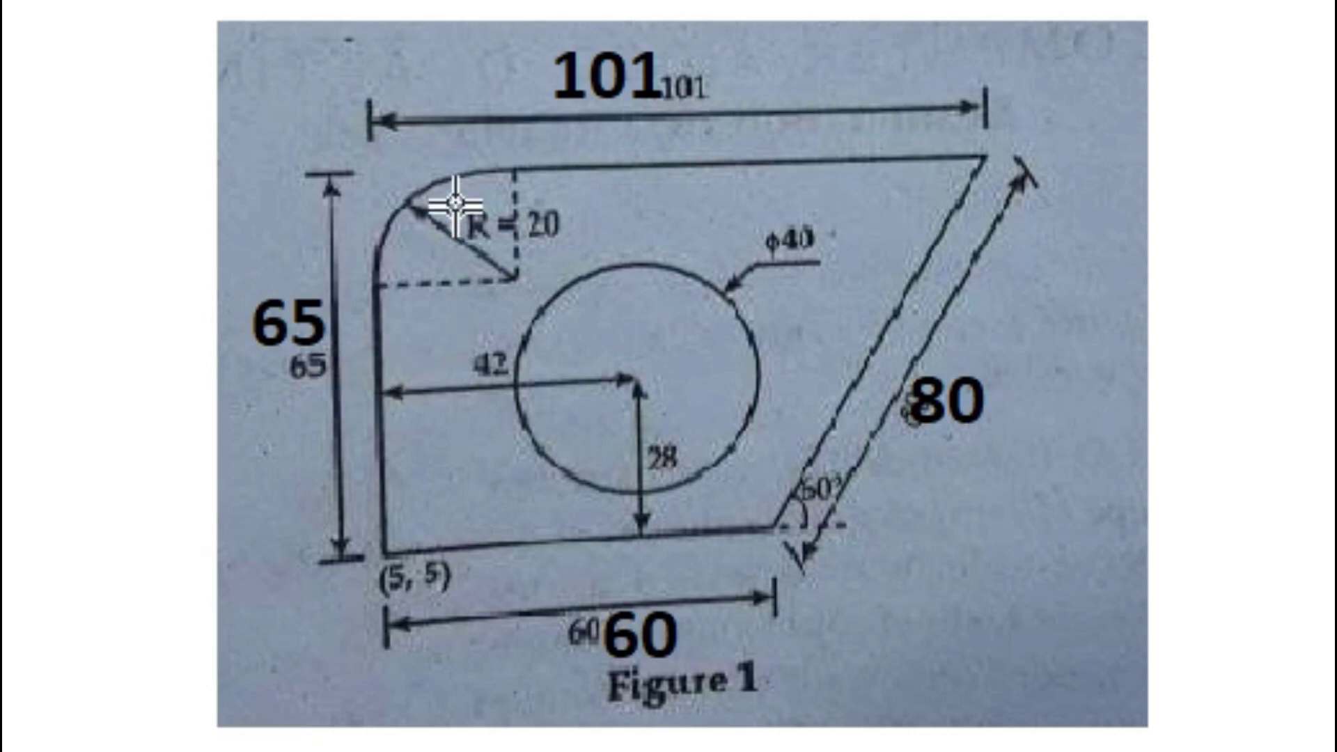
# Box the R=20, φ40, 42 and 28 labels, then mark the inclined edge and 60° angle.
pyautogui.moveTo(416, 174); pyautogui.dragTo(582, 273)
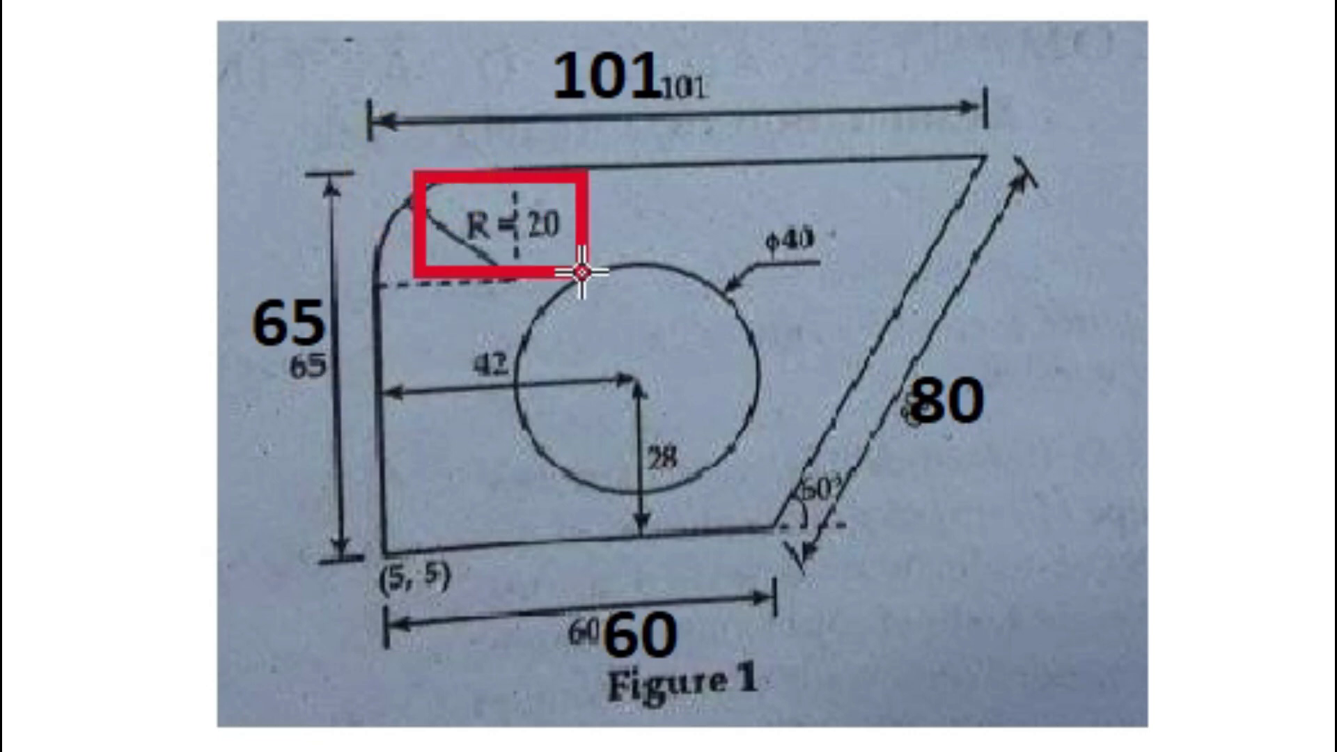
pyautogui.hotkey('ctrl', 'z')
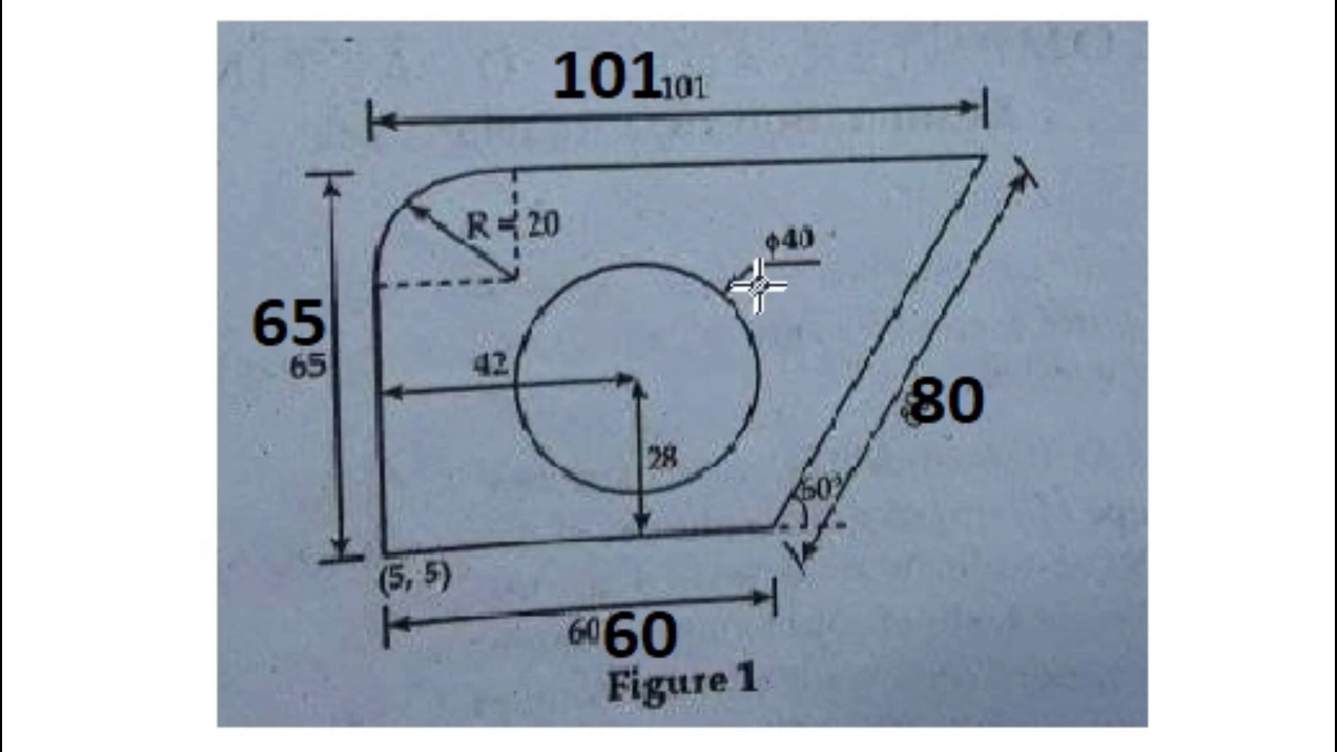
pyautogui.moveTo(737, 200); pyautogui.dragTo(861, 298)
pyautogui.moveTo(432, 322); pyautogui.dragTo(541, 402)
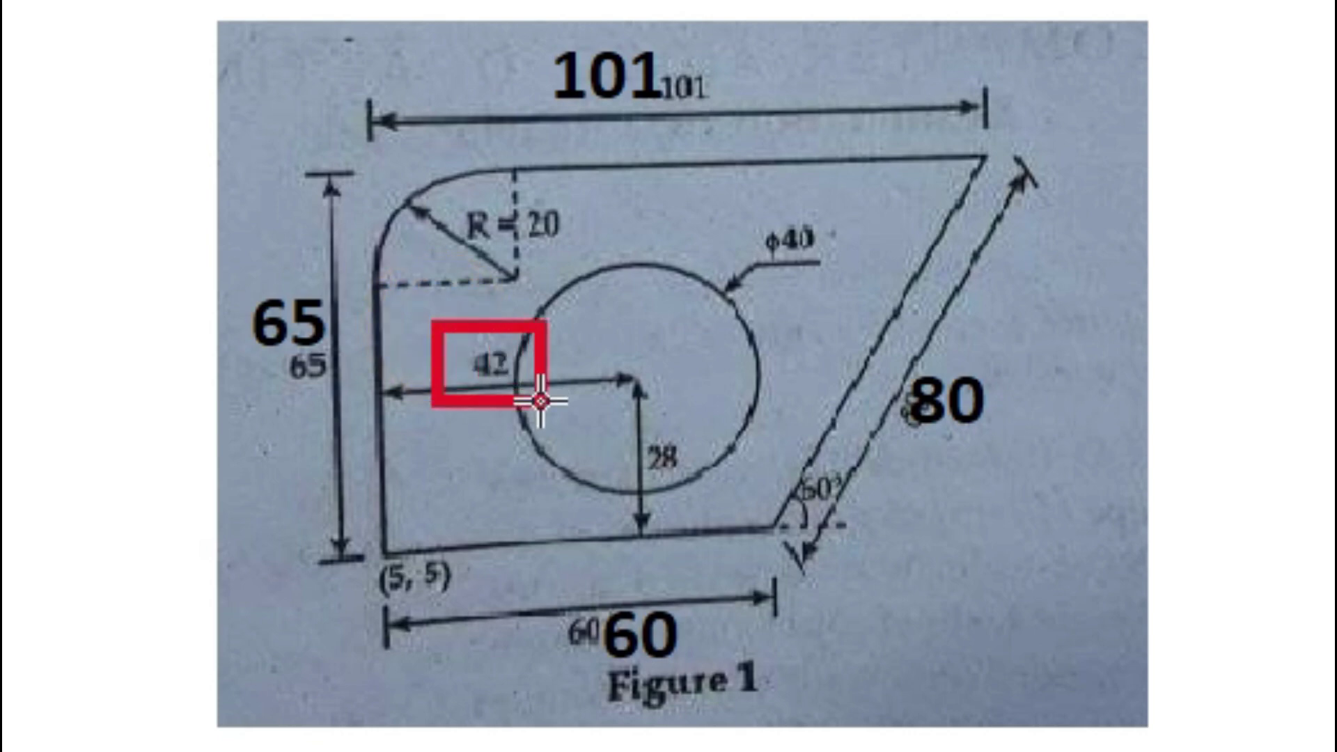
pyautogui.press('Delete')
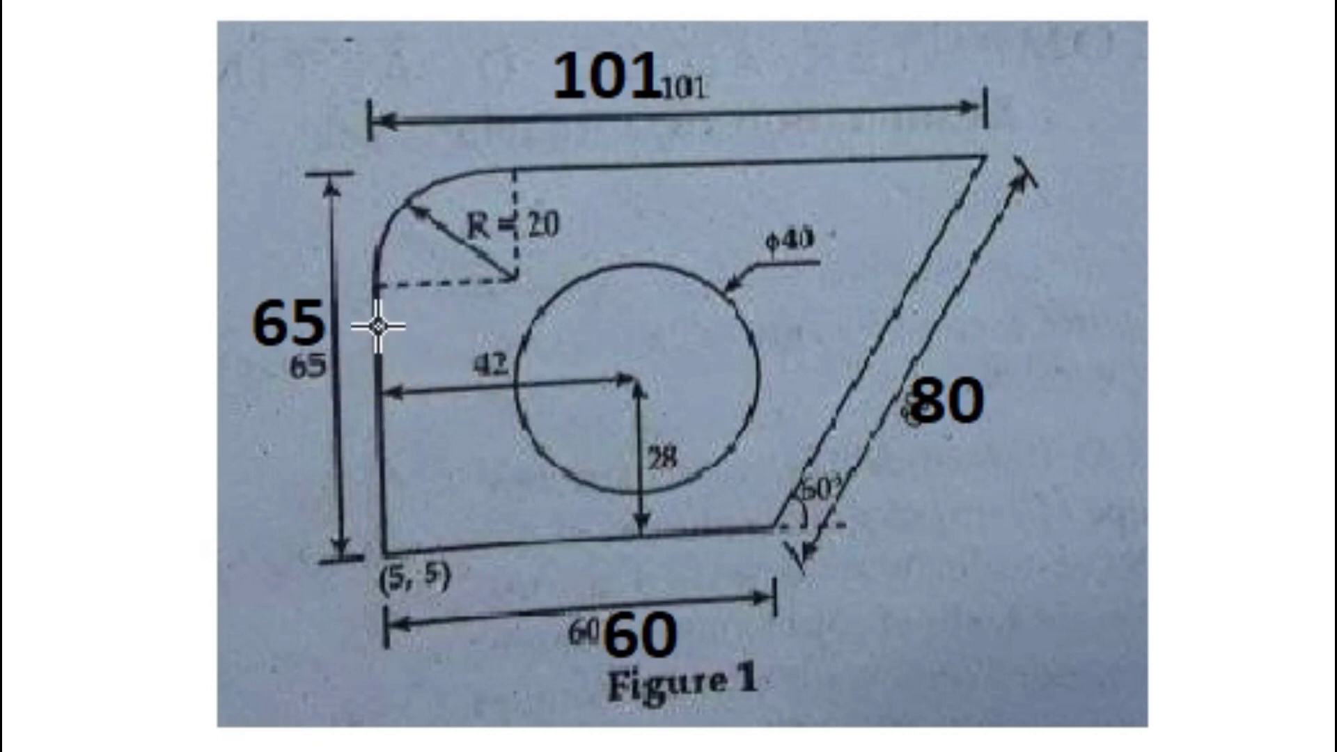
pyautogui.moveTo(373, 321); pyautogui.dragTo(385, 555)
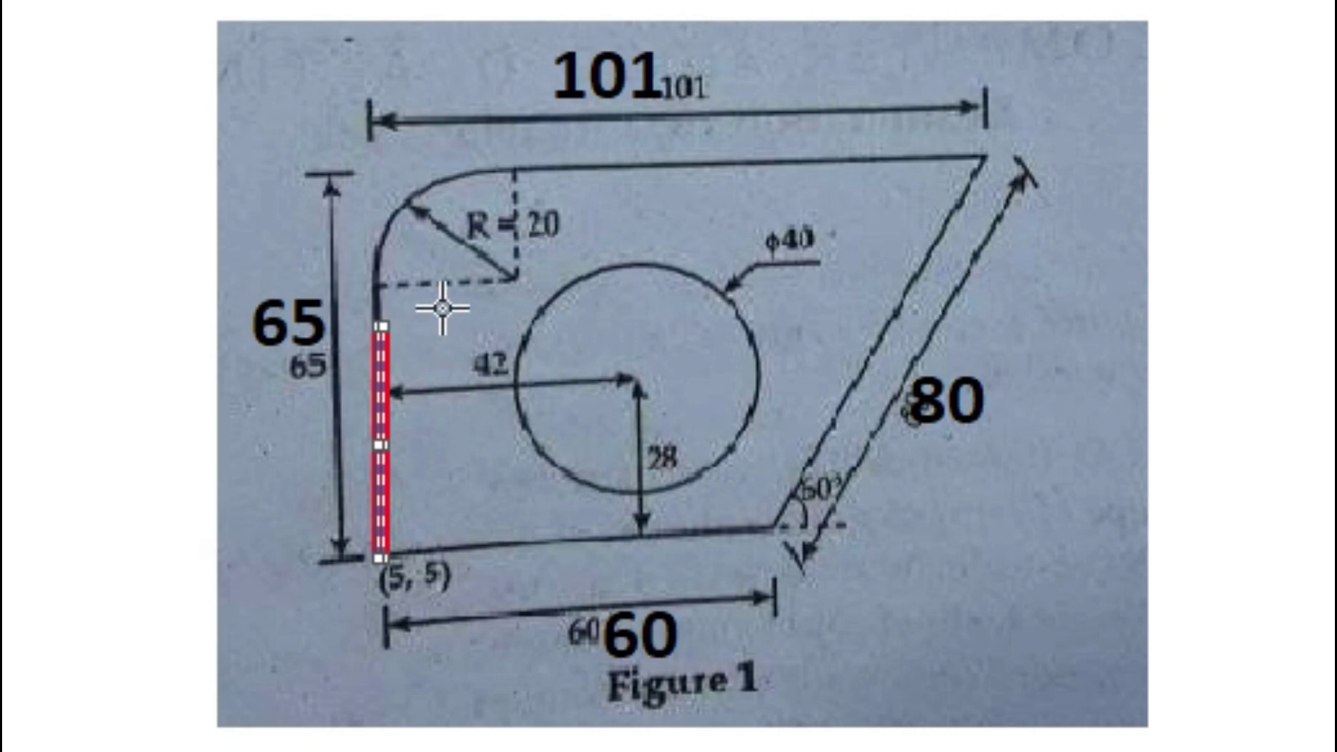
pyautogui.moveTo(441, 305); pyautogui.dragTo(541, 406)
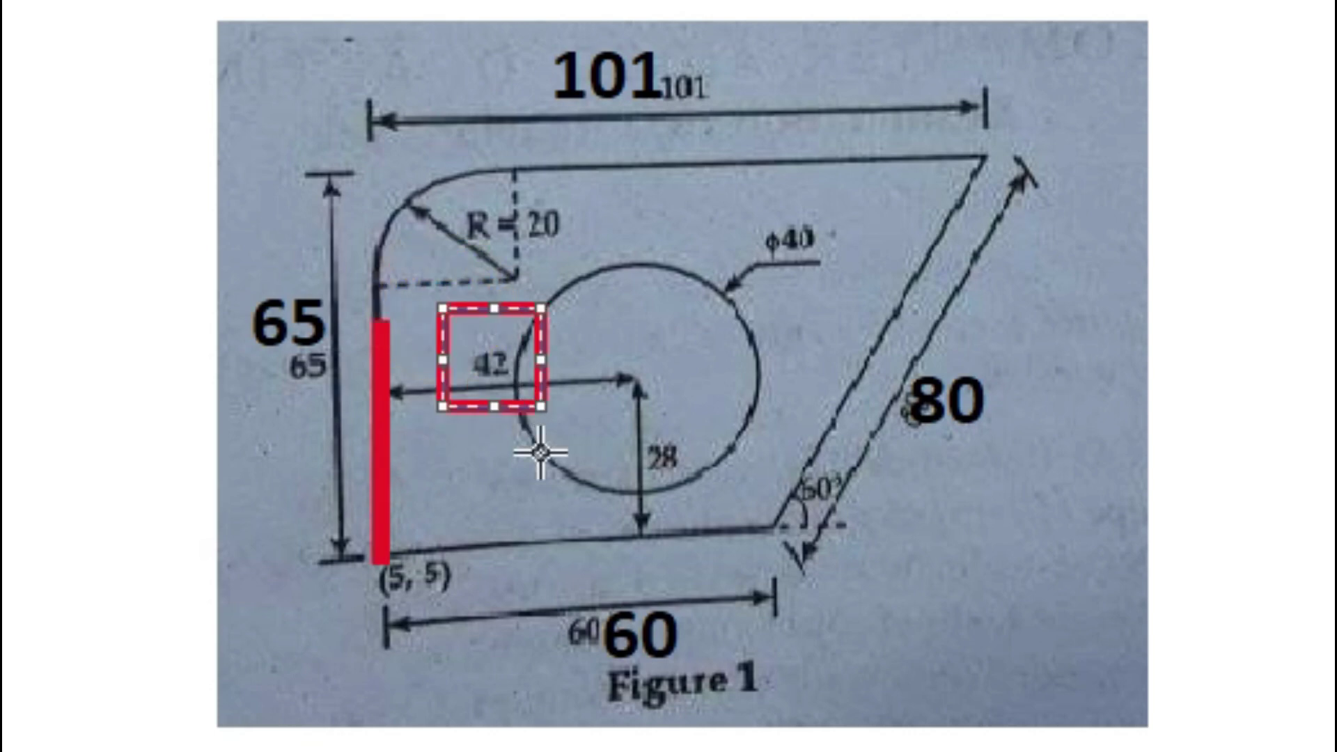
pyautogui.press('Delete')
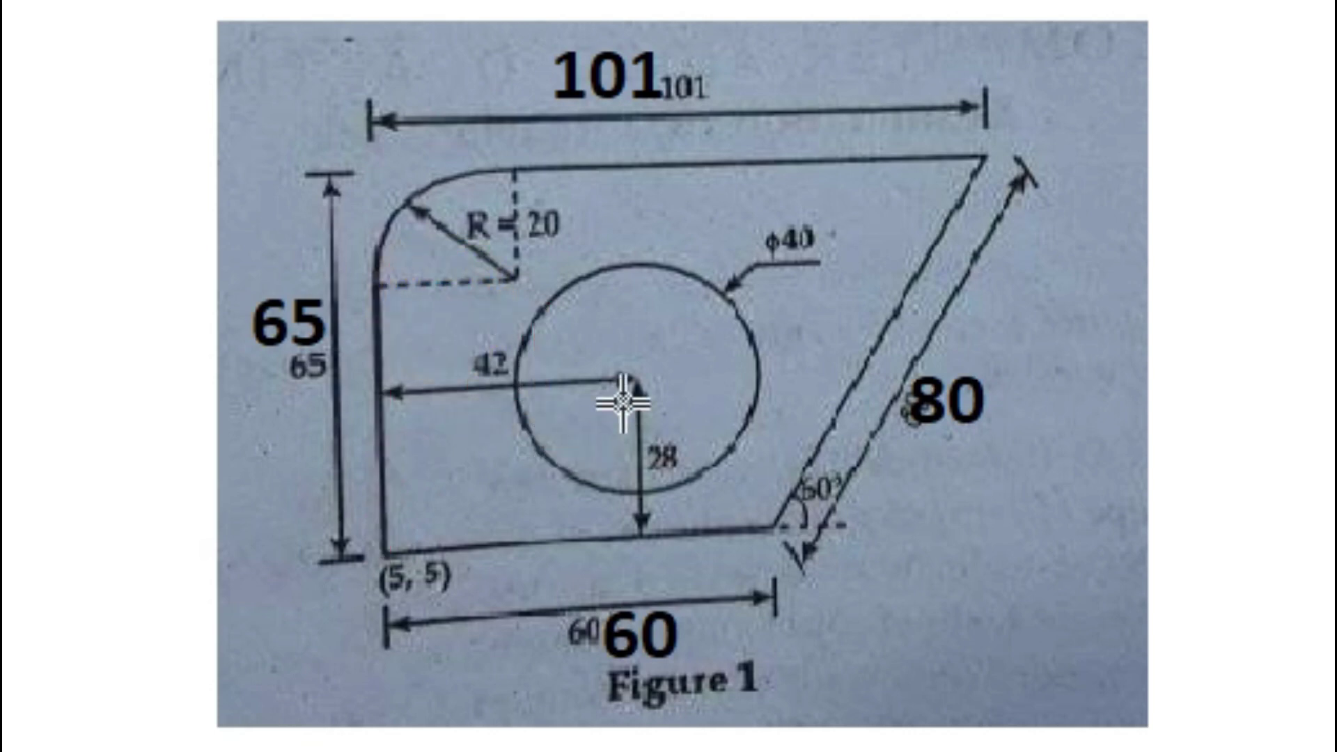
pyautogui.moveTo(617, 425)
pyautogui.mouseDown()
pyautogui.moveTo(700, 457)
pyautogui.moveTo(716, 507)
pyautogui.mouseUp()
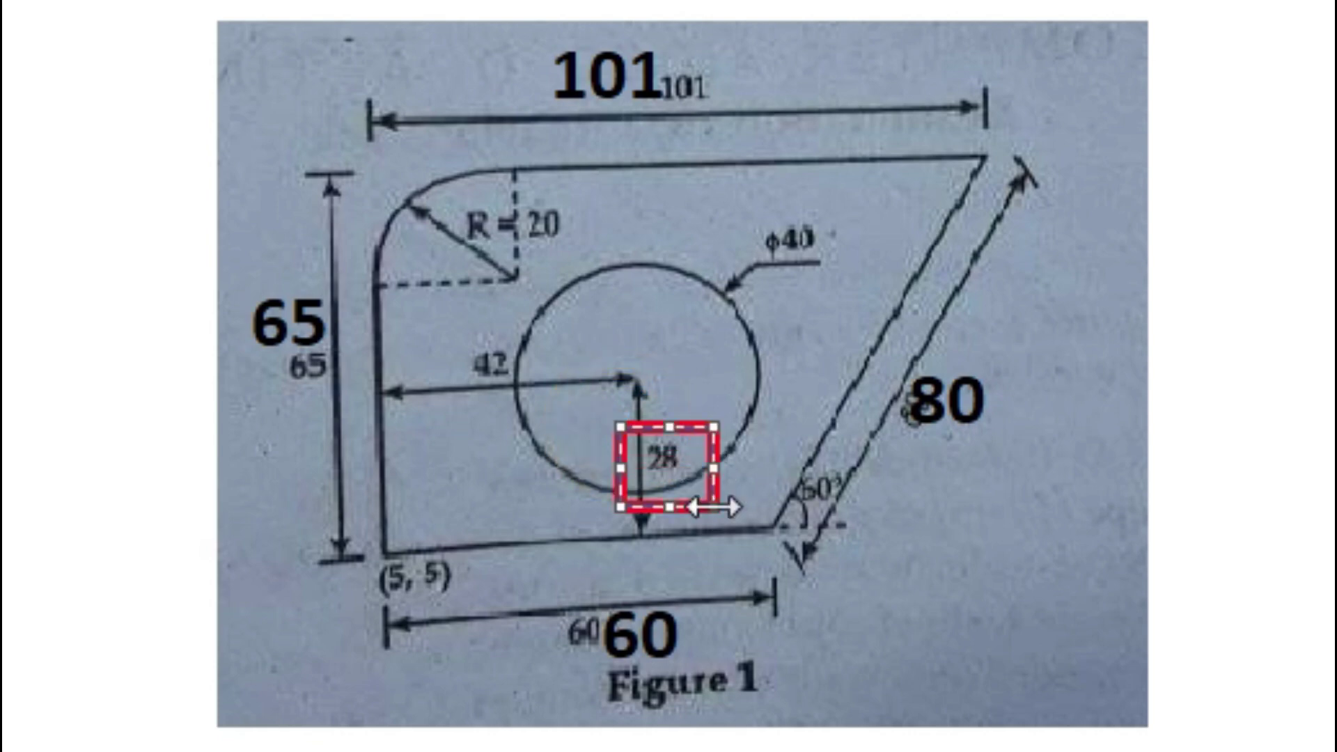
pyautogui.press('Delete')
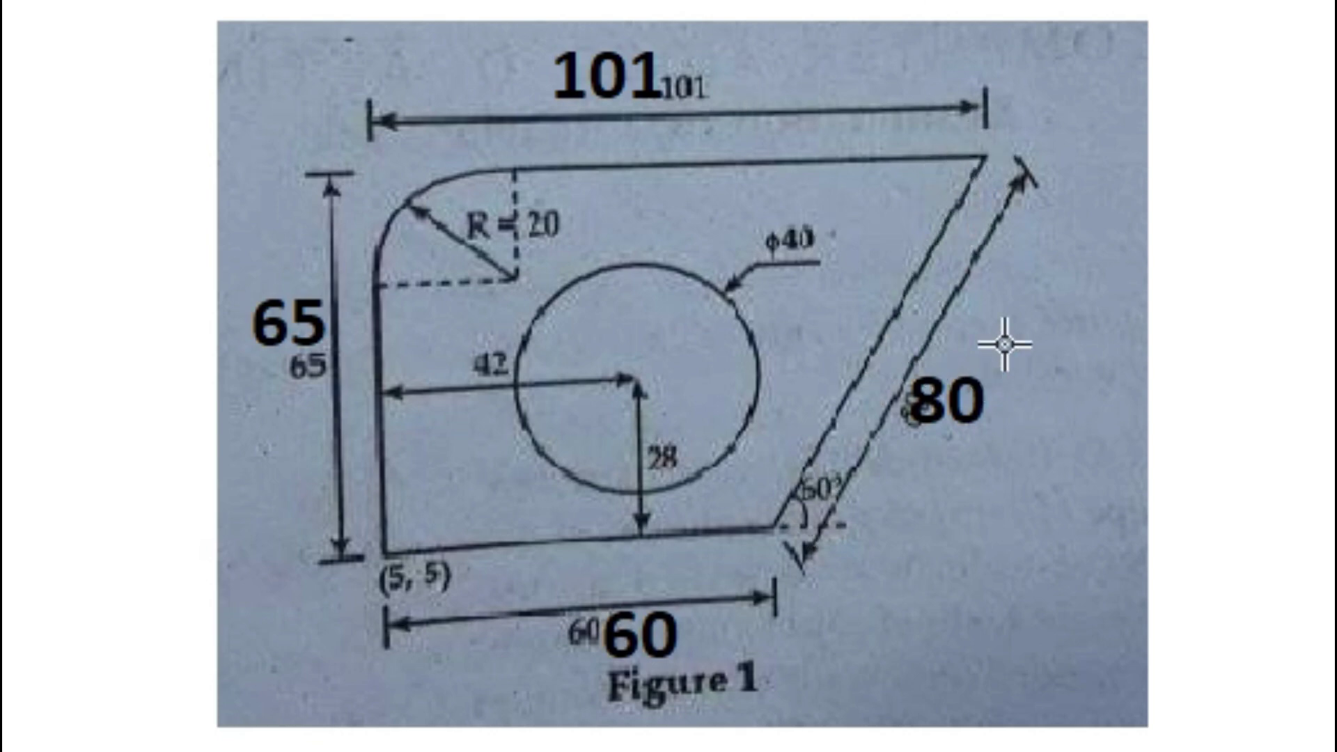
pyautogui.moveTo(982, 156)
pyautogui.mouseDown()
pyautogui.moveTo(949, 275)
pyautogui.moveTo(806, 411)
pyautogui.moveTo(760, 549)
pyautogui.moveTo(776, 526)
pyautogui.moveTo(765, 524)
pyautogui.mouseUp()
pyautogui.moveTo(773, 446); pyautogui.dragTo(864, 544)
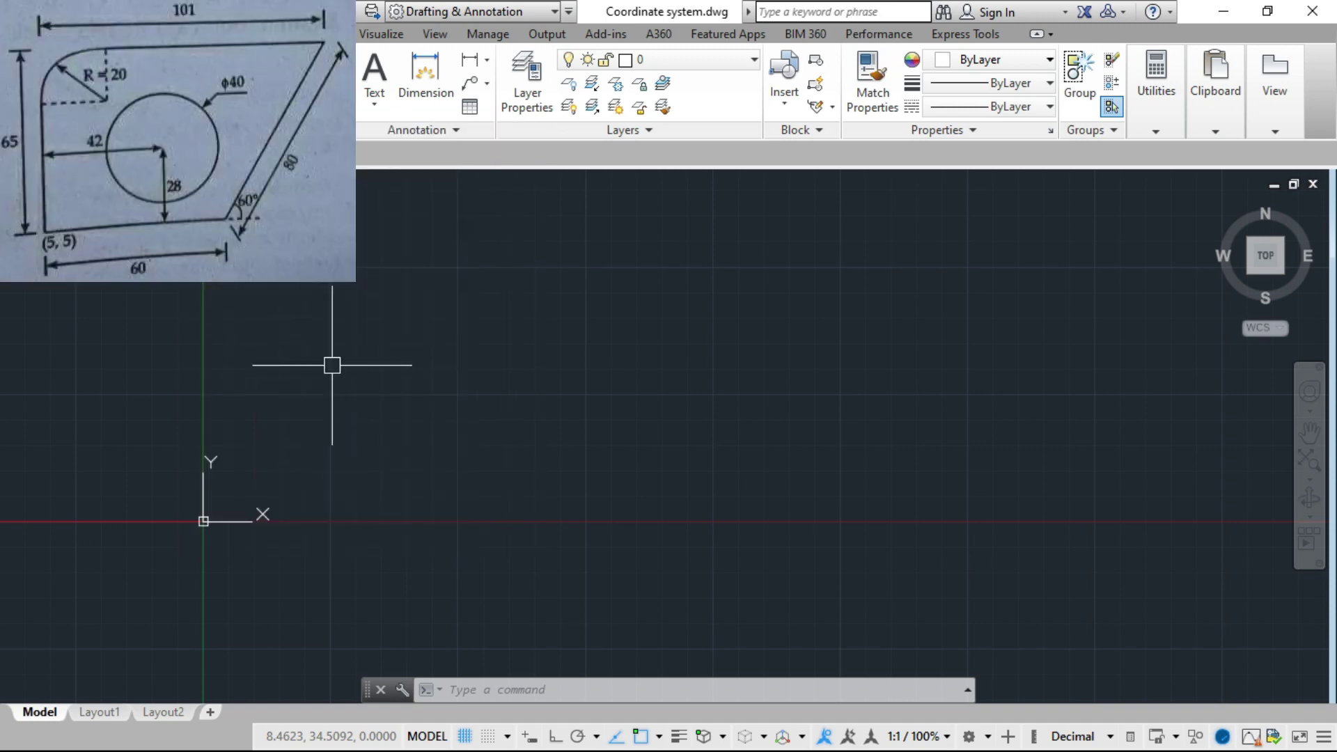
# Start a LINE with its first point at 5,5.
pyautogui.moveTo(496, 377); pyautogui.dragTo(418, 387, button='middle')
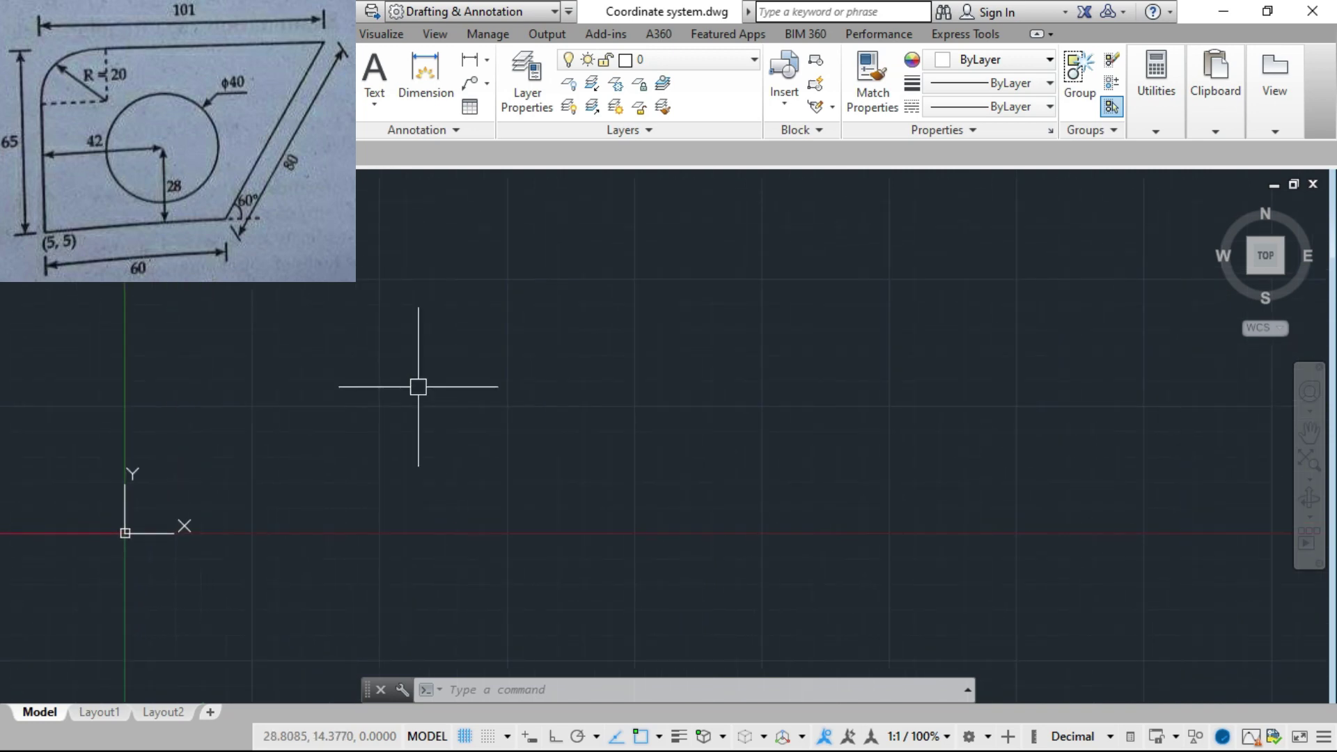
pyautogui.write('l')
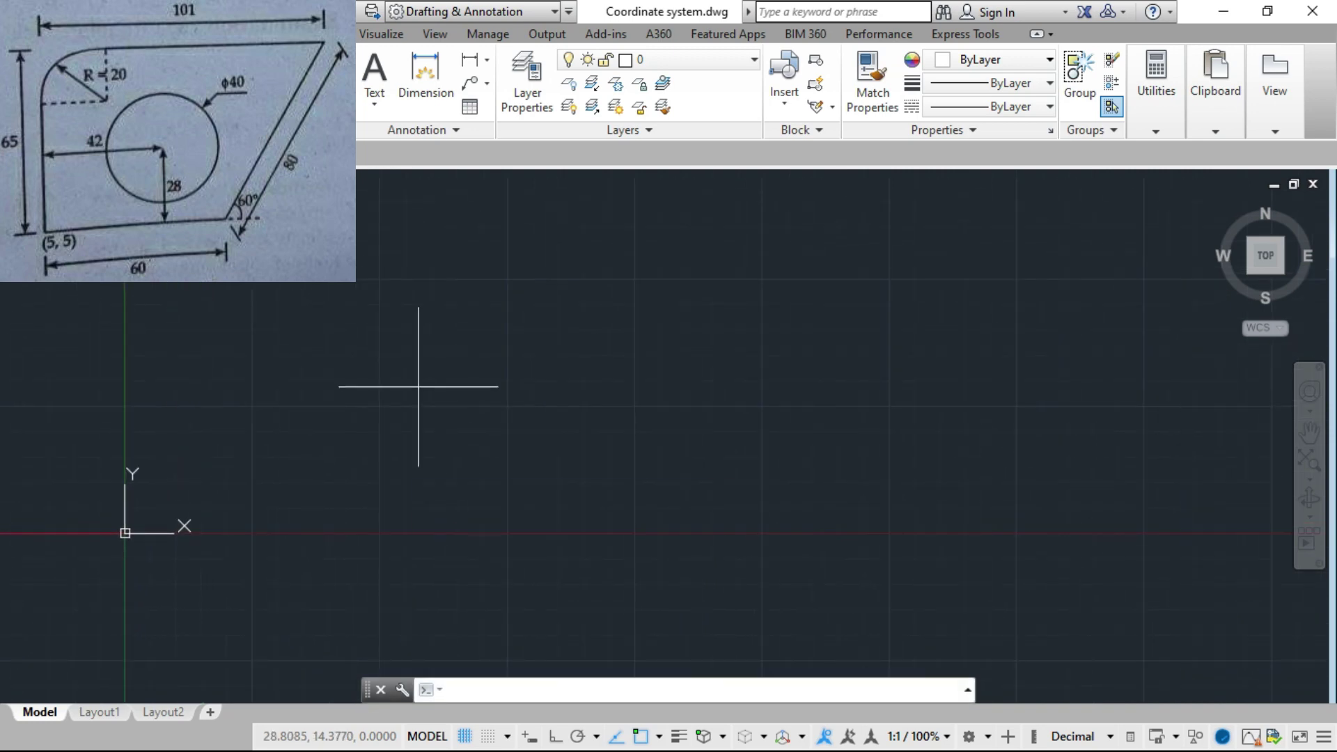
pyautogui.write('l')
pyautogui.press('Return')
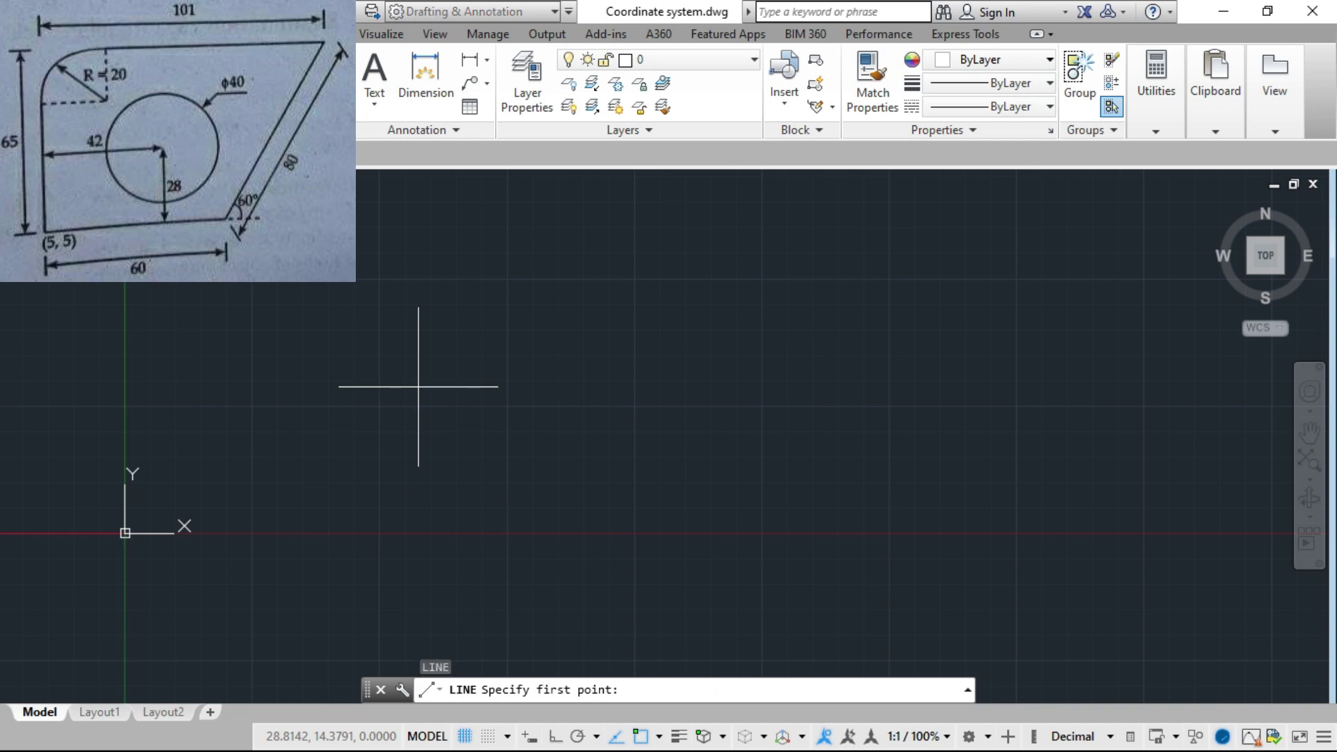
pyautogui.press('Return')
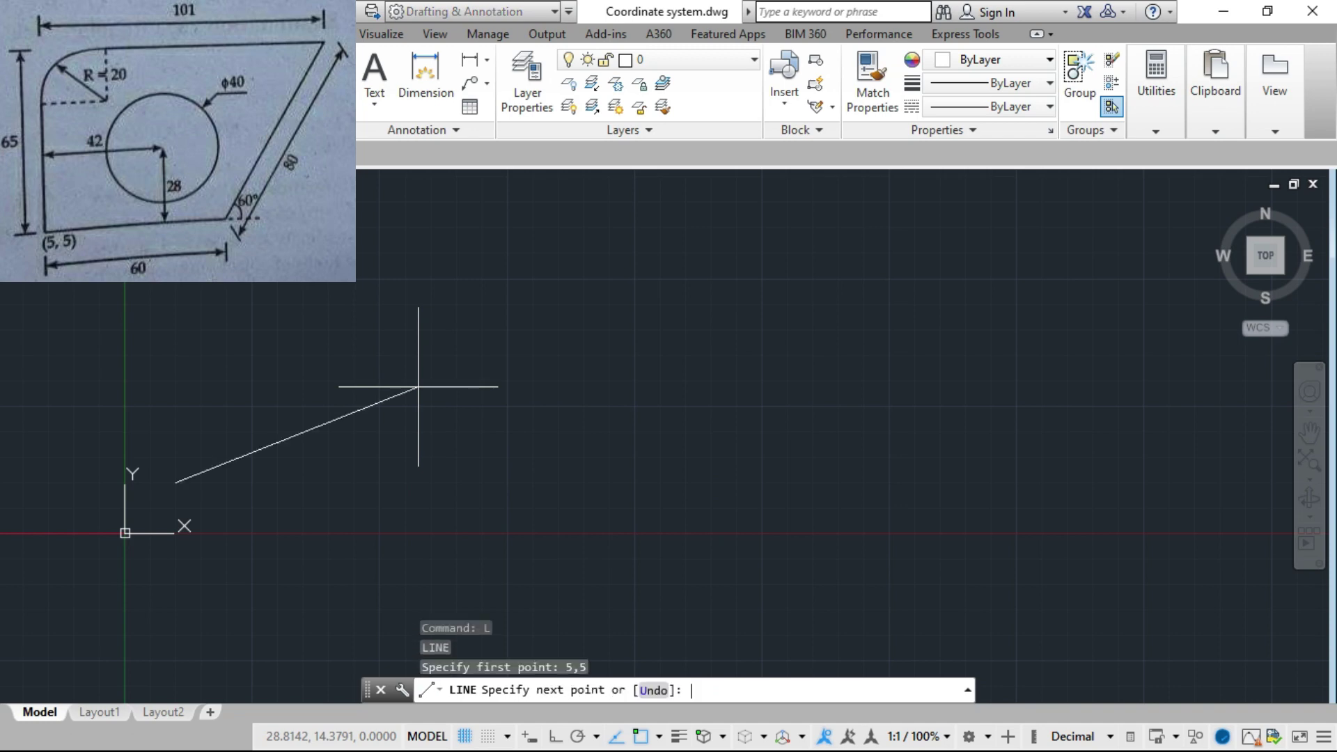
pyautogui.scroll(3, 159, 539)
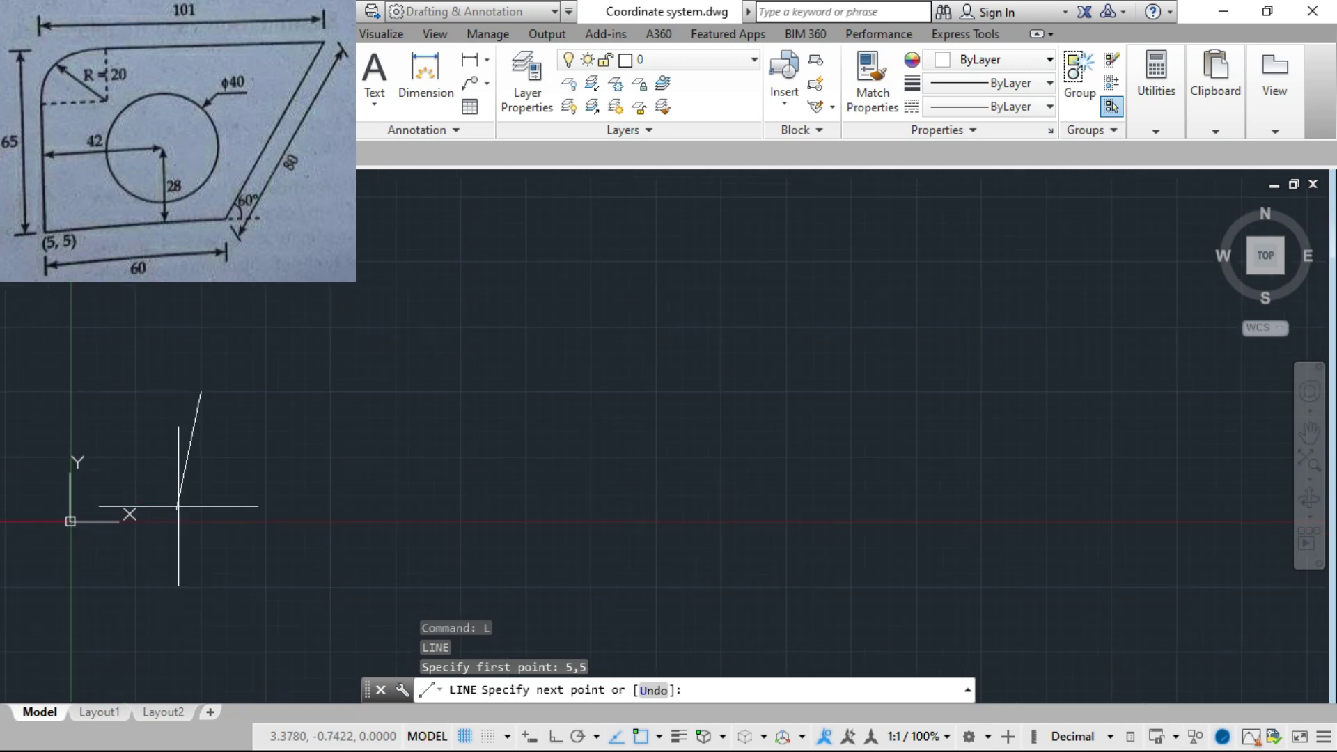
pyautogui.scroll(2, 182, 418)
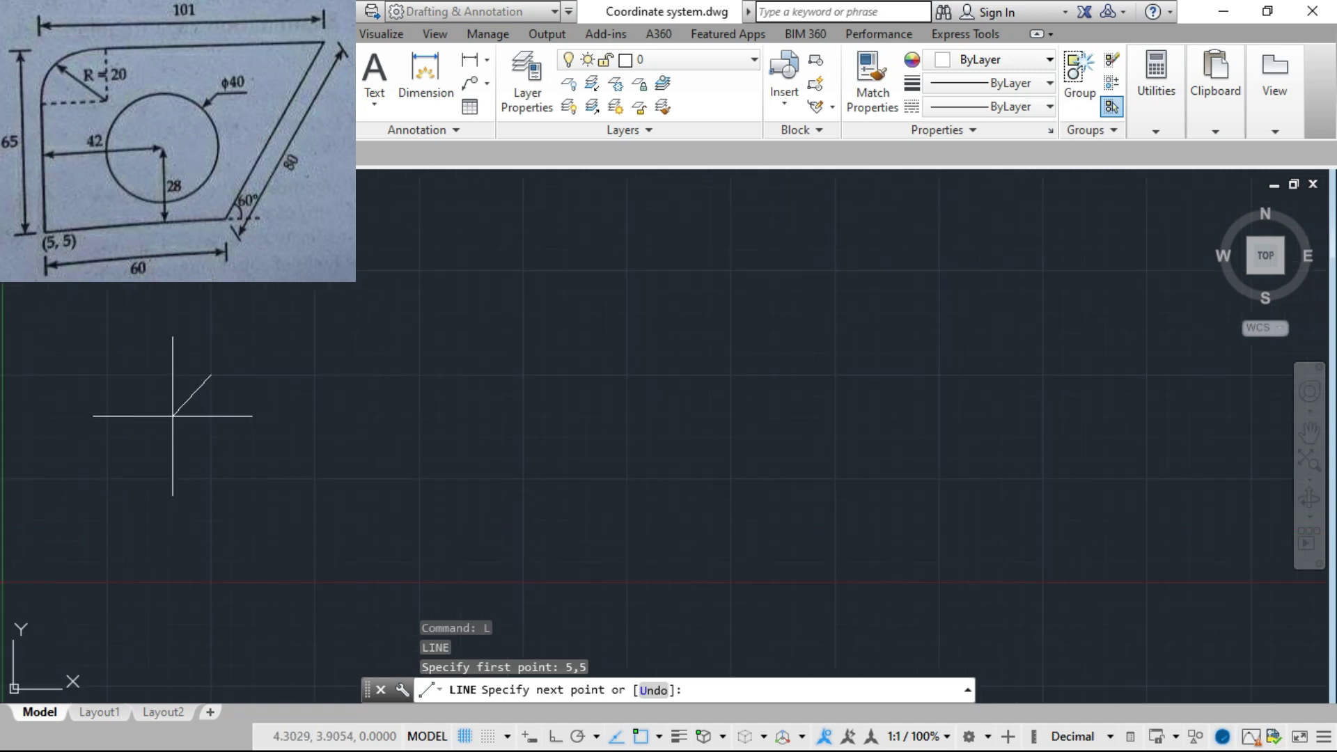
pyautogui.scroll(-2, 314, 373)
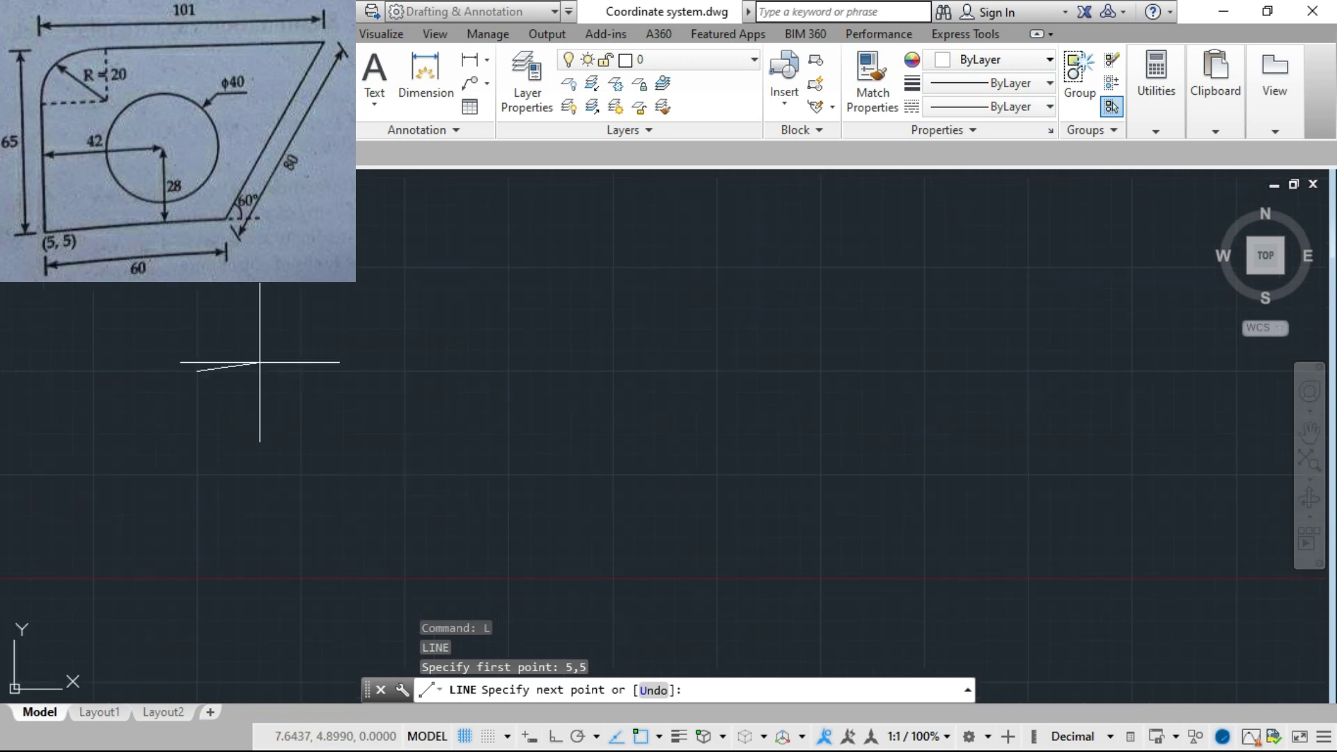
pyautogui.scroll(2, 293, 376)
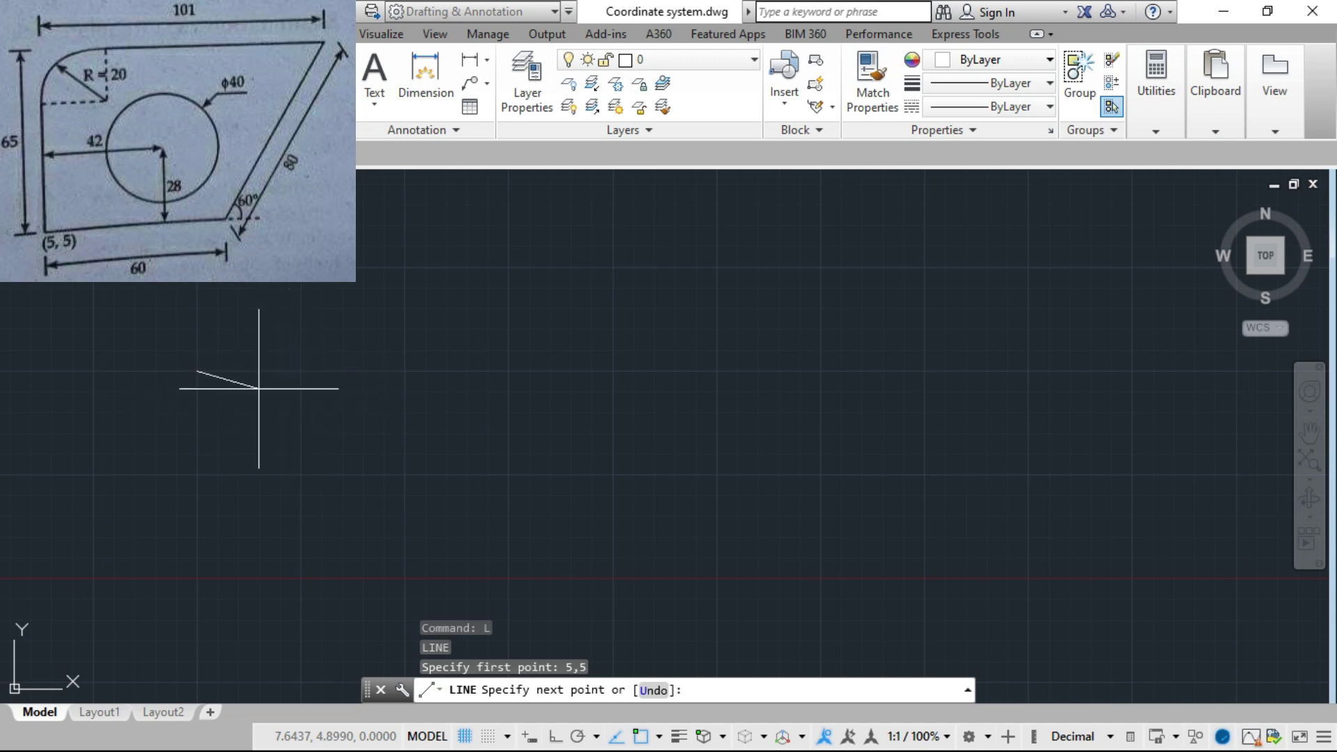
pyautogui.scroll(-2, 365, 374)
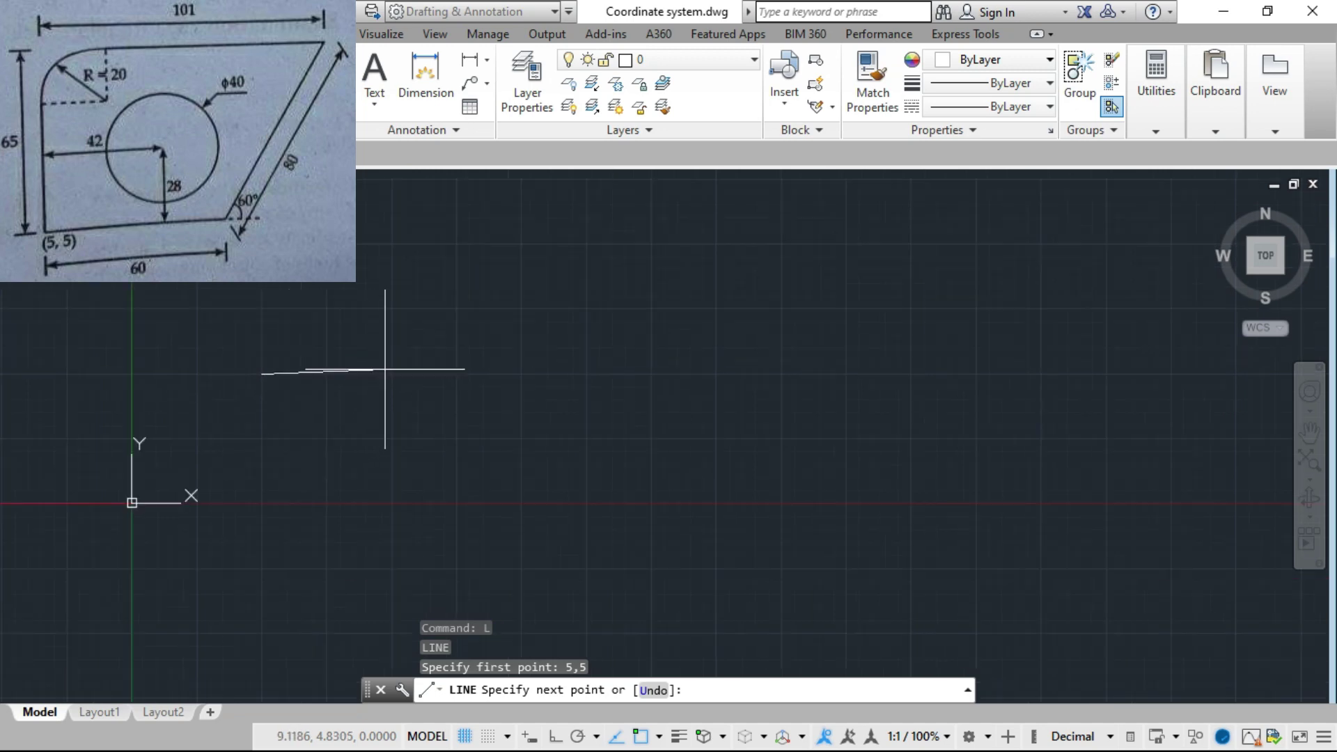
pyautogui.scroll(1, 384, 369)
pyautogui.scroll(-1, 390, 369)
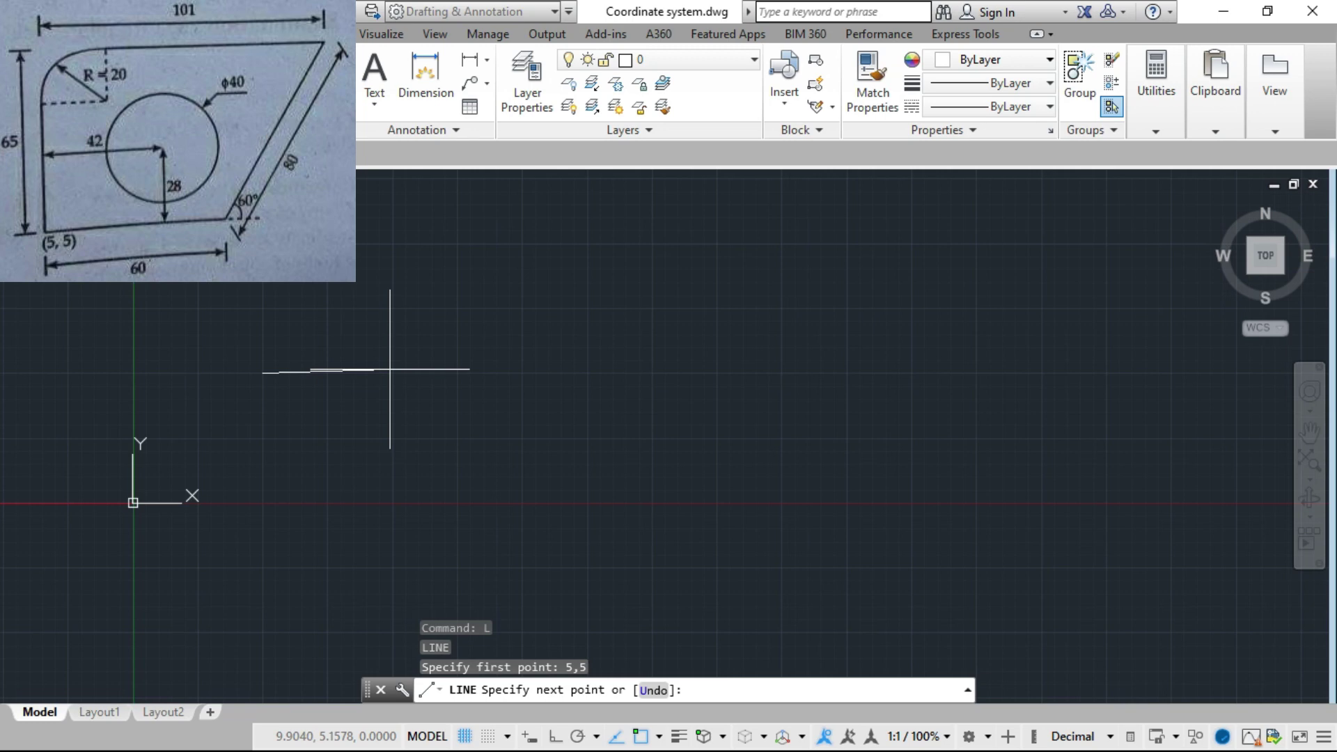
pyautogui.write('@')
pyautogui.write('6')
pyautogui.write('0,0')
pyautogui.press('Return')
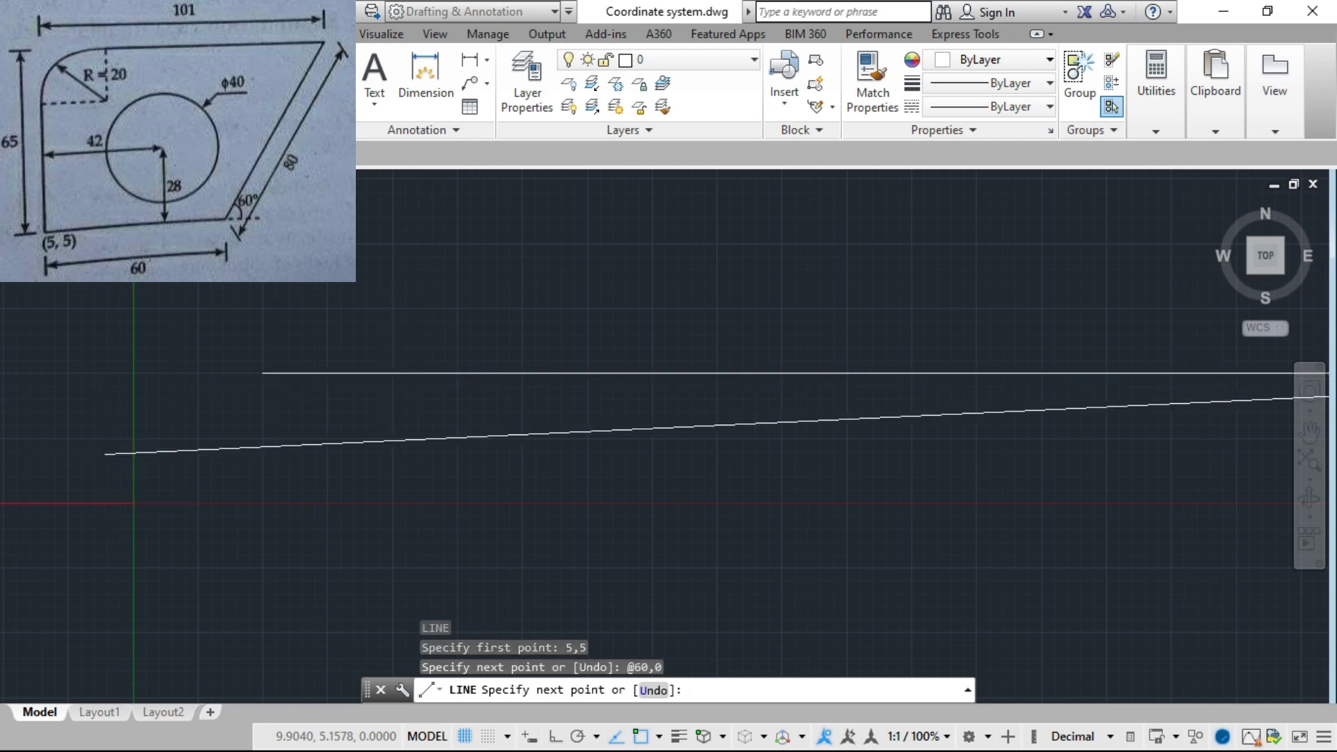
pyautogui.scroll(-4, 105, 454)
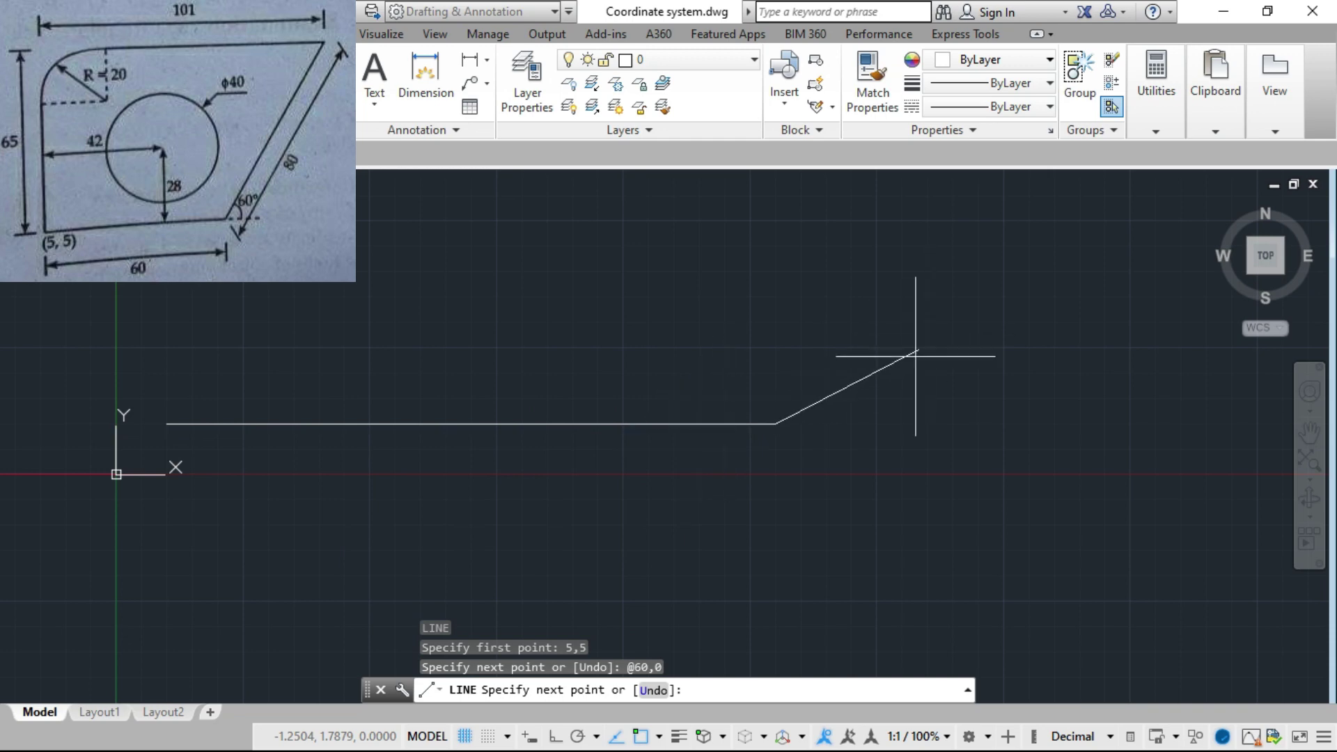
pyautogui.moveTo(955, 322); pyautogui.dragTo(813, 446, button='middle')
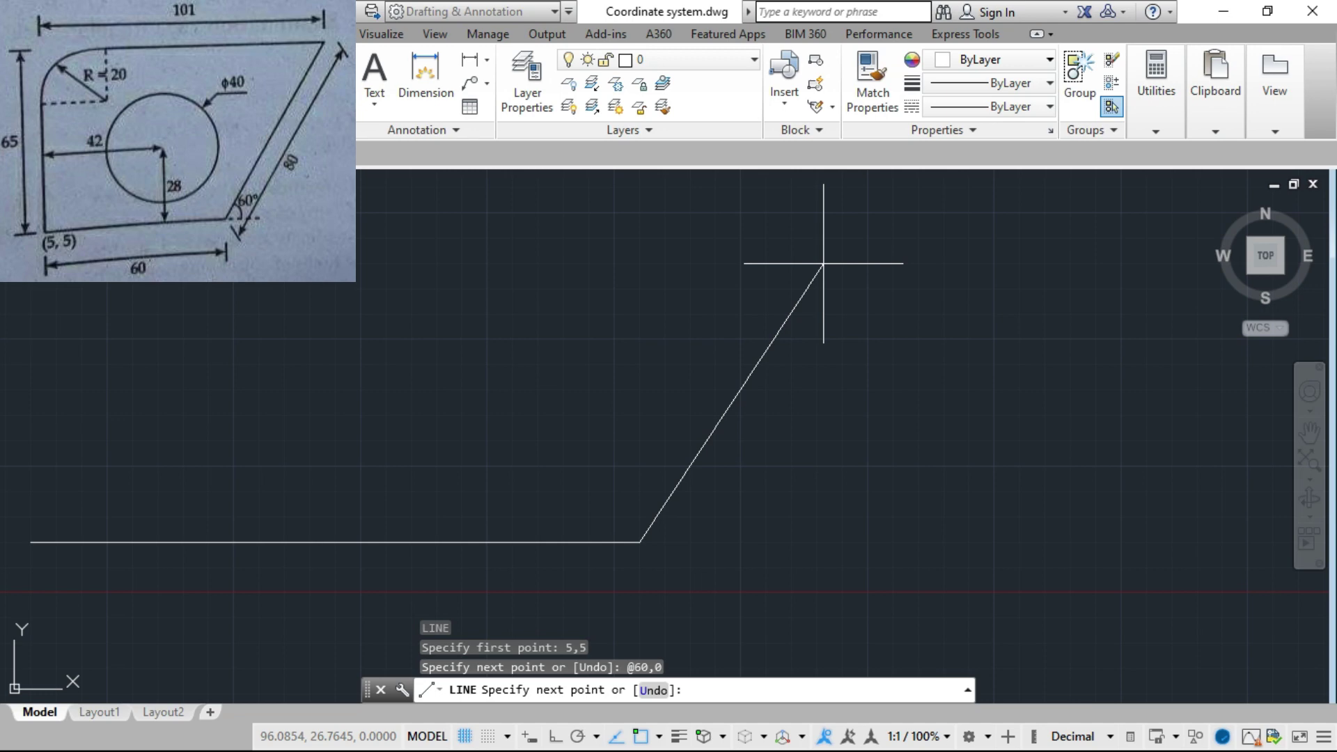
pyautogui.press('F8')
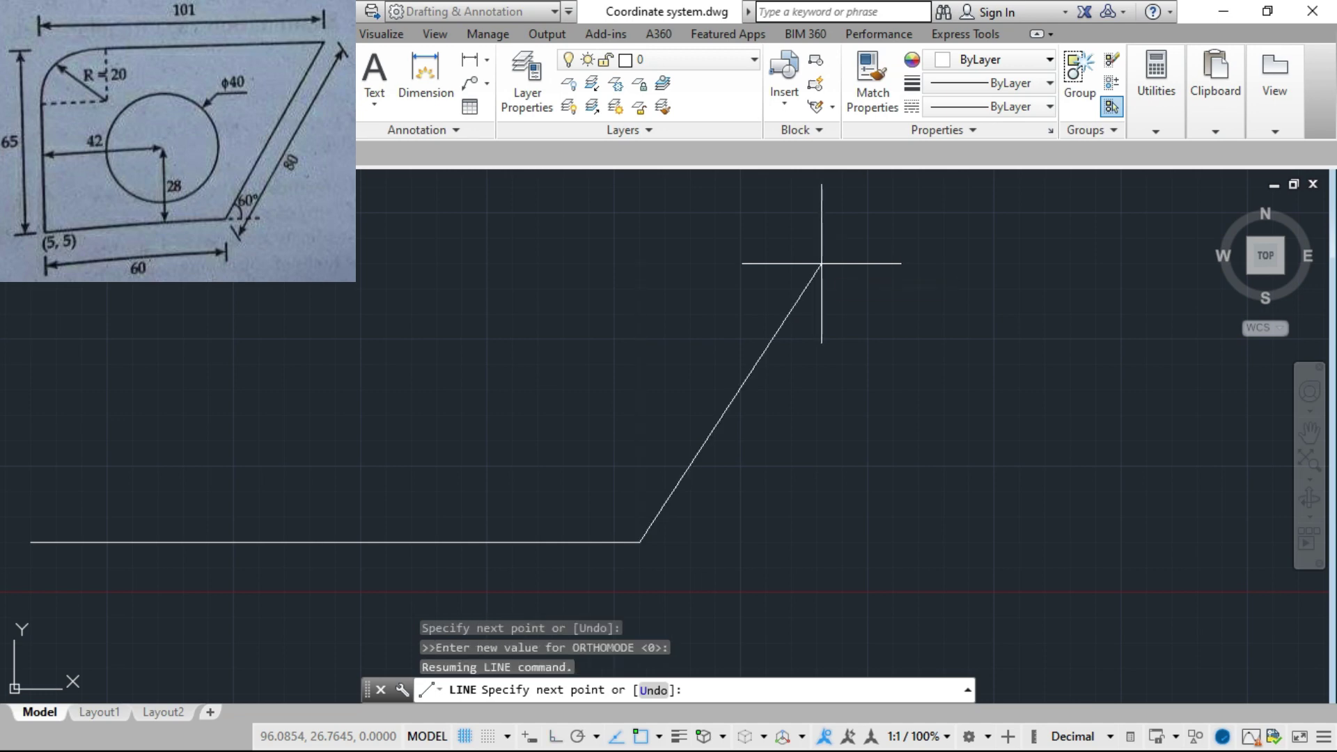
pyautogui.write('@')
pyautogui.write('80')
pyautogui.write('<')
pyautogui.write('6')
pyautogui.write('0')
pyautogui.press('Return')
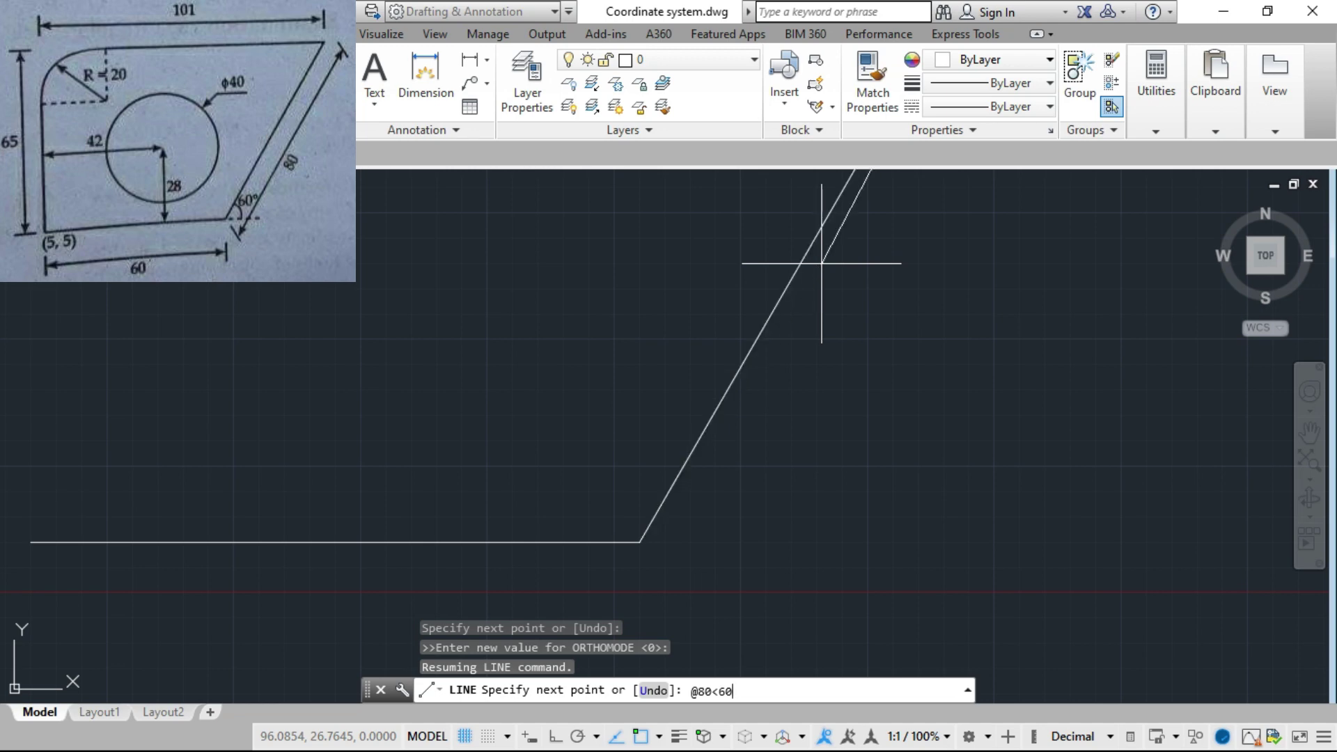
pyautogui.scroll(-4, 769, 374)
pyautogui.scroll(-2, 769, 374)
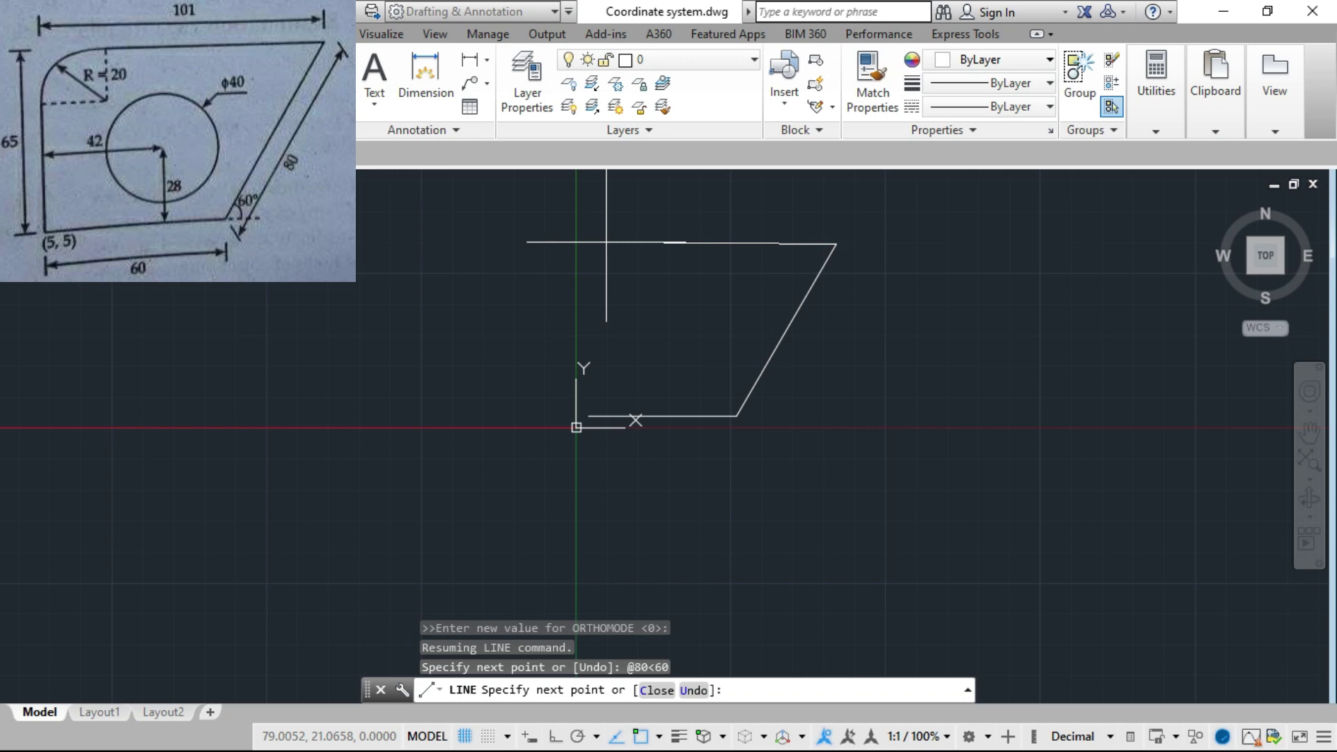
pyautogui.write('@')
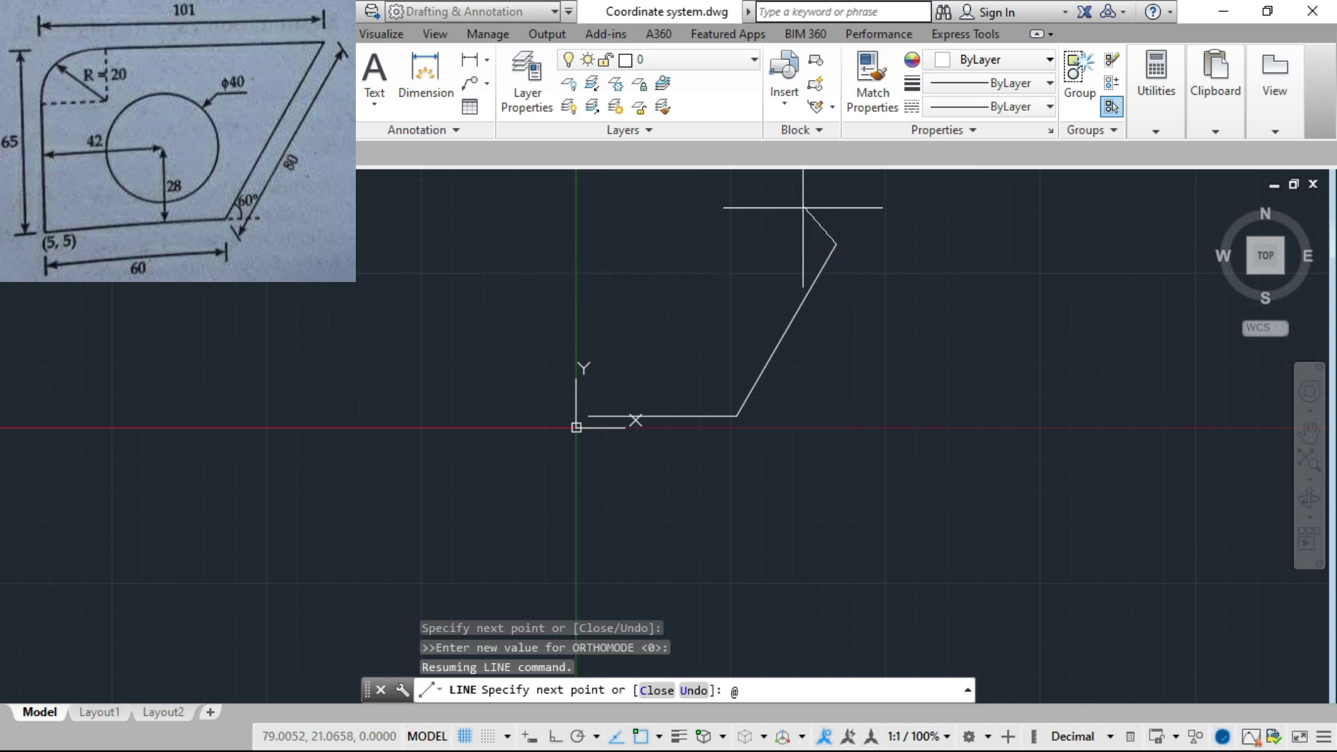
pyautogui.scroll(2, 836, 244)
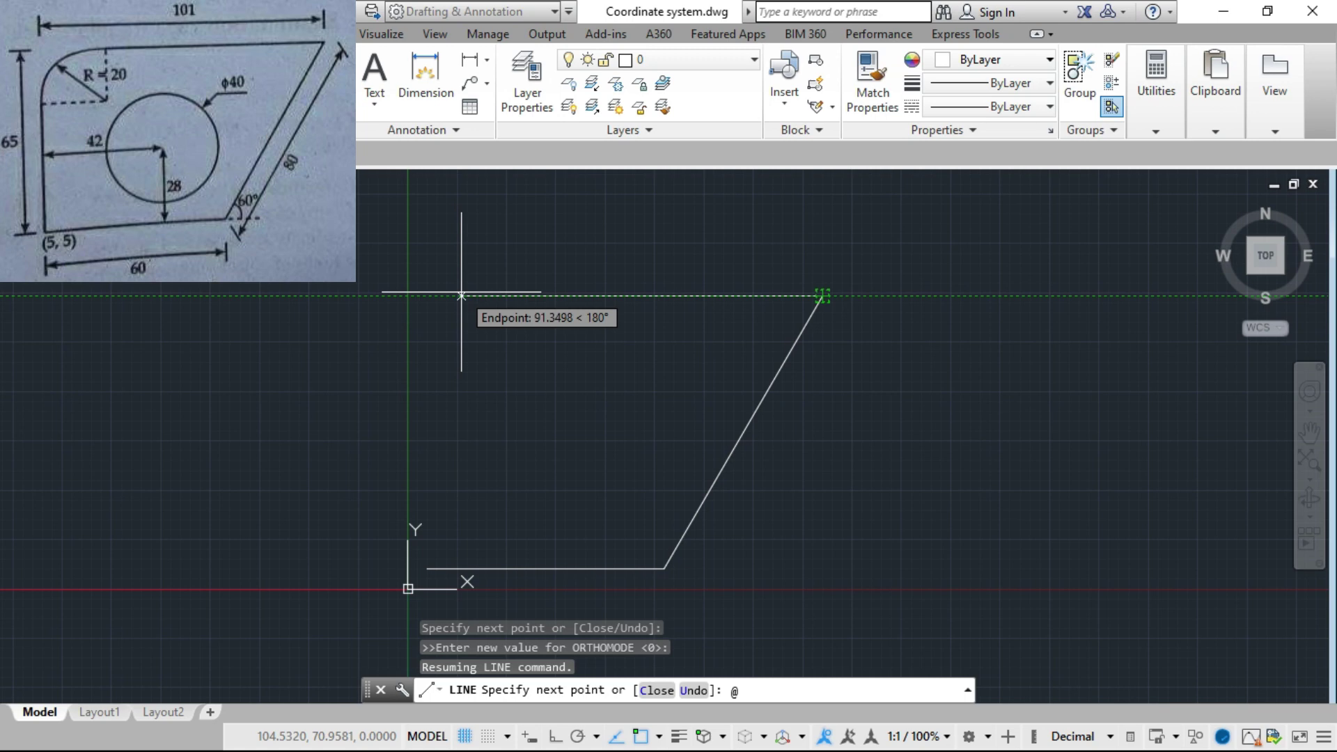
pyautogui.write('-')
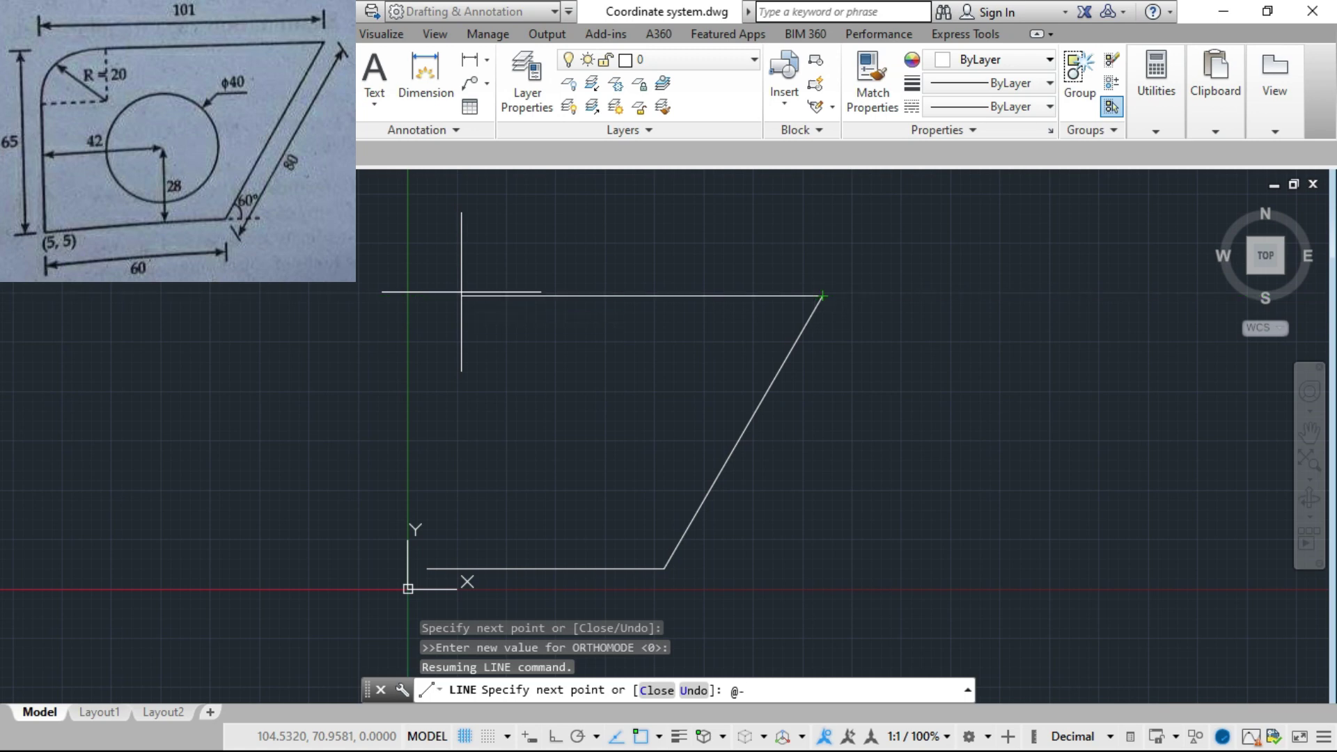
pyautogui.write('101')
pyautogui.press('BackSpace')
pyautogui.press('BackSpace')
pyautogui.press('BackSpace')
pyautogui.press('BackSpace')
pyautogui.write('101')
pyautogui.write(',0')
pyautogui.press('Return')
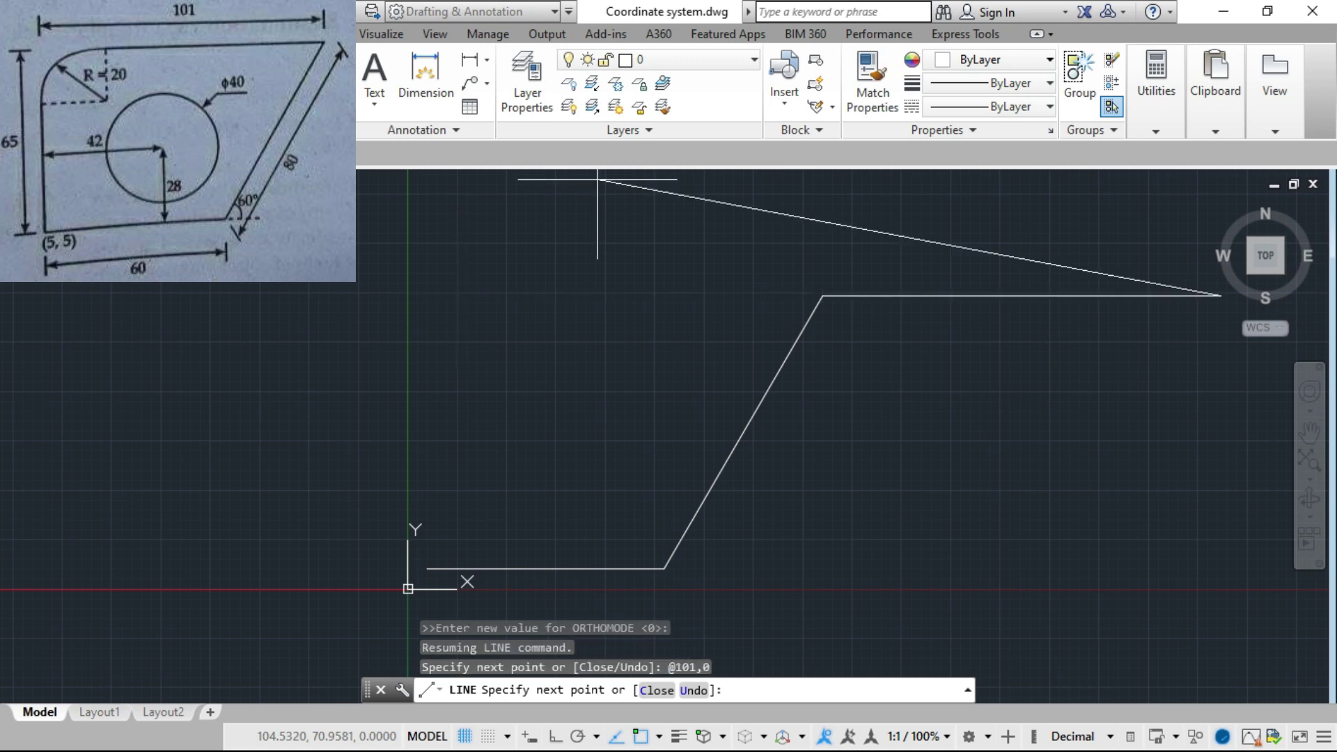
pyautogui.scroll(-2, 360, 360)
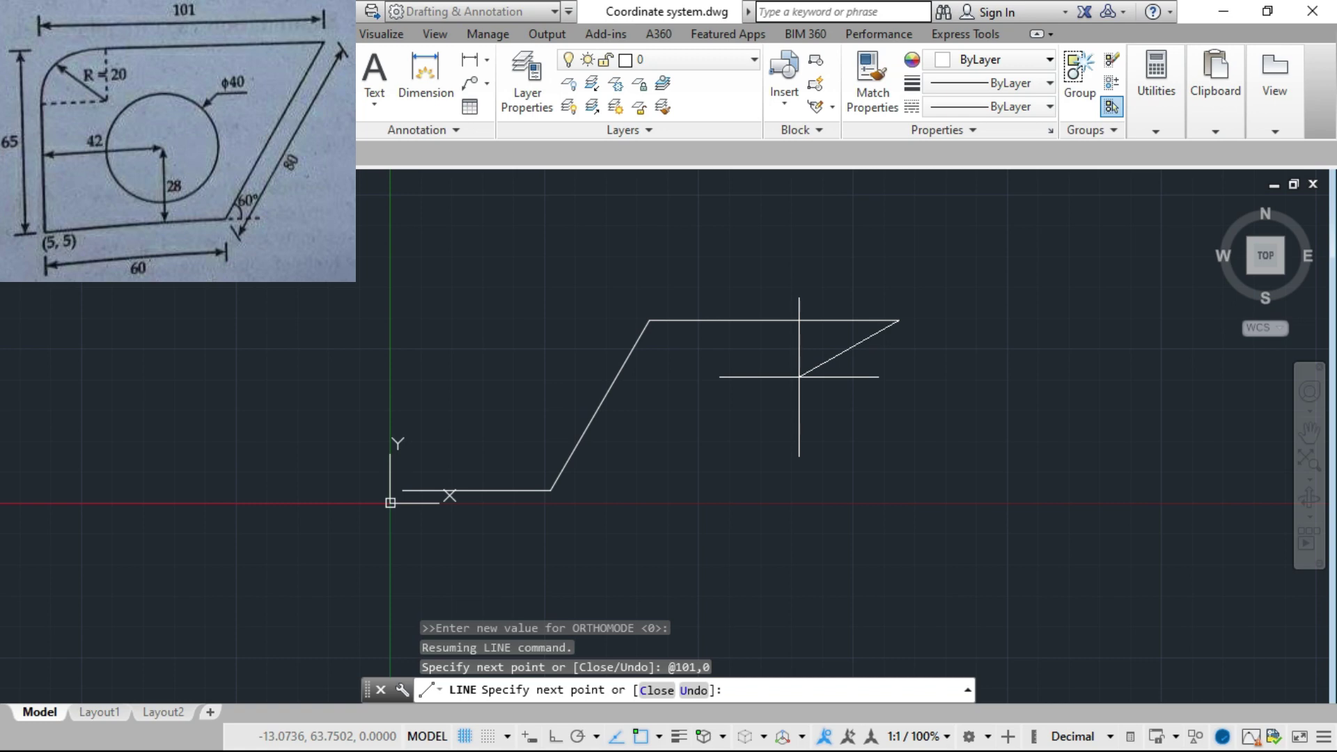
pyautogui.write('u')
pyautogui.press('Return')
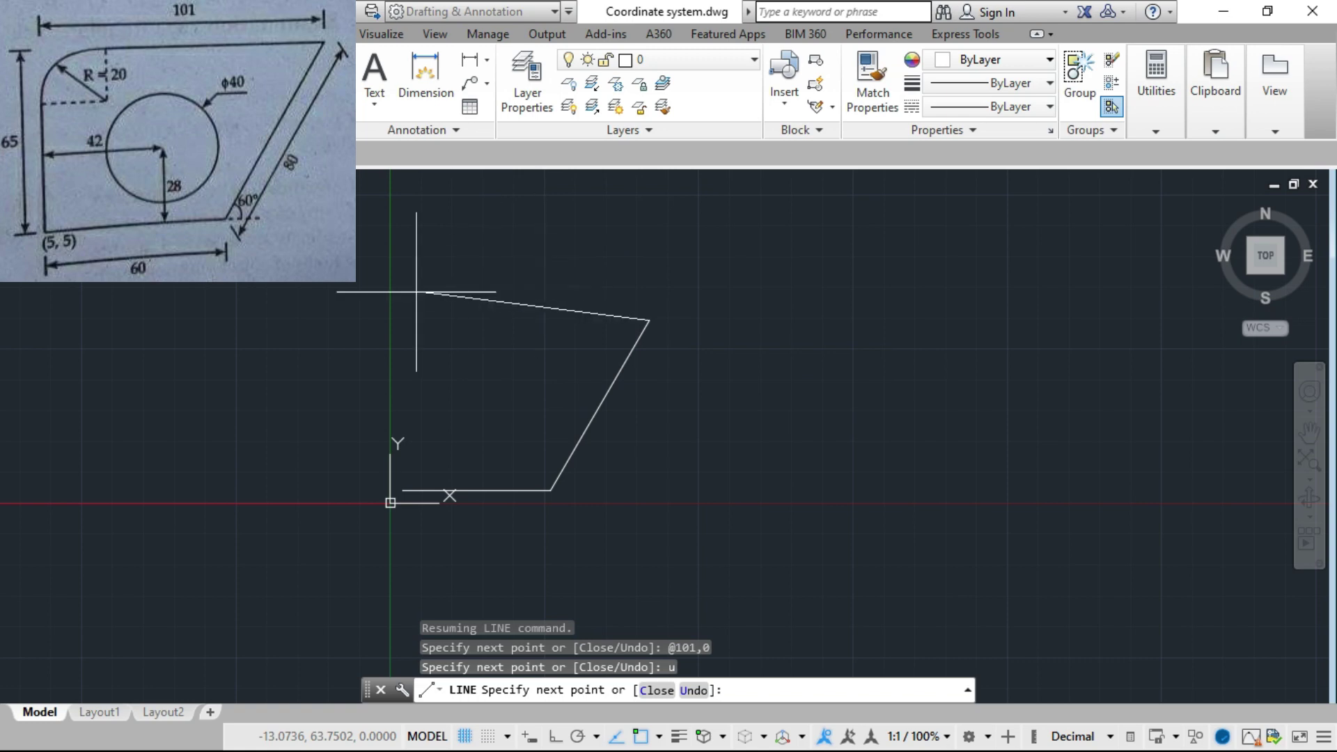
# Draw the top edge leftward with @-101 and close the left edge back at 5,5.
pyautogui.scroll(2, 404, 310)
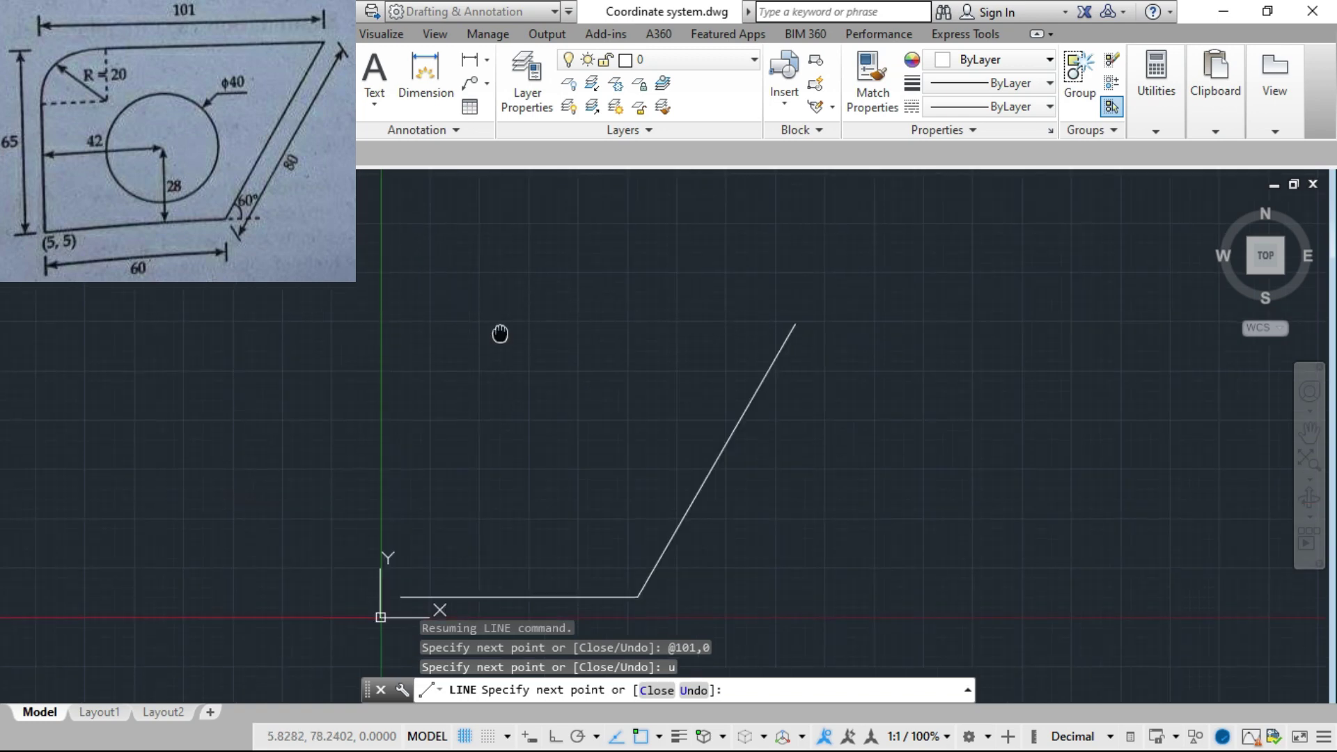
pyautogui.moveTo(501, 335); pyautogui.dragTo(510, 316, button='middle')
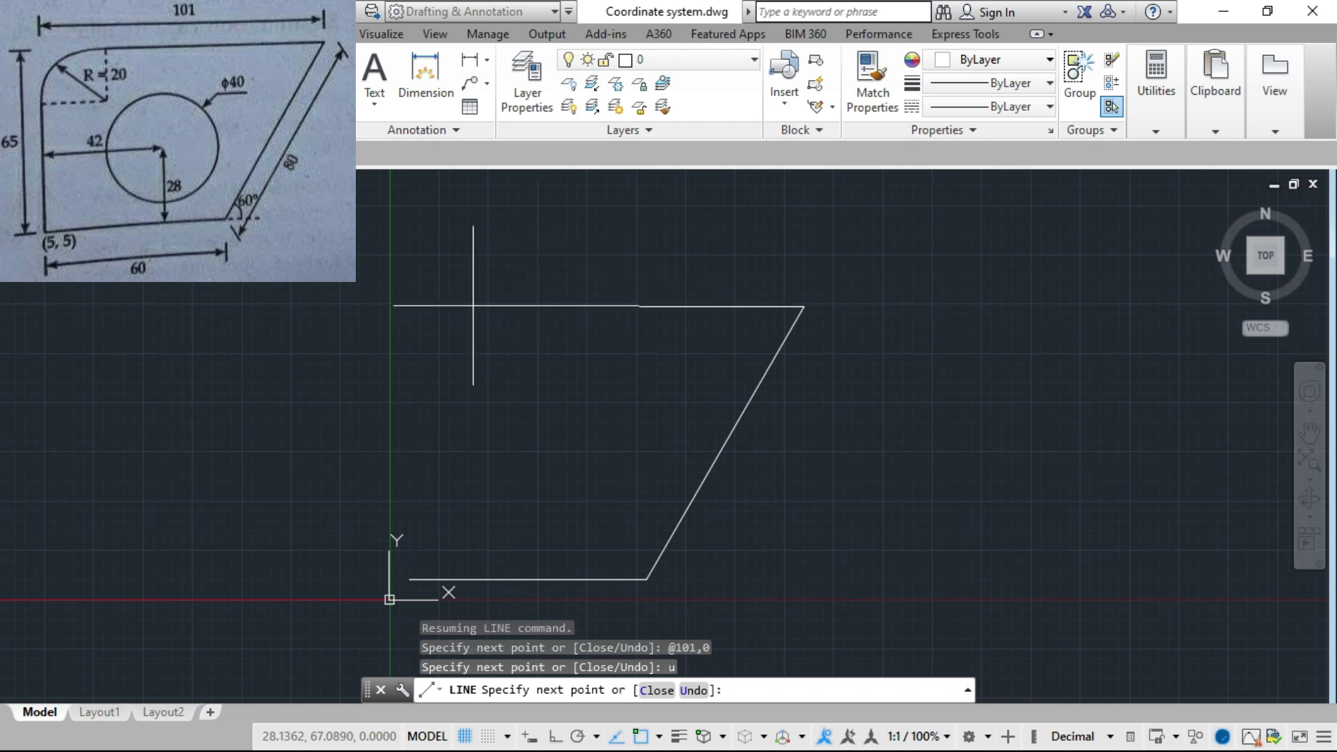
pyautogui.write('@')
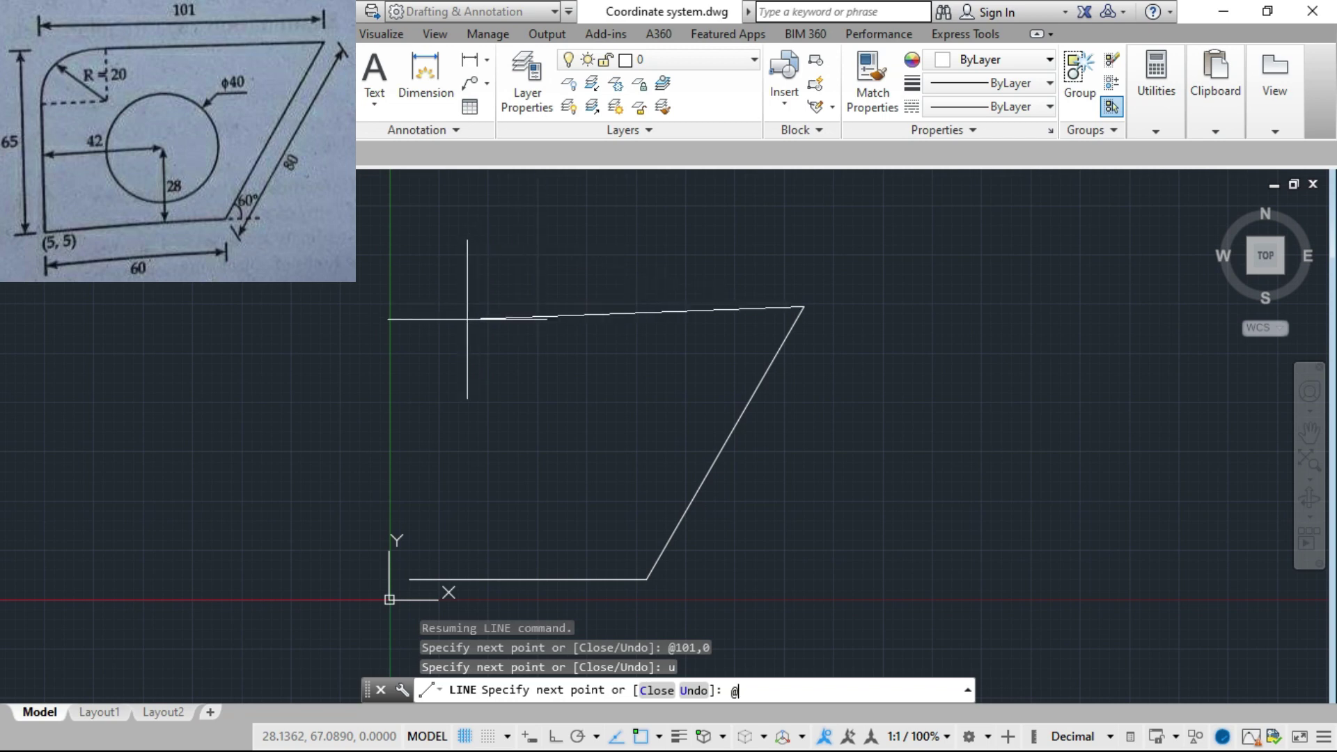
pyautogui.write('-101')
pyautogui.press('Return')
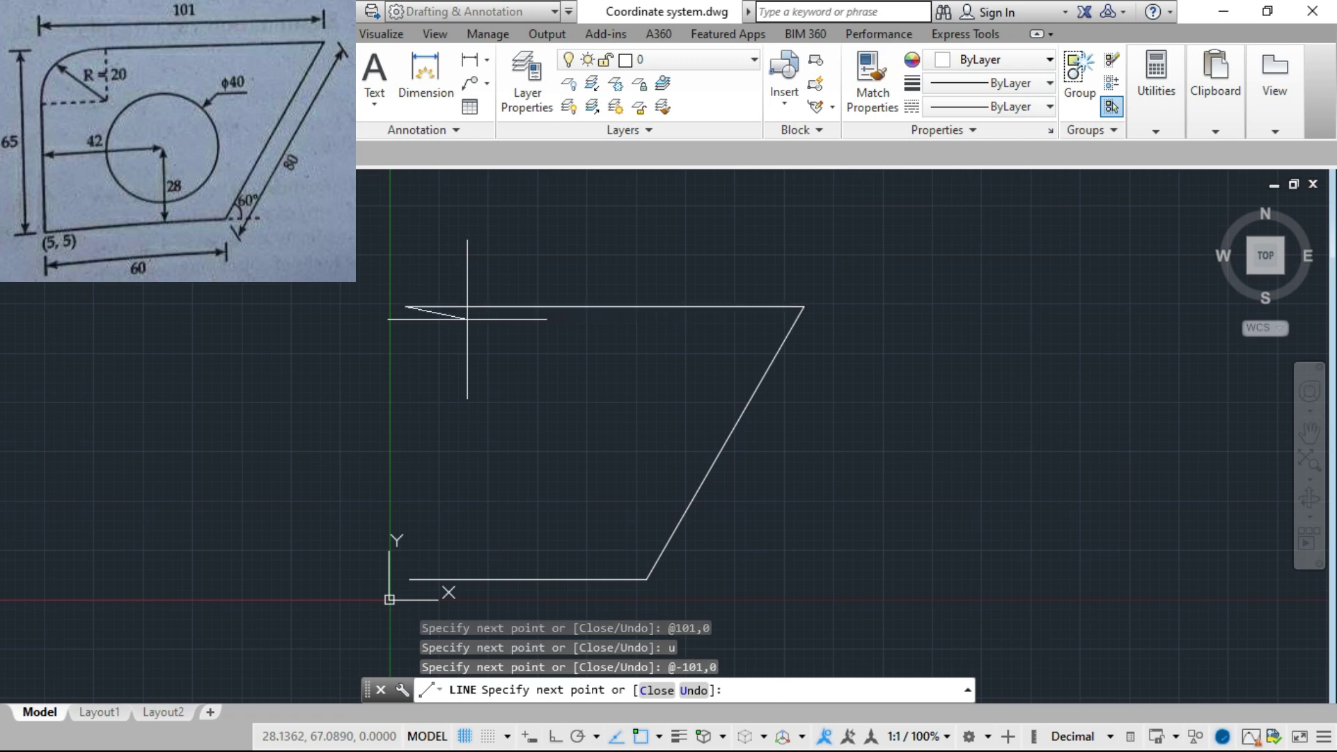
pyautogui.scroll(-4, 358, 371)
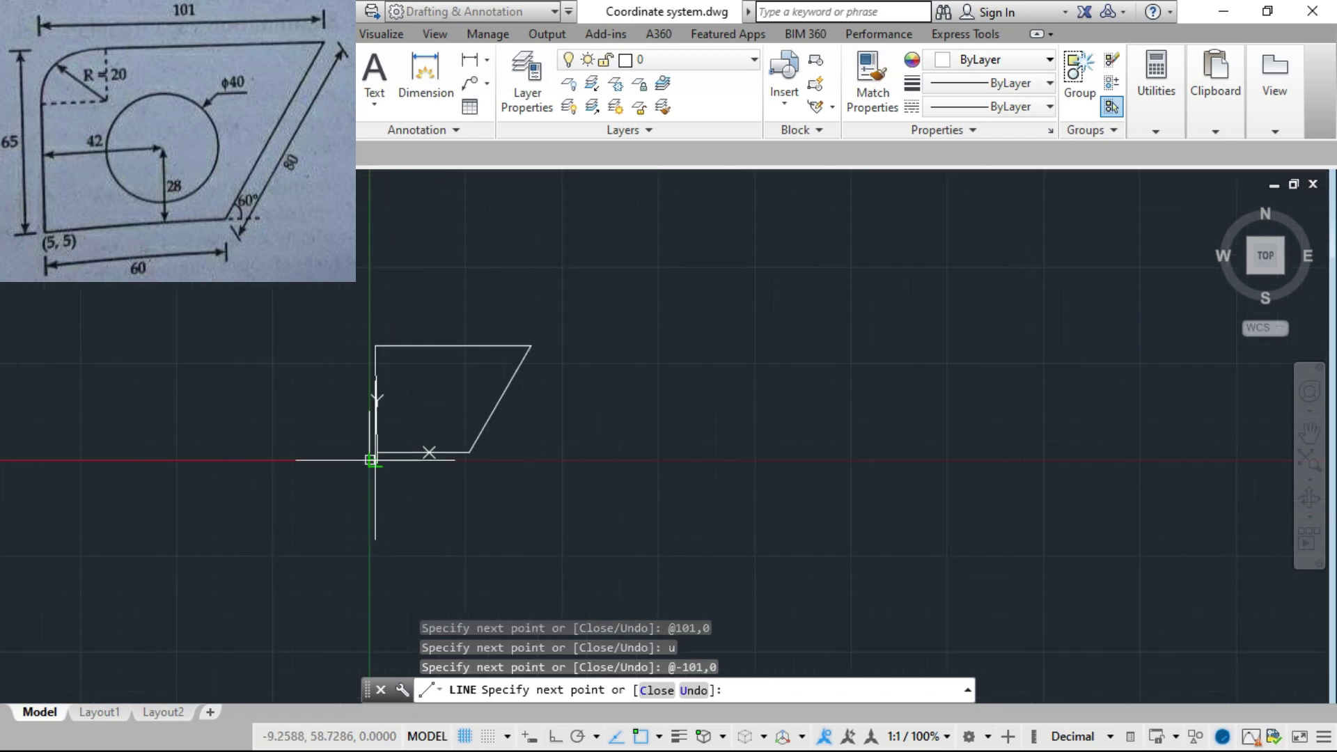
pyautogui.scroll(6, 375, 460)
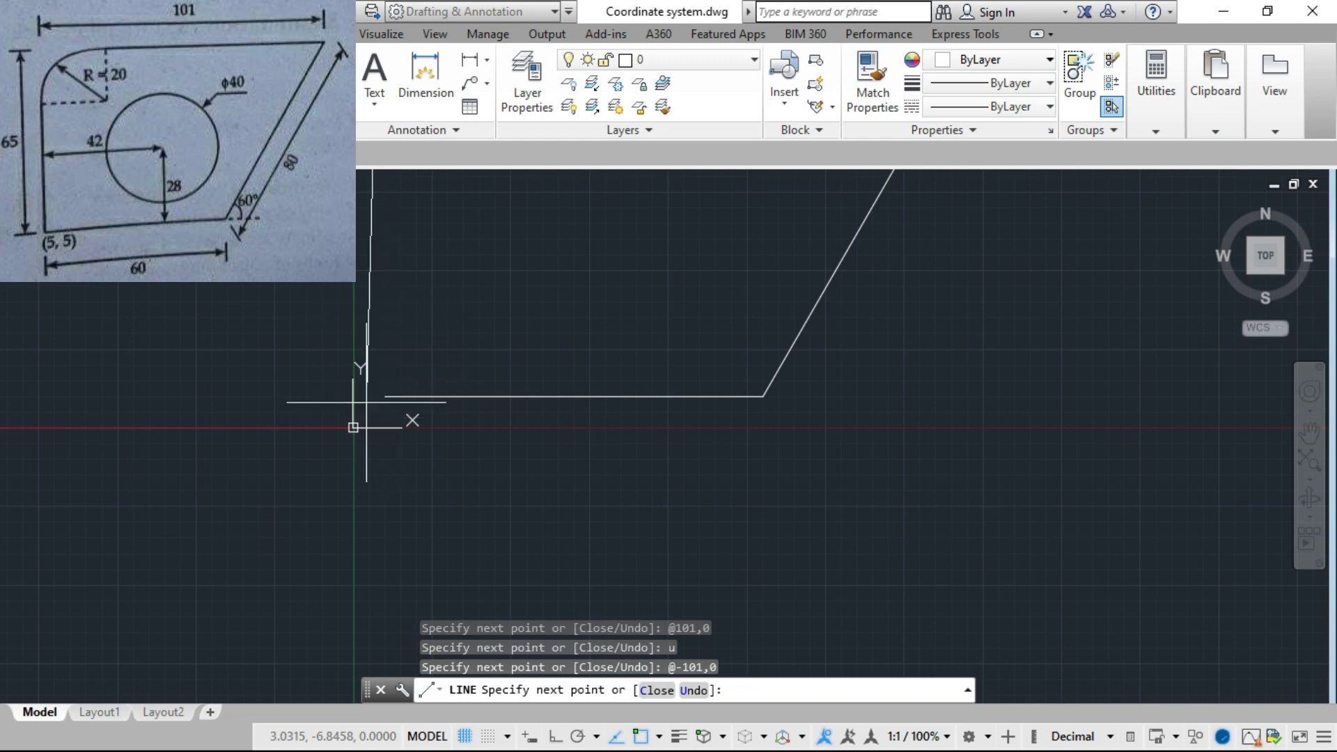
pyautogui.scroll(5, 366, 402)
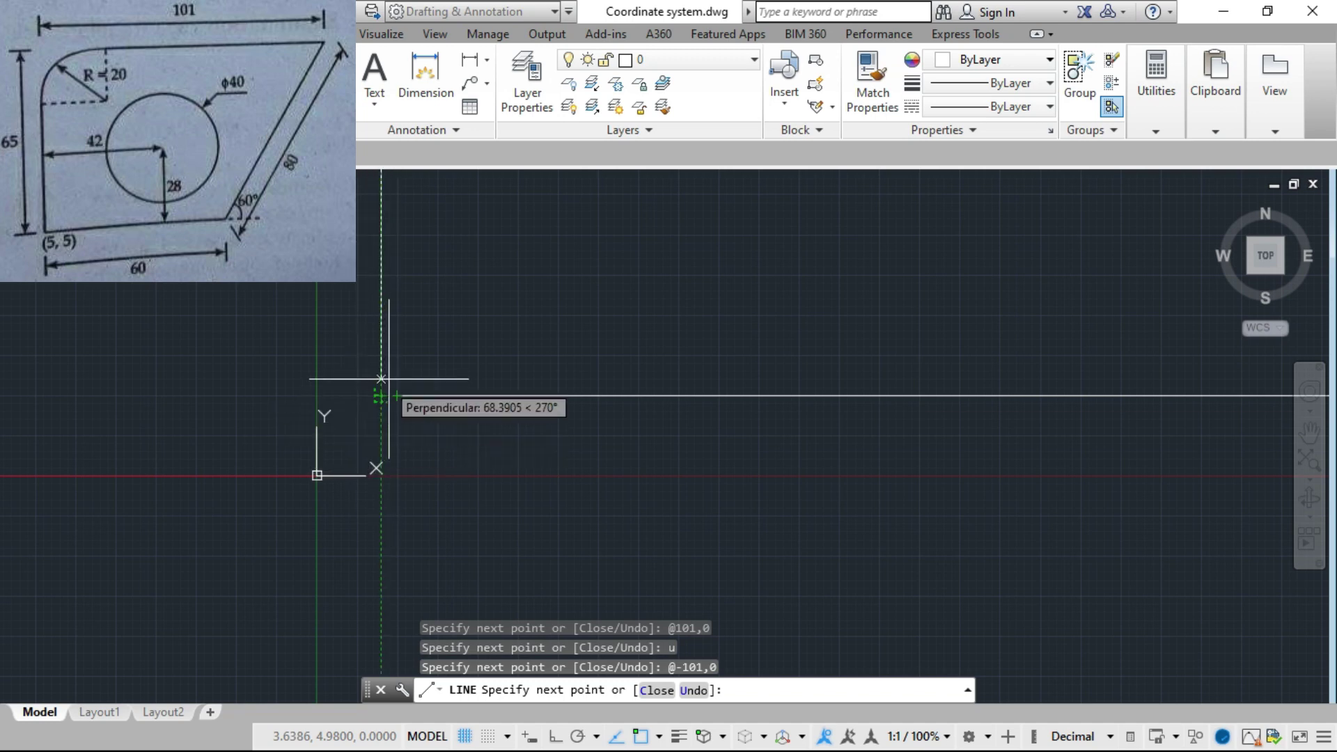
pyautogui.scroll(2, 396, 377)
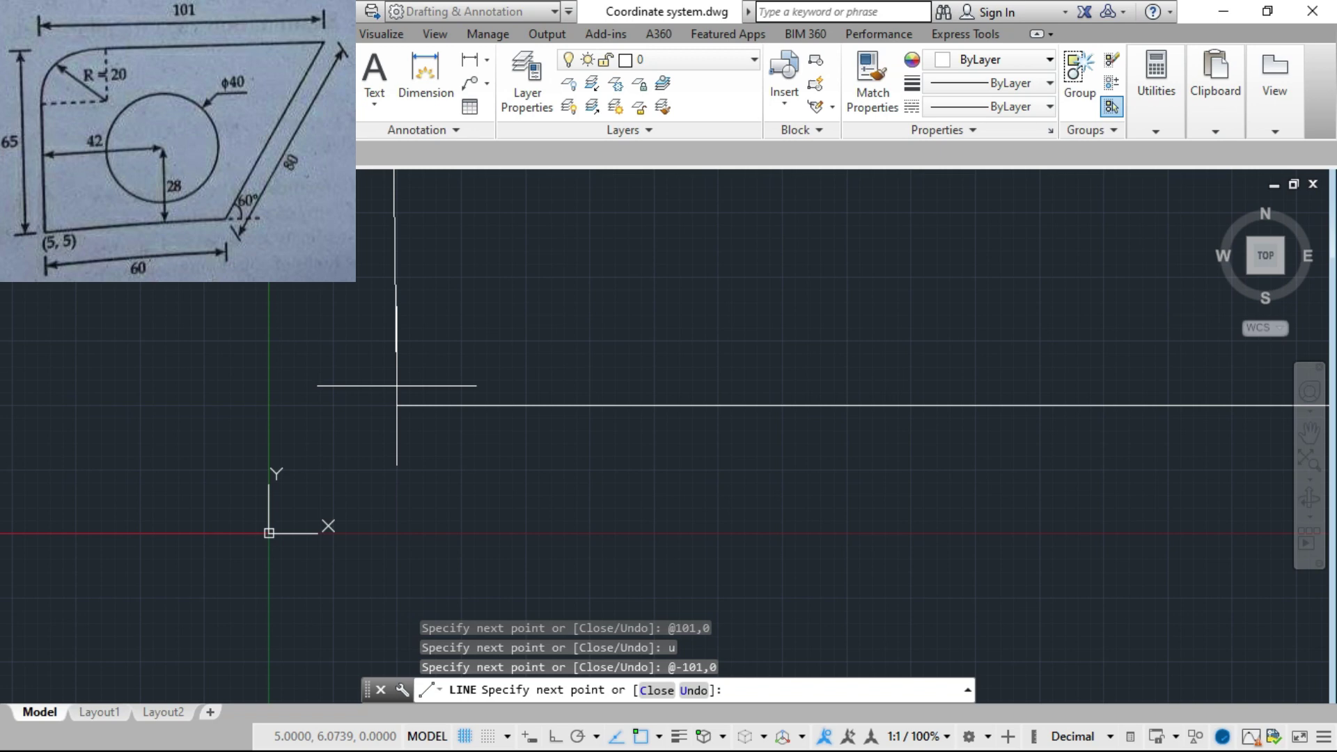
pyautogui.write('5,5')
pyautogui.press('Return')
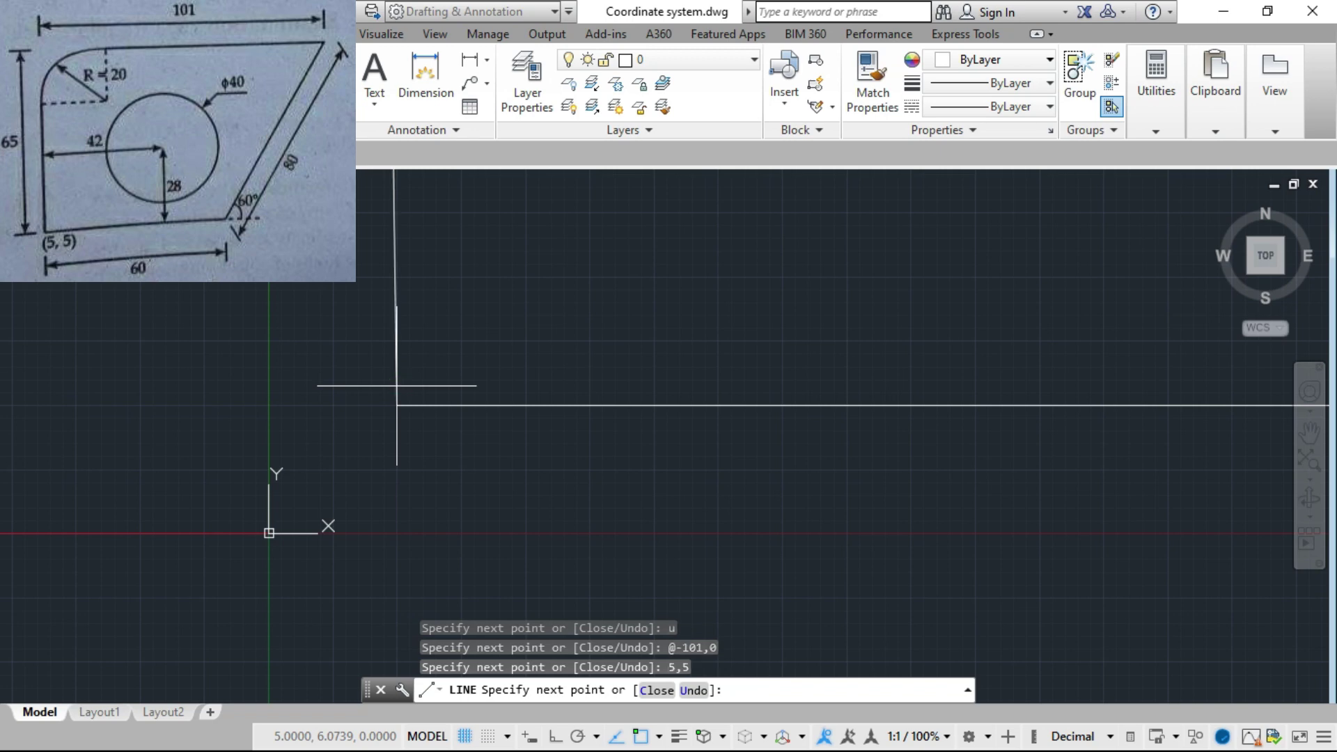
pyautogui.press('Escape')
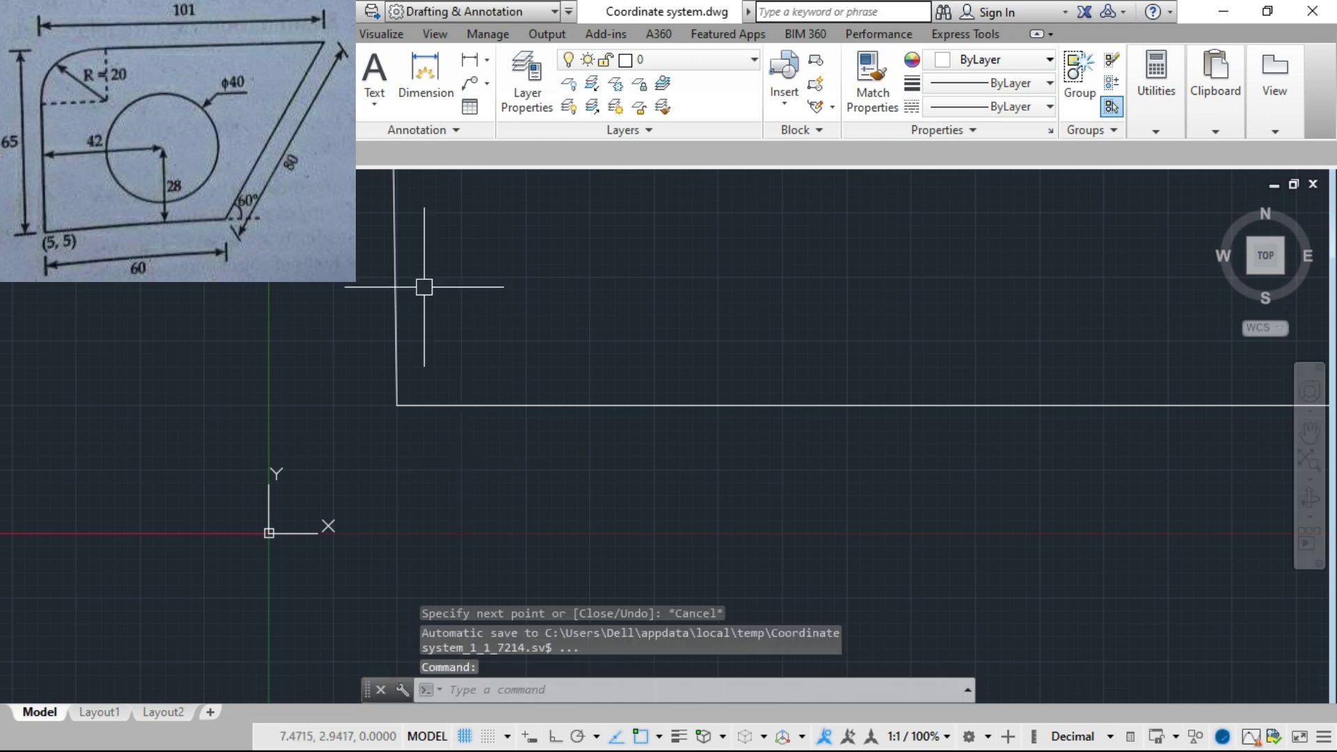
pyautogui.scroll(-2, 277, 384)
pyautogui.scroll(-2, 319, 397)
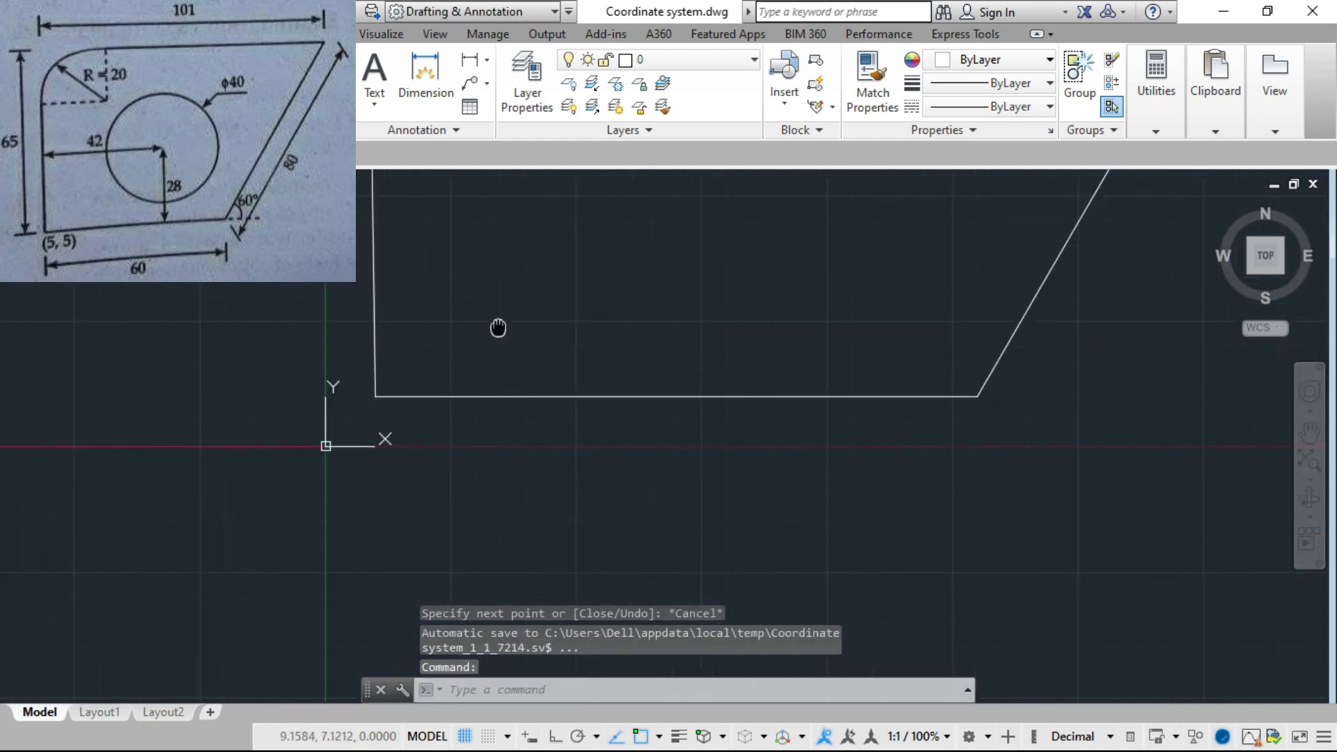
pyautogui.moveTo(499, 325); pyautogui.dragTo(466, 469, button='middle')
pyautogui.scroll(-2, 466, 469)
pyautogui.scroll(-2, 445, 443)
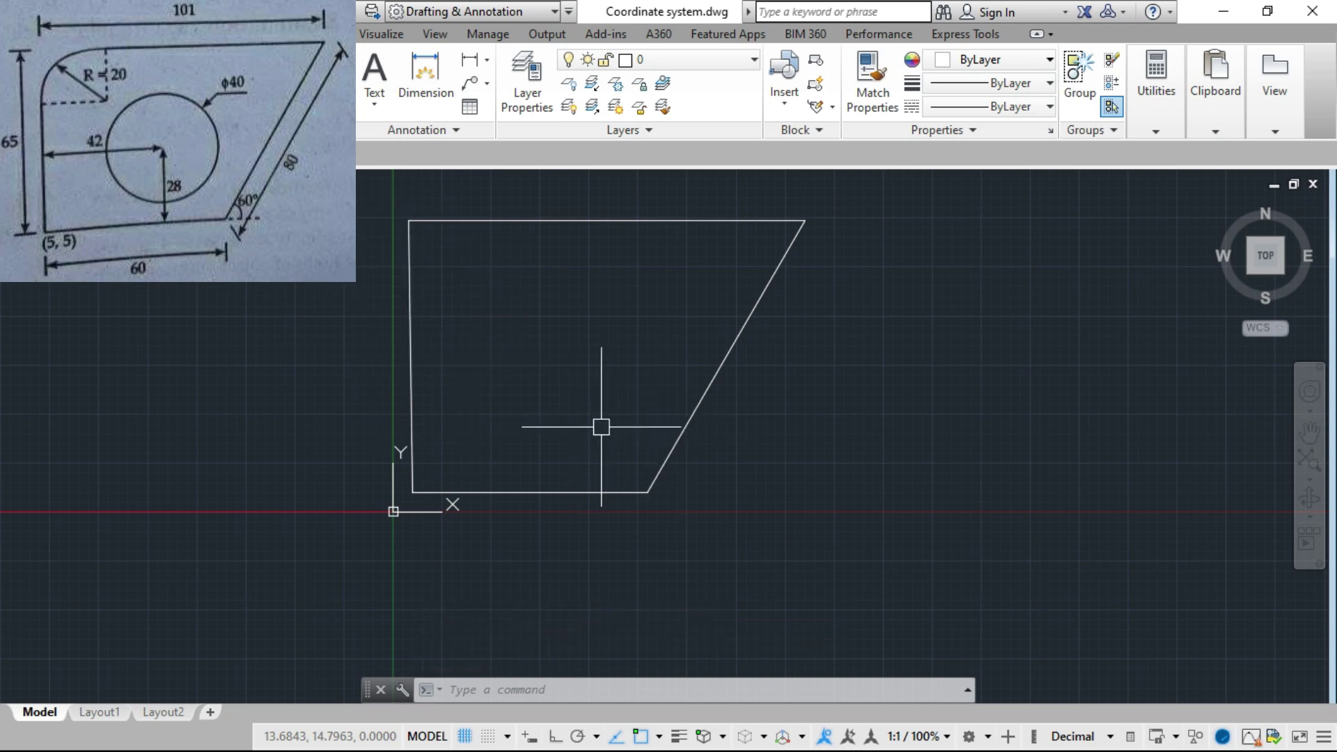
pyautogui.press('Escape')
pyautogui.press('Escape')
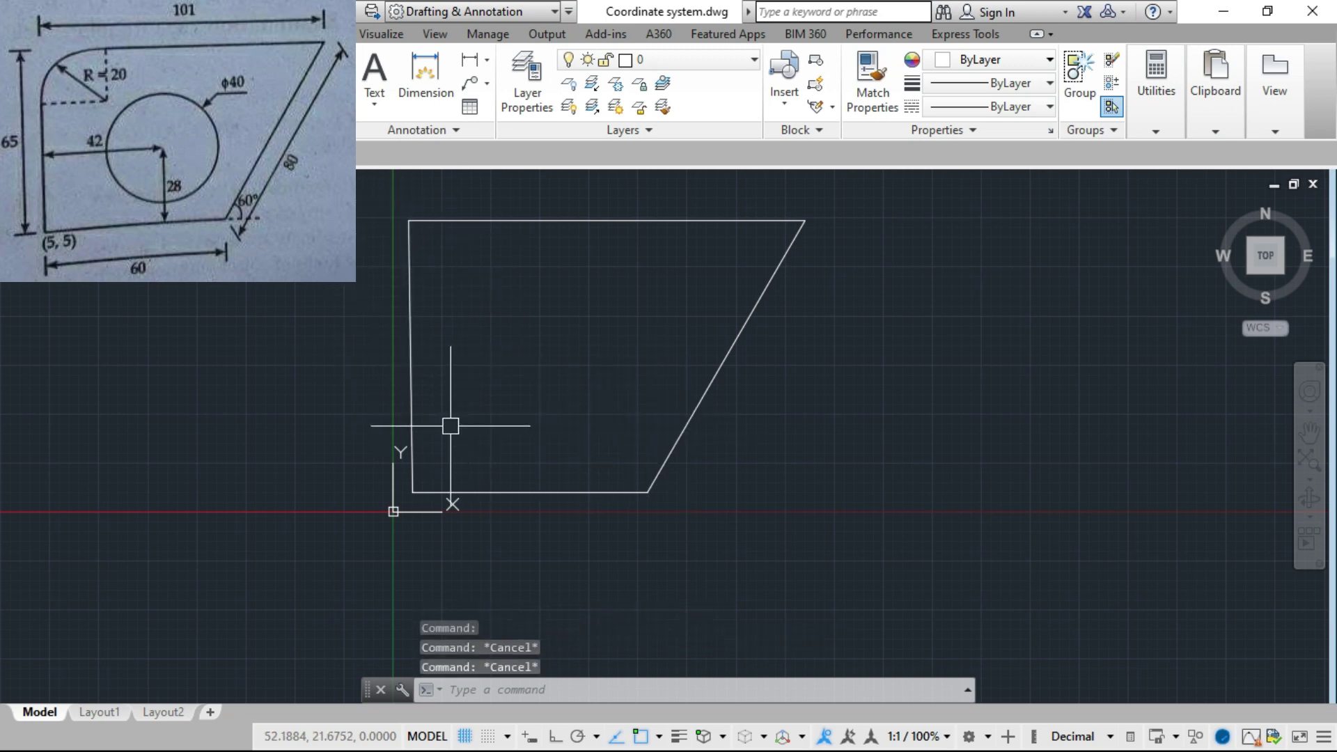
pyautogui.scroll(2, 739, 452)
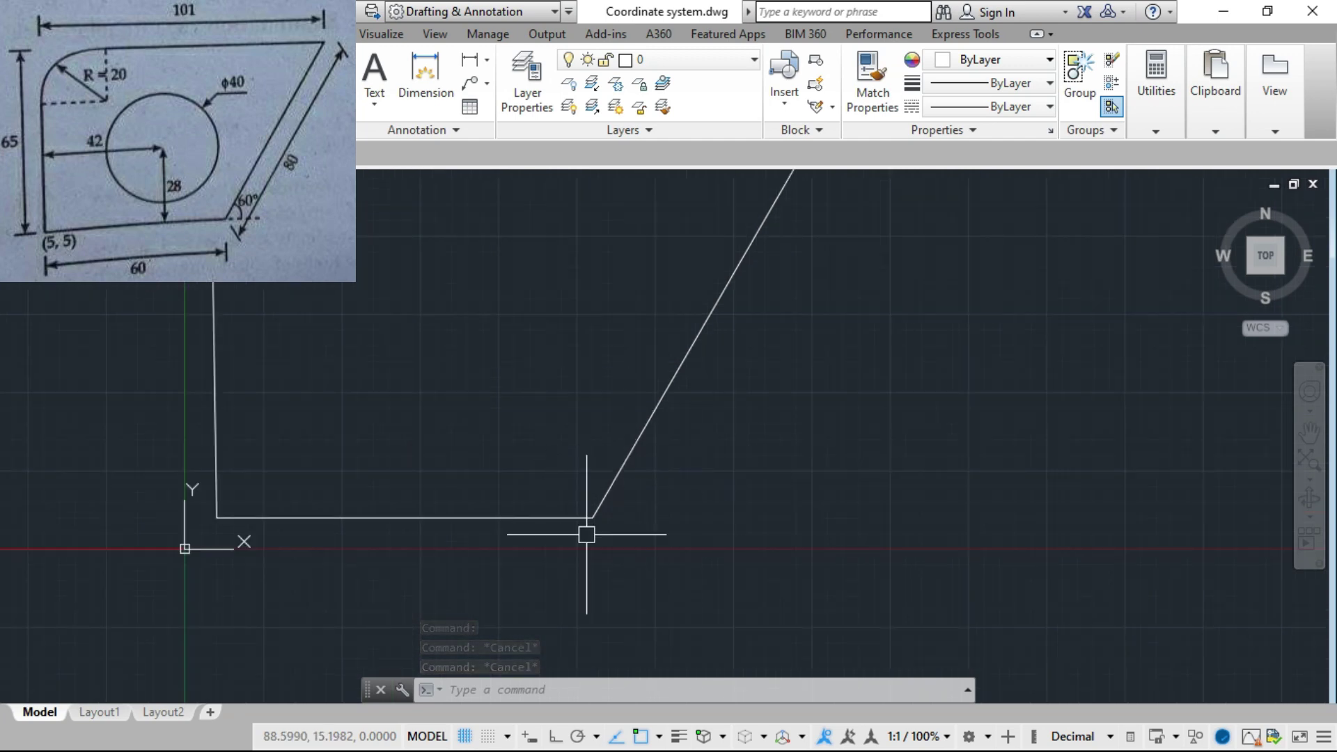
pyautogui.click(487, 60)
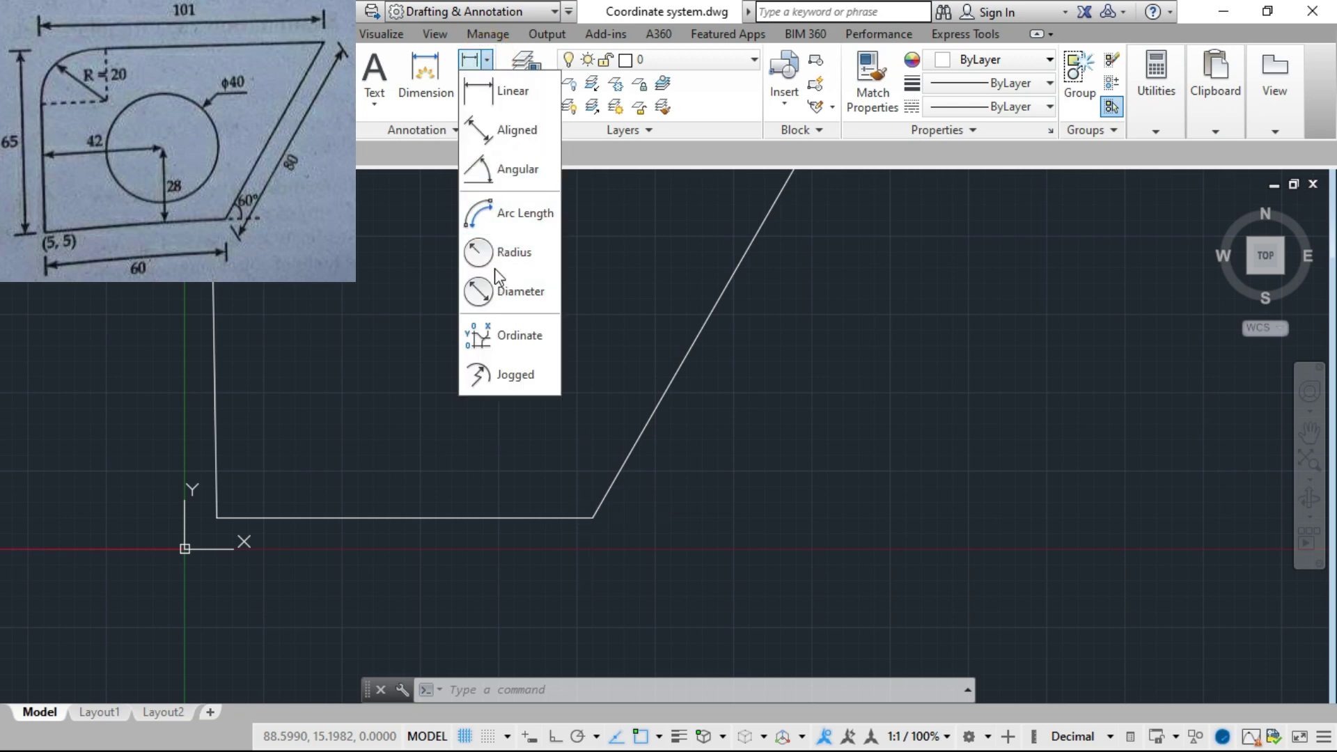
pyautogui.click(512, 169)
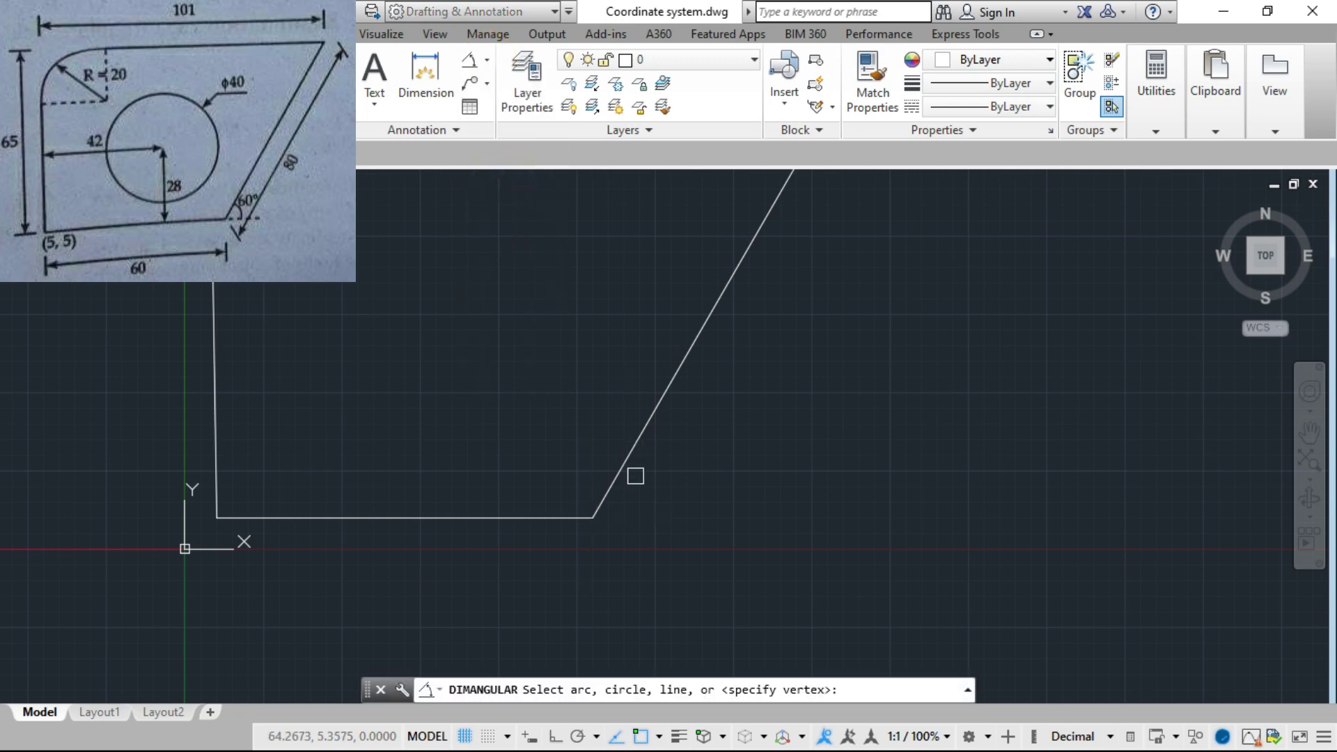
pyautogui.scroll(1, 635, 476)
pyautogui.click(591, 459)
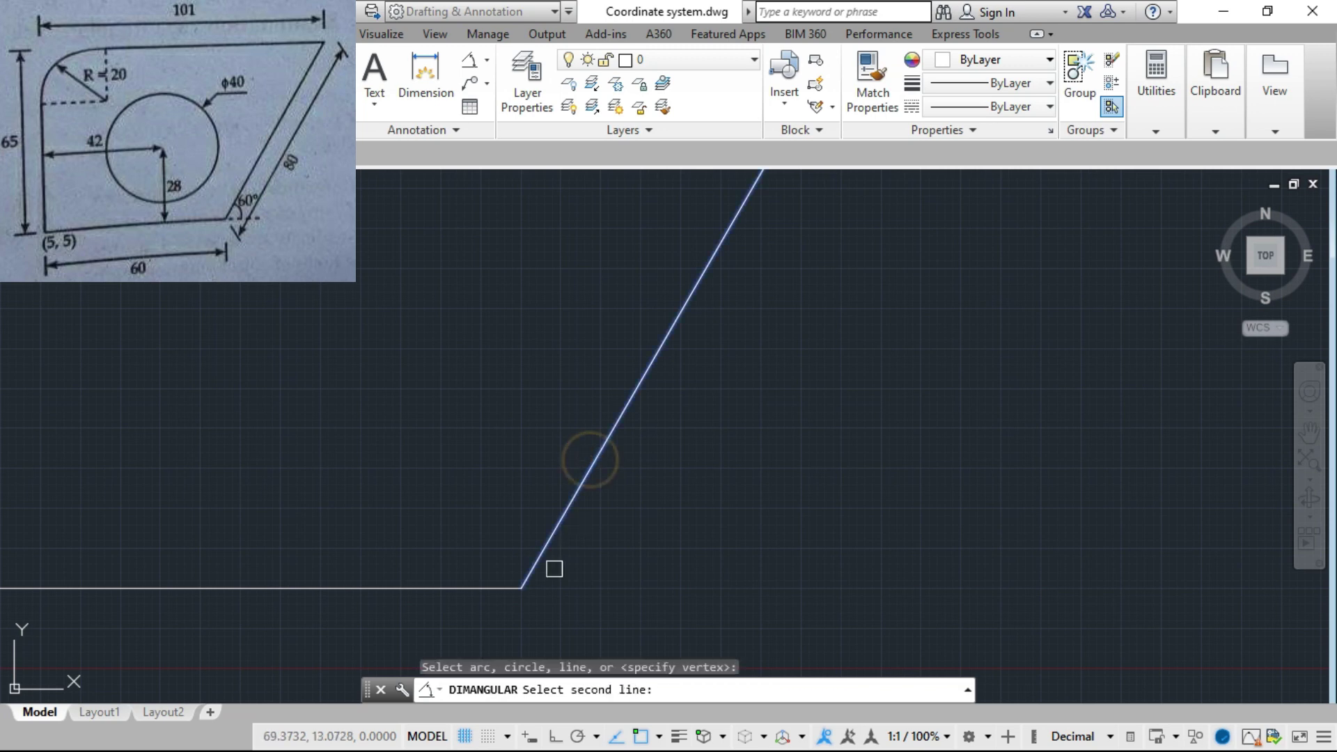
pyautogui.click(457, 589)
pyautogui.click(654, 517)
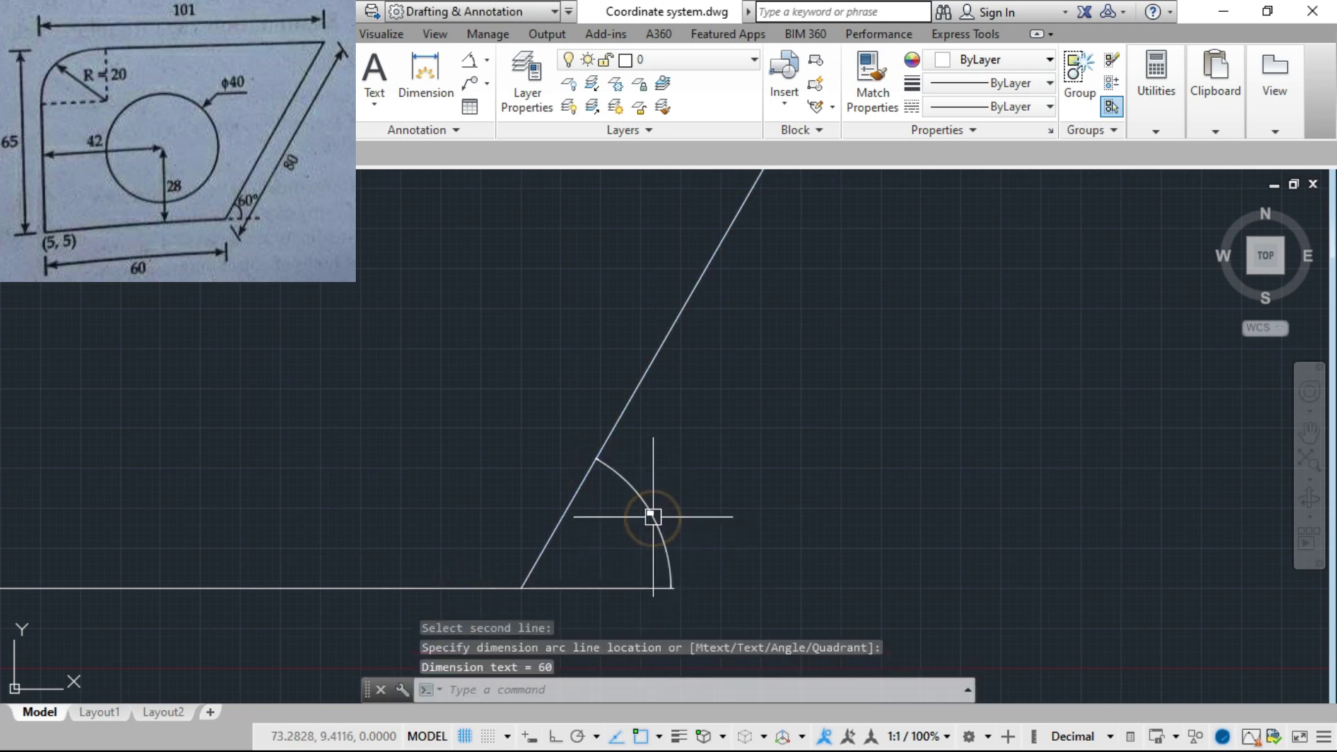
pyautogui.scroll(2, 653, 517)
pyautogui.scroll(2, 641, 523)
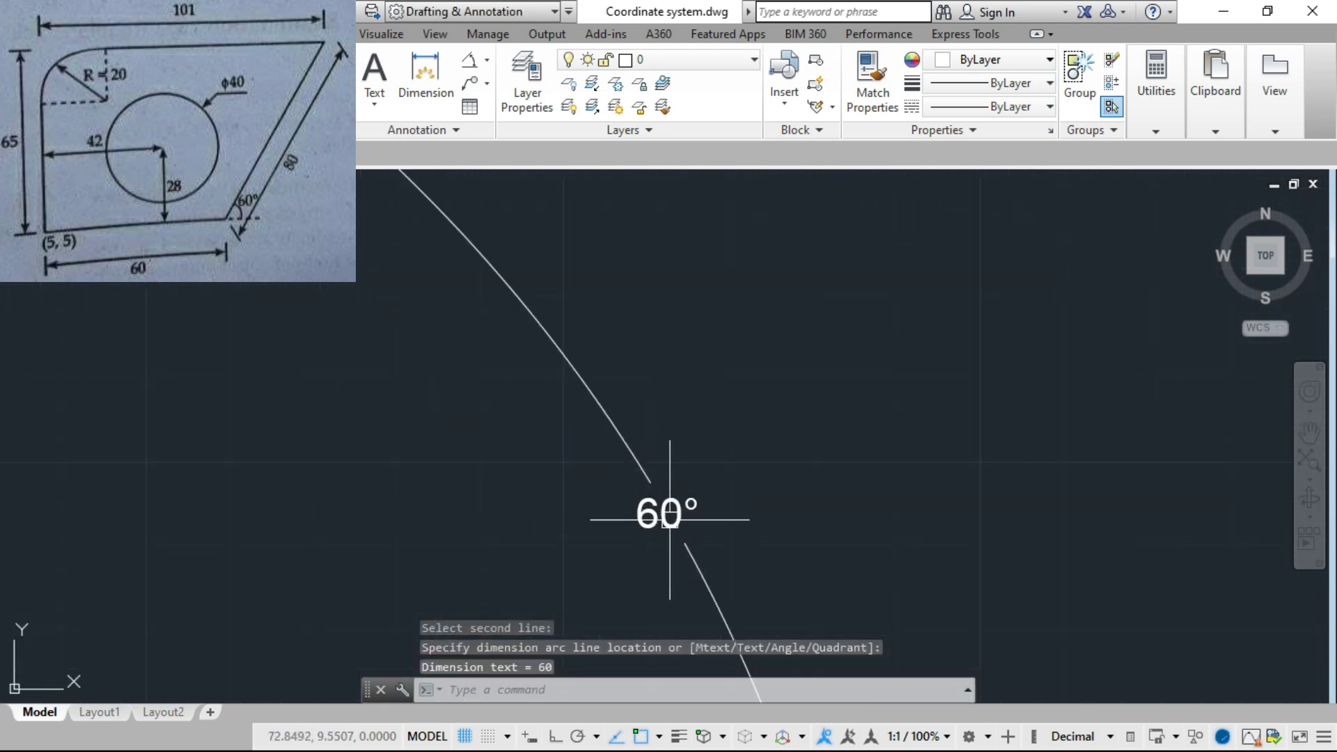
pyautogui.scroll(-2, 670, 519)
pyautogui.scroll(-2, 668, 513)
pyautogui.moveTo(675, 552)
pyautogui.mouseDown(button='middle')
pyautogui.moveTo(608, 552)
pyautogui.moveTo(626, 471)
pyautogui.mouseUp(button='middle')
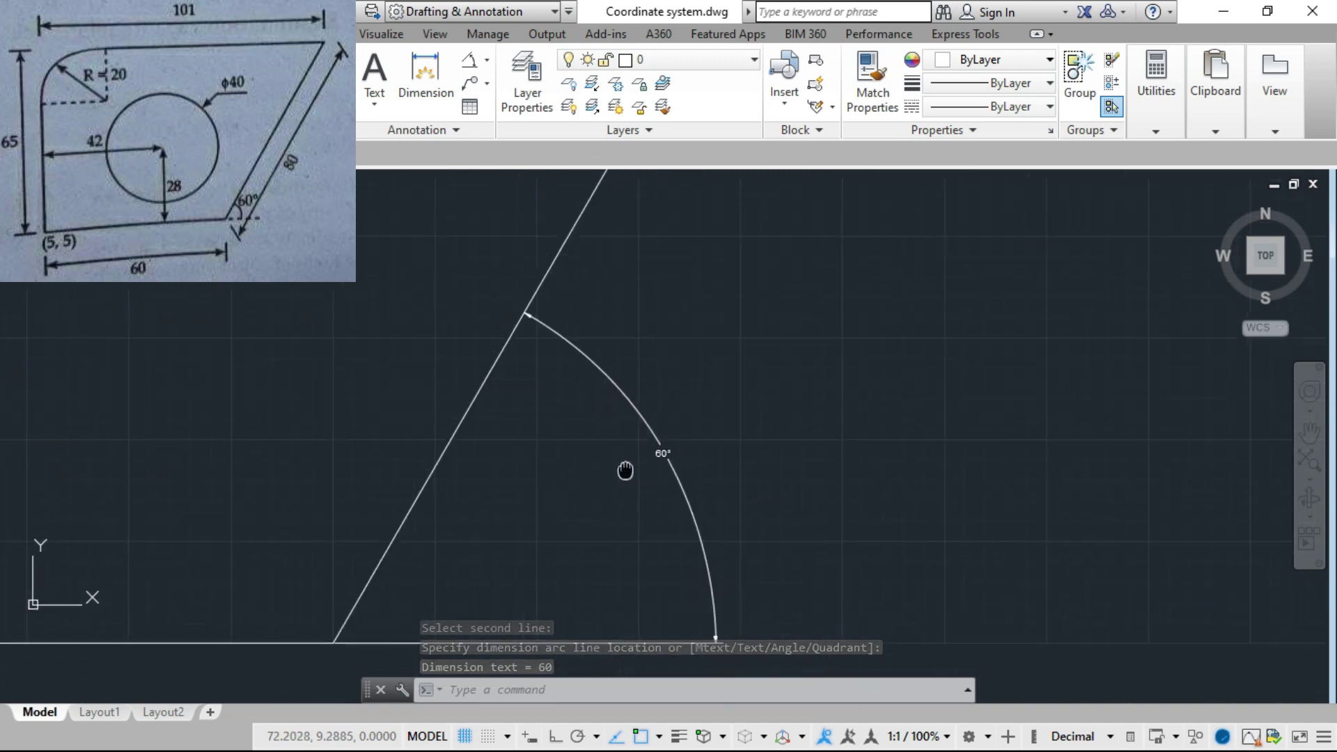
pyautogui.click(641, 428)
pyautogui.press('Delete')
pyautogui.scroll(-5, 812, 358)
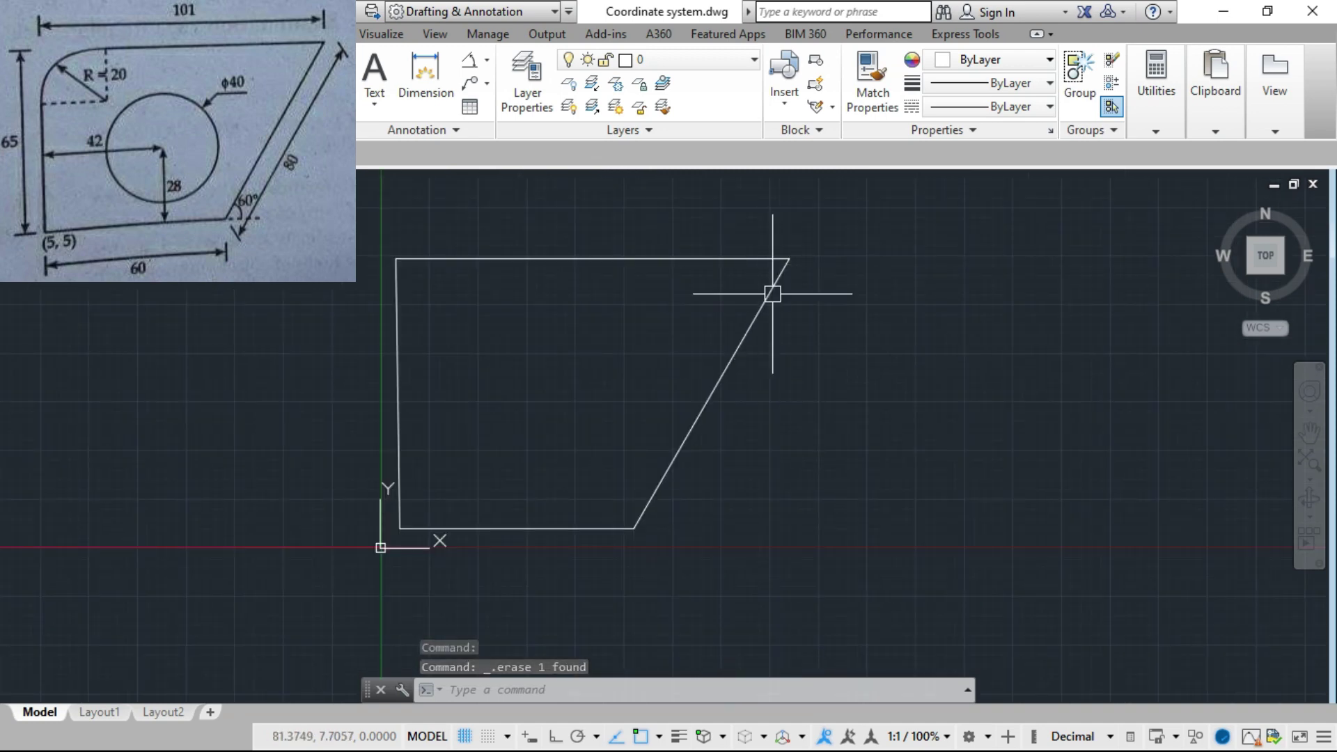
# Place an 80-unit aligned dimension on the slanted edge, then delete it.
pyautogui.click(487, 60)
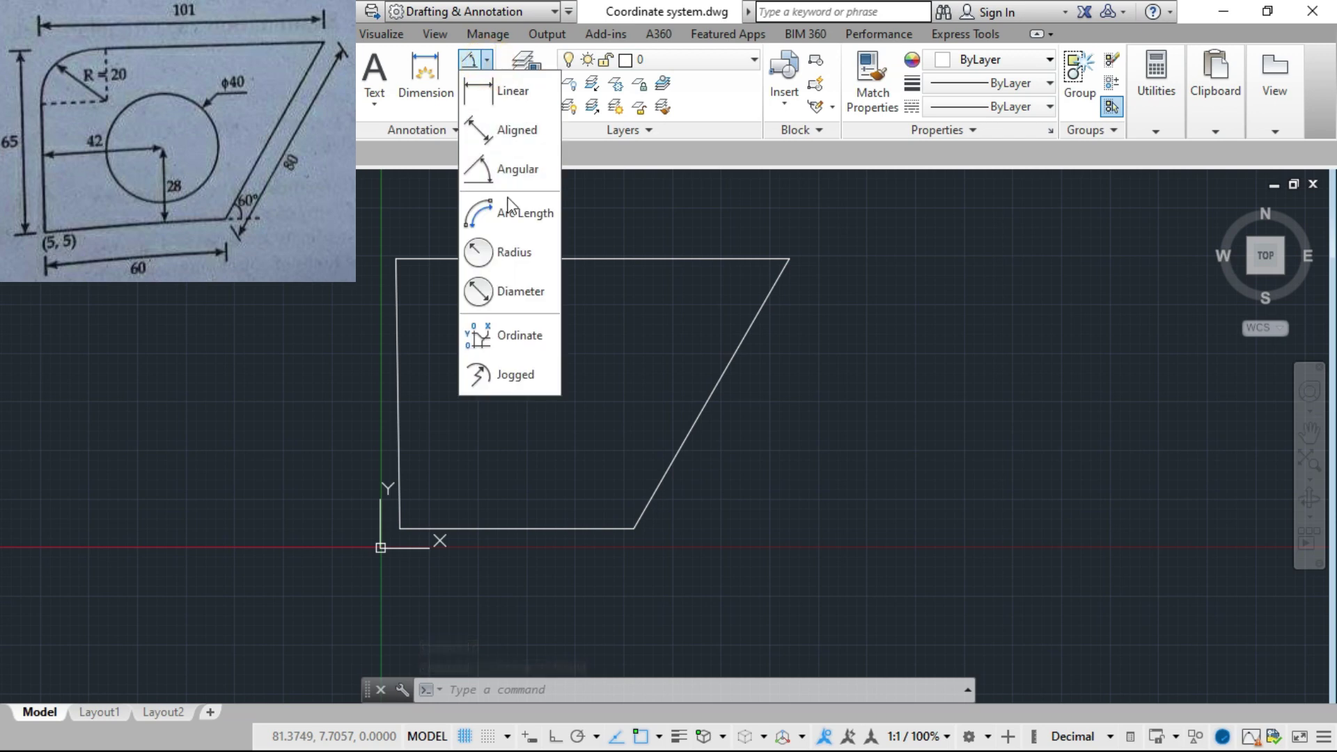
pyautogui.click(517, 130)
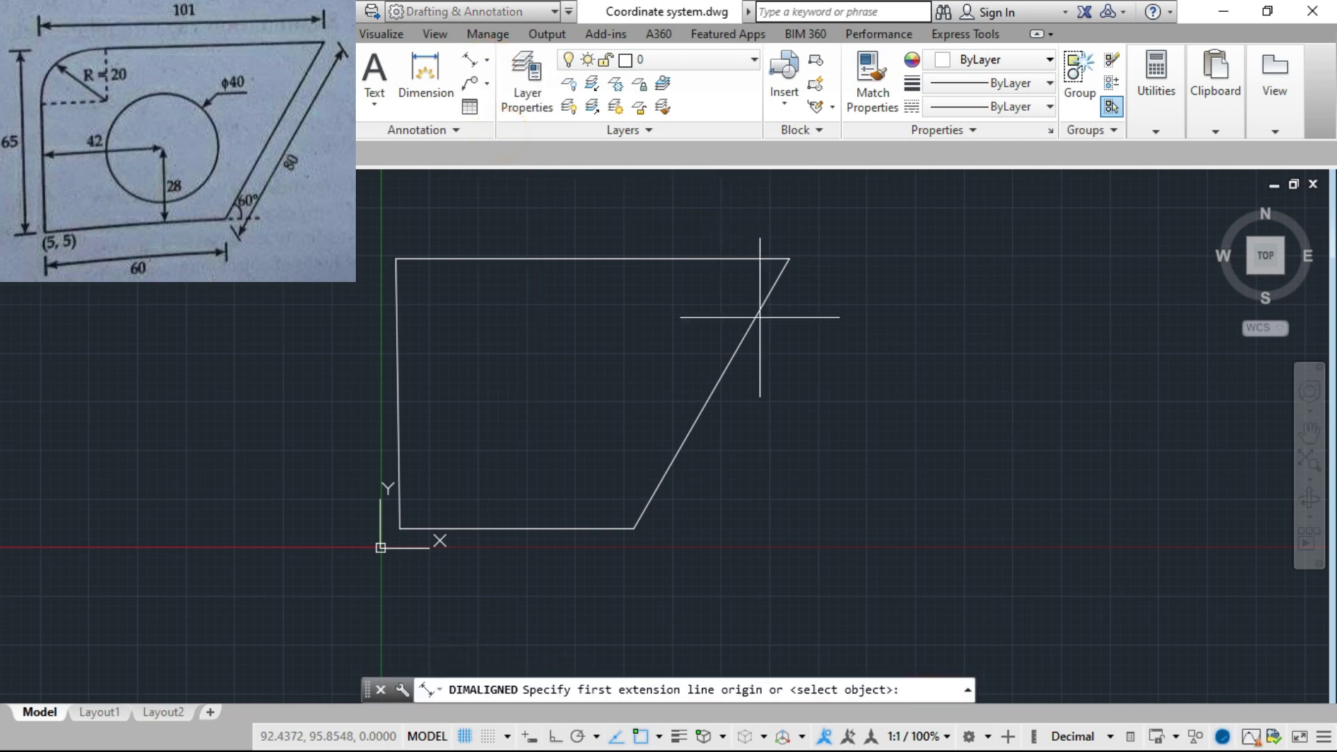
pyautogui.click(720, 381)
pyautogui.scroll(5, 733, 413)
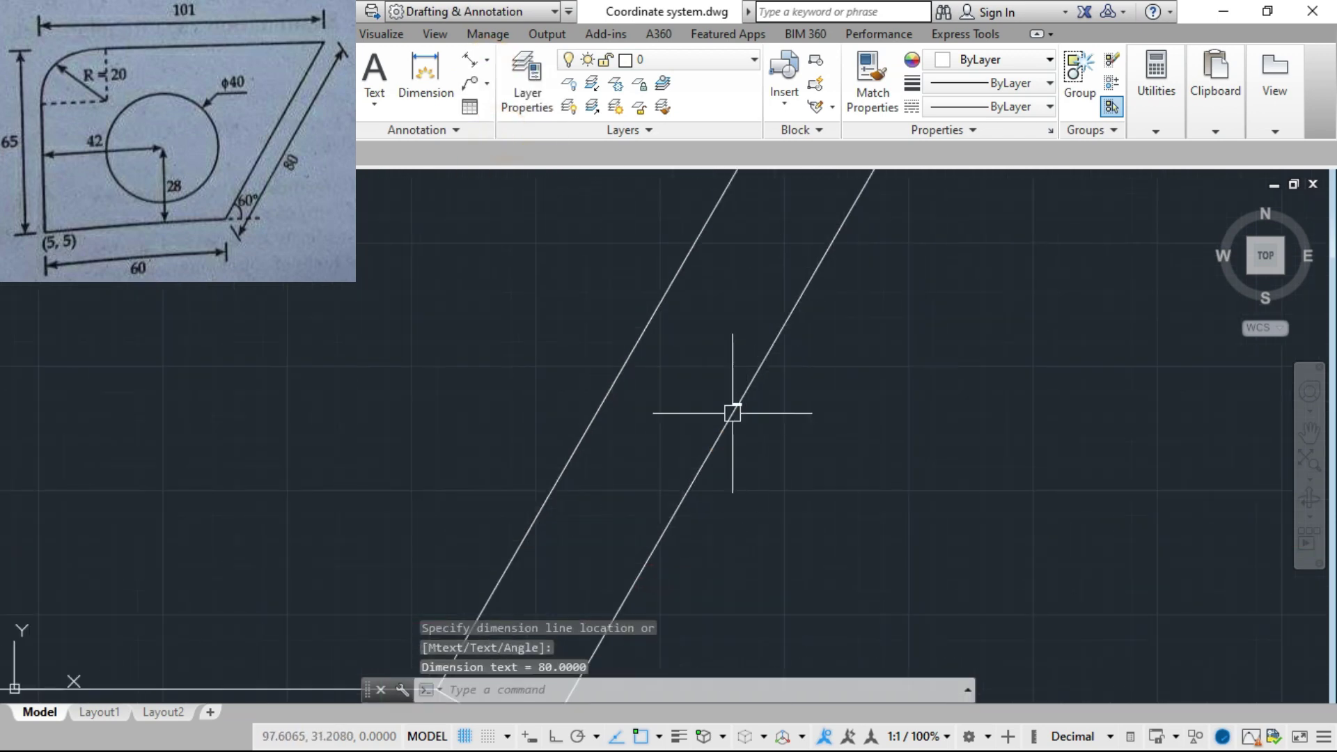
pyautogui.scroll(-3, 733, 414)
pyautogui.scroll(3, 763, 398)
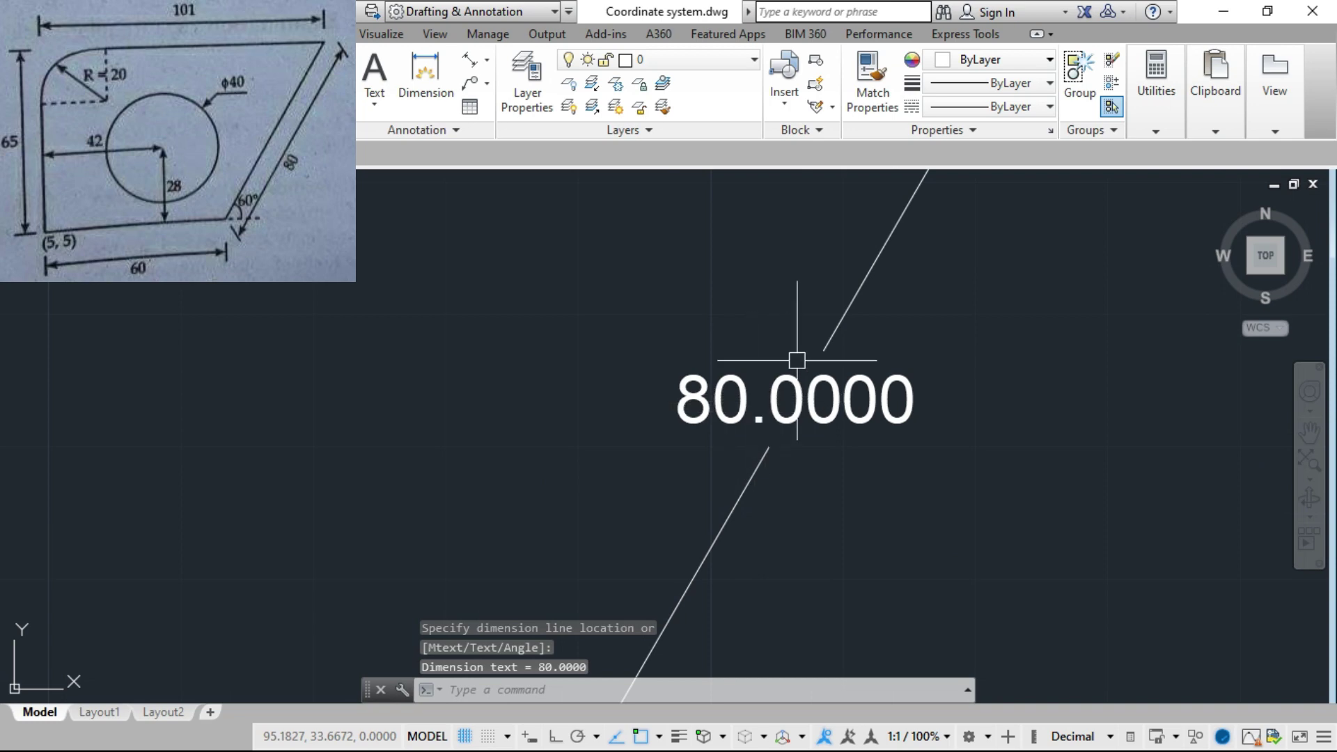
pyautogui.scroll(-3, 740, 412)
pyautogui.scroll(-2, 766, 390)
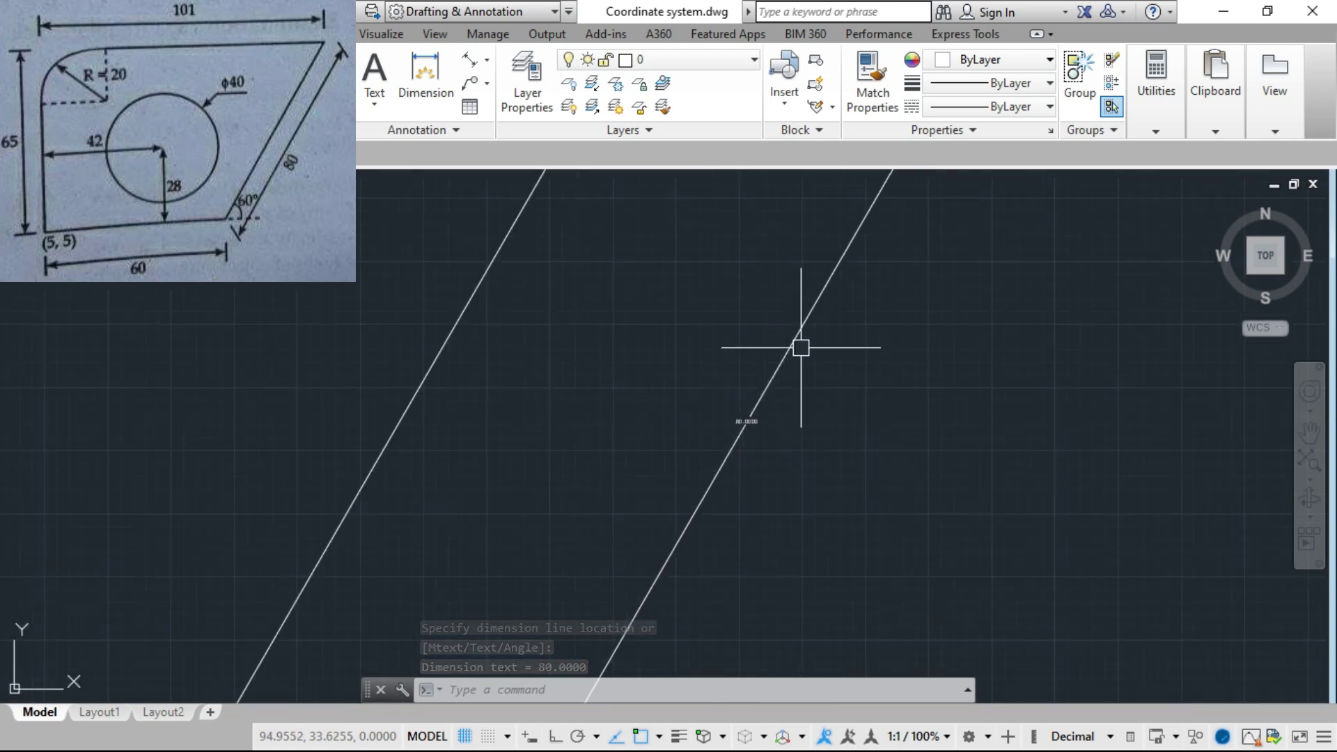
pyautogui.scroll(-1, 776, 364)
pyautogui.scroll(-2, 776, 373)
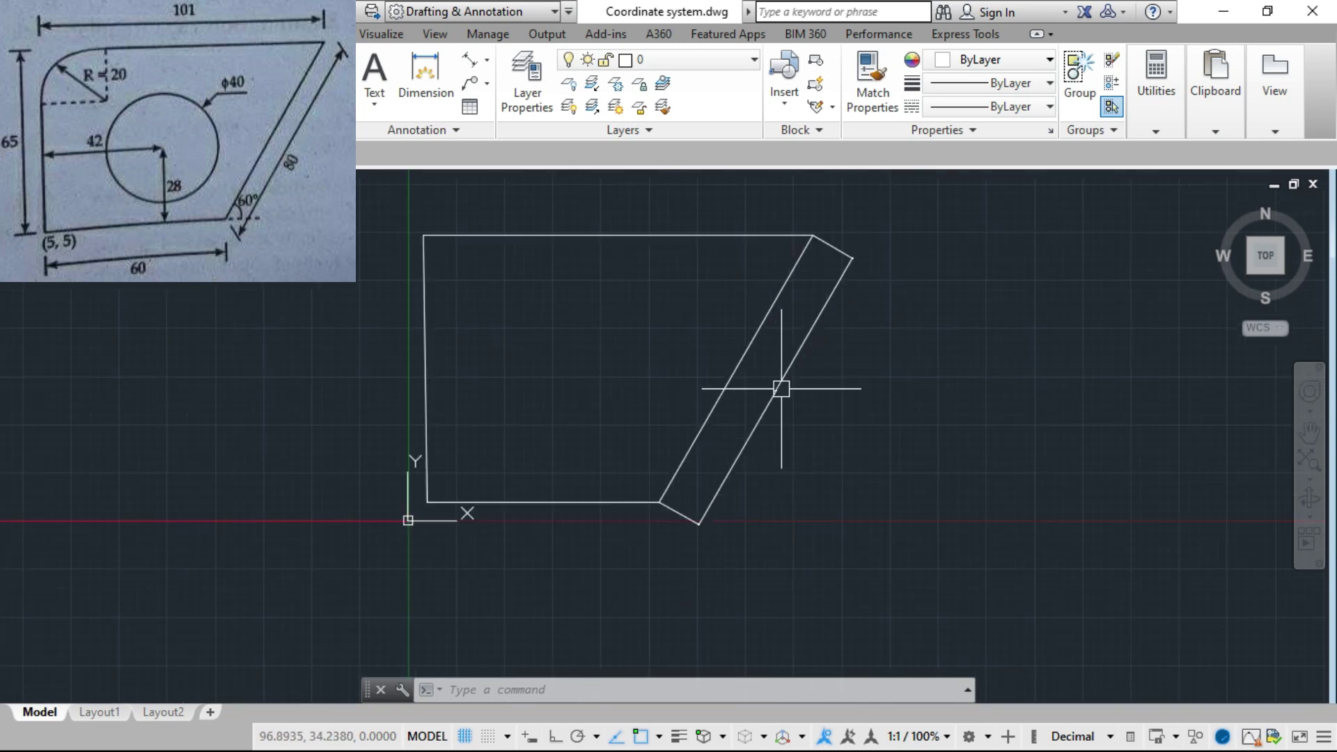
pyautogui.click(782, 389)
pyautogui.press('Delete')
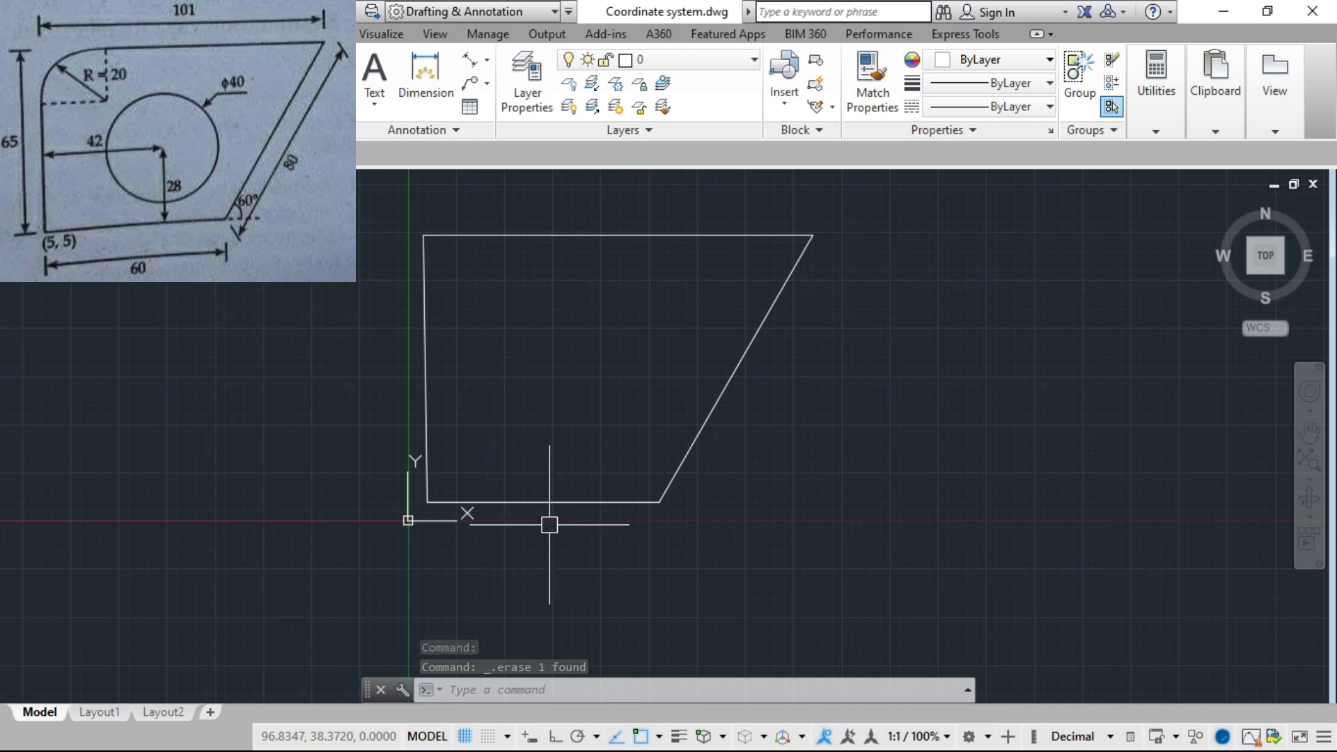
# Recentre the plate outline in view and start the CIRCLE command.
pyautogui.moveTo(687, 580); pyautogui.dragTo(781, 572, button='middle')
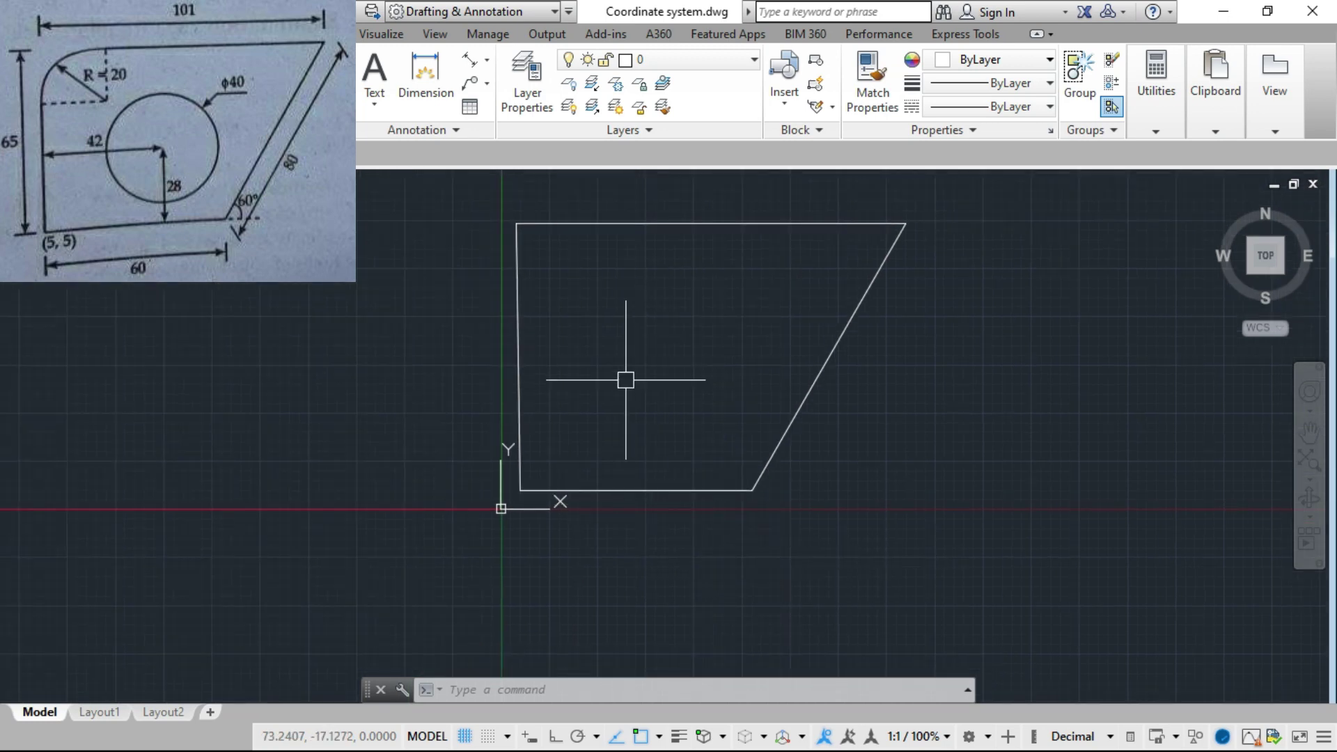
pyautogui.moveTo(612, 433); pyautogui.dragTo(674, 409, button='middle')
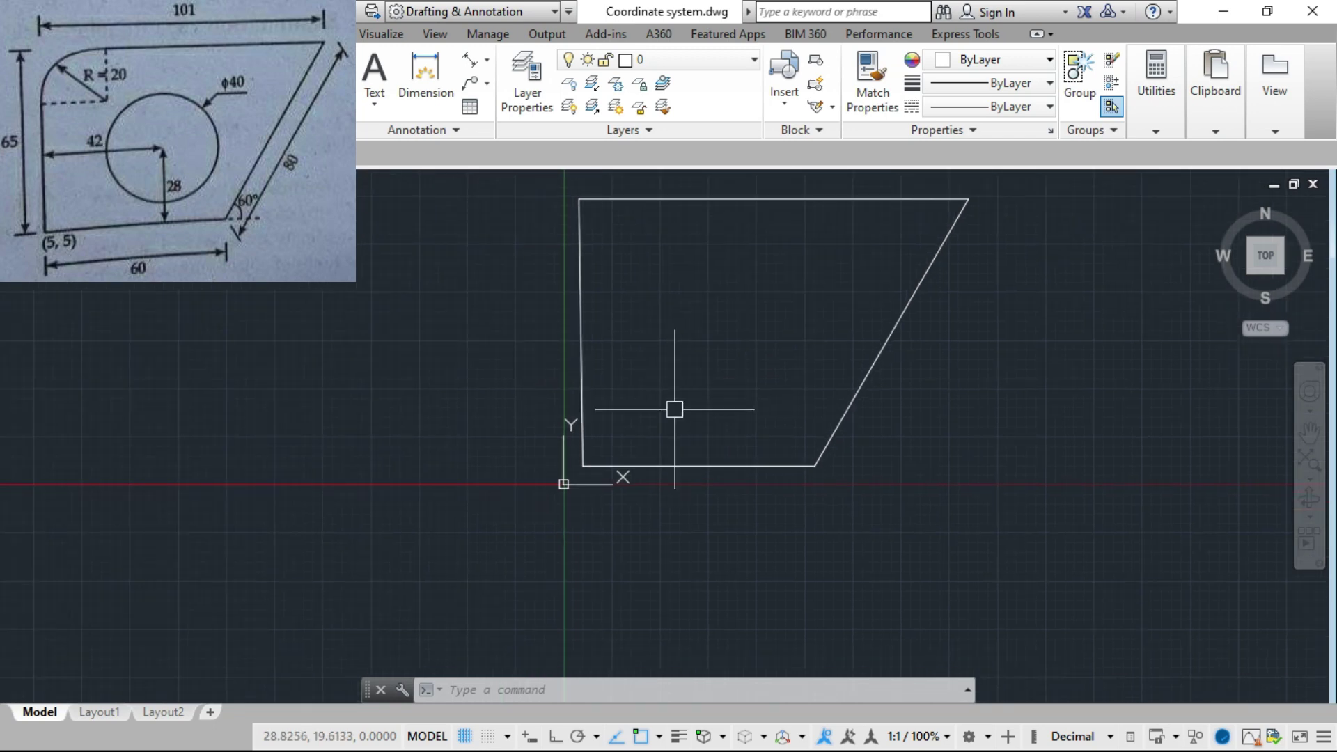
pyautogui.scroll(2, 675, 409)
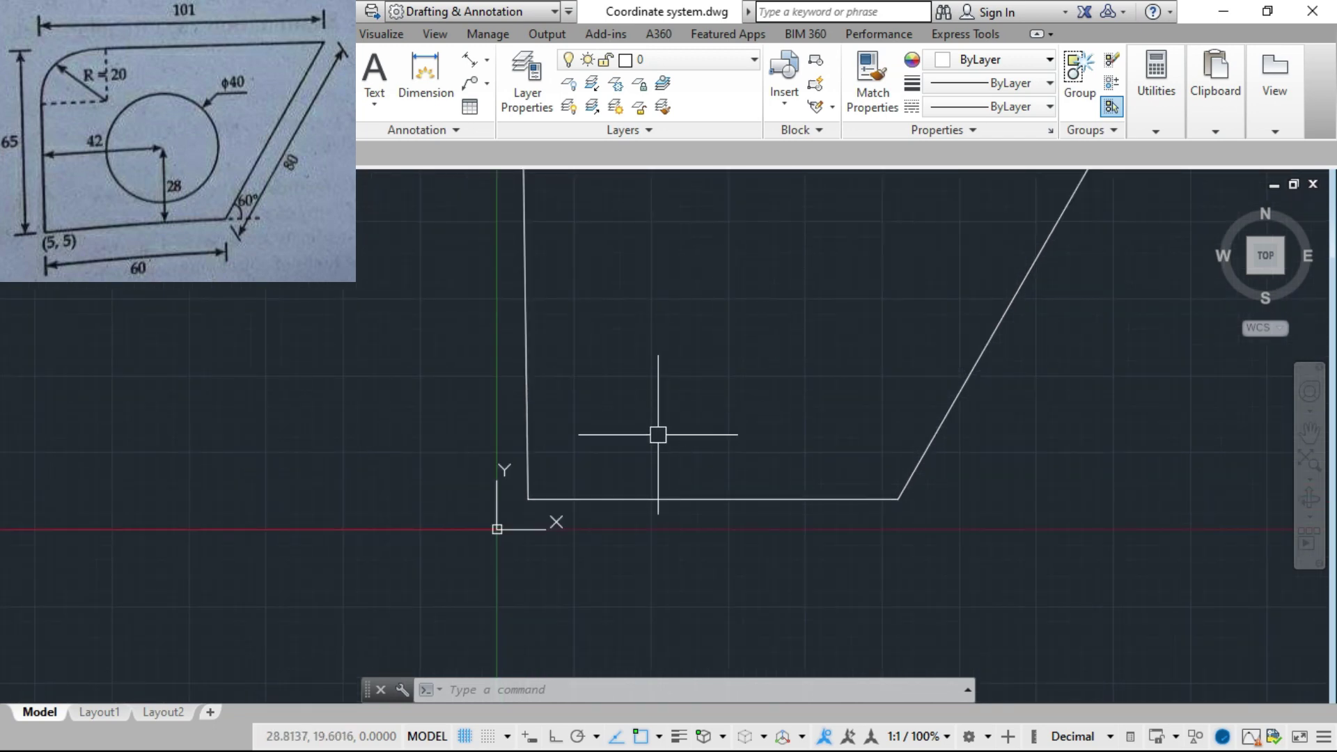
pyautogui.moveTo(659, 435); pyautogui.dragTo(641, 502, button='middle')
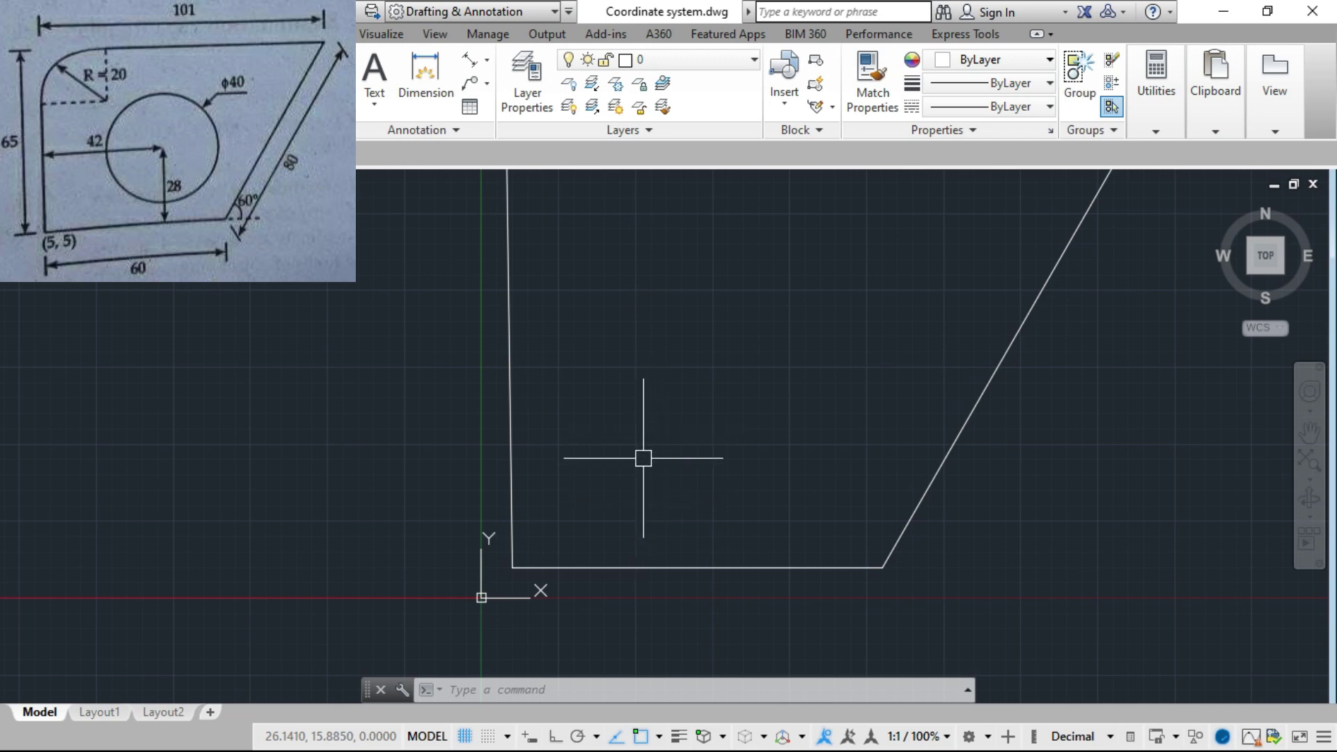
pyautogui.scroll(-1, 735, 300)
pyautogui.press('Return')
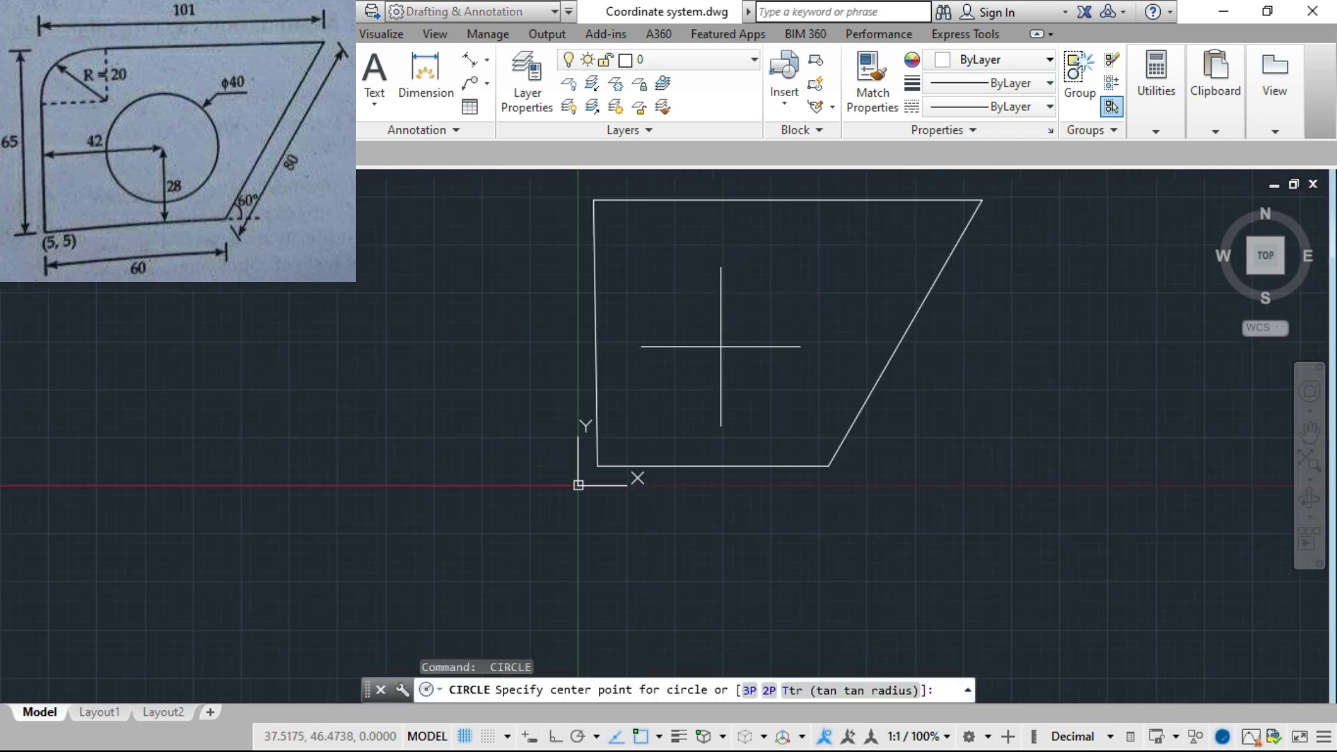
pyautogui.click(725, 330)
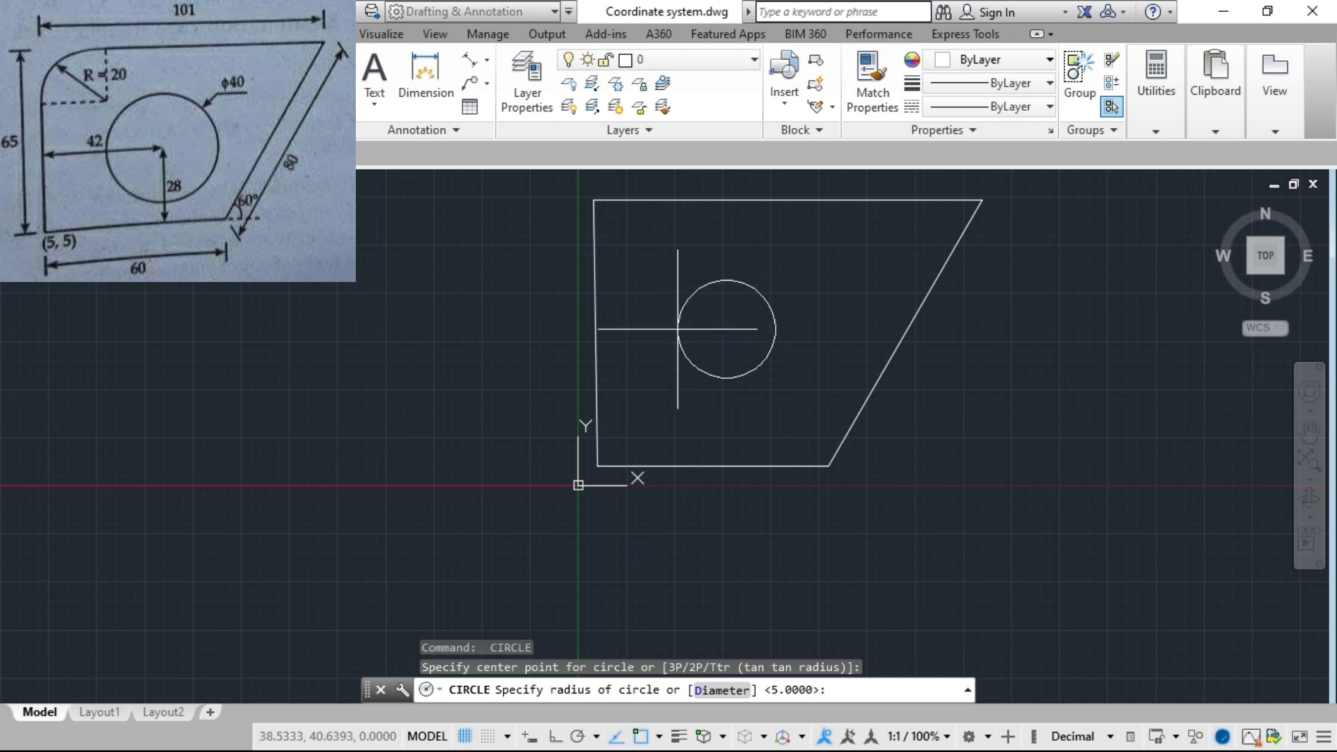
pyautogui.click(678, 329)
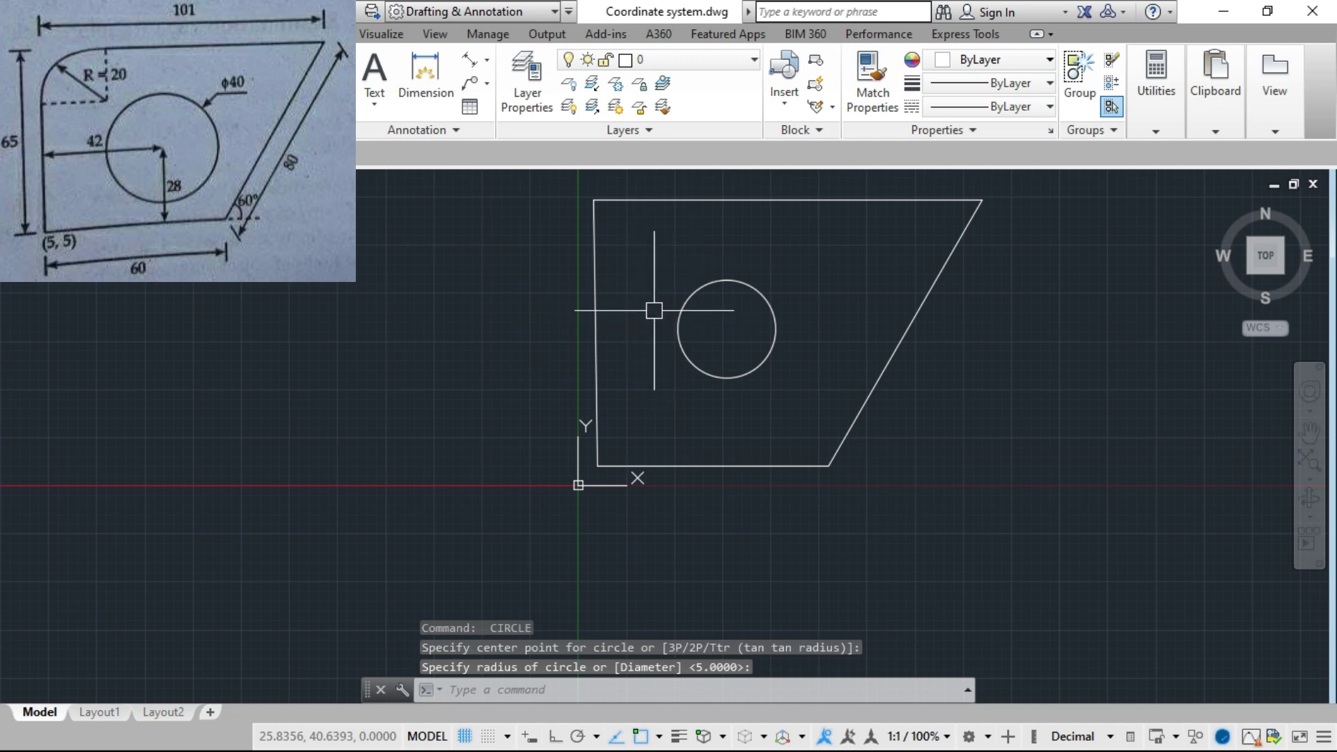
pyautogui.click(487, 60)
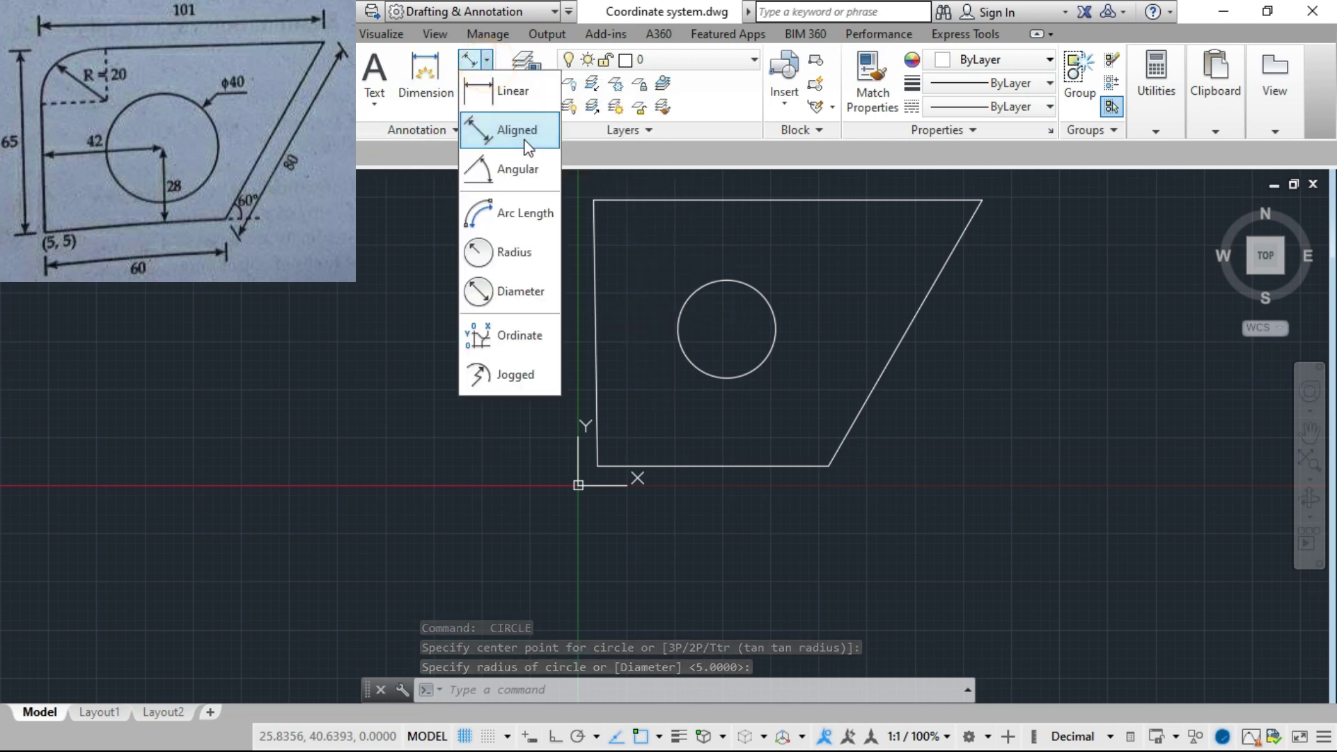
pyautogui.click(514, 96)
pyautogui.click(595, 329)
pyautogui.click(617, 336)
pyautogui.press('Escape')
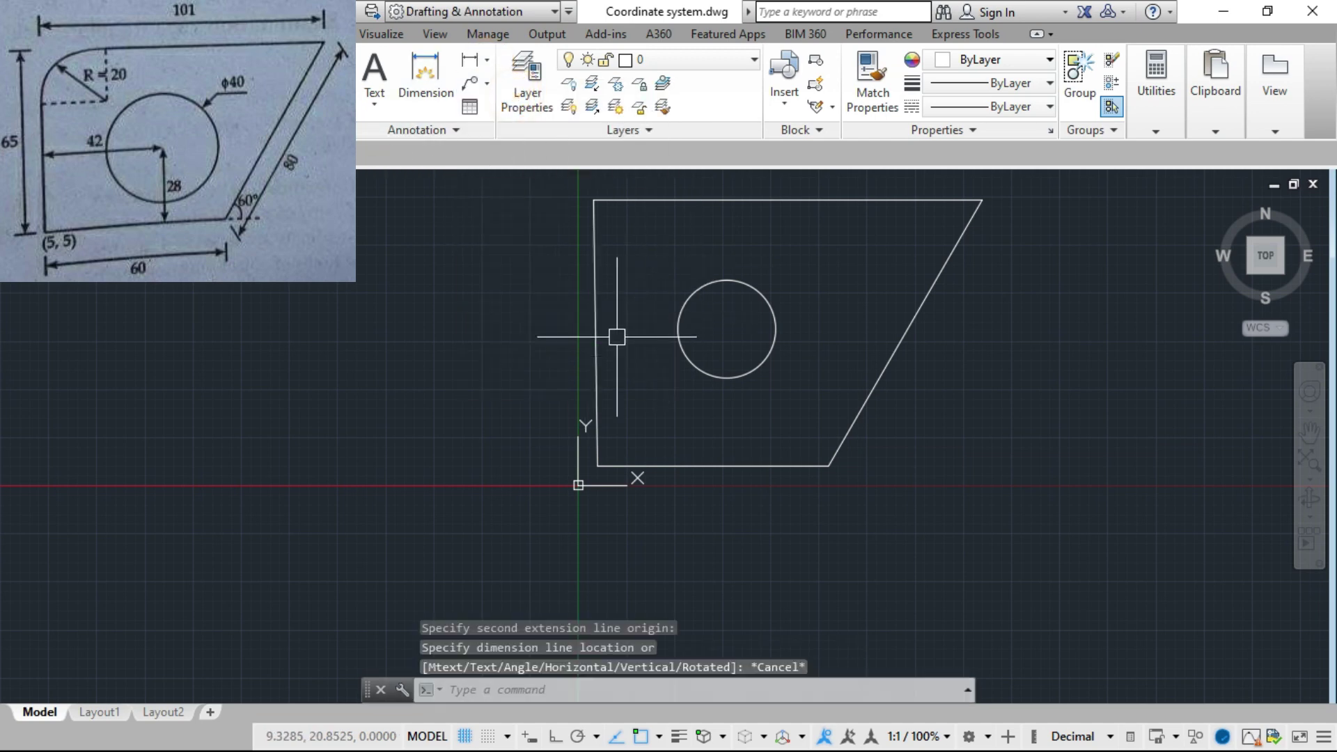
pyautogui.press('Escape')
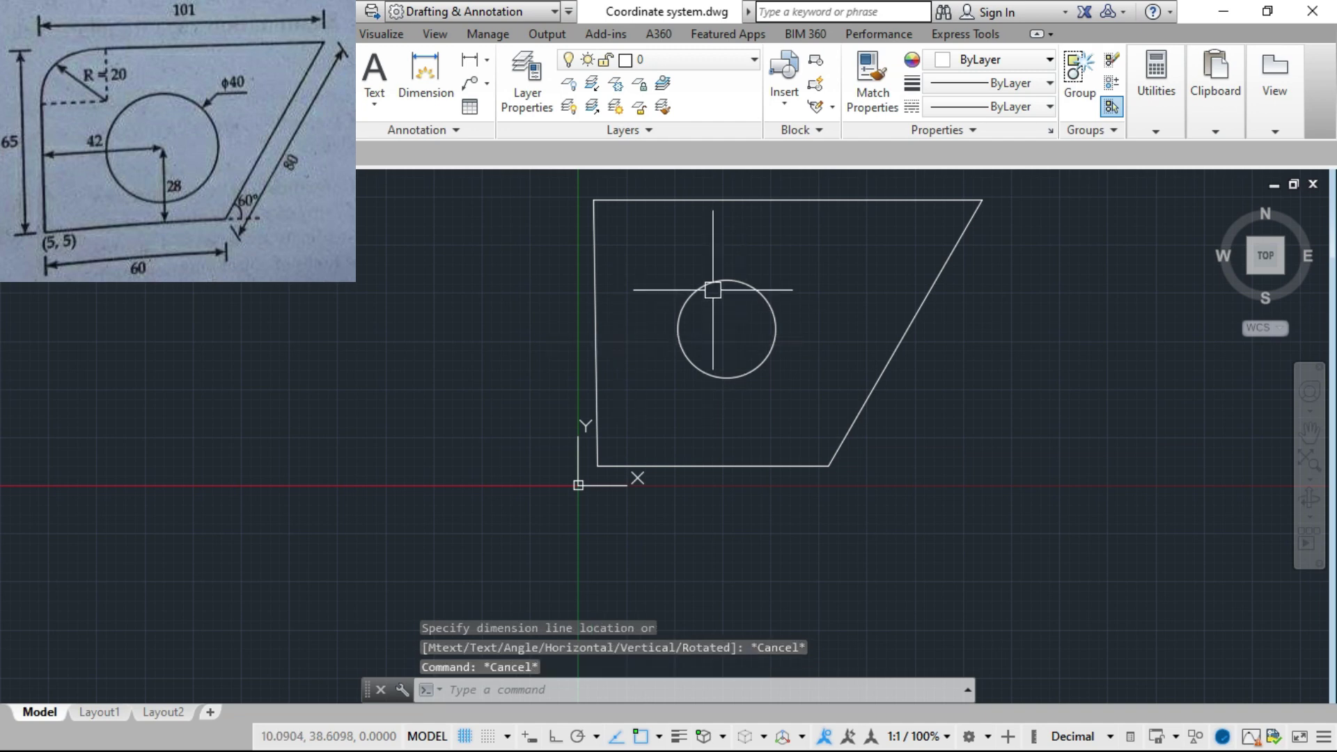
pyautogui.click(713, 281)
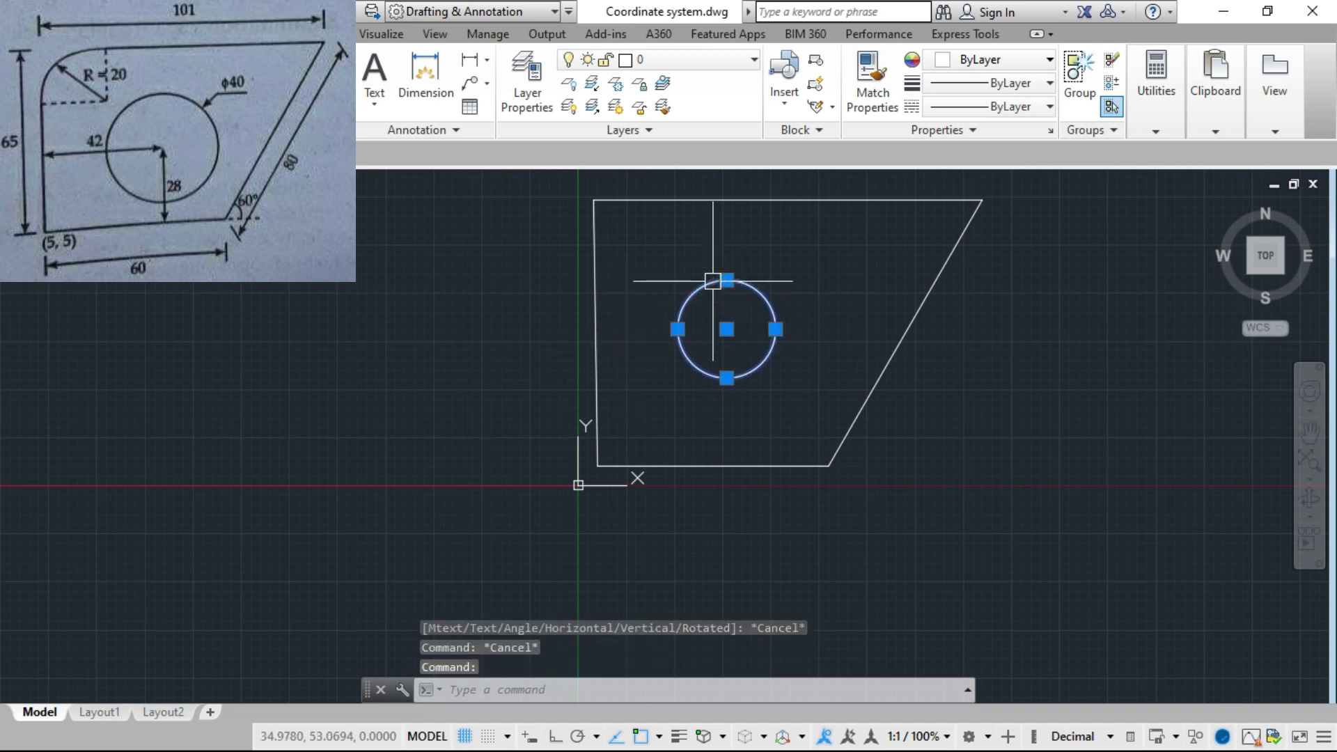
pyautogui.press('Delete')
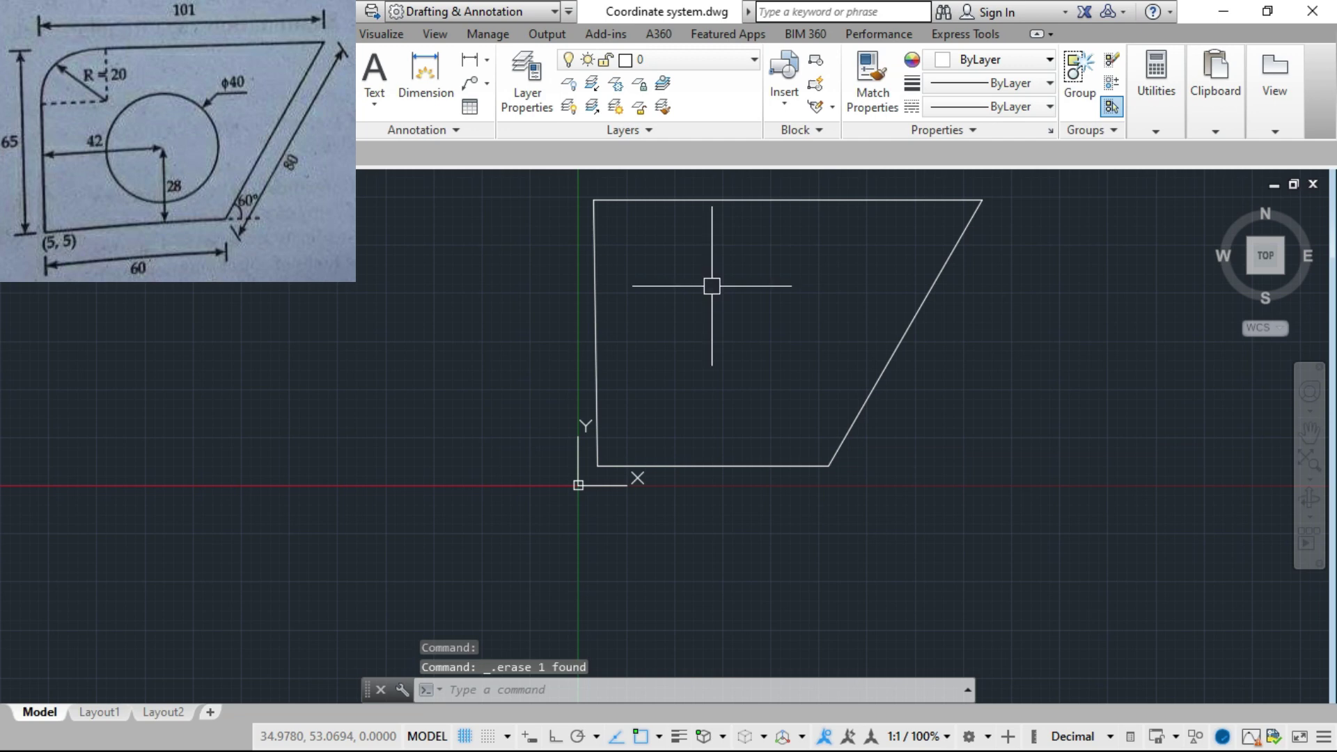
pyautogui.scroll(2, 655, 340)
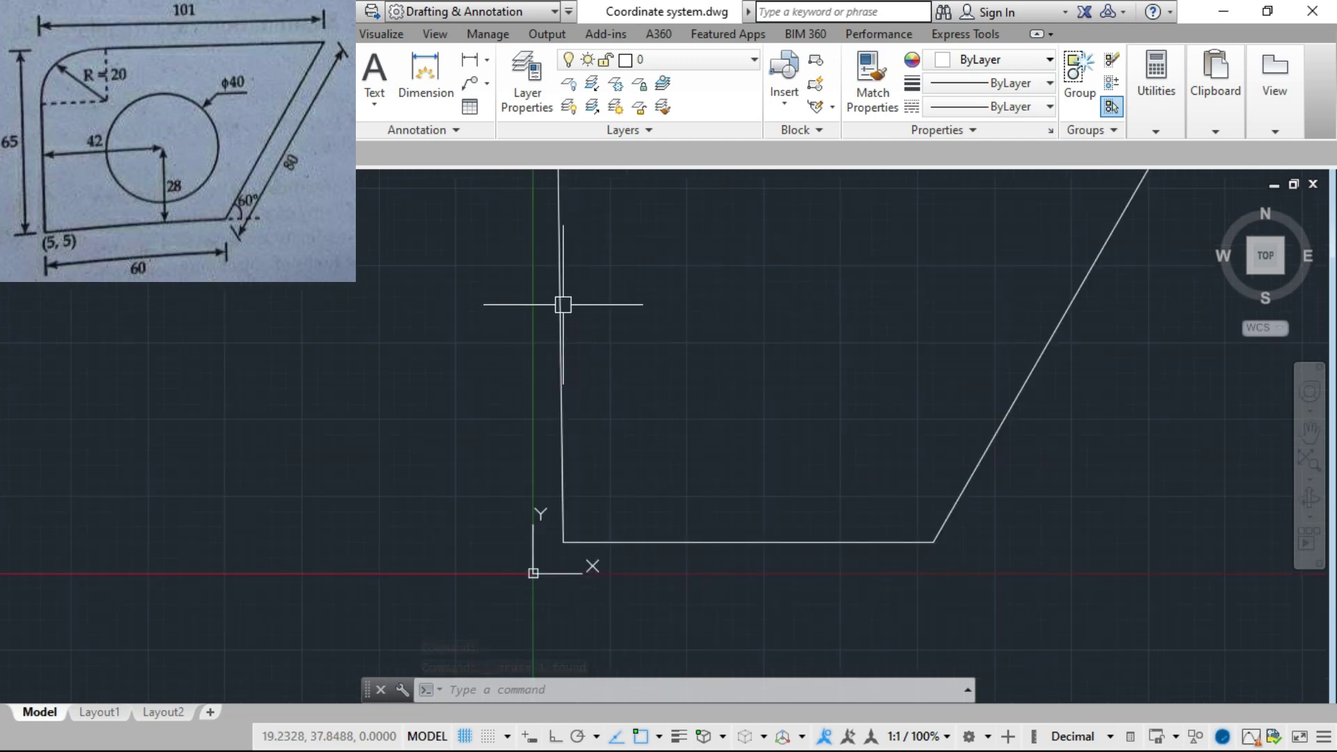
pyautogui.click(563, 314)
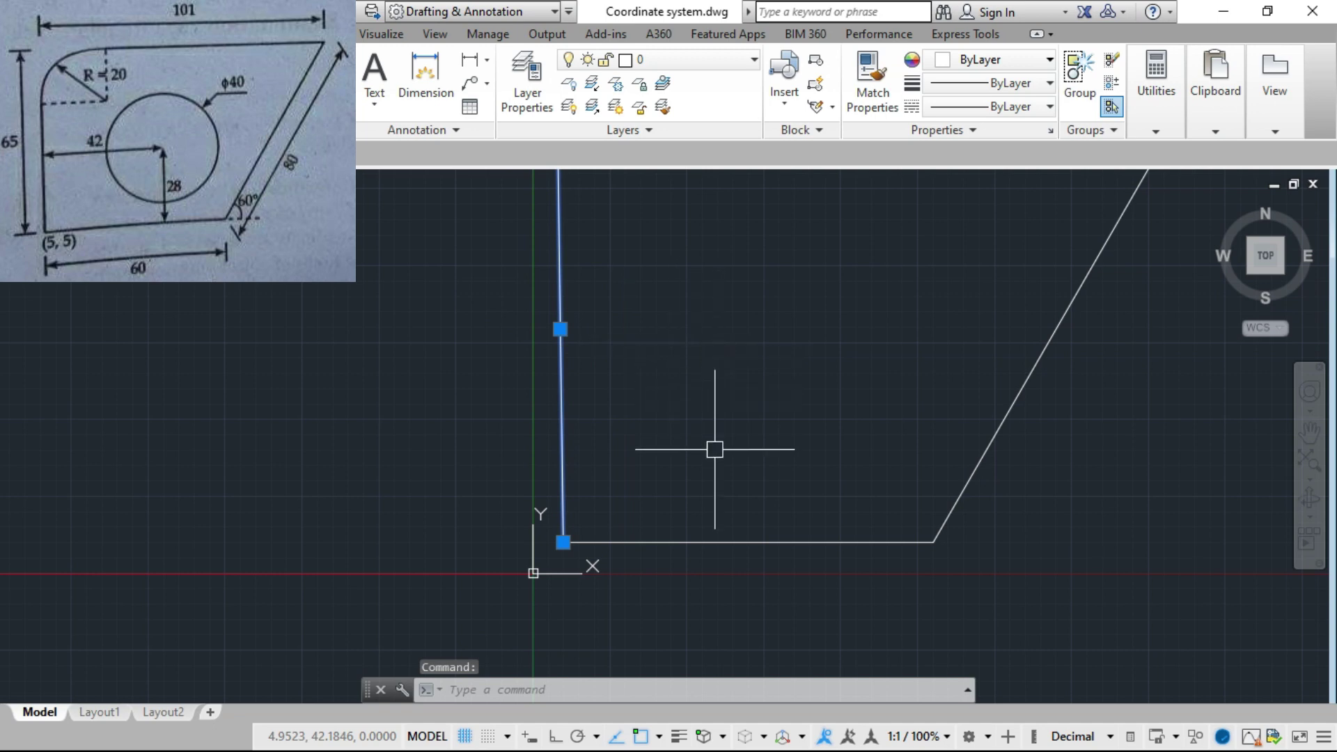
pyautogui.press('Delete')
pyautogui.press('Escape')
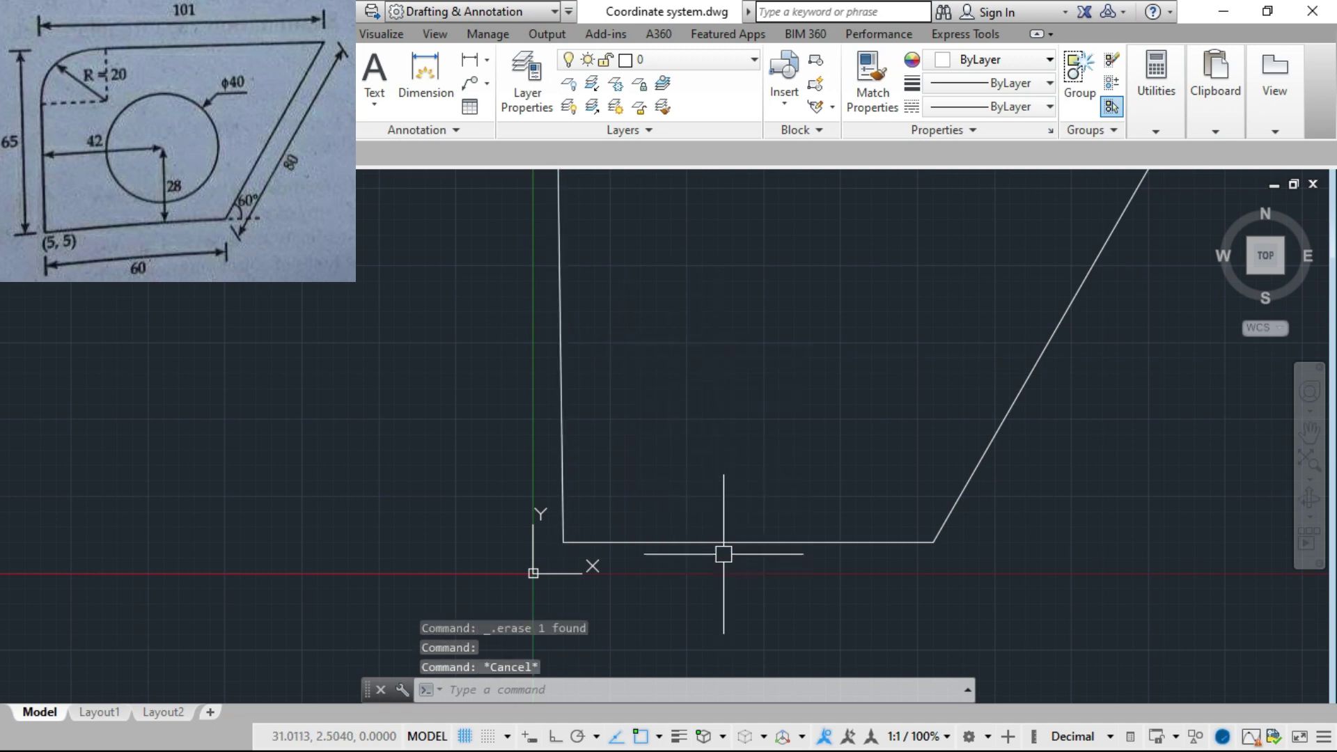
pyautogui.click(727, 541)
pyautogui.press('Escape')
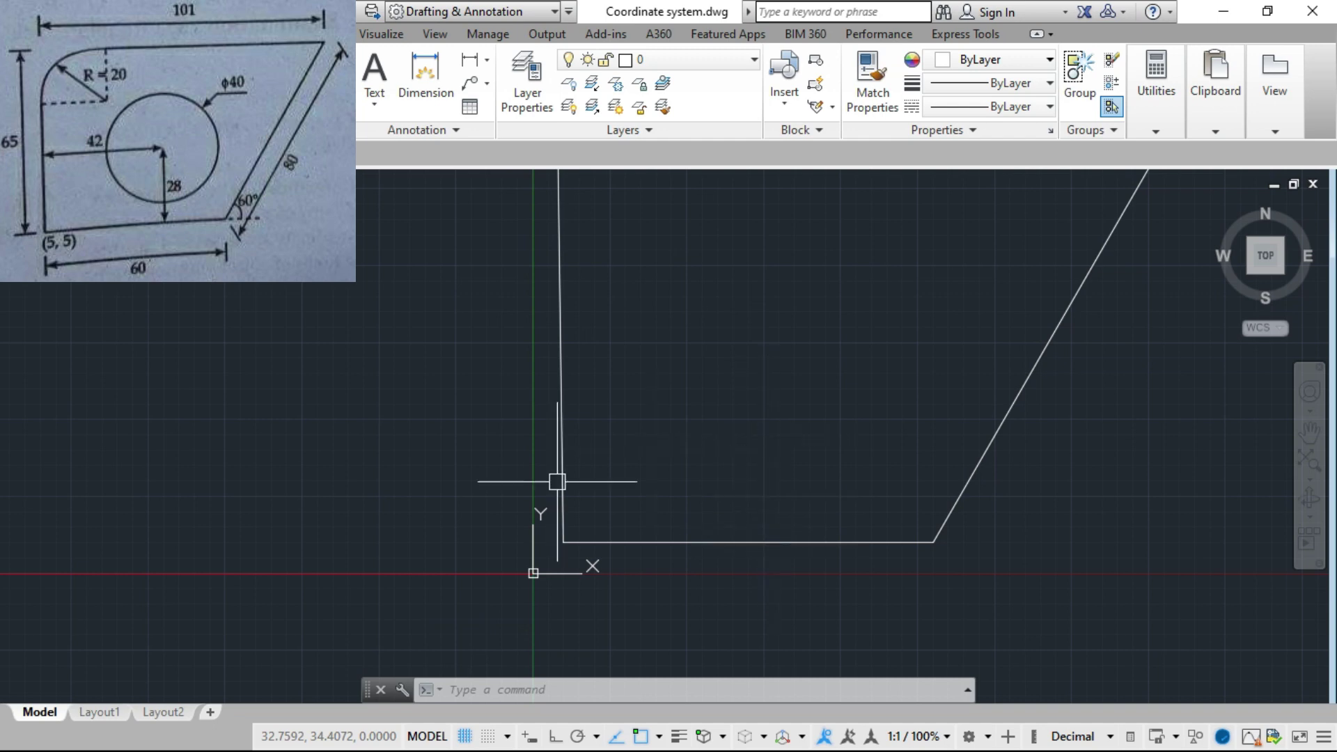
pyautogui.scroll(3, 561, 558)
pyautogui.scroll(2, 584, 492)
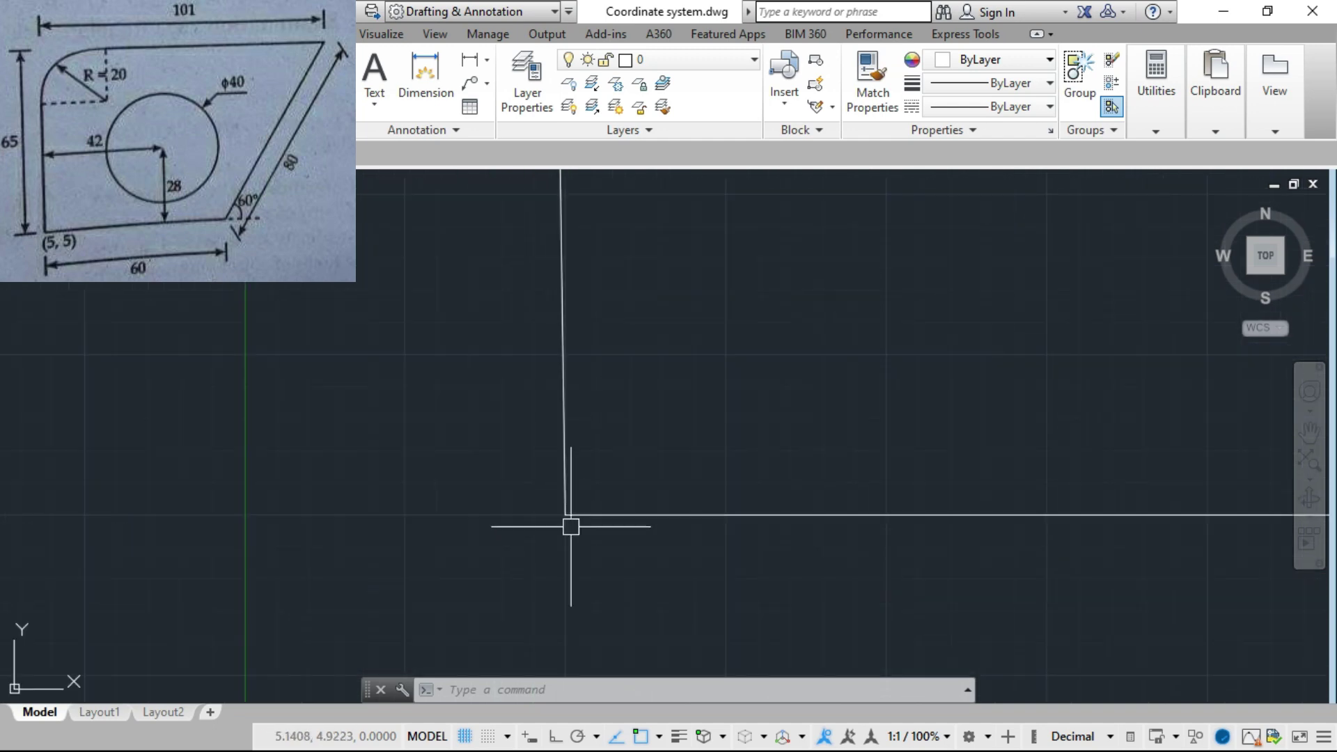
pyautogui.scroll(1, 567, 516)
pyautogui.click(565, 512)
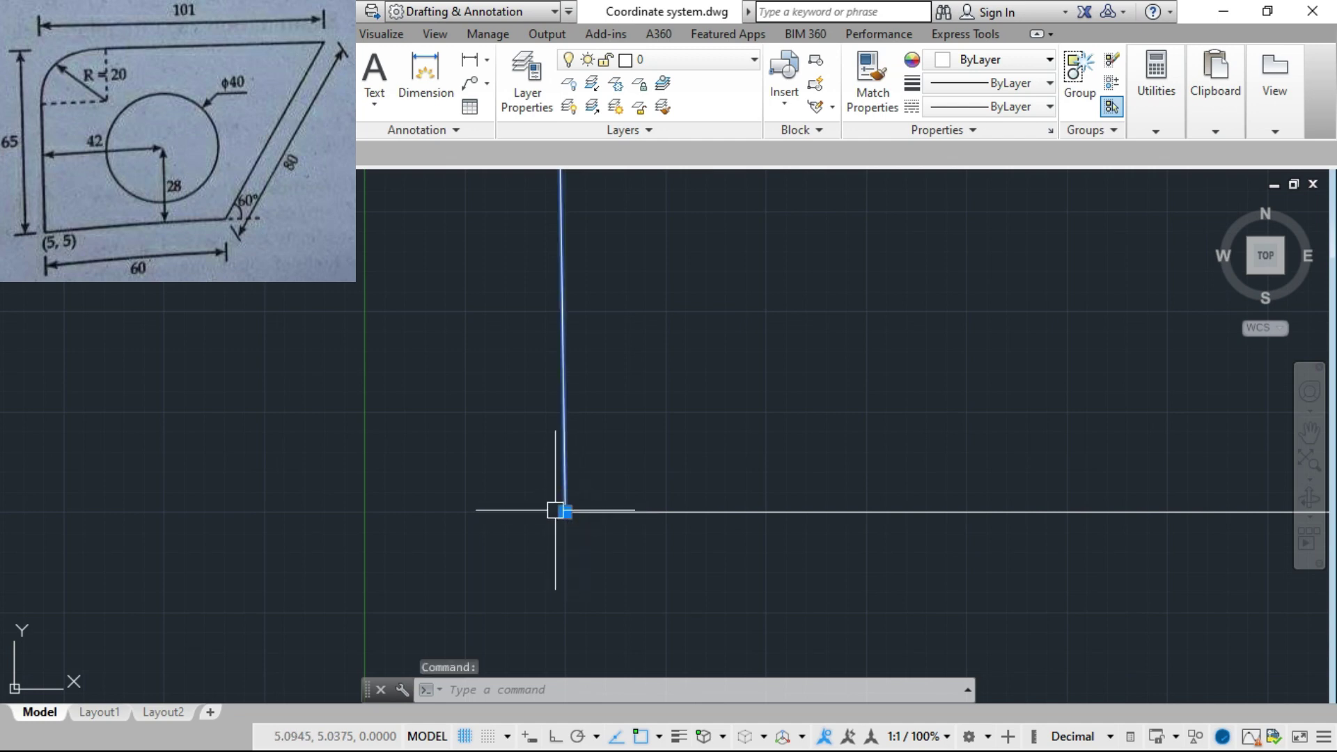
pyautogui.scroll(4, 592, 545)
pyautogui.click(480, 418)
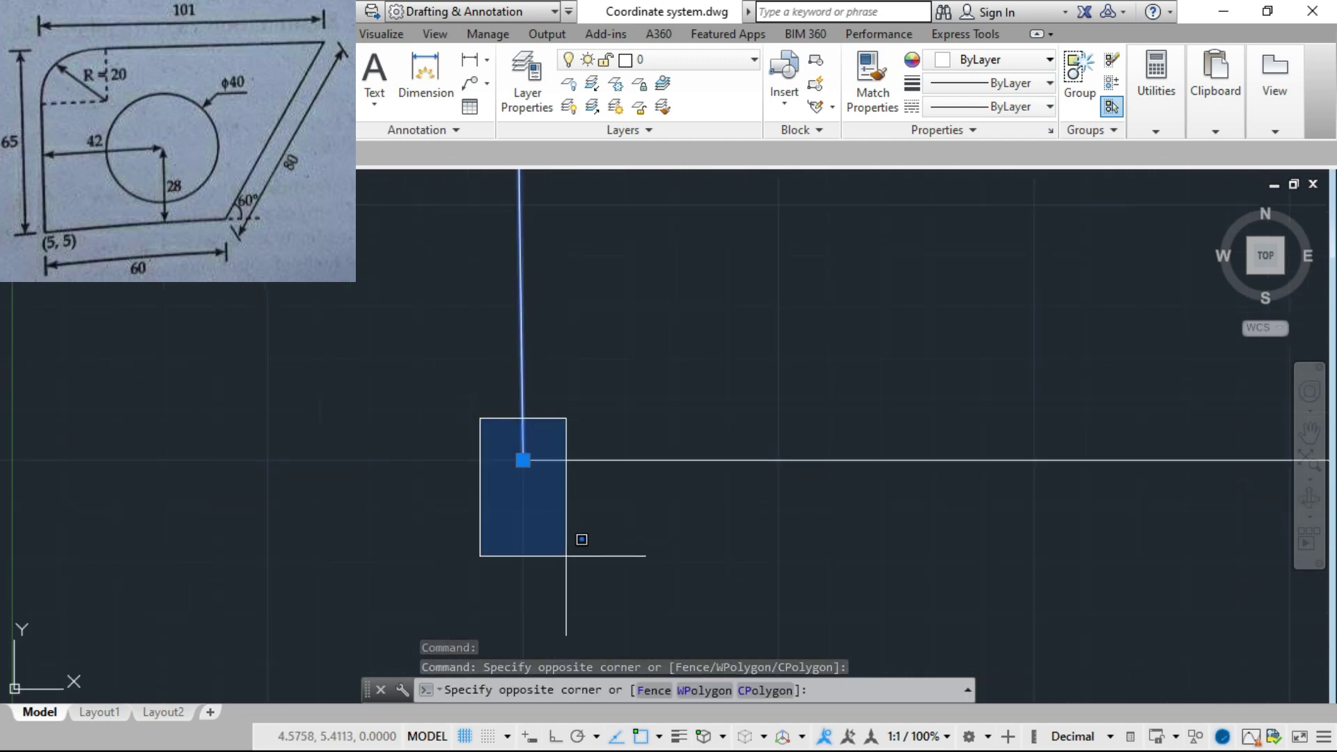
pyautogui.press('Escape')
pyautogui.scroll(-3, 648, 488)
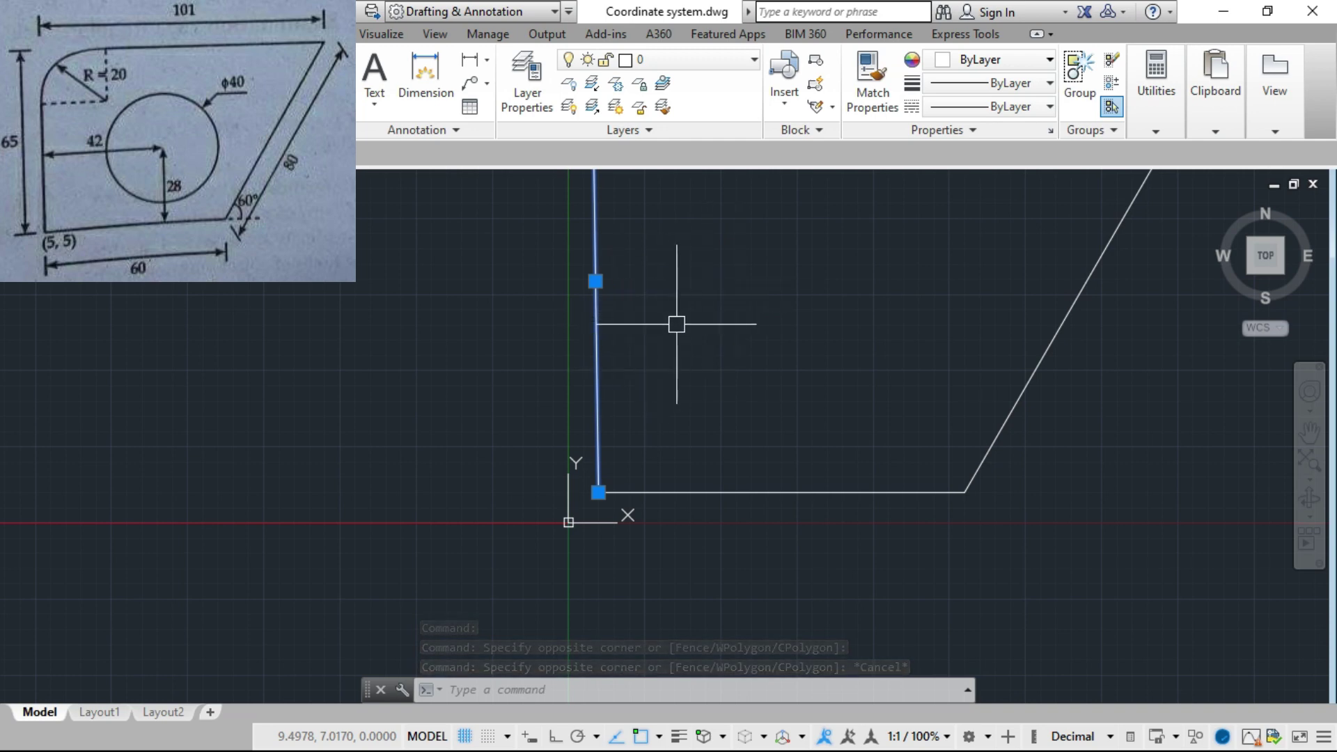
pyautogui.press('Escape')
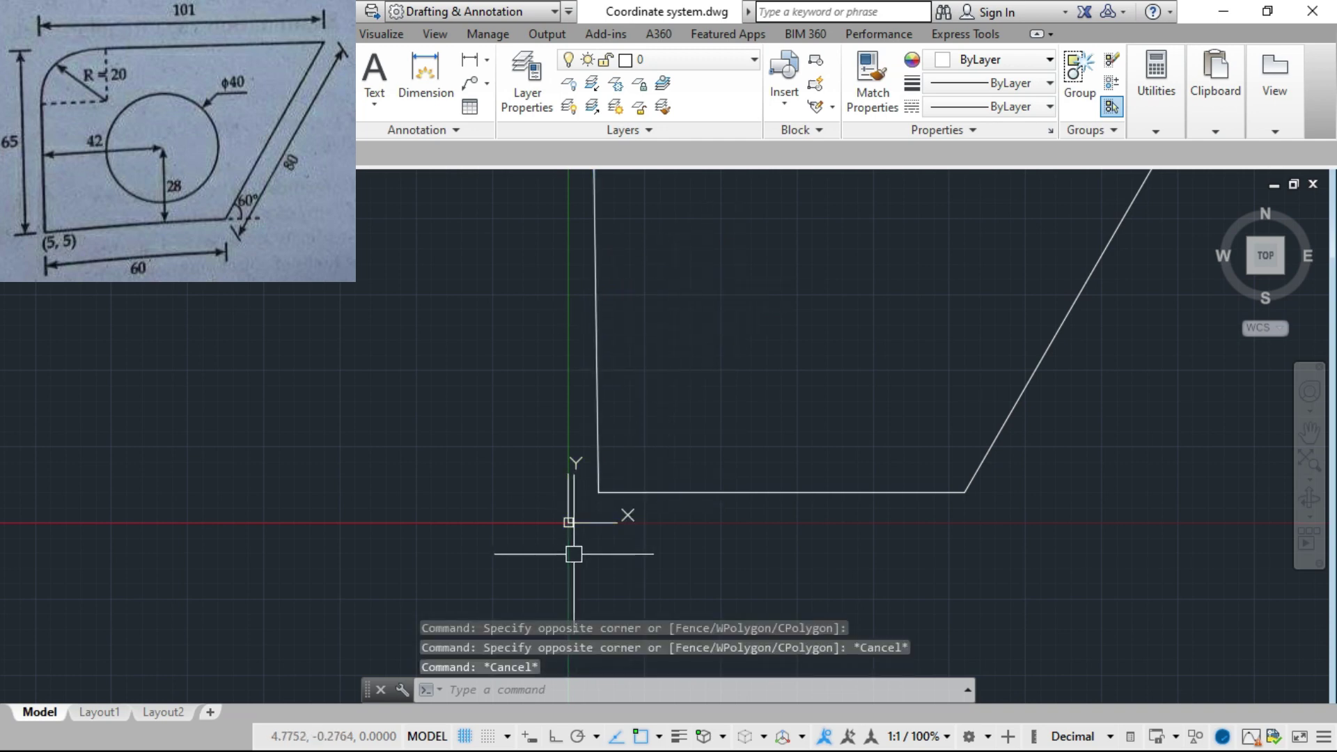
pyautogui.scroll(2, 573, 580)
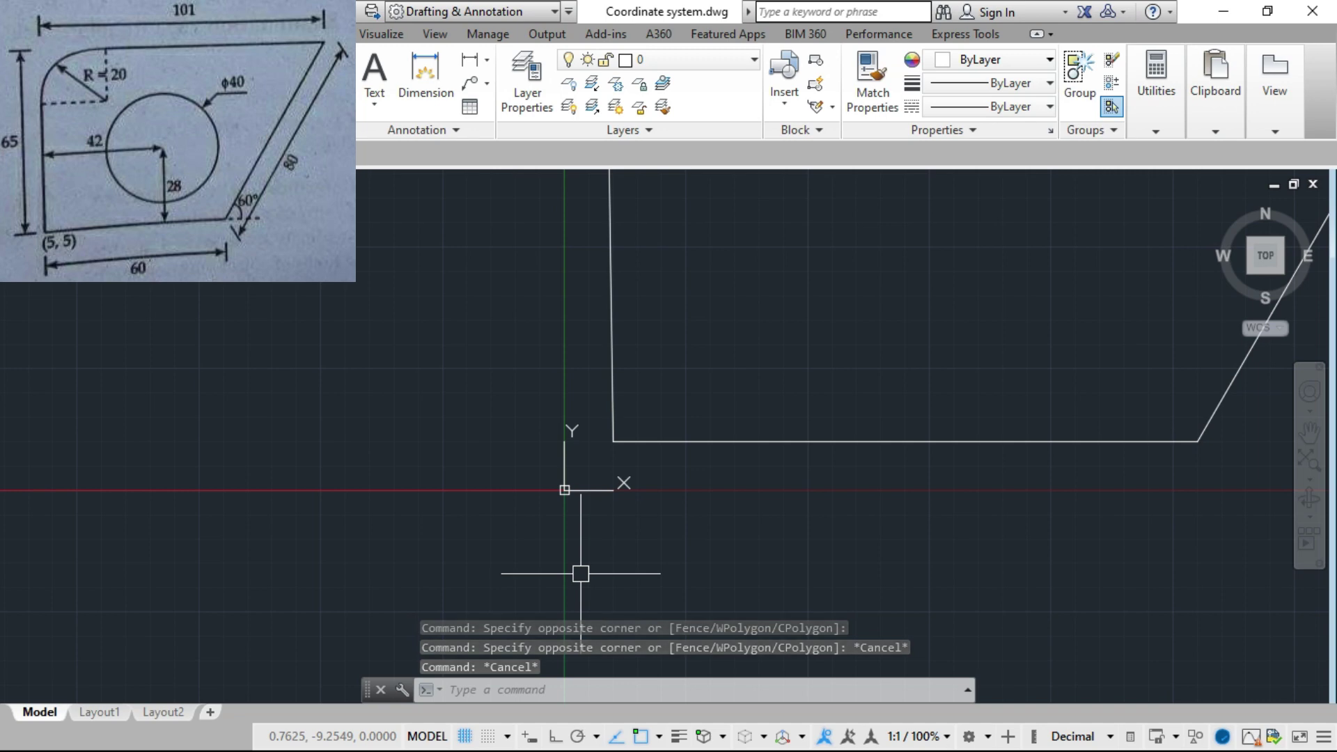
pyautogui.press('Escape')
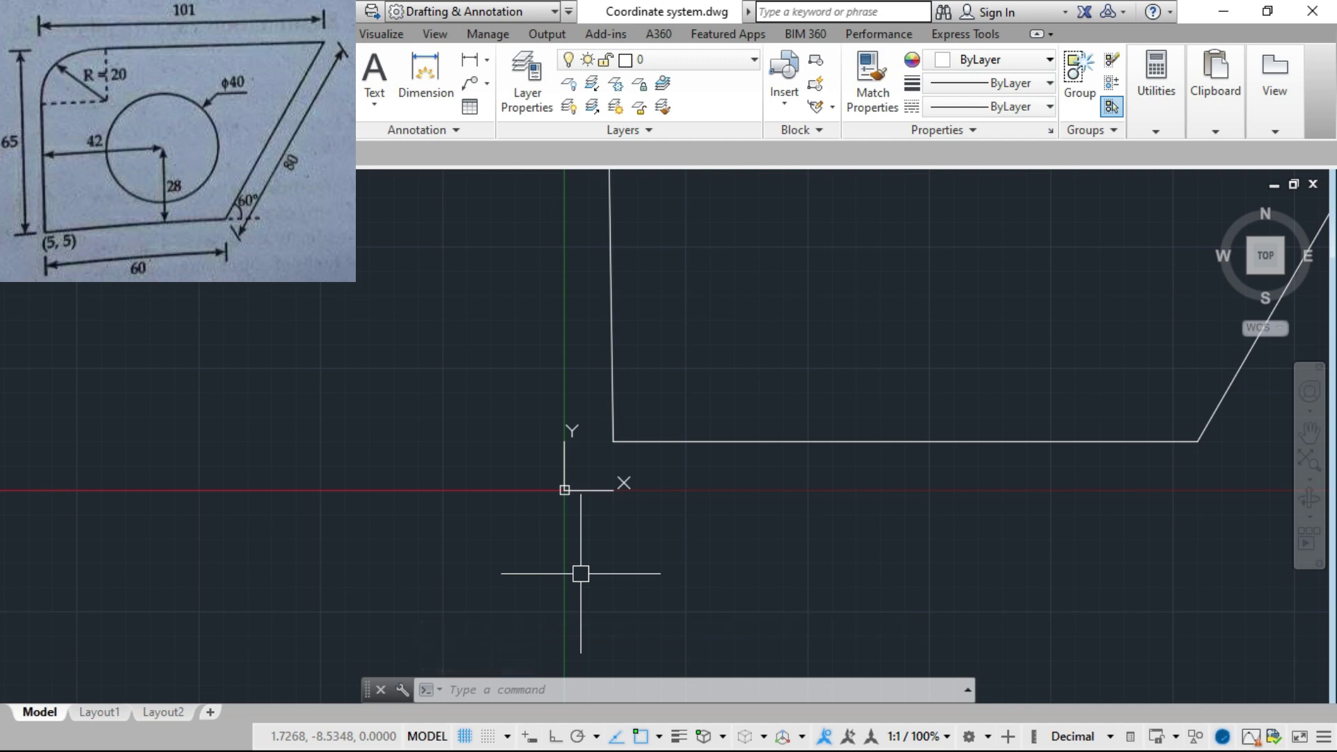
pyautogui.press('Escape')
pyautogui.press('Escape')
pyautogui.press('Escape')
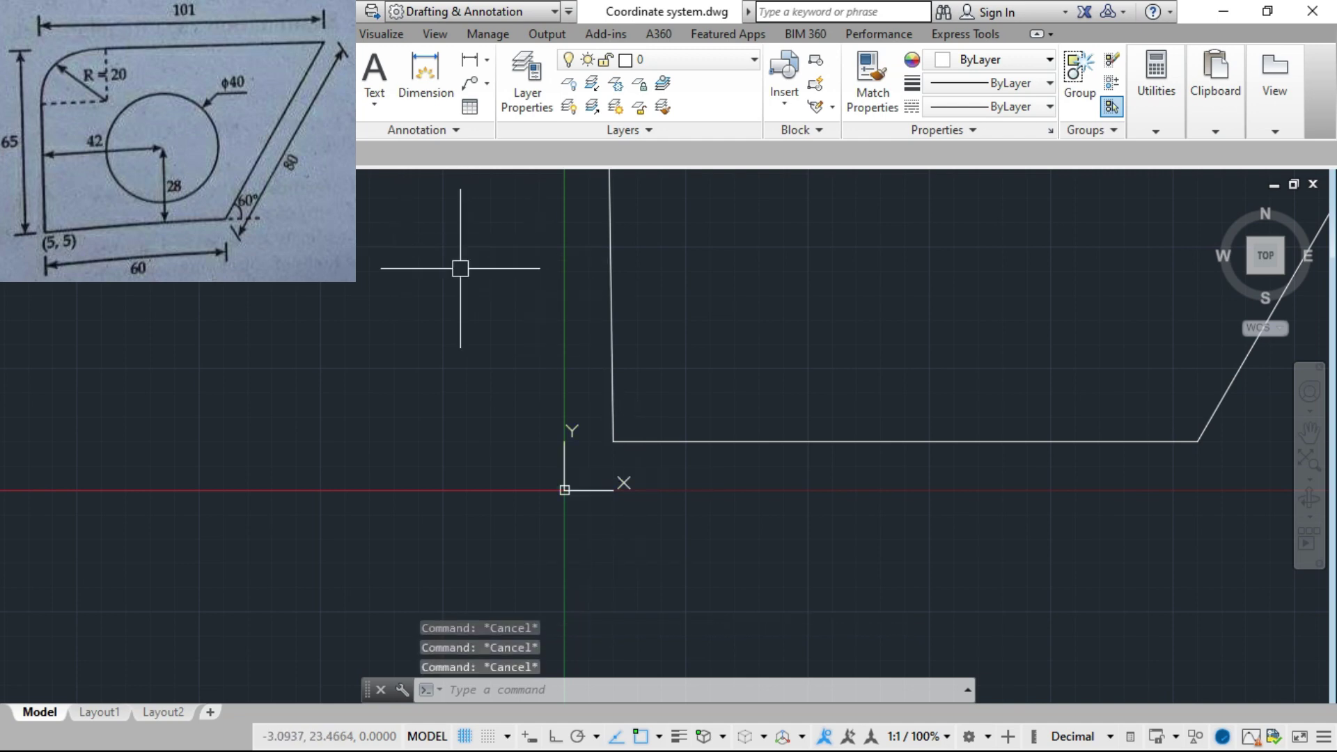
# Draw the φ40 hole as a circle centred at 47,33 with radius 20.
pyautogui.write('c')
pyautogui.press('Return')
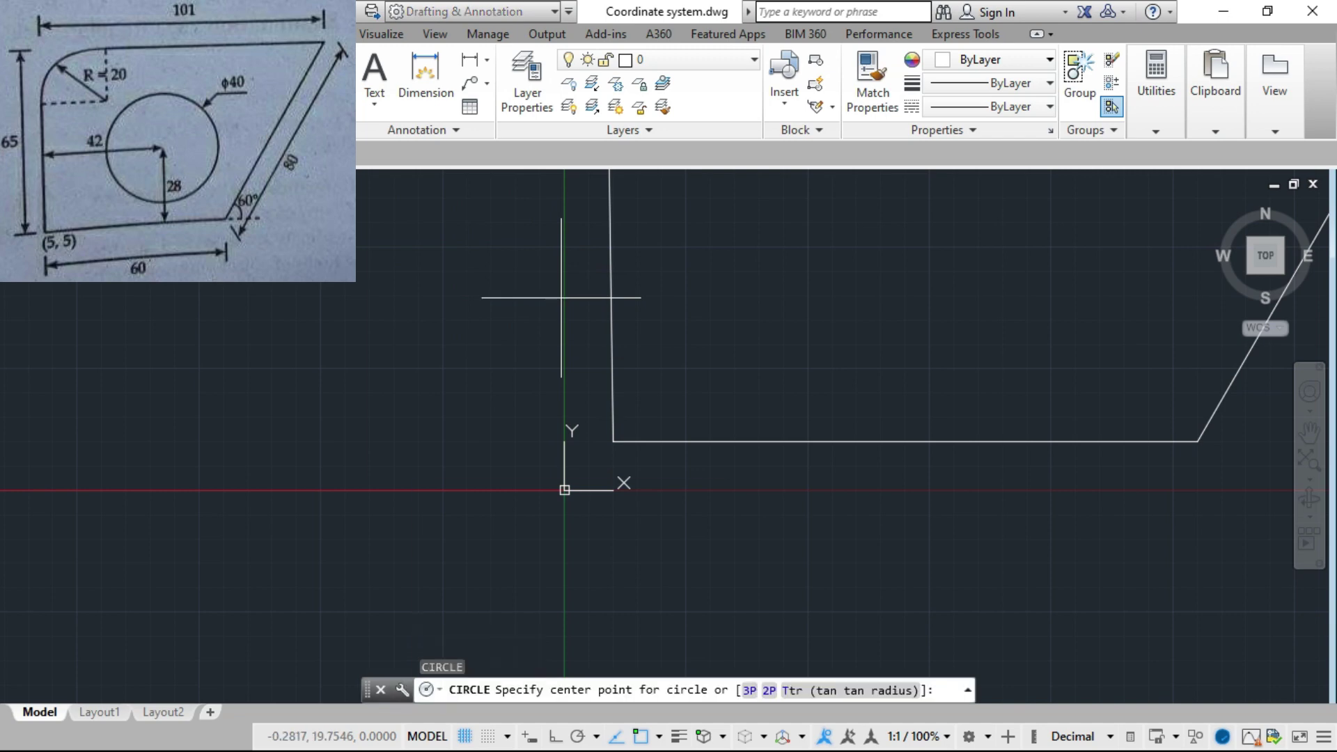
pyautogui.moveTo(744, 374); pyautogui.dragTo(643, 469, button='middle')
pyautogui.scroll(-2, 624, 485)
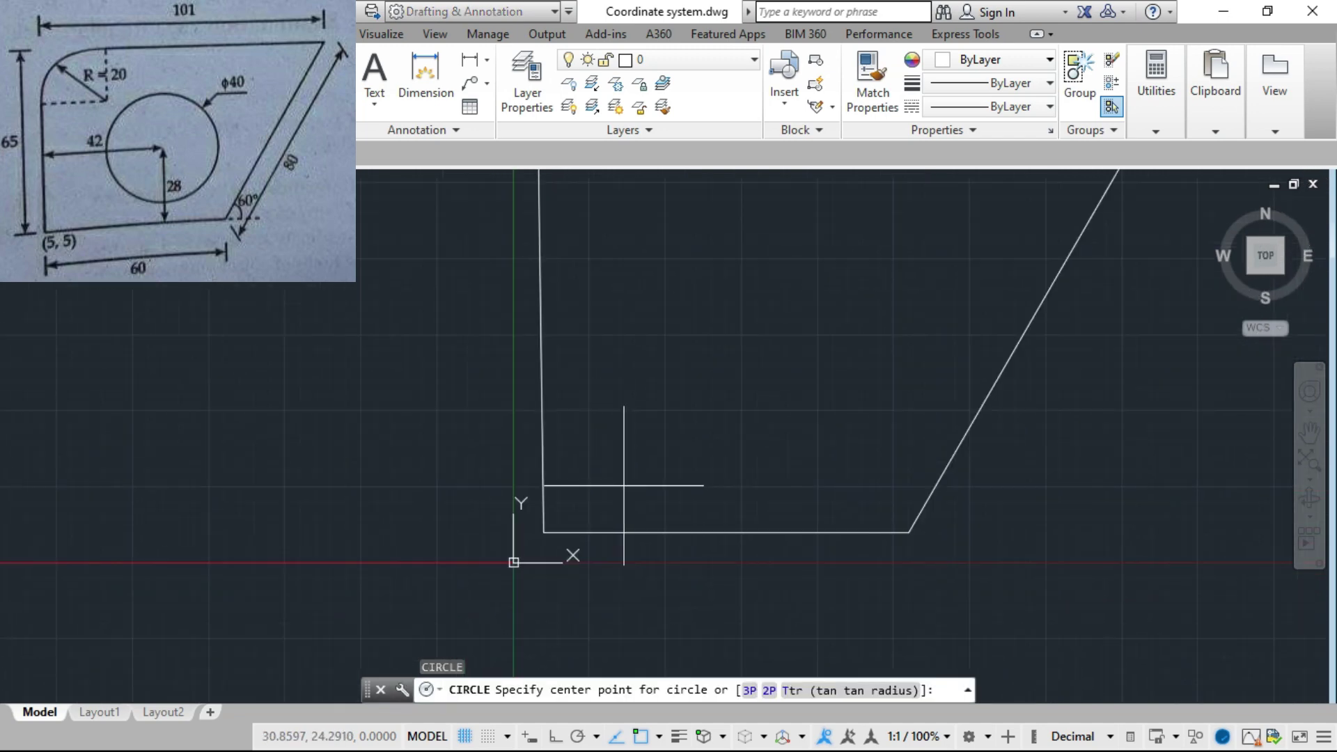
pyautogui.moveTo(708, 358); pyautogui.dragTo(670, 384, button='middle')
pyautogui.write('47')
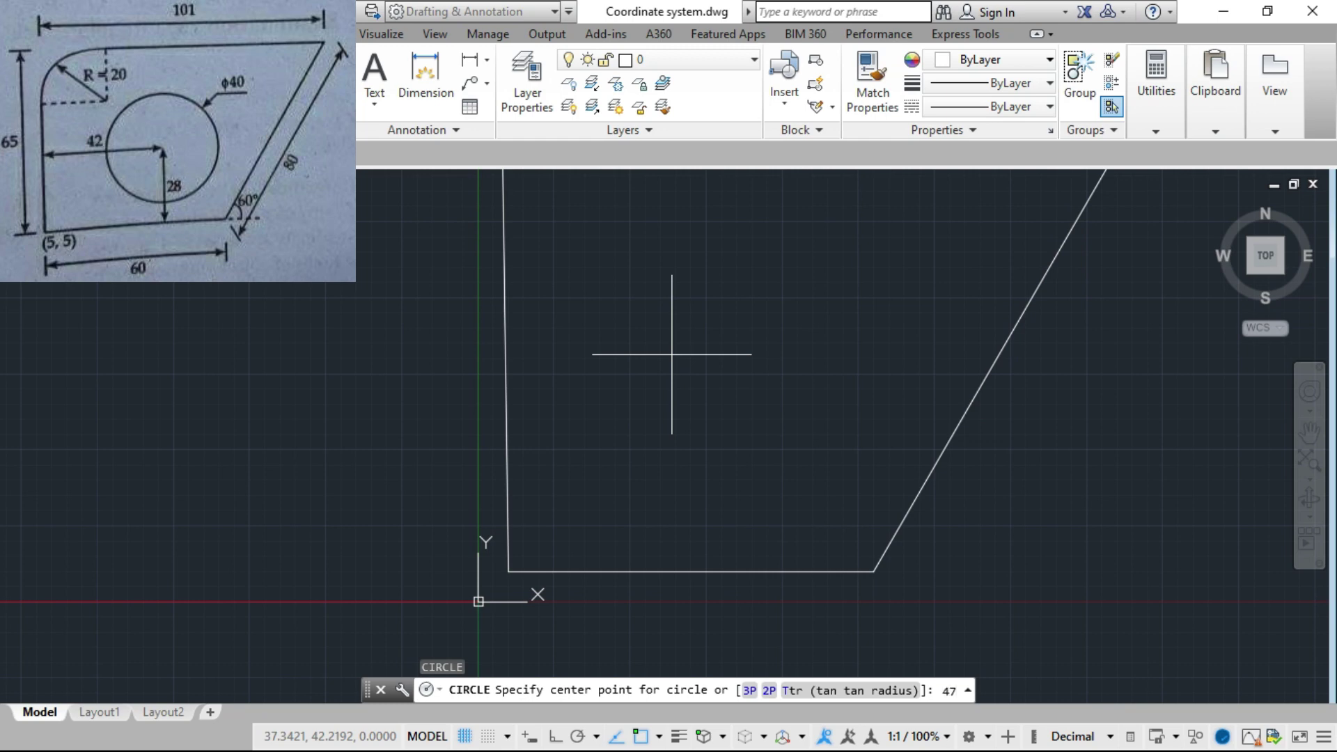
pyautogui.write(',33')
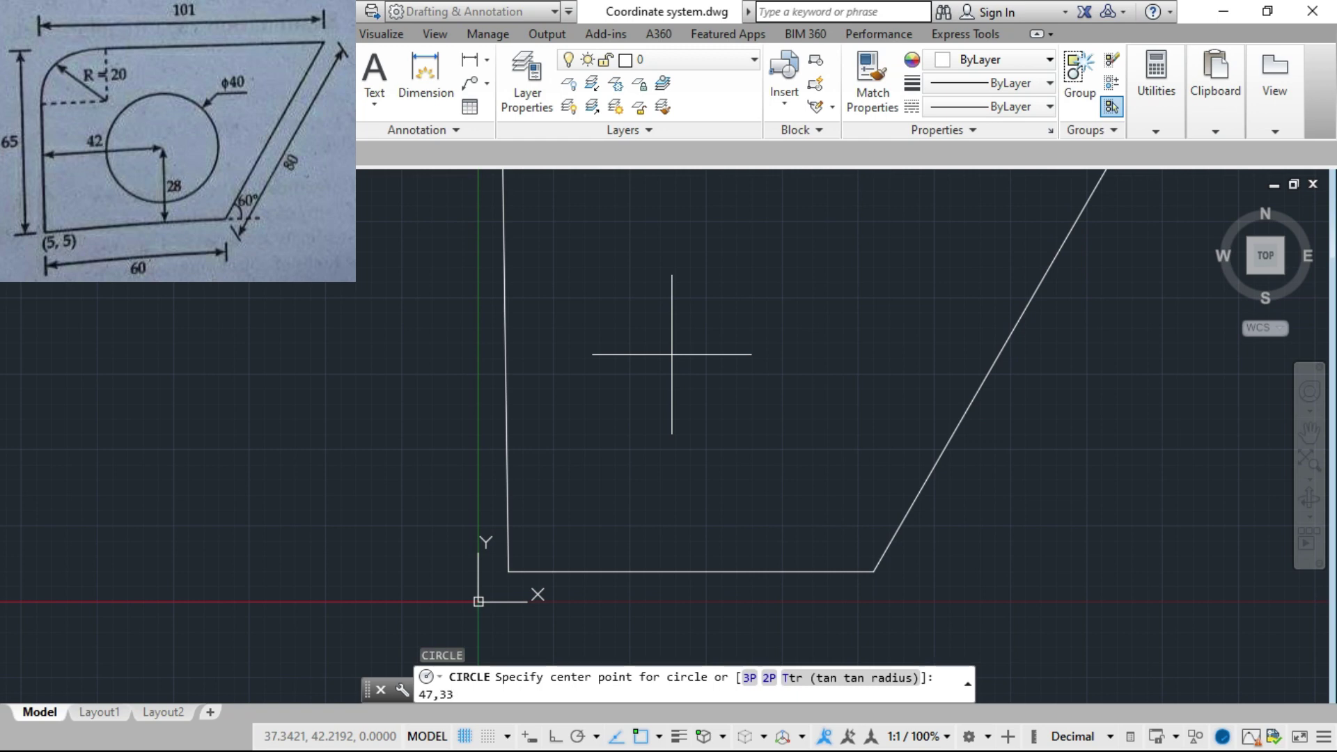
pyautogui.press('Return')
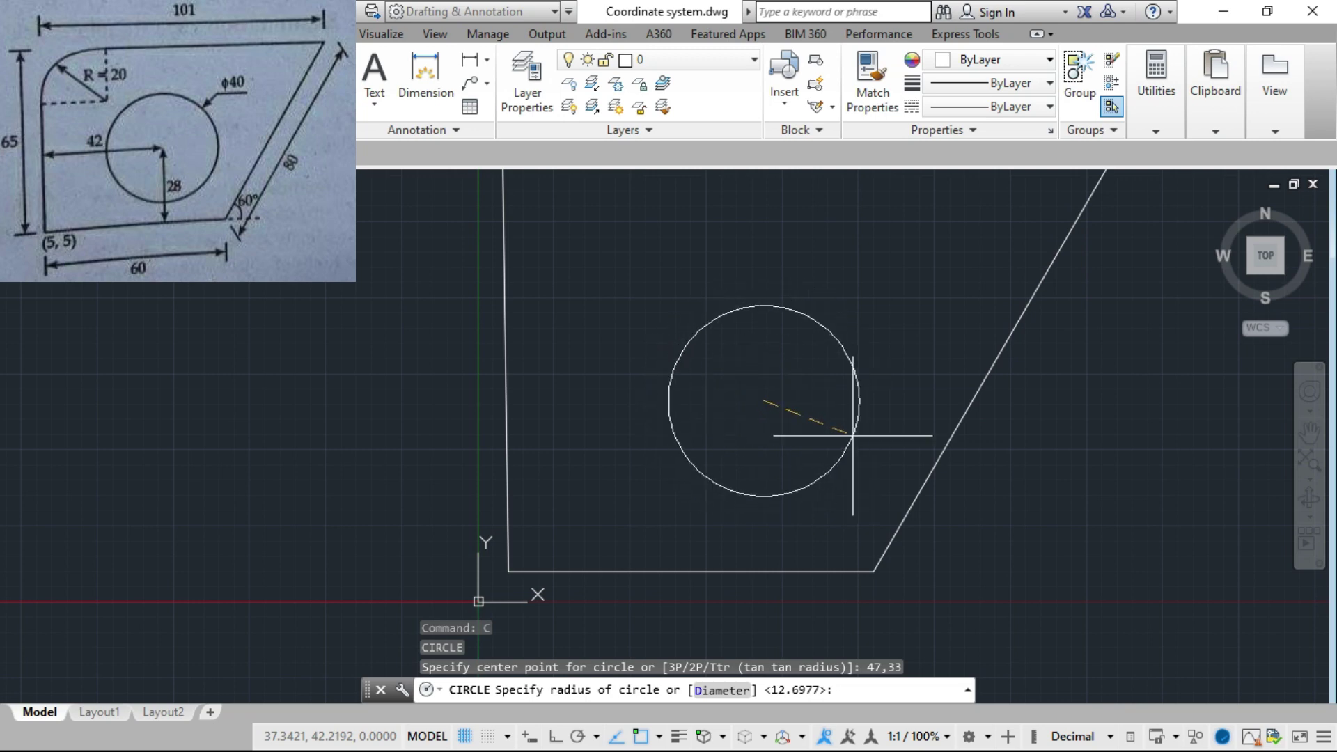
pyautogui.scroll(2, 861, 394)
pyautogui.write('20')
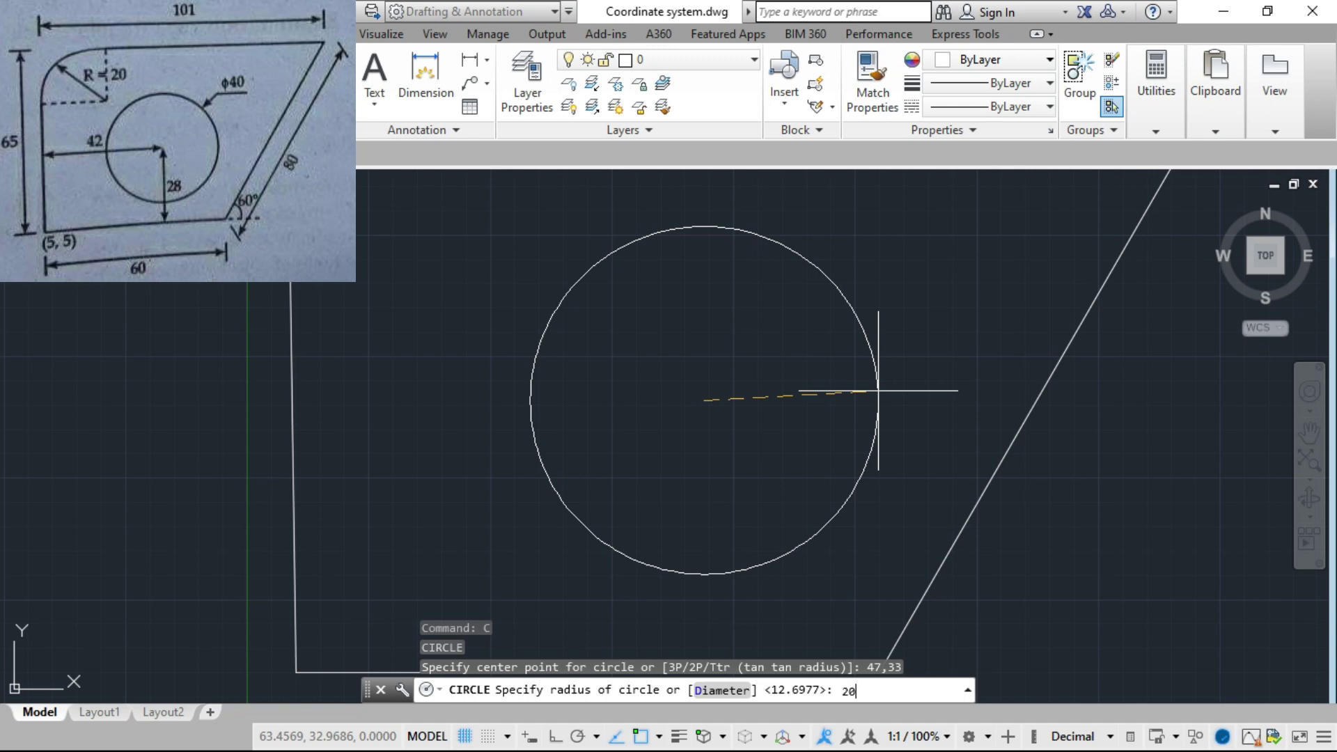
pyautogui.press('Return')
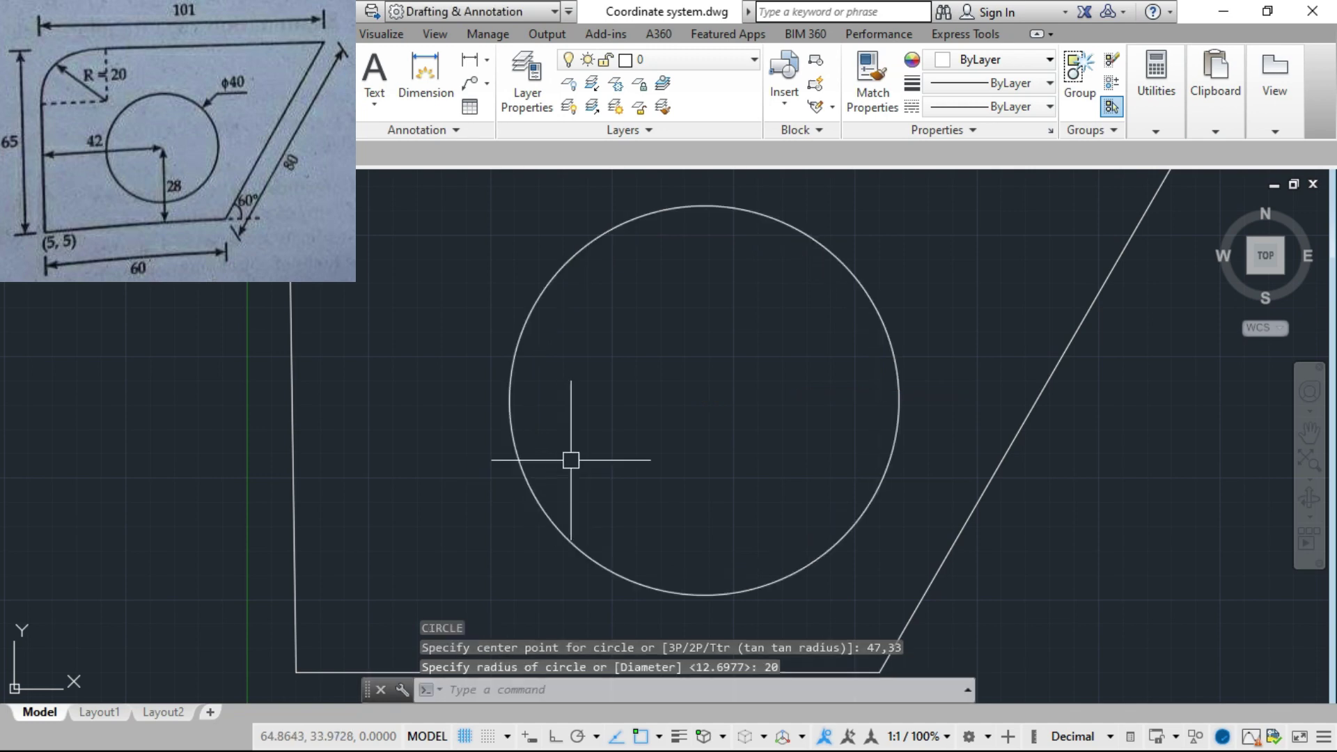
pyautogui.scroll(-2, 501, 457)
pyautogui.scroll(-2, 585, 449)
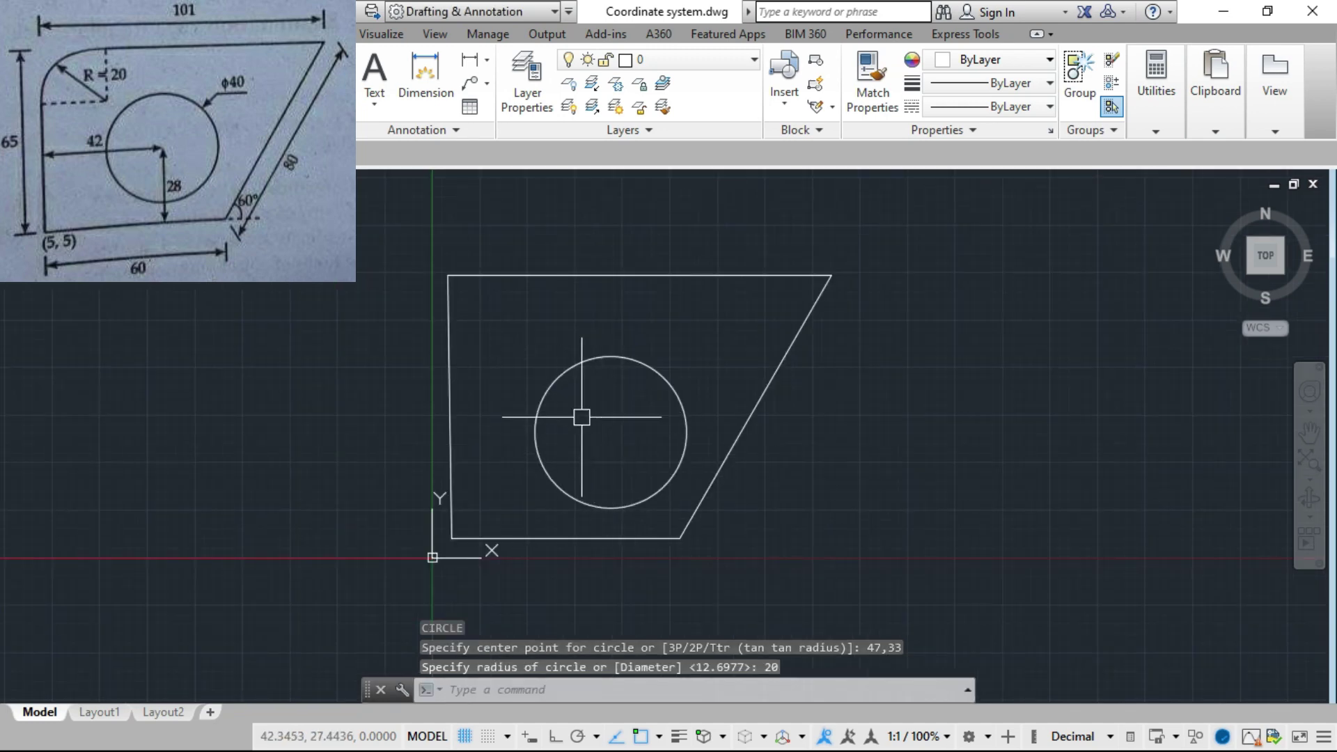
pyautogui.scroll(2, 513, 428)
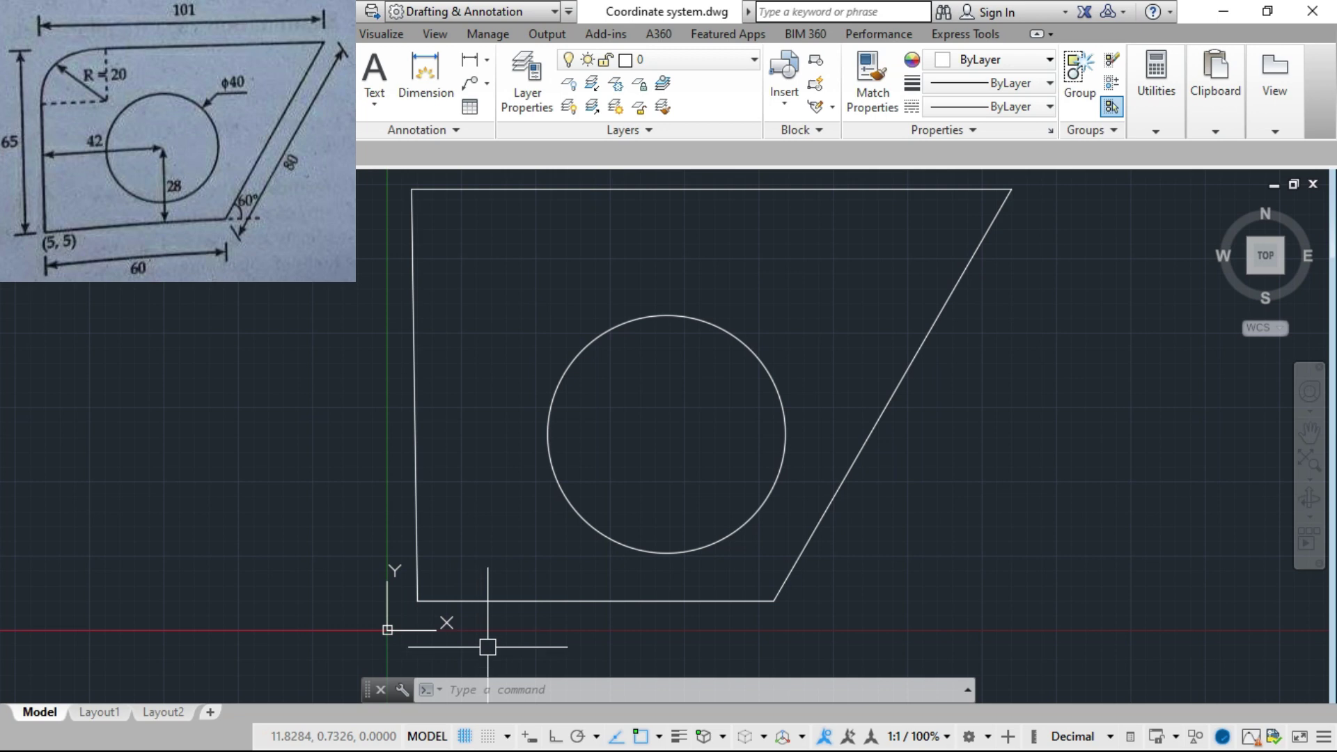
# Draw LINE reference lines from the circle's centre to the plate's left and bottom edges.
pyautogui.moveTo(456, 619); pyautogui.dragTo(518, 515, button='middle')
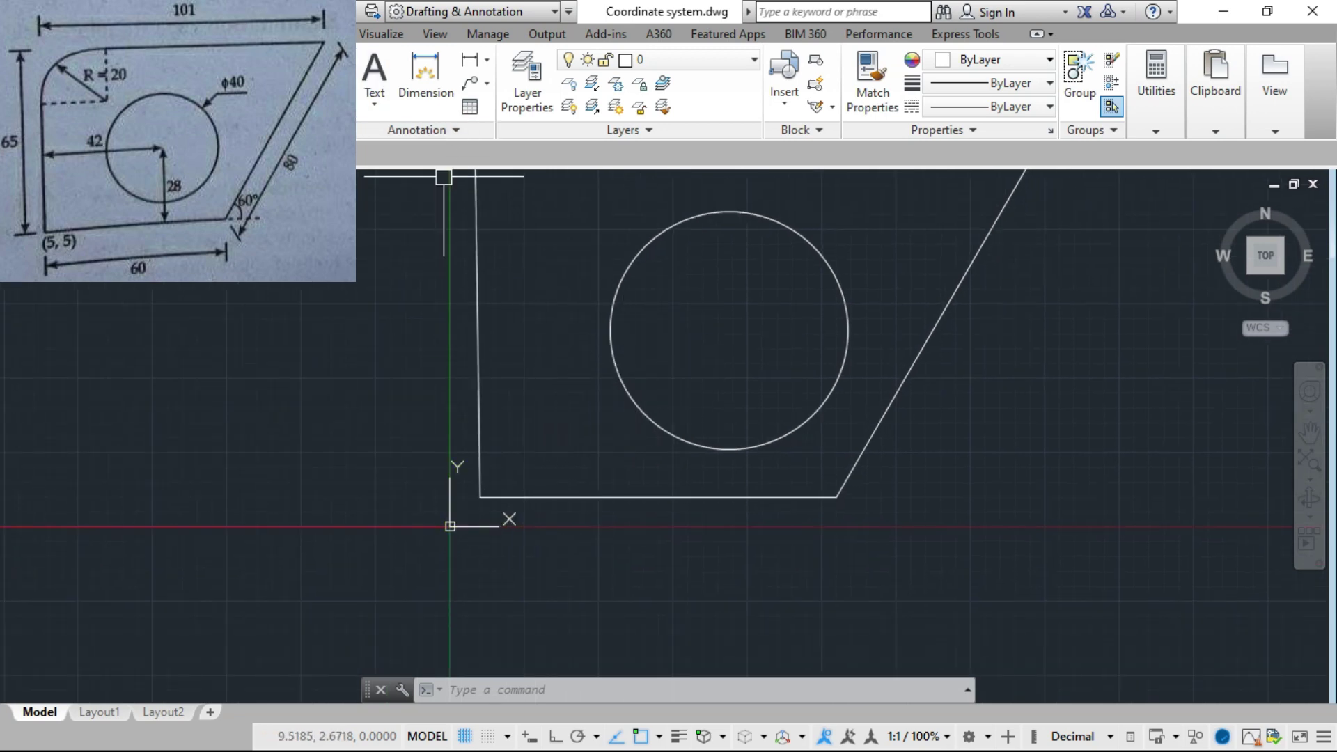
pyautogui.click(21, 74)
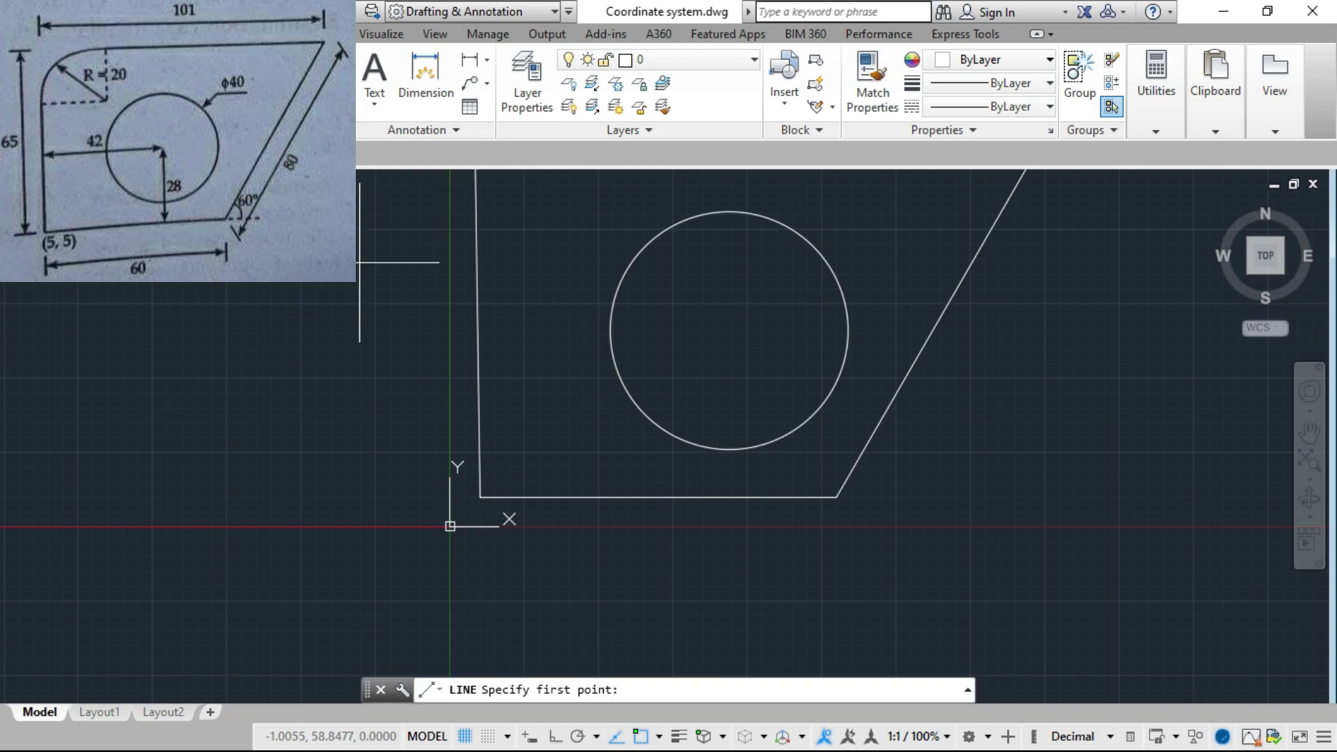
pyautogui.click(729, 333)
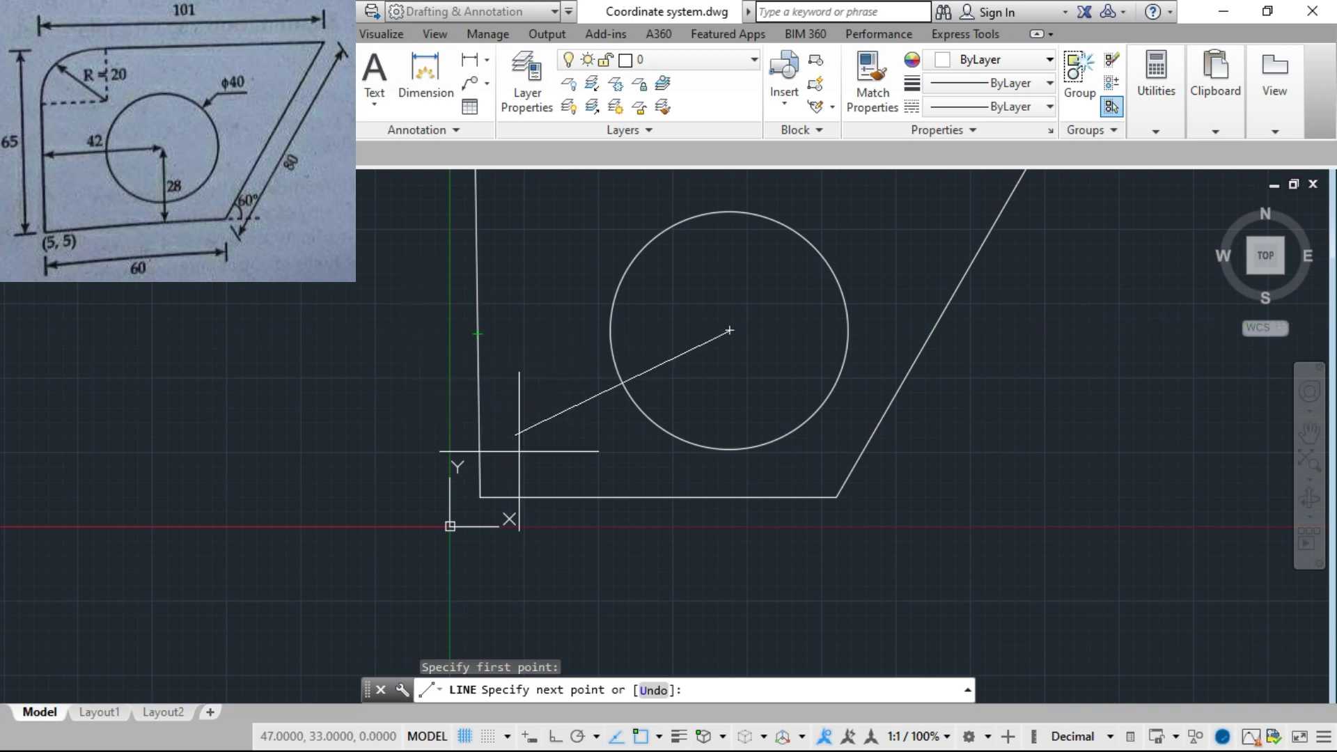
pyautogui.scroll(3, 479, 508)
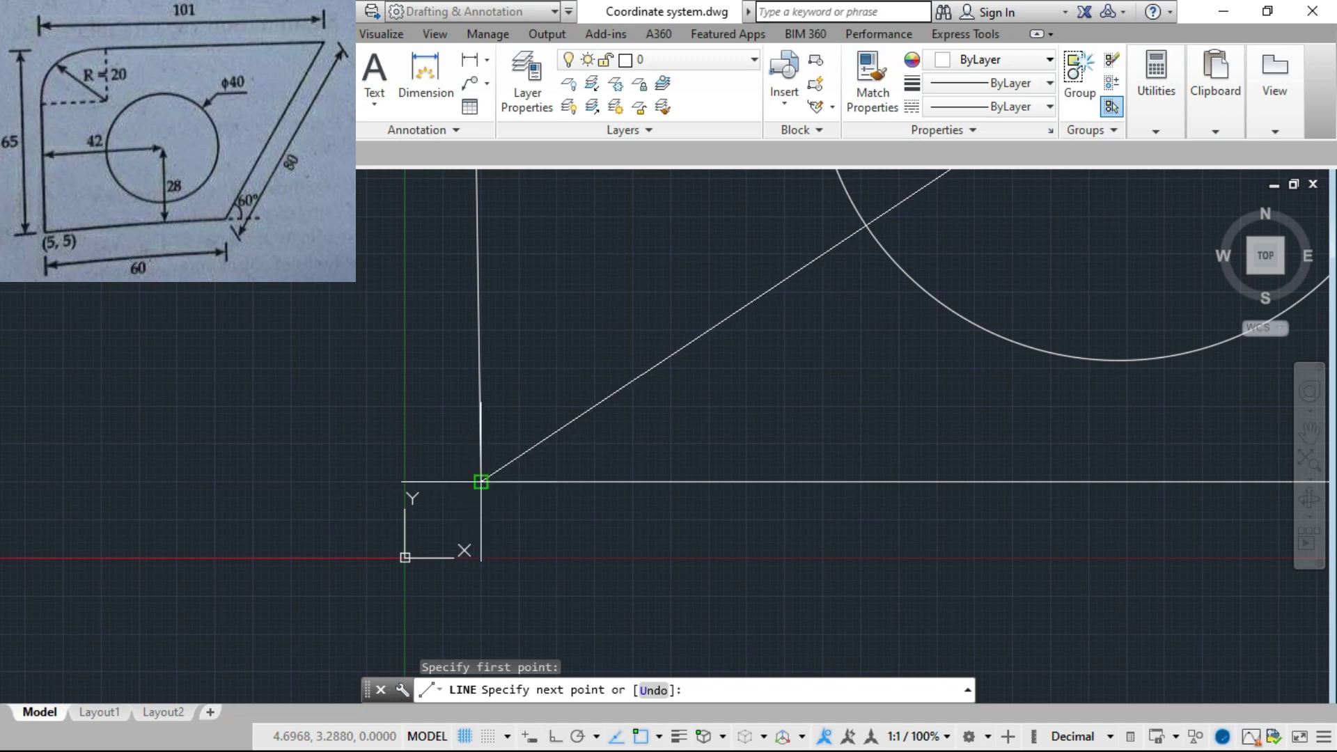
pyautogui.press('Escape')
pyautogui.scroll(-2, 481, 482)
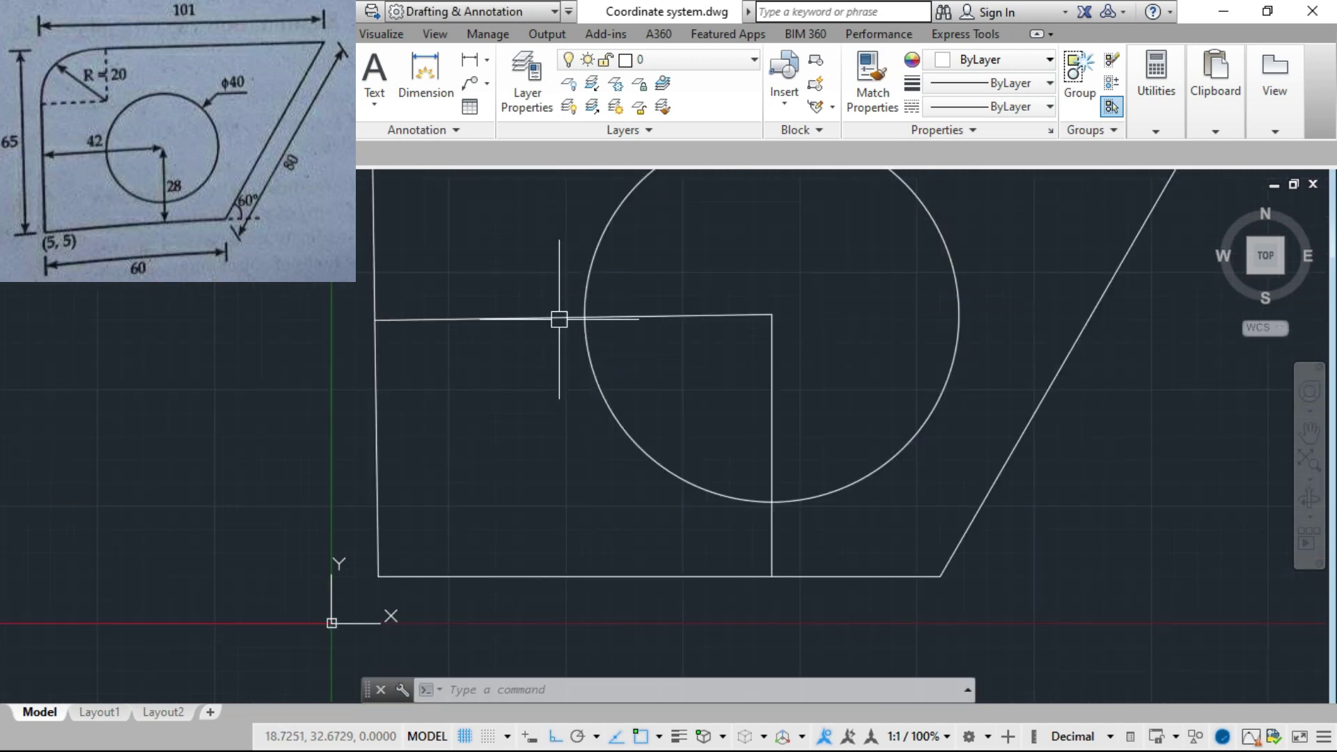
# Select the horizontal and vertical reference lines, then clear the selection.
pyautogui.click(509, 315)
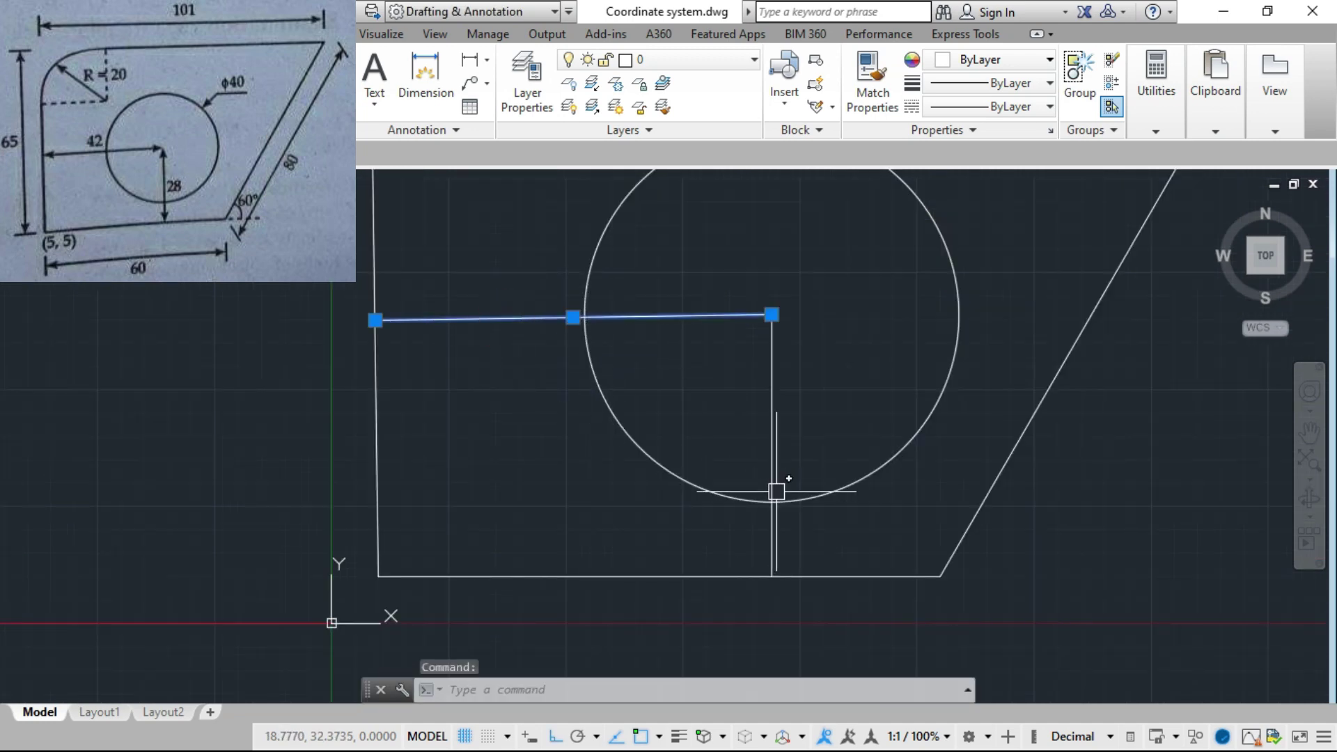
pyautogui.click(772, 526)
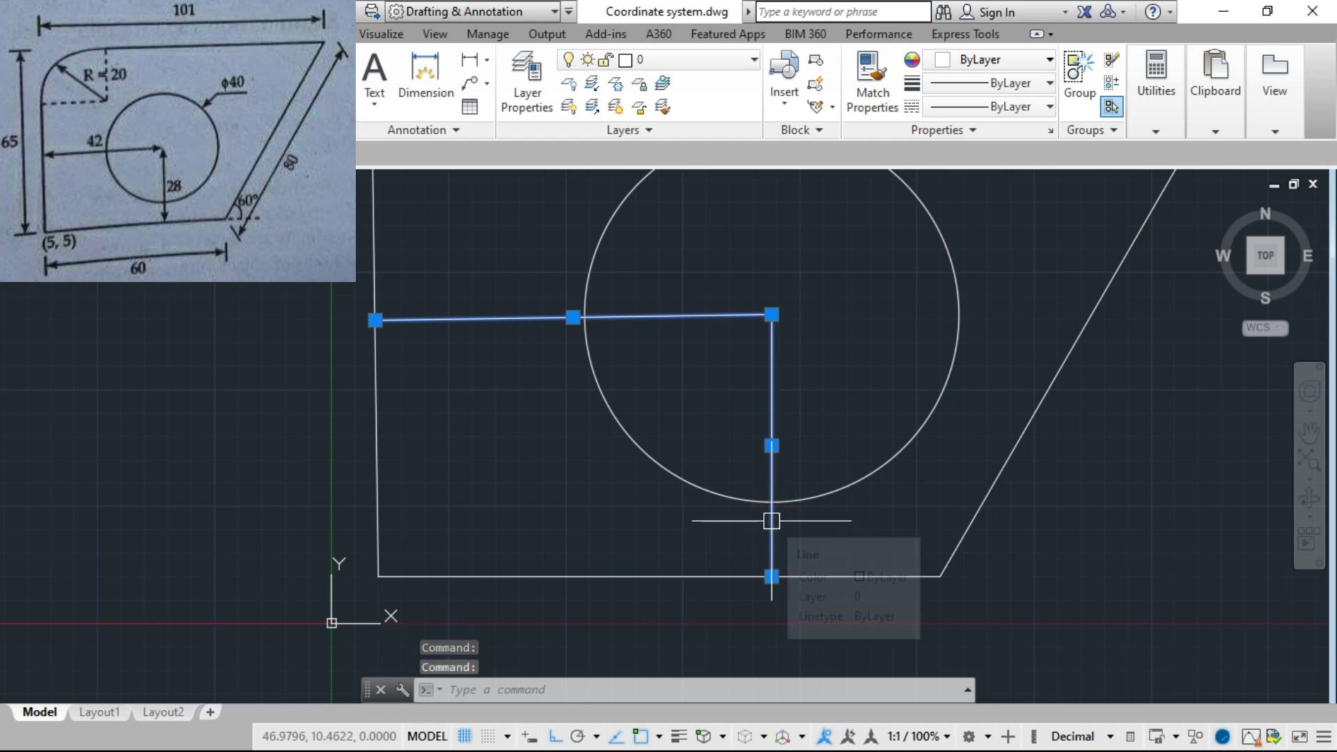
pyautogui.scroll(-2, 547, 491)
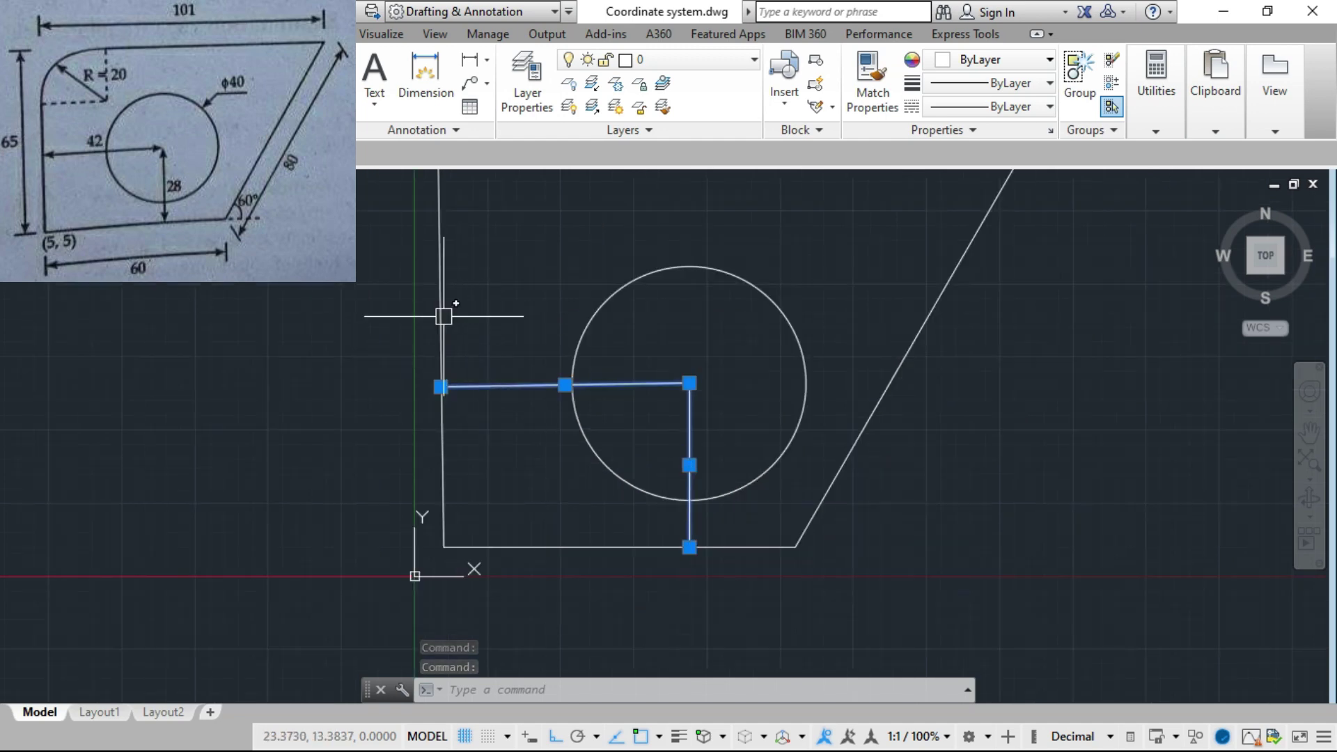
pyautogui.press('Escape')
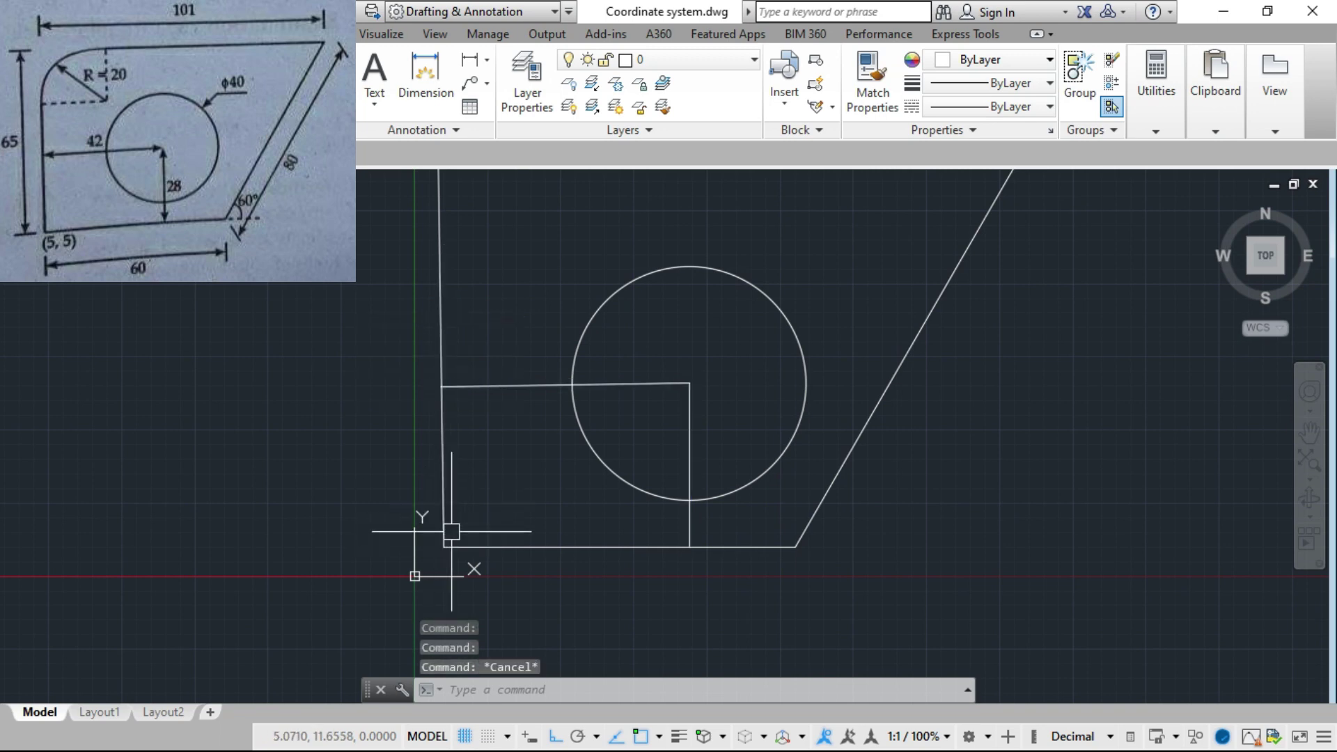
pyautogui.scroll(2, 457, 561)
# Try selecting the plate's left edge and objects around the bottom-left corner, then cancel.
pyautogui.click(438, 527)
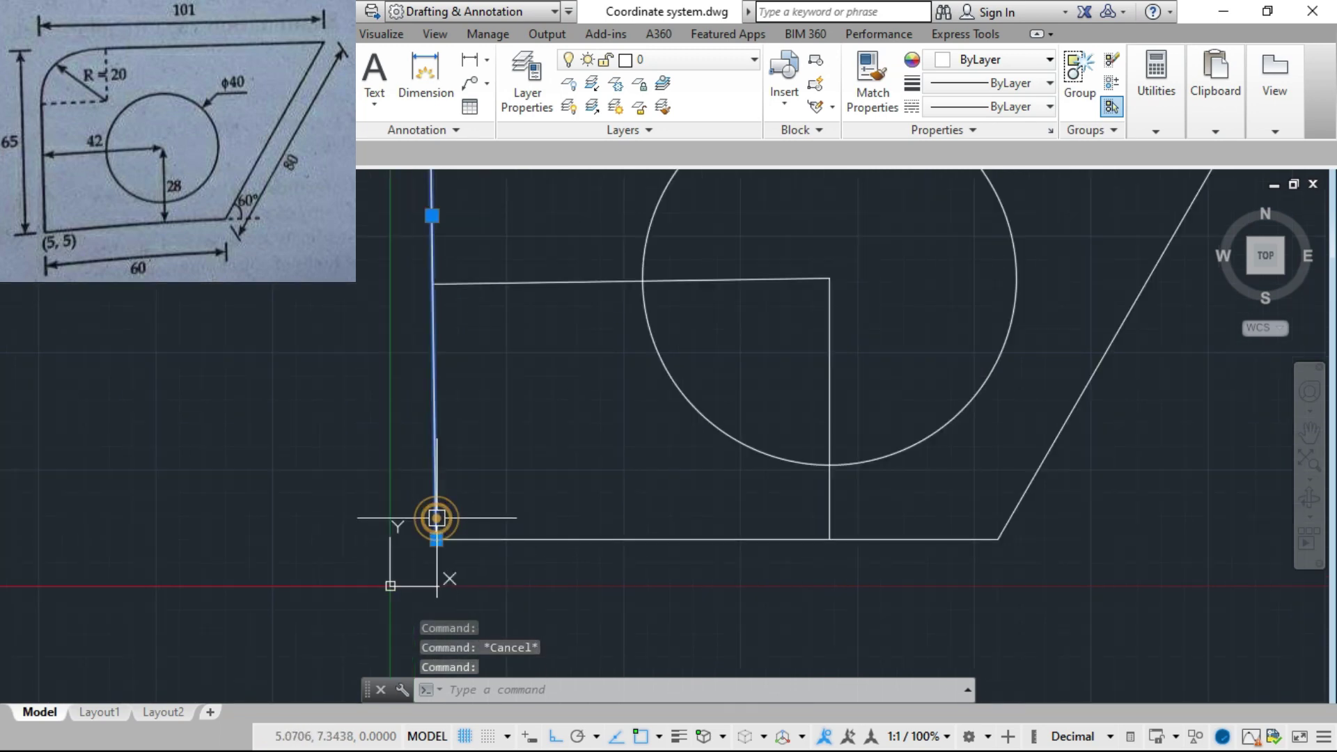
pyautogui.click(415, 524)
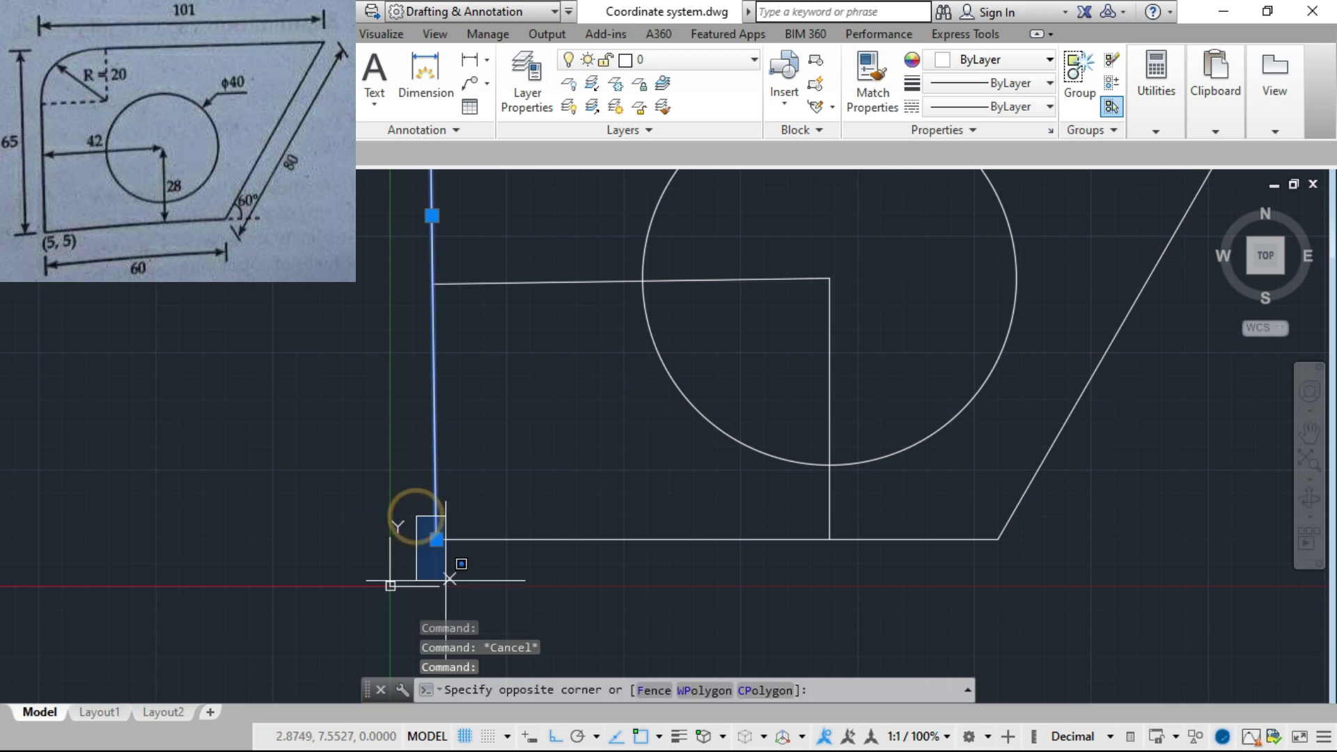
pyautogui.click(464, 561)
pyautogui.click(421, 512)
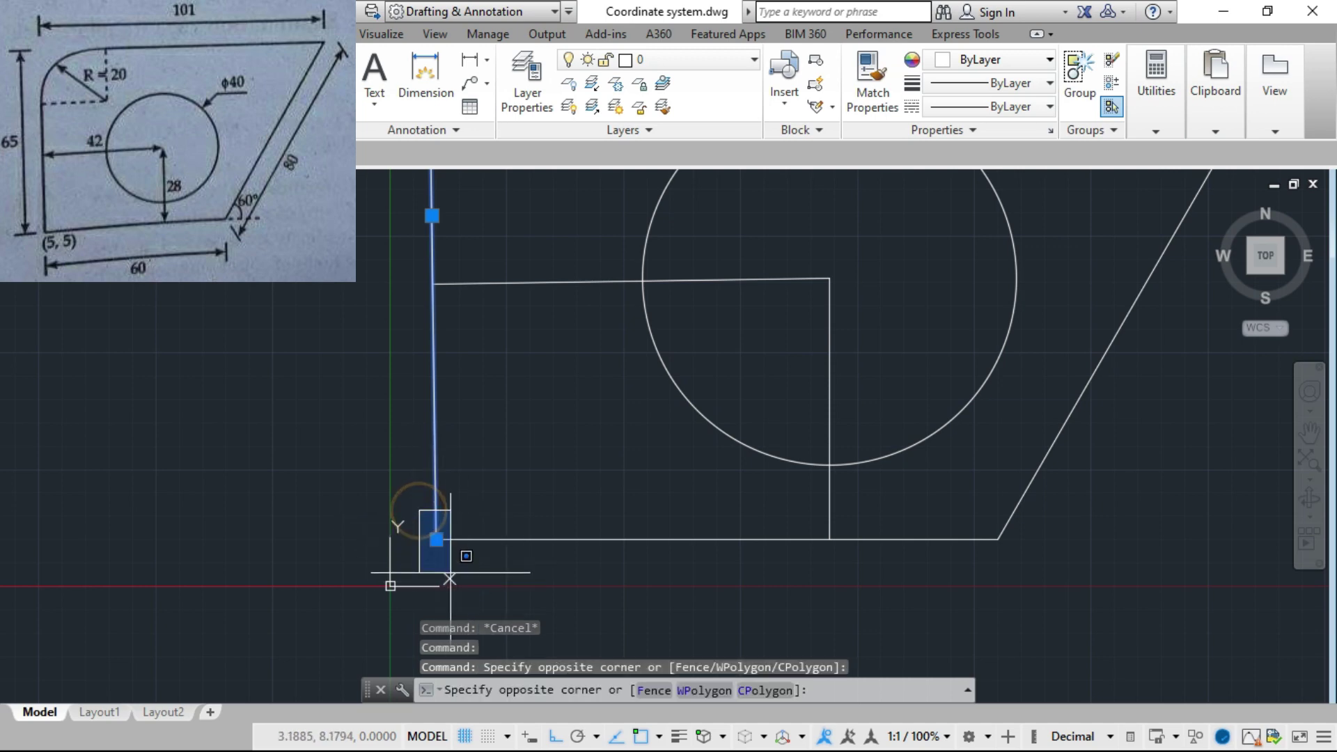
pyautogui.click(462, 563)
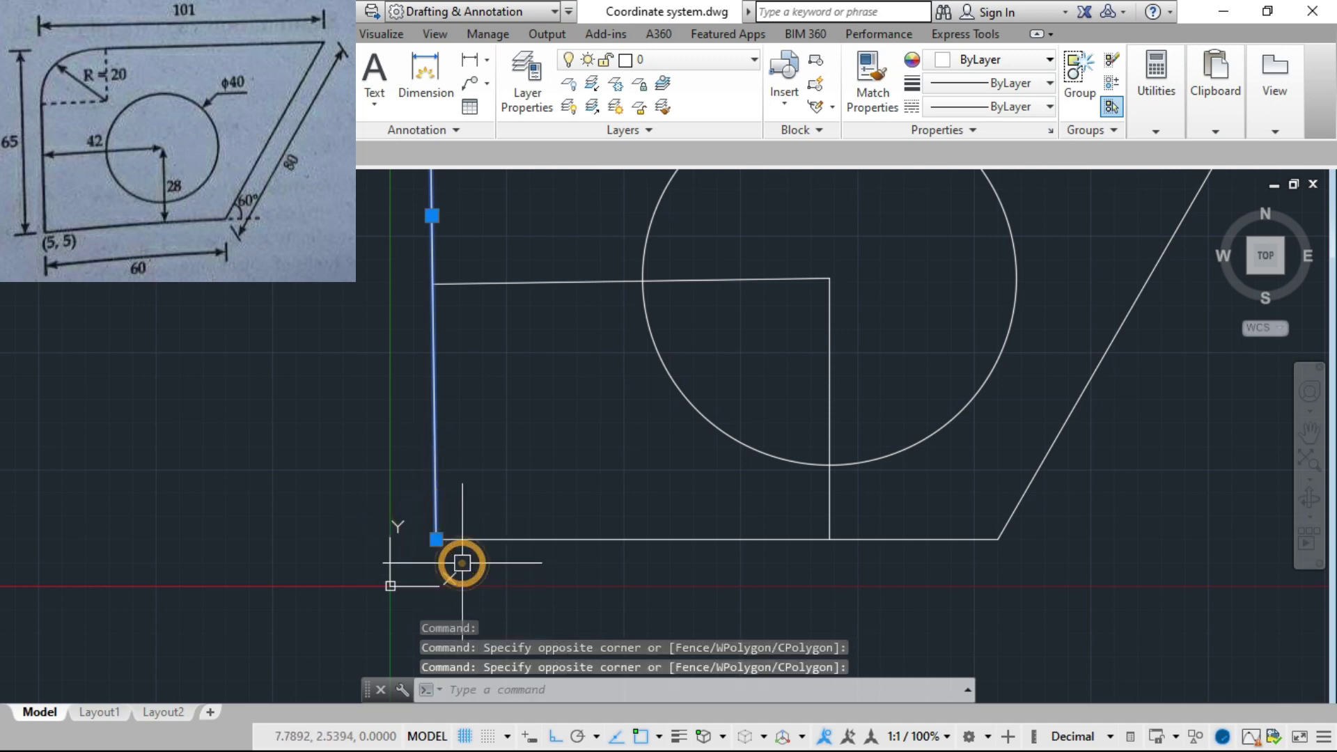
pyautogui.click(420, 510)
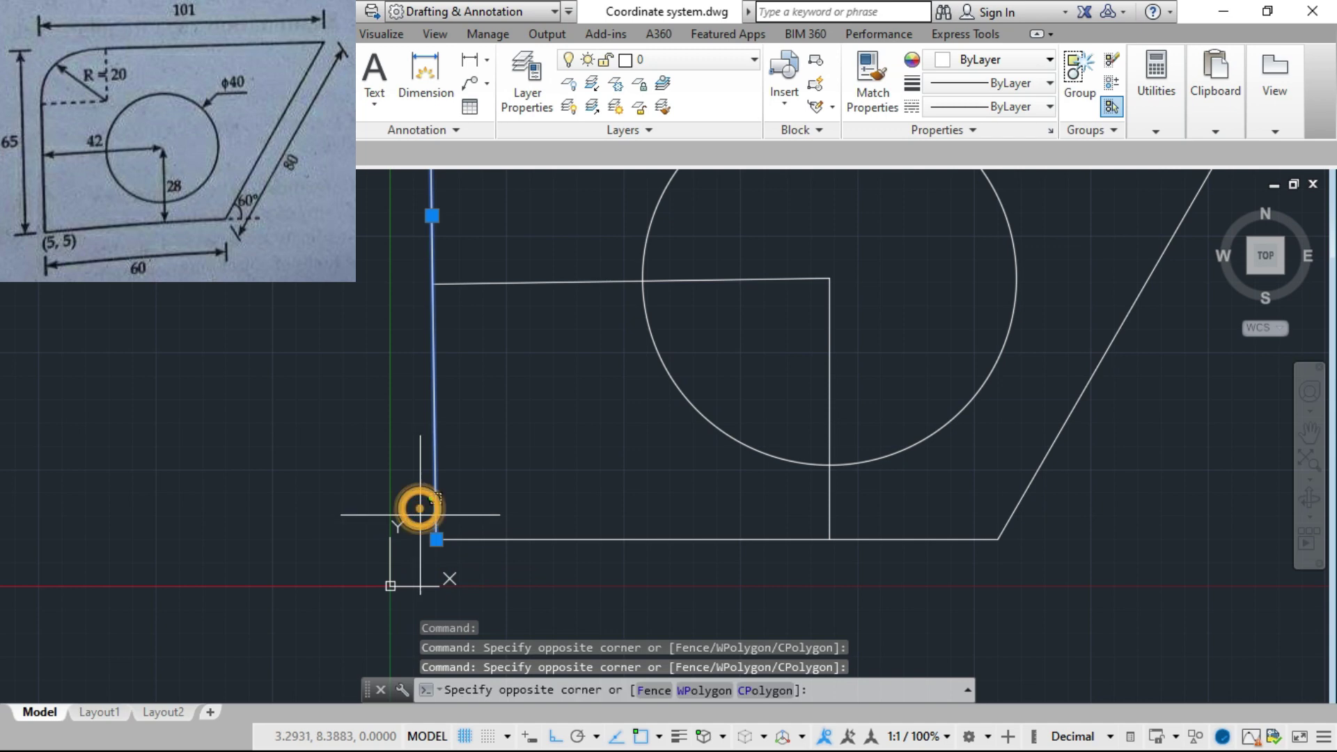
pyautogui.click(463, 562)
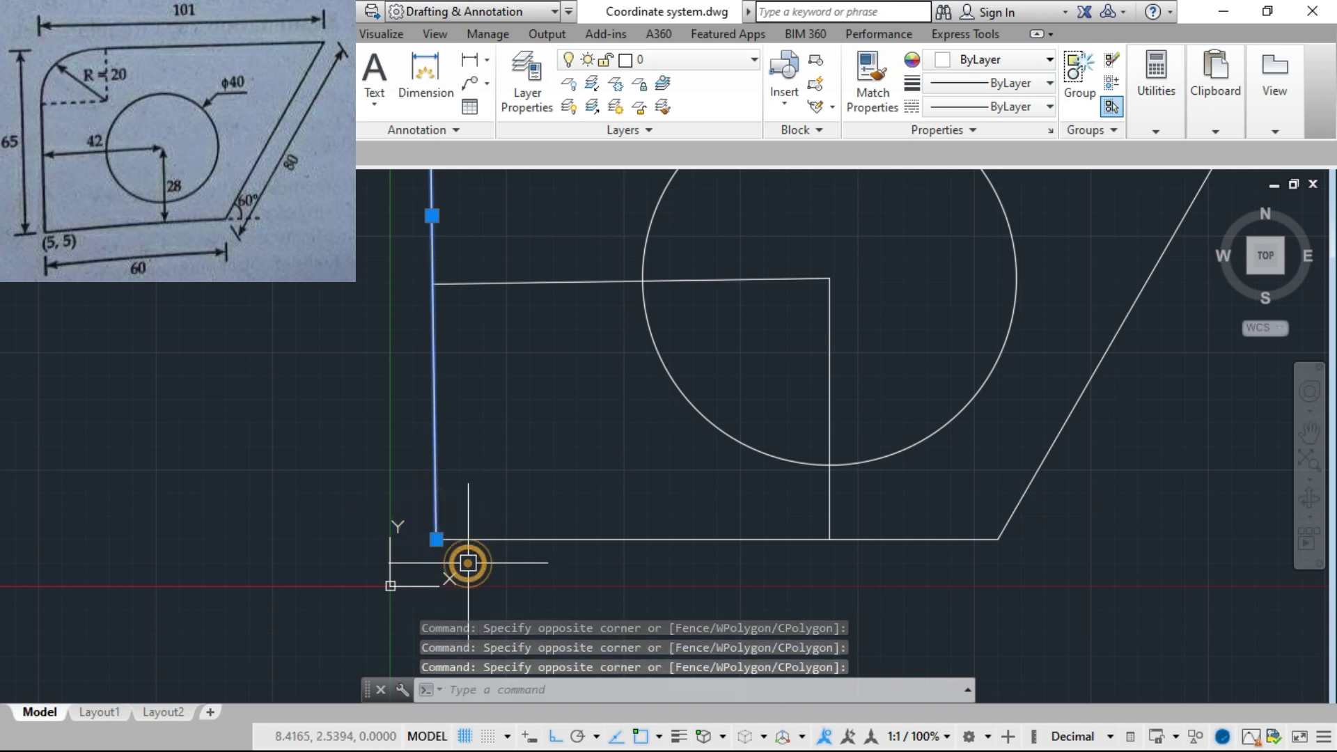
pyautogui.press('Escape')
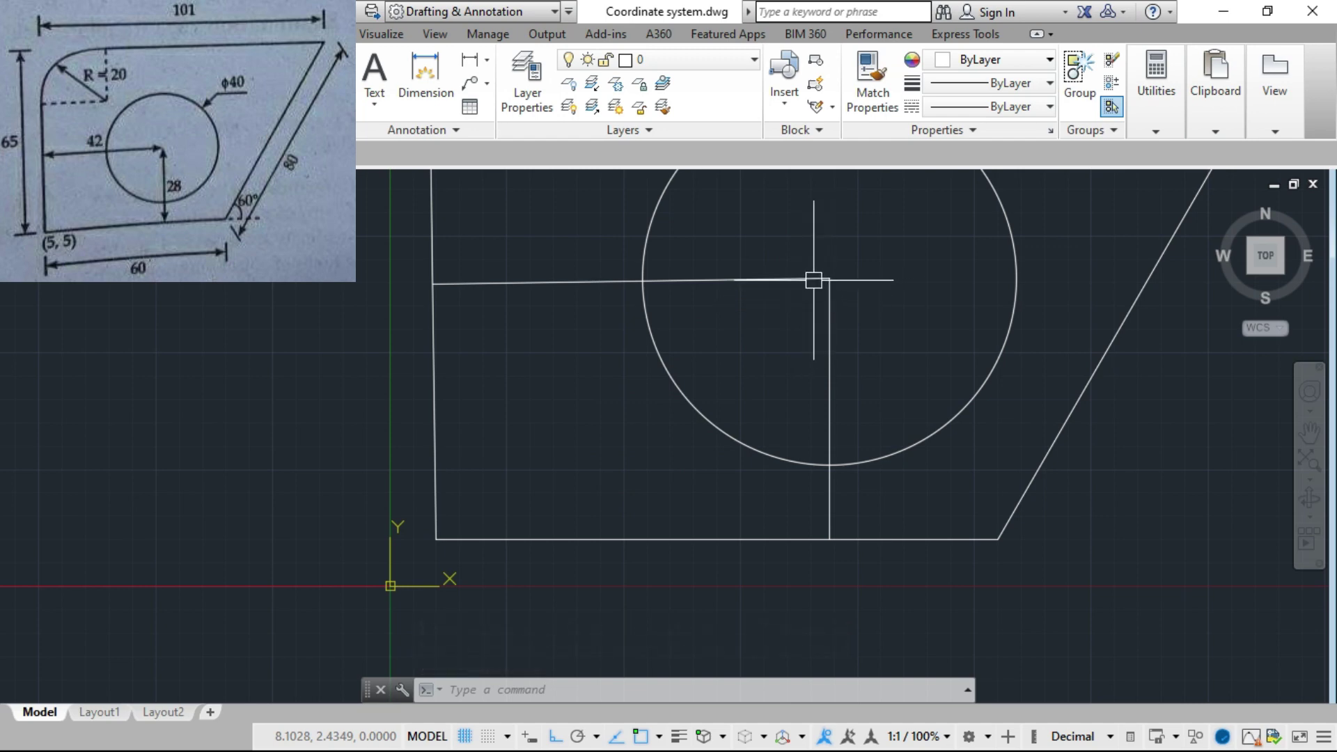
# Erase the reference lines through the circle and fit the plate on screen.
pyautogui.click(827, 313)
pyautogui.press('Delete')
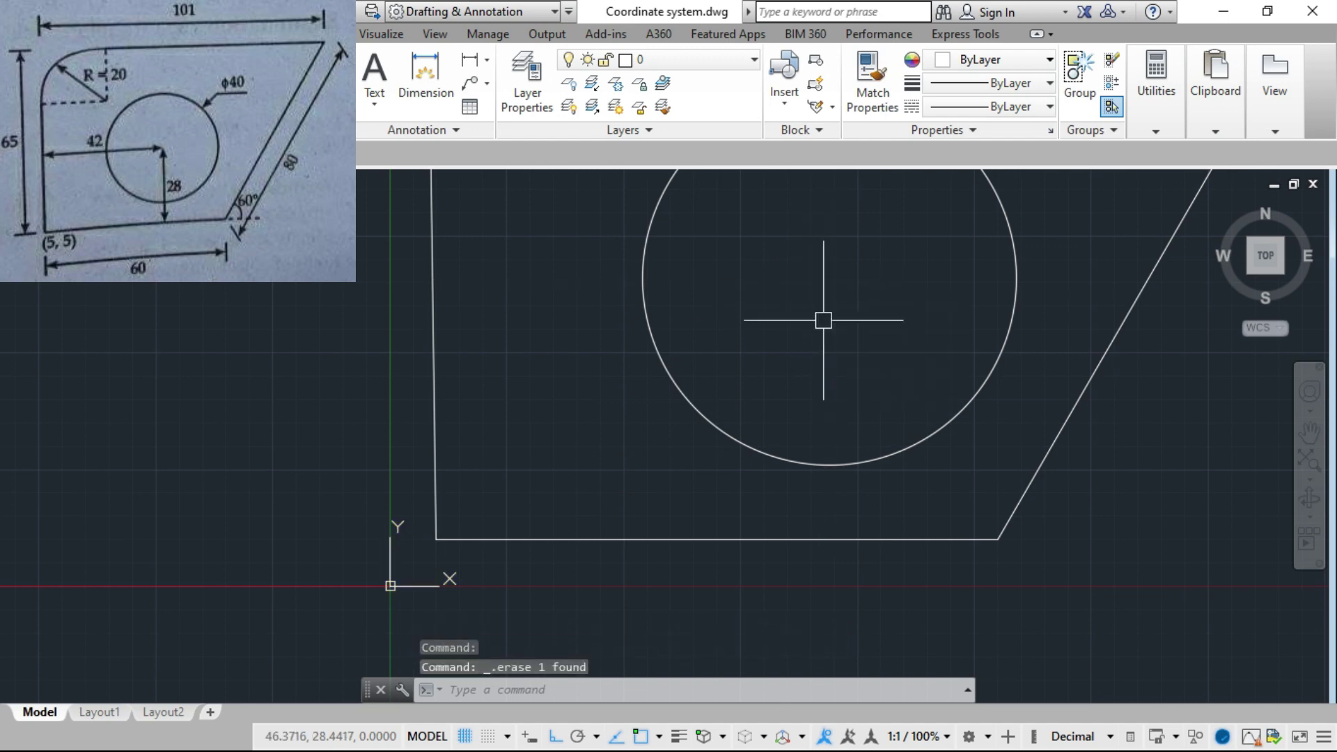
pyautogui.scroll(-2, 716, 459)
pyautogui.scroll(-2, 716, 459)
pyautogui.scroll(-1, 731, 397)
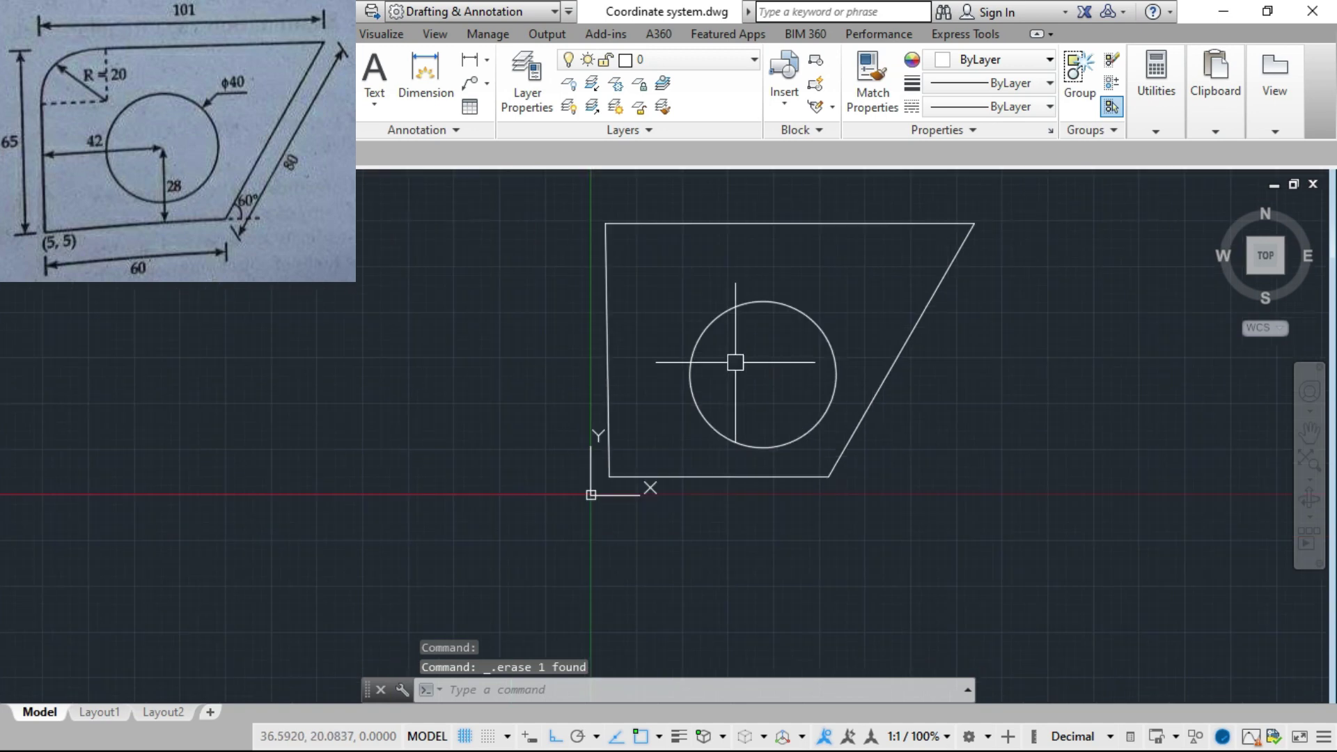
pyautogui.scroll(1, 731, 362)
pyautogui.moveTo(732, 382); pyautogui.dragTo(729, 402, button='middle')
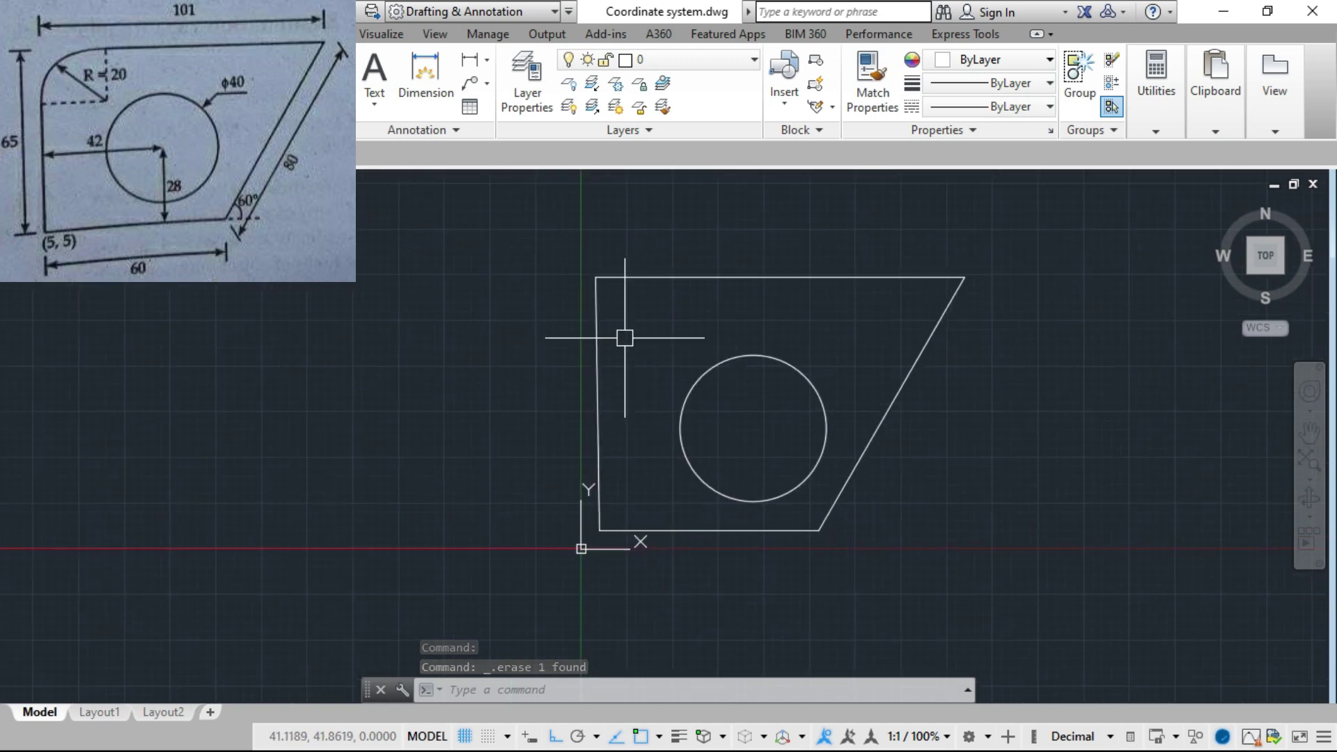
pyautogui.scroll(2, 625, 337)
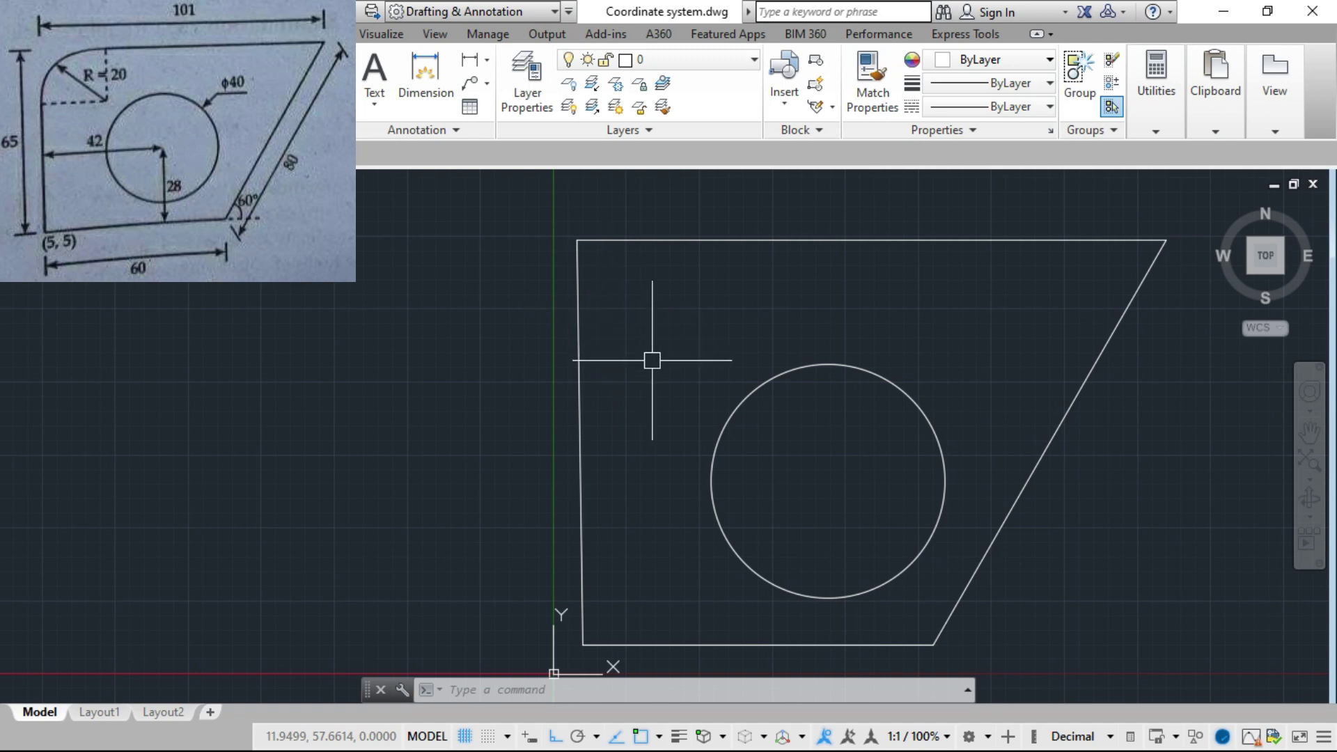
# Fillet the corner between the plate's top and left edges with radius 20.
pyautogui.write('f')
pyautogui.press('Return')
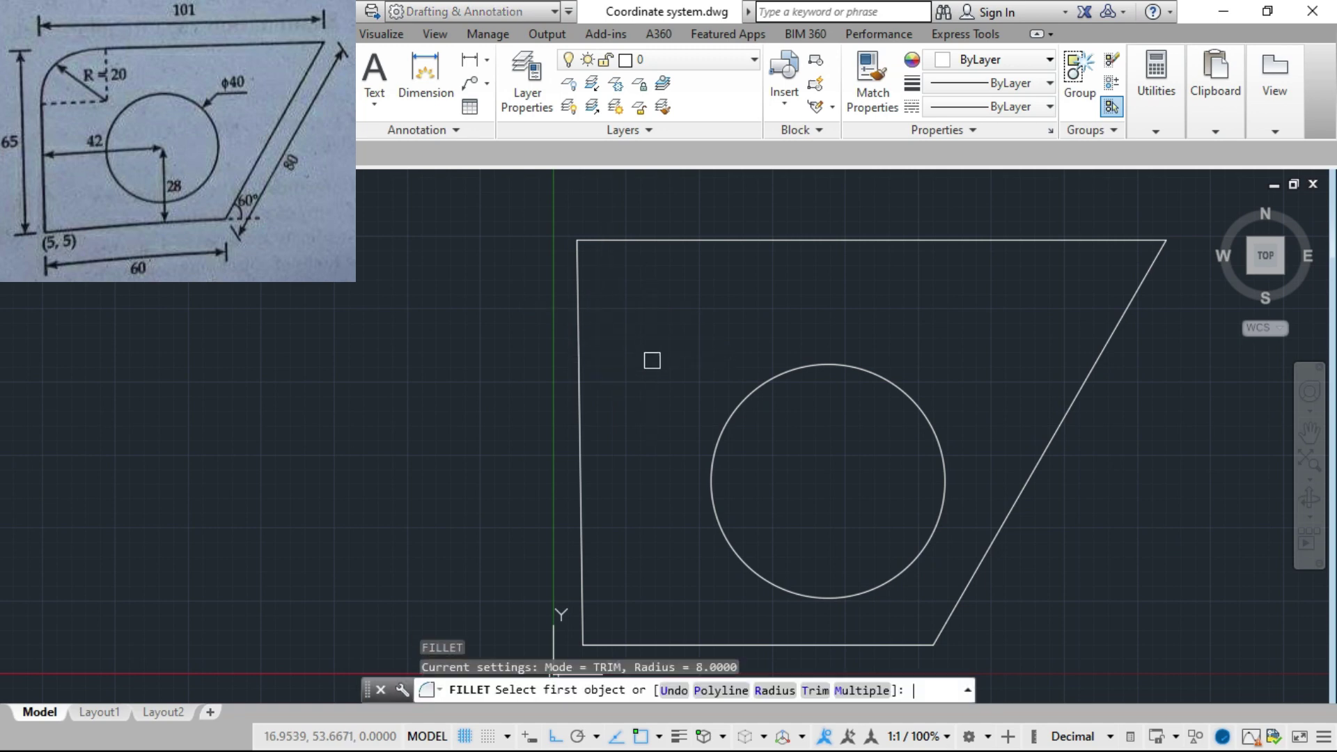
pyautogui.write('r')
pyautogui.press('Return')
pyautogui.write('20')
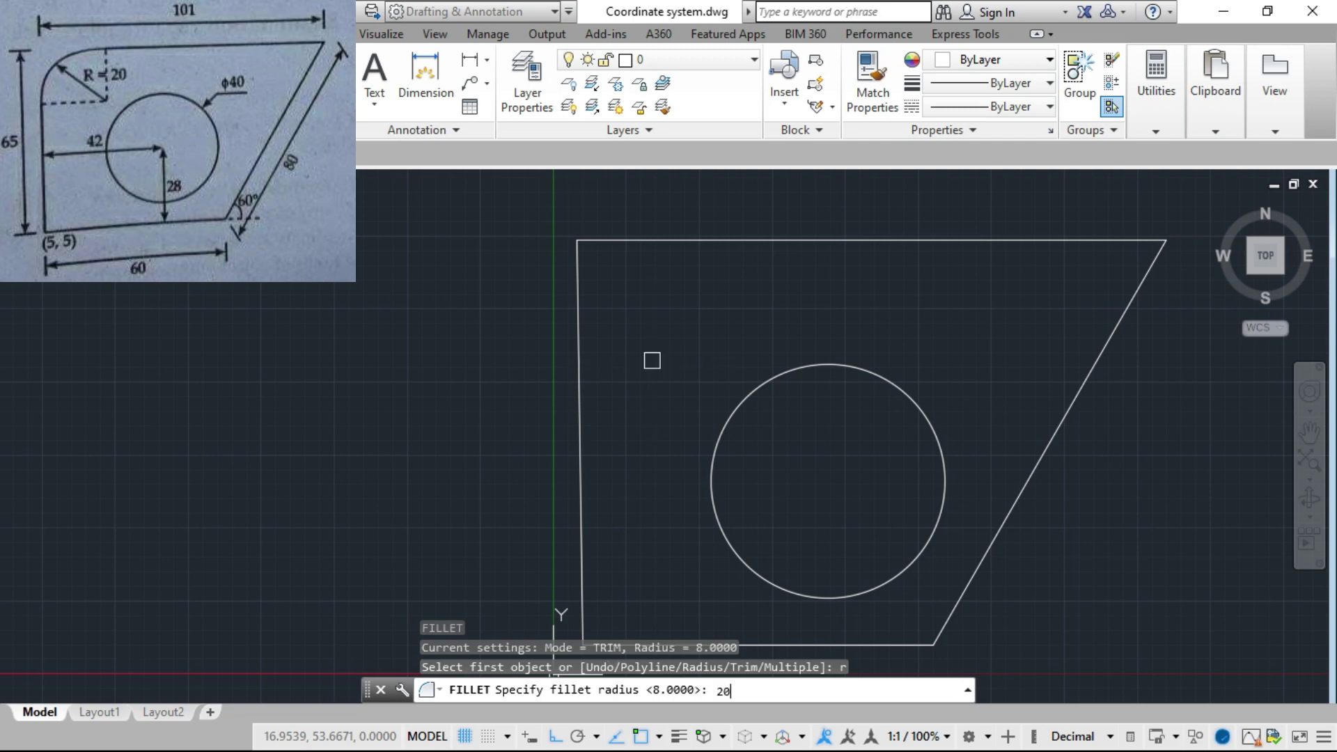
pyautogui.press('Return')
pyautogui.click(666, 241)
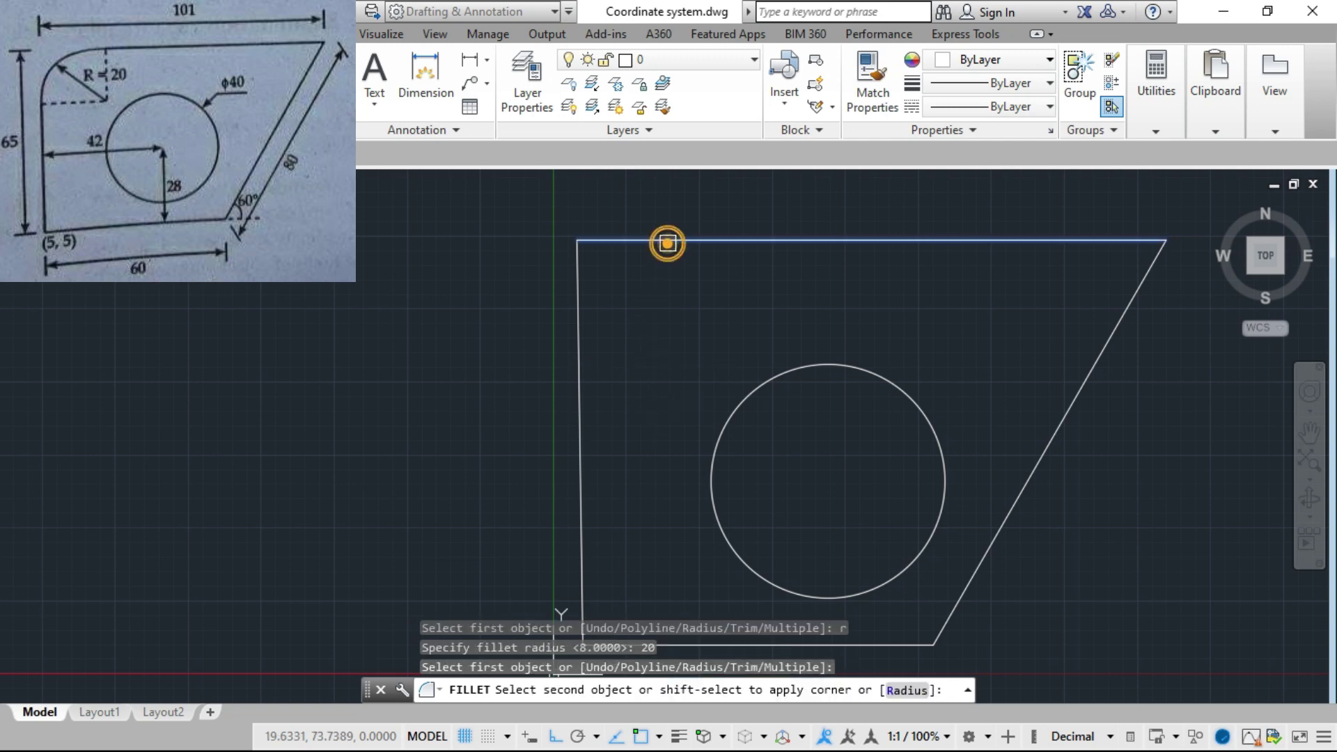
pyautogui.click(581, 337)
pyautogui.scroll(-2, 608, 359)
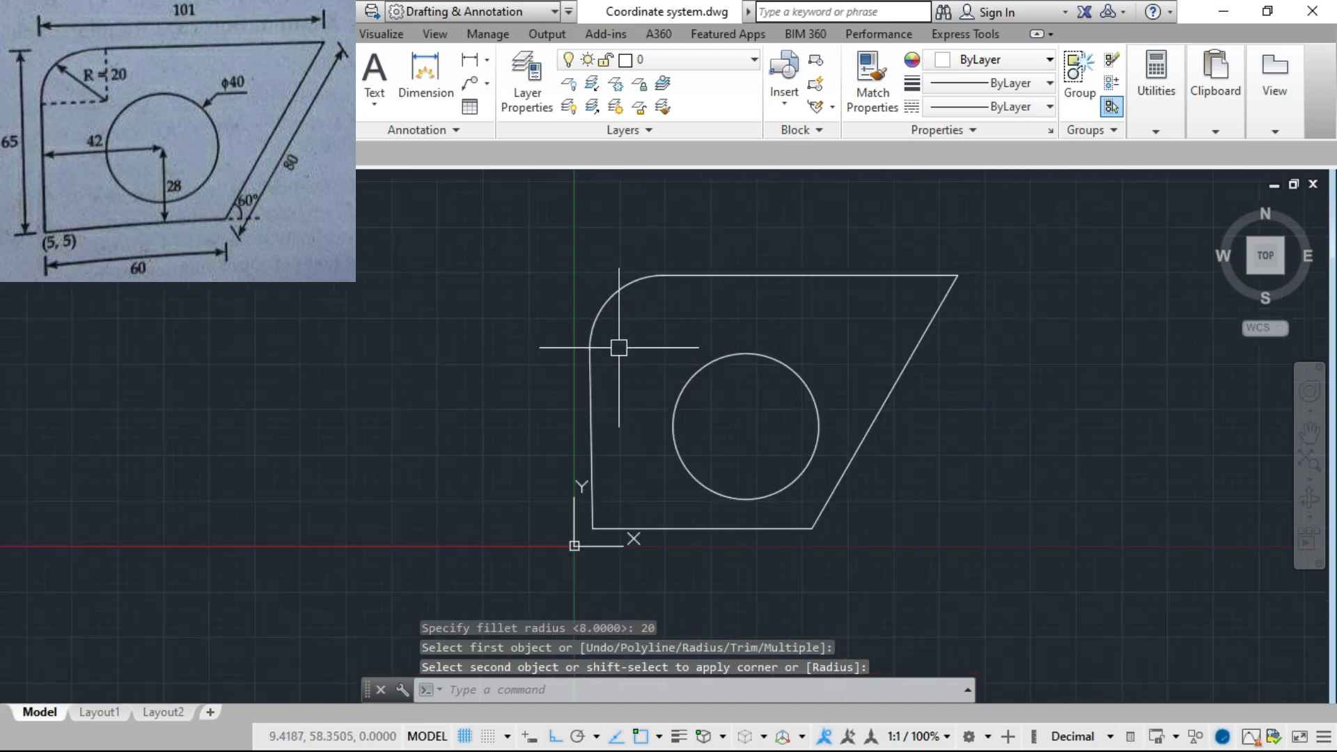
pyautogui.press('Escape')
pyautogui.press('Escape')
pyautogui.scroll(2, 659, 509)
pyautogui.scroll(-3, 659, 508)
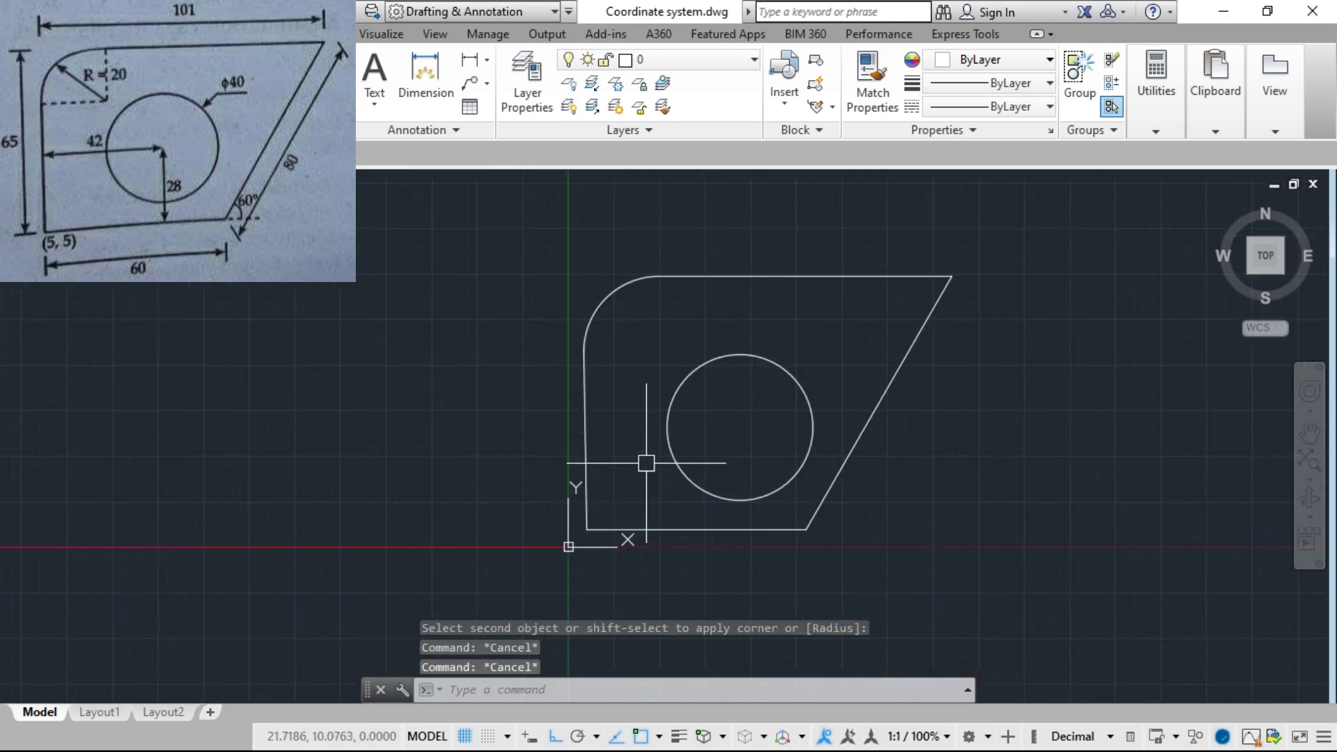